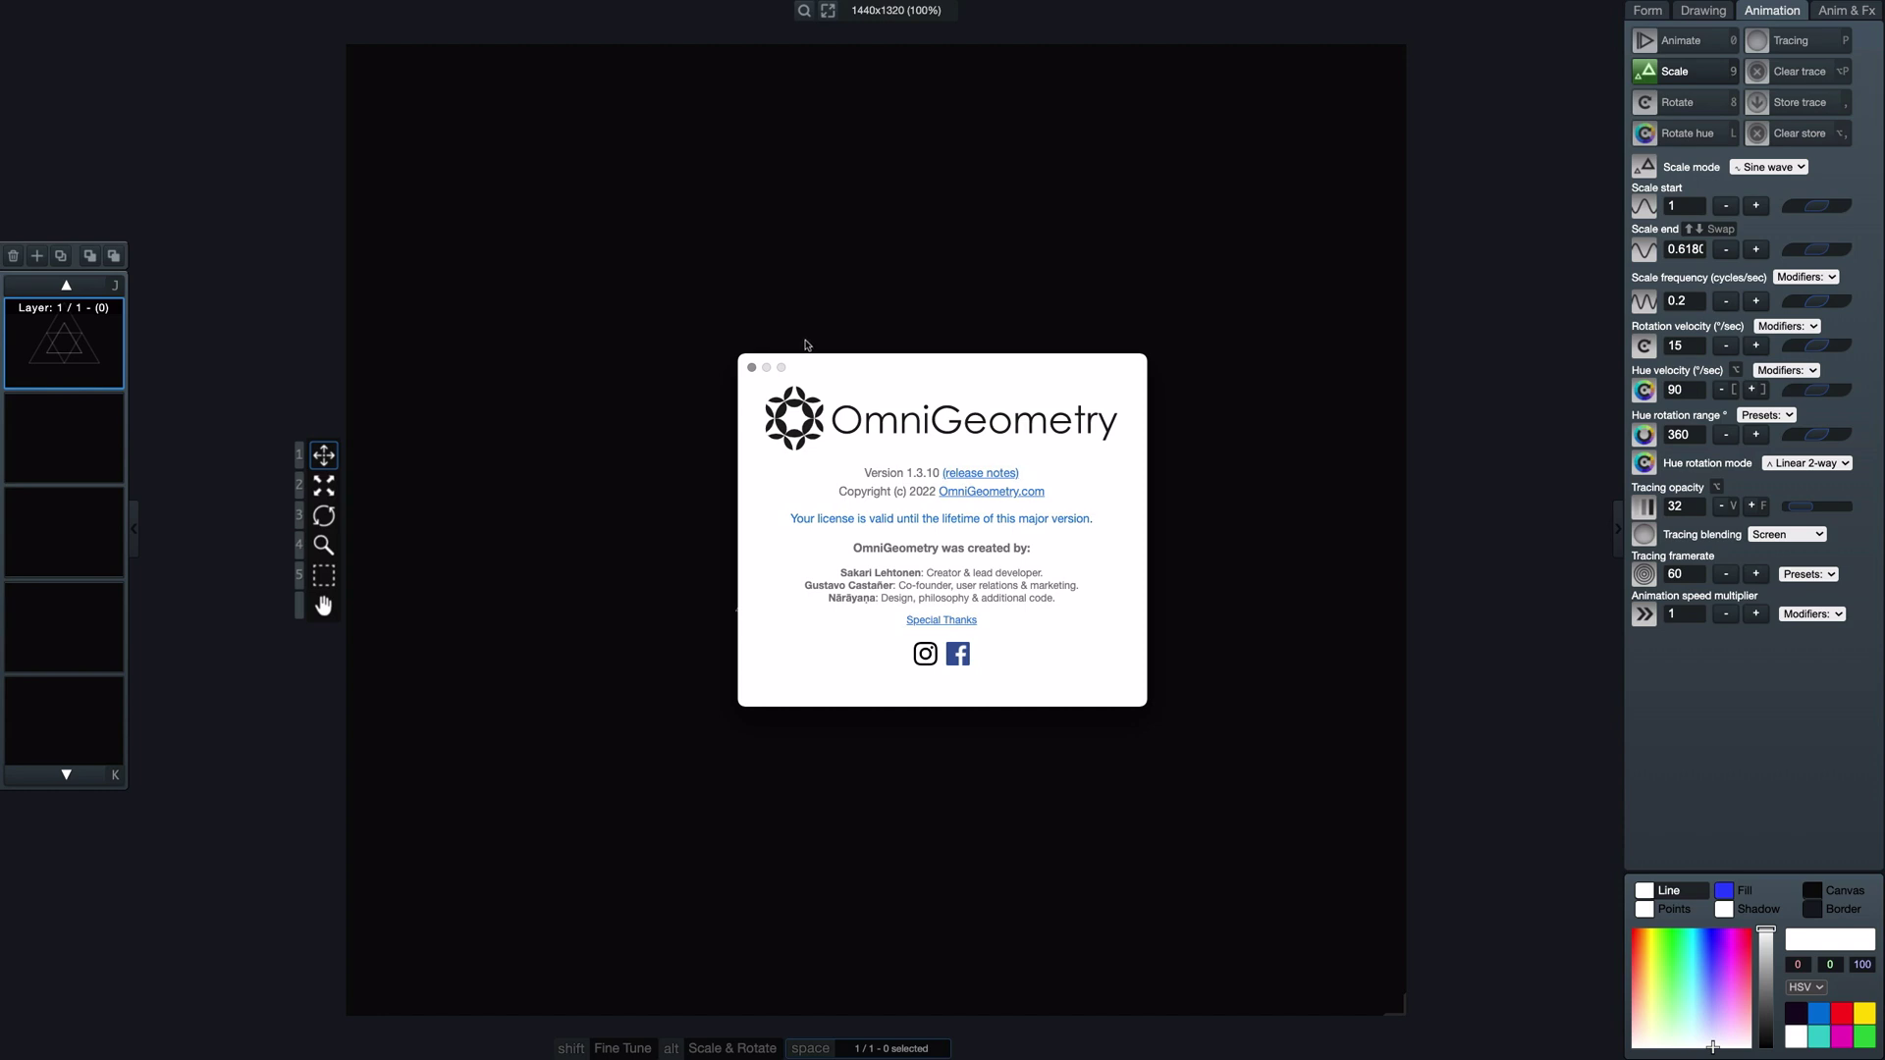
Step: Close the About OmniGeometry dialog to reveal the two-triangle drawing
click(751, 368)
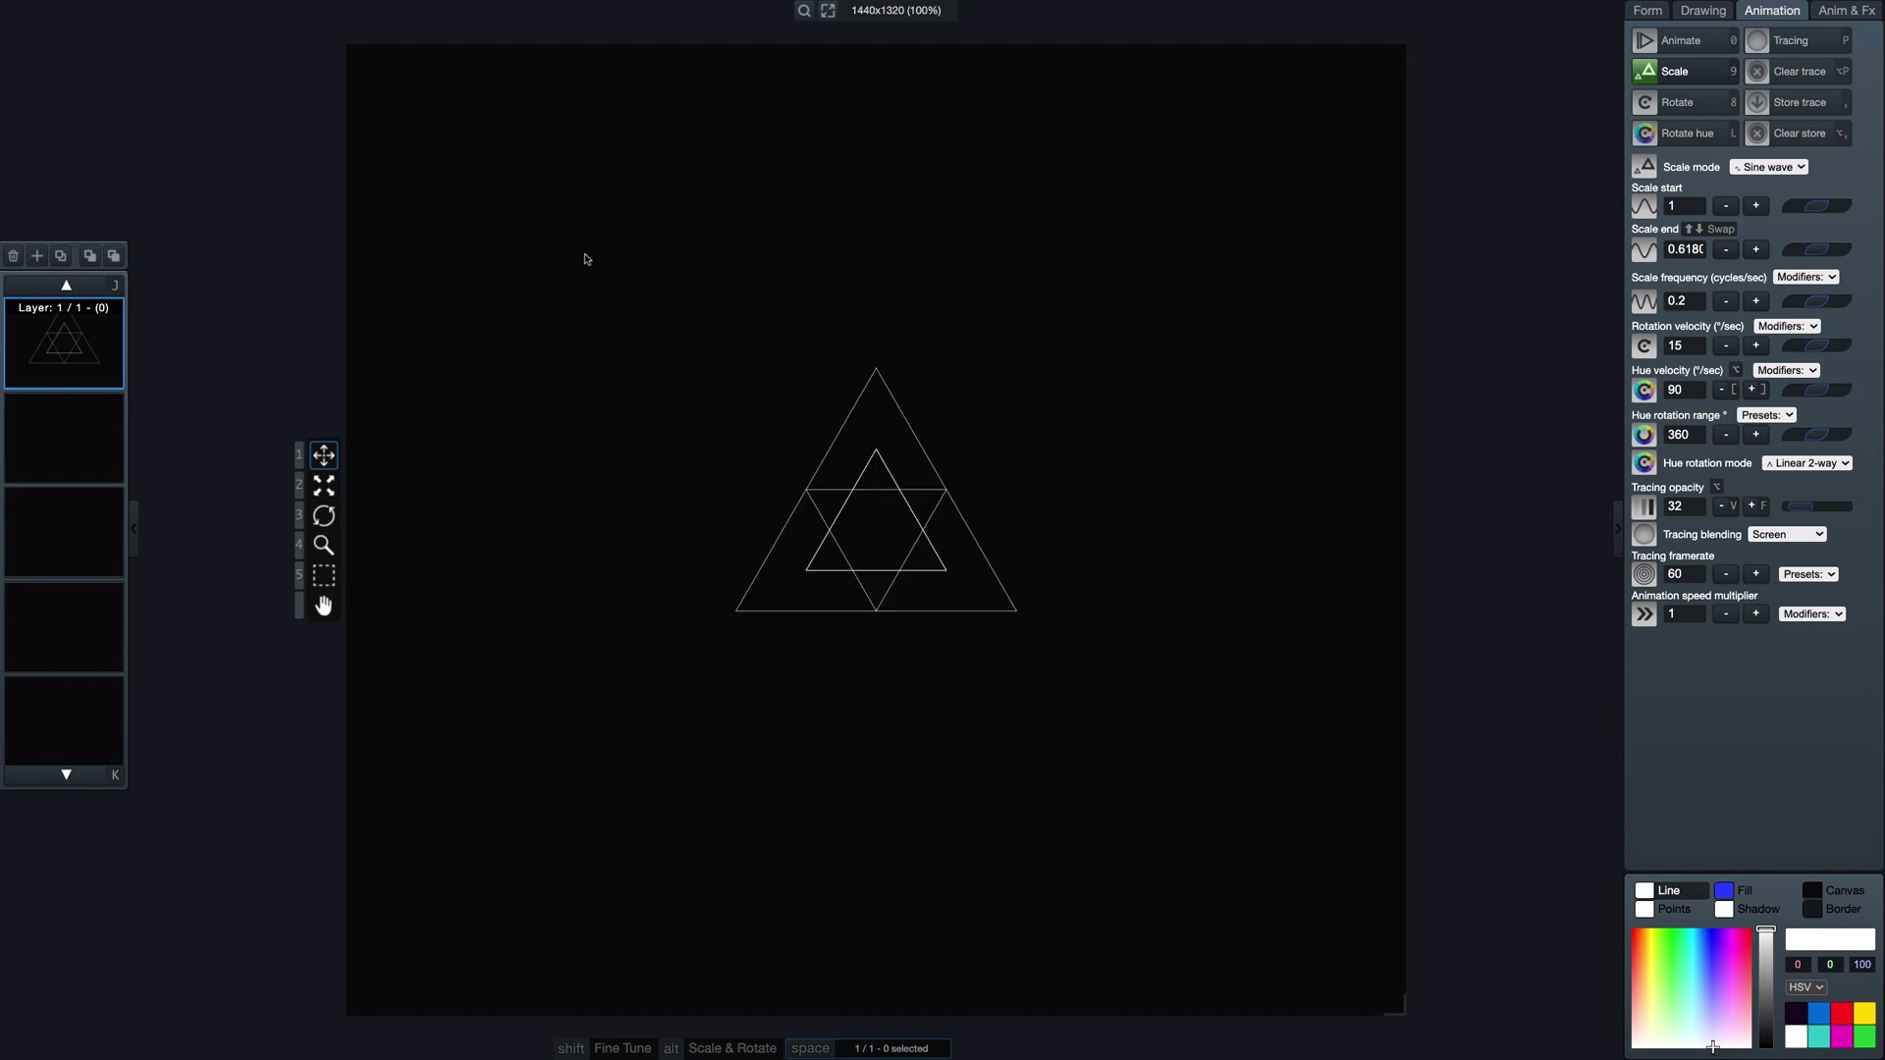
Step: Scale the interface bigger from the View menu, then try scaling between 50% and 200%
mouse_move(374, 5)
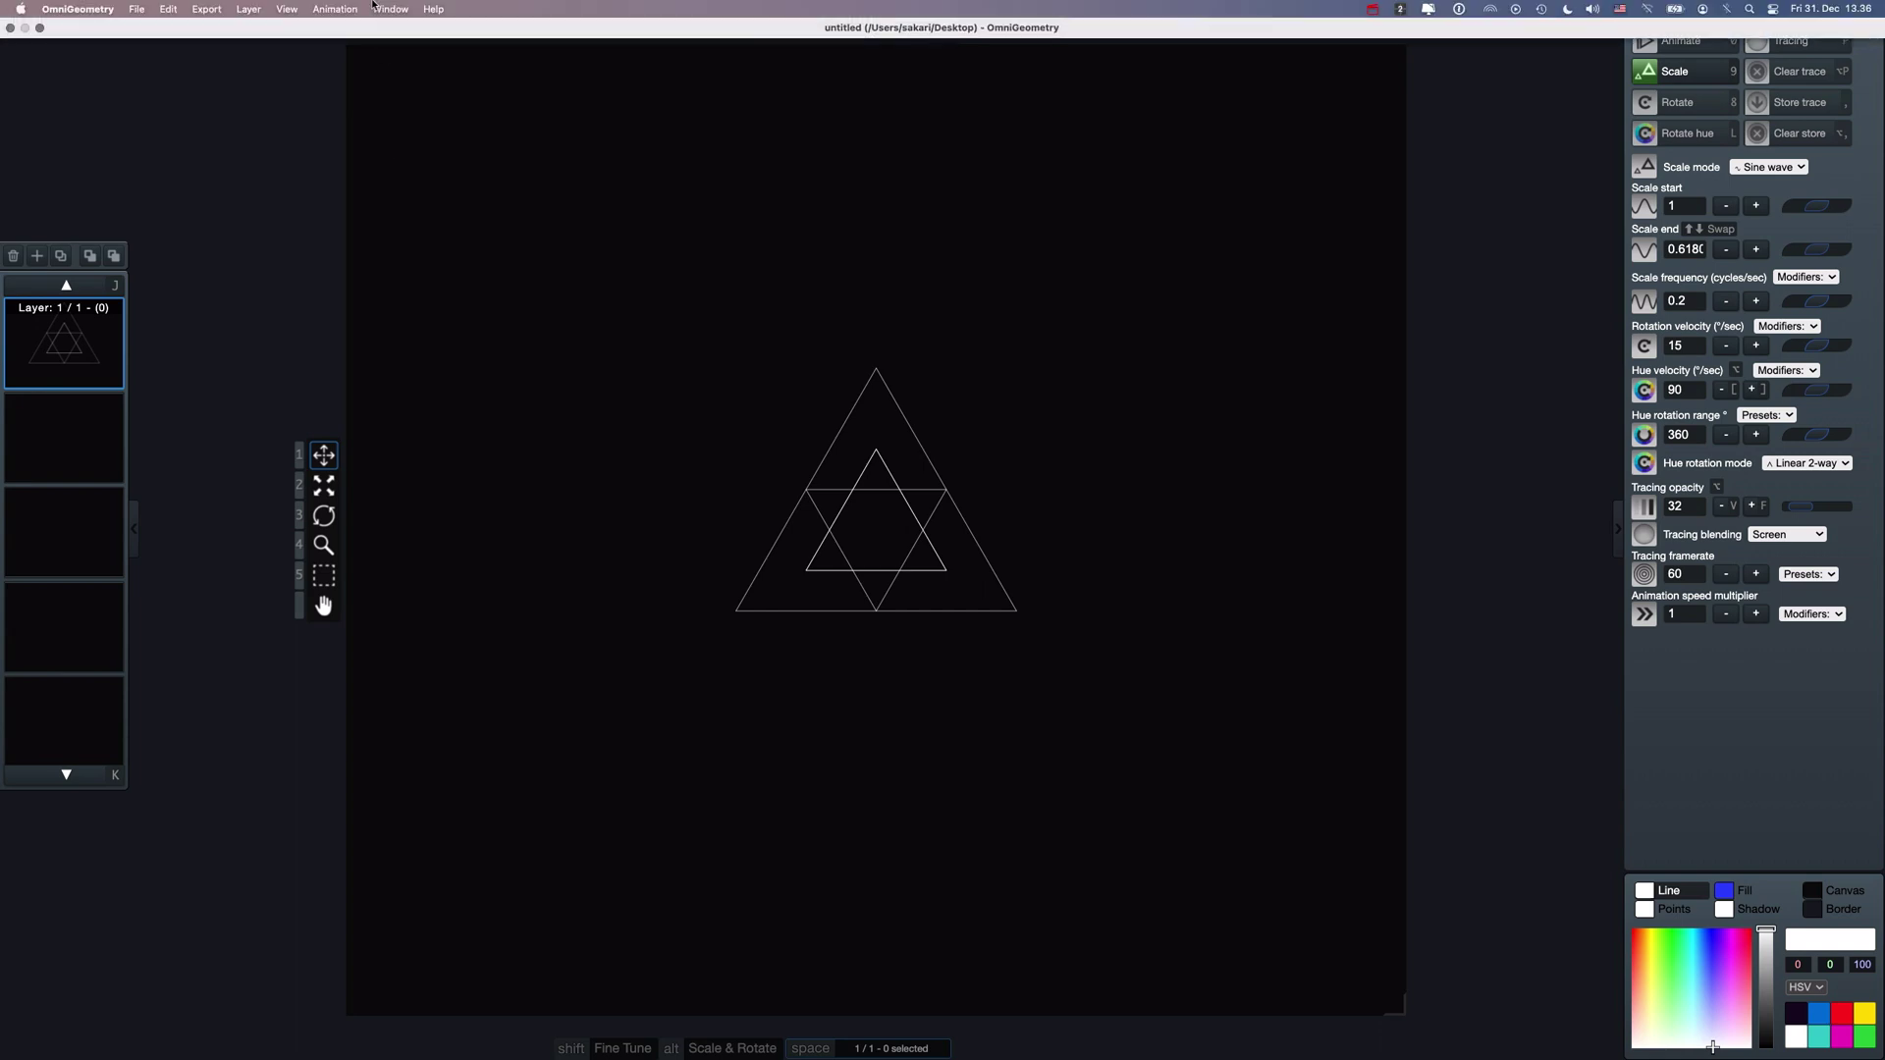
click(287, 9)
mouse_move(292, 29)
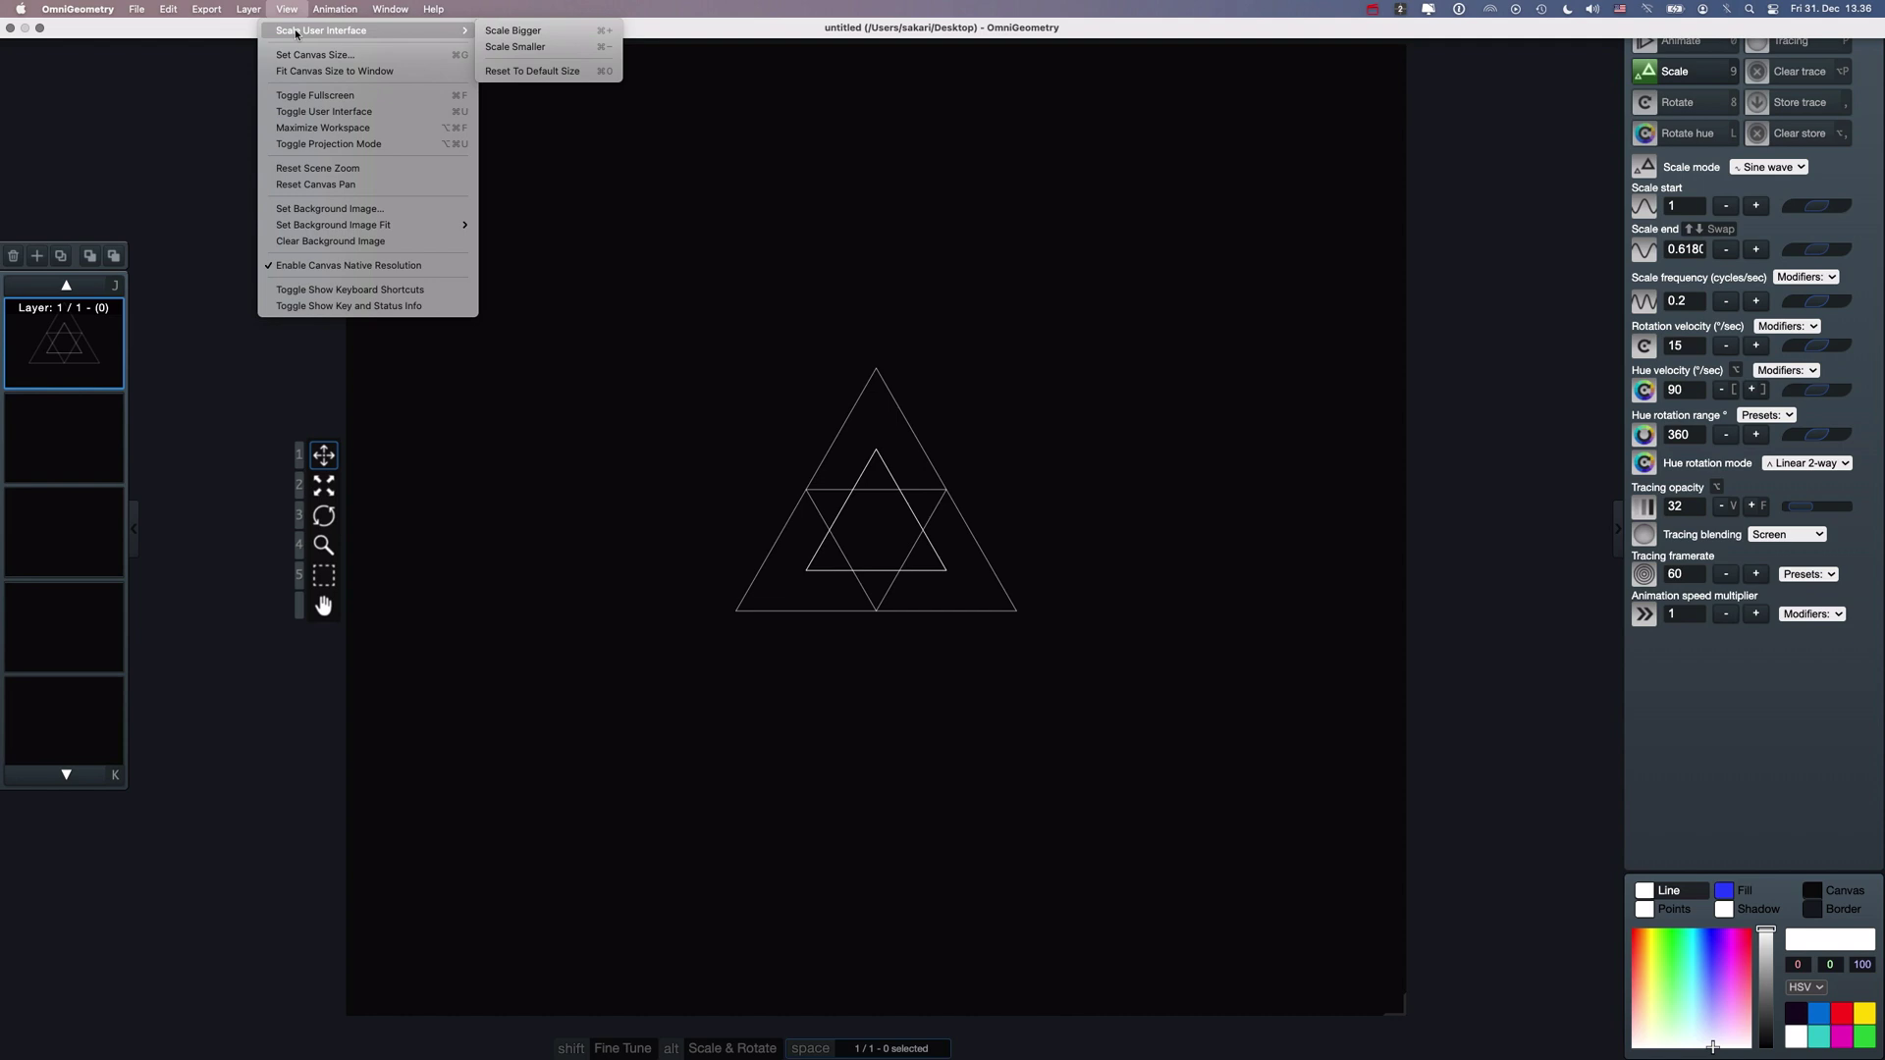
click(589, 35)
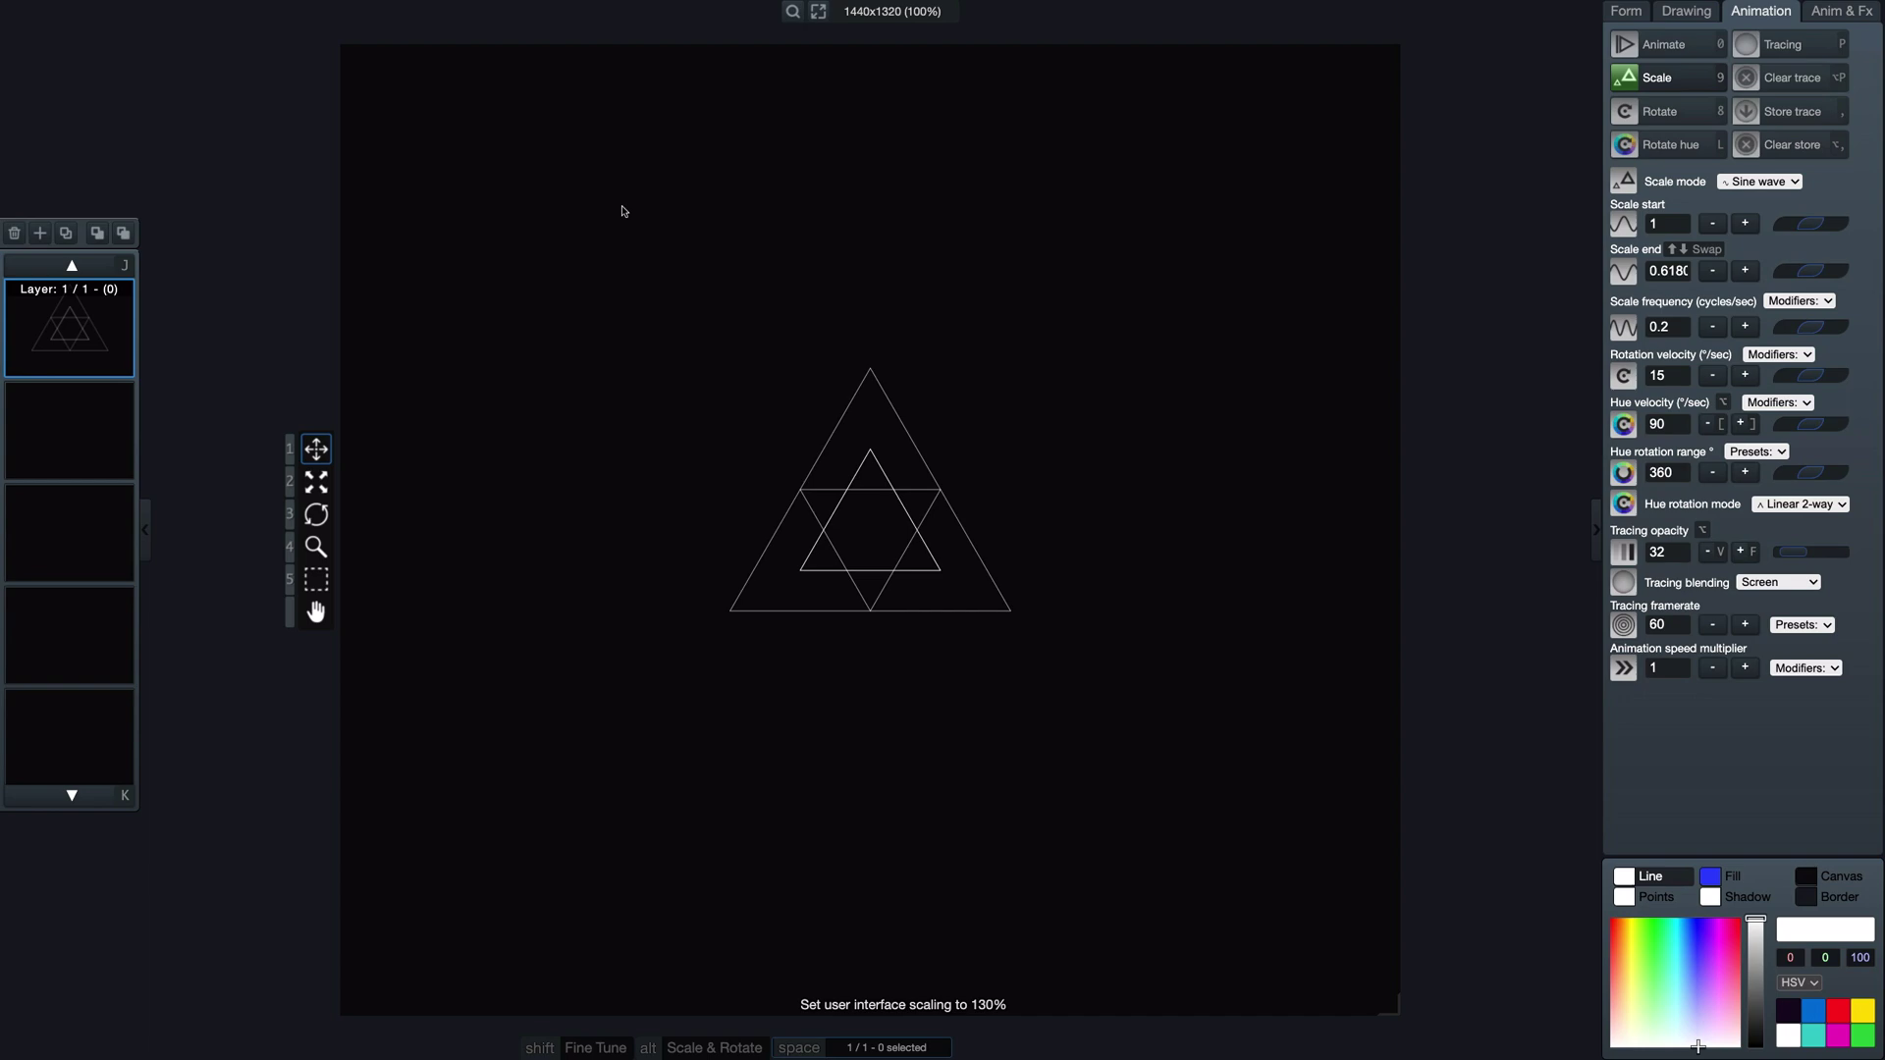
key(super+equal)
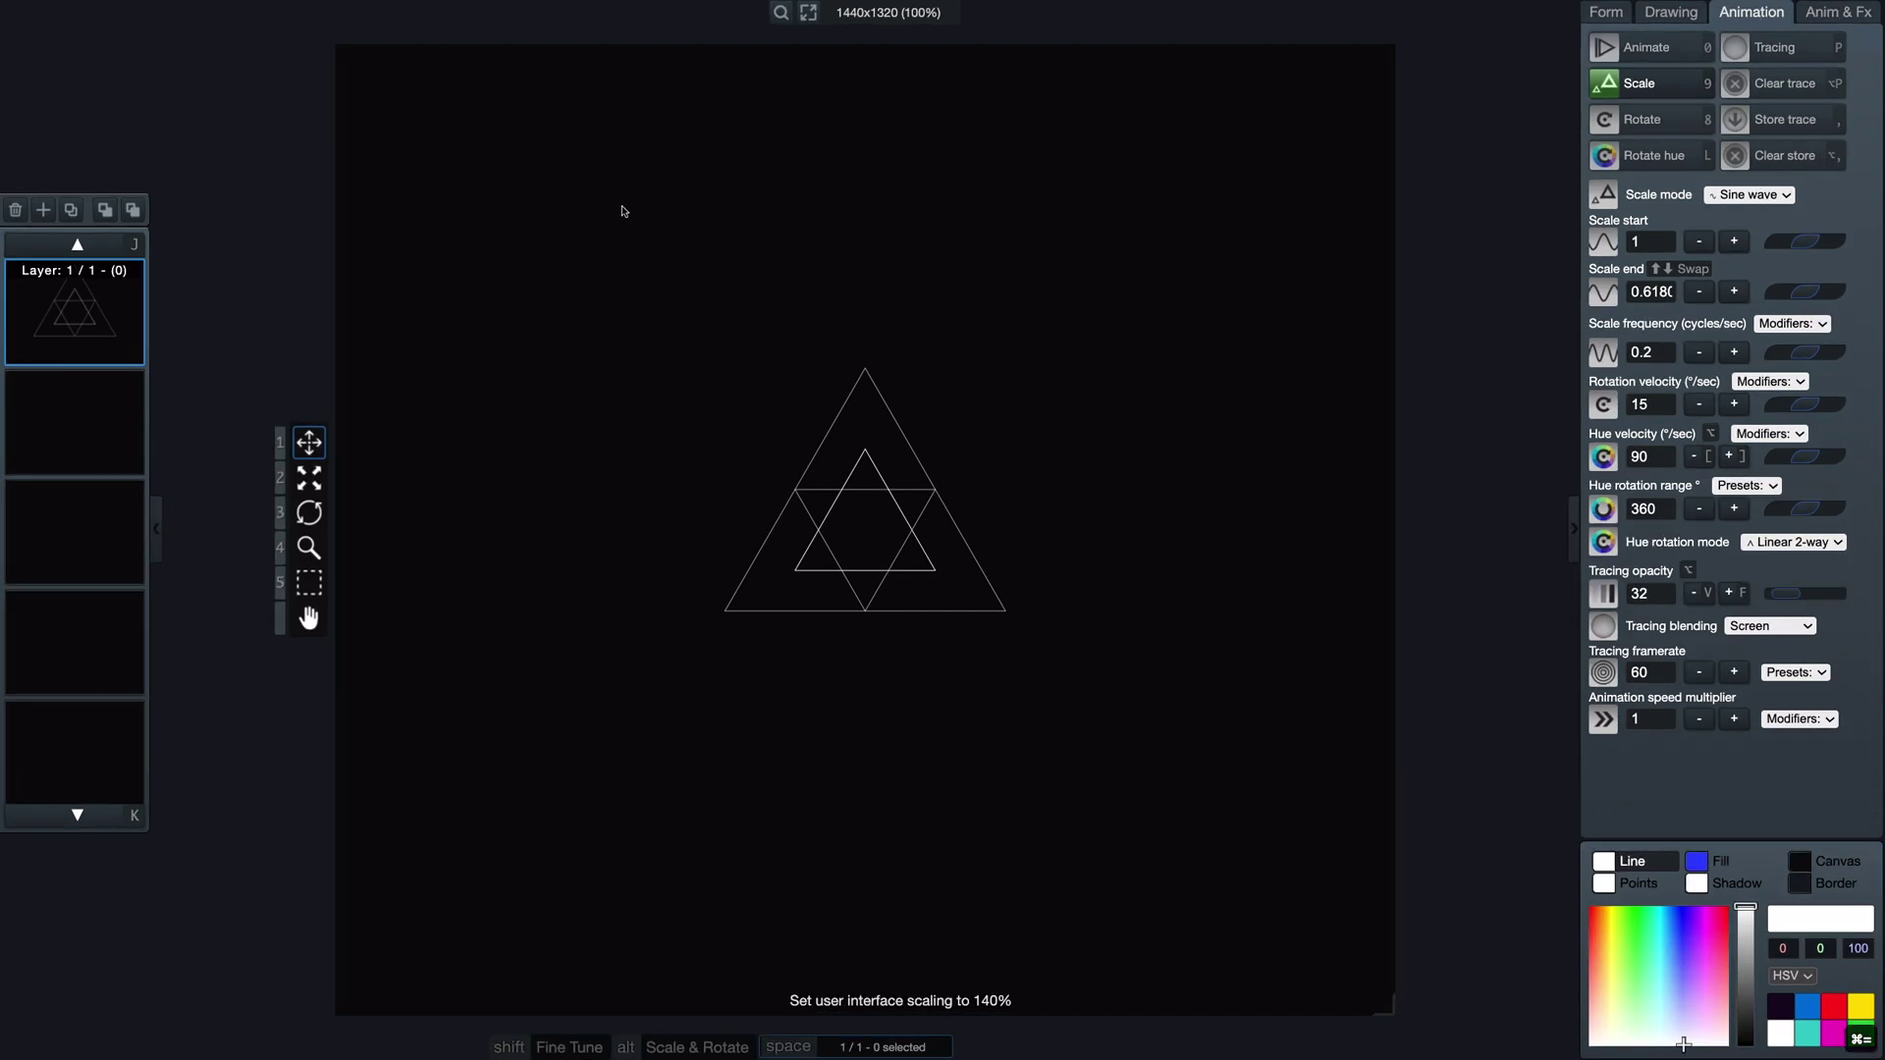
key(super+equal)
key(super+minus)
key(super+minus)
key(super+minus)
key(super+minus)
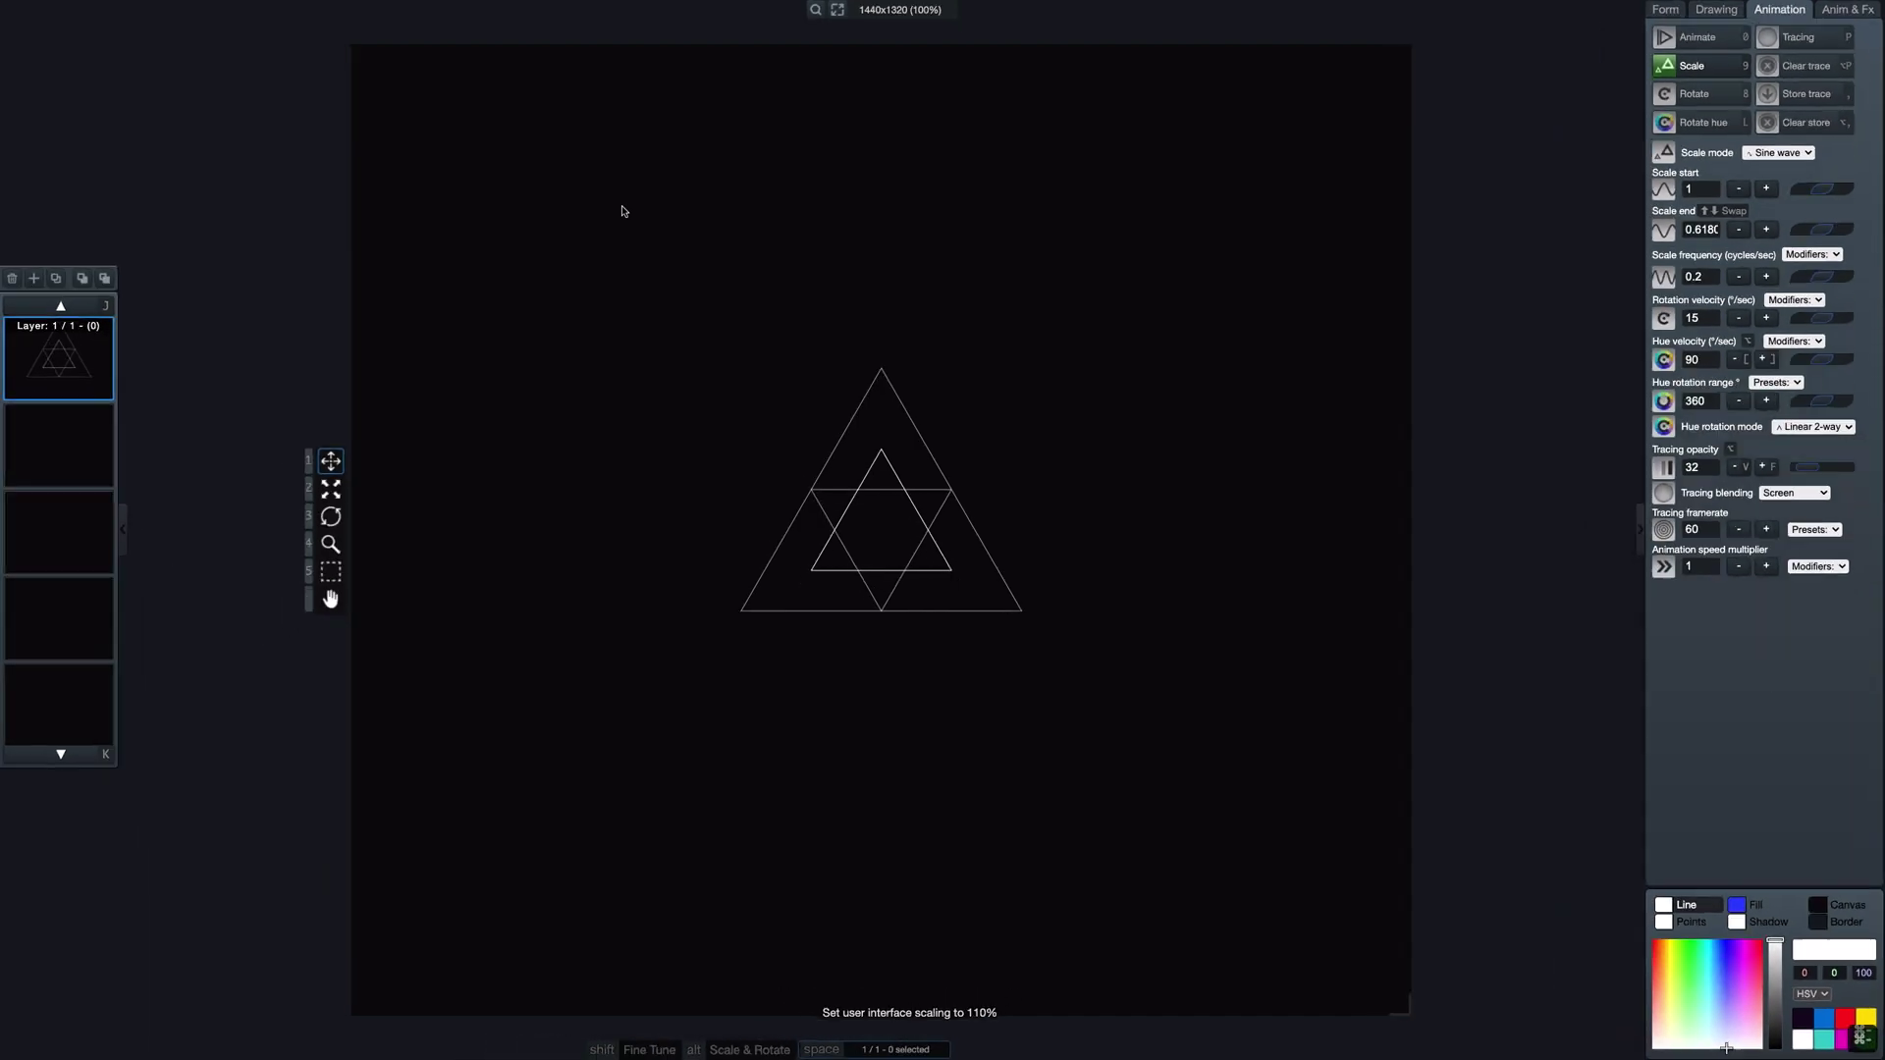
key(super+minus)
key(super+minus)
key(super+minus)
key(super+minus)
key(super+minus)
key(super+minus)
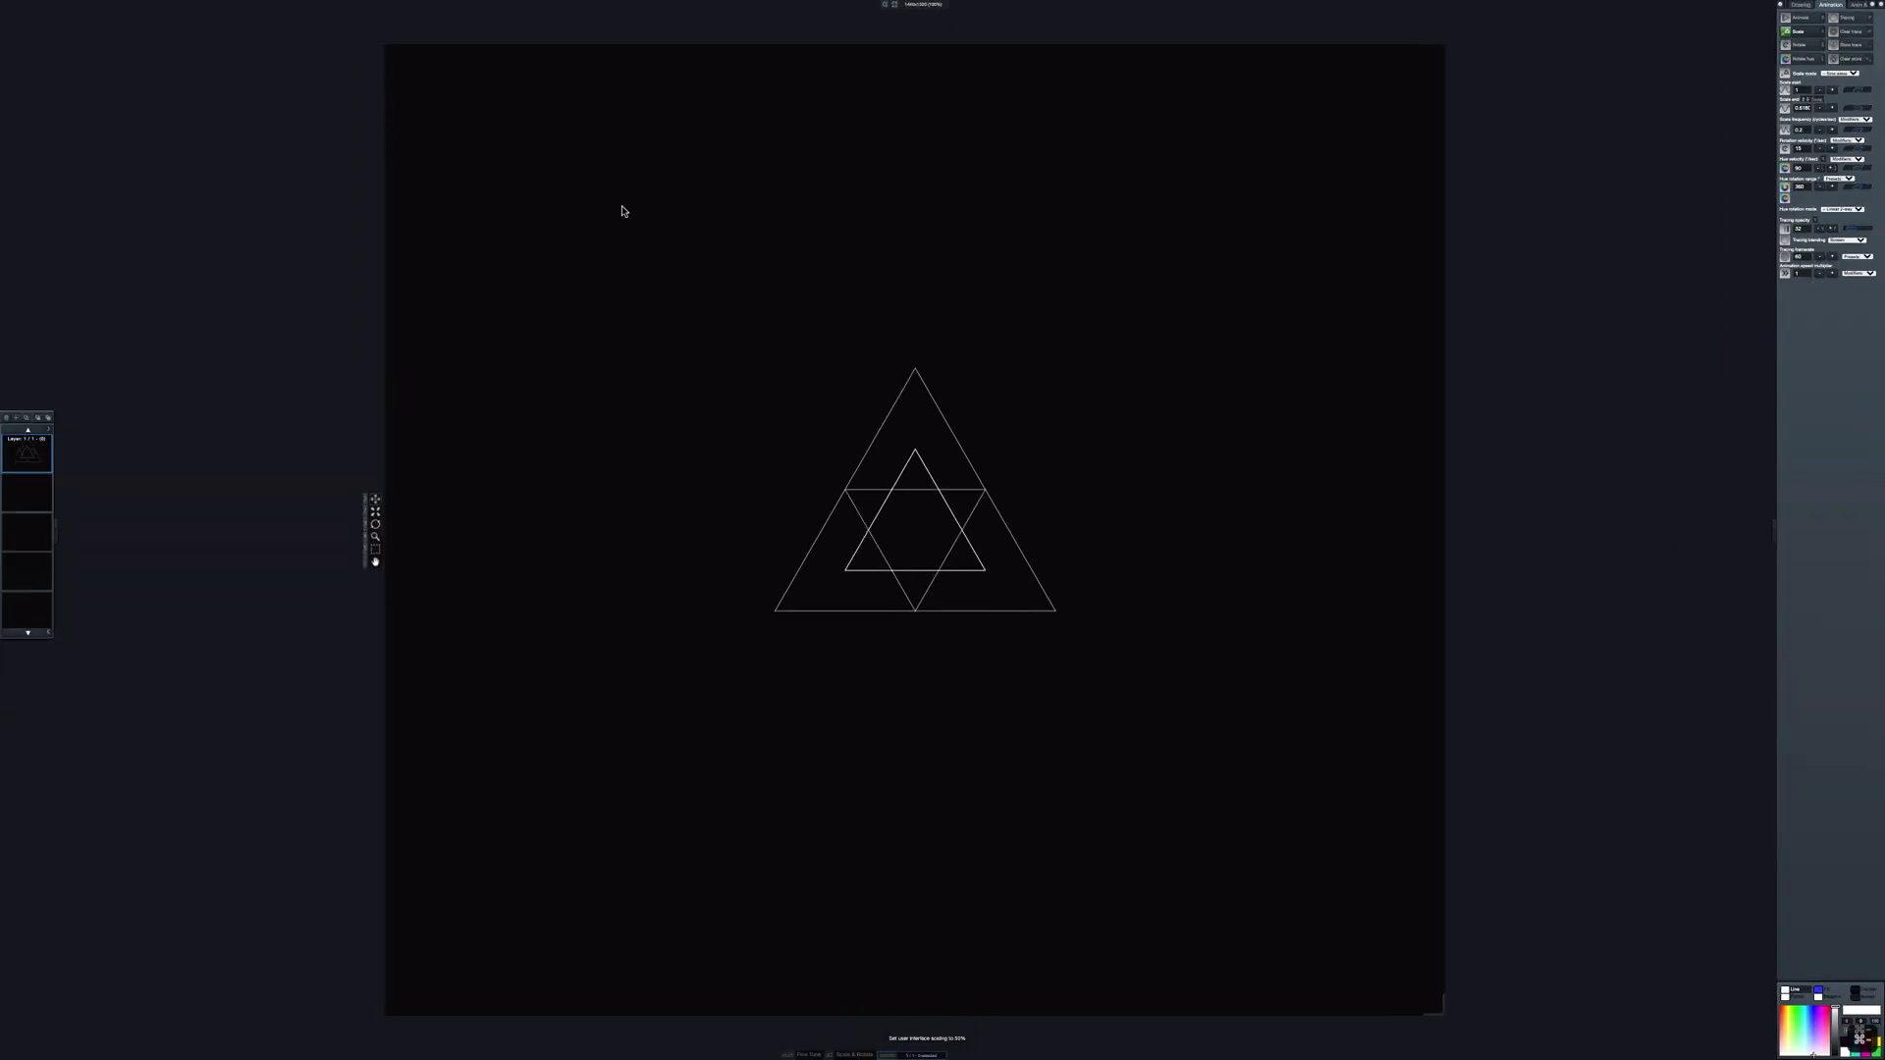
key(super+equal)
key(super+equal)
key(super+equal)
key(super+equal)
key(super+equal)
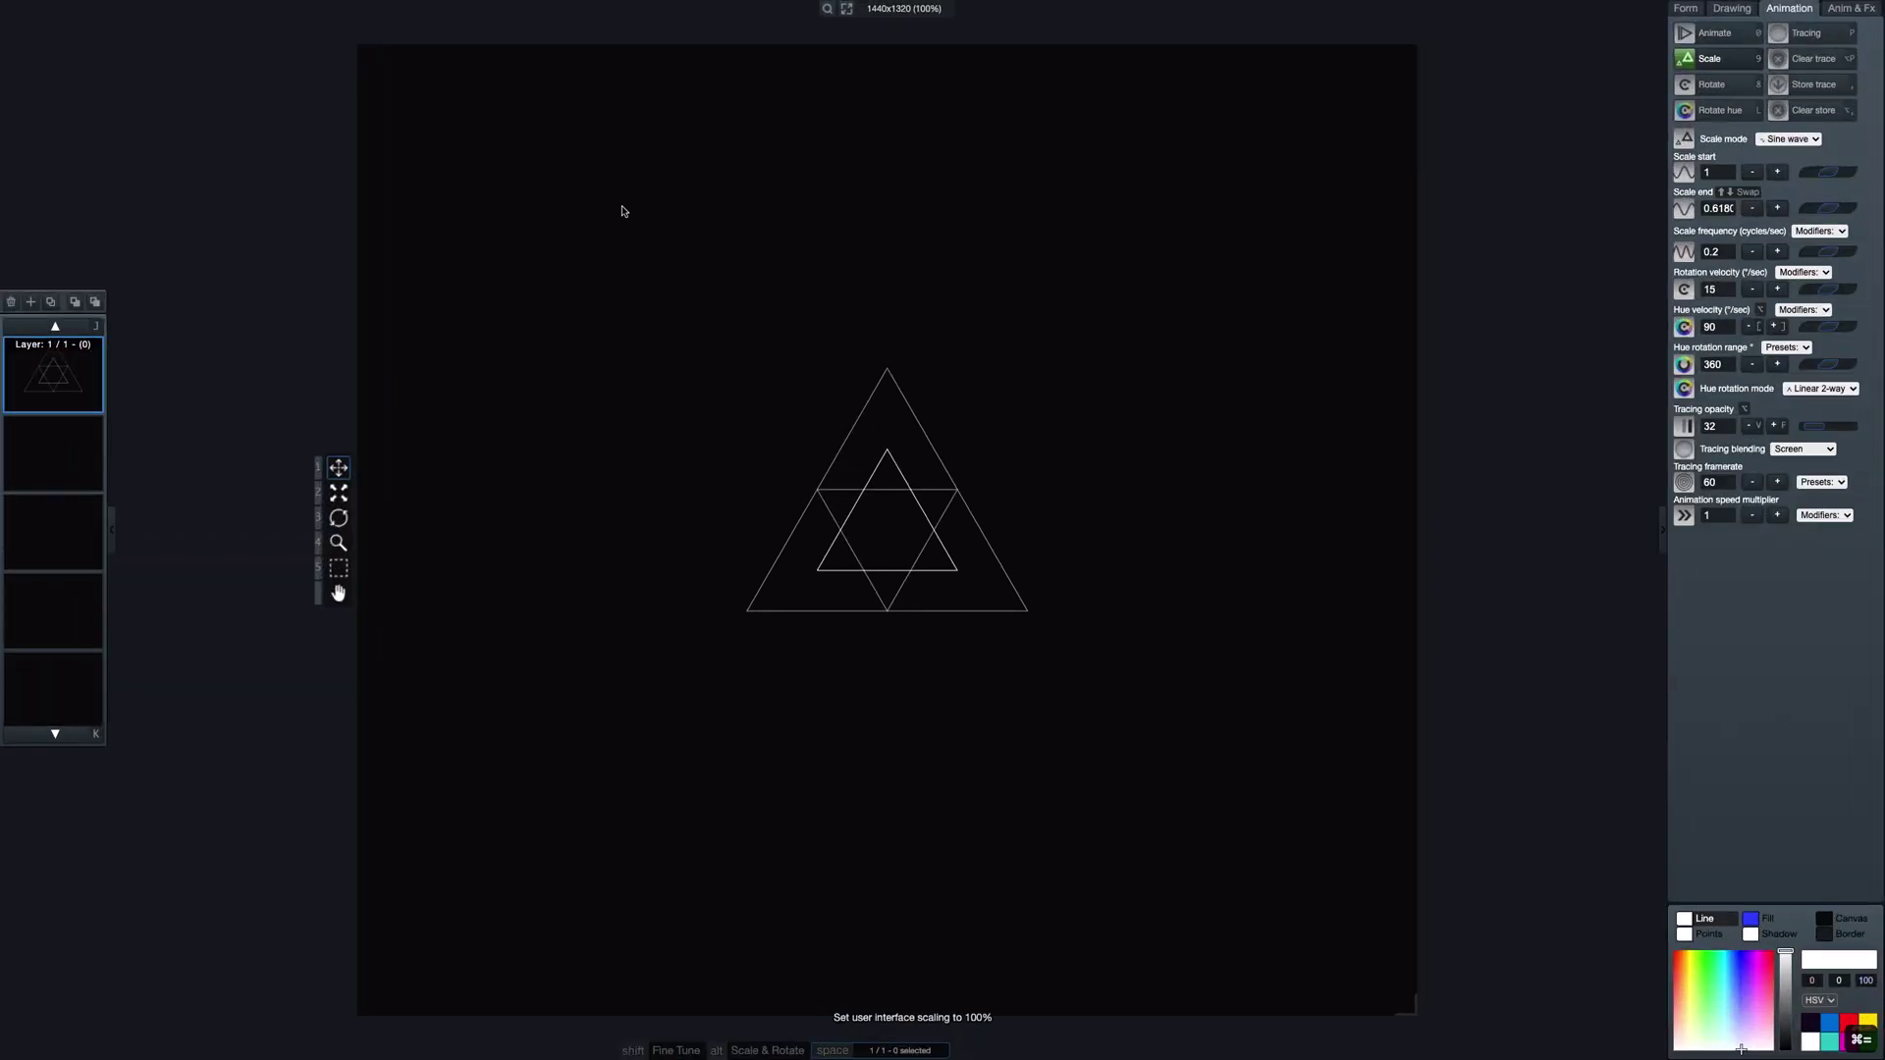
key(super+equal)
key(super+equal)
key(super+equal)
key(super+equal)
key(super+equal)
key(super+equal)
key(super+equal)
key(super+equal)
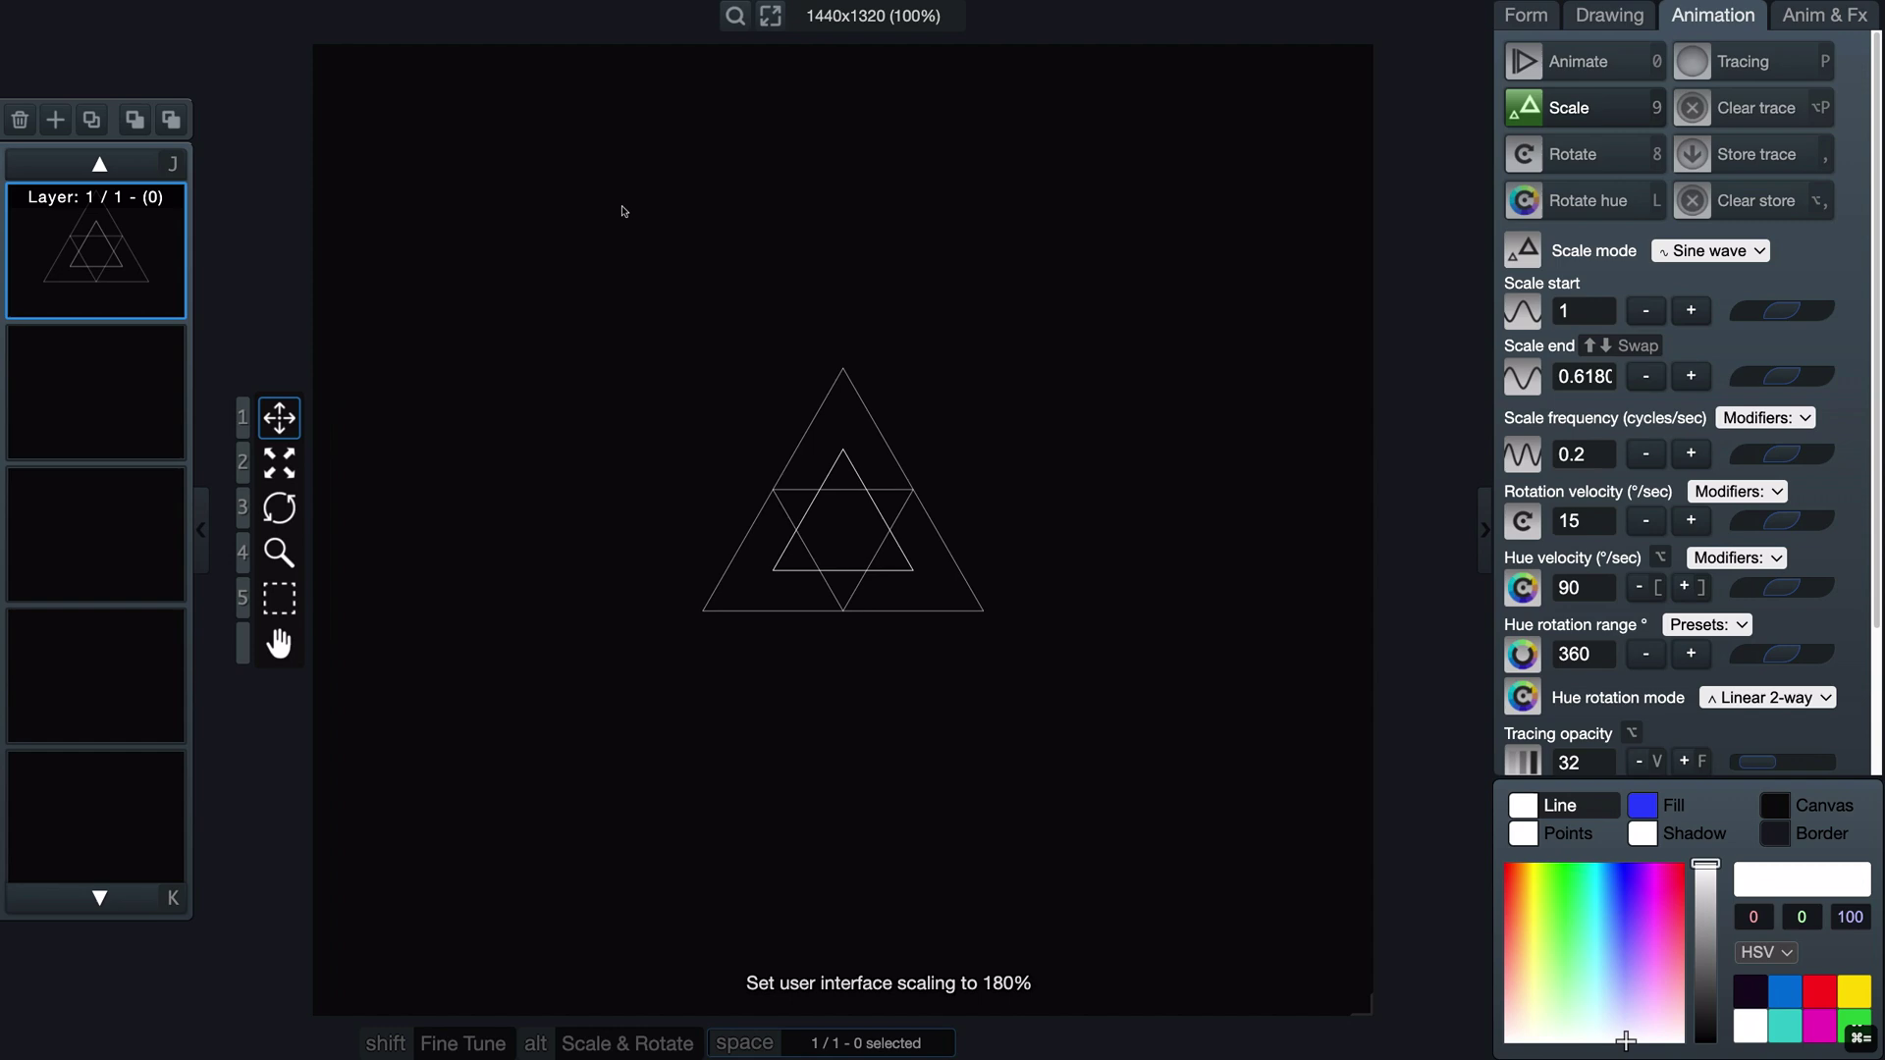
key(super+equal)
key(super+equal)
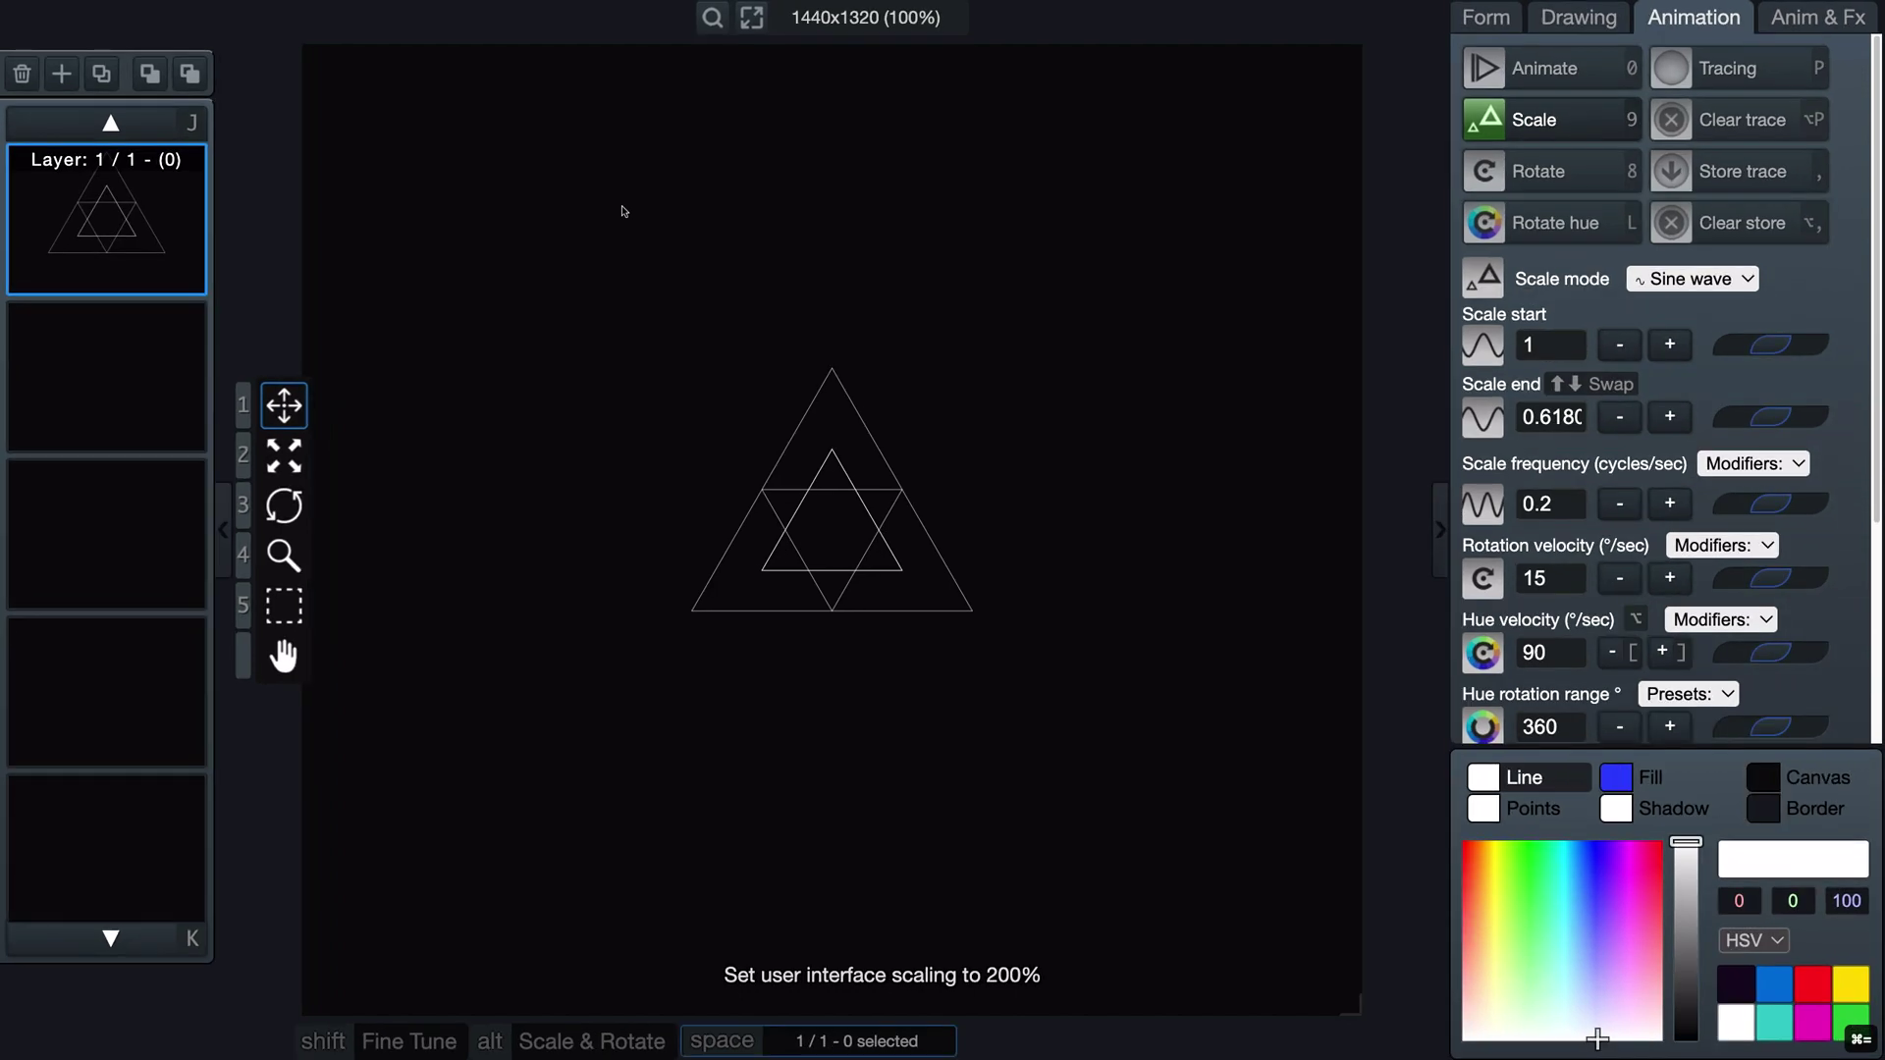
key(super+minus)
key(super+minus)
key(super+minus)
key(super+minus)
key(super+minus)
key(super+minus)
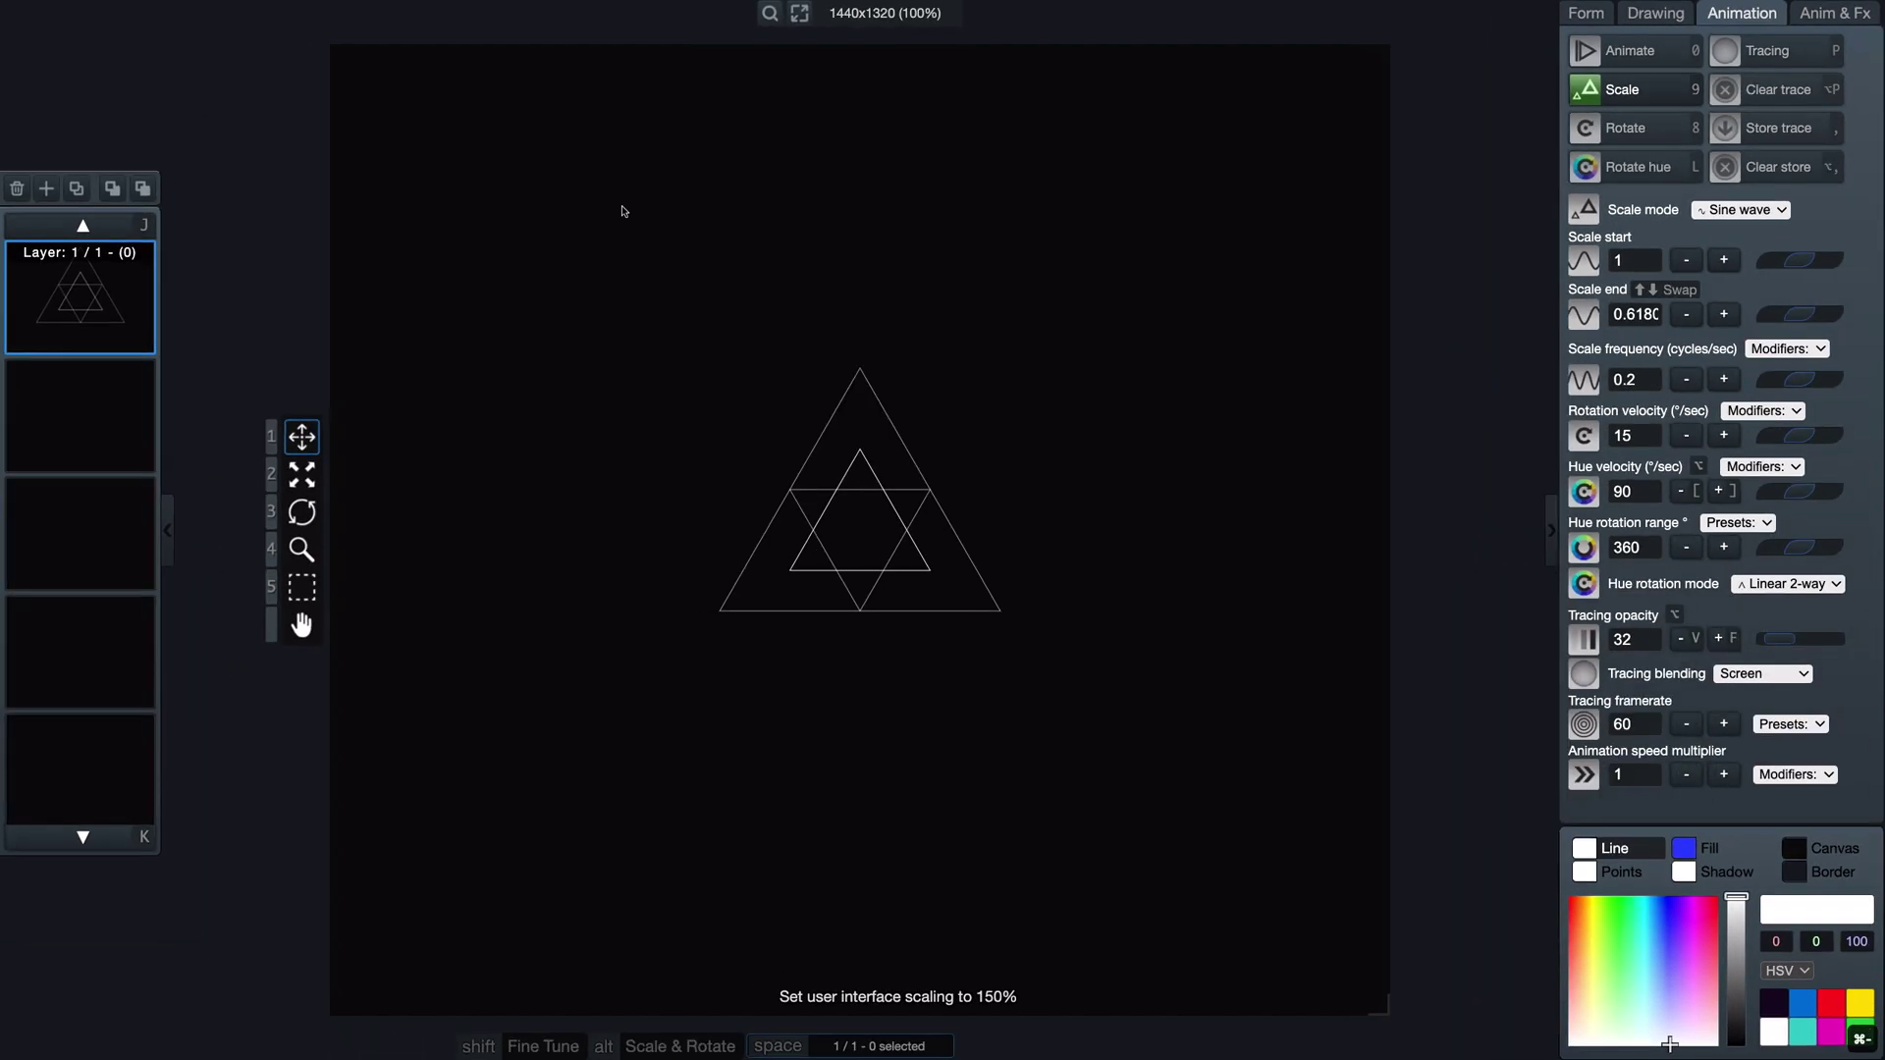
key(super+equal)
key(super+minus)
key(super+minus)
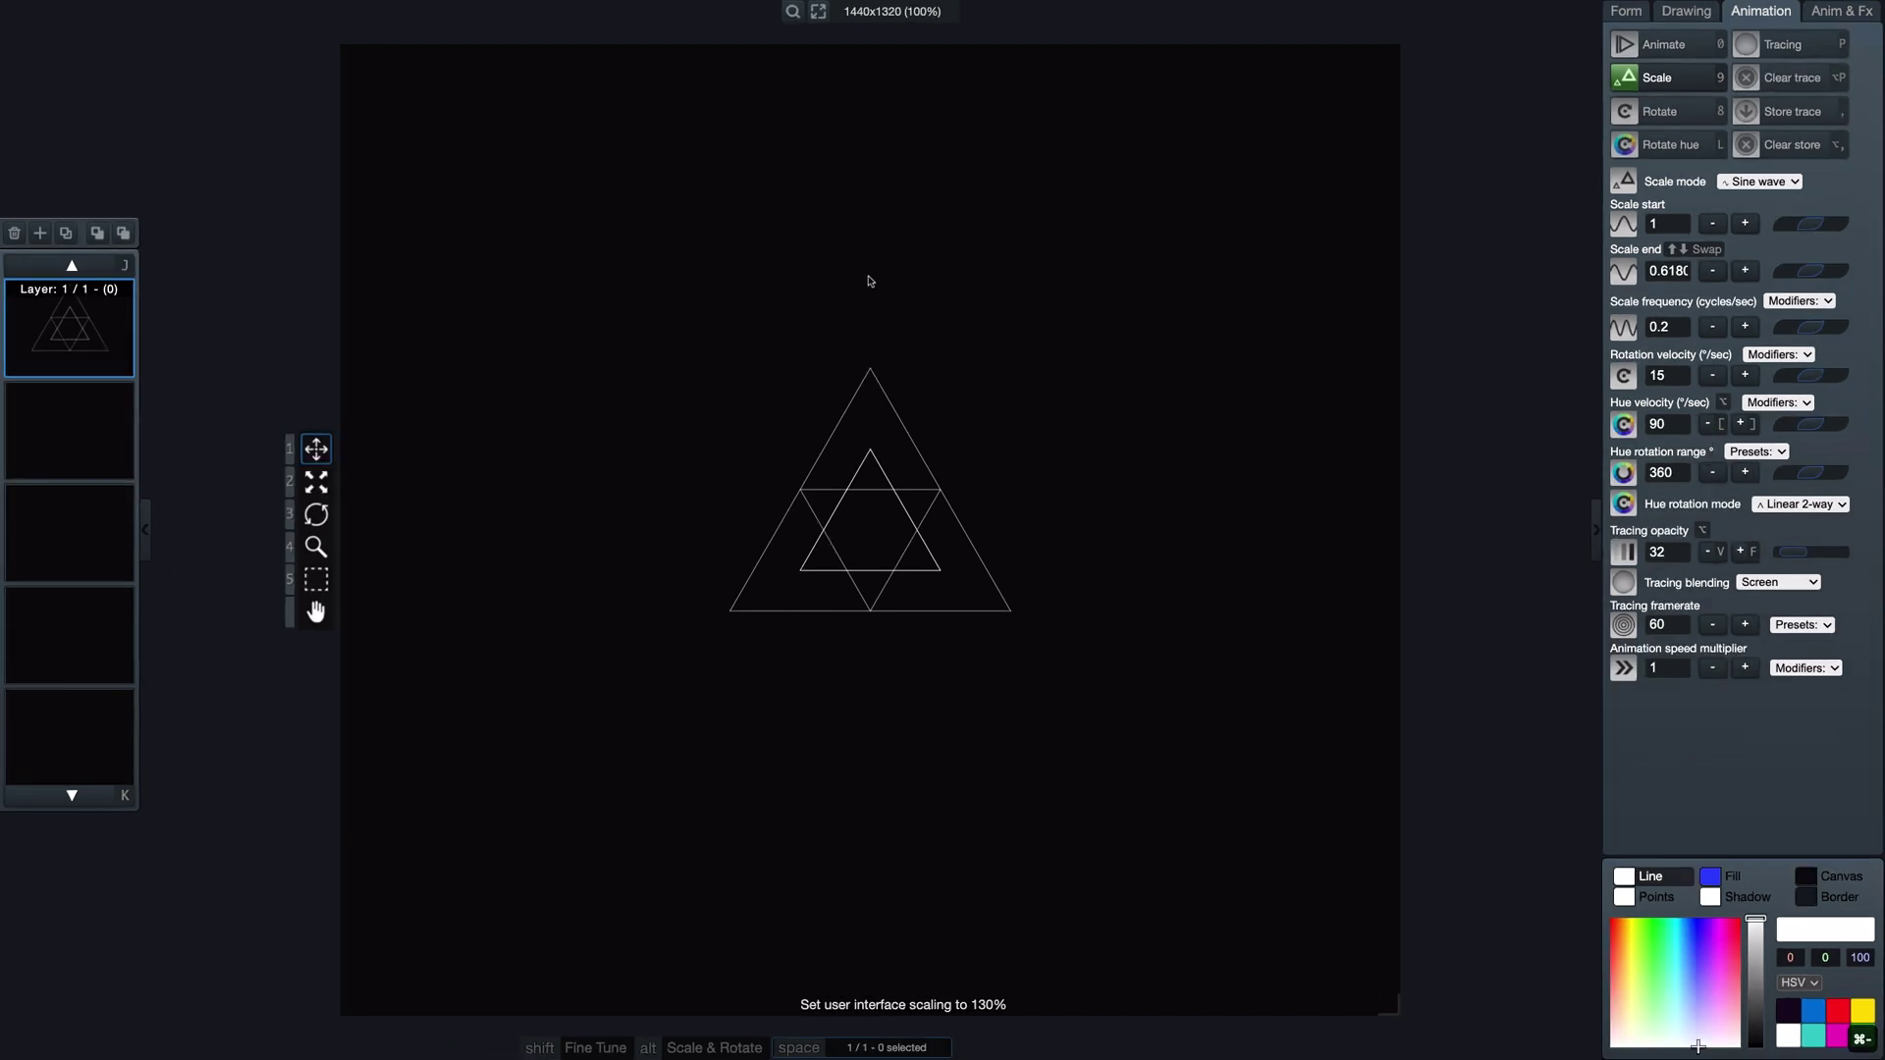
Step: Fine-tune the interface scaling with ⌘= and ⌘- until it settles at 130%
key(super+equal)
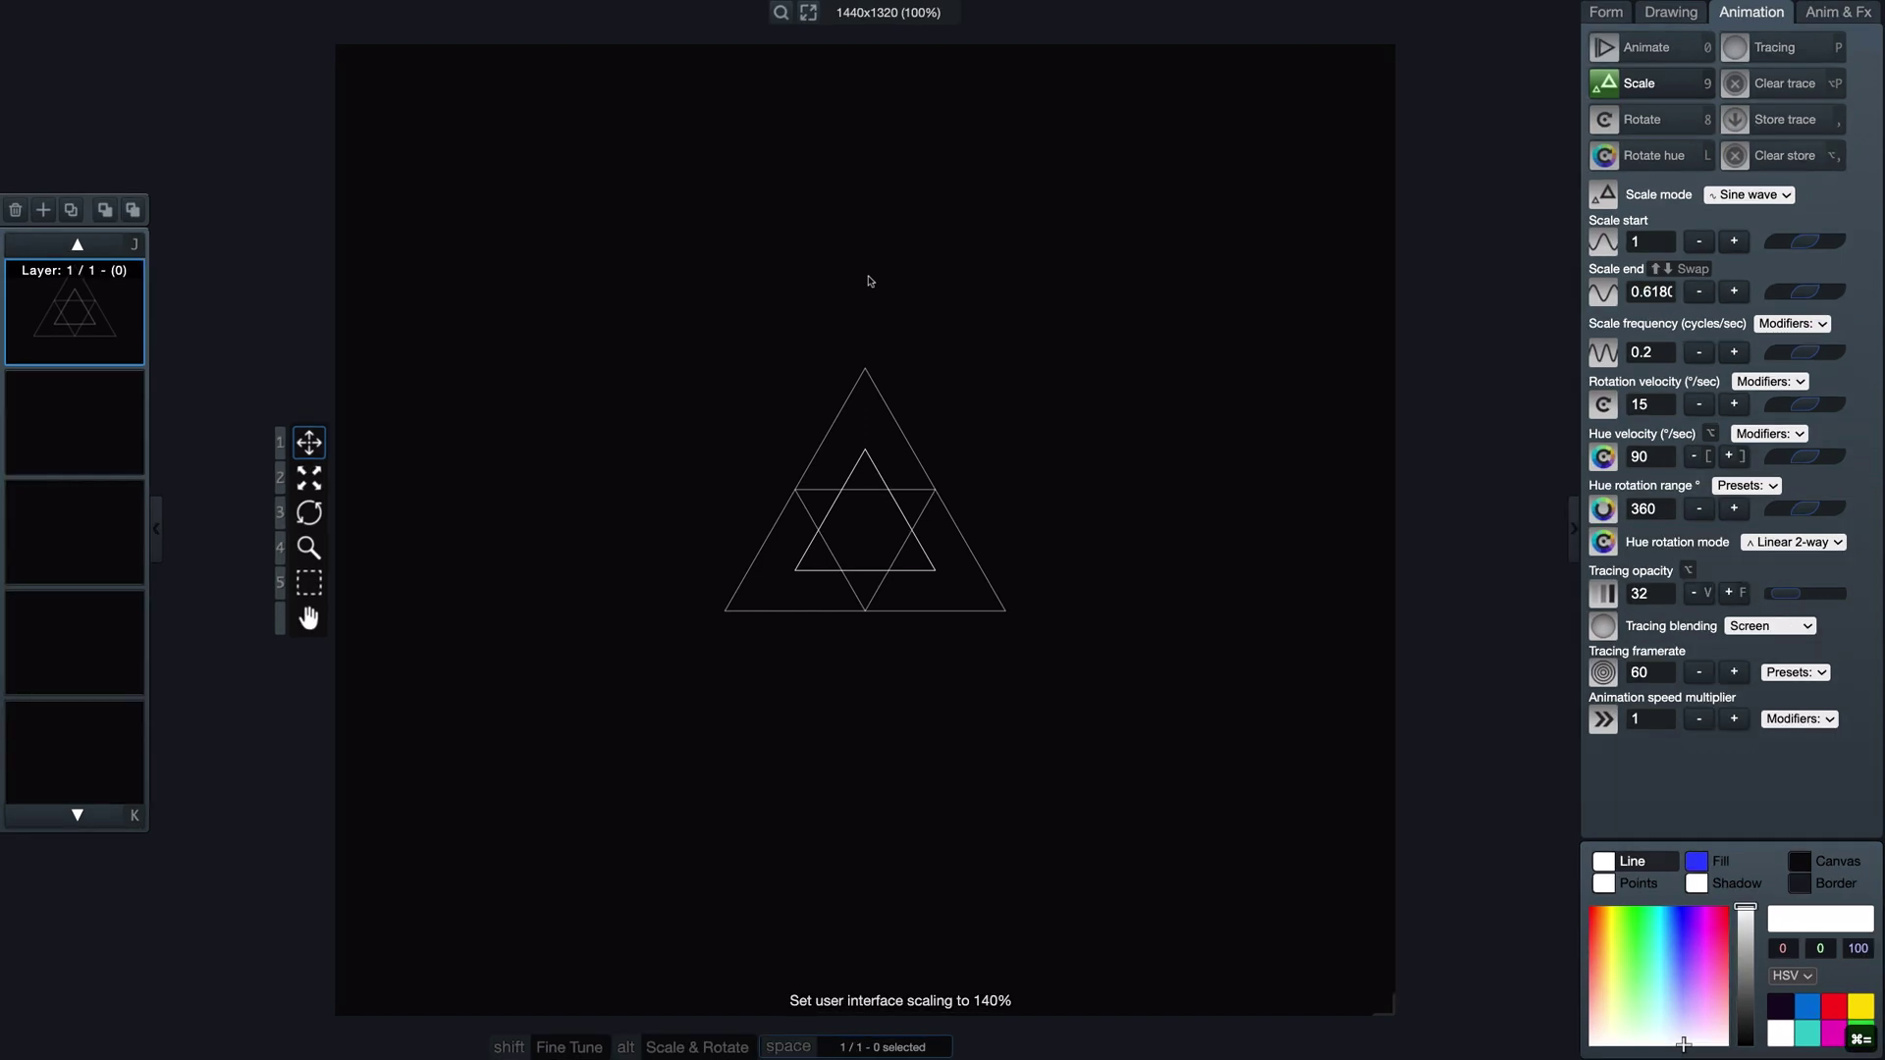
key(super+equal)
key(super+minus)
key(super+equal)
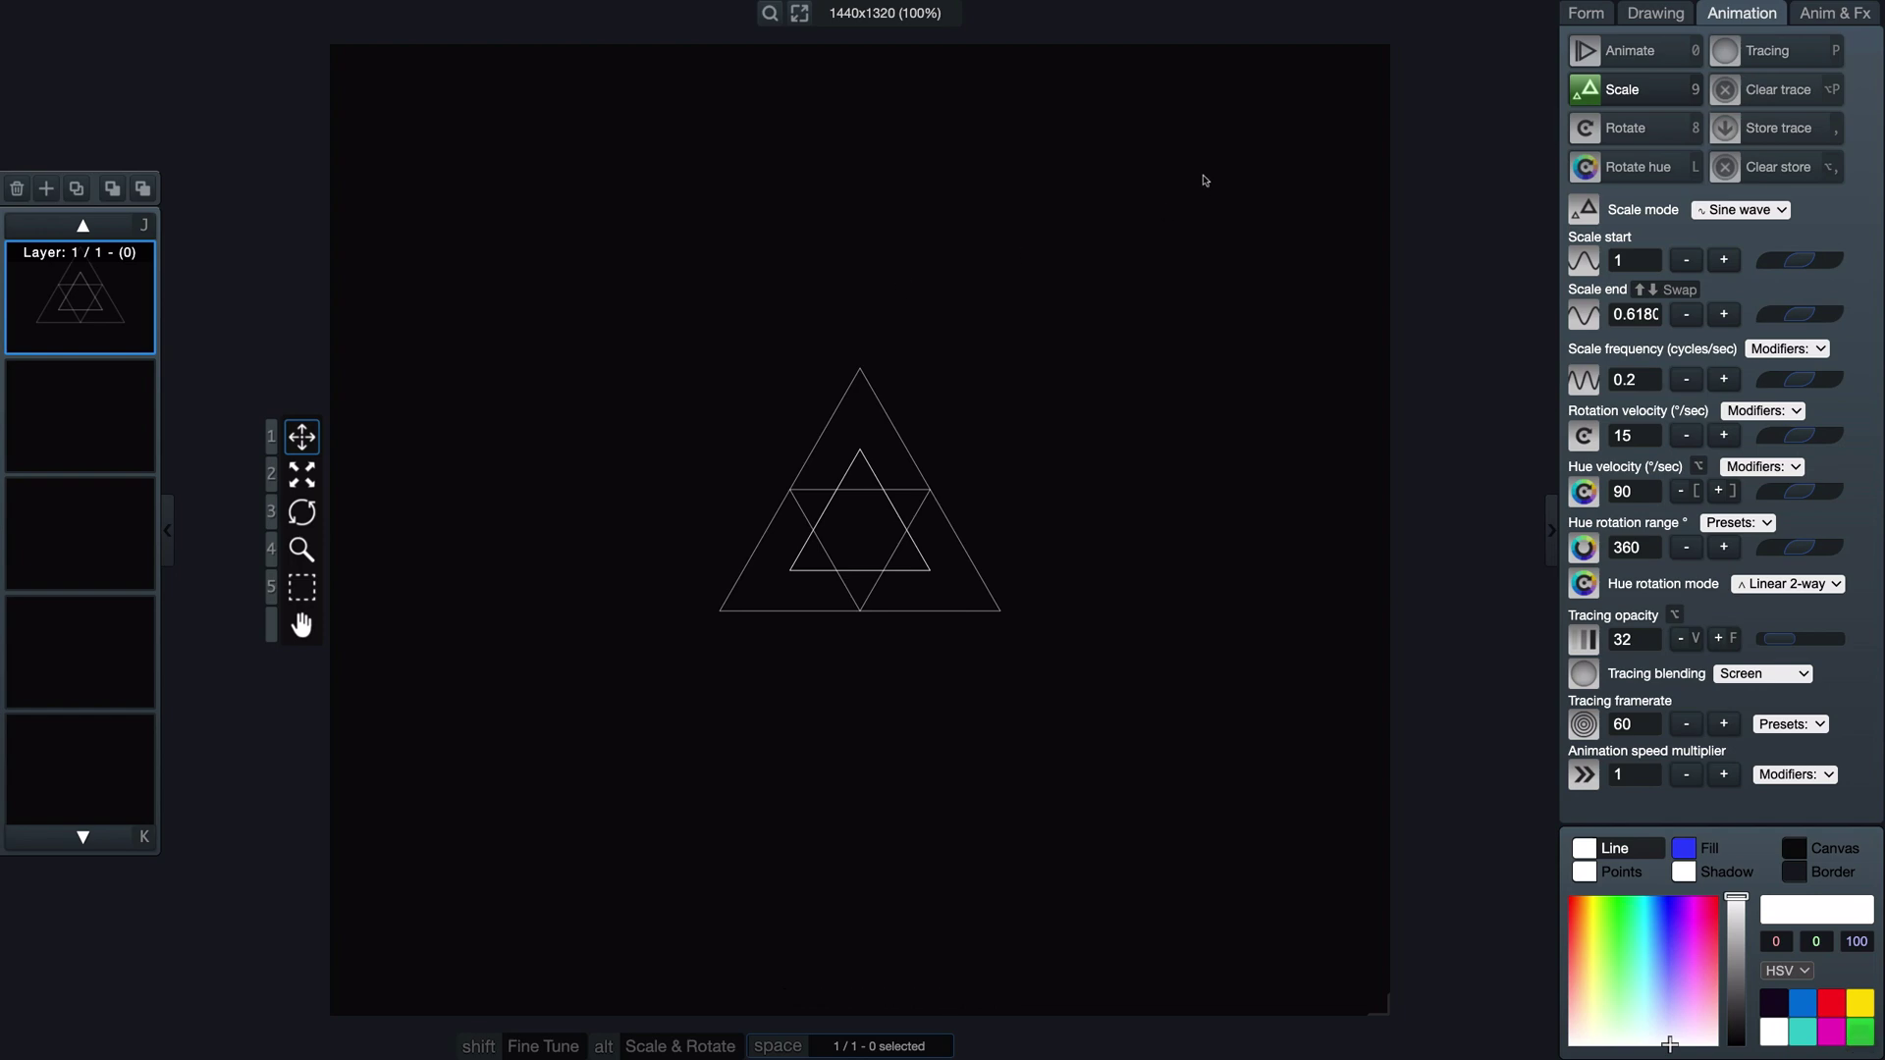
key(super+minus)
key(super+minus)
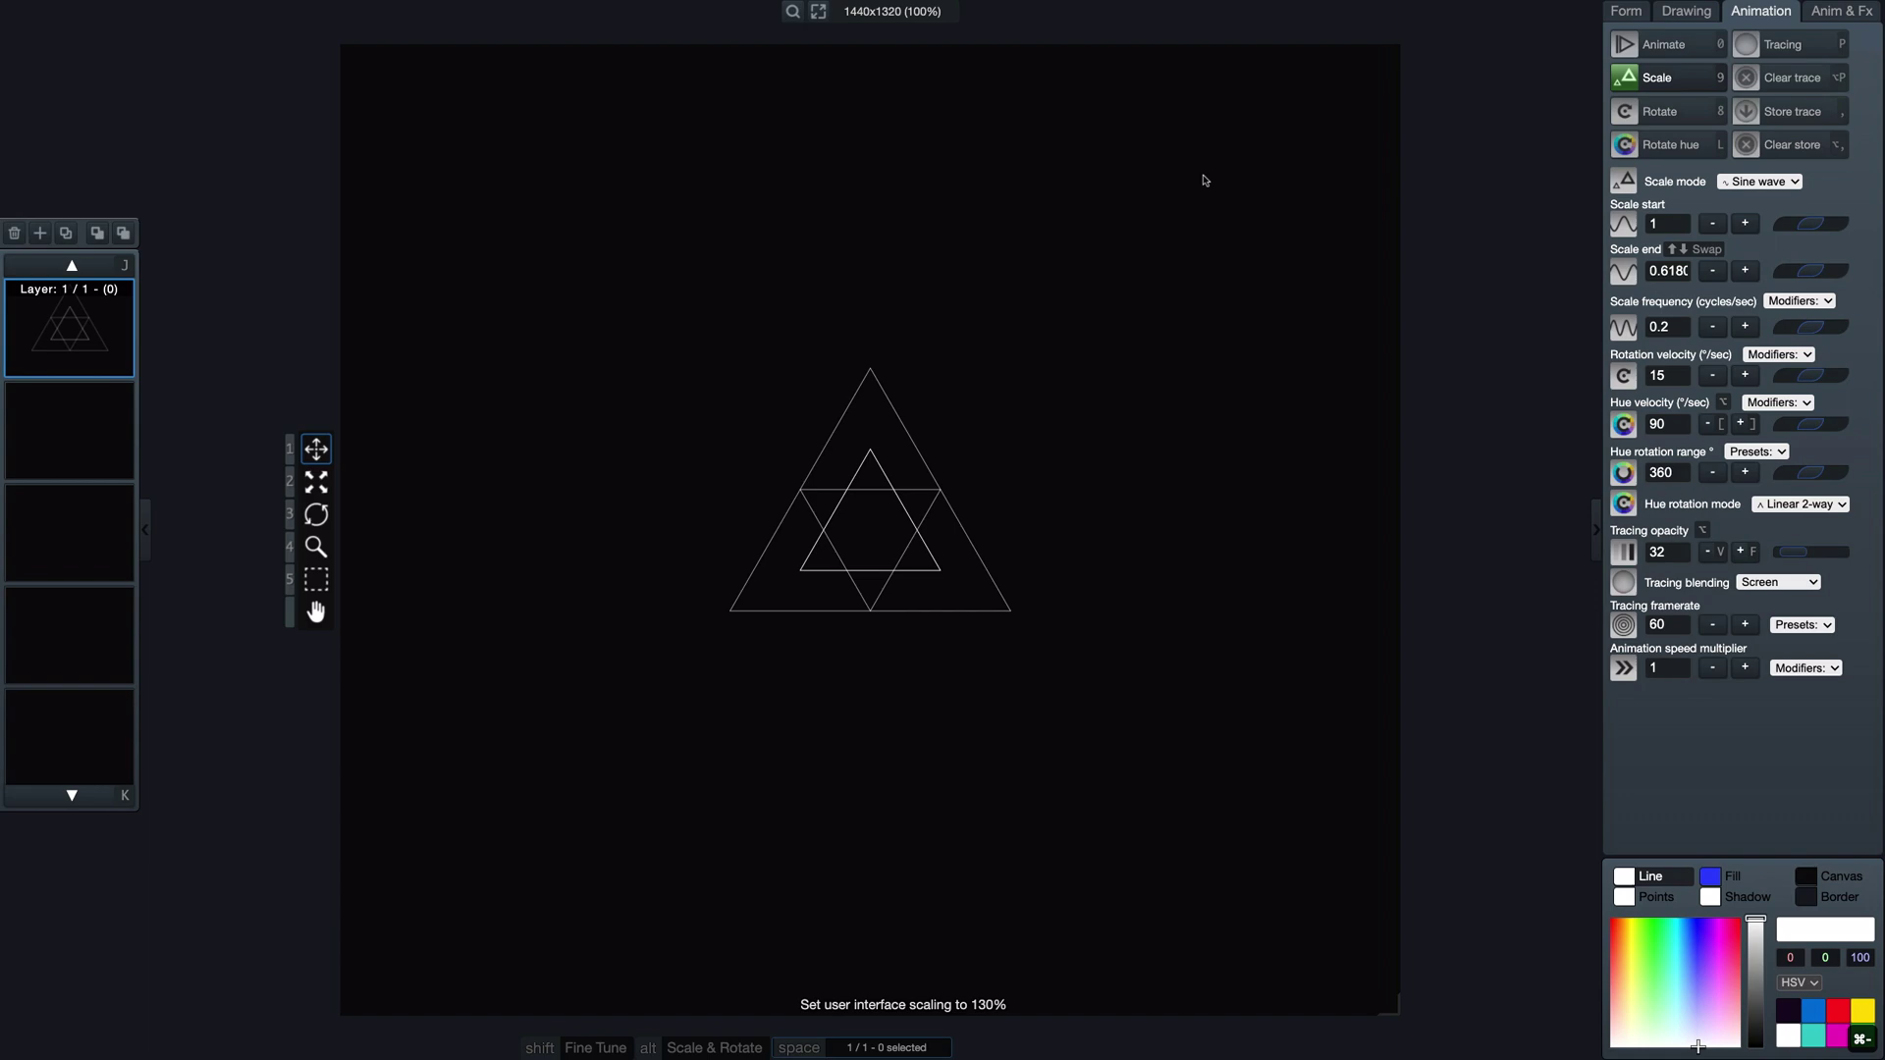
key(super+equal)
key(super+equal)
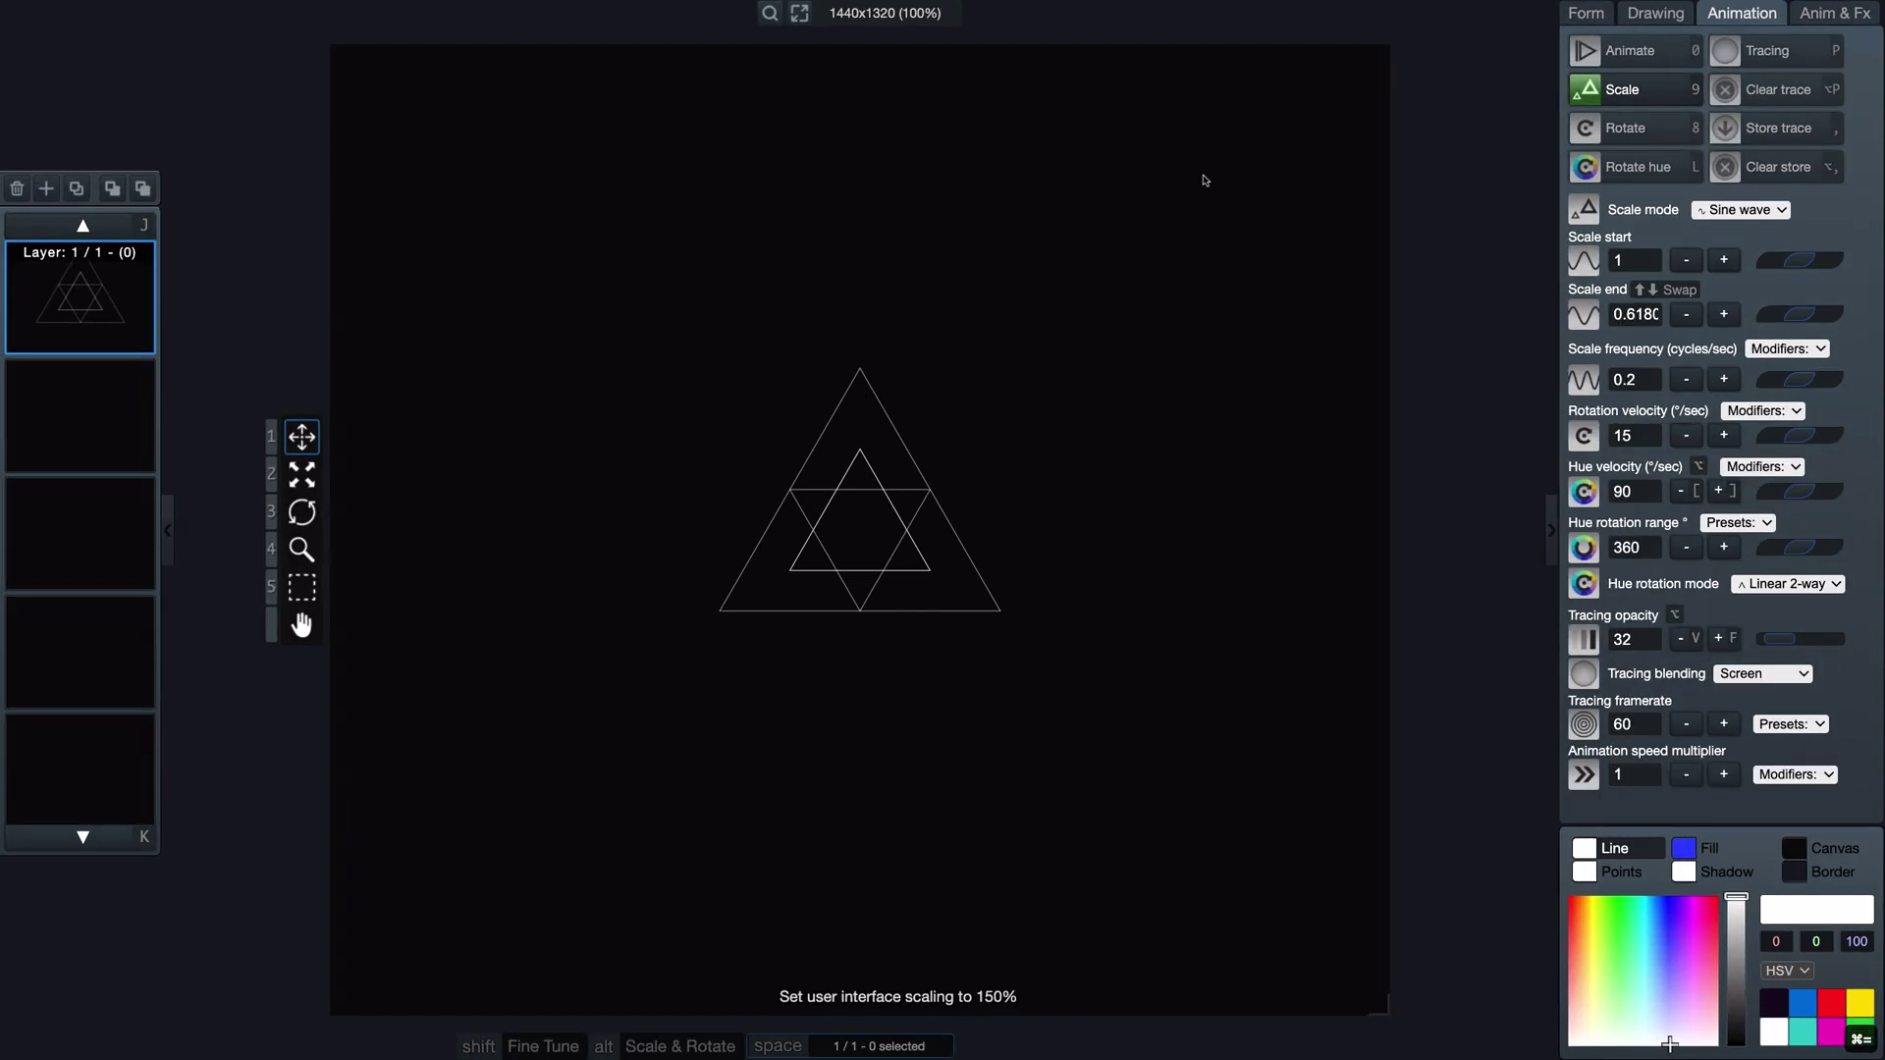
key(super+minus)
key(super+minus)
key(super+minus)
key(super+minus)
key(super+minus)
key(super+equal)
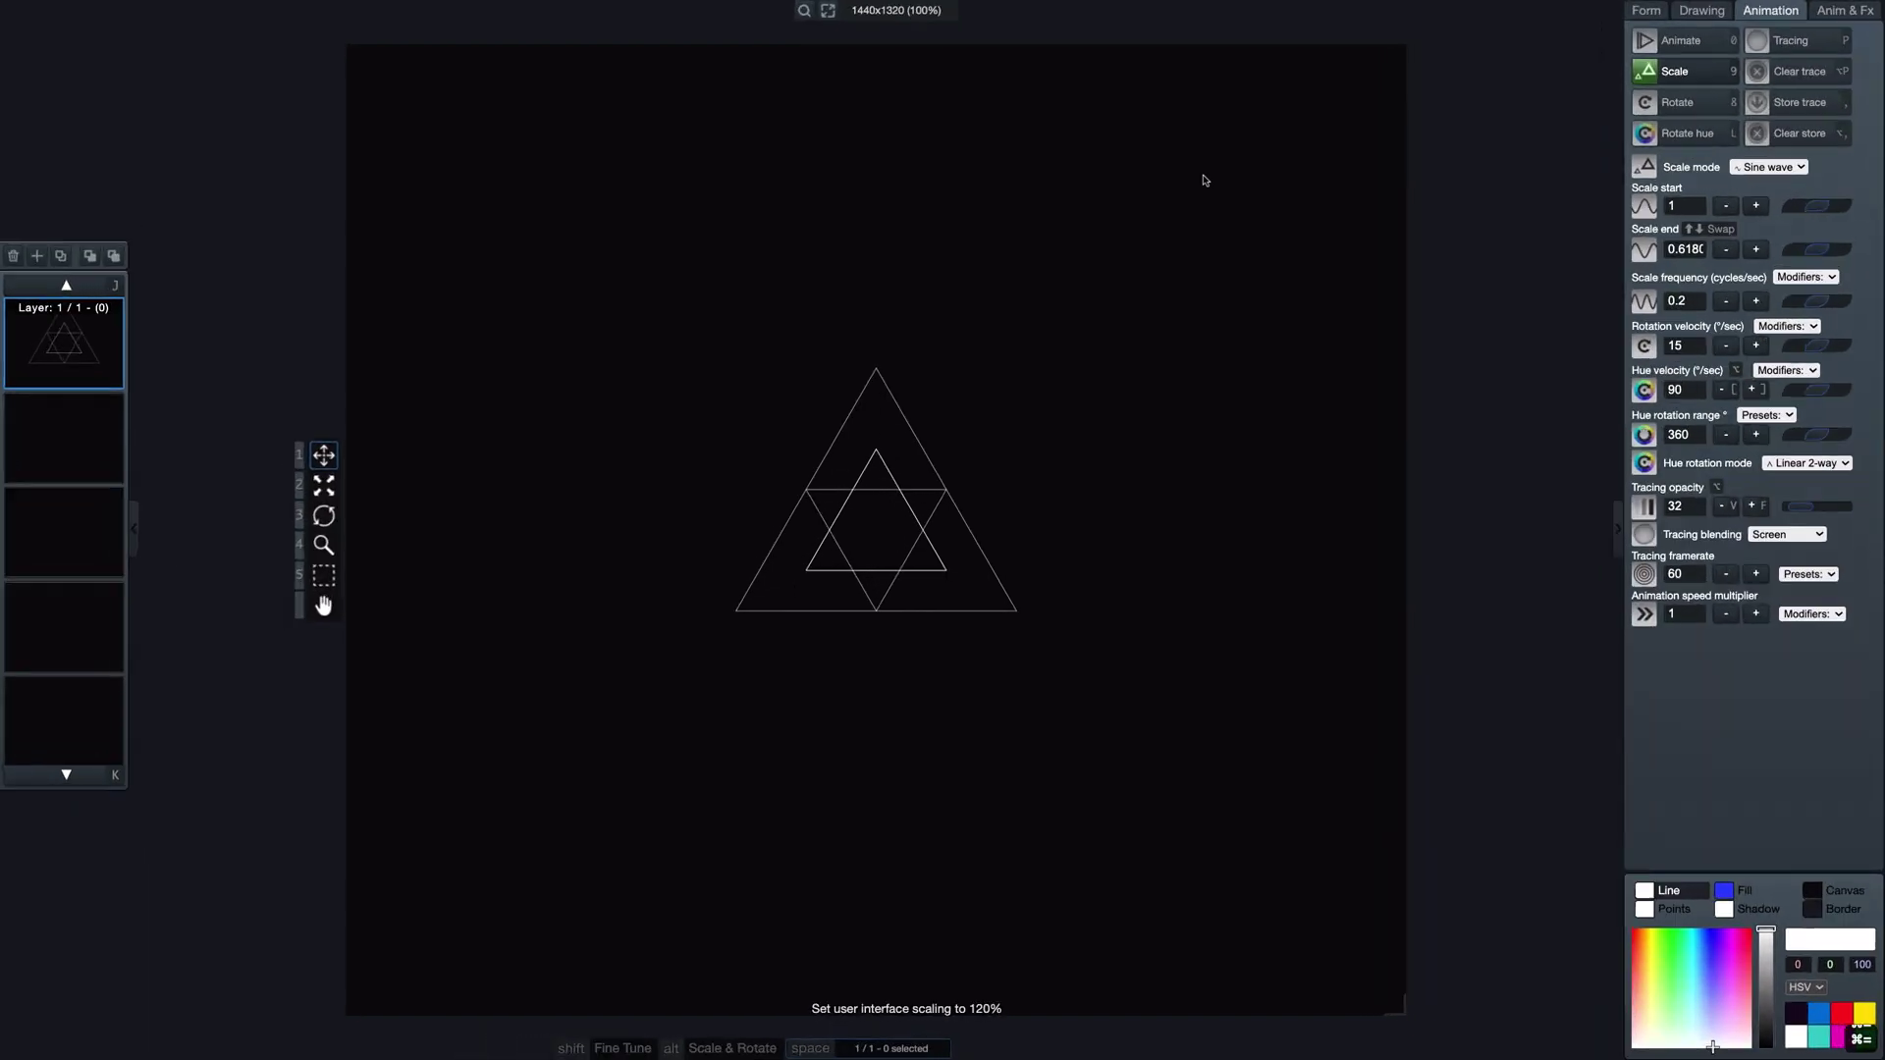
key(super+equal)
key(super+equal)
key(super+minus)
key(super+minus)
key(super+equal)
key(super+equal)
key(super+minus)
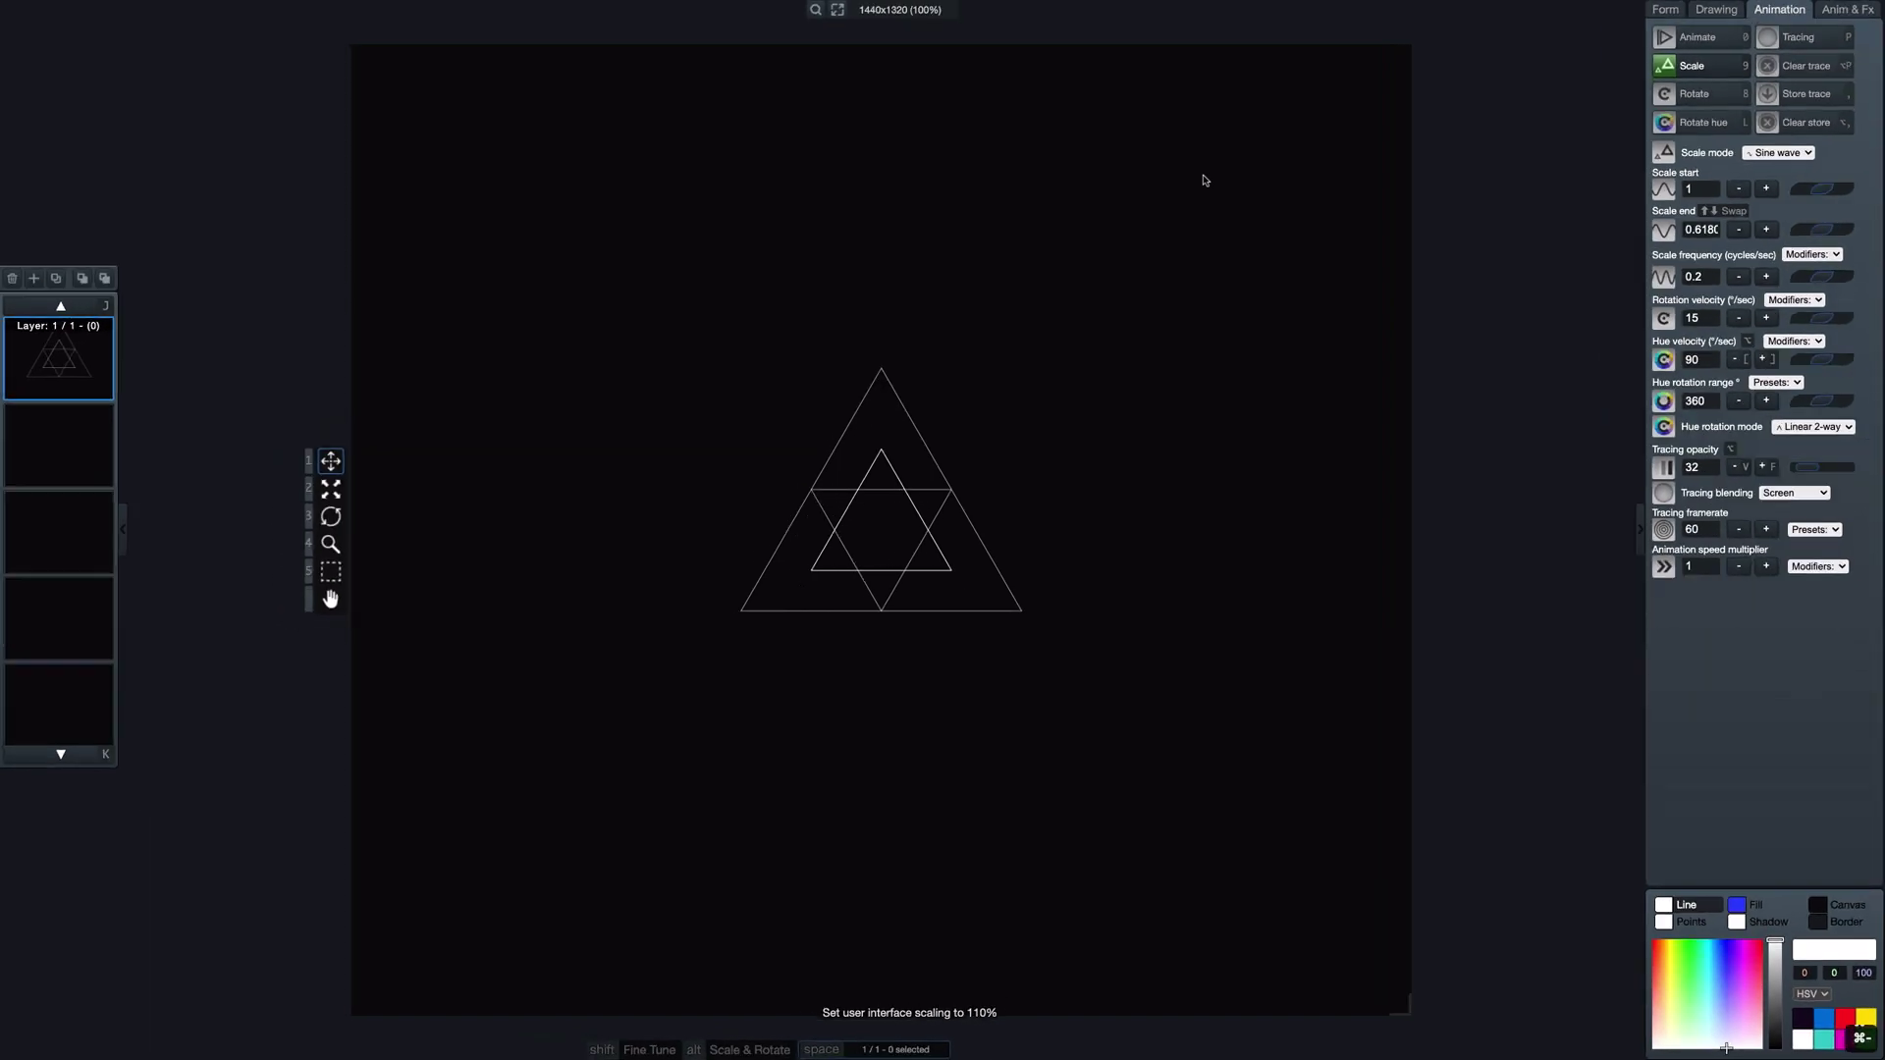
key(super+equal)
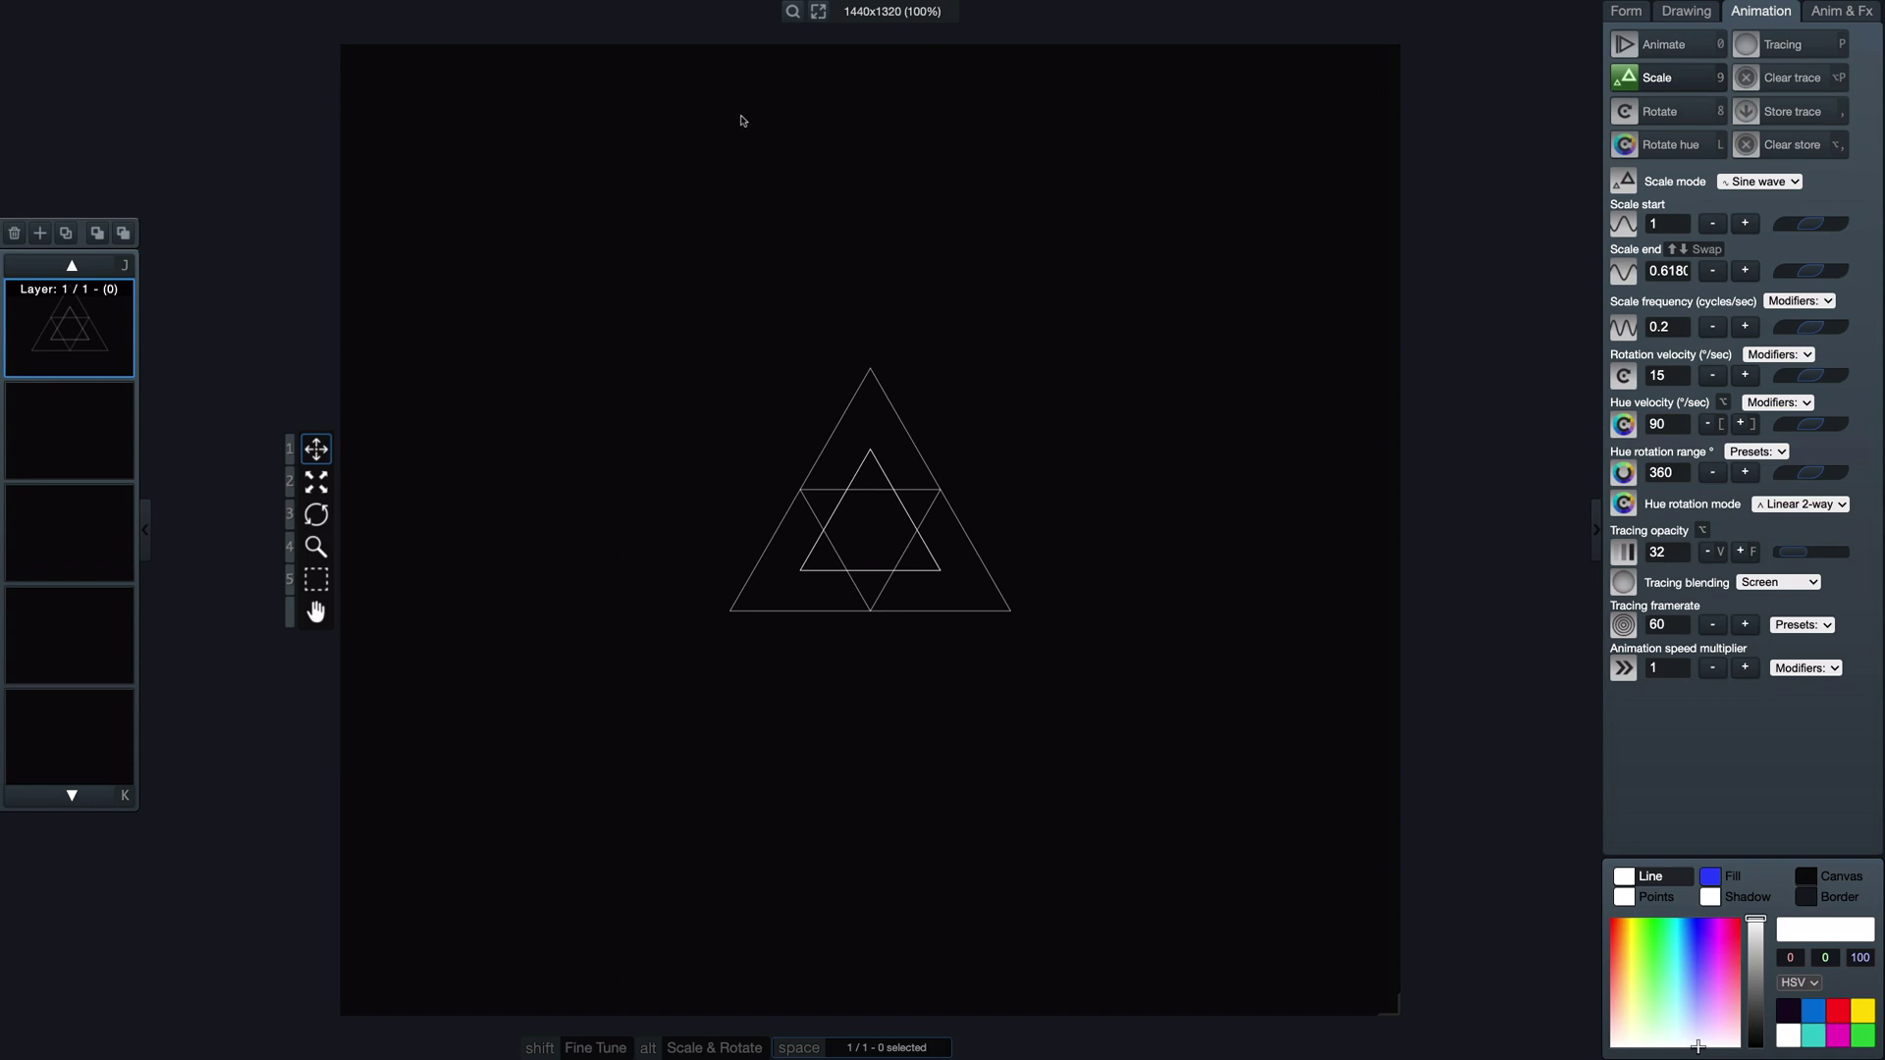
Step: Make the shape a six-point hexagon and duplicate it into three progressively smaller layers
key(a)
key(a)
key(a)
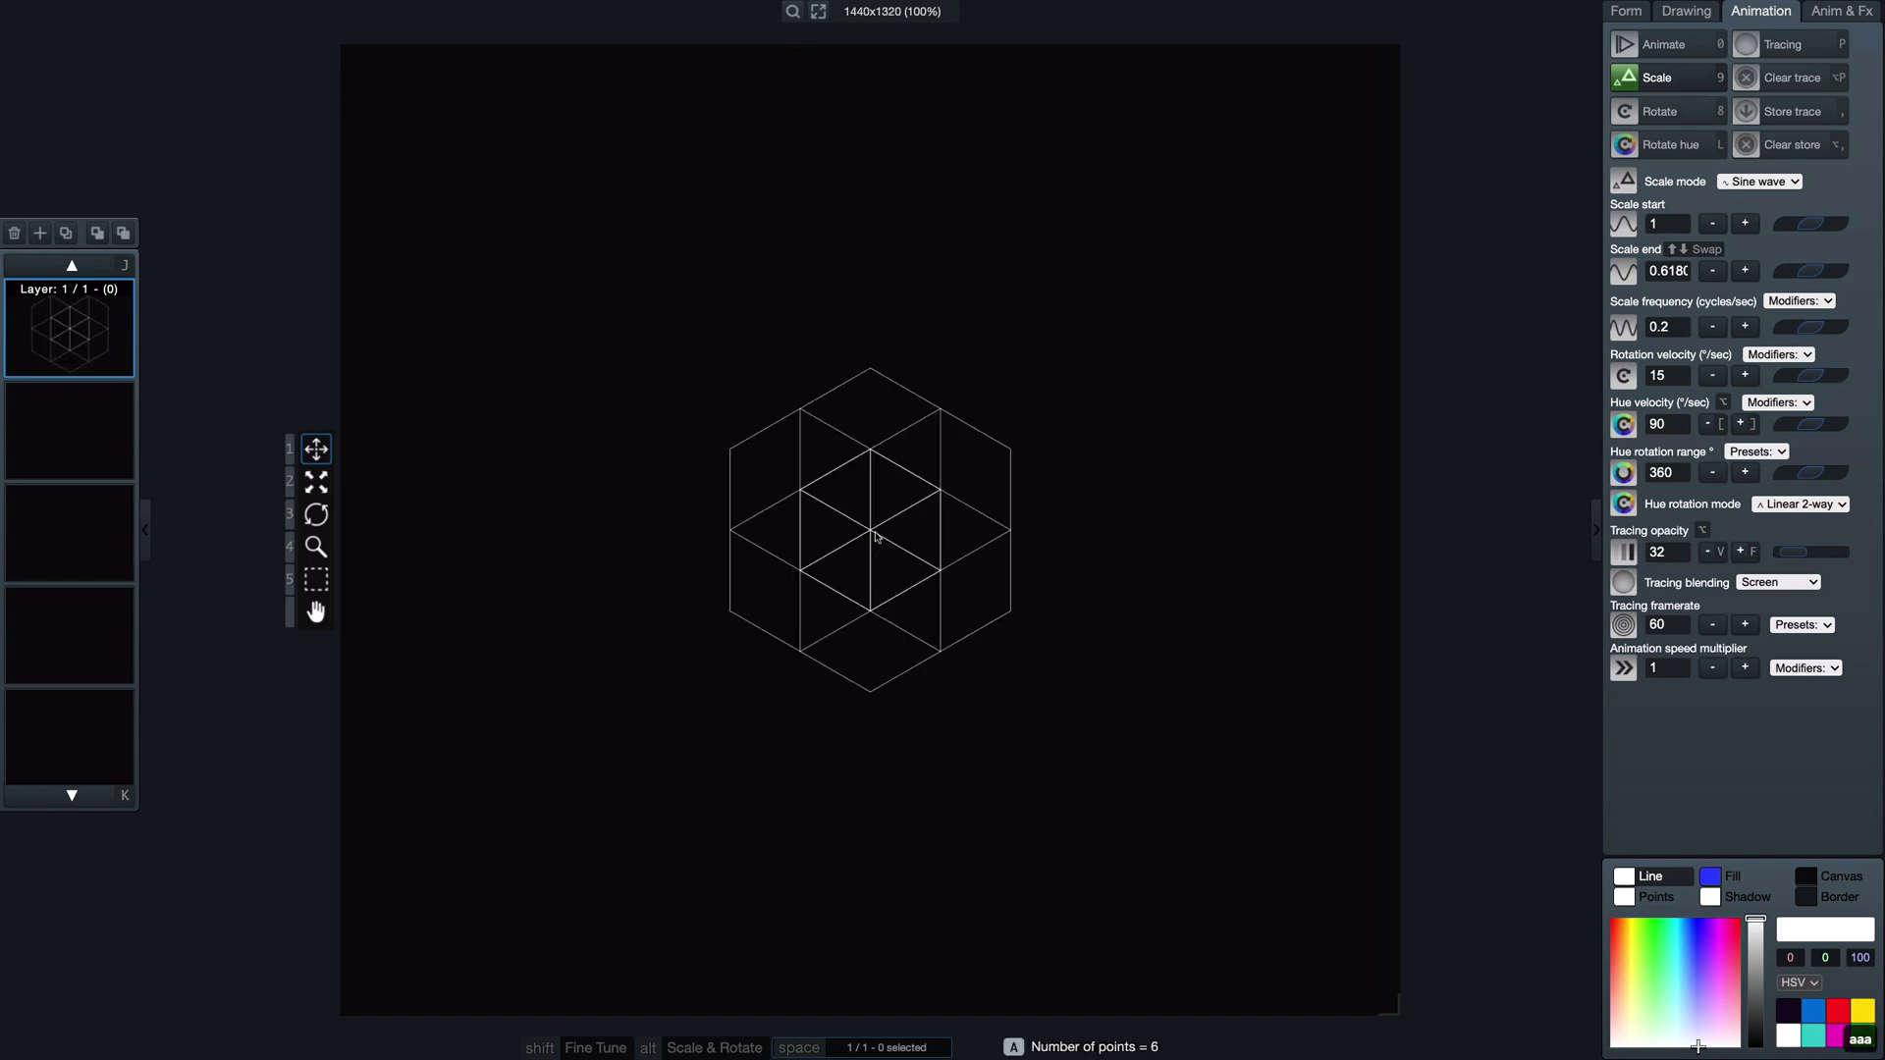
key(2)
key(c)
key(z)
drag(869, 286, 876, 478)
key(a)
key(c)
Step: Select all layers, raise recursion to depth 2, colour the lines blue and set line weight 3
key(space)
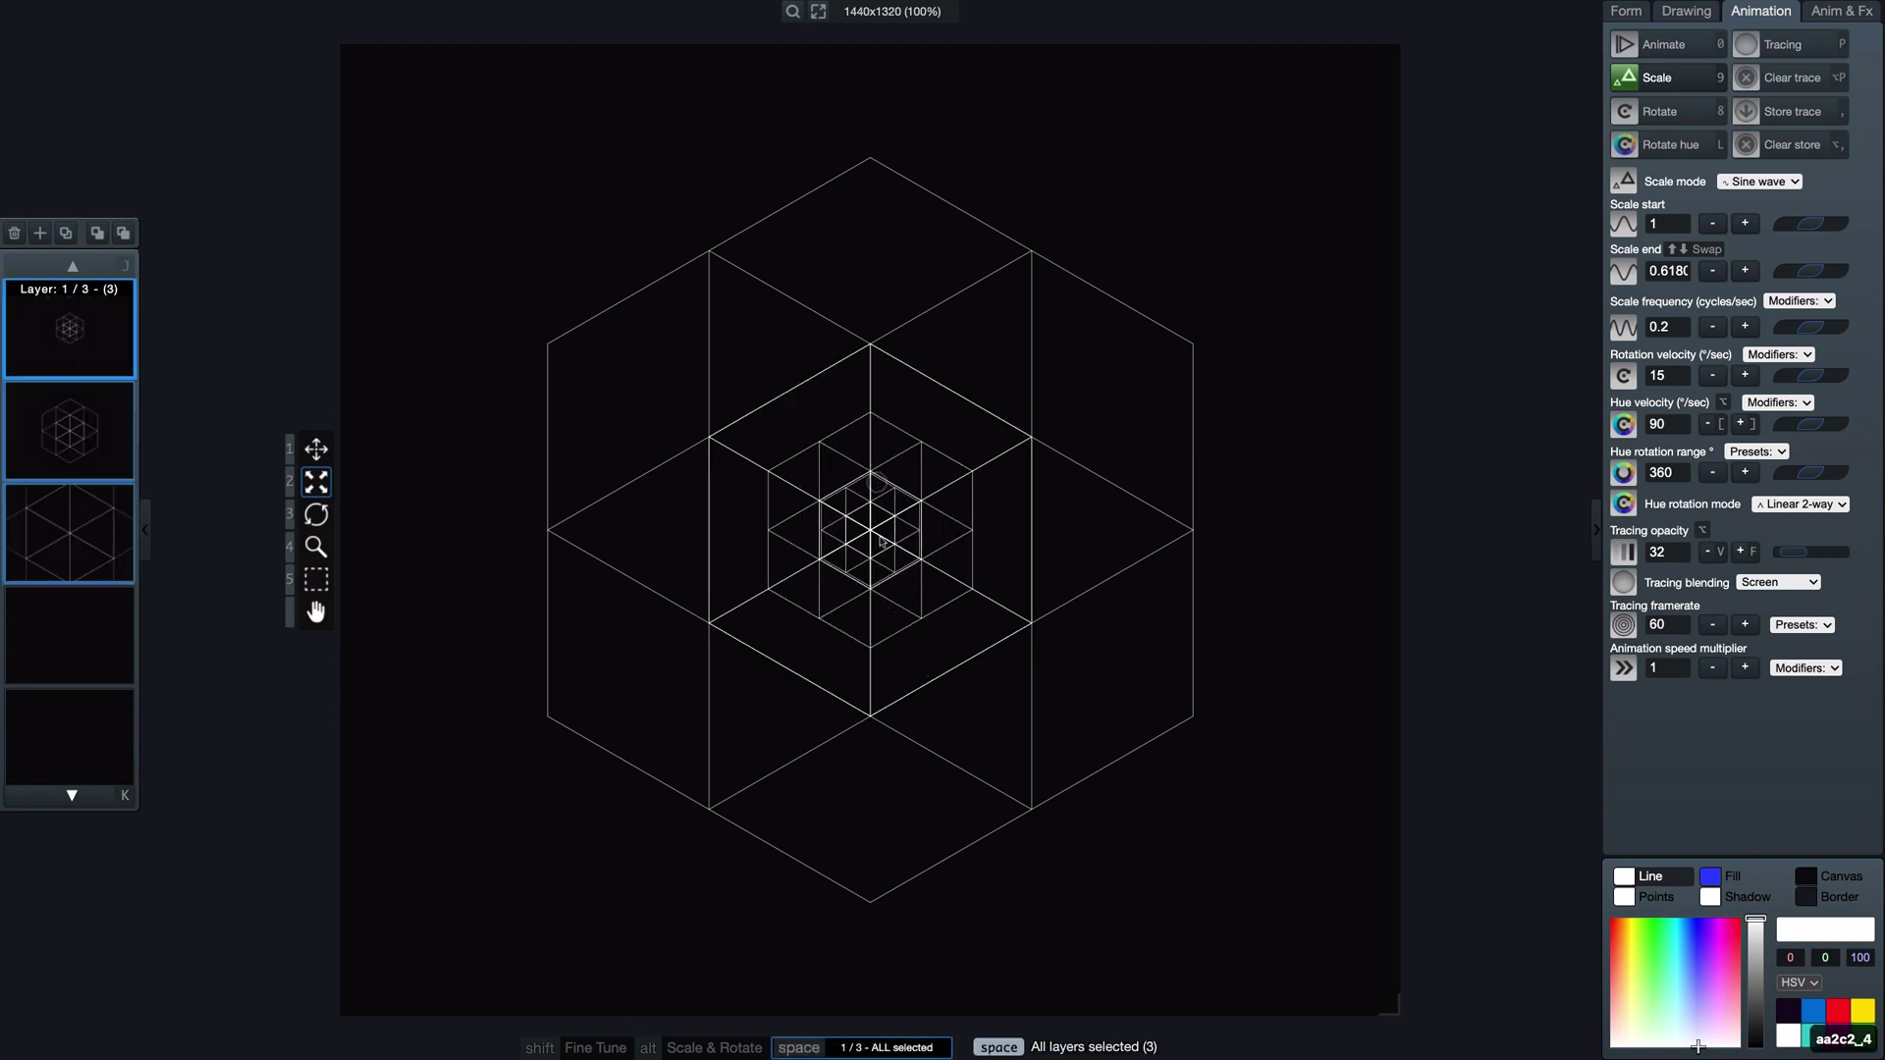
key(4)
key(s)
drag(1669, 929, 1686, 927)
key(4)
key(g)
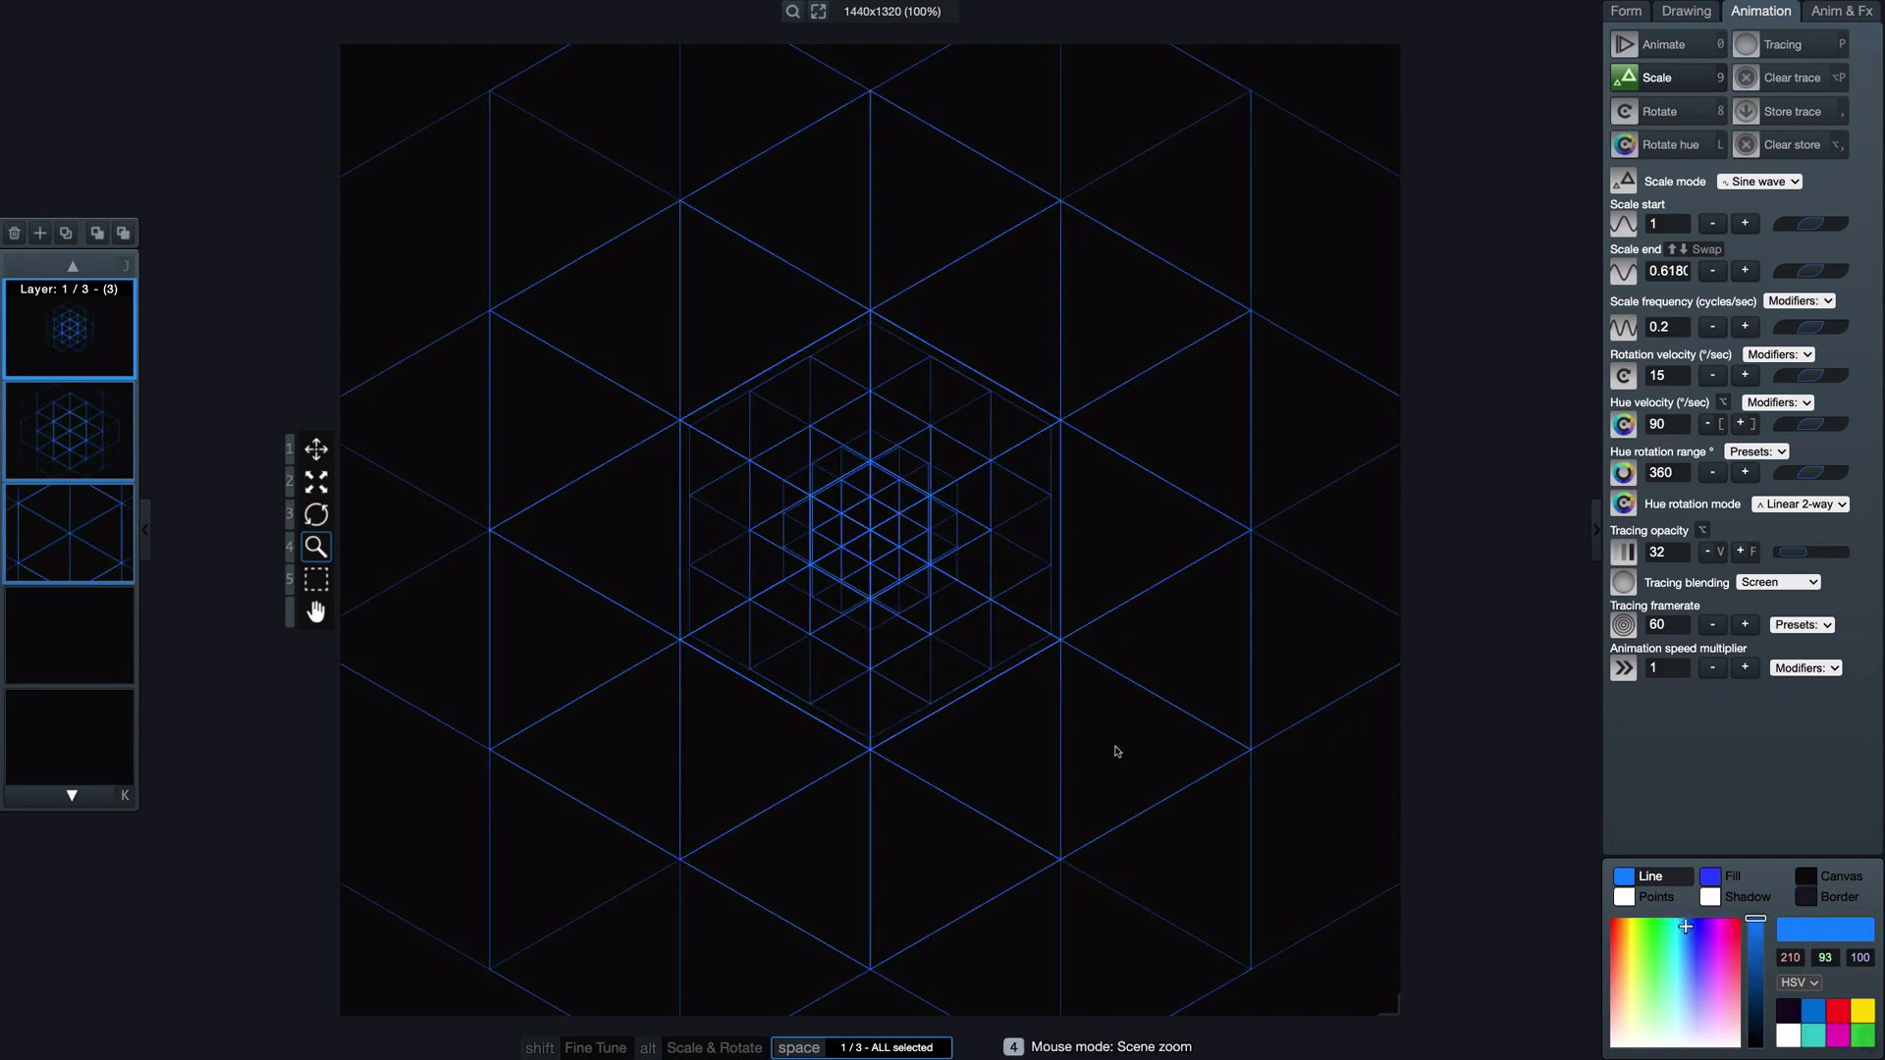
drag(1116, 753, 867, 408)
key(g)
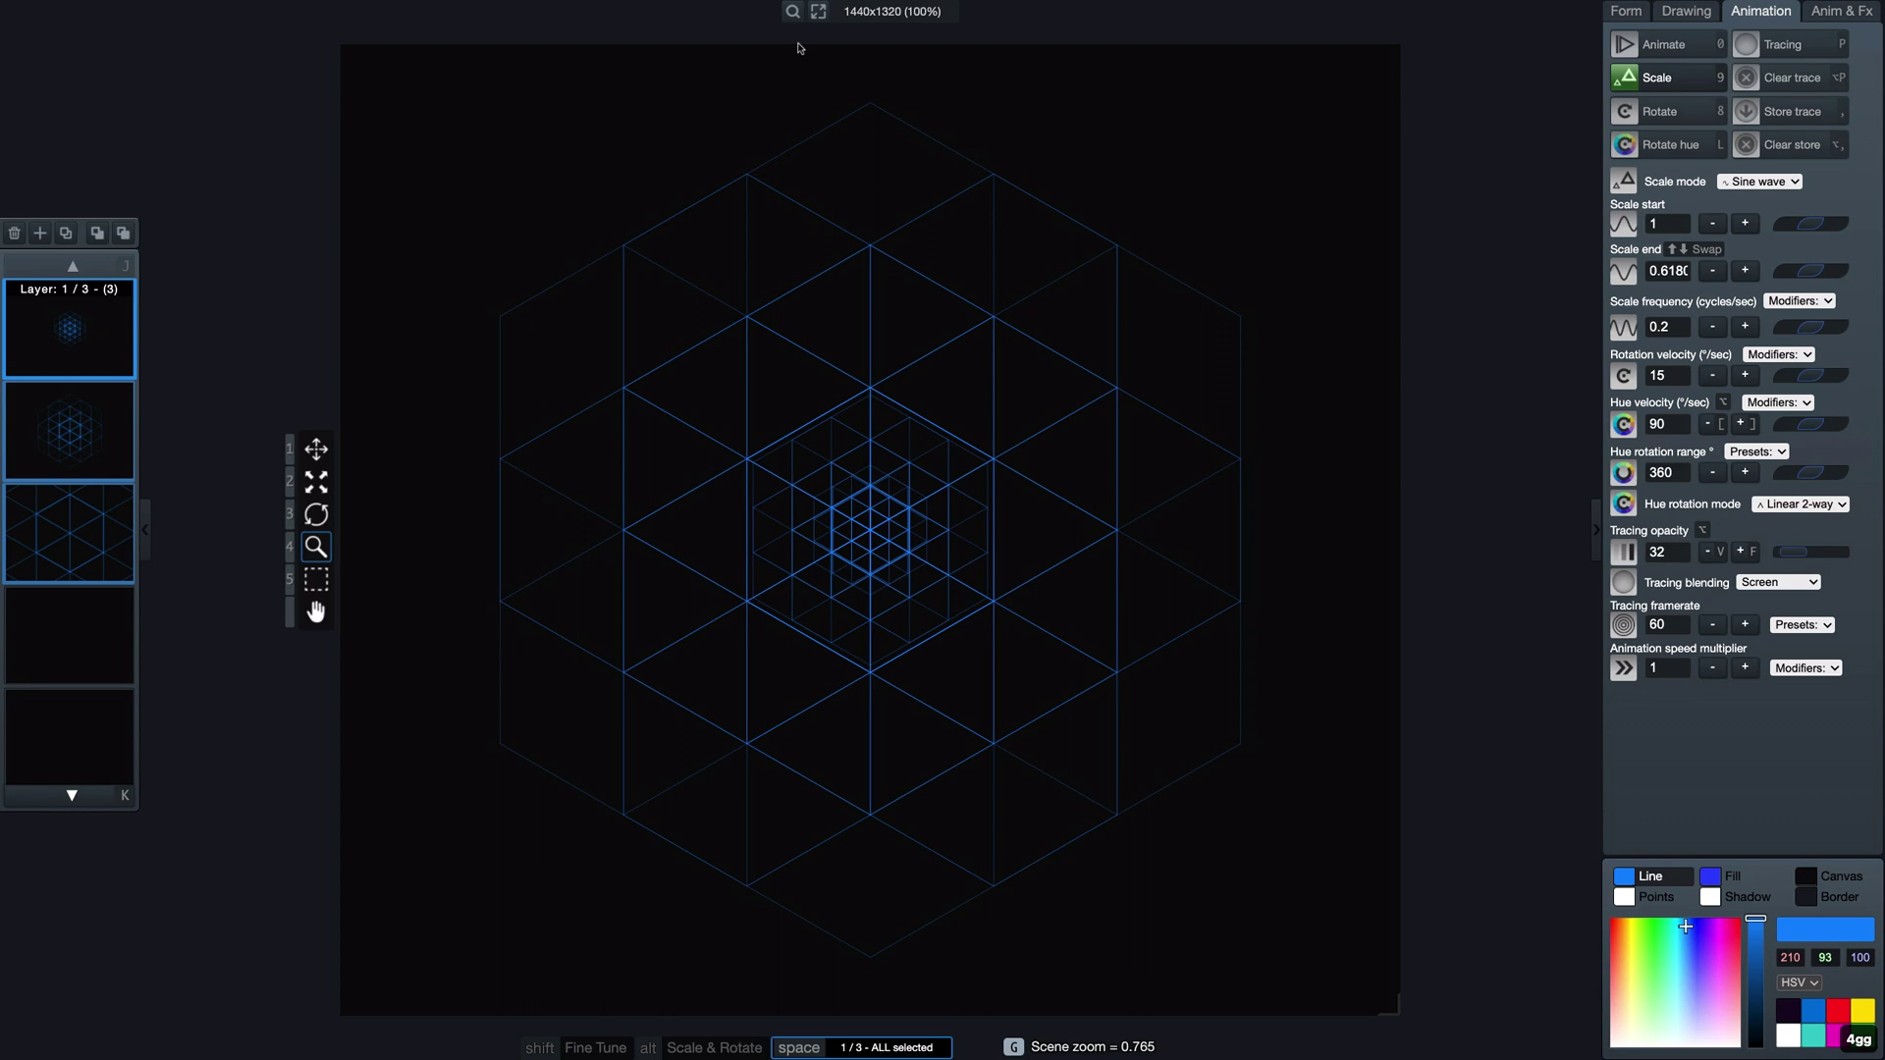
key(r)
key(r)
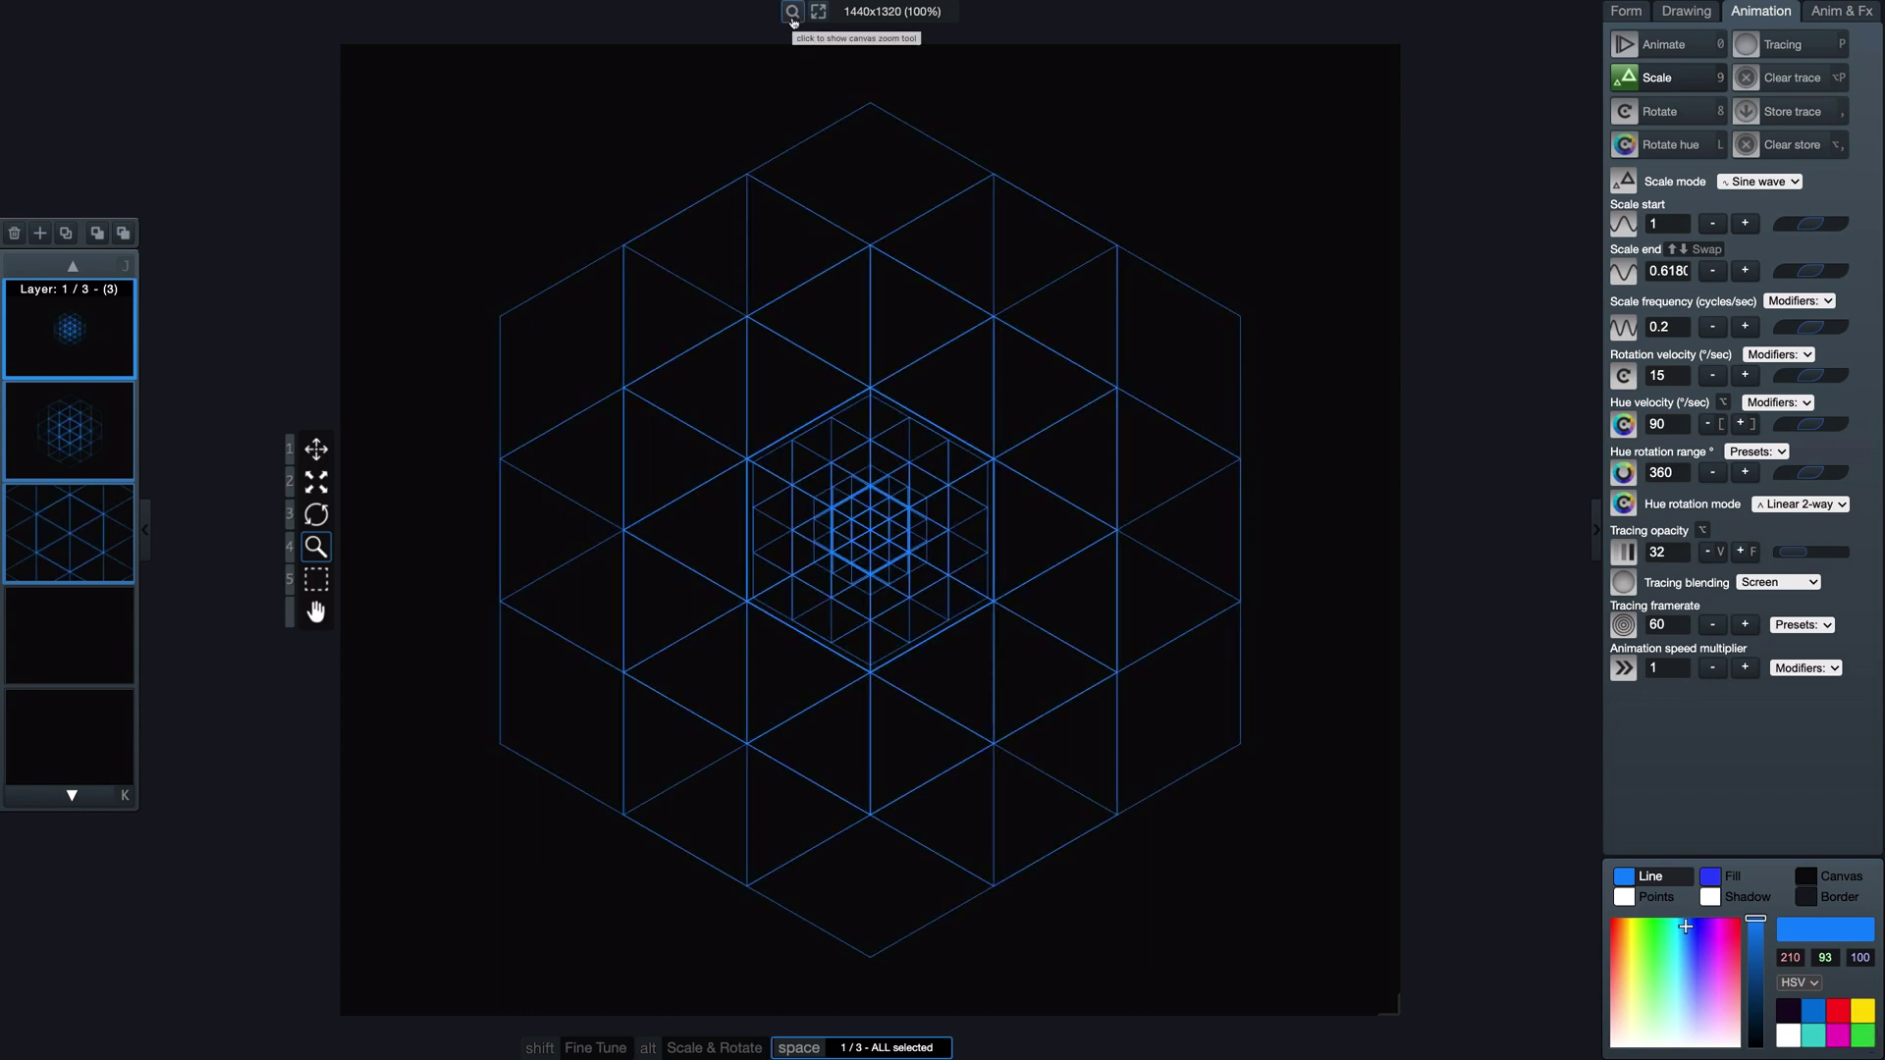
Step: Zoom the canvas view to 50% and drag the corner handle to enlarge the canvas to 2696x2110
click(792, 14)
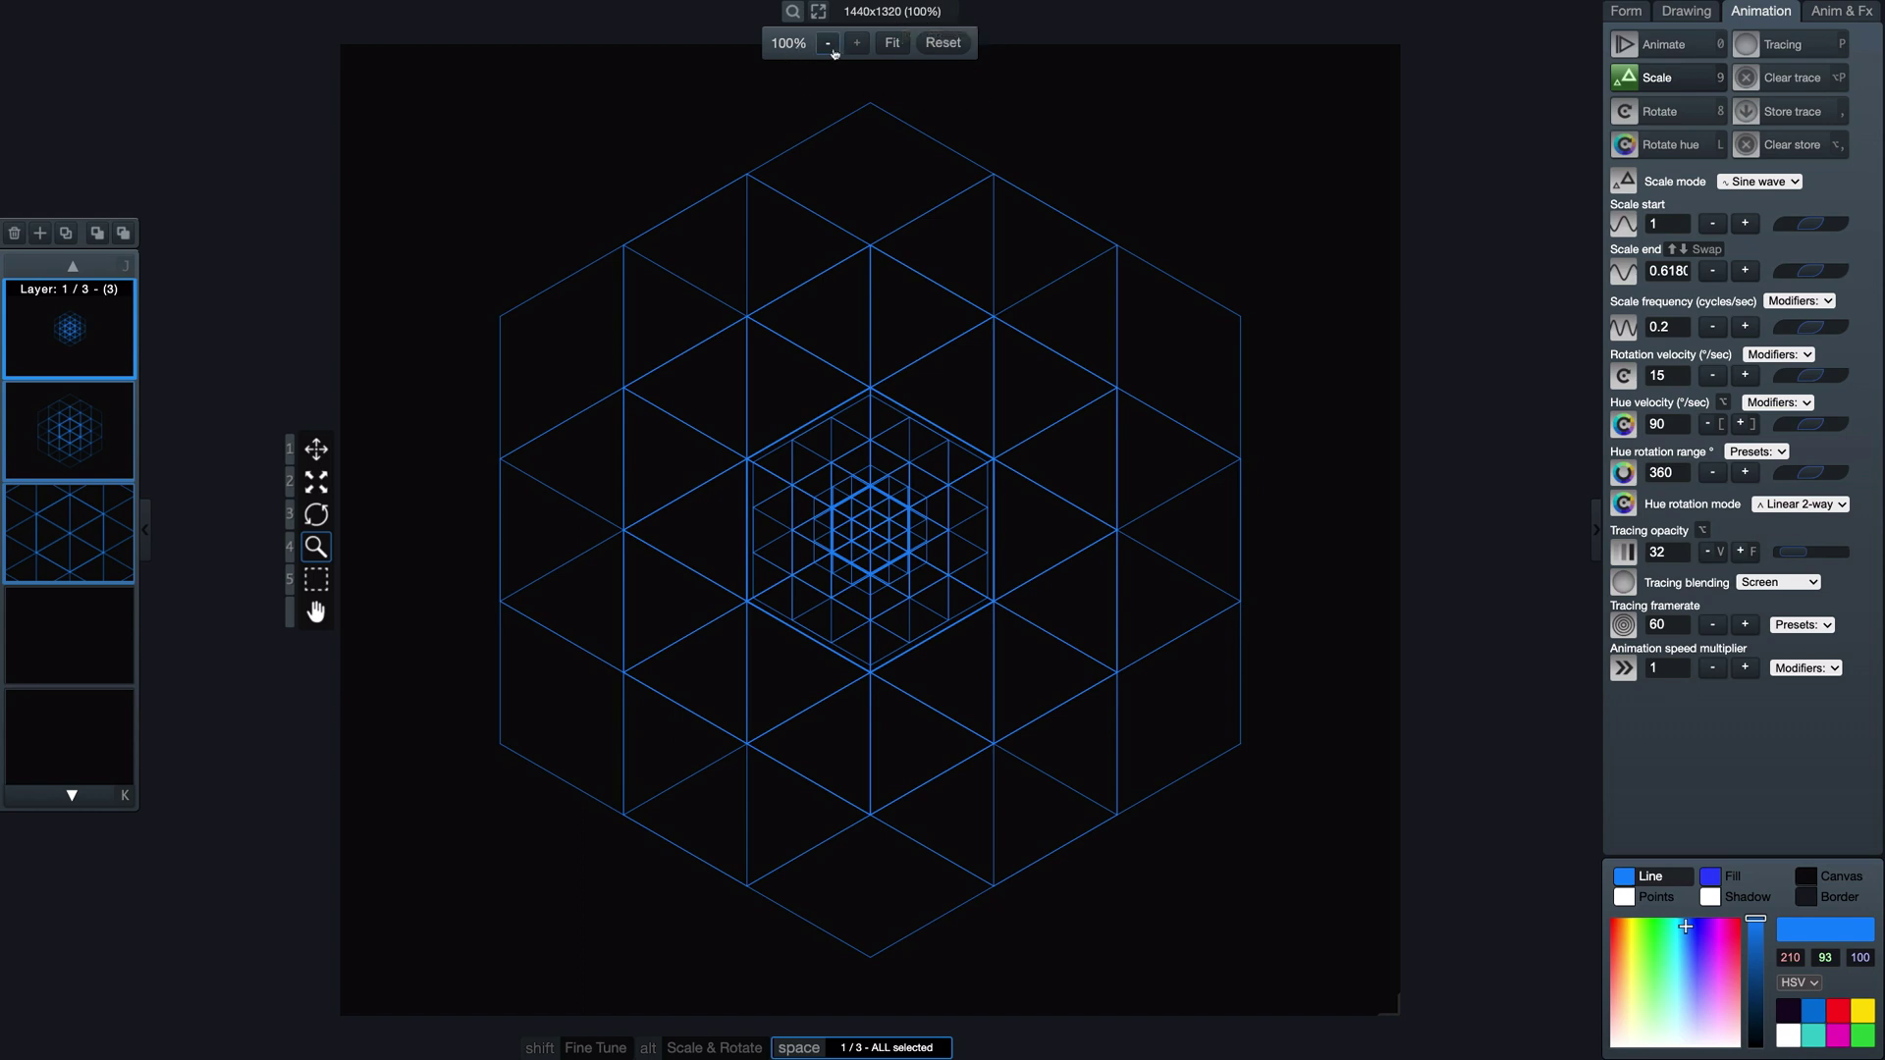
click(829, 43)
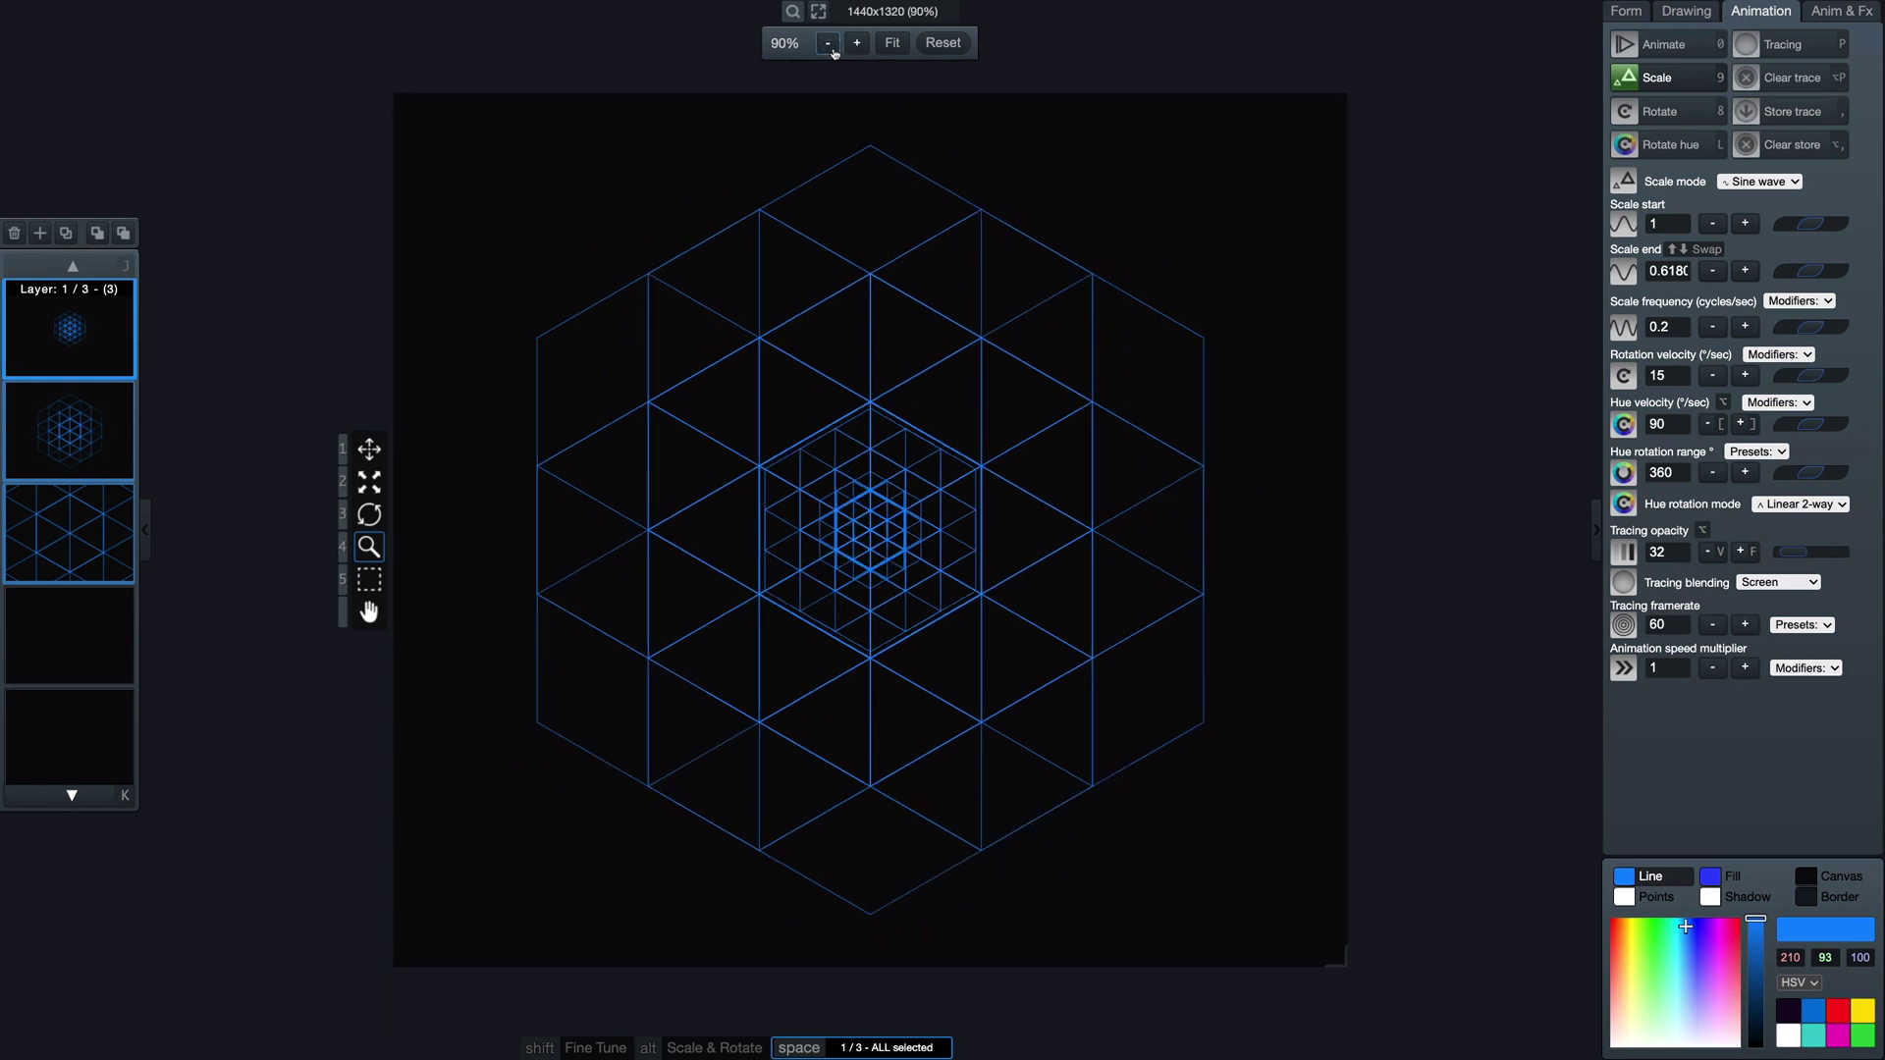
click(829, 43)
click(829, 43)
click(832, 45)
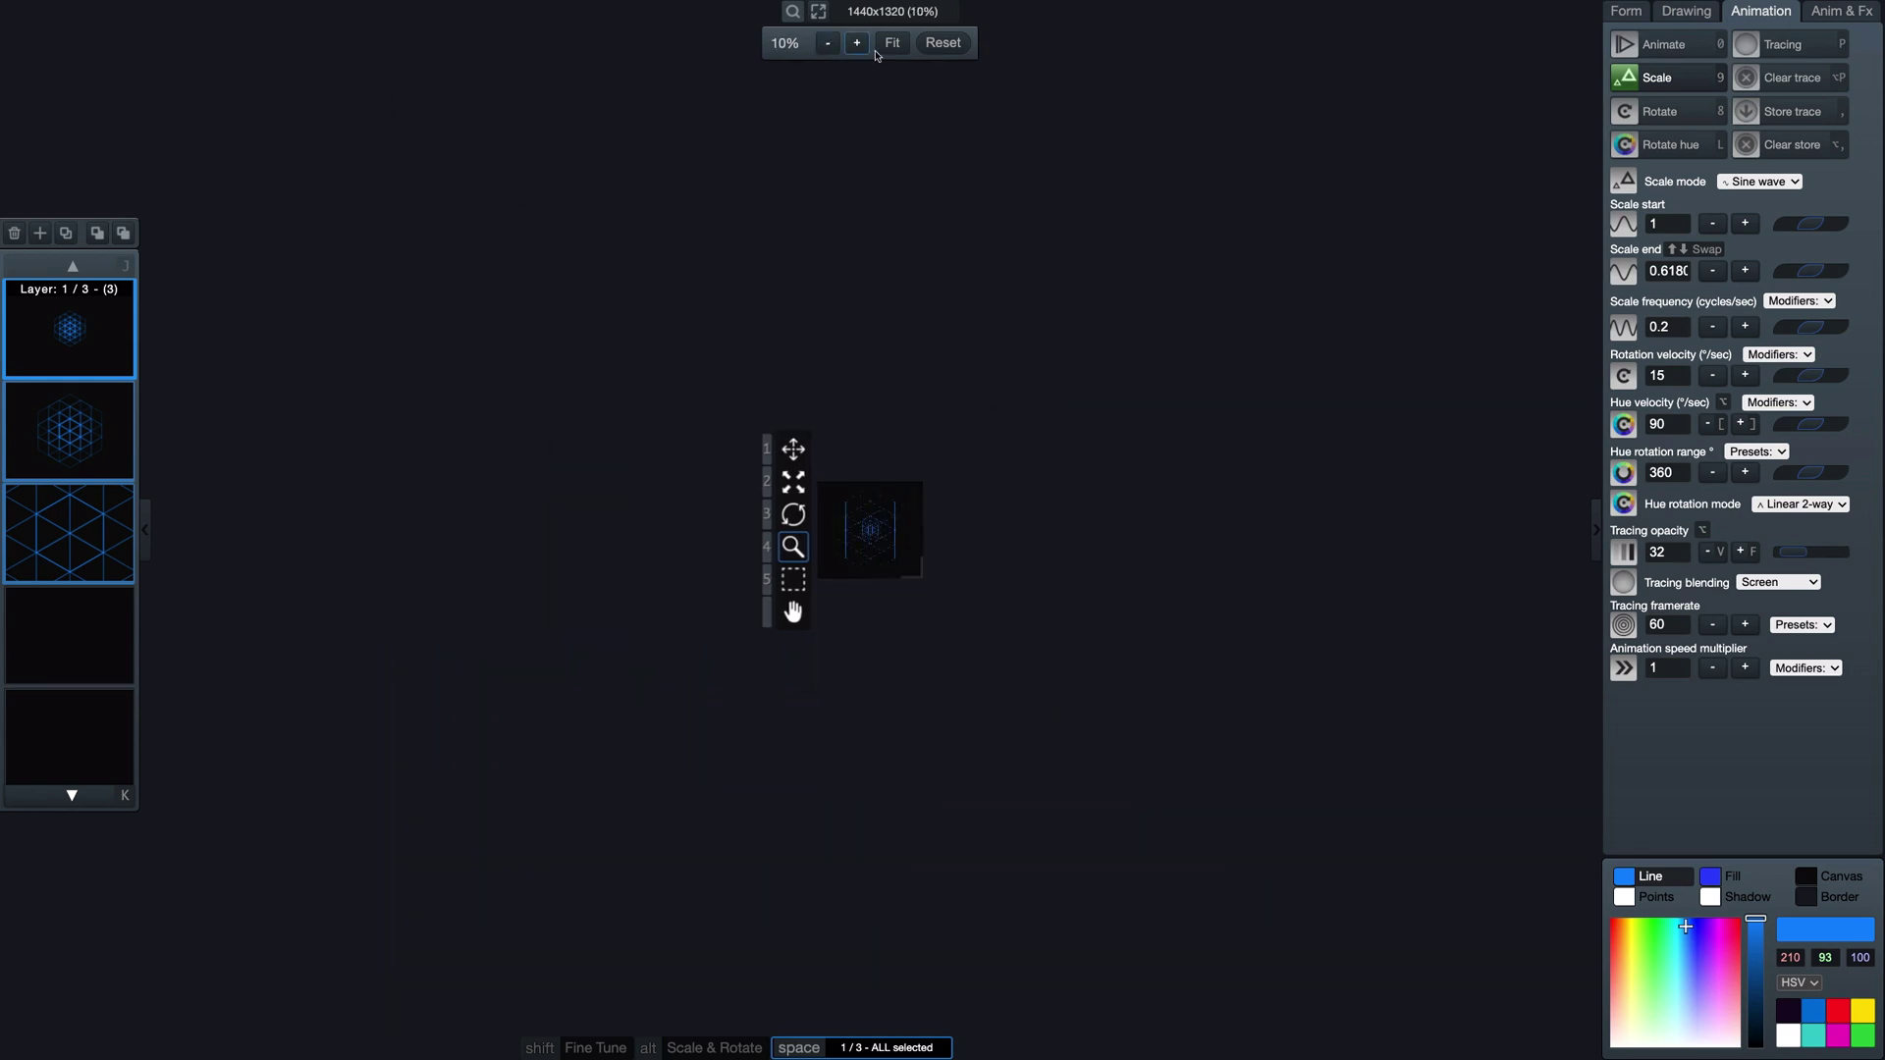
click(860, 43)
click(860, 43)
click(861, 43)
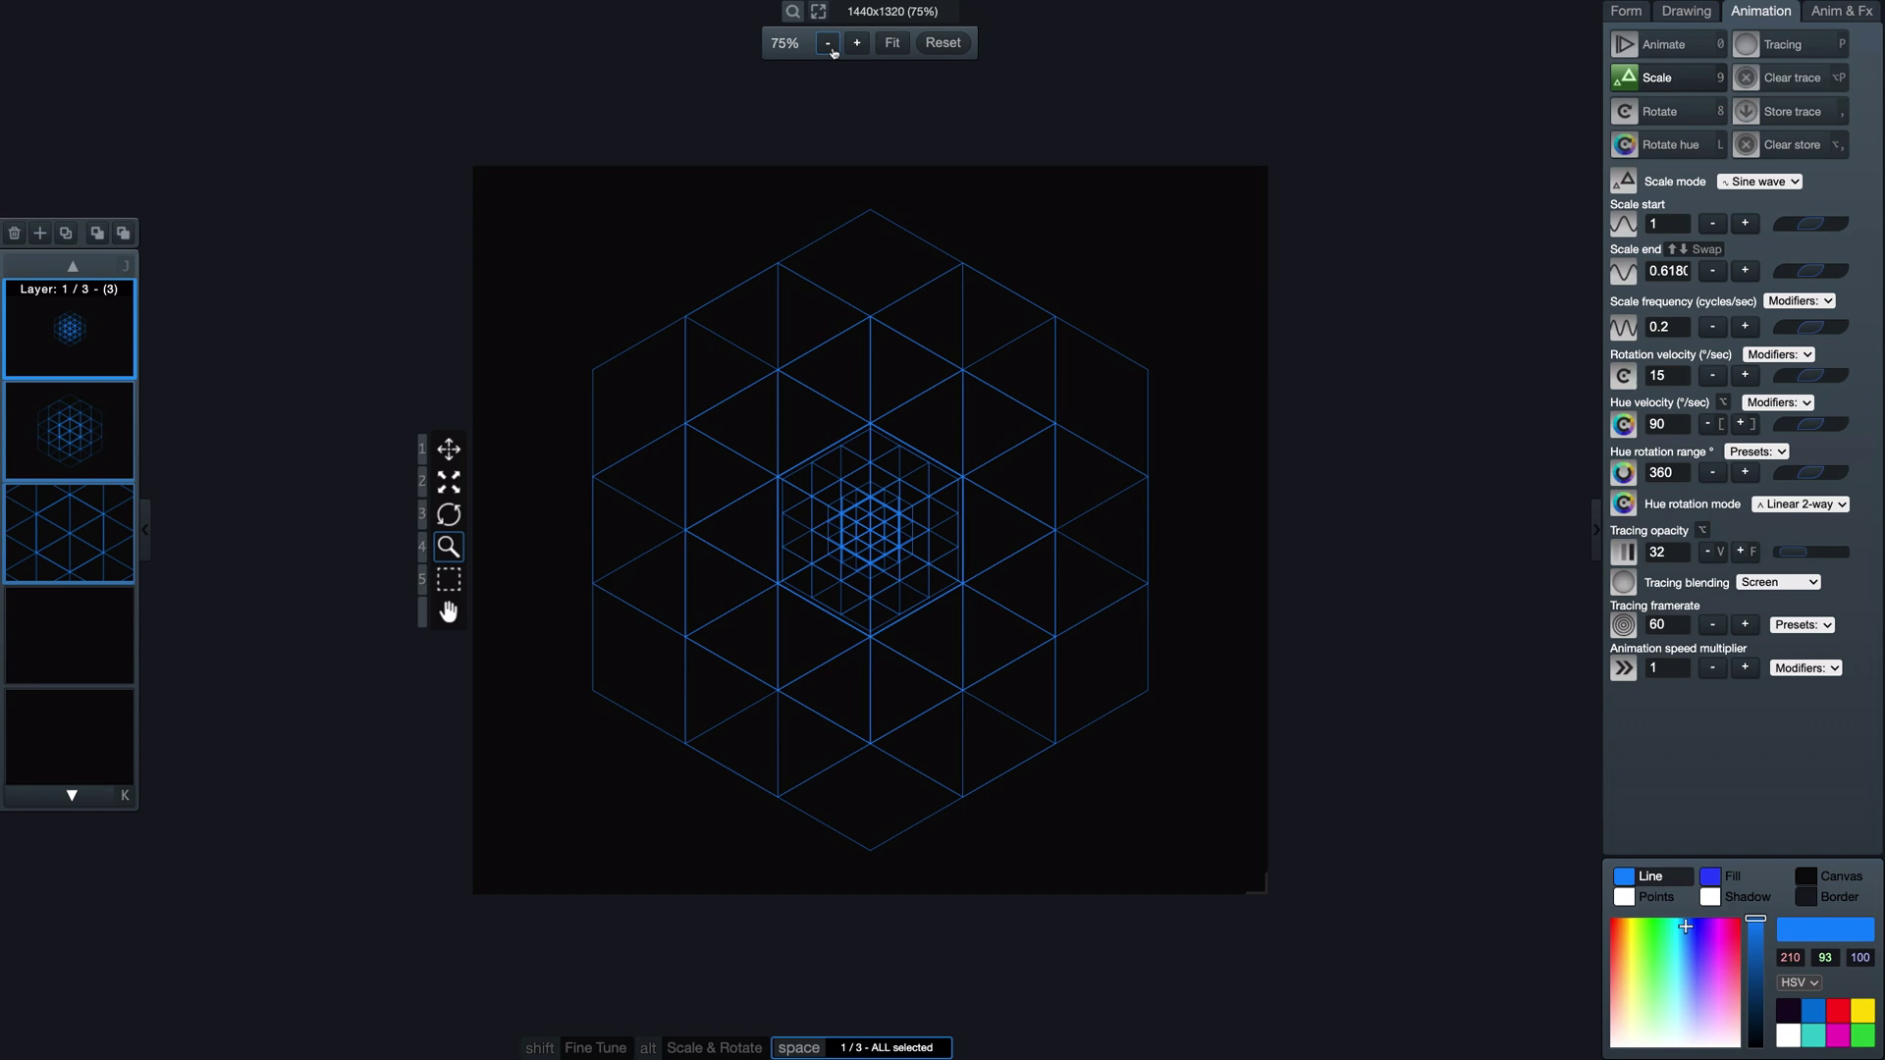
click(856, 43)
click(829, 44)
click(828, 44)
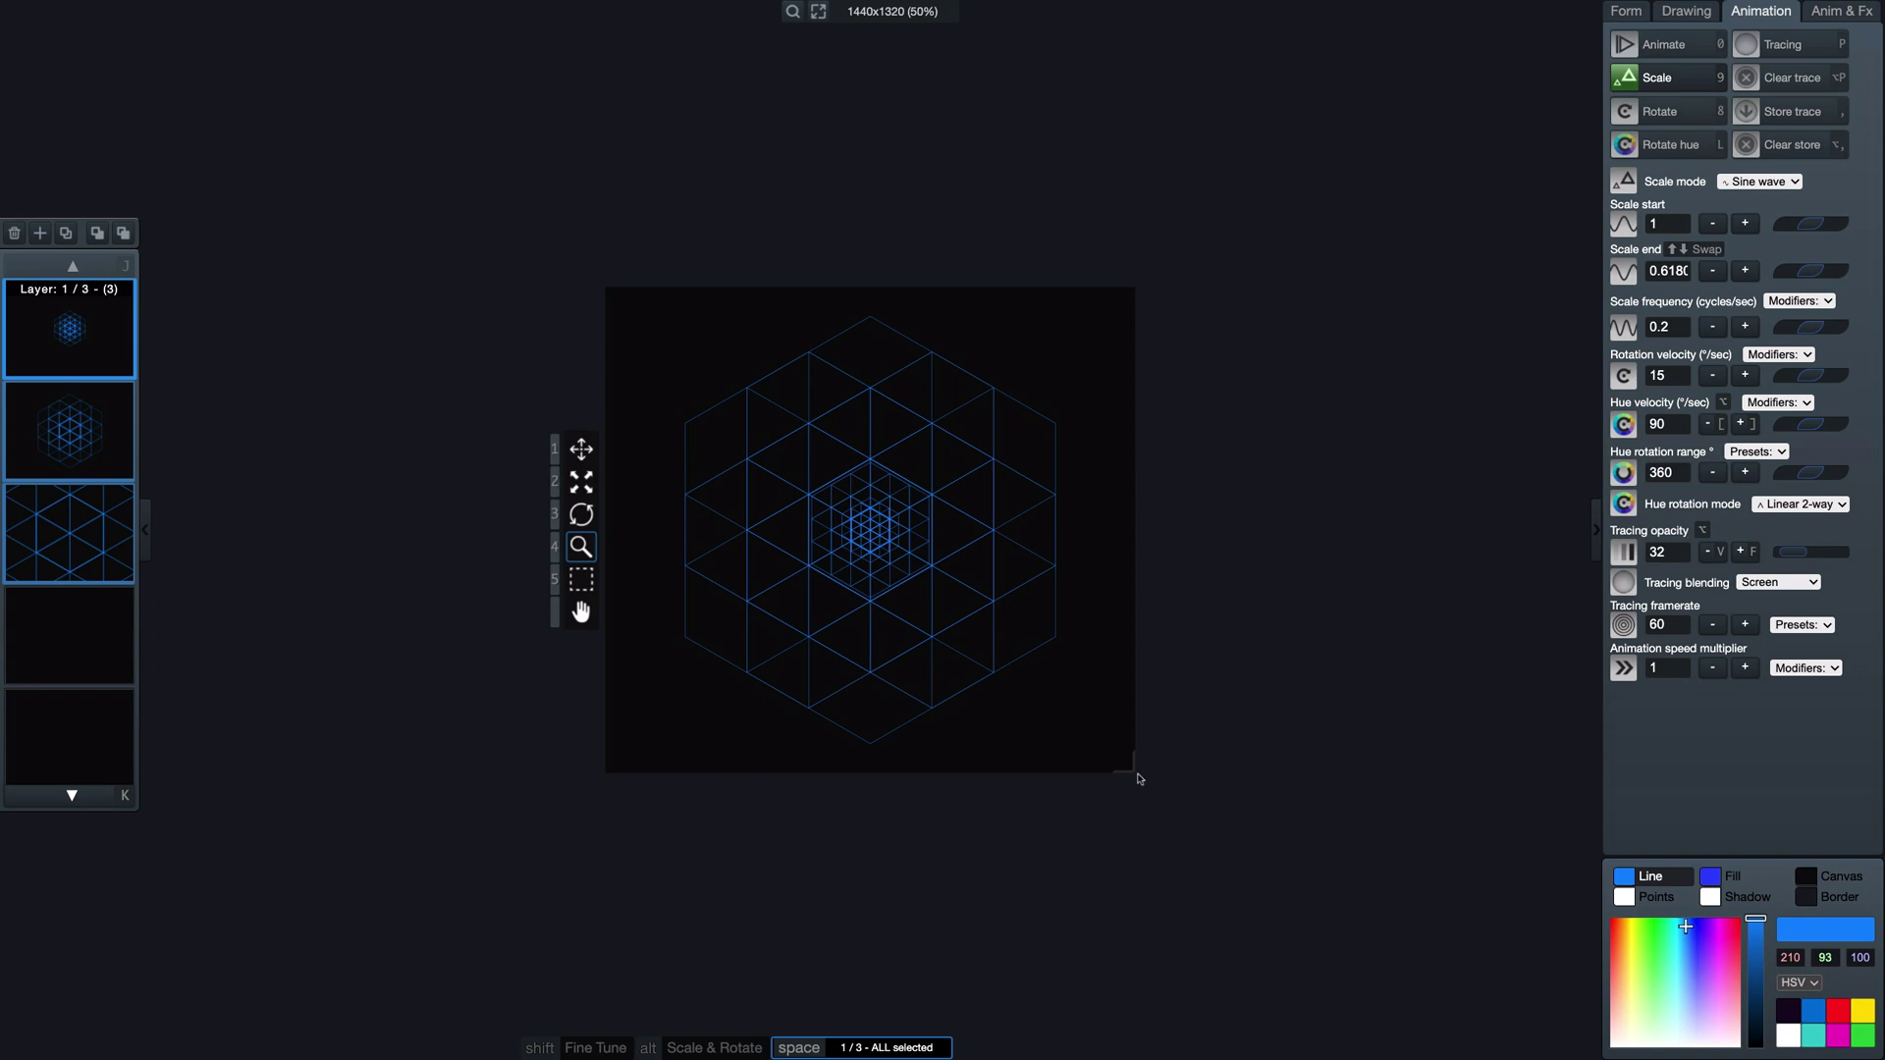
drag(1138, 778, 1365, 915)
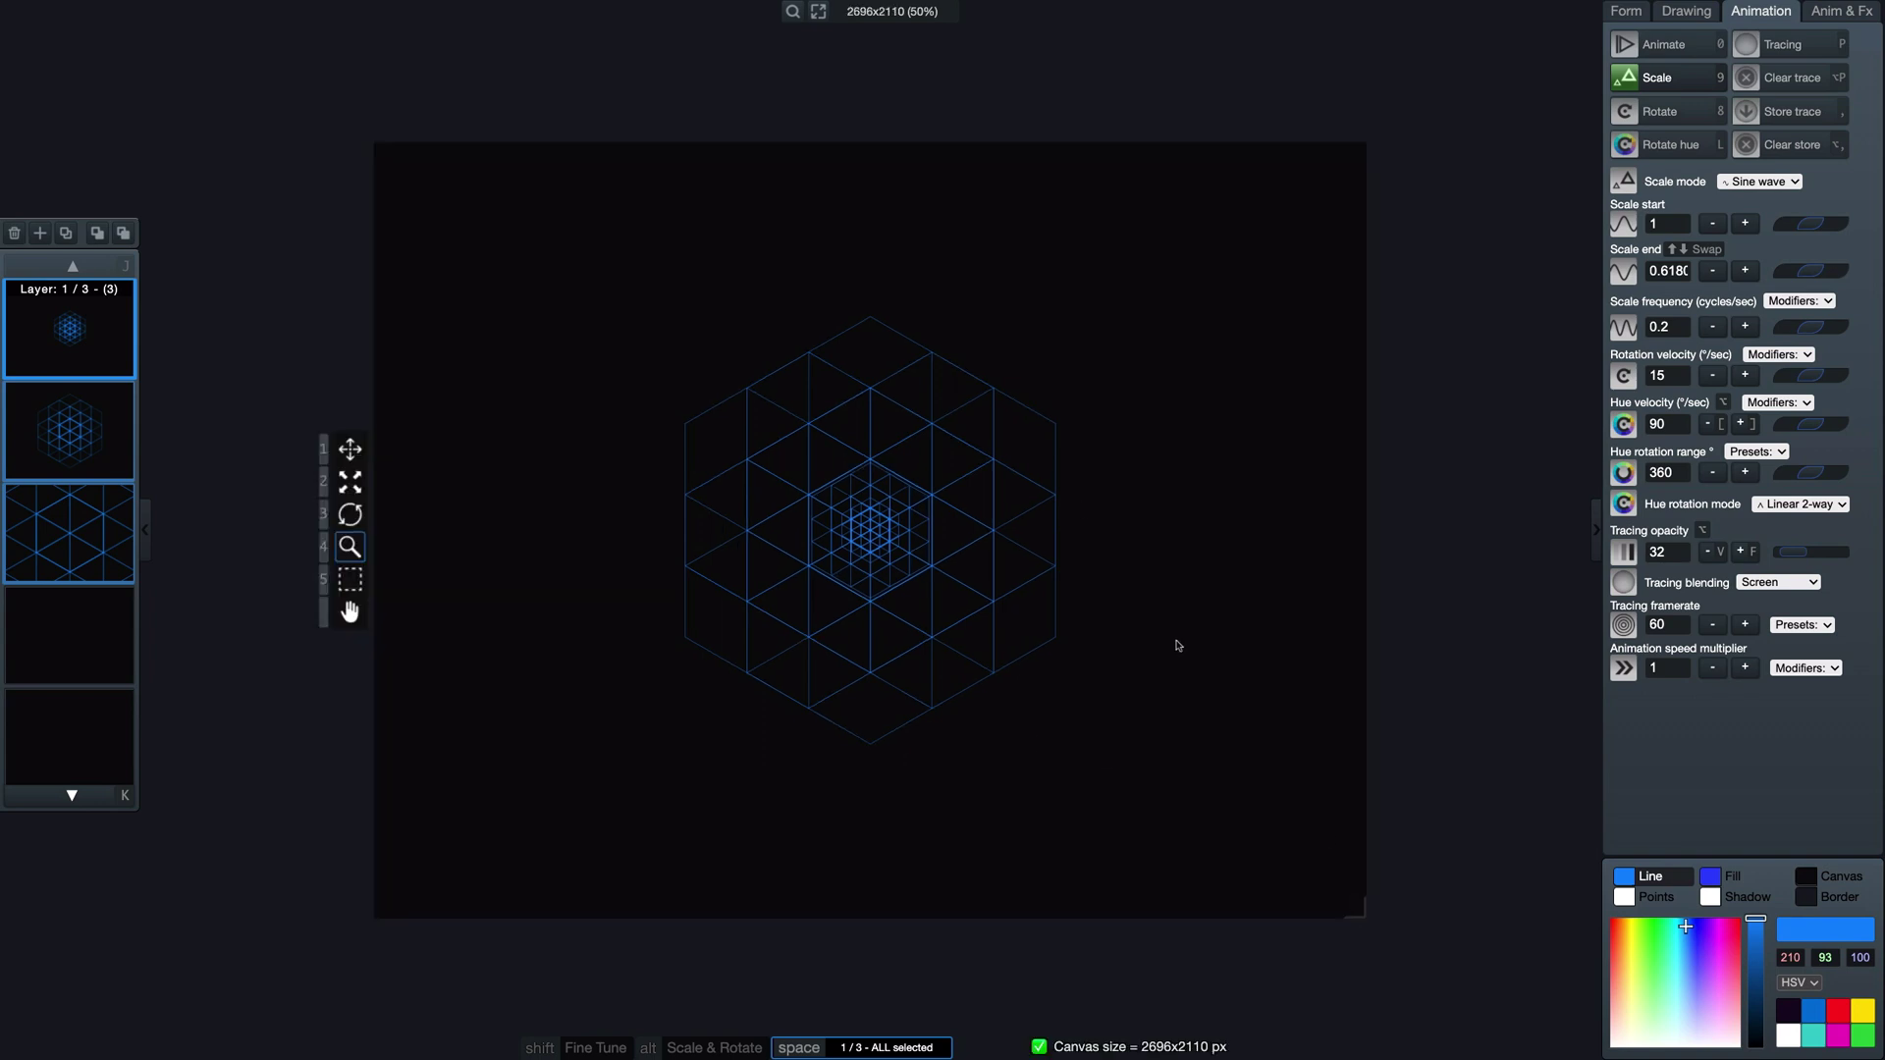
Step: Resize the canvas to fill the window at 5120x2880 and lighten its background to 0/0/13
click(819, 14)
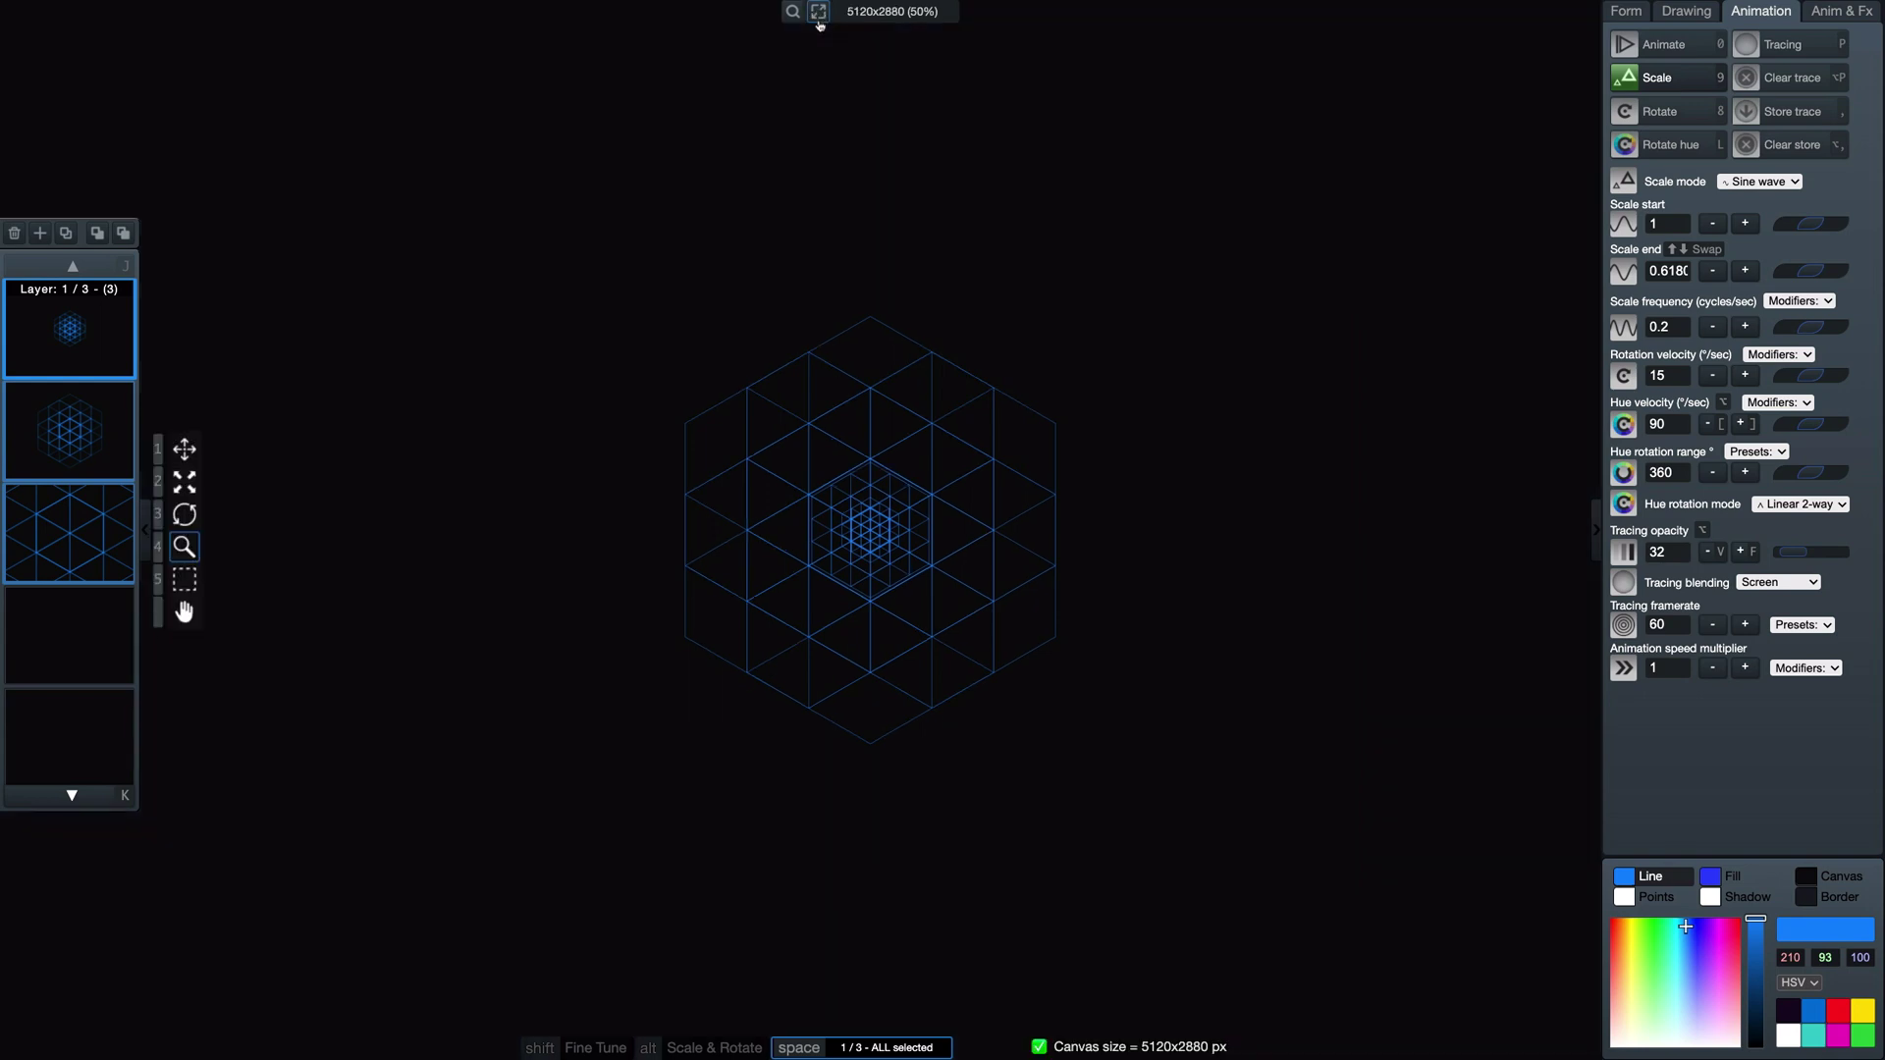
click(1596, 530)
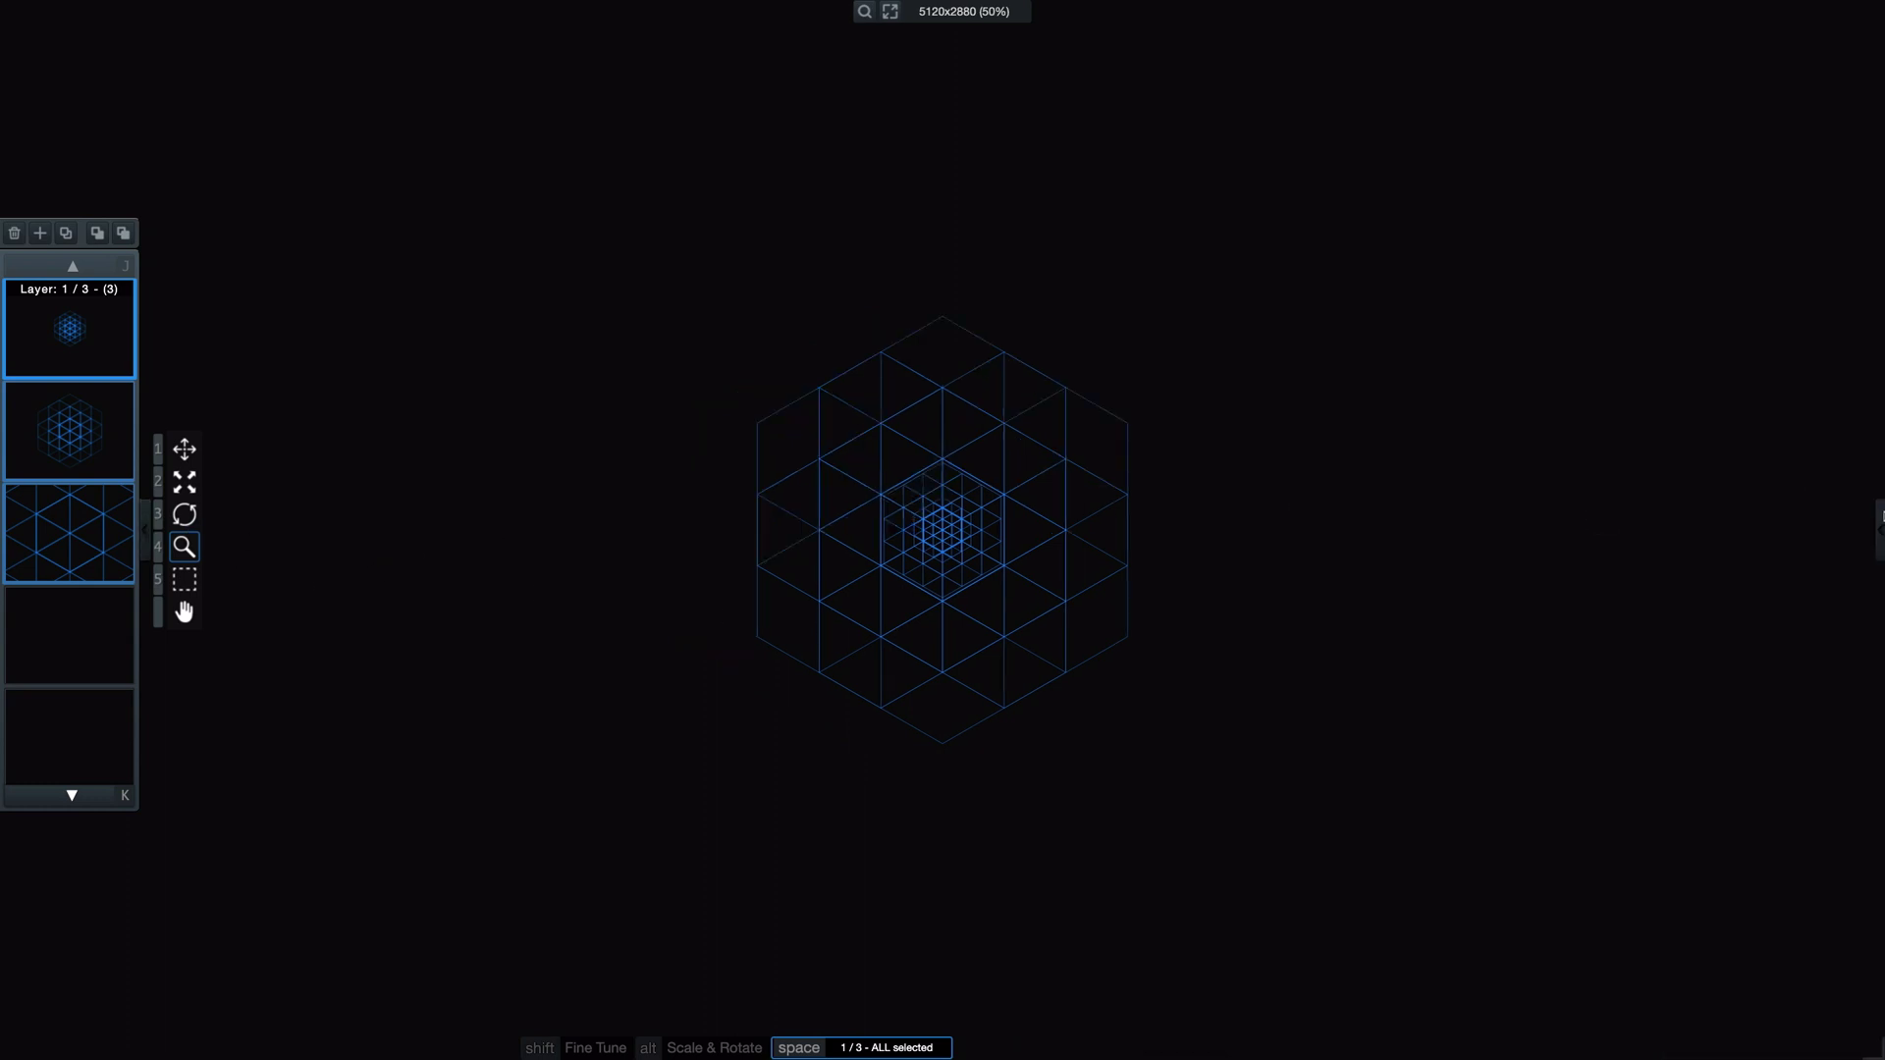
click(1881, 525)
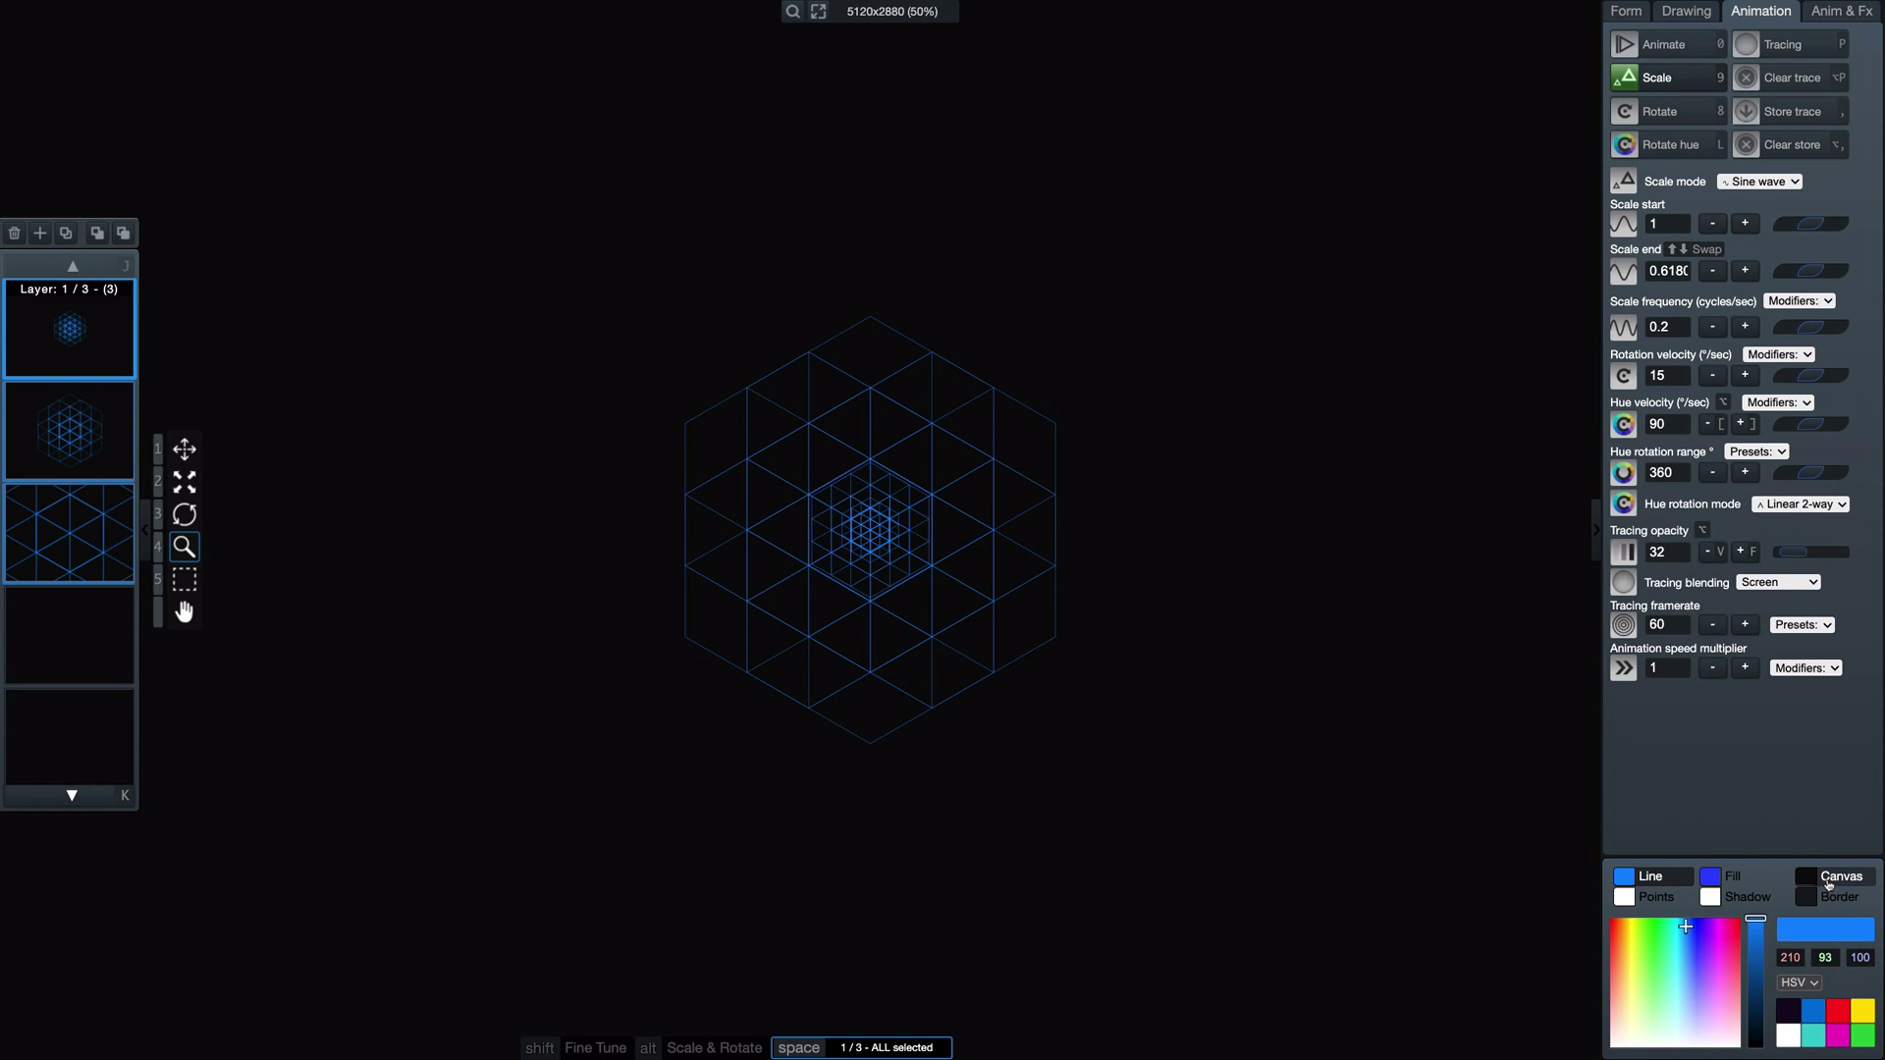
click(1828, 877)
drag(1756, 1045, 1756, 1033)
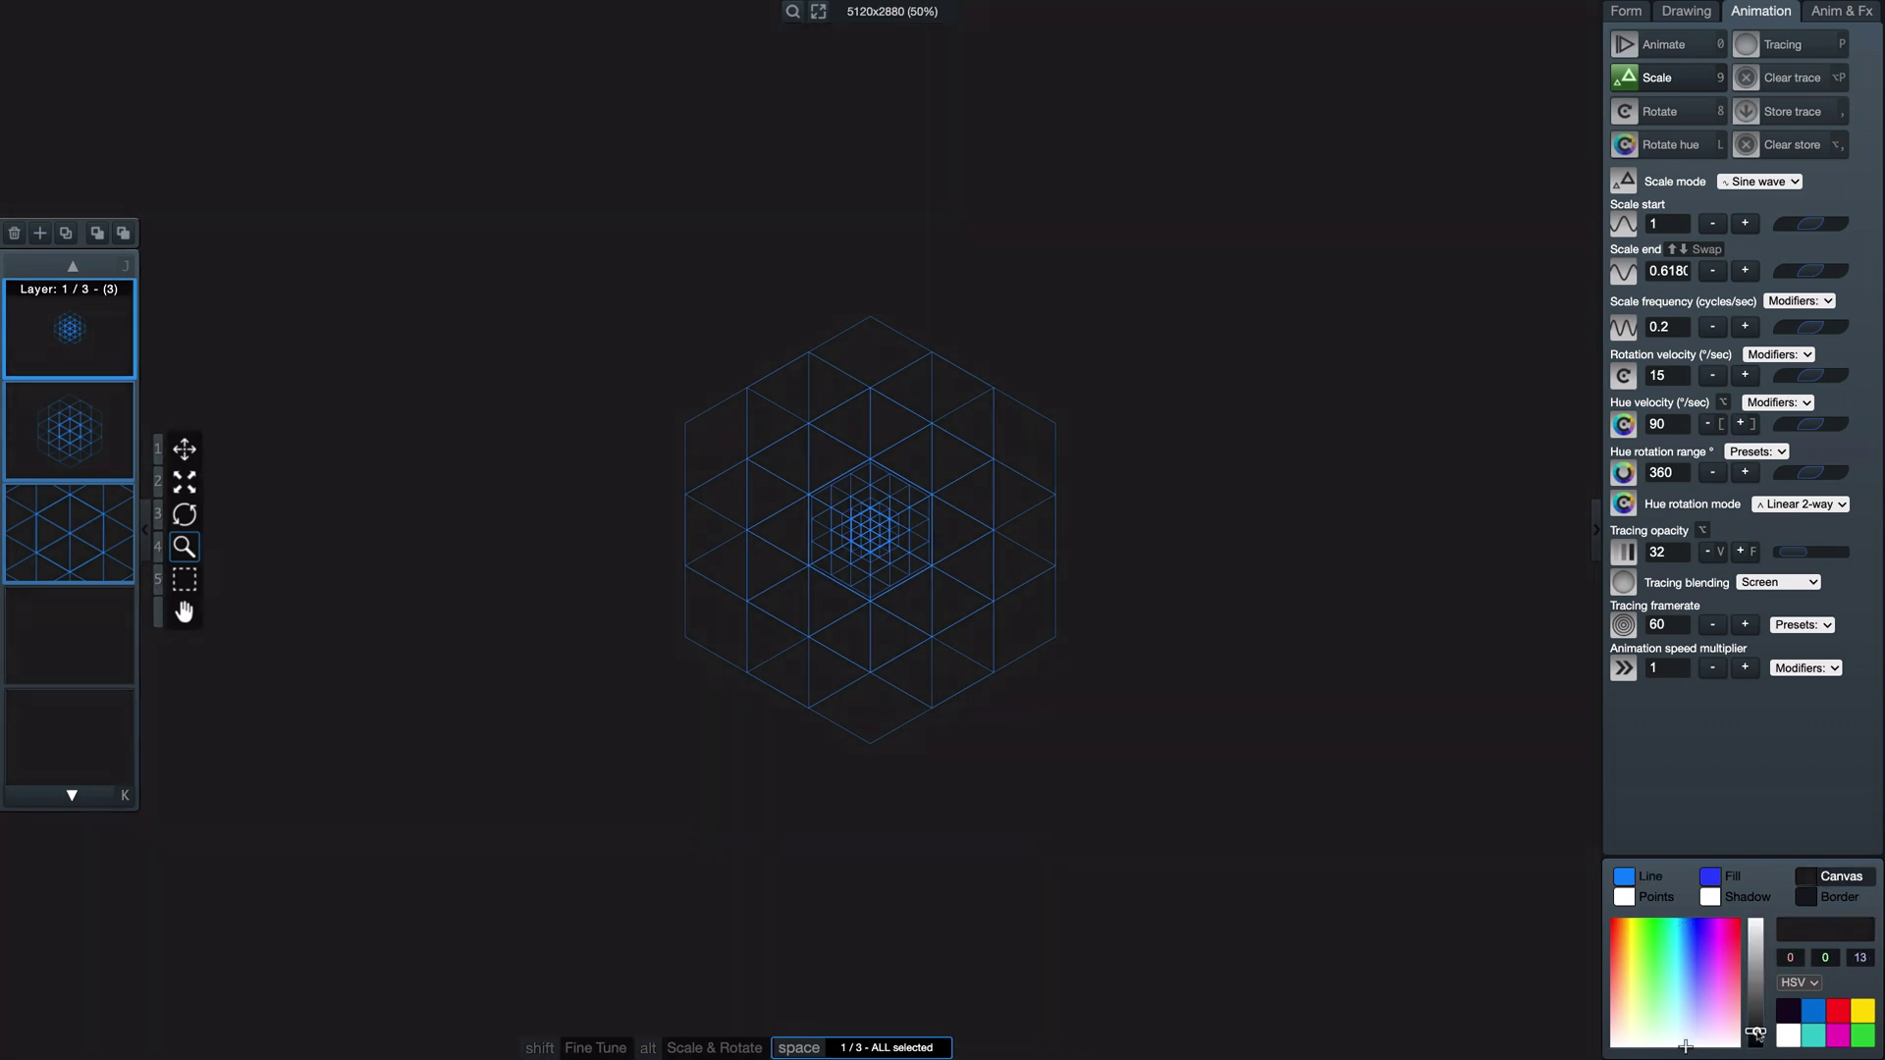
Step: Reselect all three layers and zoom the scene to 2.668 to fill the canvas
key(space)
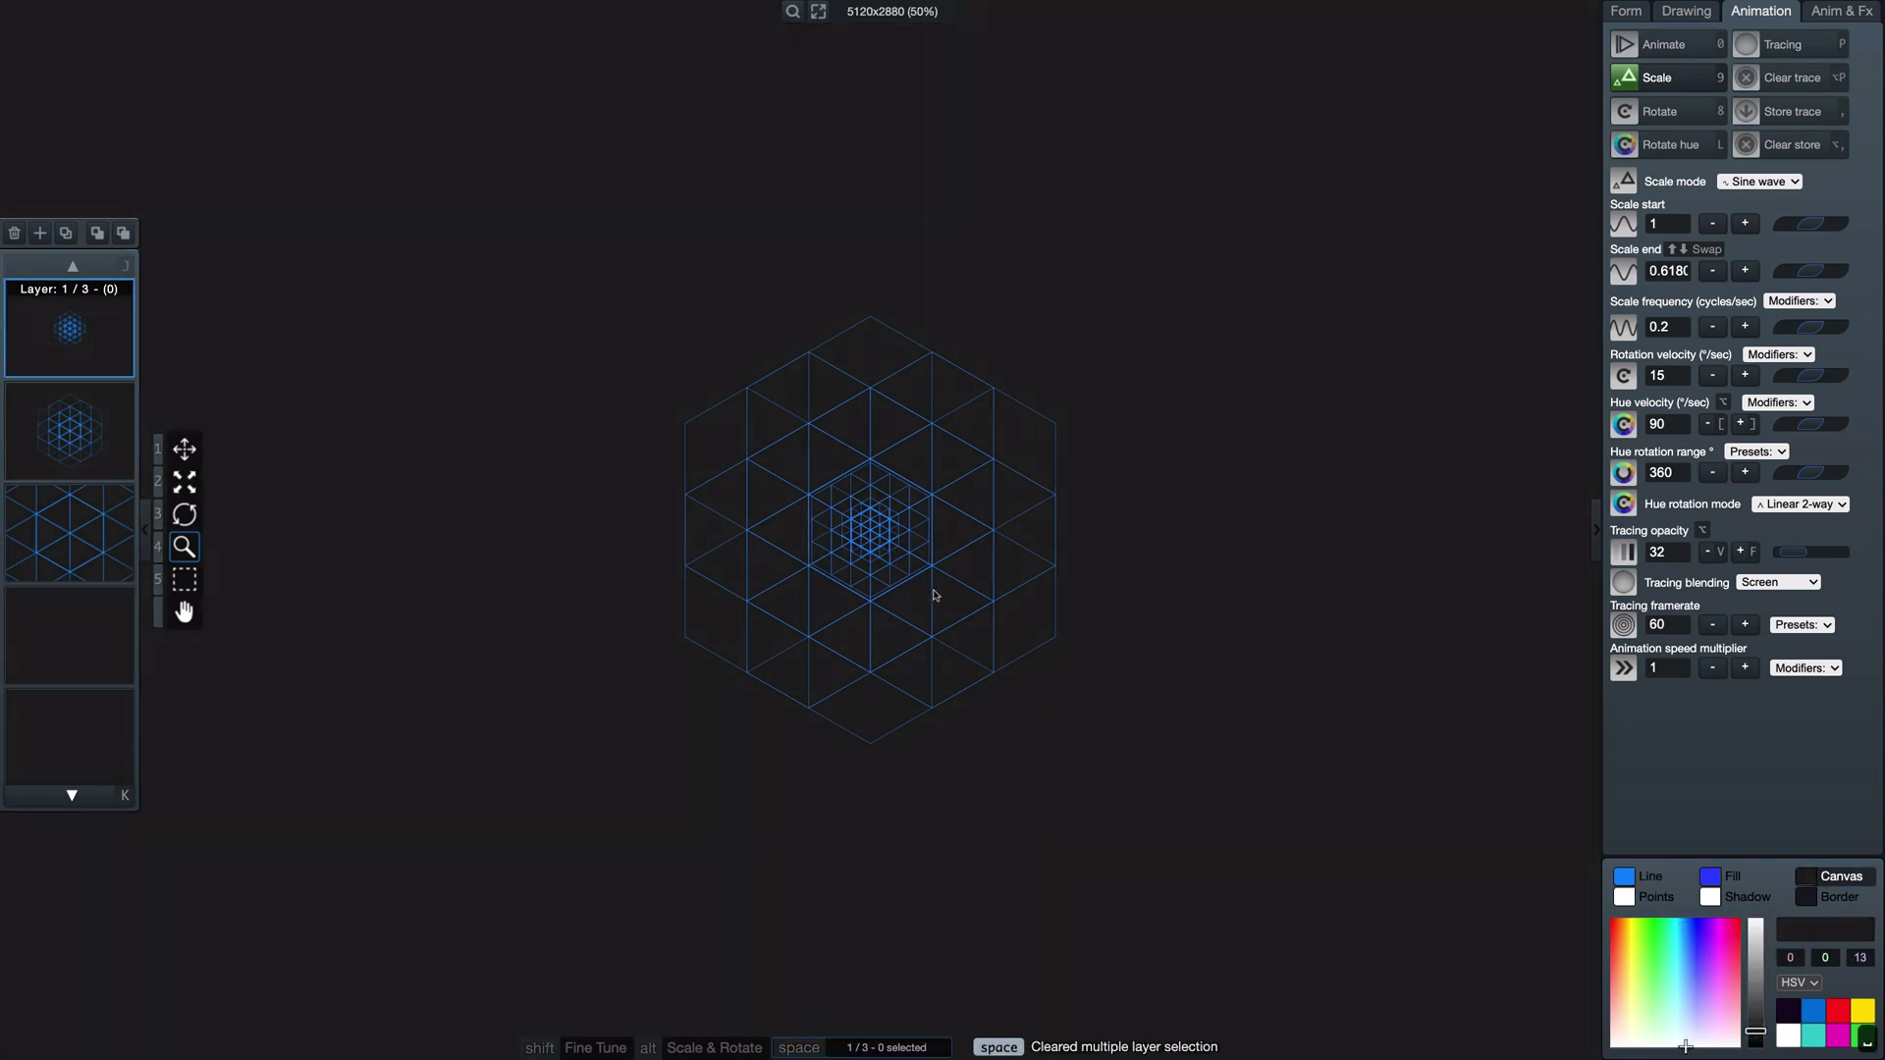
key(space)
scroll(933, 594, up, 6)
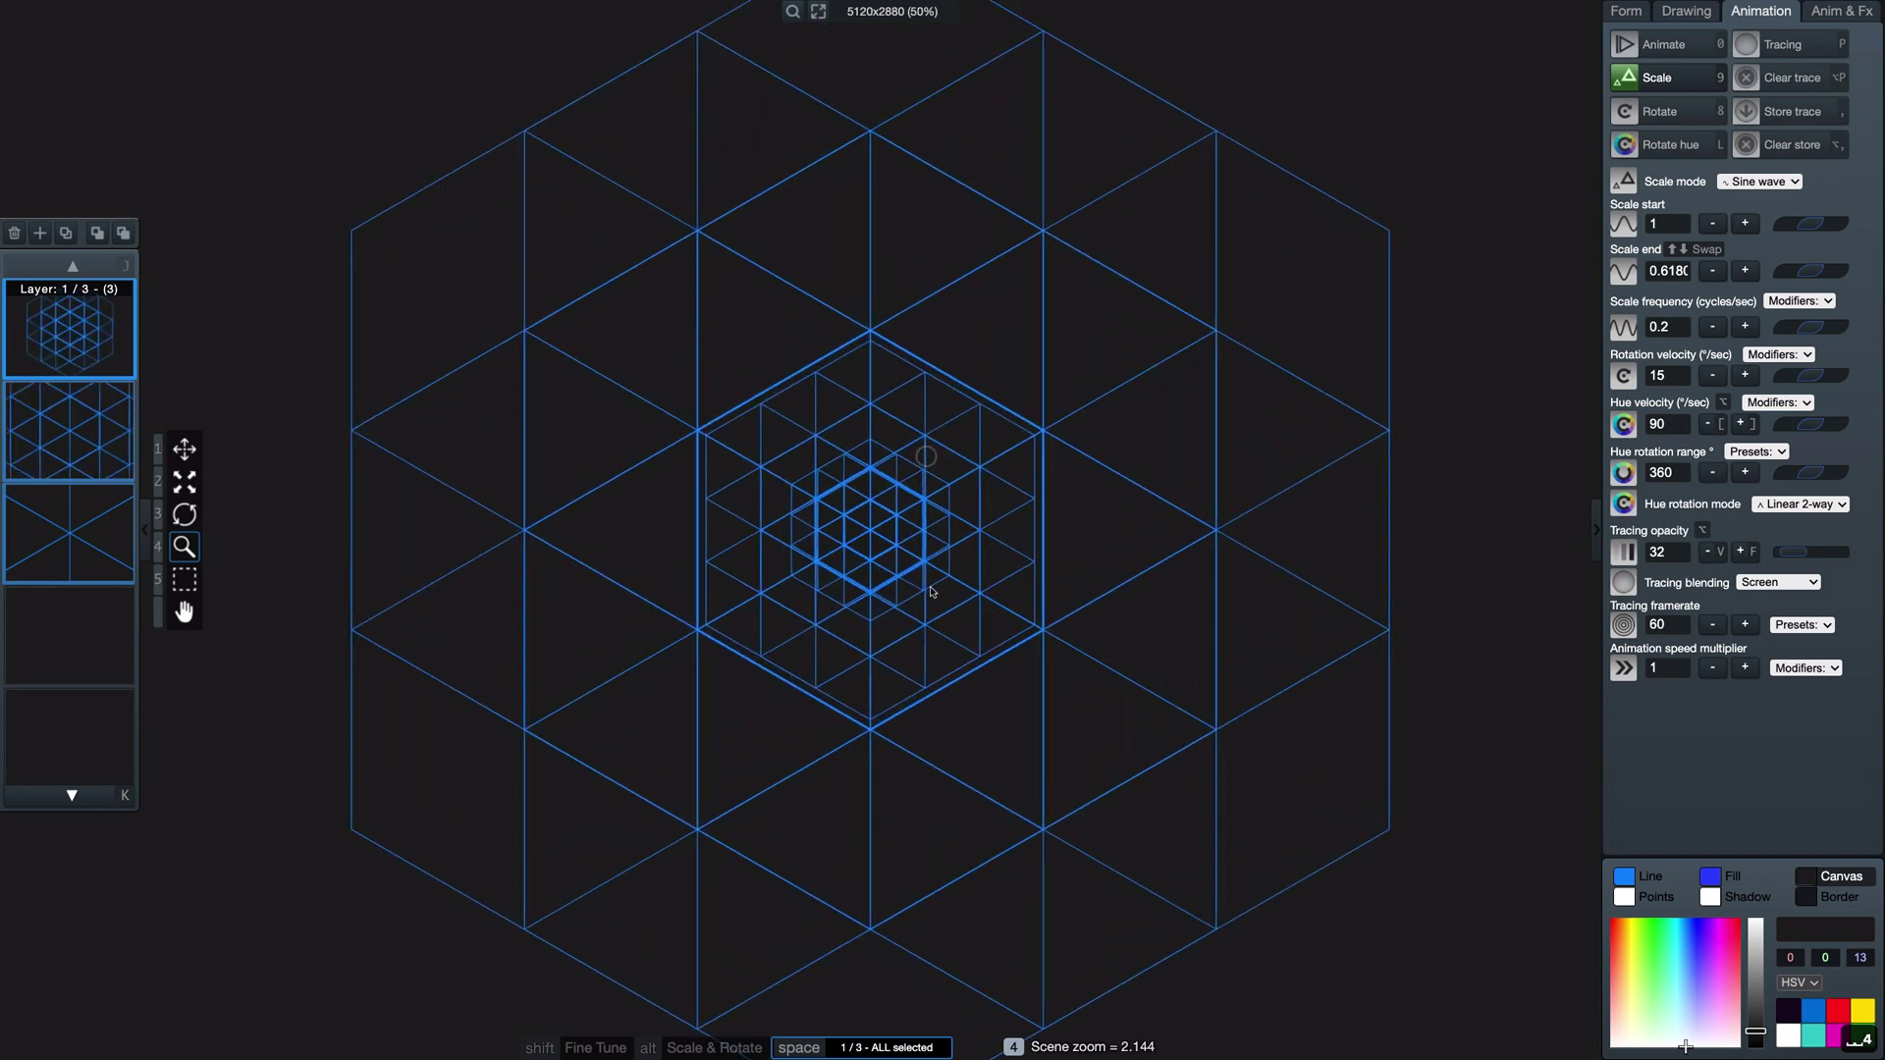
scroll(933, 594, up, 3)
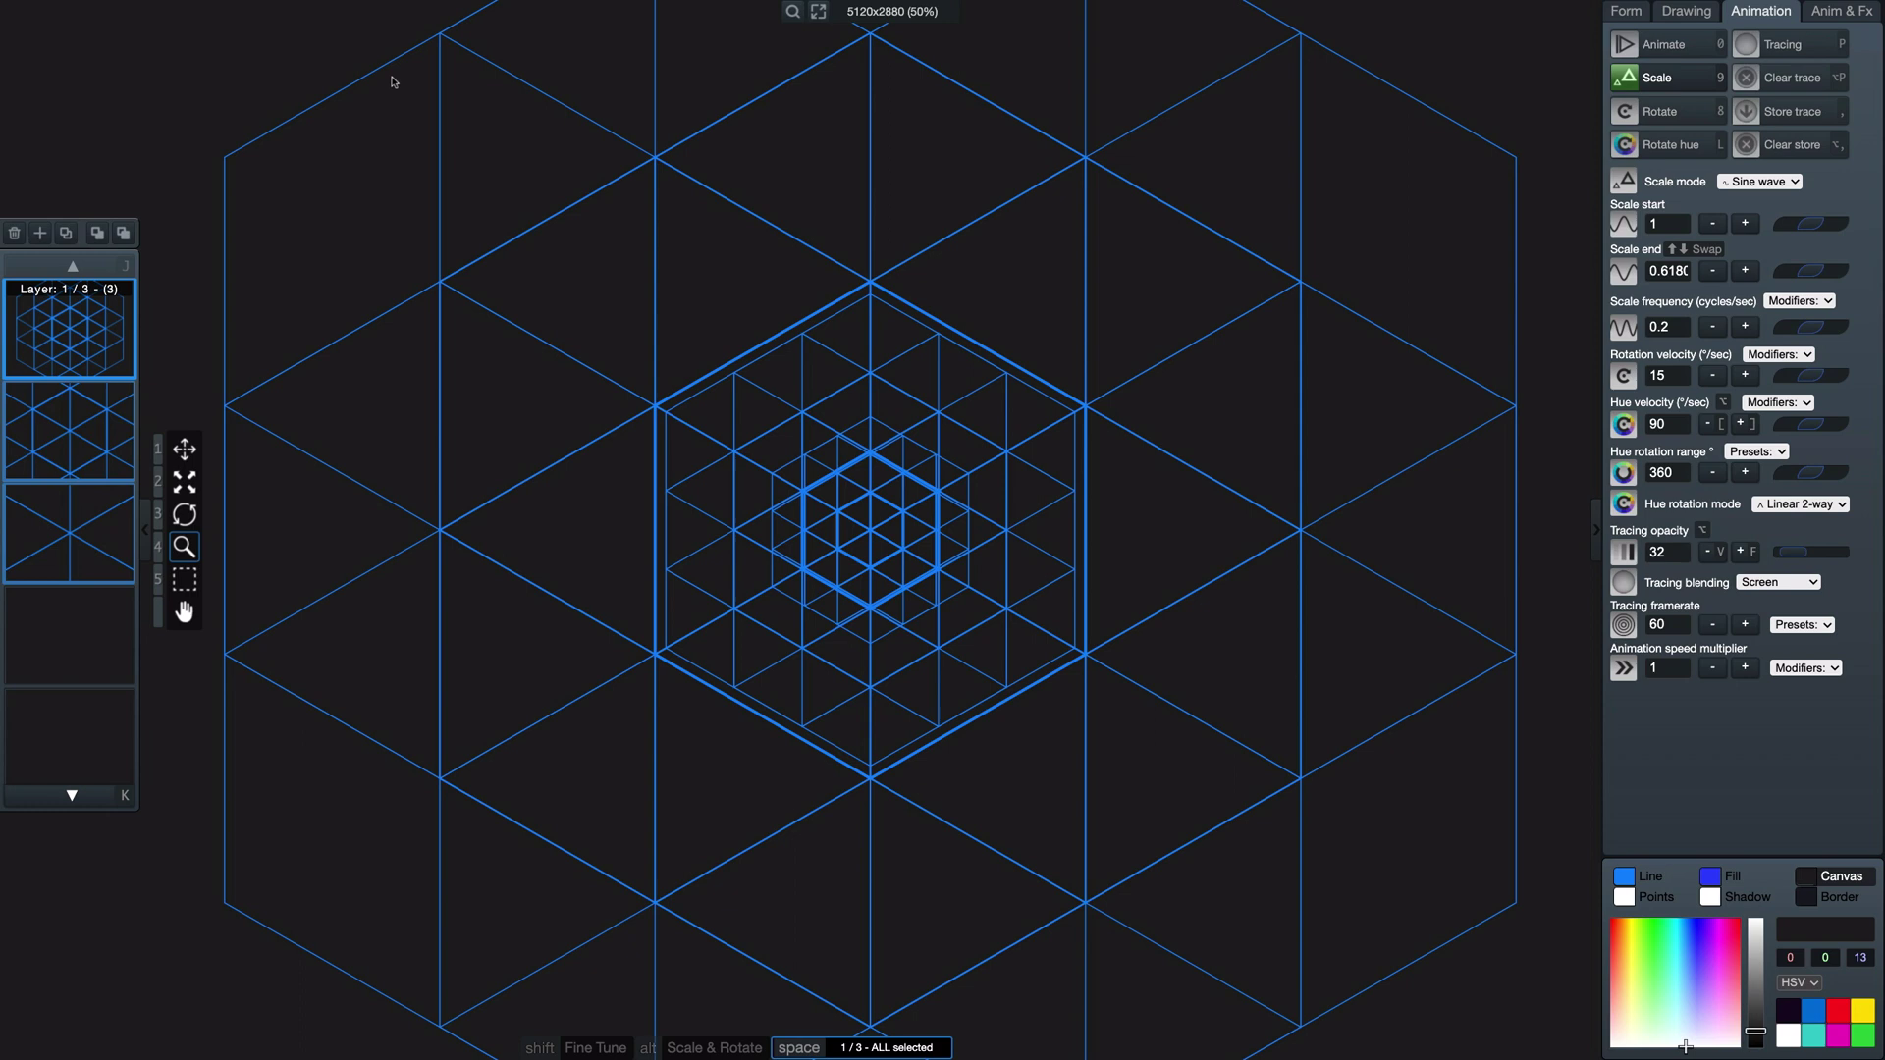
Step: Open the PNG Image export settings at 5120 x 2880 px and bring up the Units list to choose mm
click(206, 8)
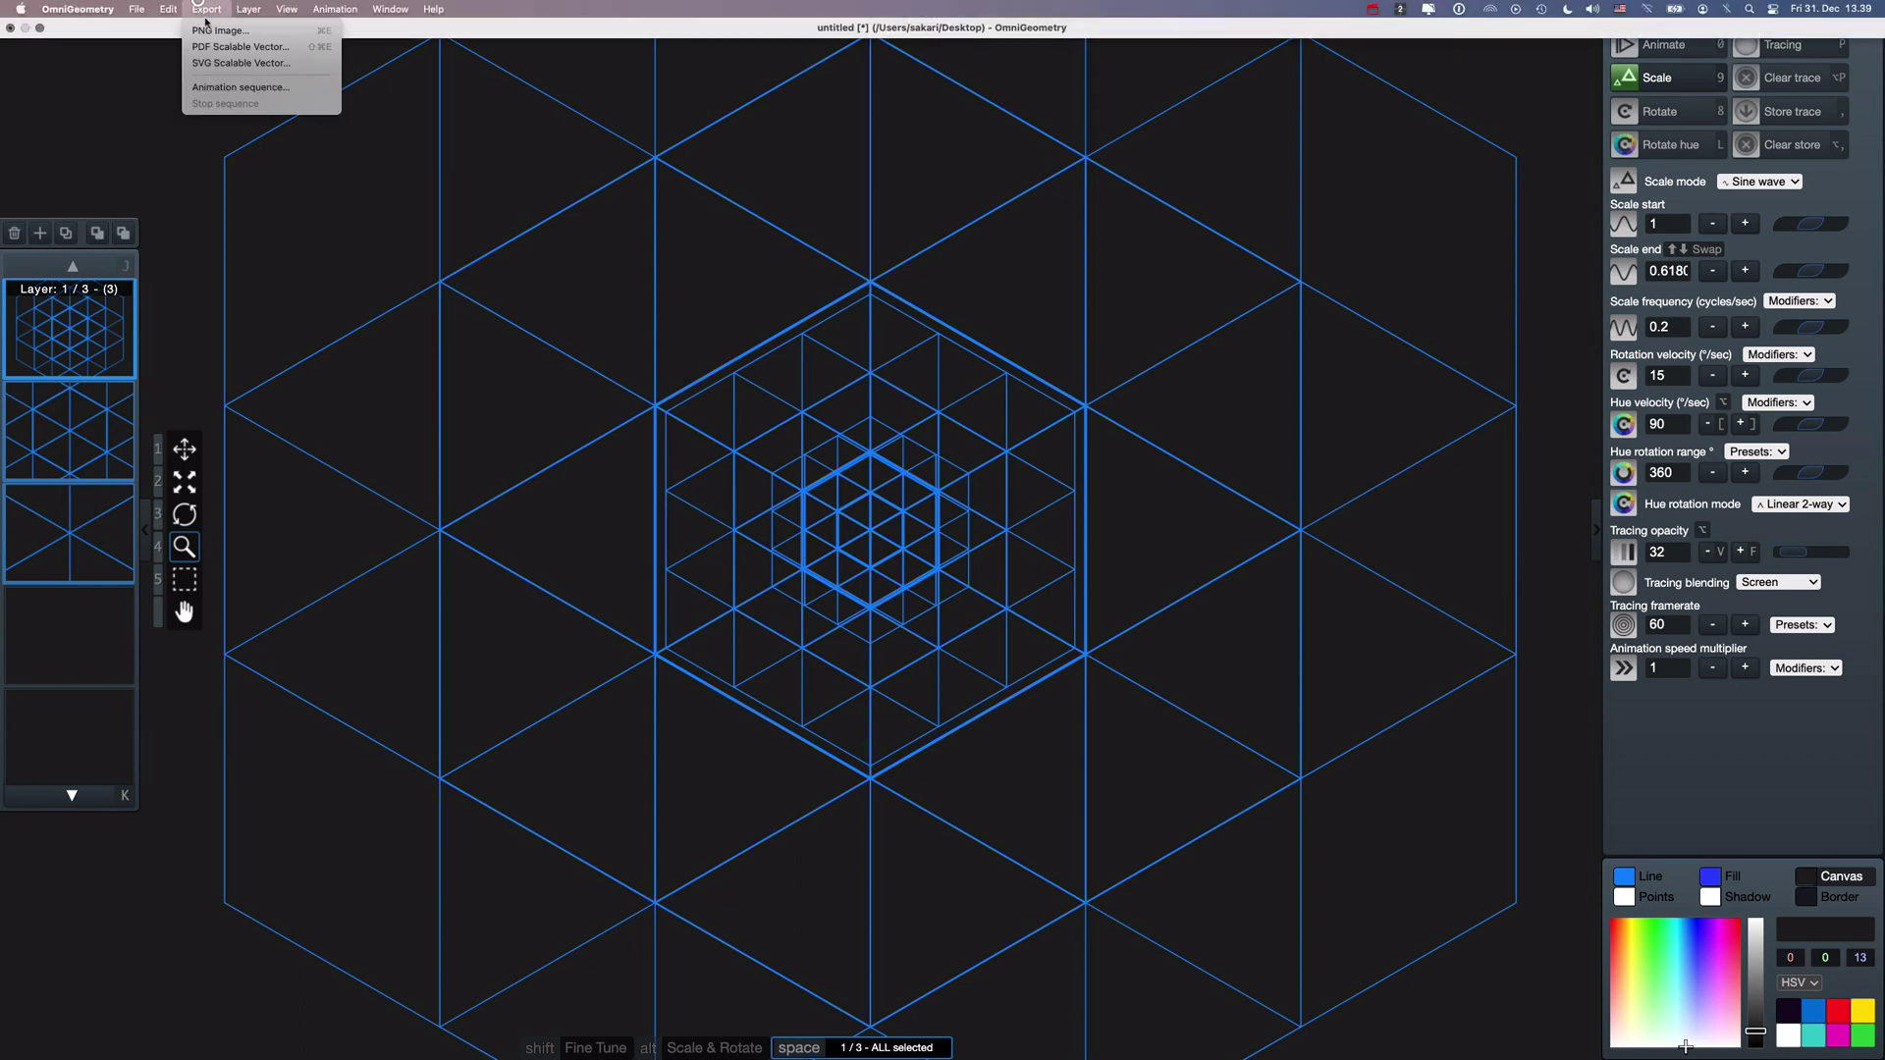
click(703, 256)
click(206, 9)
click(214, 31)
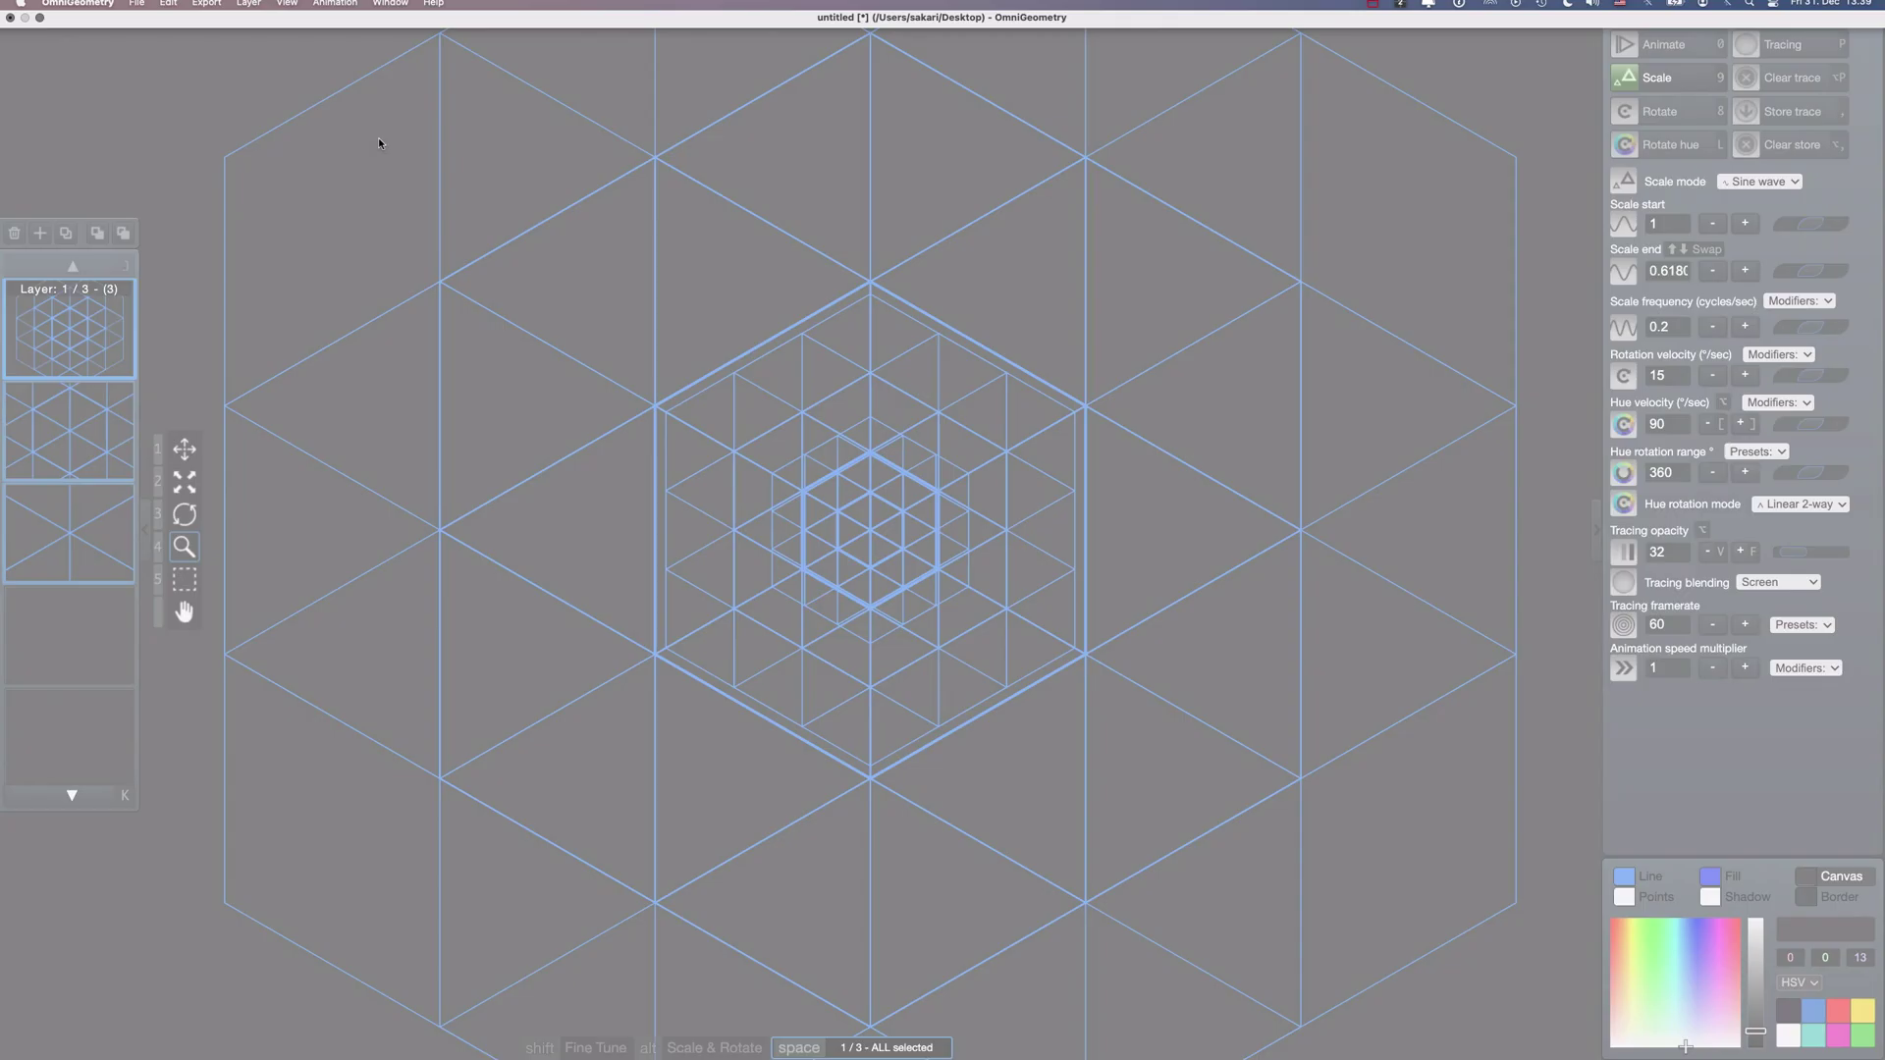
drag(936, 458, 1039, 465)
click(1039, 472)
click(1041, 465)
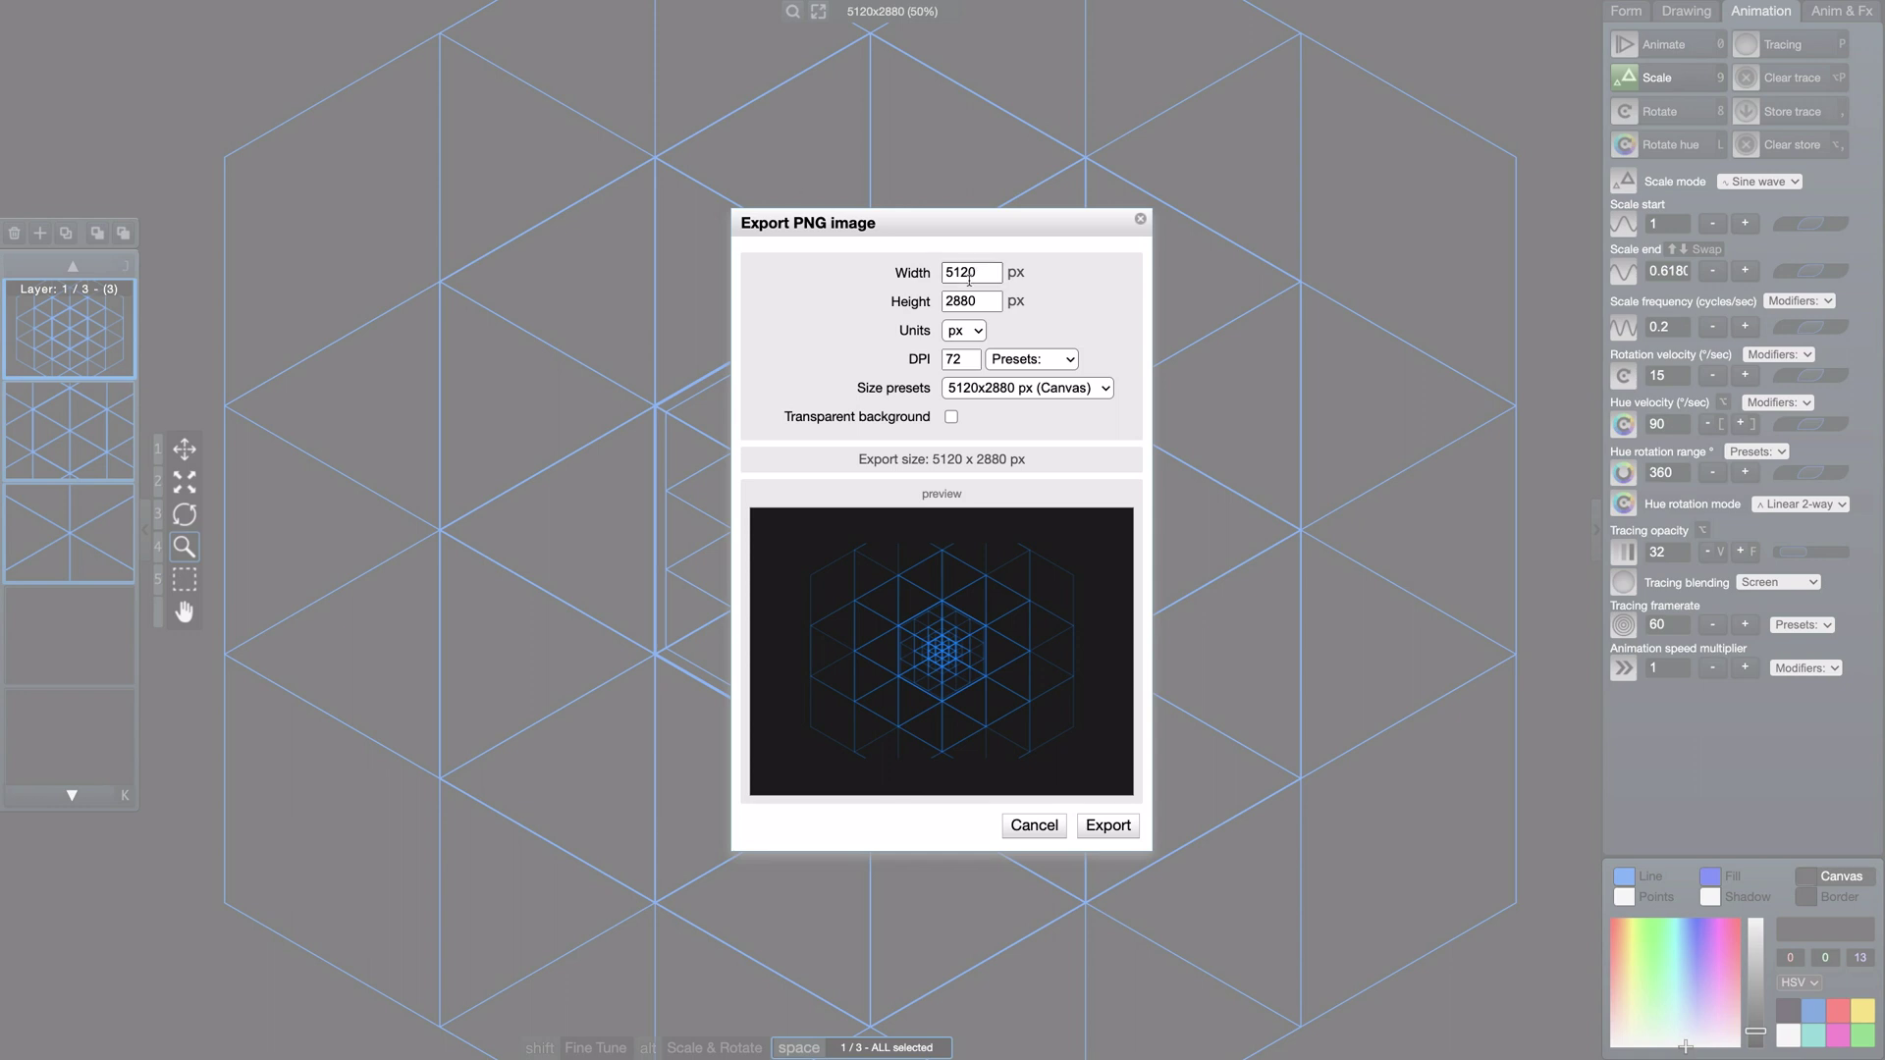
click(977, 331)
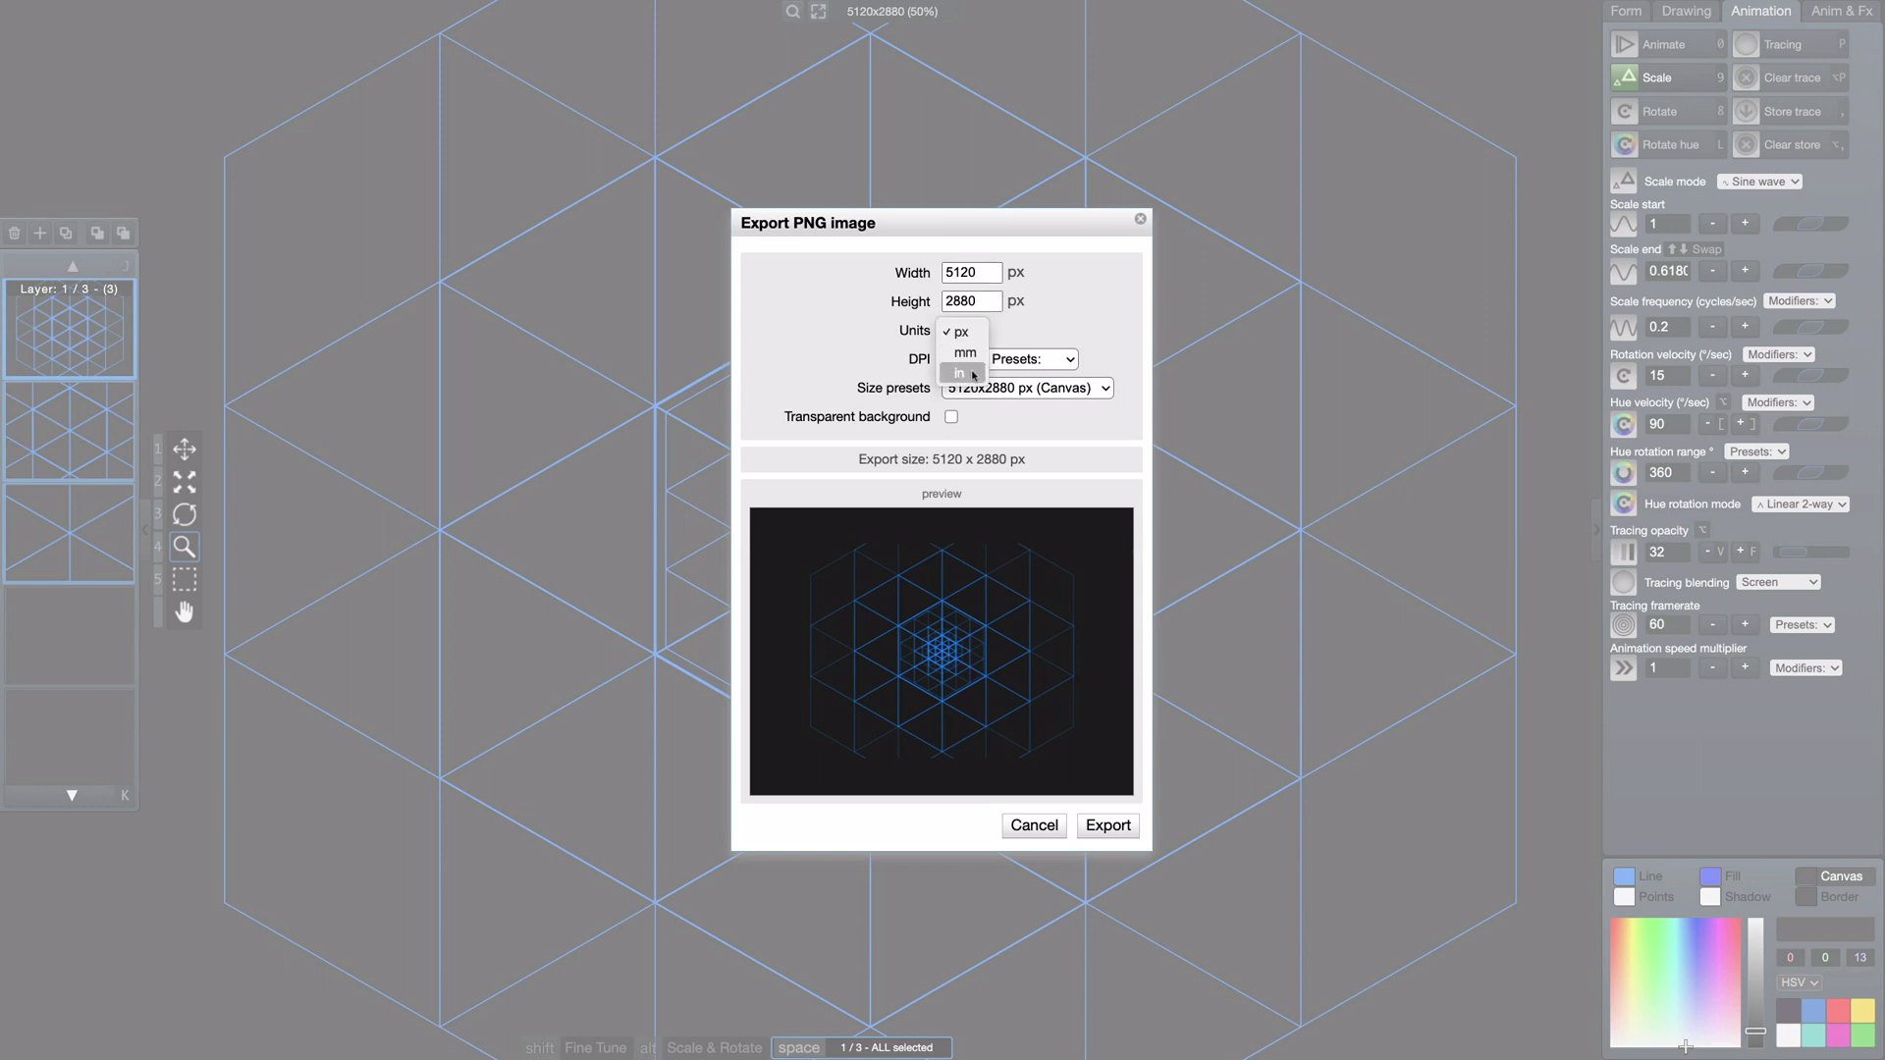
click(1046, 312)
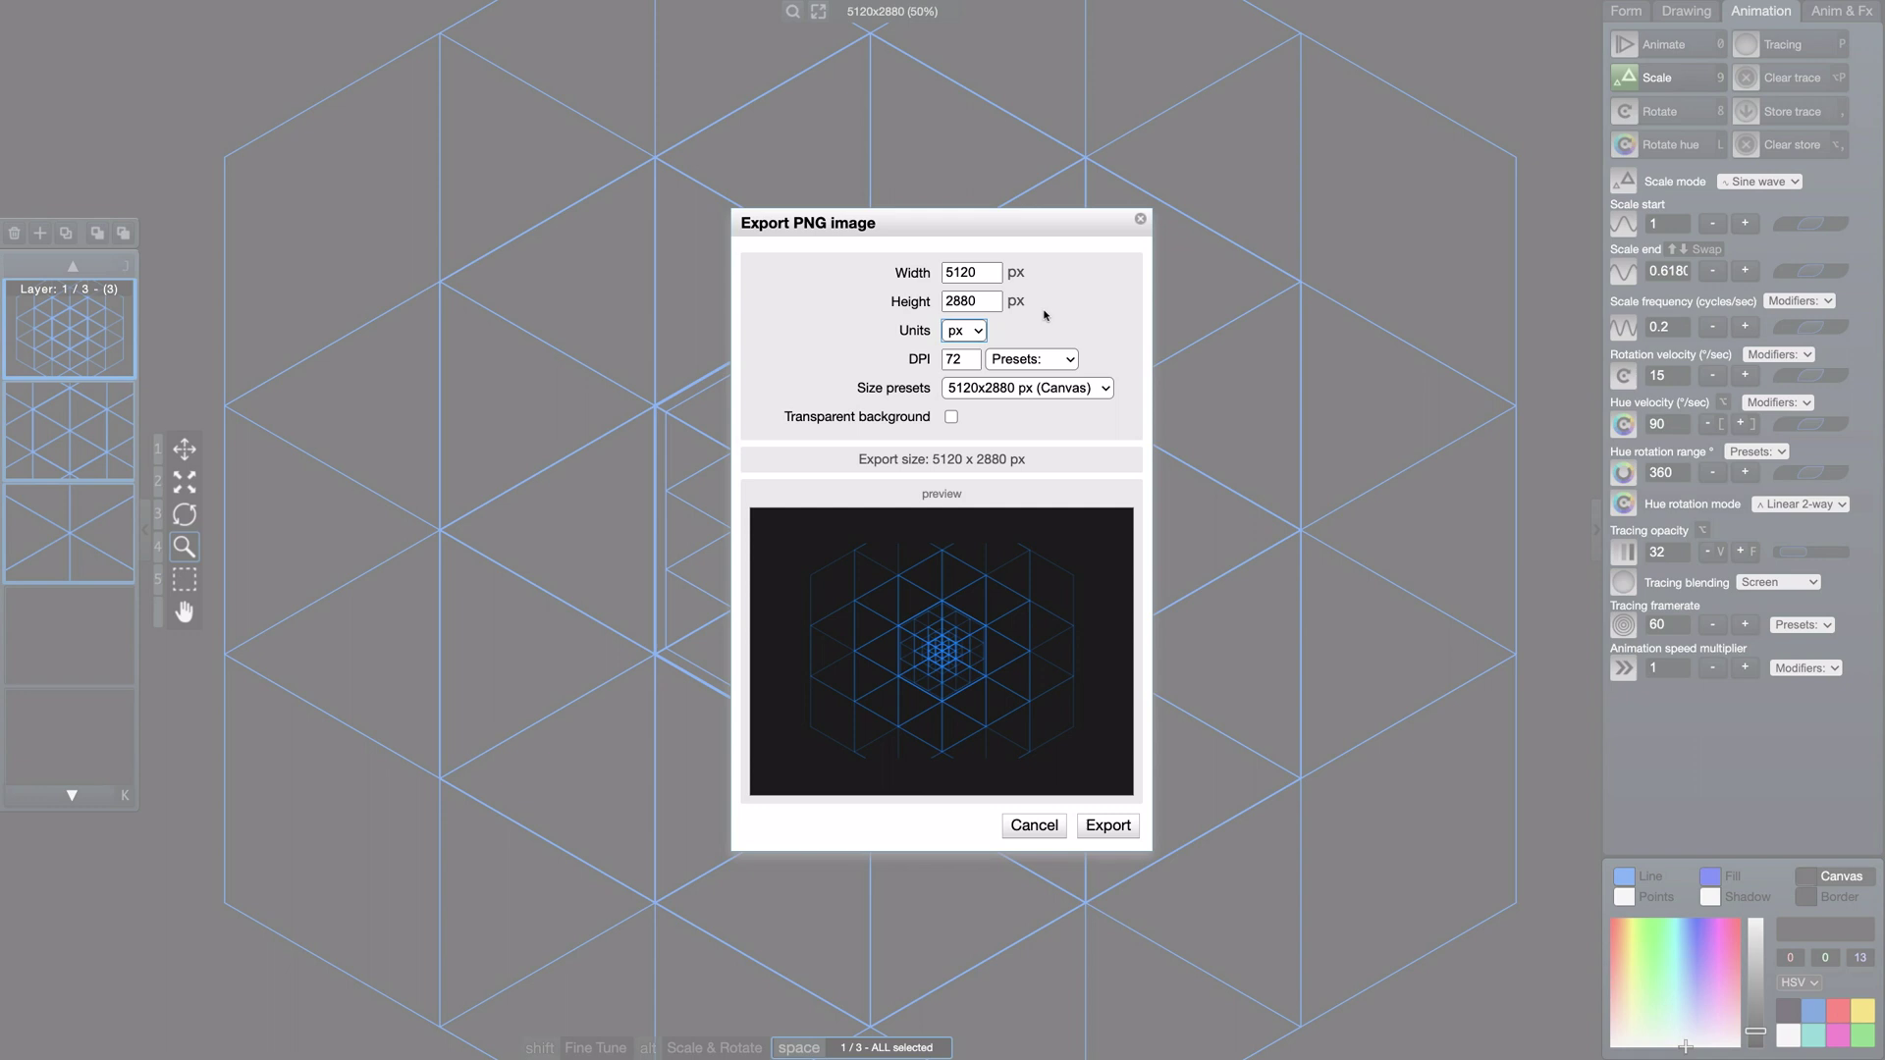
click(980, 332)
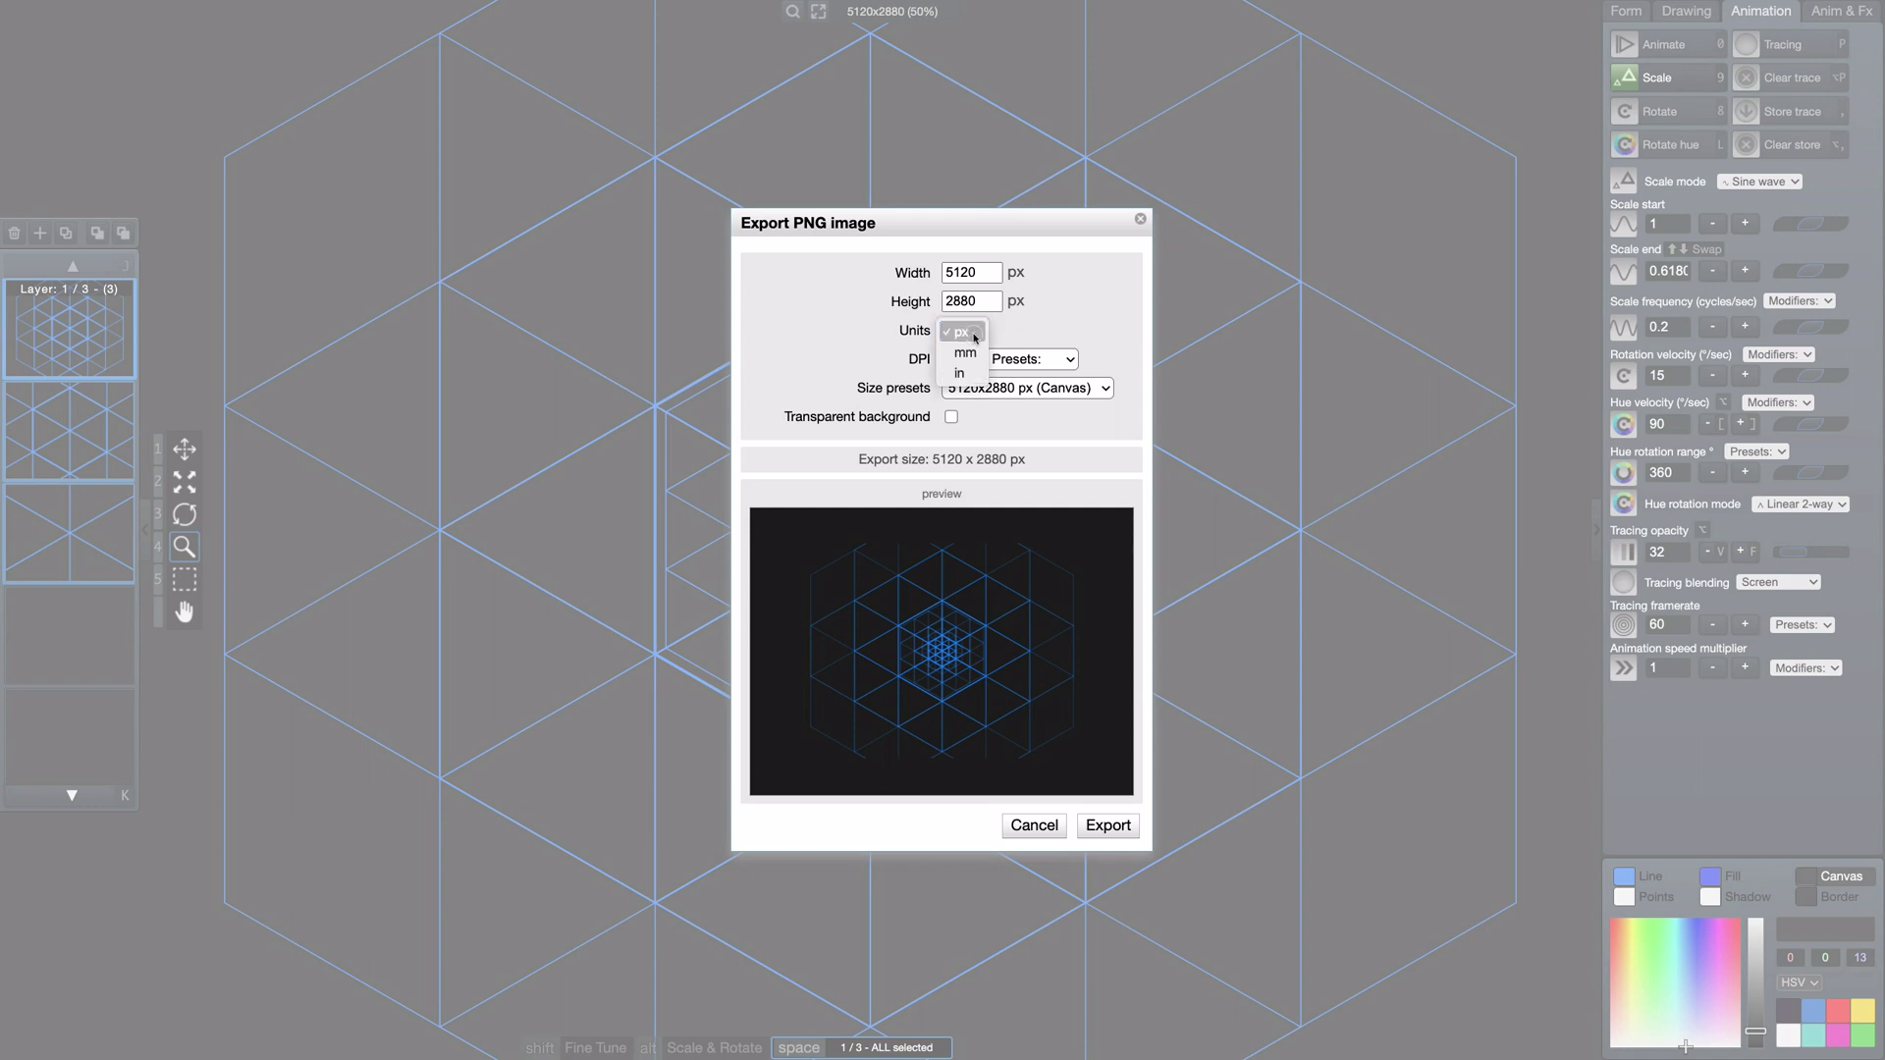
Step: Show the export size in mm and apply the A4 paper size preset
click(975, 353)
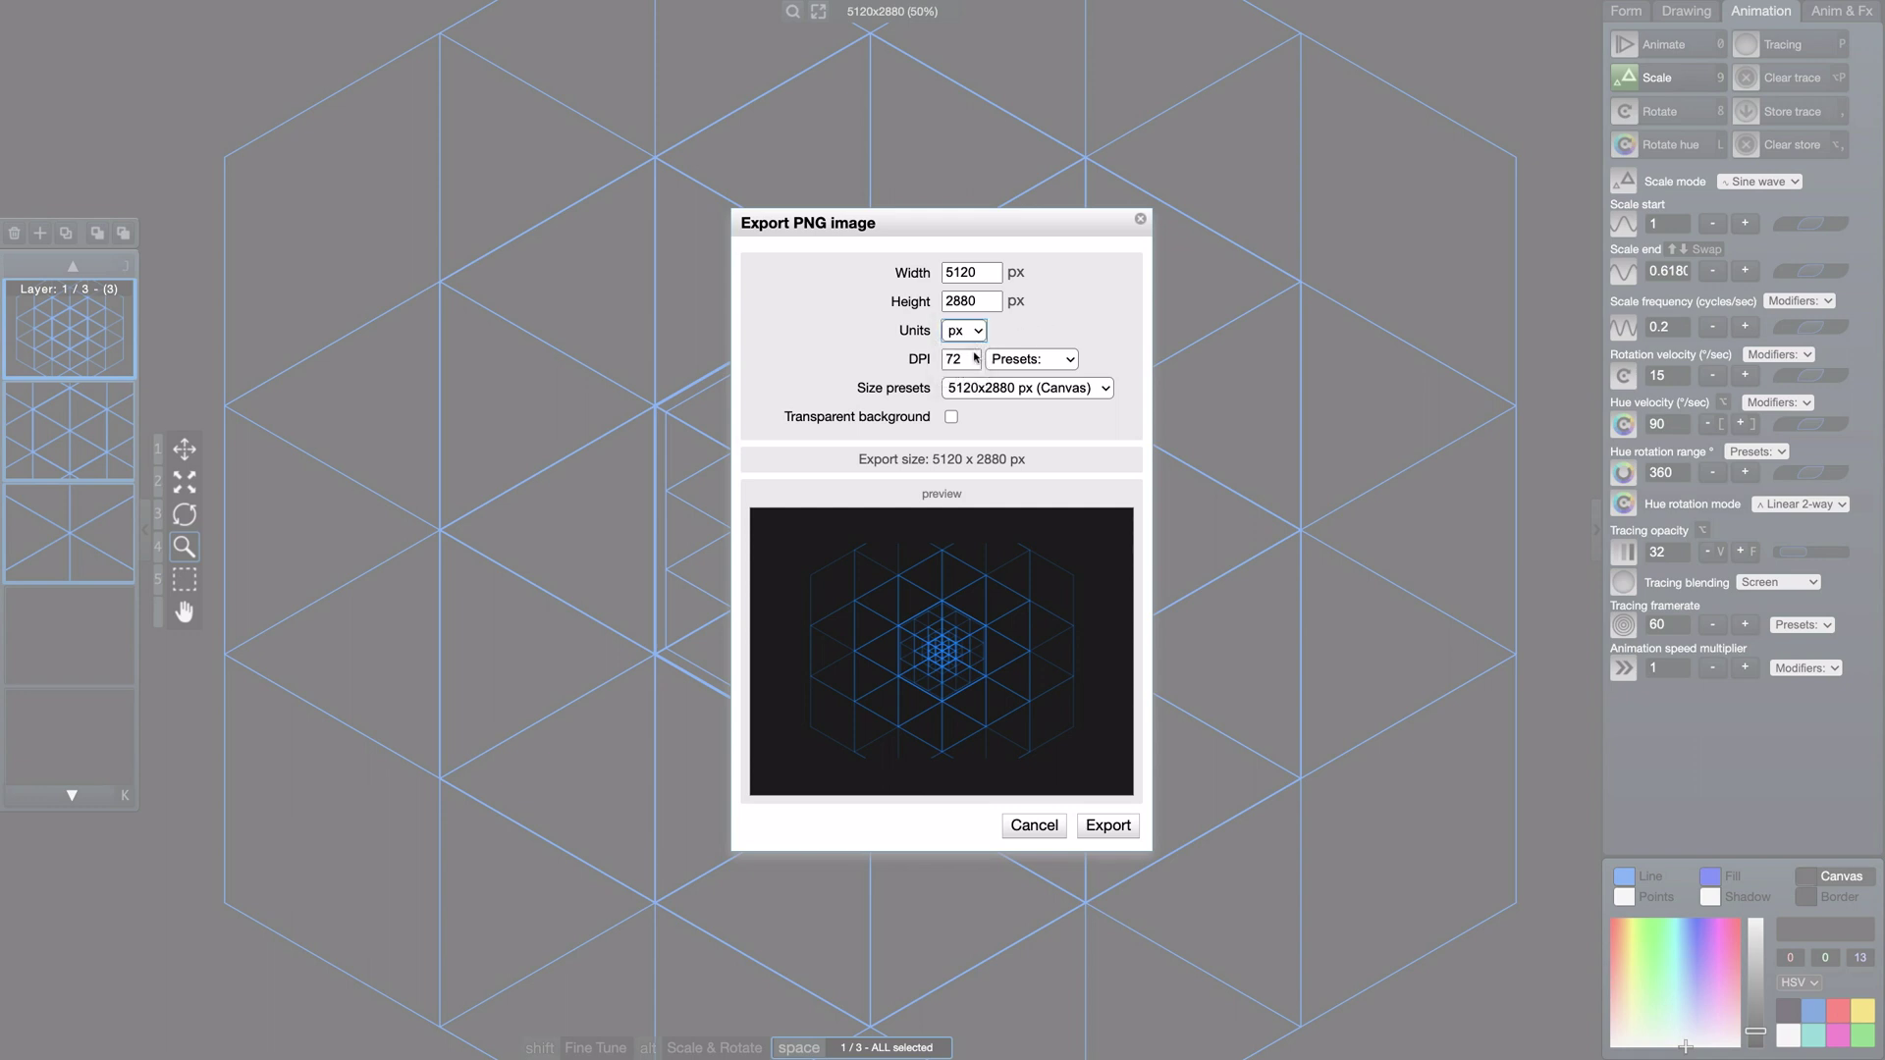
double_click(992, 273)
key(Tab)
key(shift+Tab)
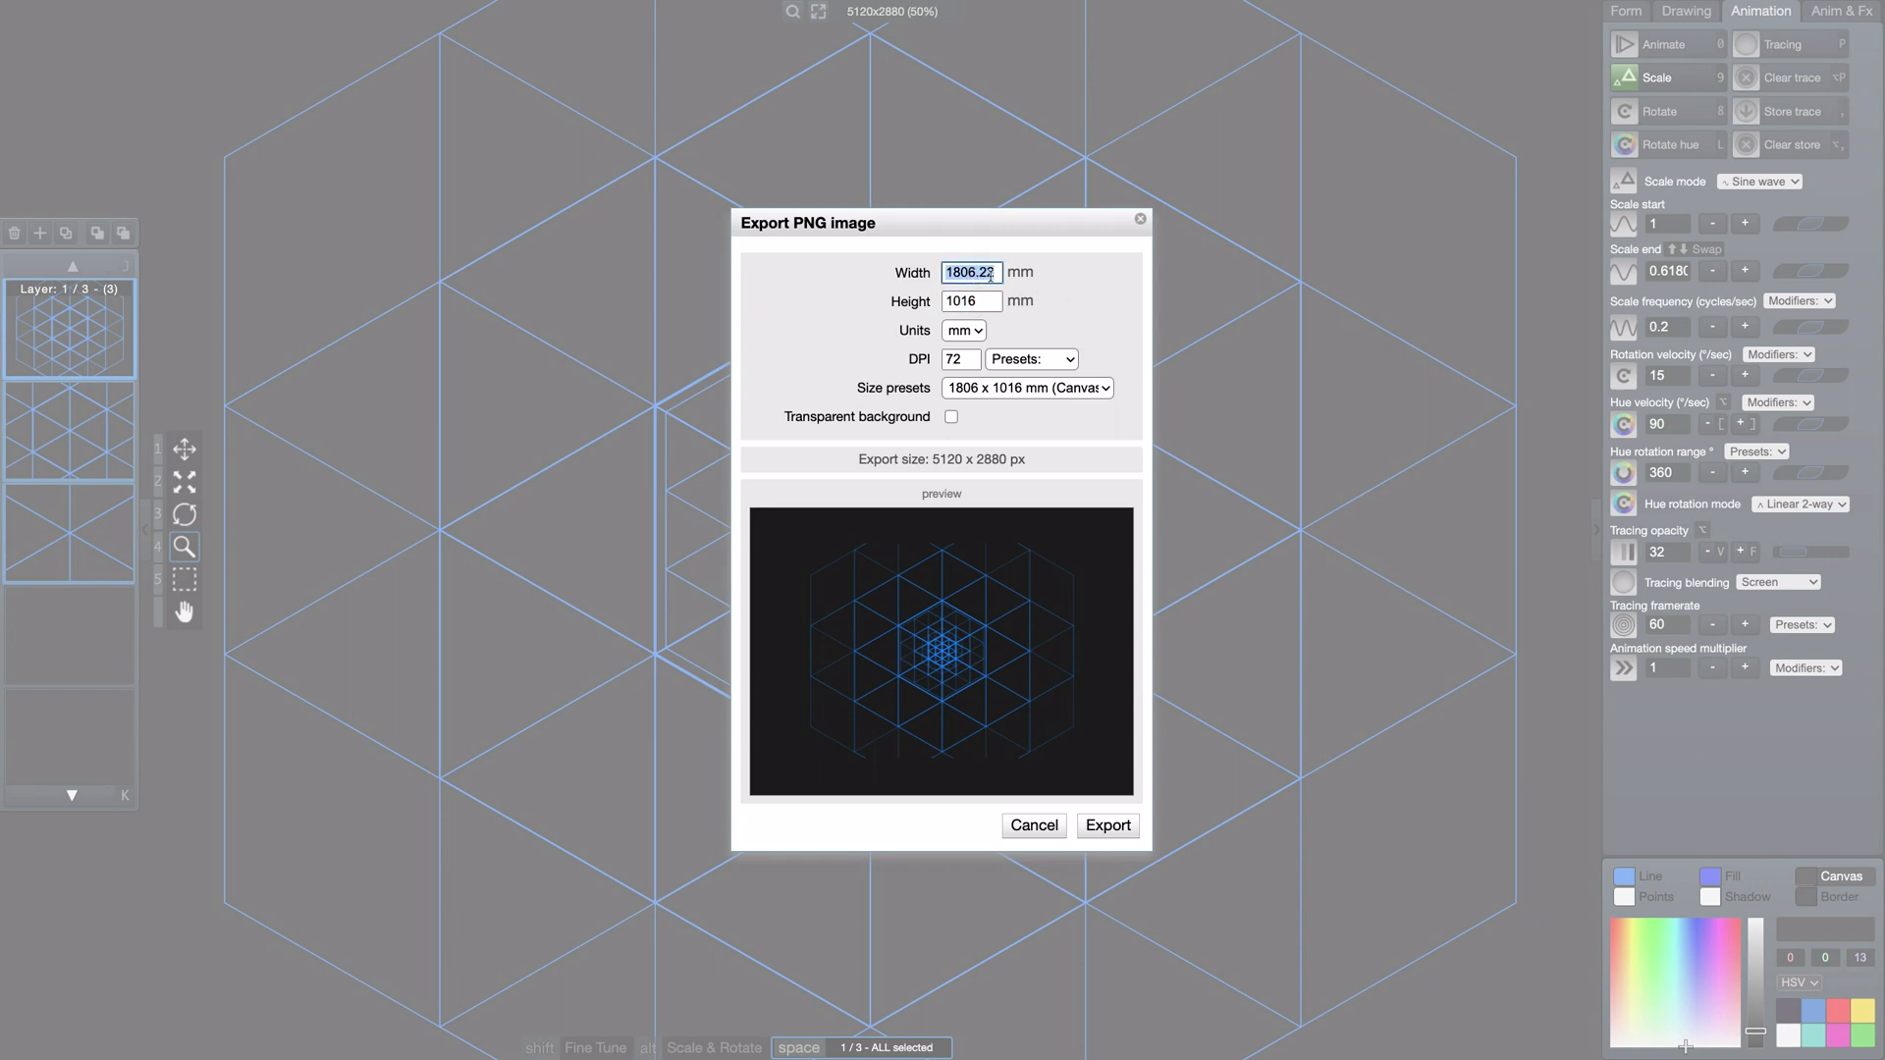
key(Tab)
key(shift+Tab)
click(1096, 389)
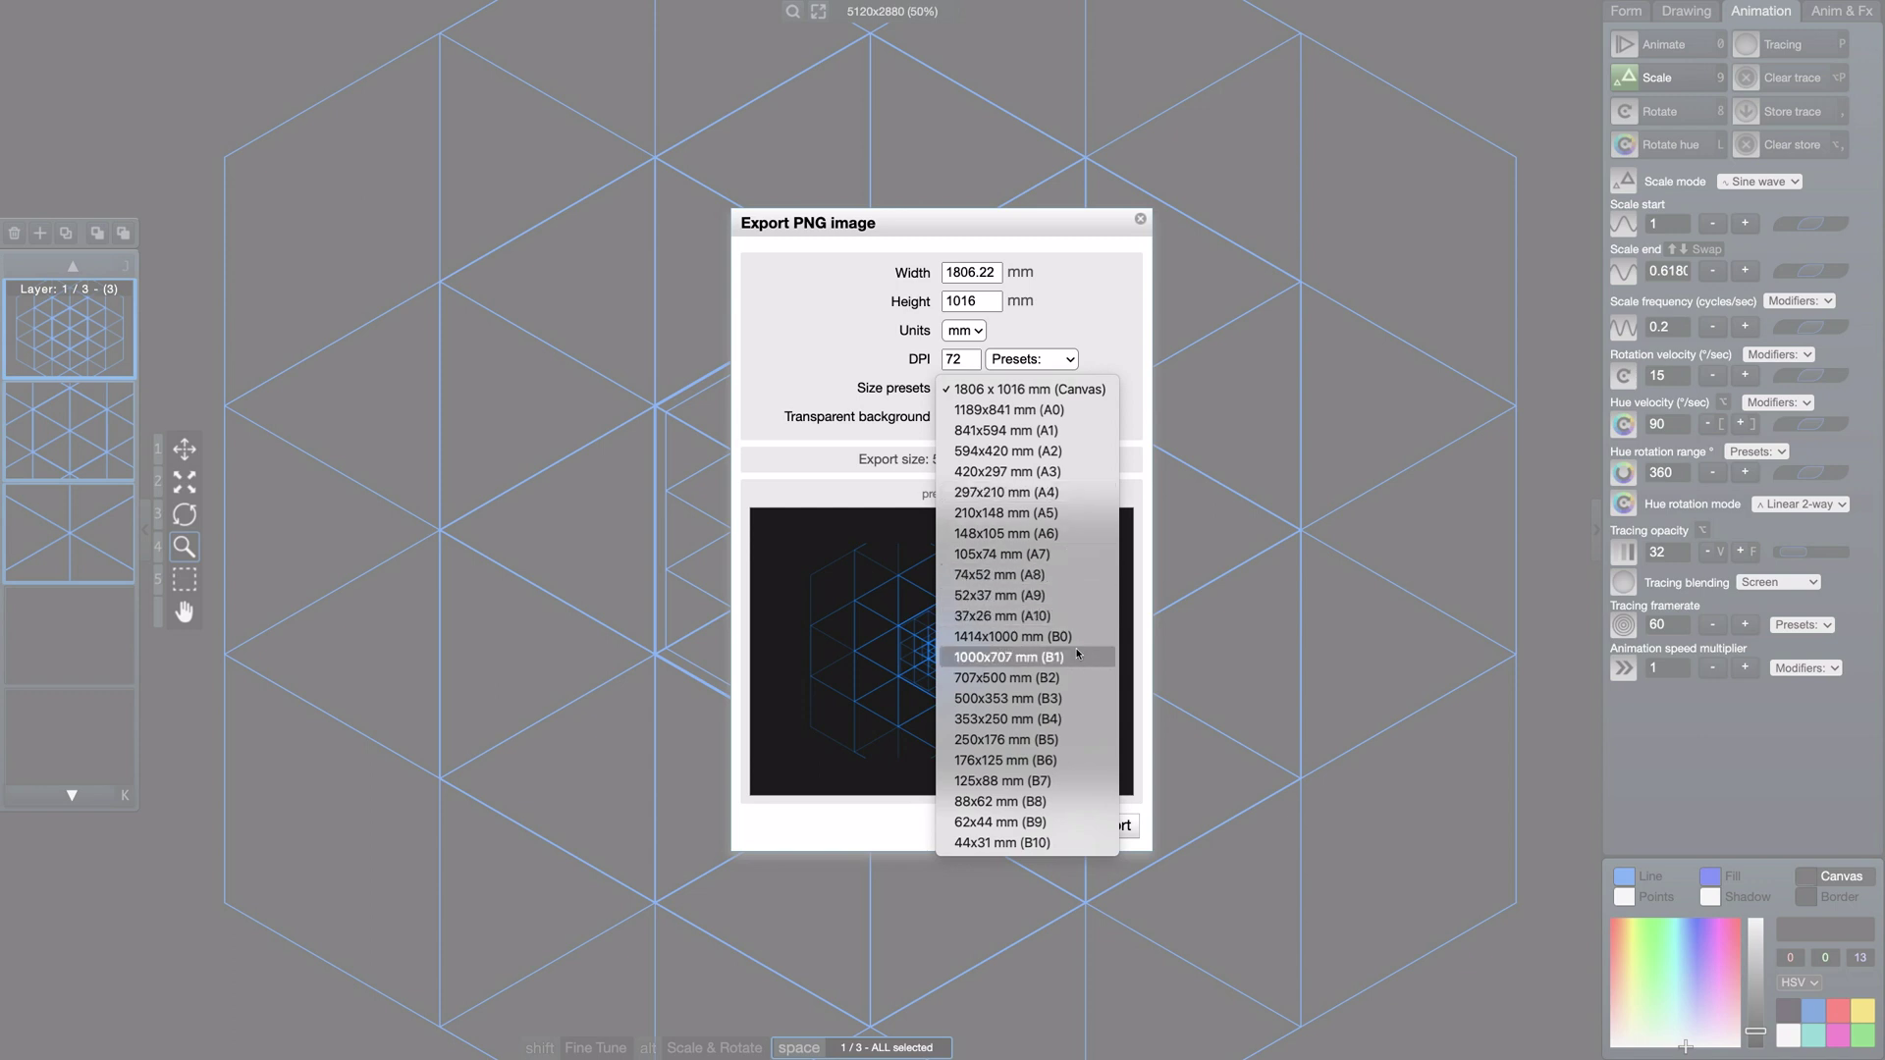
click(1067, 494)
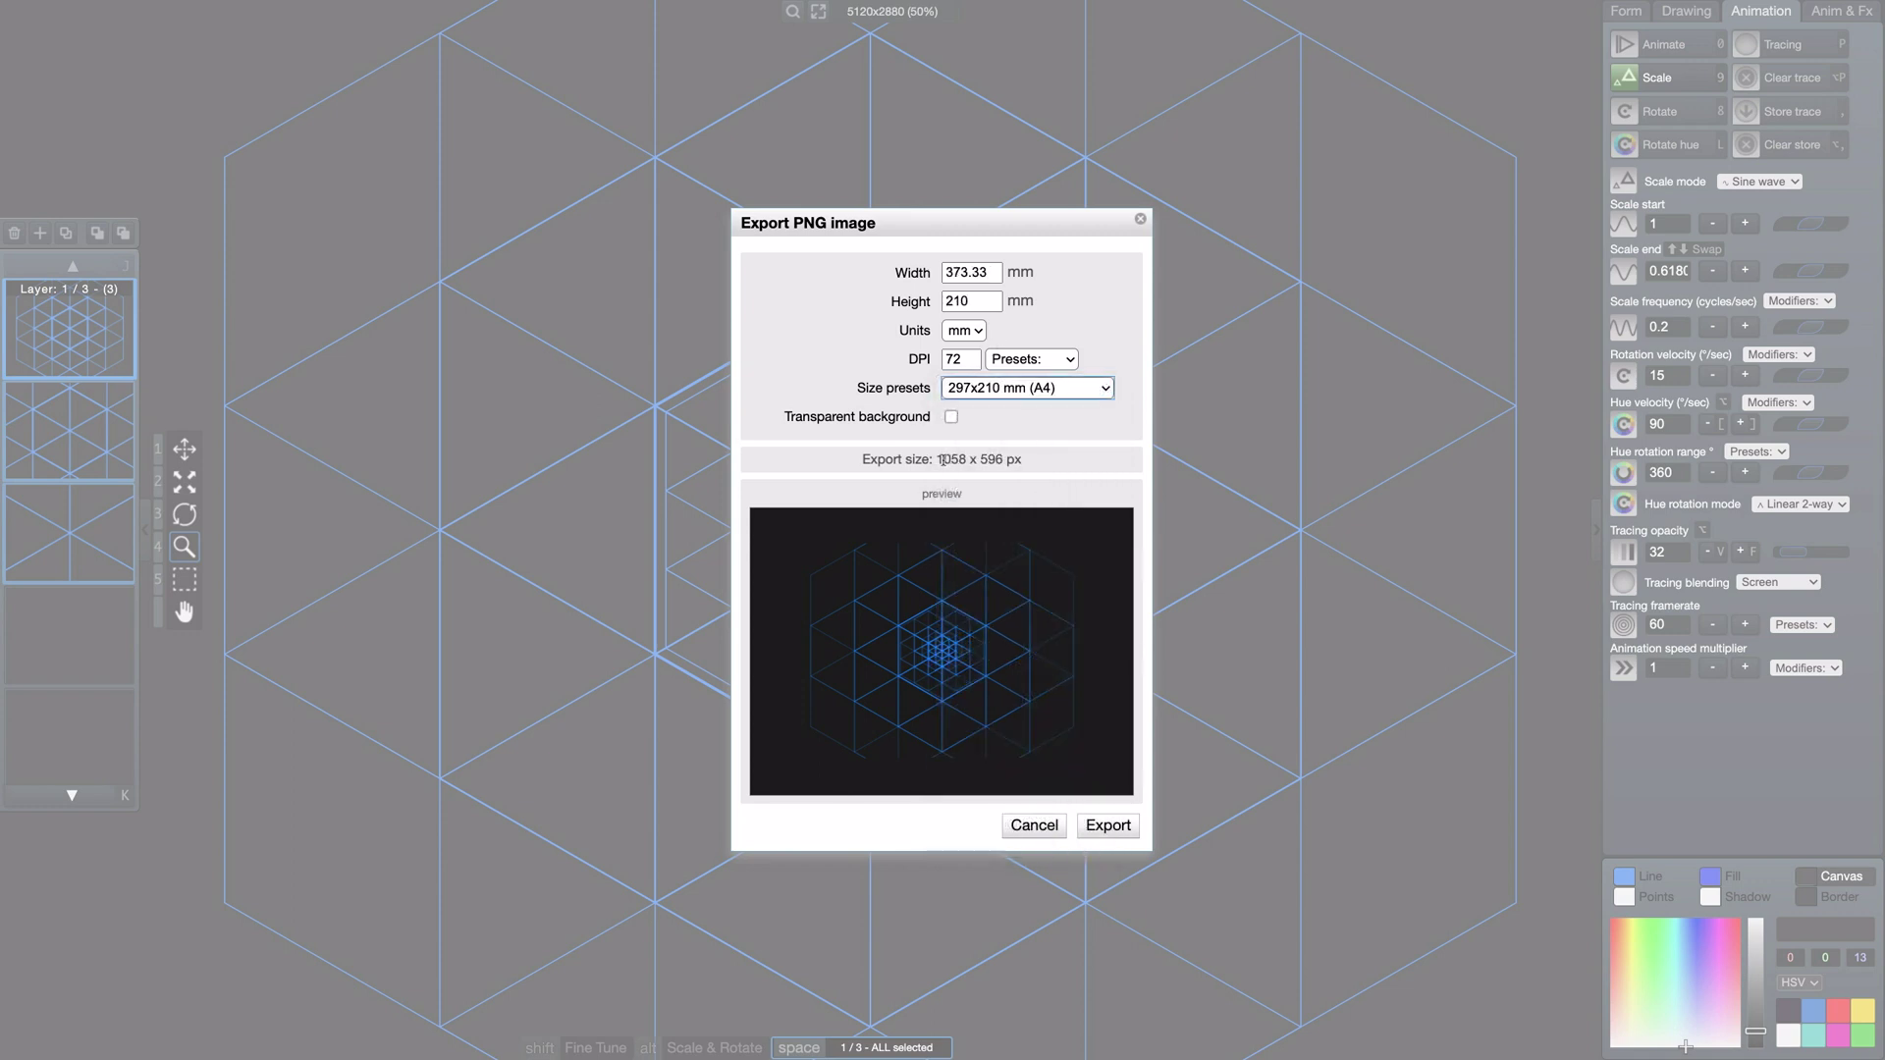
Step: Set the resolution to the 300 DPI print preset, giving 4410 x 2480 px
drag(942, 459, 1006, 462)
click(1034, 338)
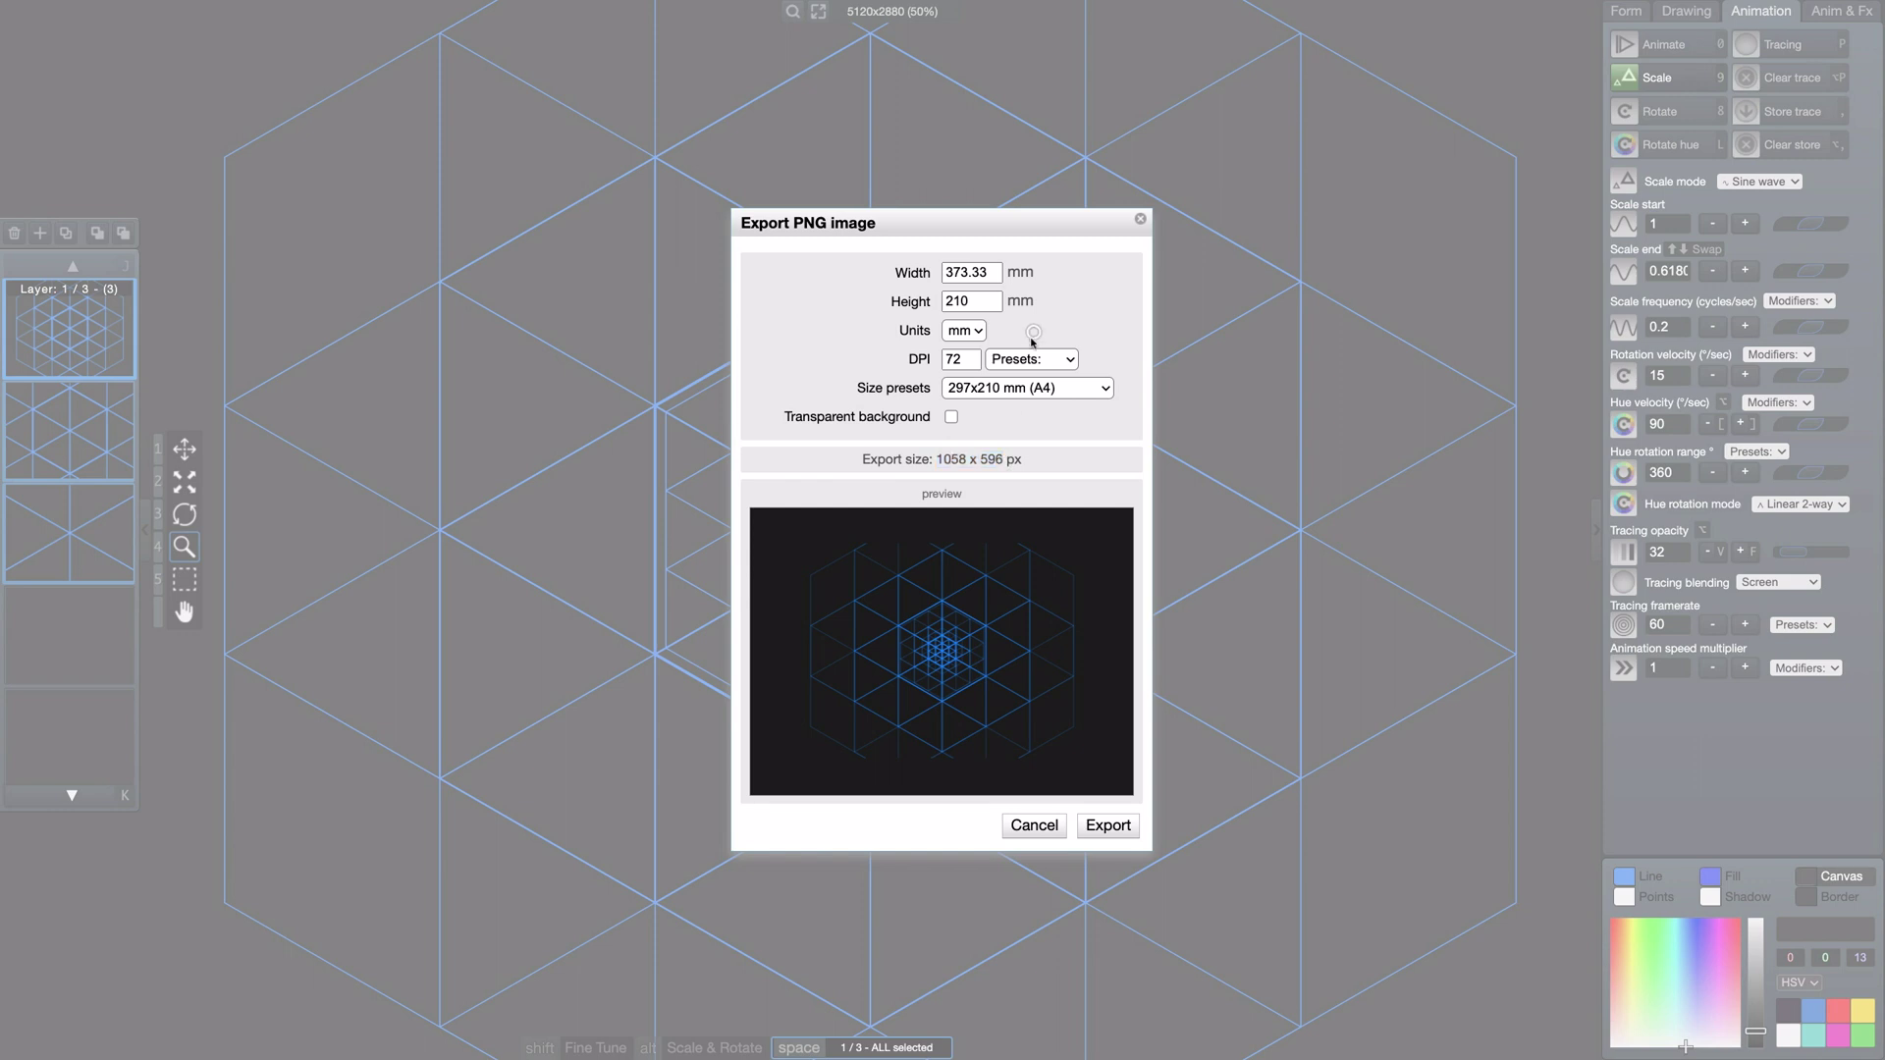
double_click(970, 362)
drag(937, 460, 999, 461)
click(1049, 334)
click(1038, 363)
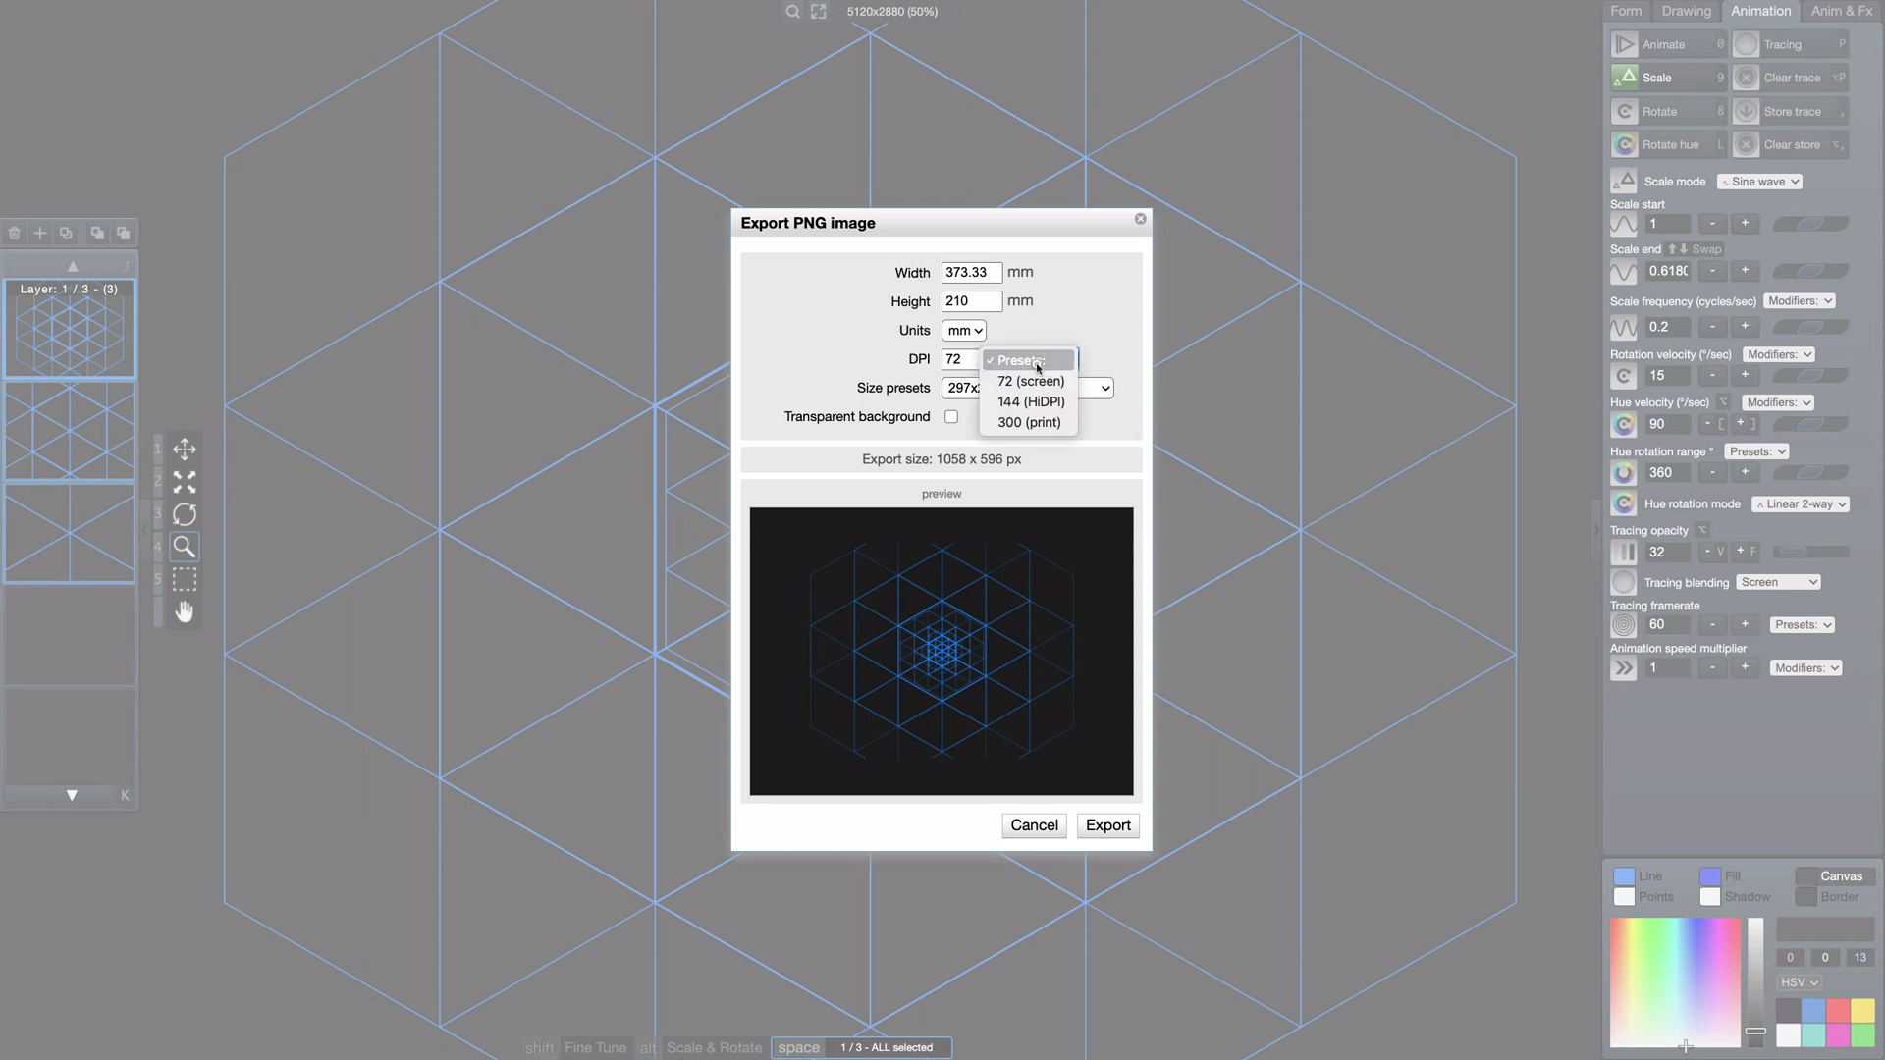
click(1029, 423)
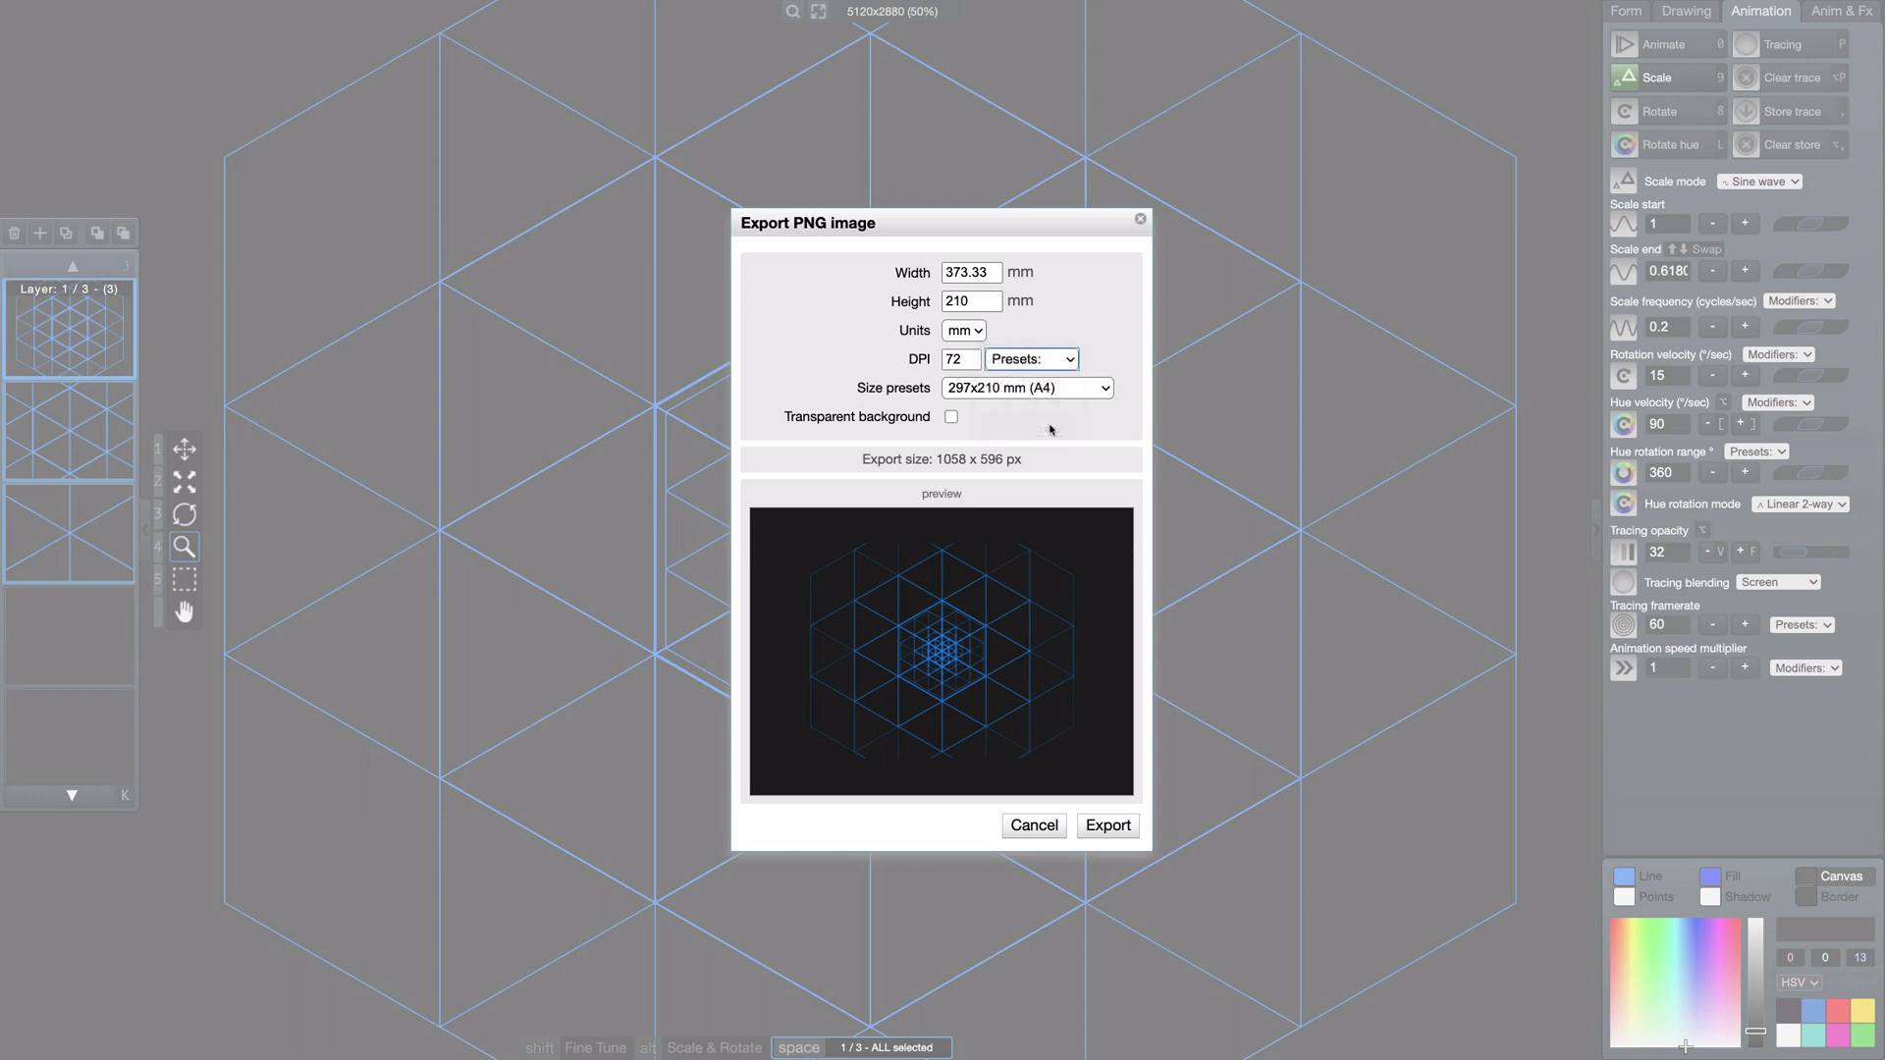
drag(939, 461, 1007, 461)
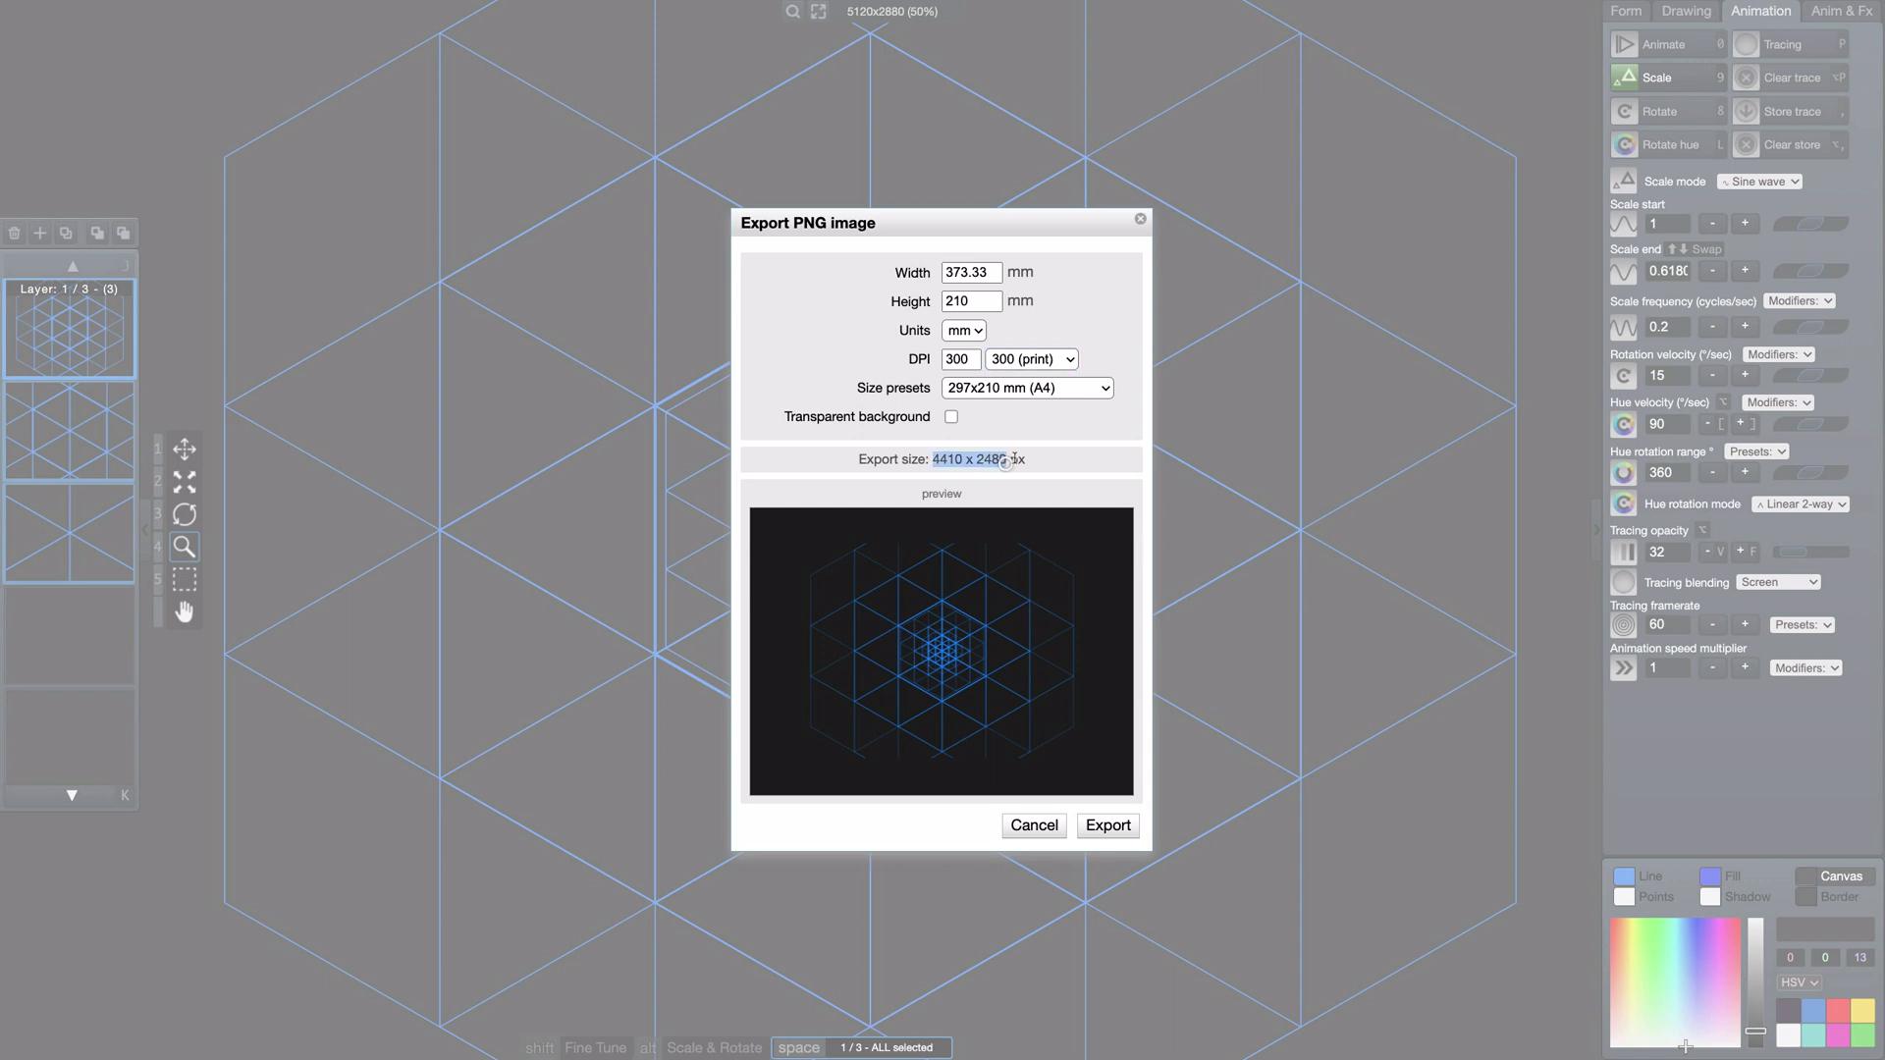
click(1021, 419)
Step: View the size in inches, switch back to pixels, and cancel the PNG export
click(980, 332)
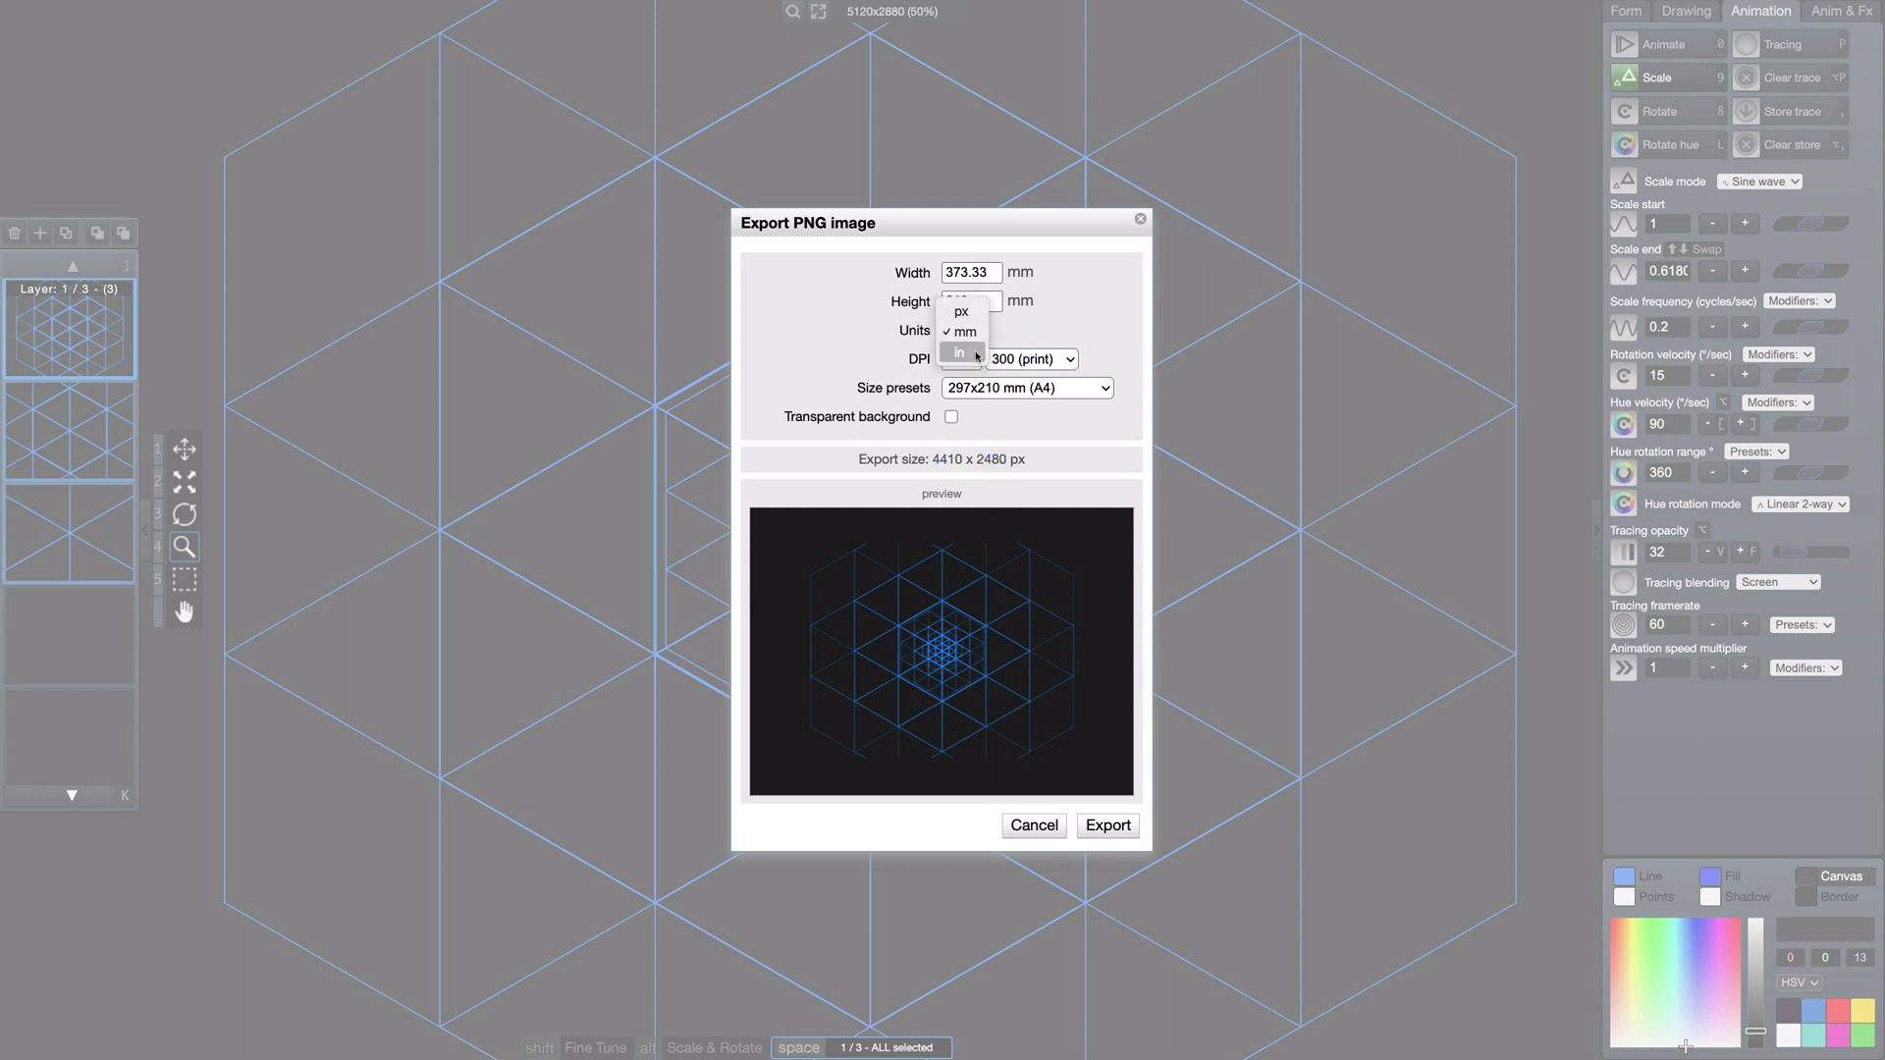
click(974, 355)
click(977, 335)
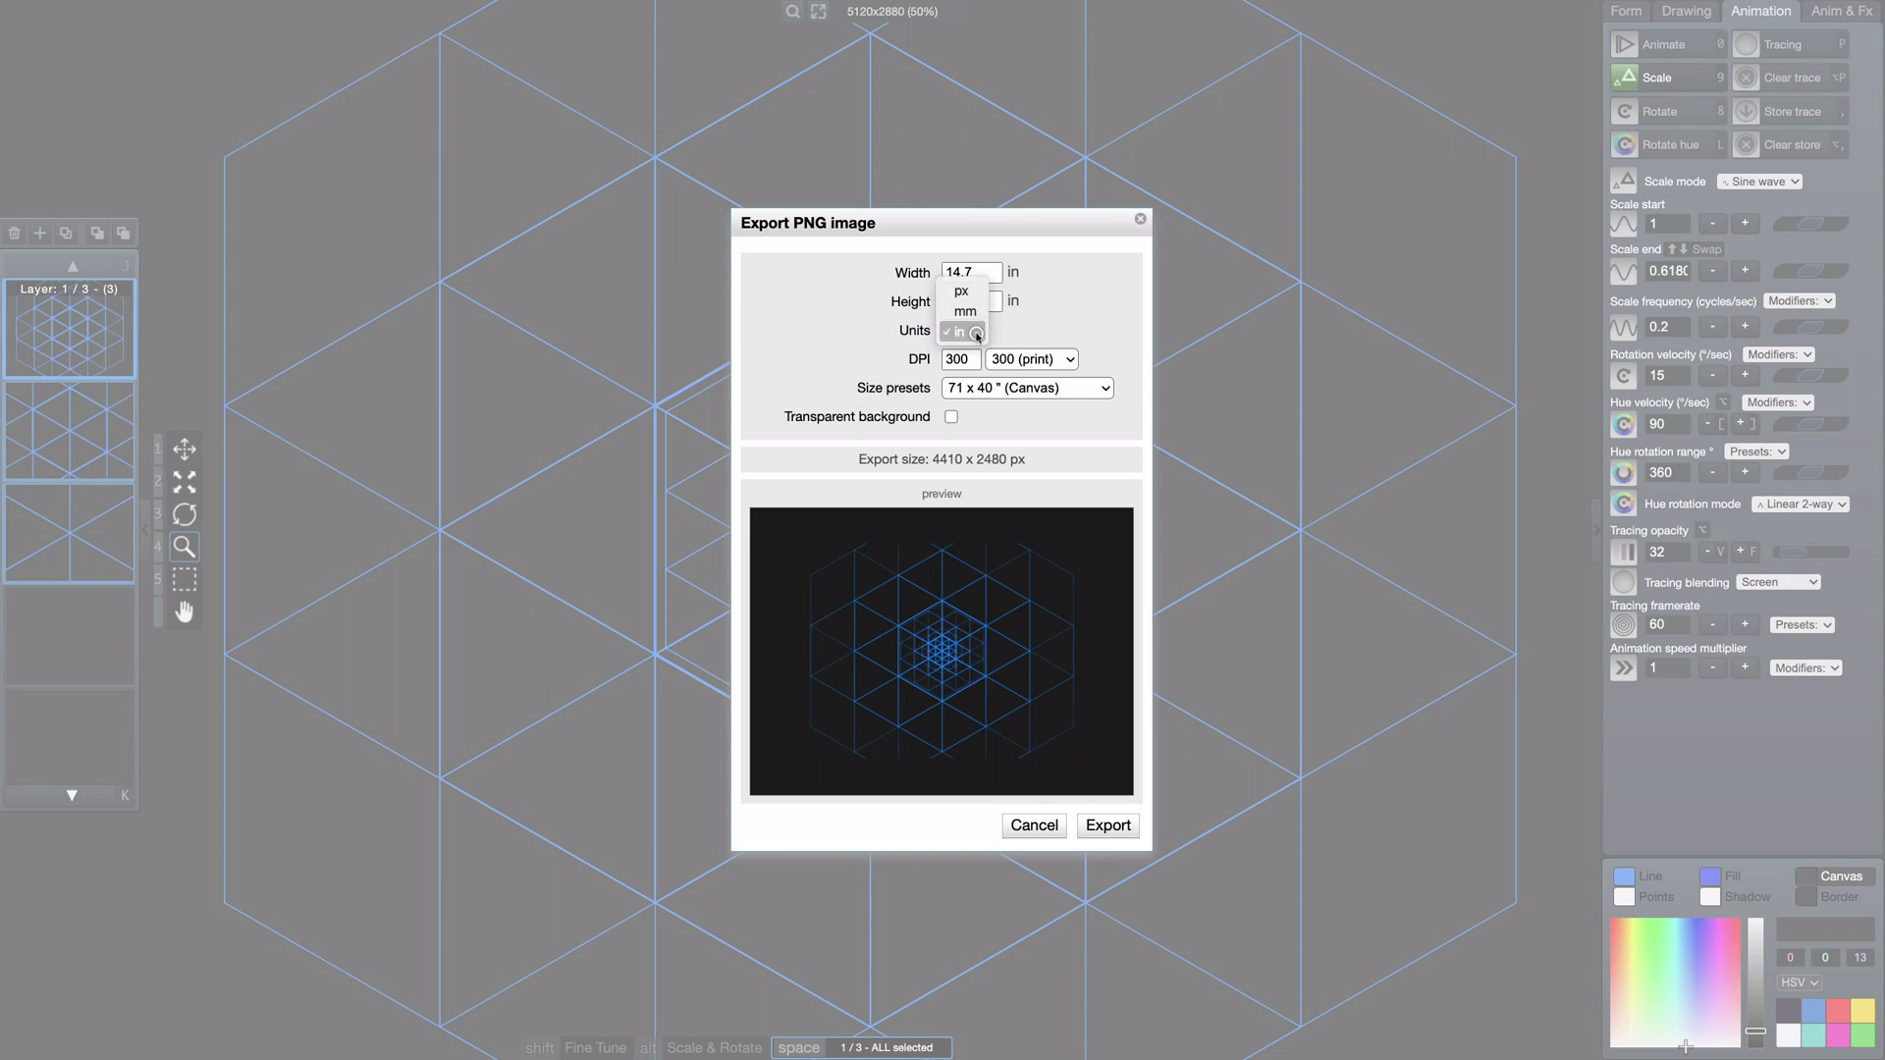
click(967, 304)
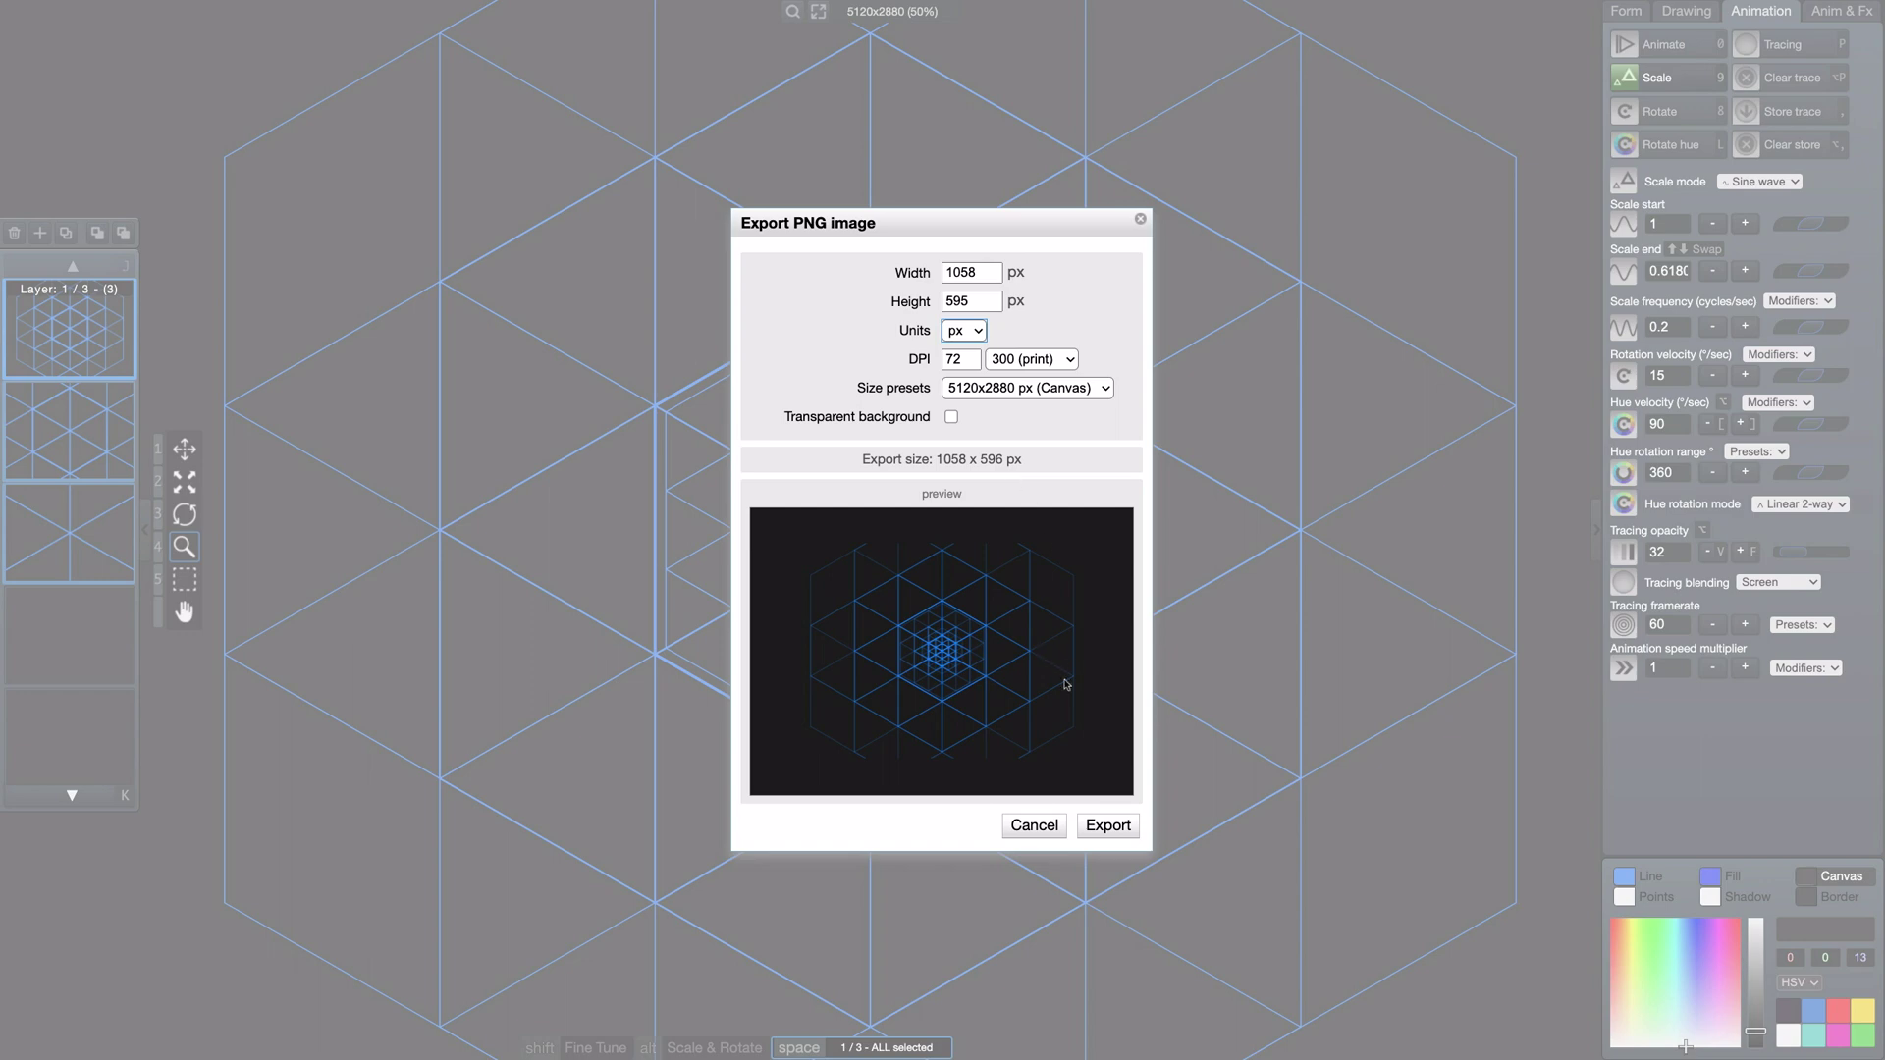
click(1035, 825)
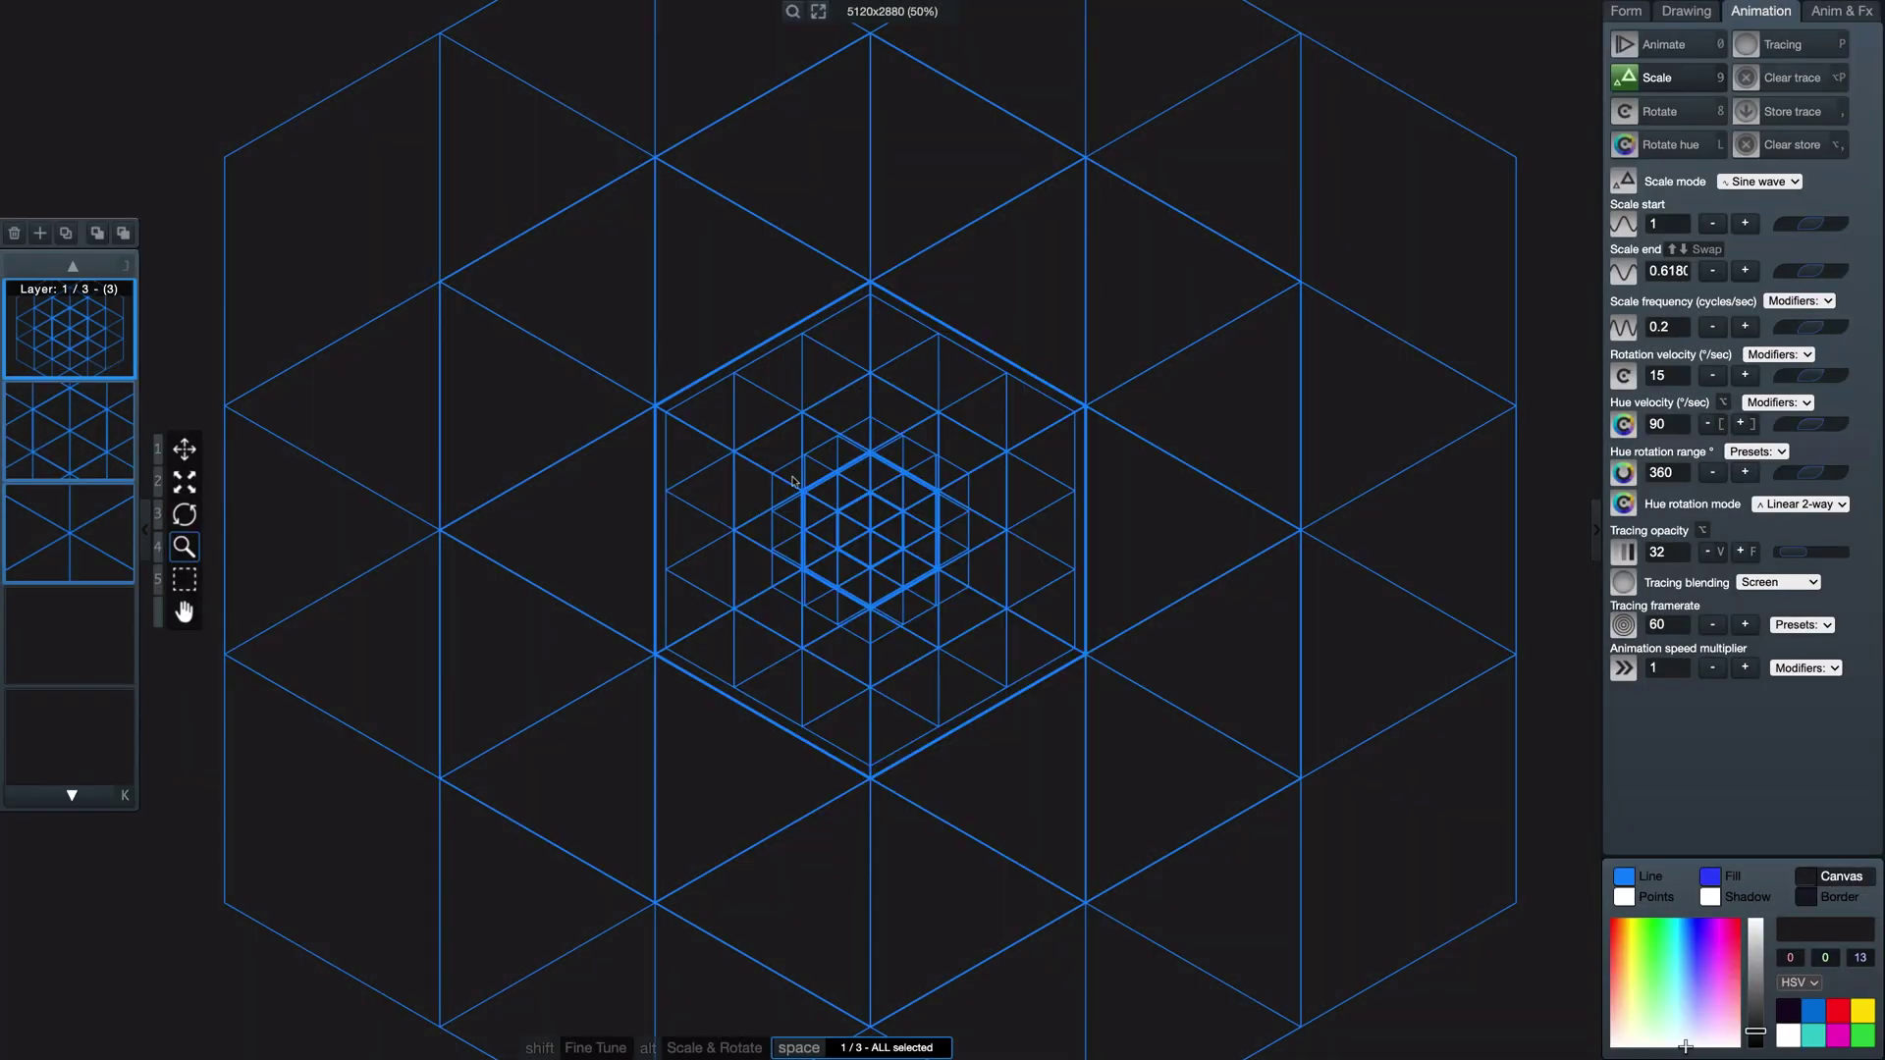
Step: Select all three layers and try Linear scale mode before restoring Sine wave
key(space)
key(space)
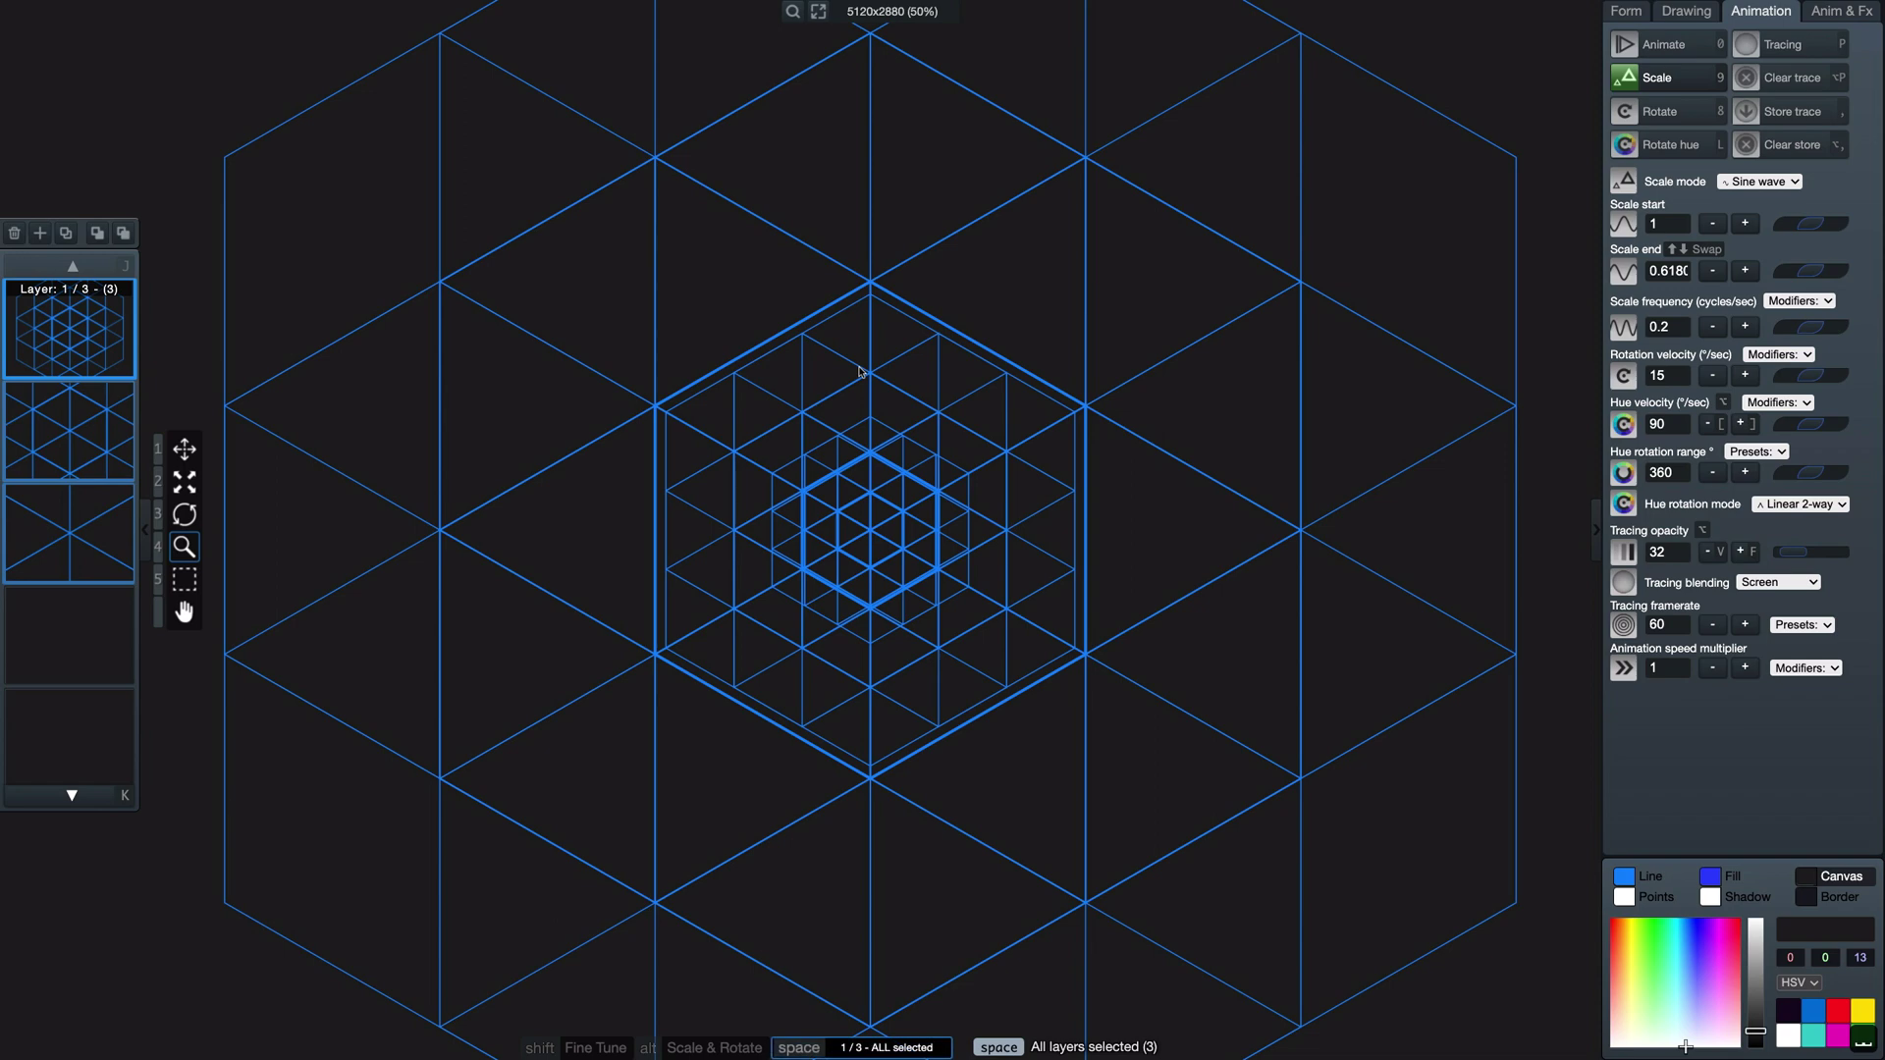
click(1753, 183)
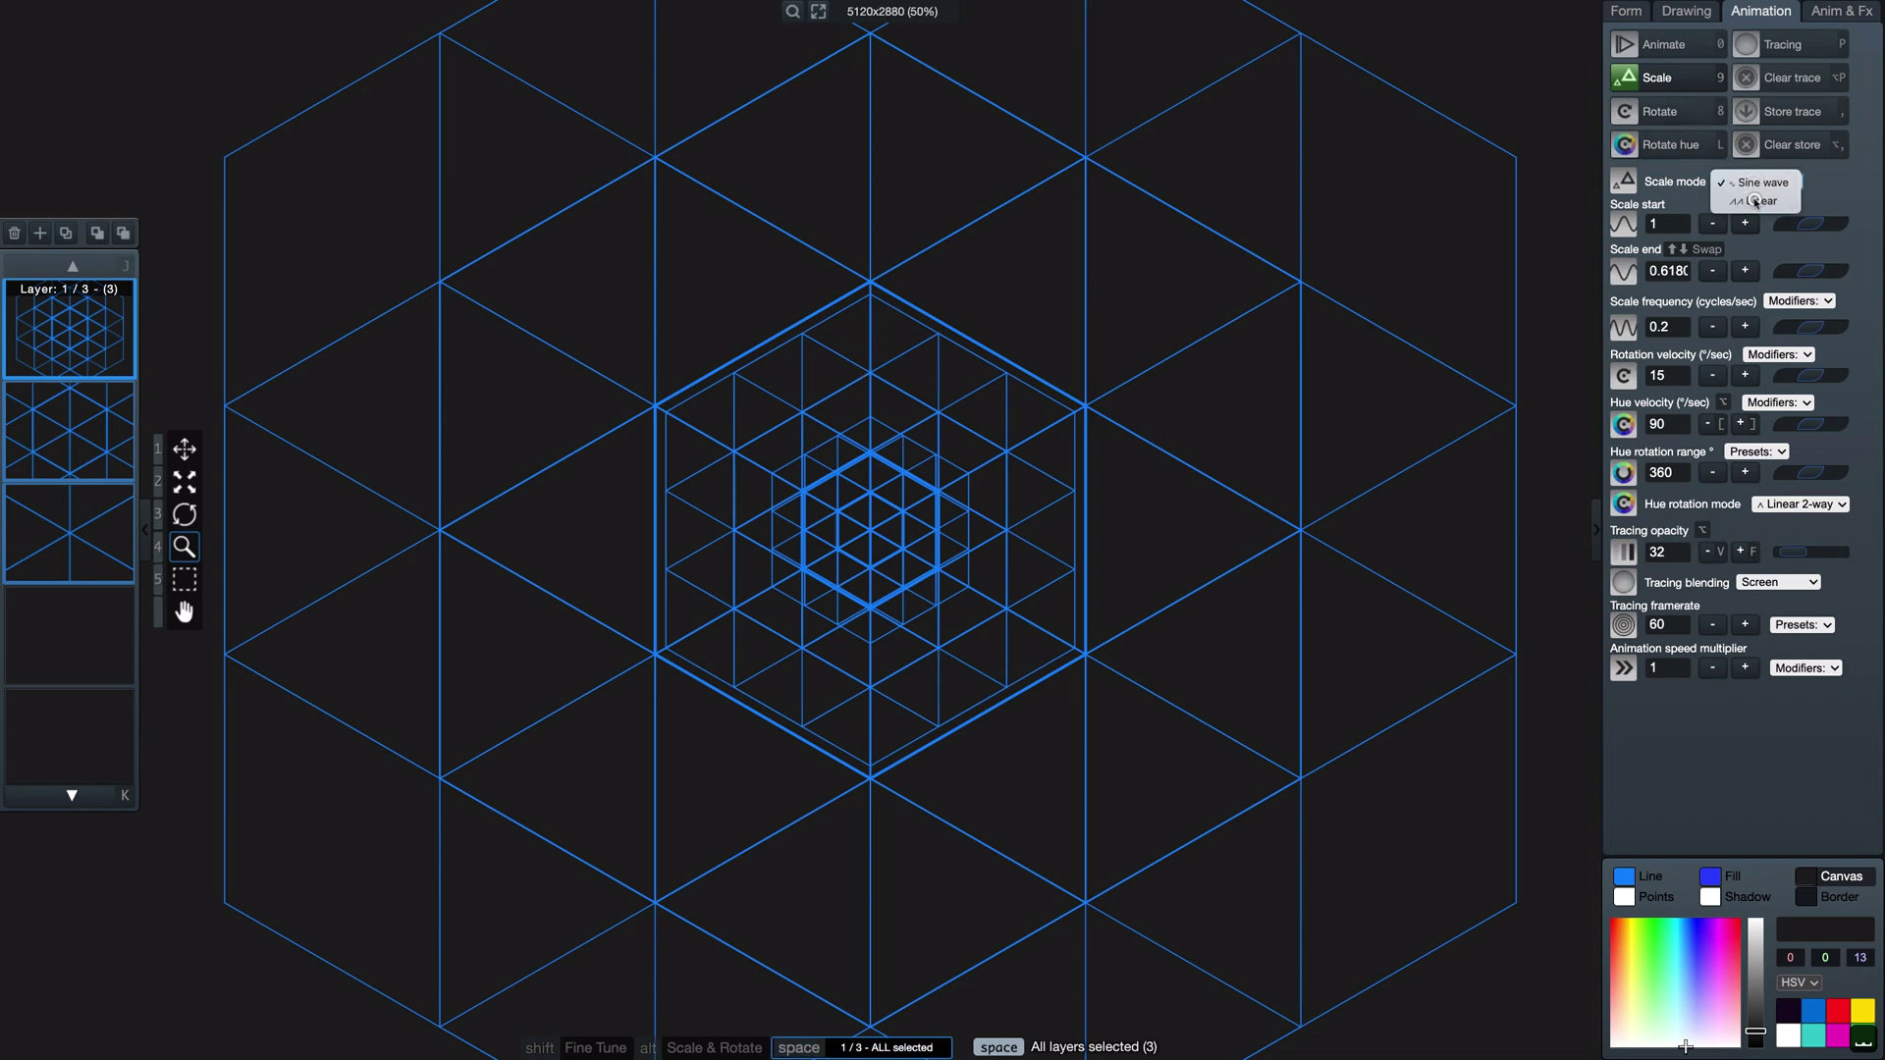
click(1755, 201)
click(1758, 181)
click(1755, 163)
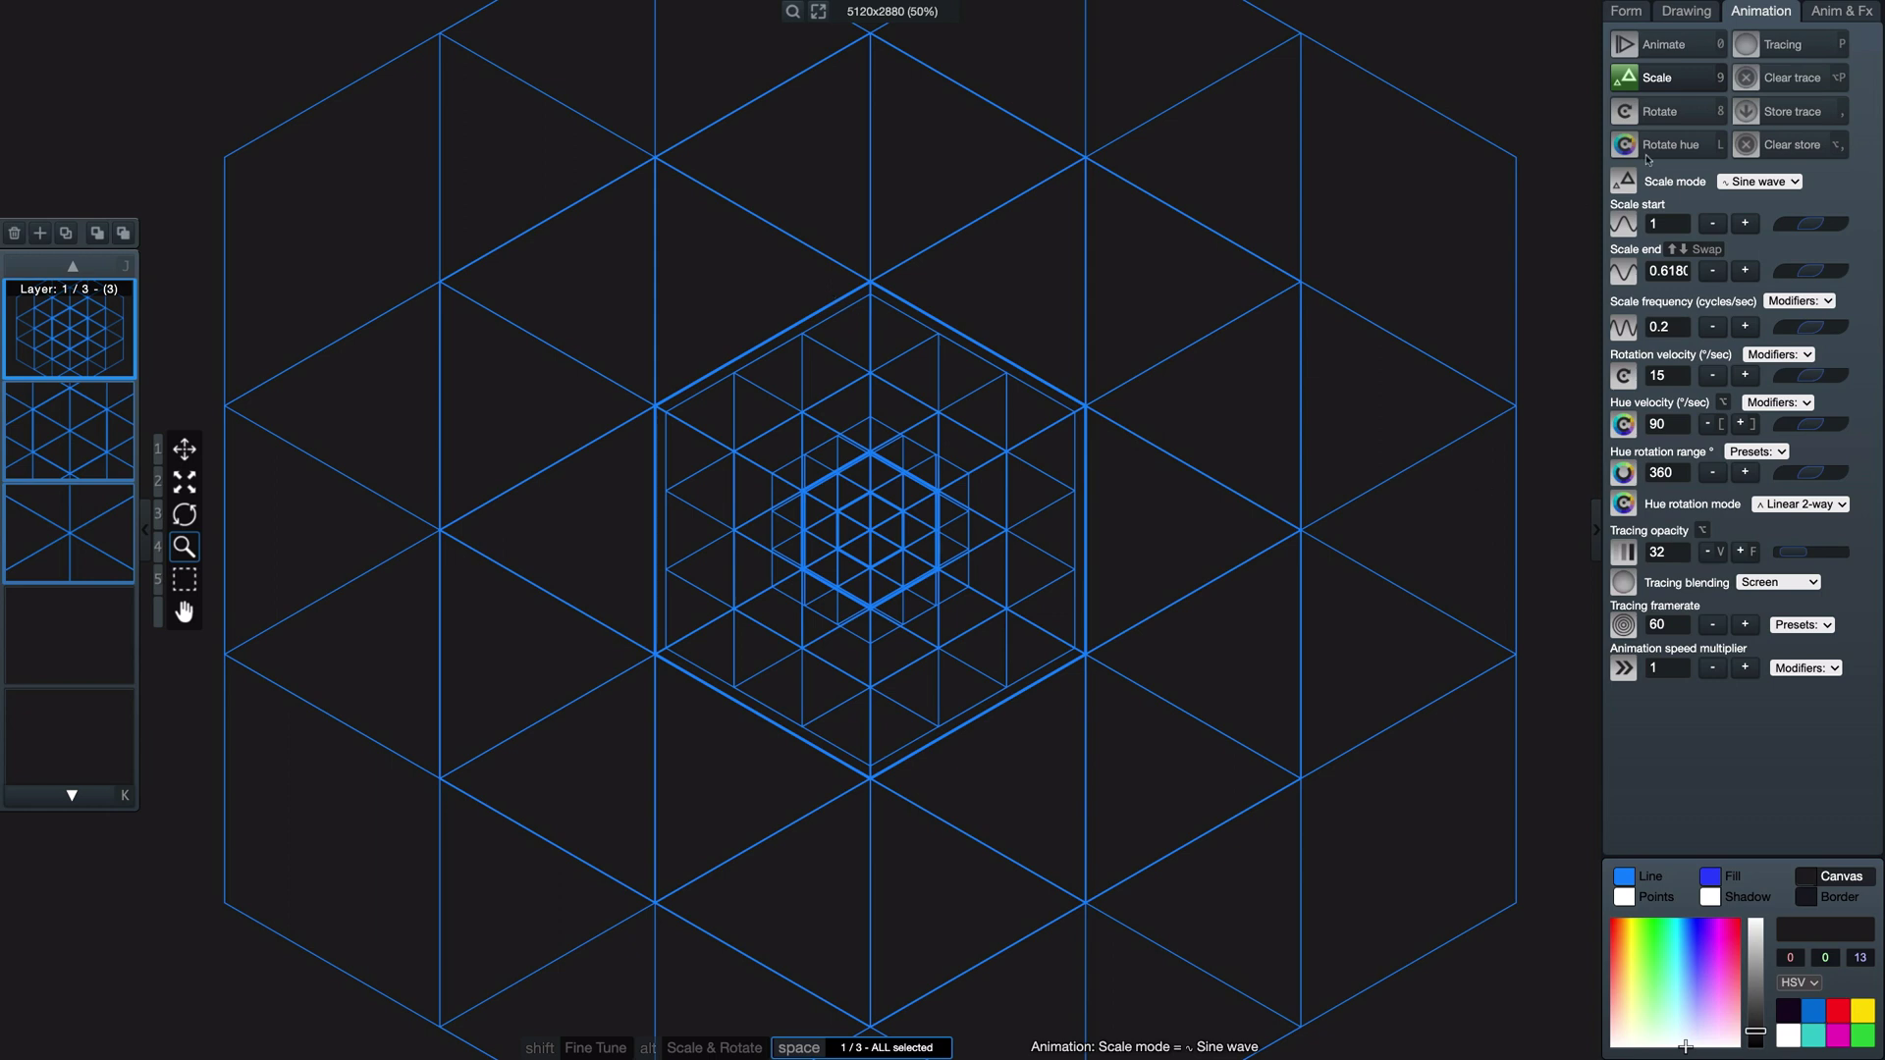
Step: Set the Animation tab's tracing blending to Lighter
click(1686, 11)
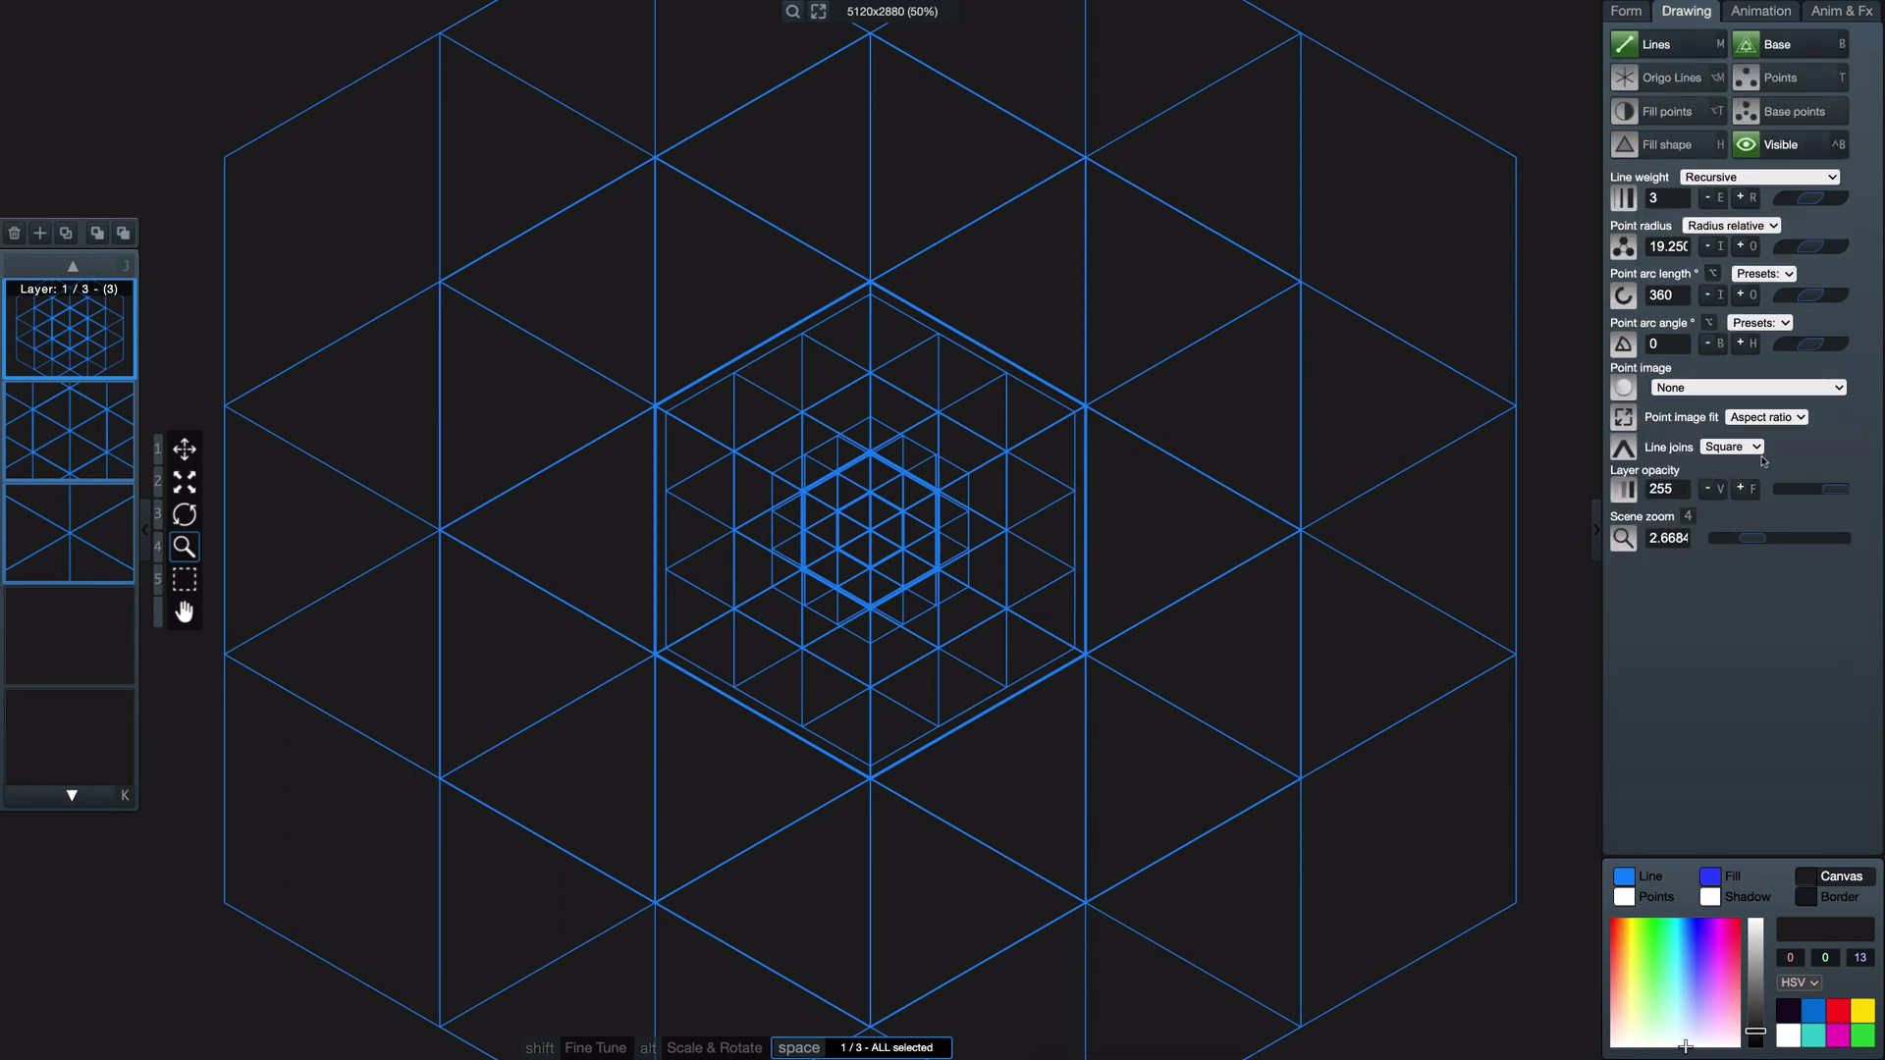
click(1761, 11)
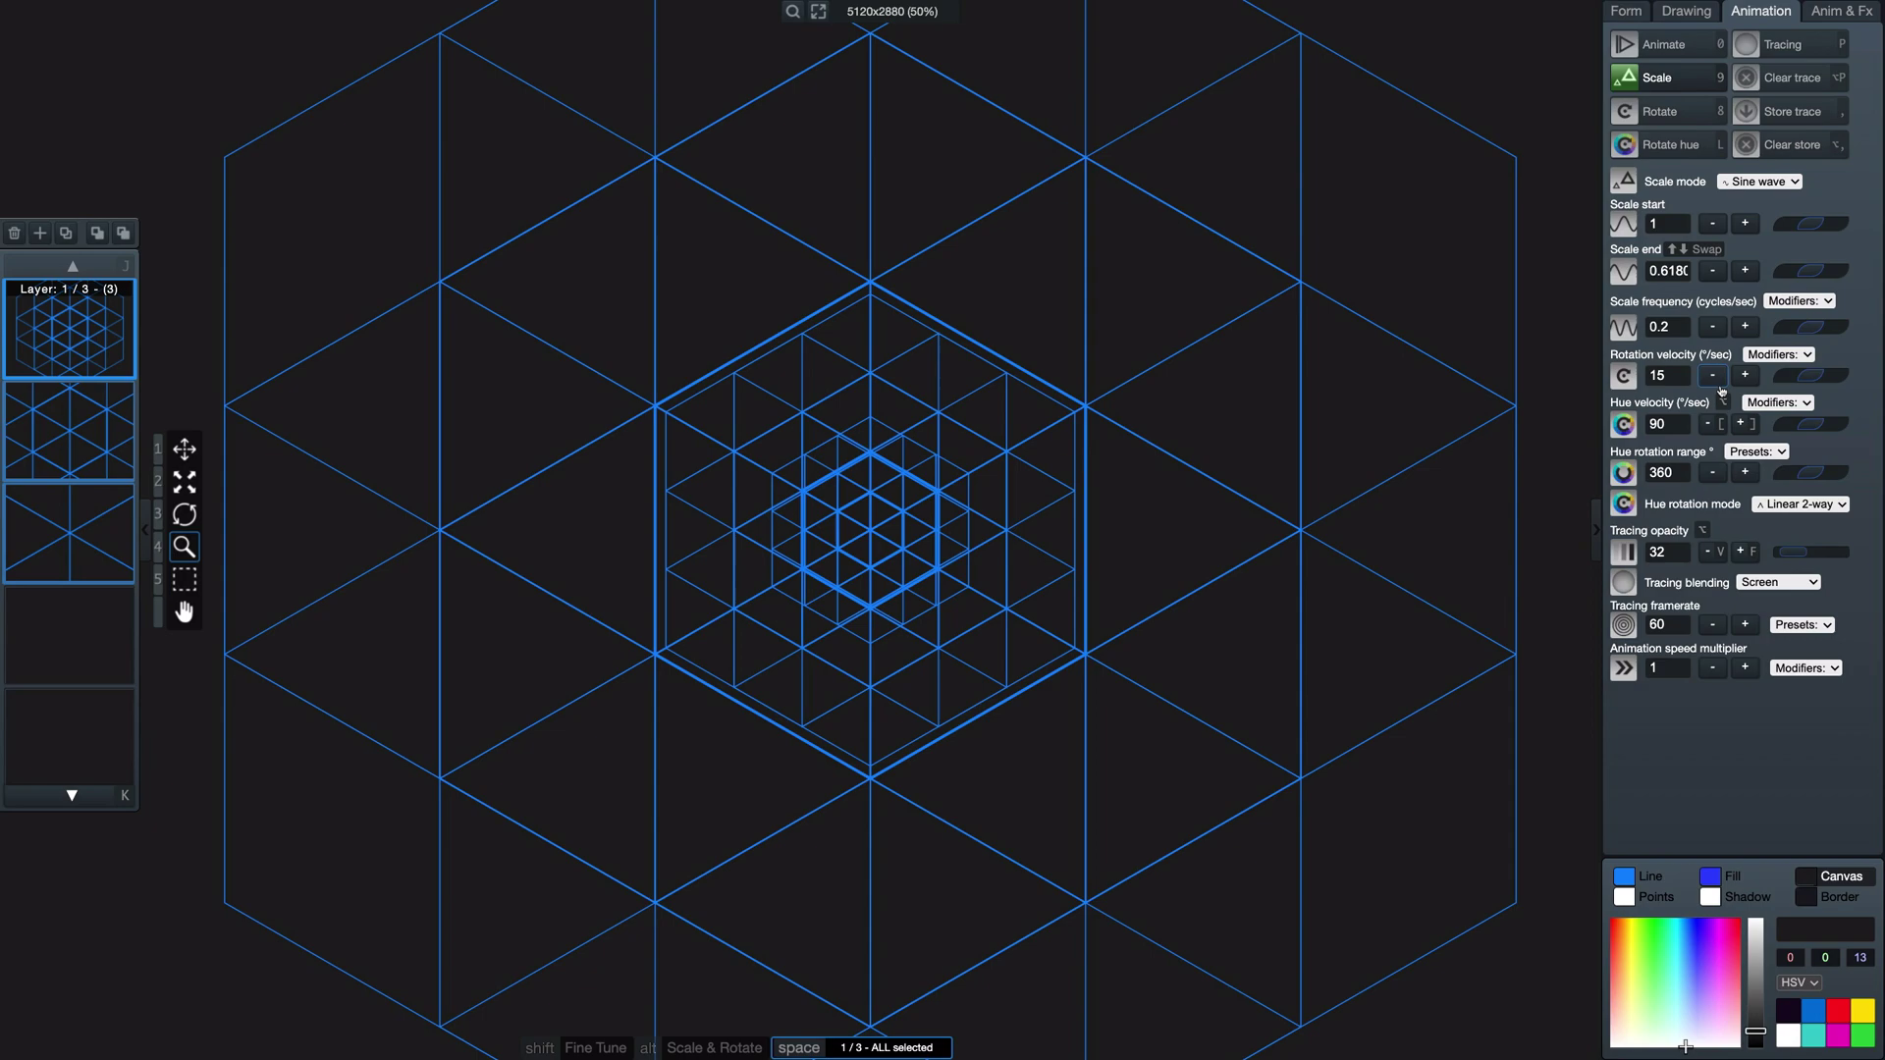
click(1804, 582)
click(1796, 599)
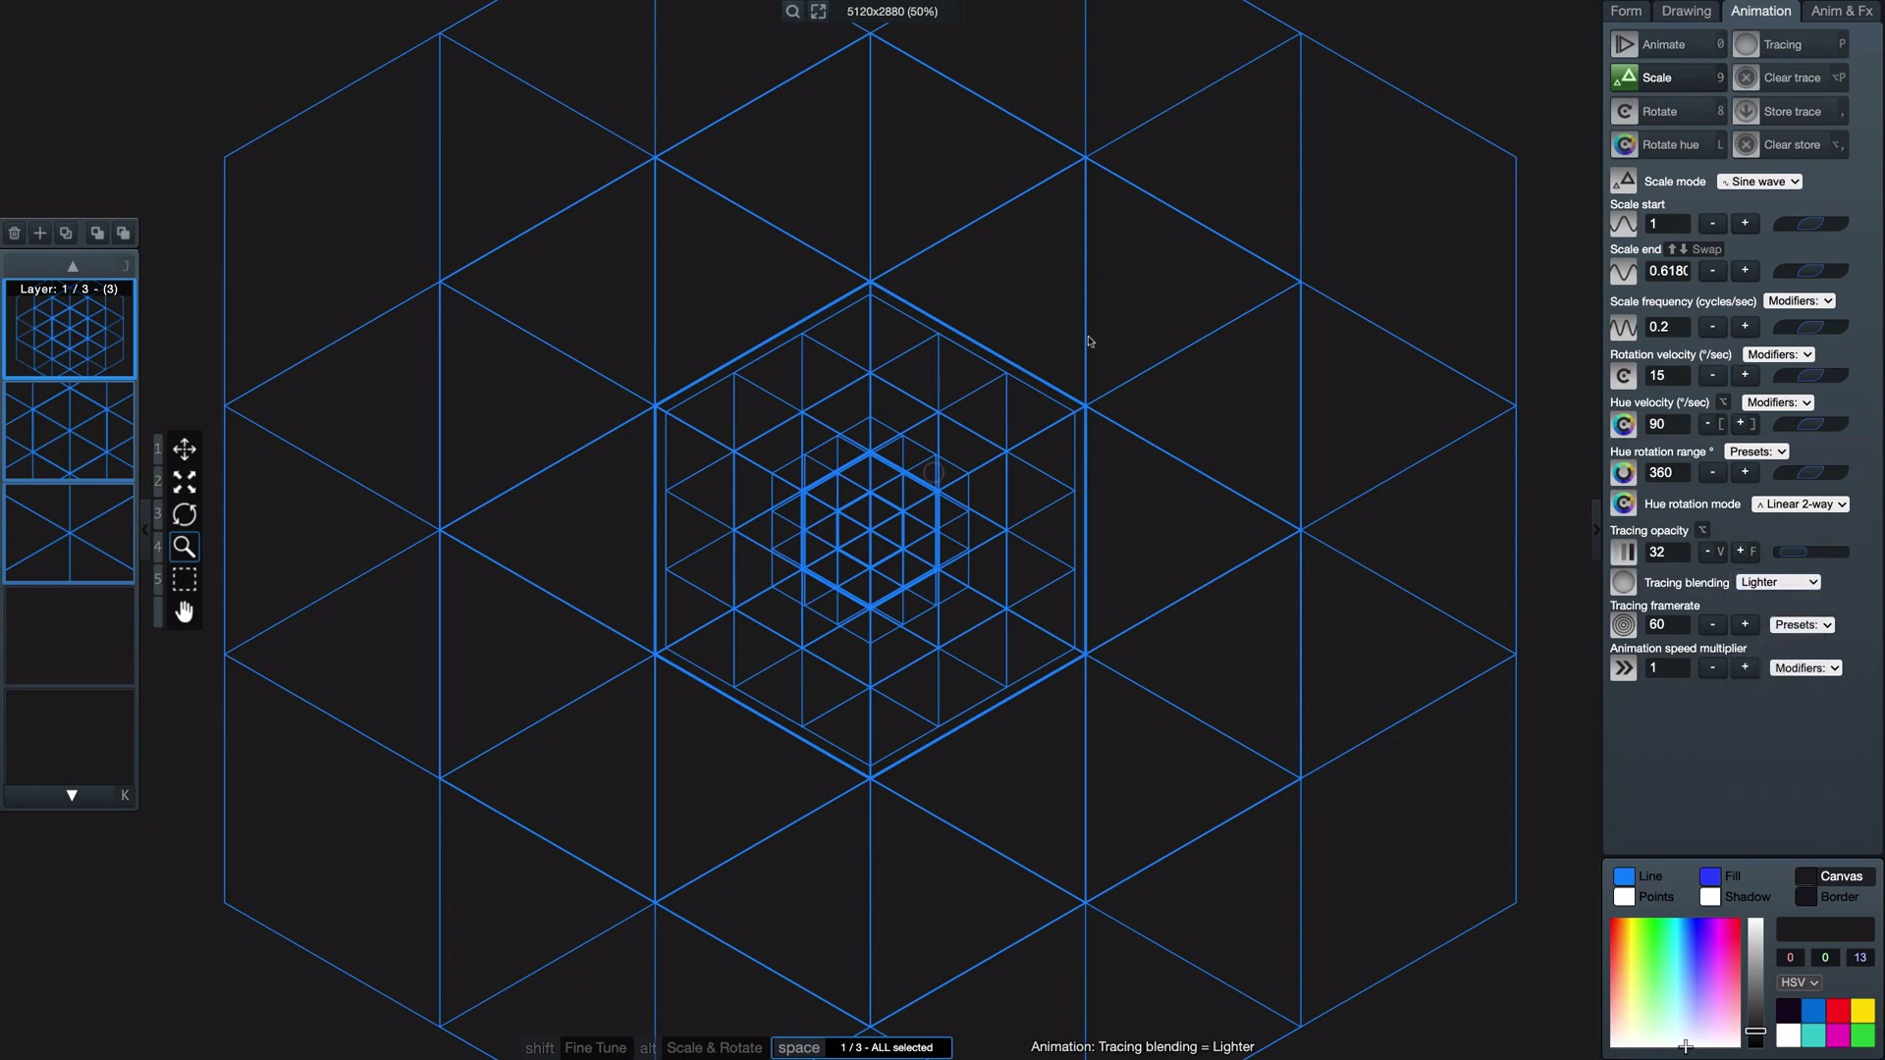
Step: Run the animation with tracing on, then clear the traced trails
key(0)
key(p)
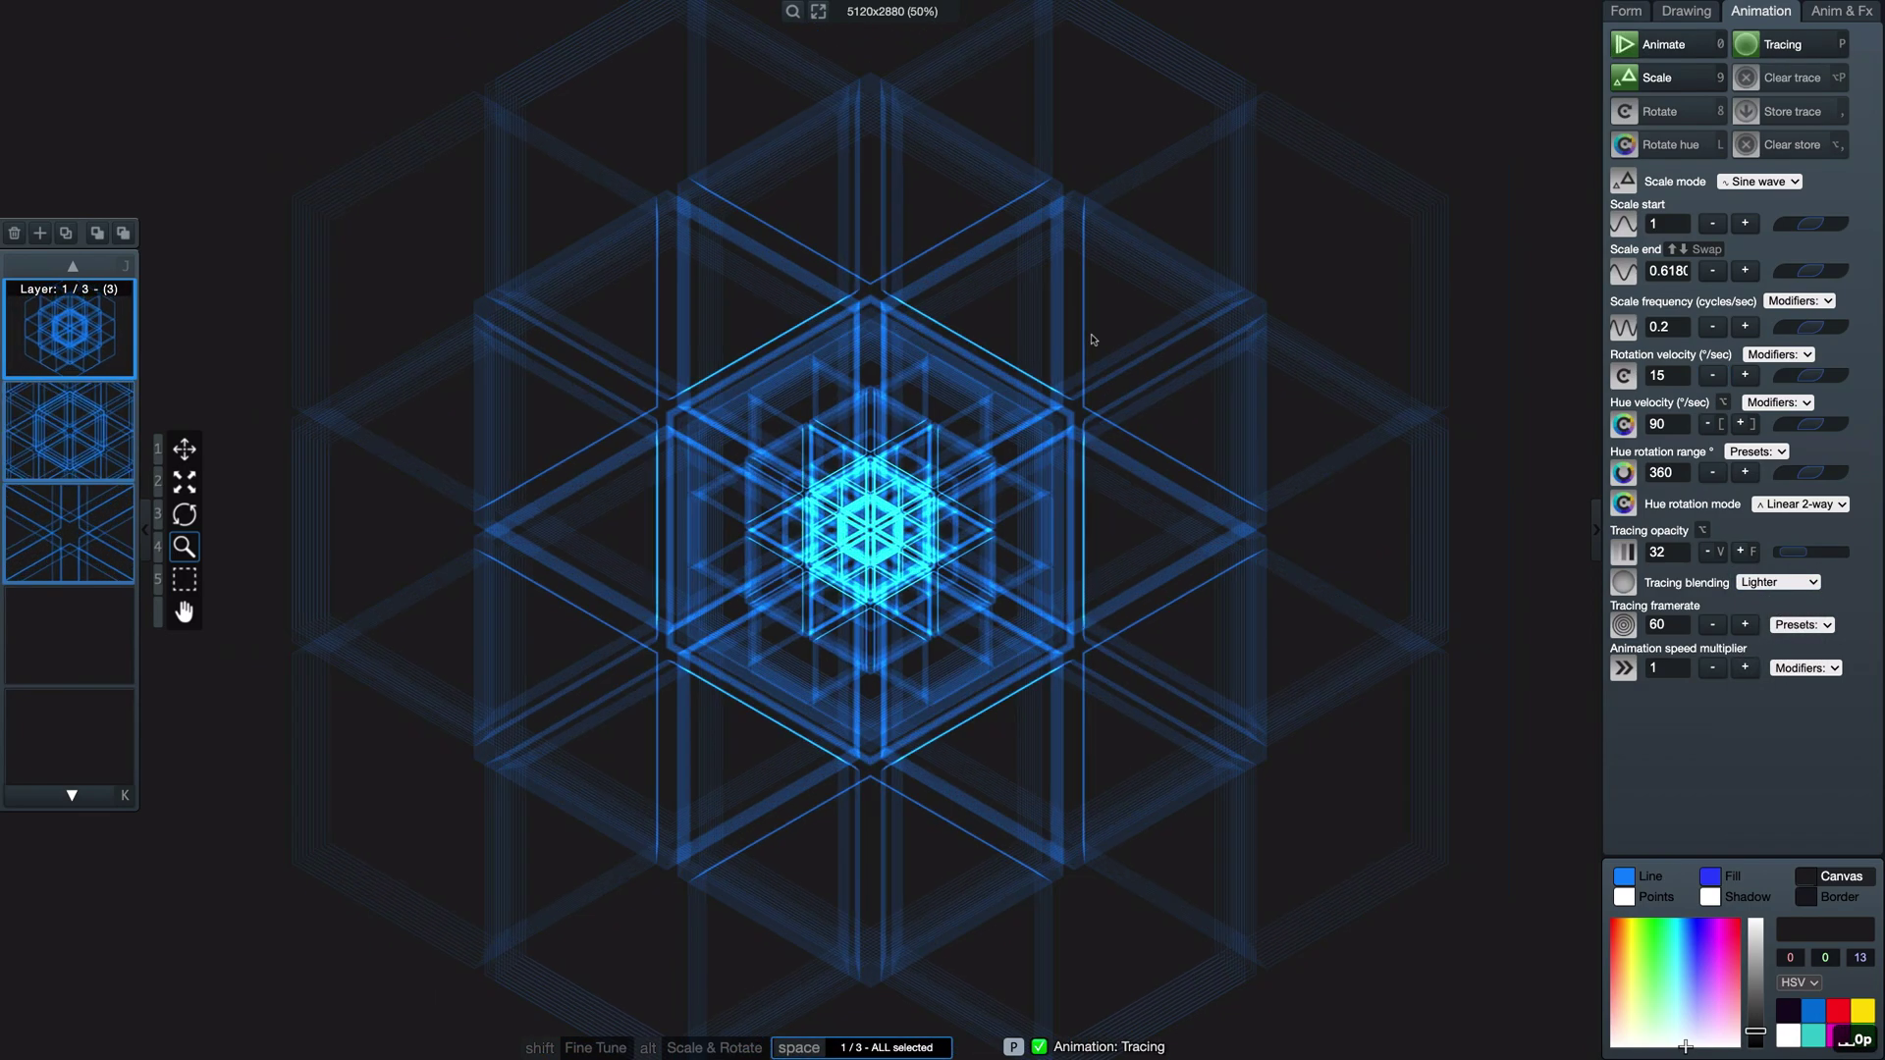
key(0)
key(alt+p)
key(x)
key(x)
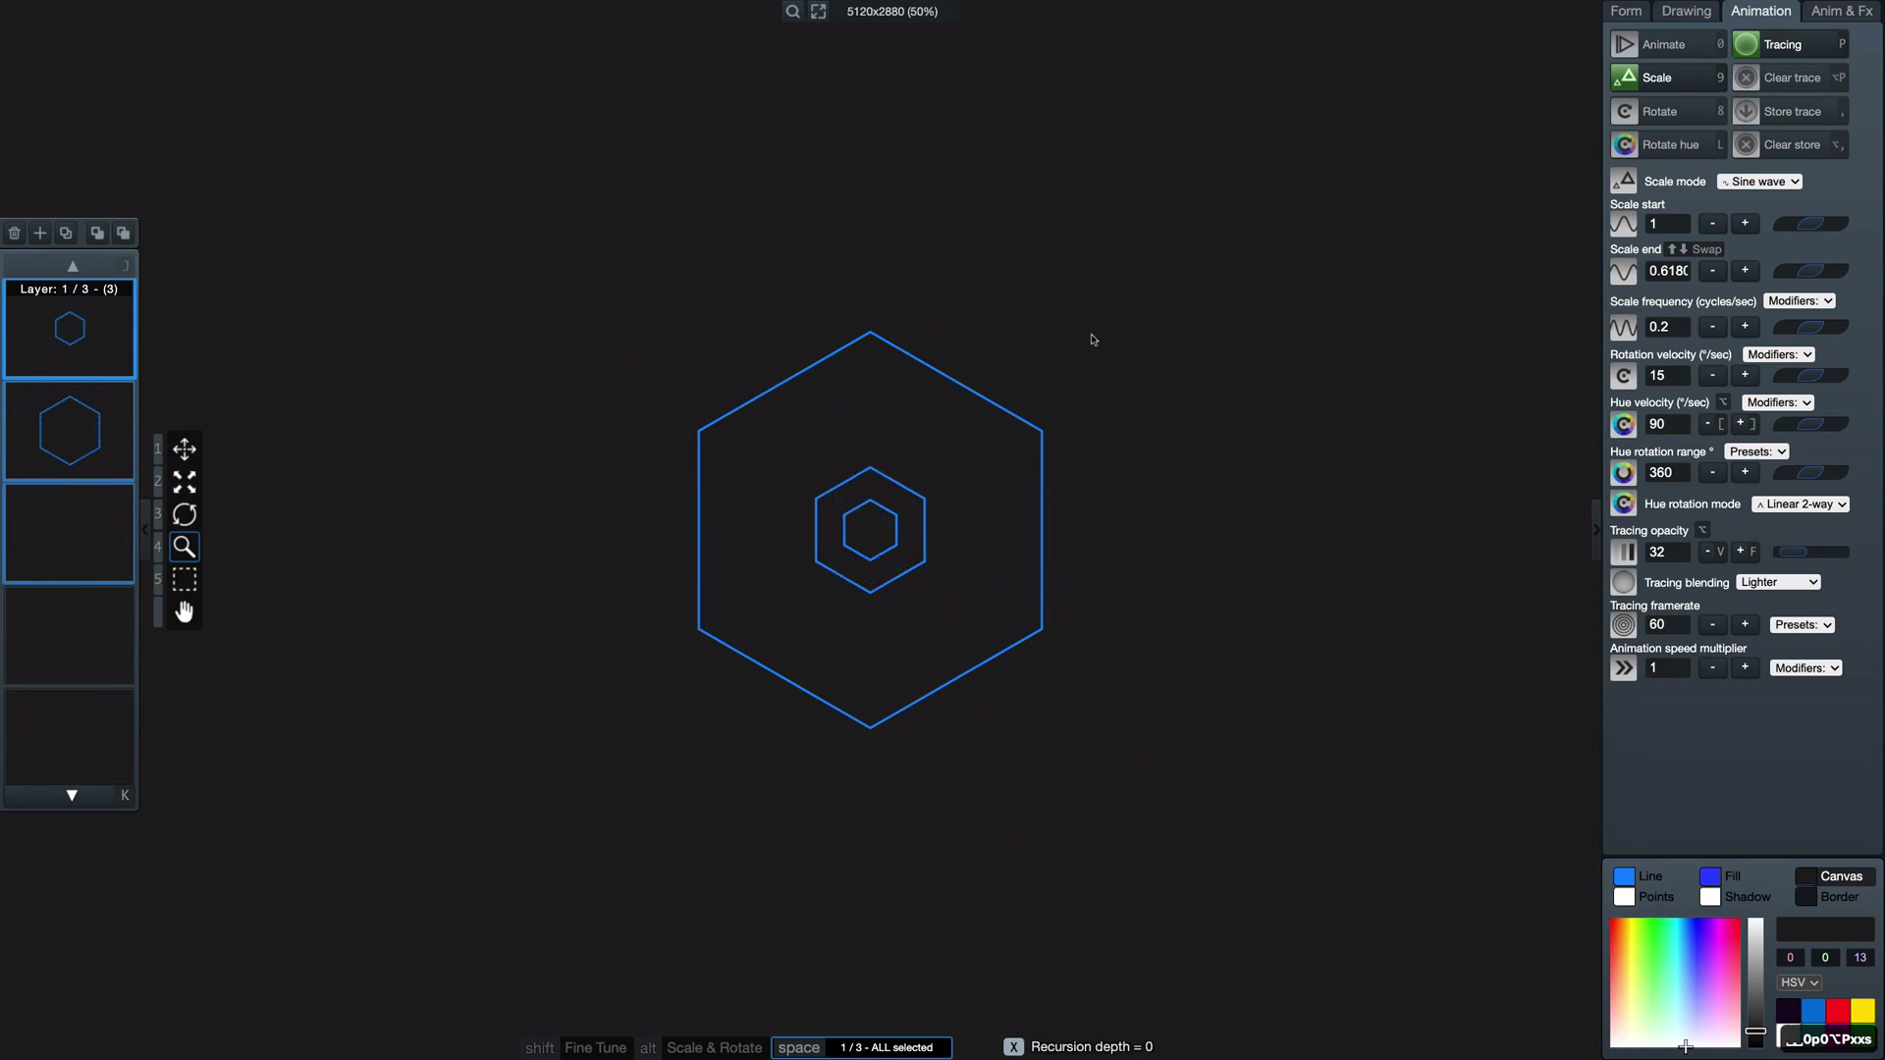
key(s)
key(0)
key(p)
key(alt+p)
Step: Lower tracing opacity to 18, turn the hexagons into nested diamonds and trace them
key(alt+v)
key(alt+v)
key(alt+v)
key(alt+v)
key(alt+v)
key(alt+v)
key(alt+v)
key(alt+v)
key(alt+v)
key(alt+v)
key(alt+v)
key(alt+v)
key(alt+v)
key(alt+v)
key(alt+v)
key(alt+v)
key(alt+v)
key(alt+v)
key(alt+v)
key(alt+v)
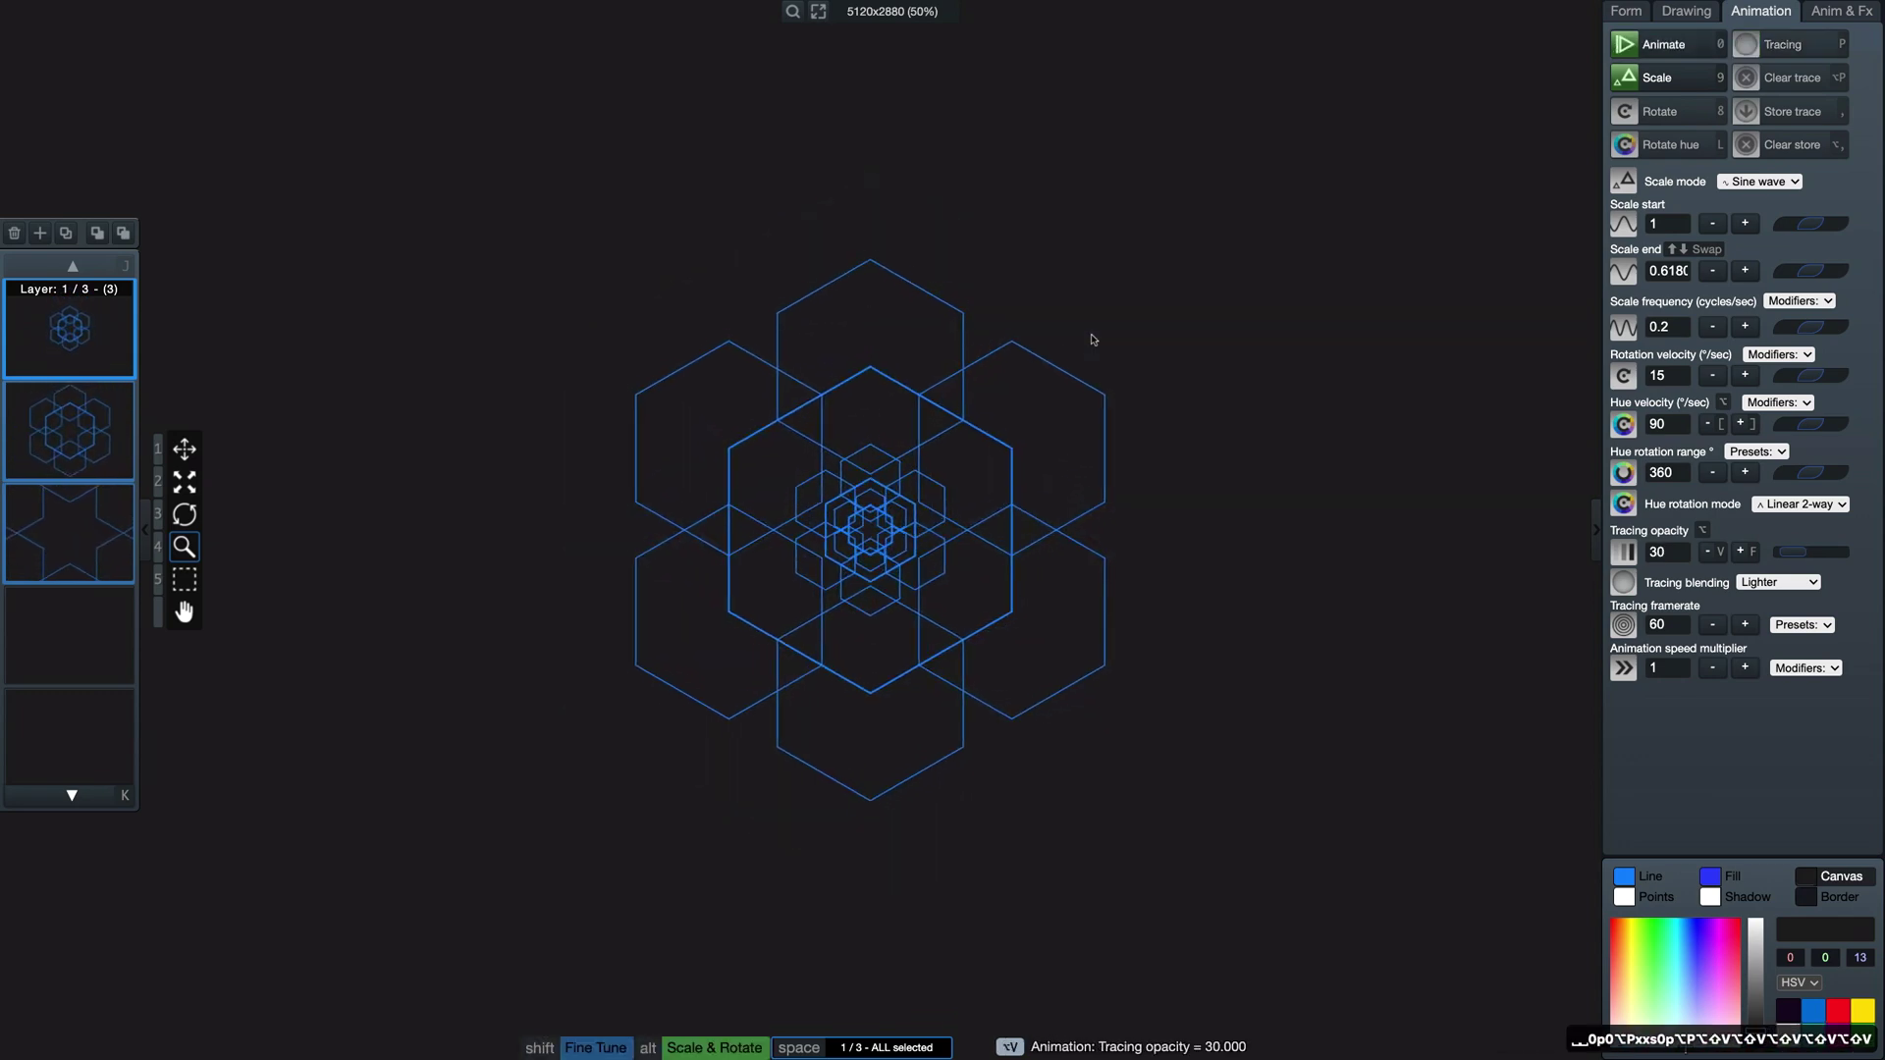
key(alt+f)
key(alt+f)
key(alt+f)
key(alt+f)
key(alt+f)
key(alt+f)
key(x)
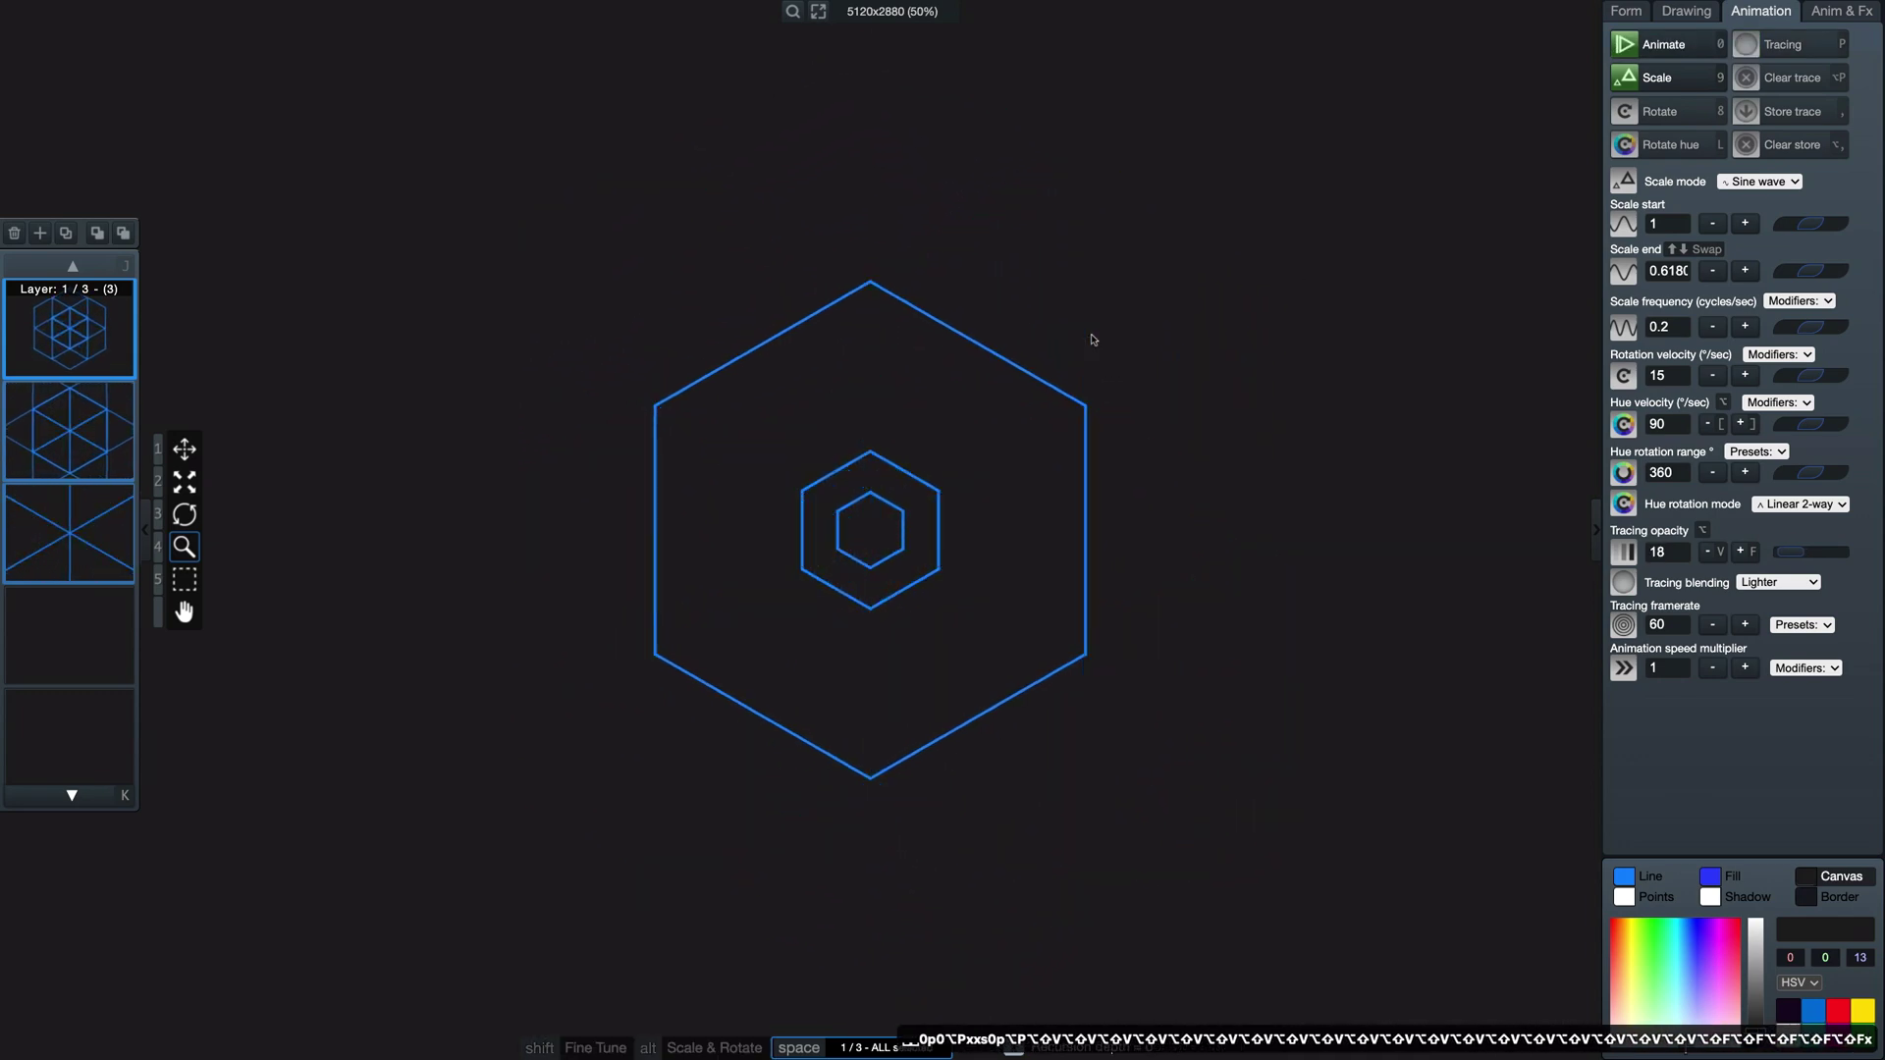
key(s)
key(Down)
key(Down)
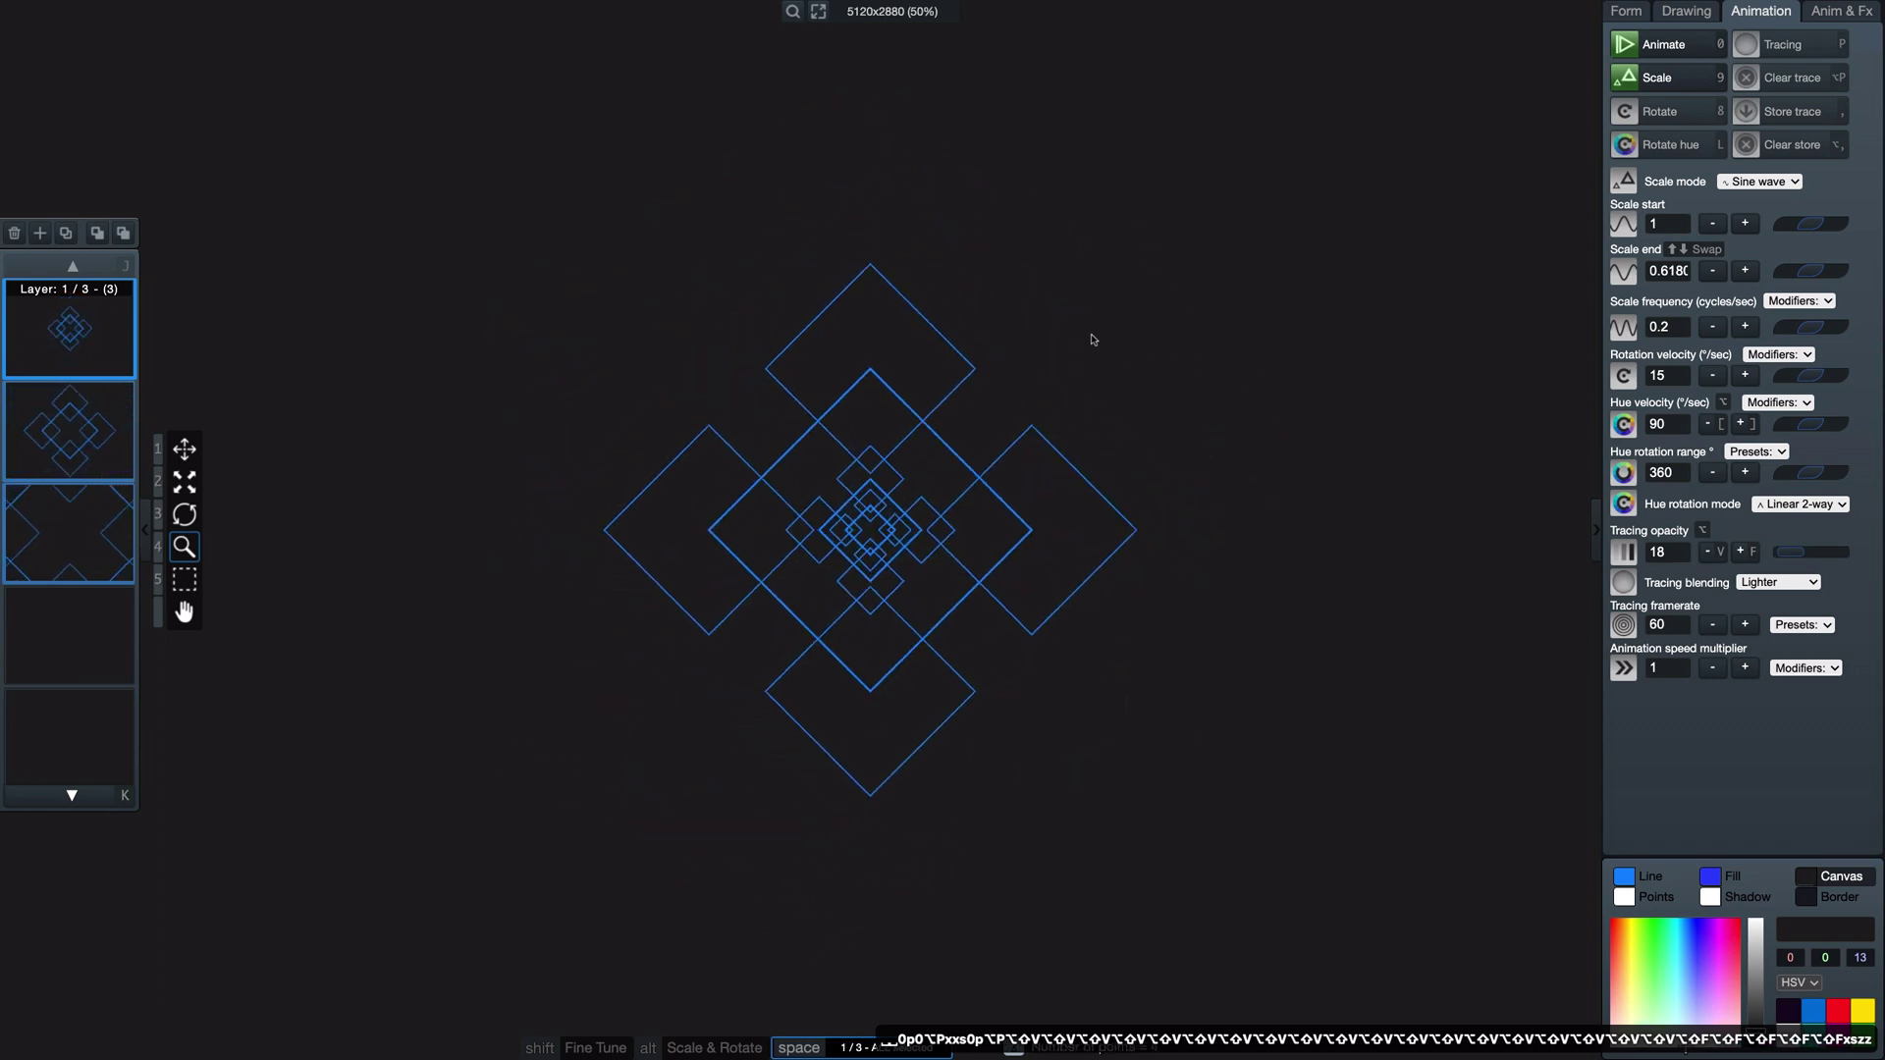
key(p)
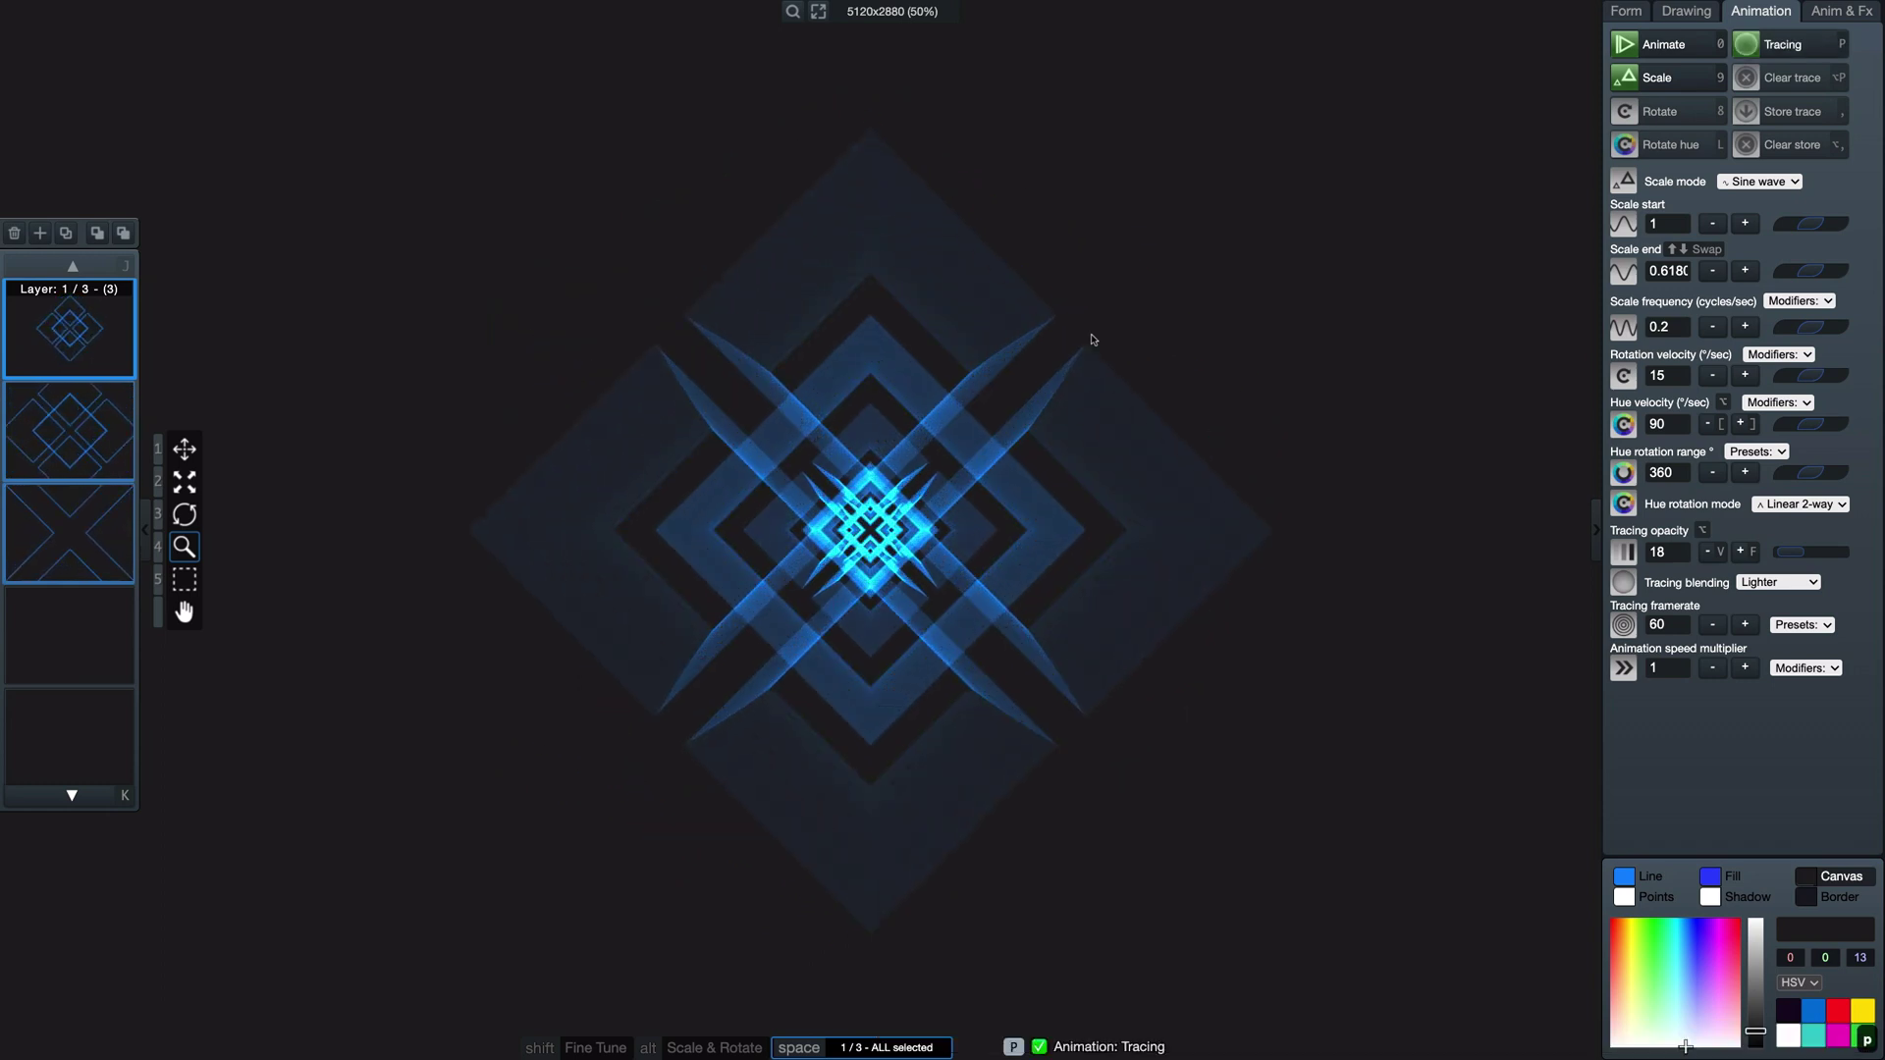
key(0)
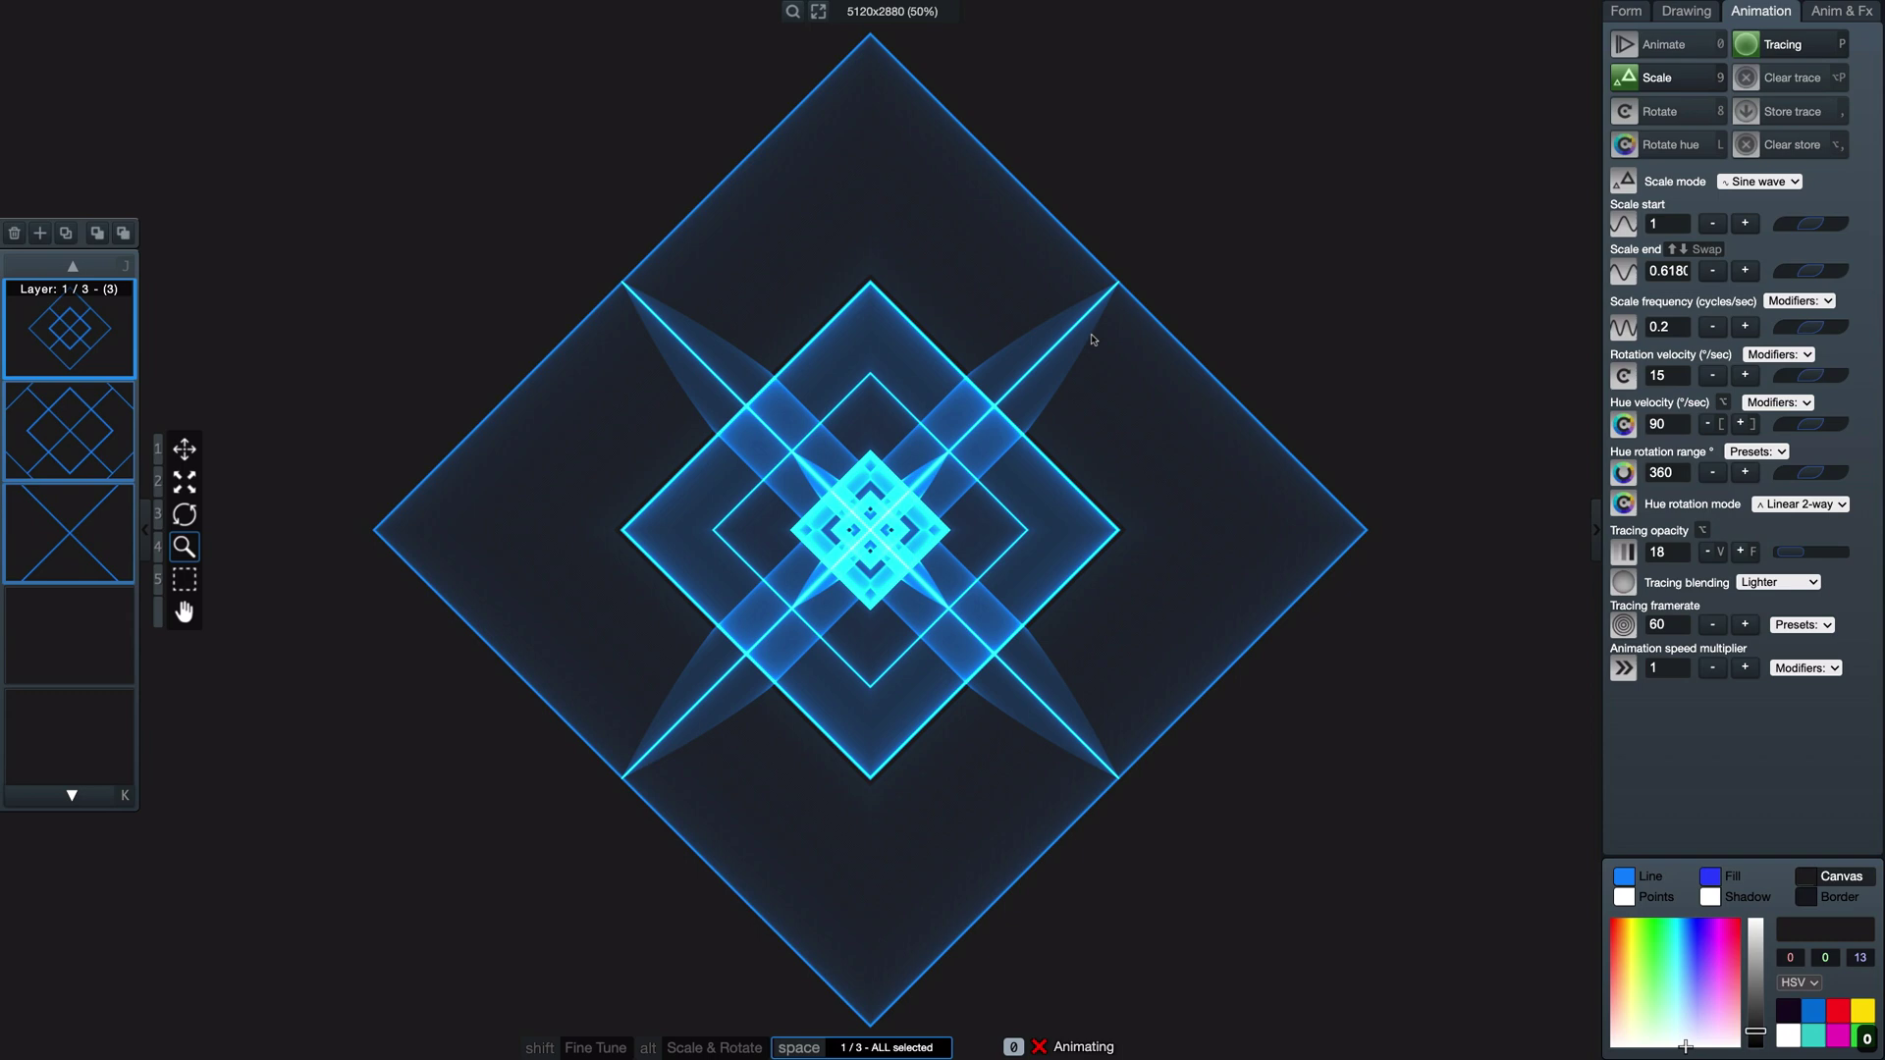
key(alt+p)
Step: Set line weight to 1.500 while re-running the animation to build a glowing cyan diamond trace
key(shift+e)
key(shift+e)
key(shift+e)
key(shift+e)
key(shift+e)
key(shift+e)
key(shift+e)
key(shift+e)
key(shift+e)
key(shift+e)
key(shift+e)
key(shift+e)
key(shift+e)
key(shift+e)
key(shift+e)
key(shift+e)
key(shift+e)
key(shift+e)
key(shift+e)
key(shift+e)
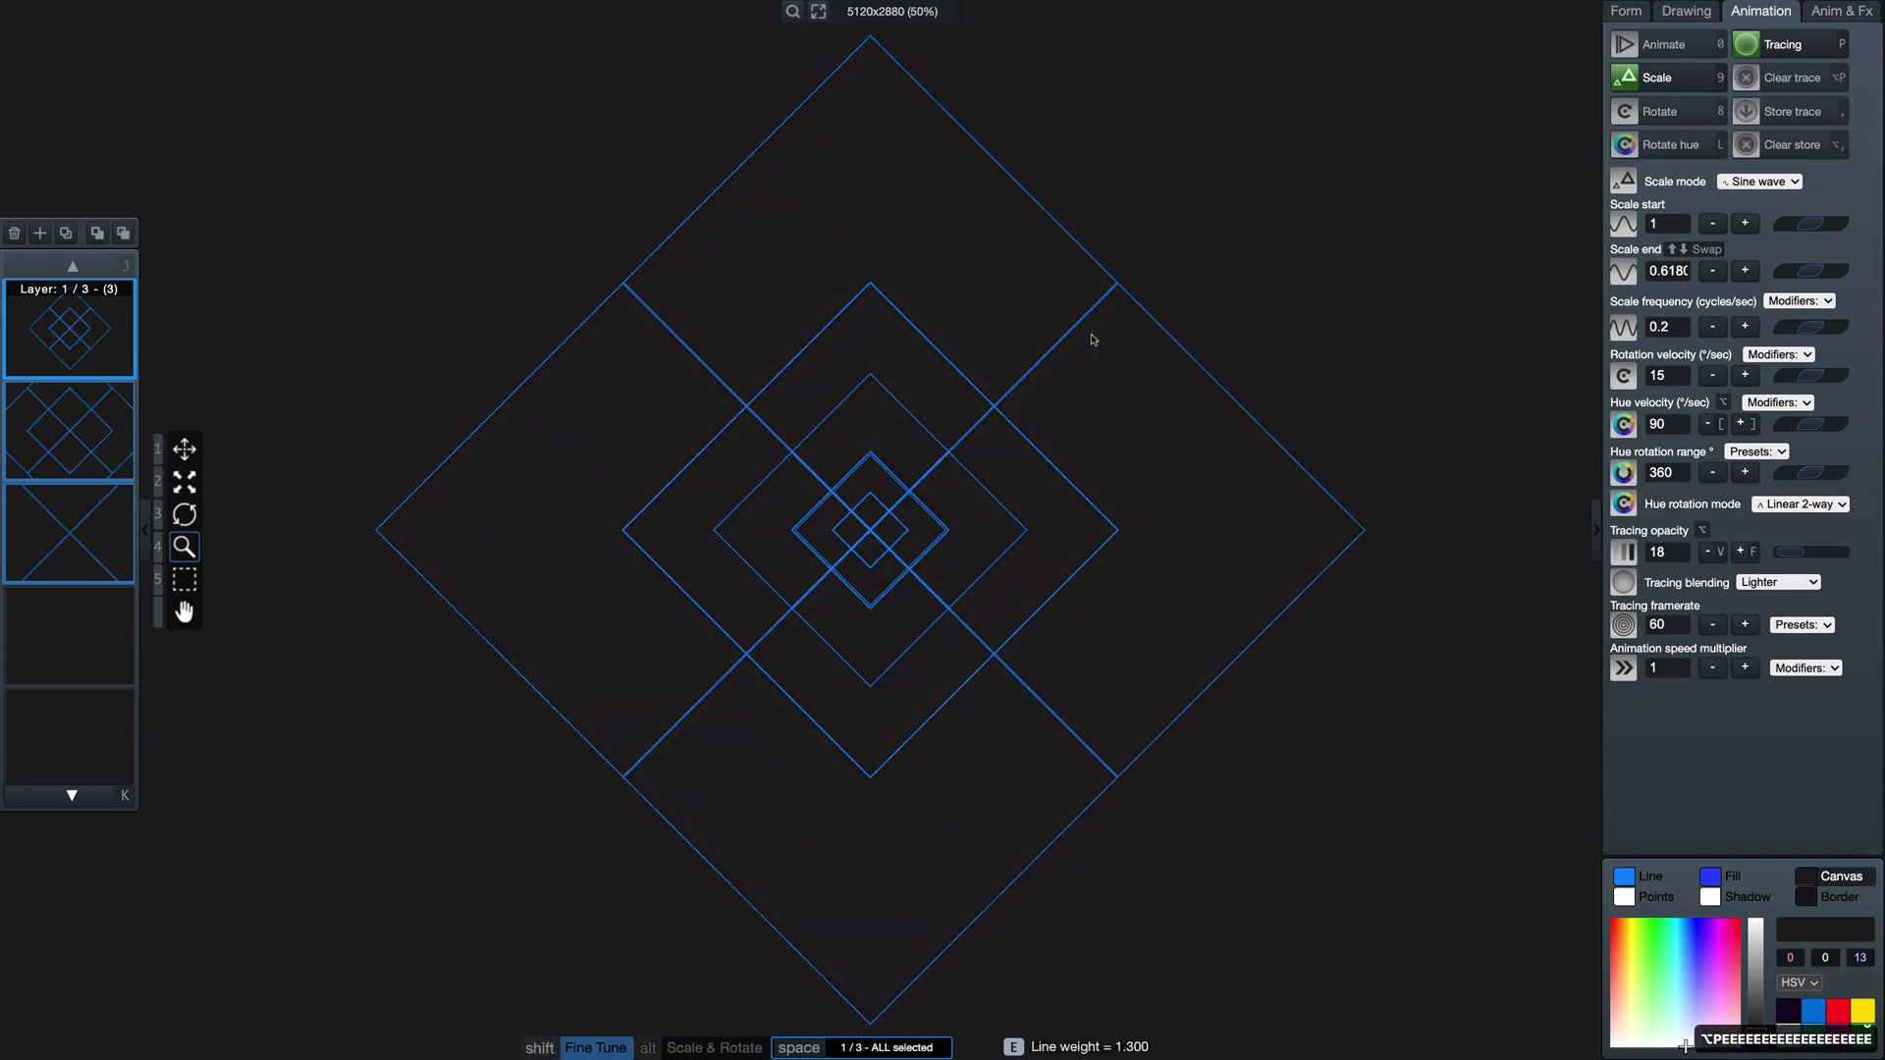
key(0)
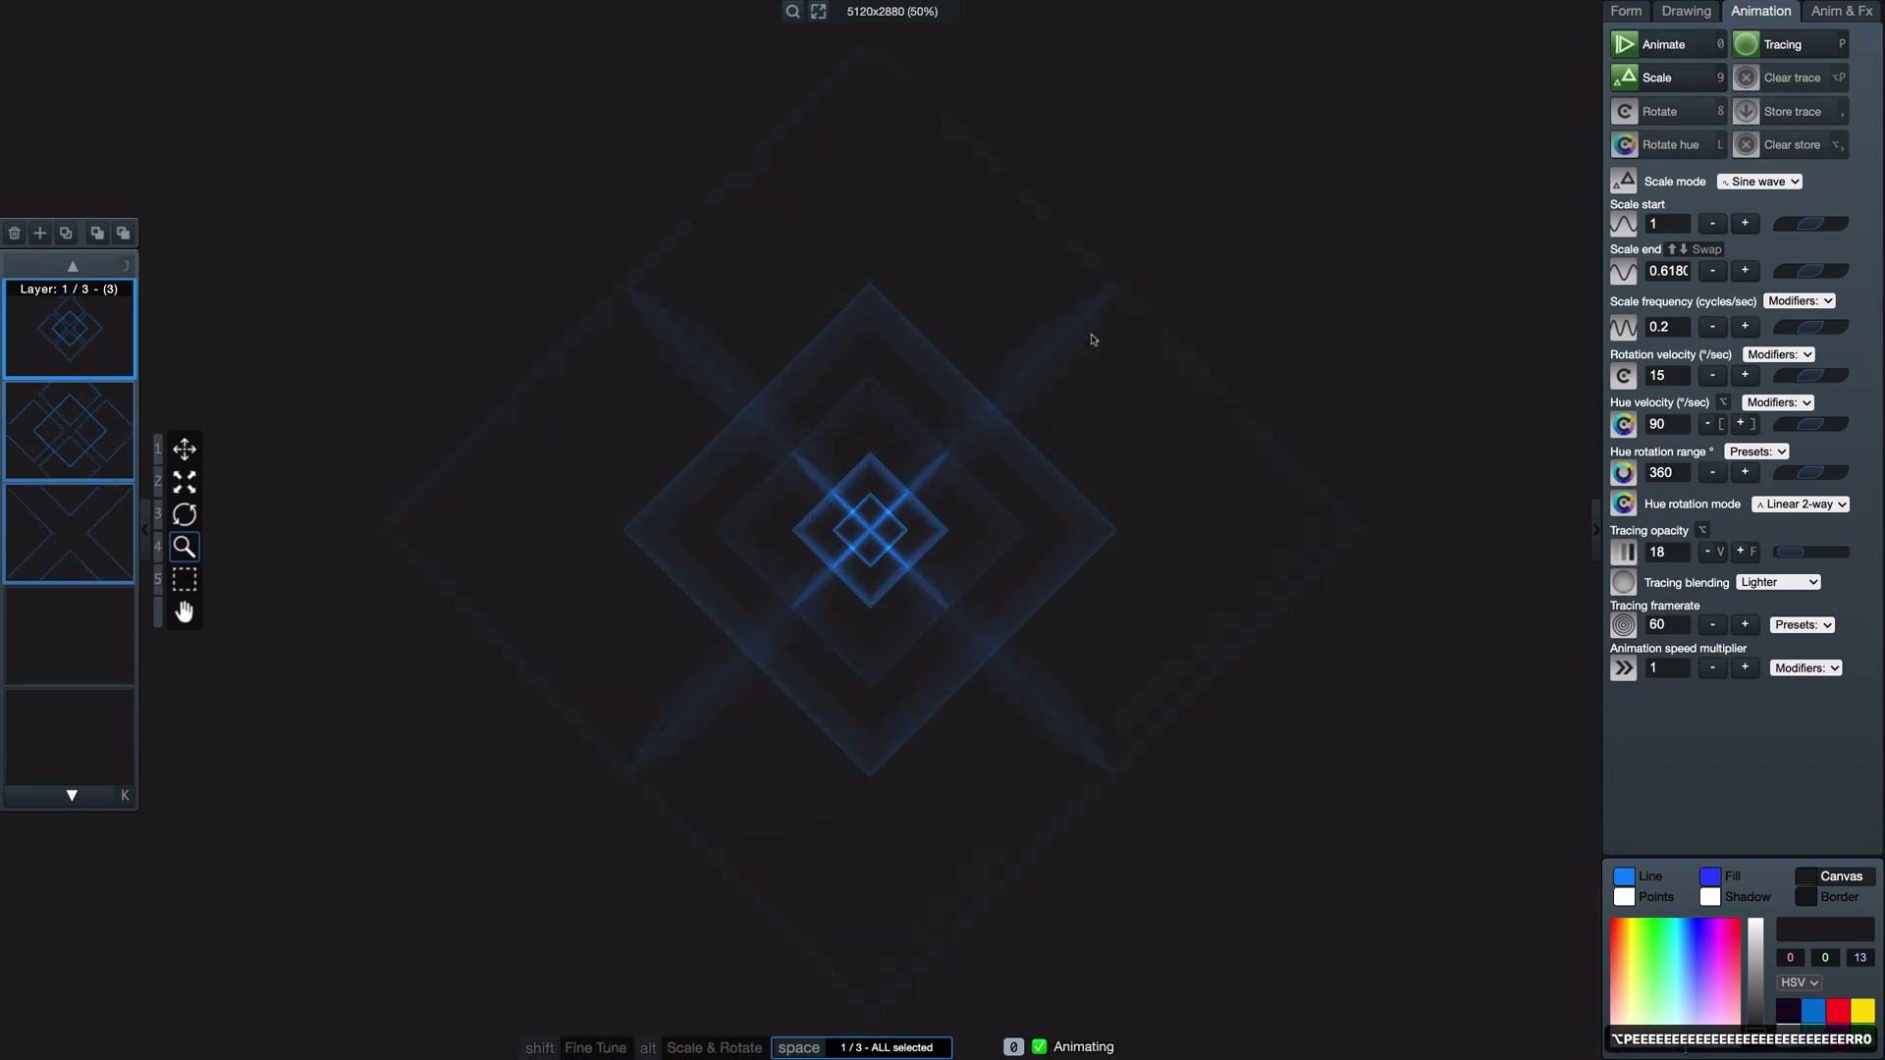
key(shift+f)
key(shift+f)
key(shift+f)
key(shift+f)
key(shift+f)
key(shift+r)
key(shift+r)
key(shift+r)
key(shift+r)
key(shift+r)
key(shift+r)
key(shift+r)
key(shift+r)
key(shift+r)
key(shift+r)
key(shift+r)
key(shift+r)
key(shift+r)
key(shift+r)
key(shift+r)
key(shift+r)
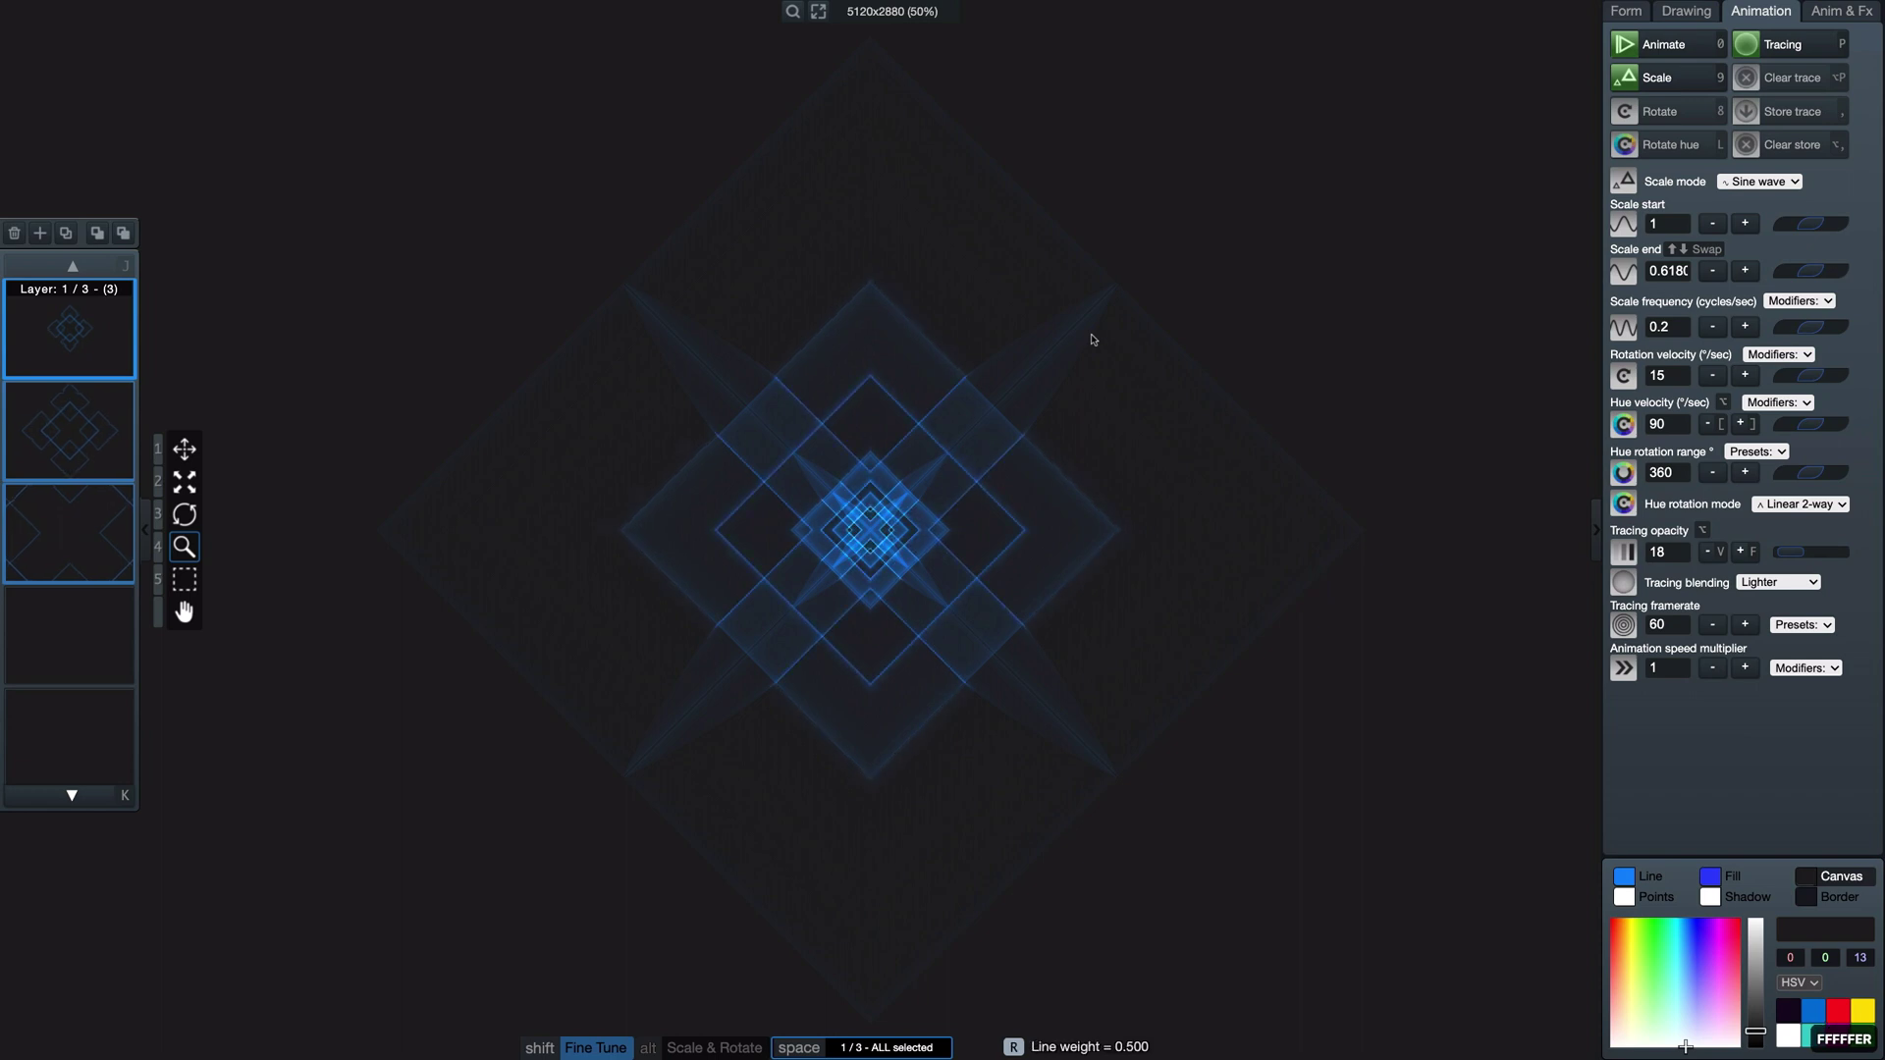
key(shift+r)
key(shift+r)
key(shift+r)
key(shift+r)
key(shift+r)
key(shift+r)
key(shift+r)
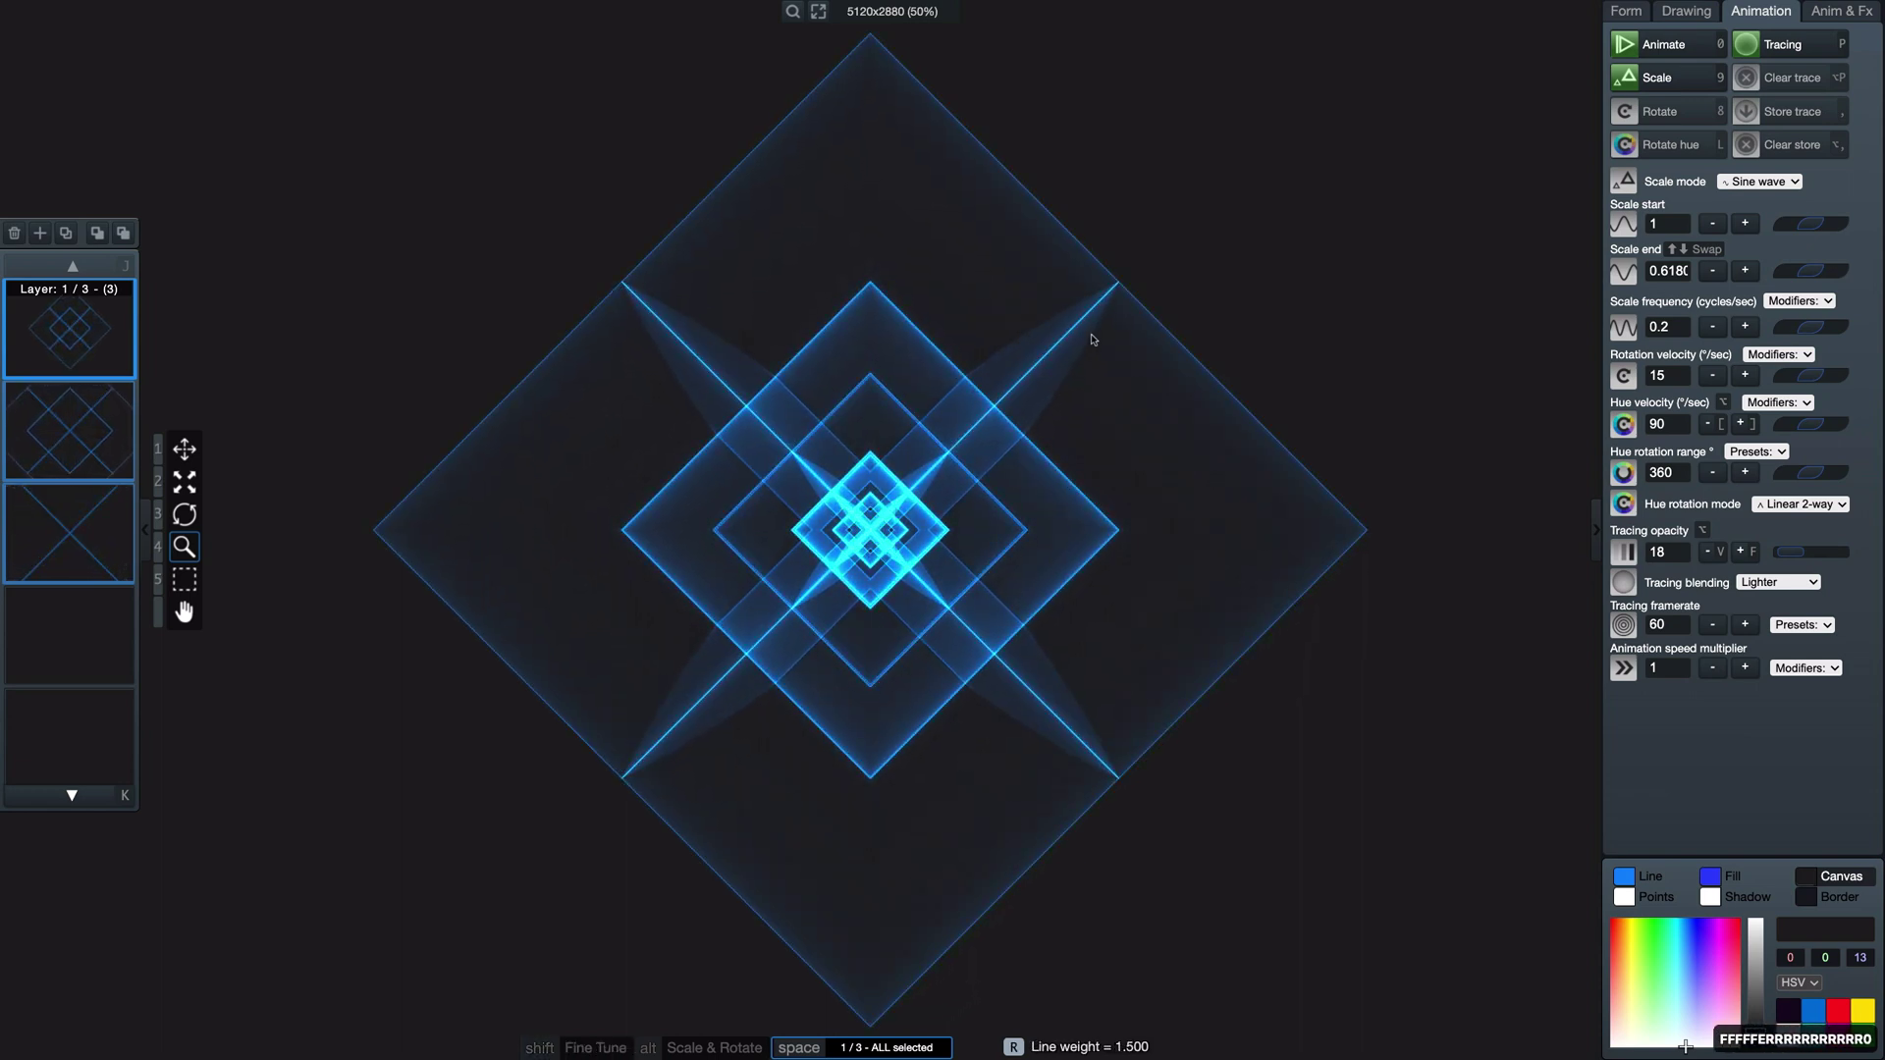
key(0)
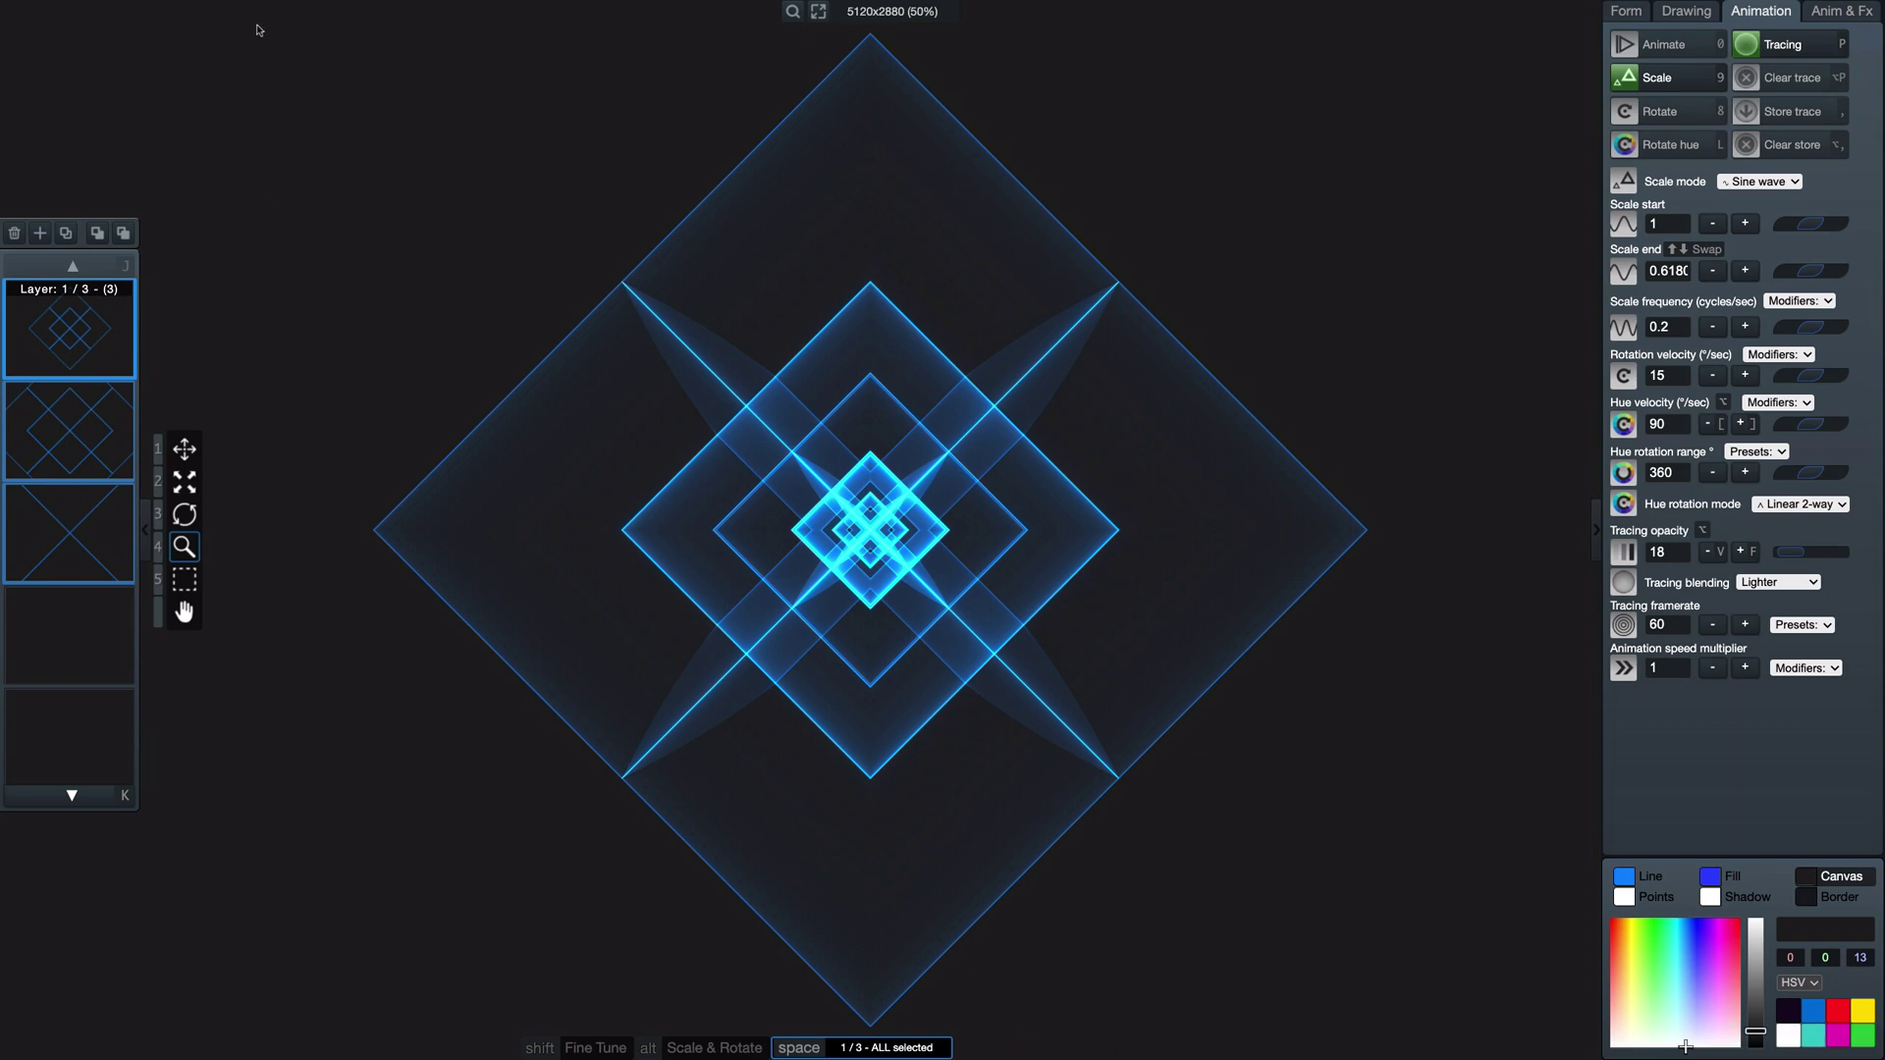
Step: Export the 5120x2880 PNG and save it to the Desktop as omg_export.png
click(206, 9)
click(233, 33)
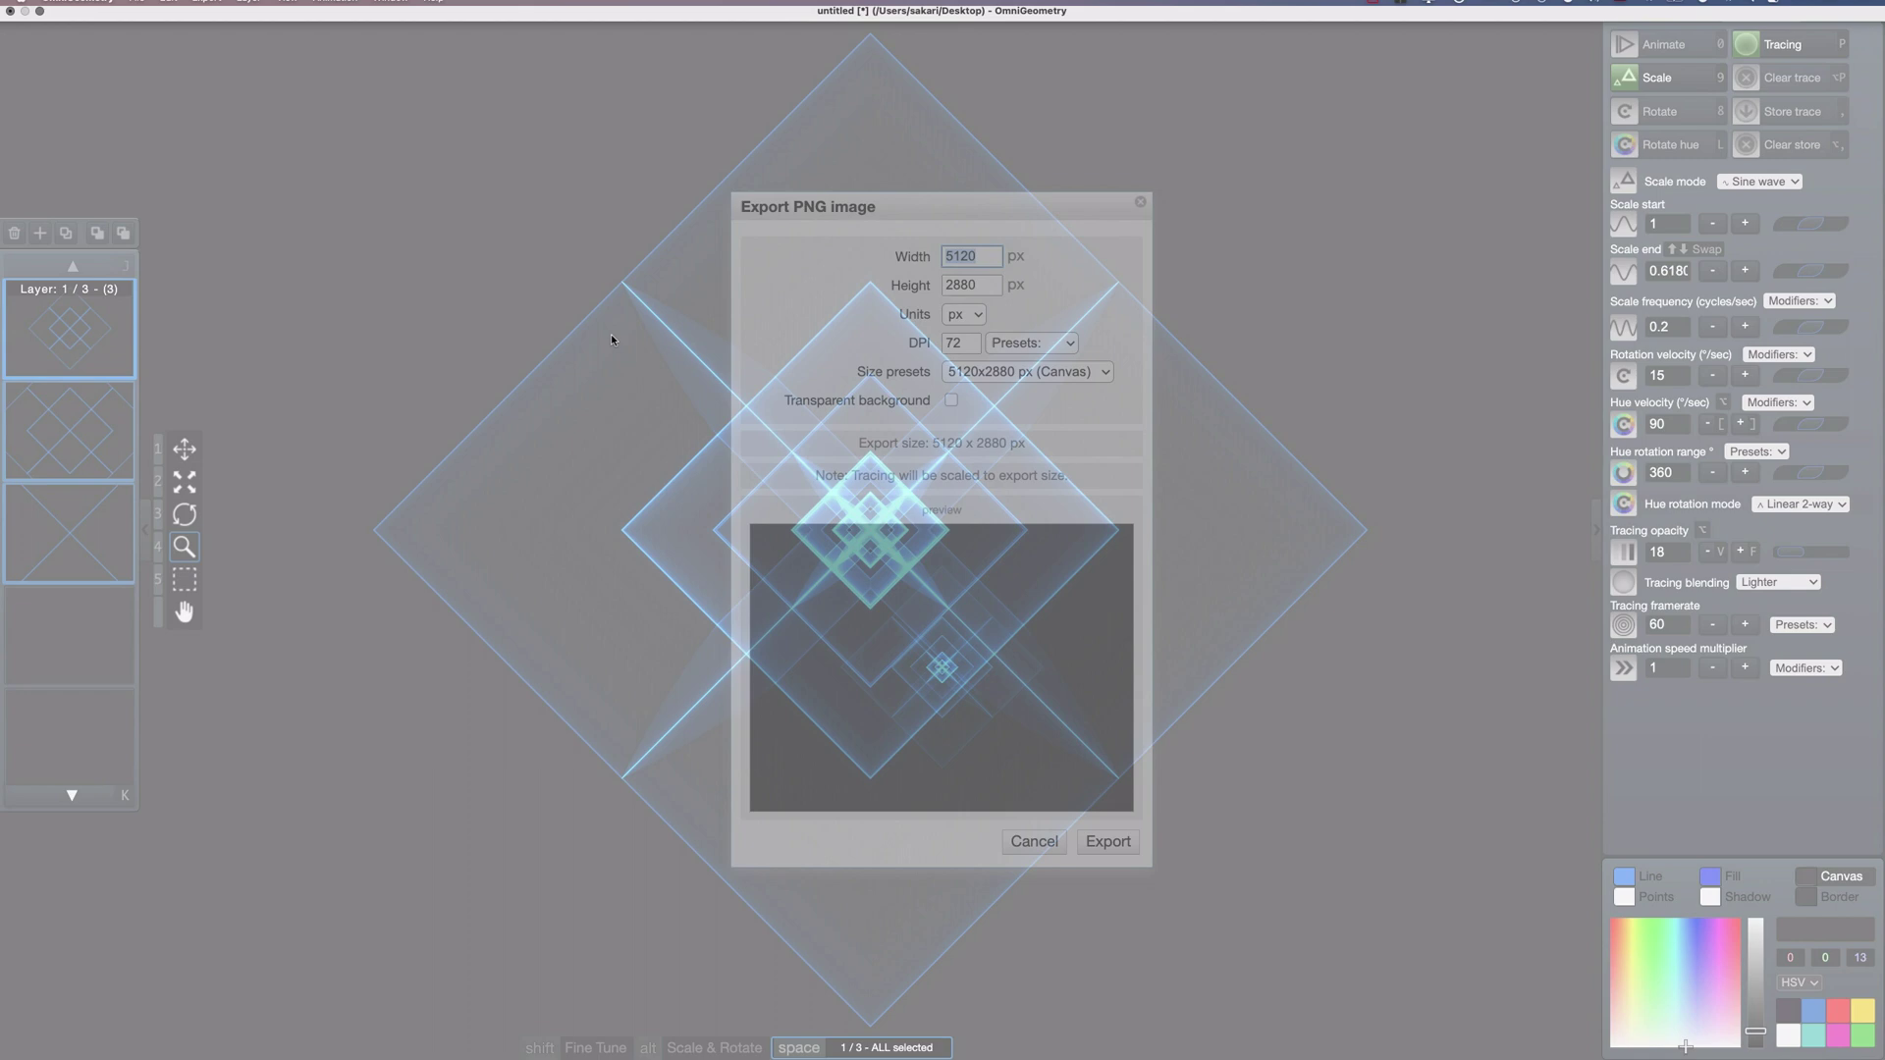
click(1088, 843)
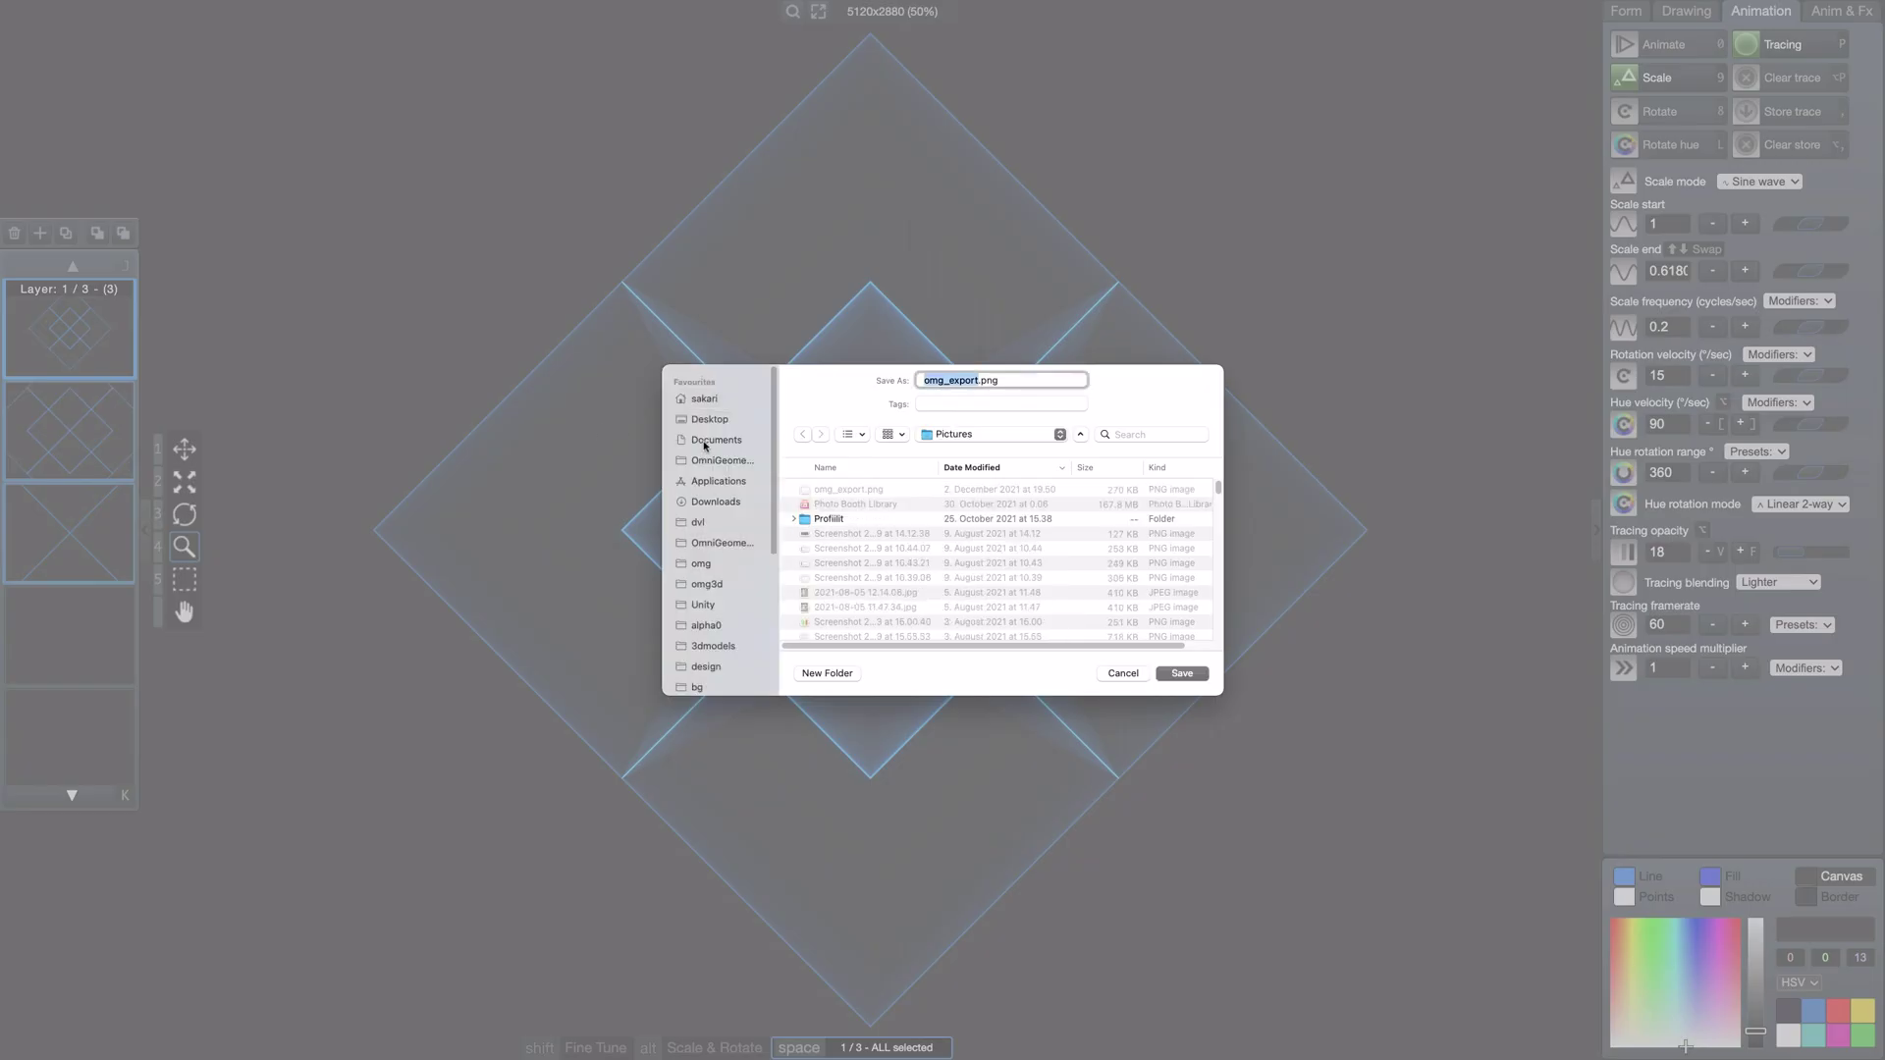
click(711, 420)
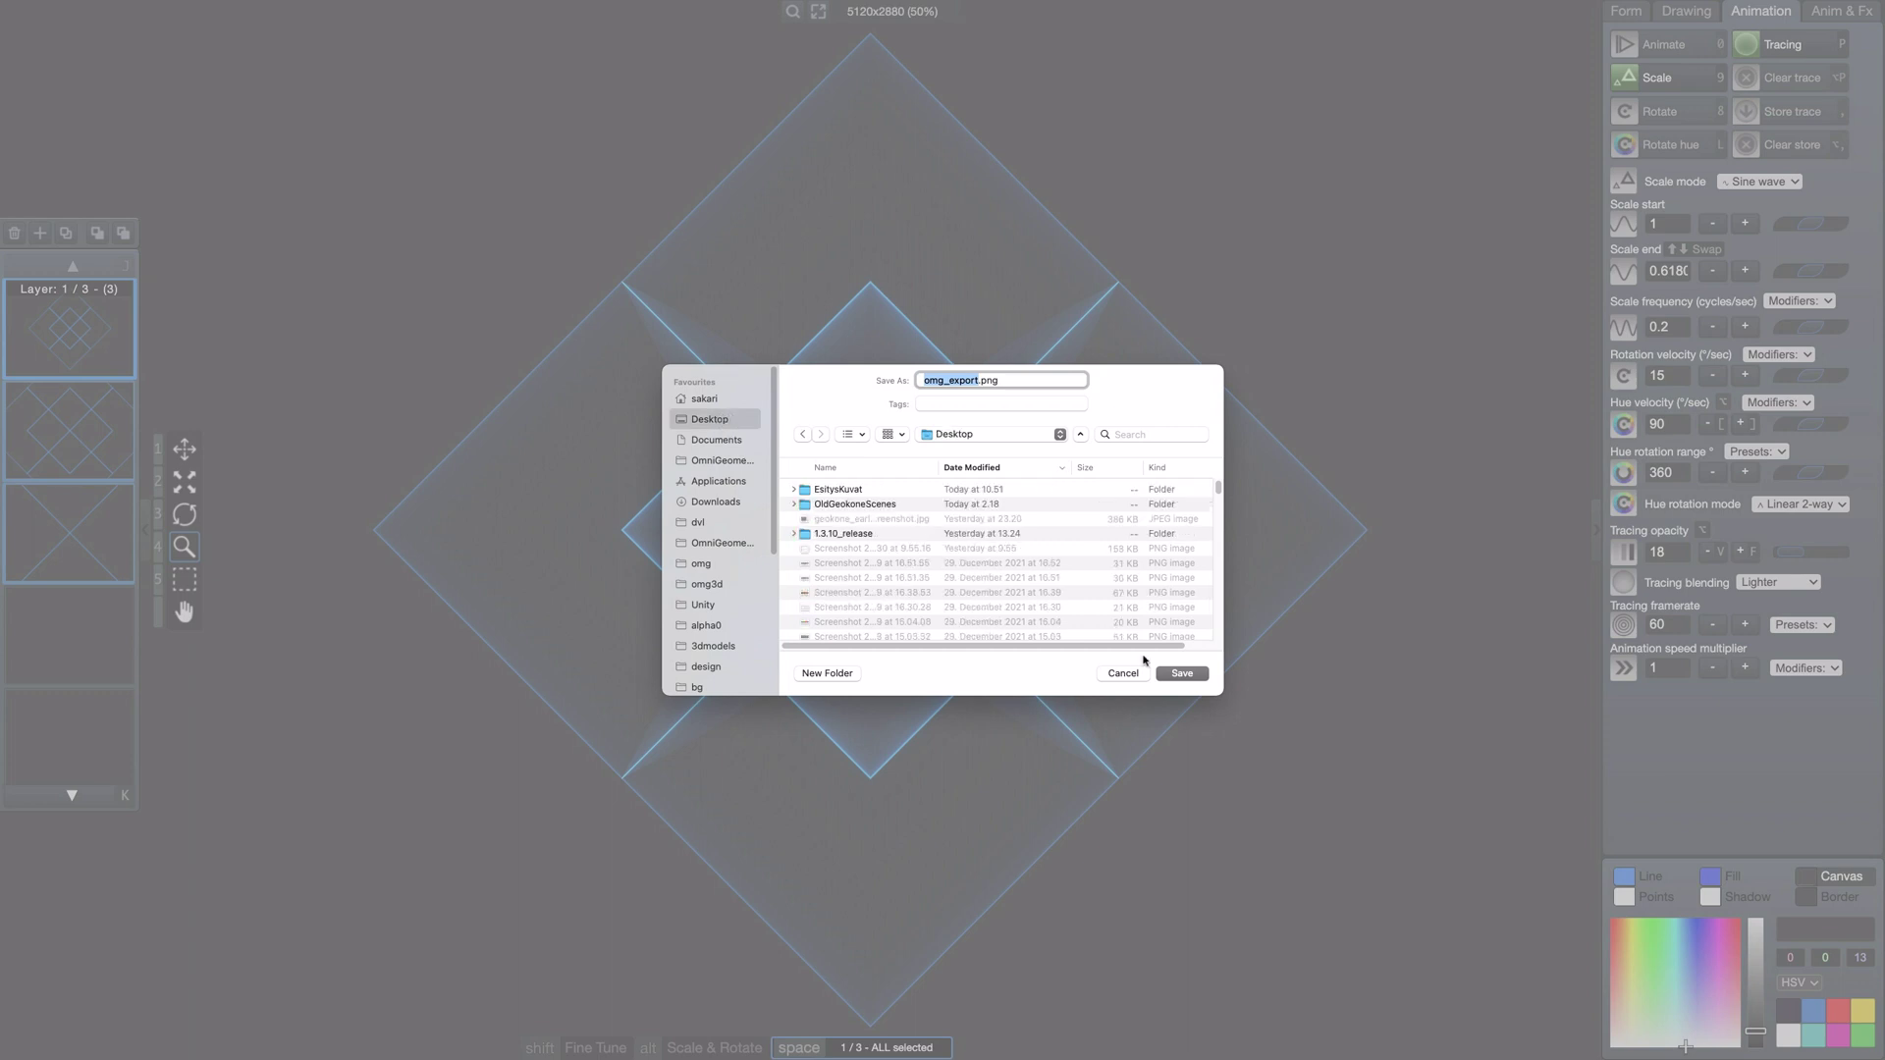
click(1201, 678)
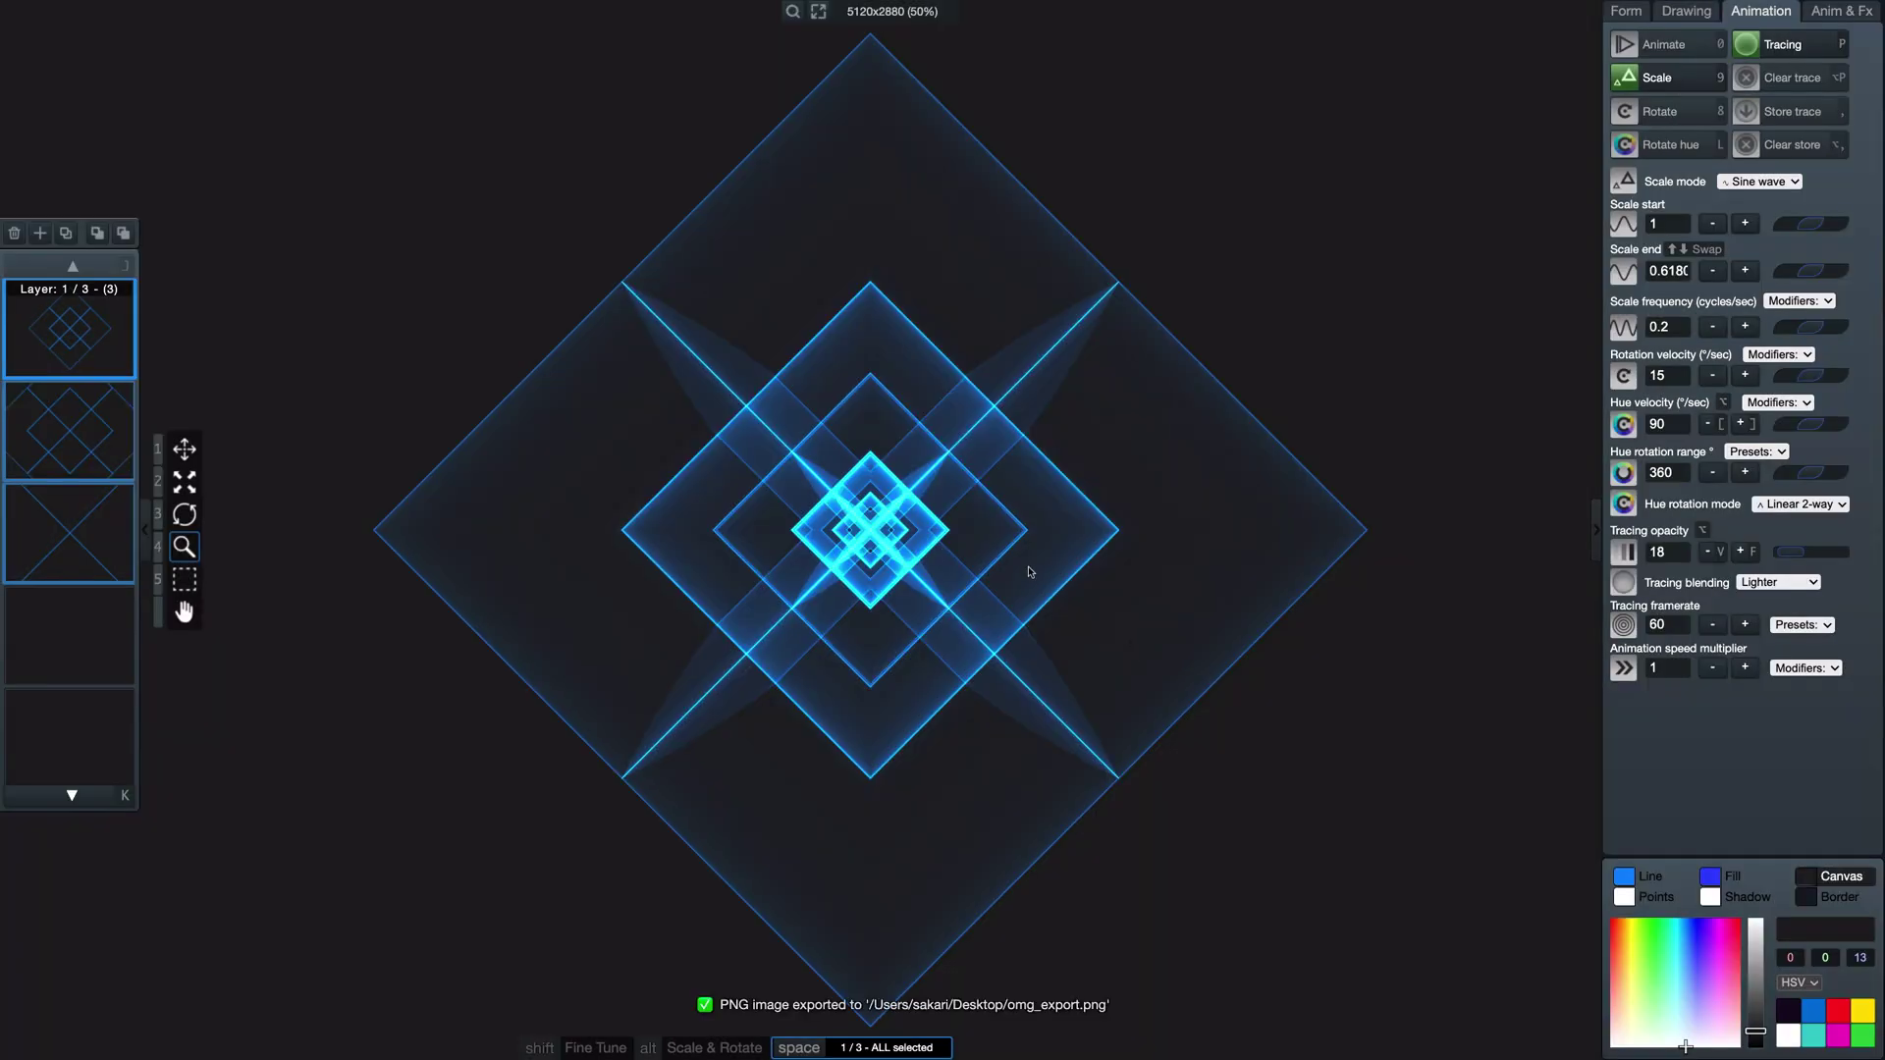
Step: Zoom the view out to 25% and double the canvas to 10240x5760
click(792, 12)
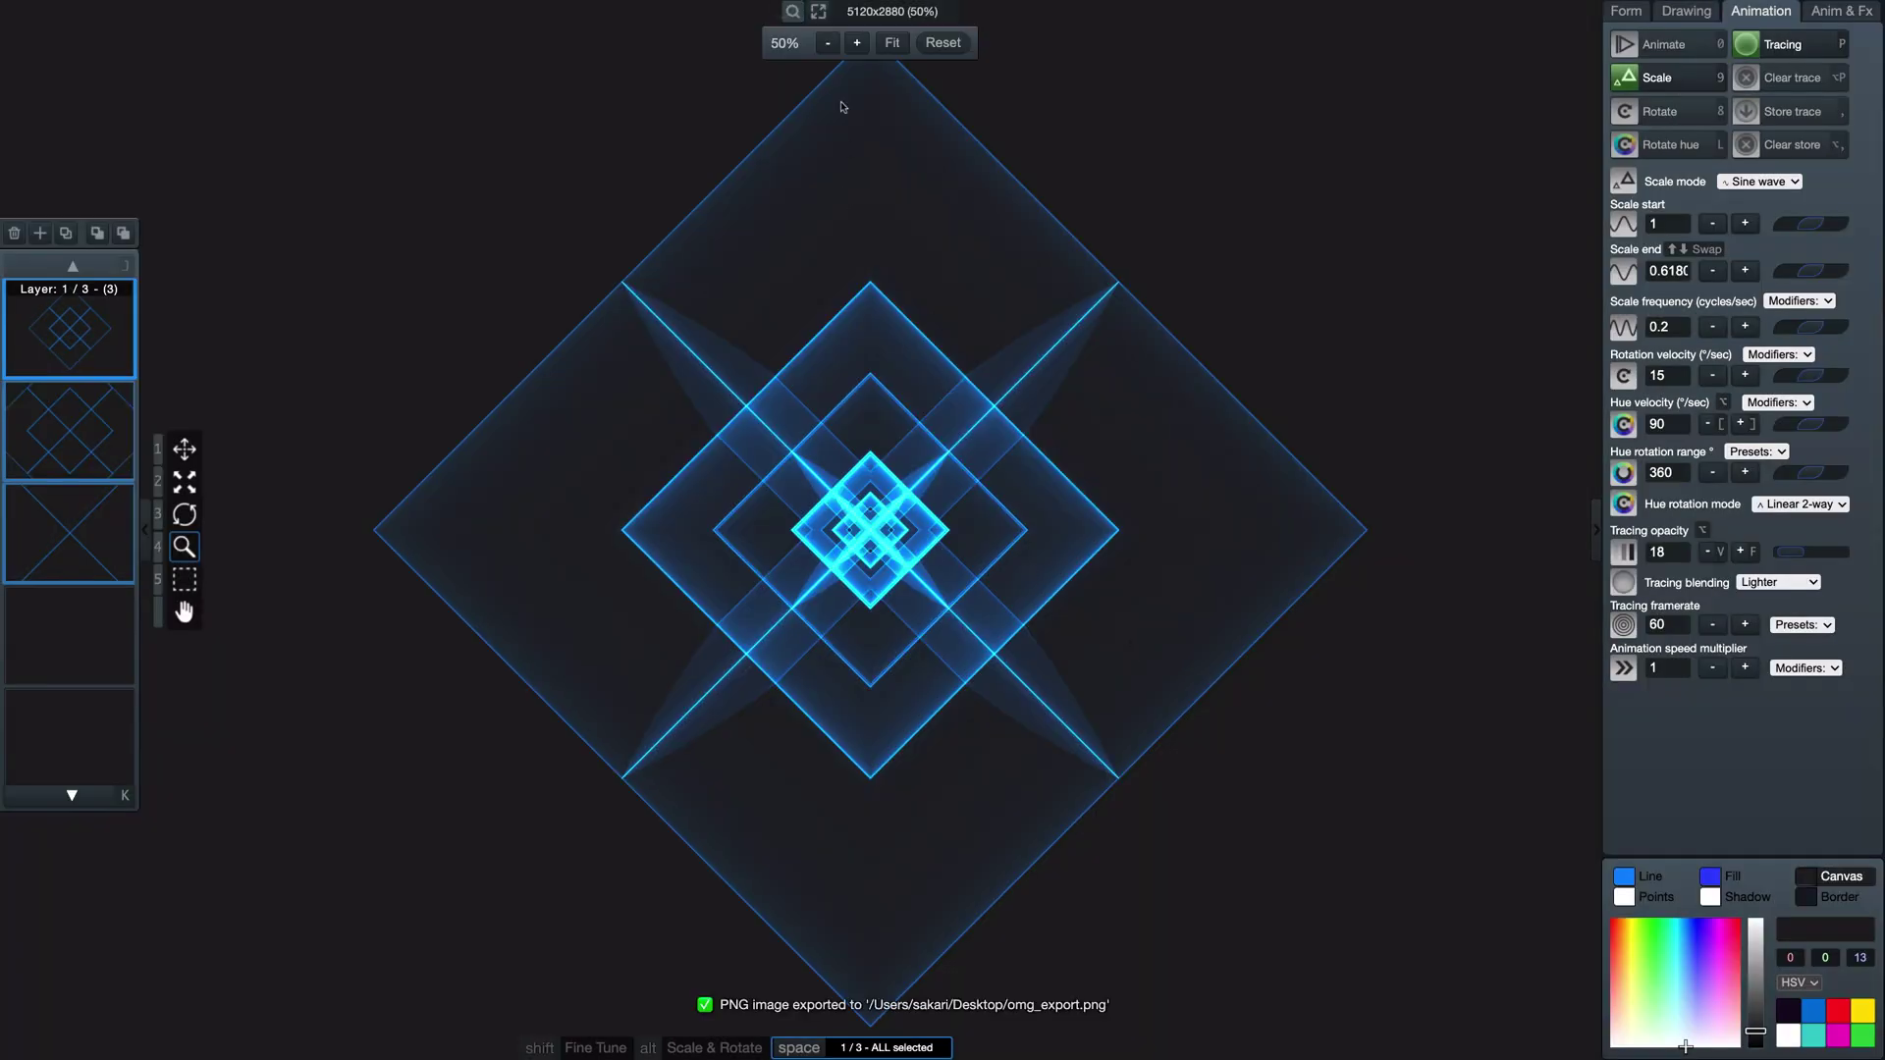
click(833, 44)
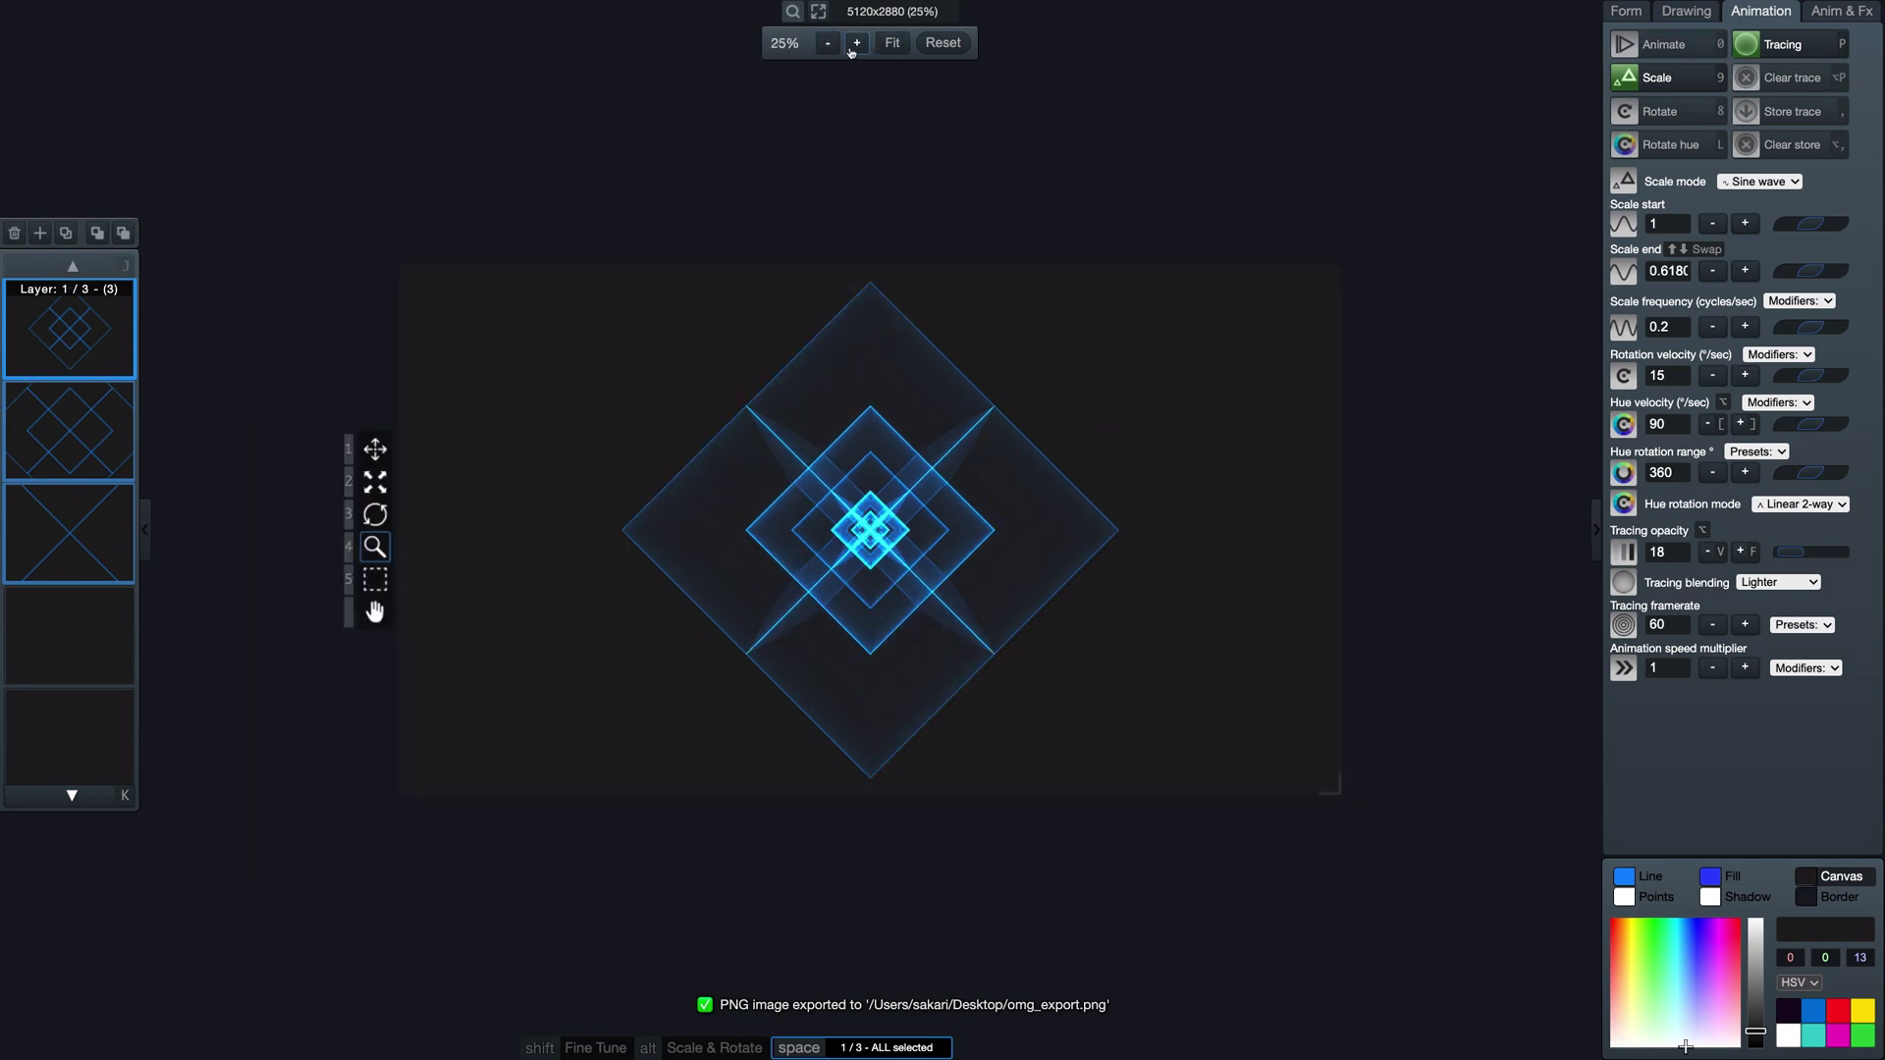
click(821, 14)
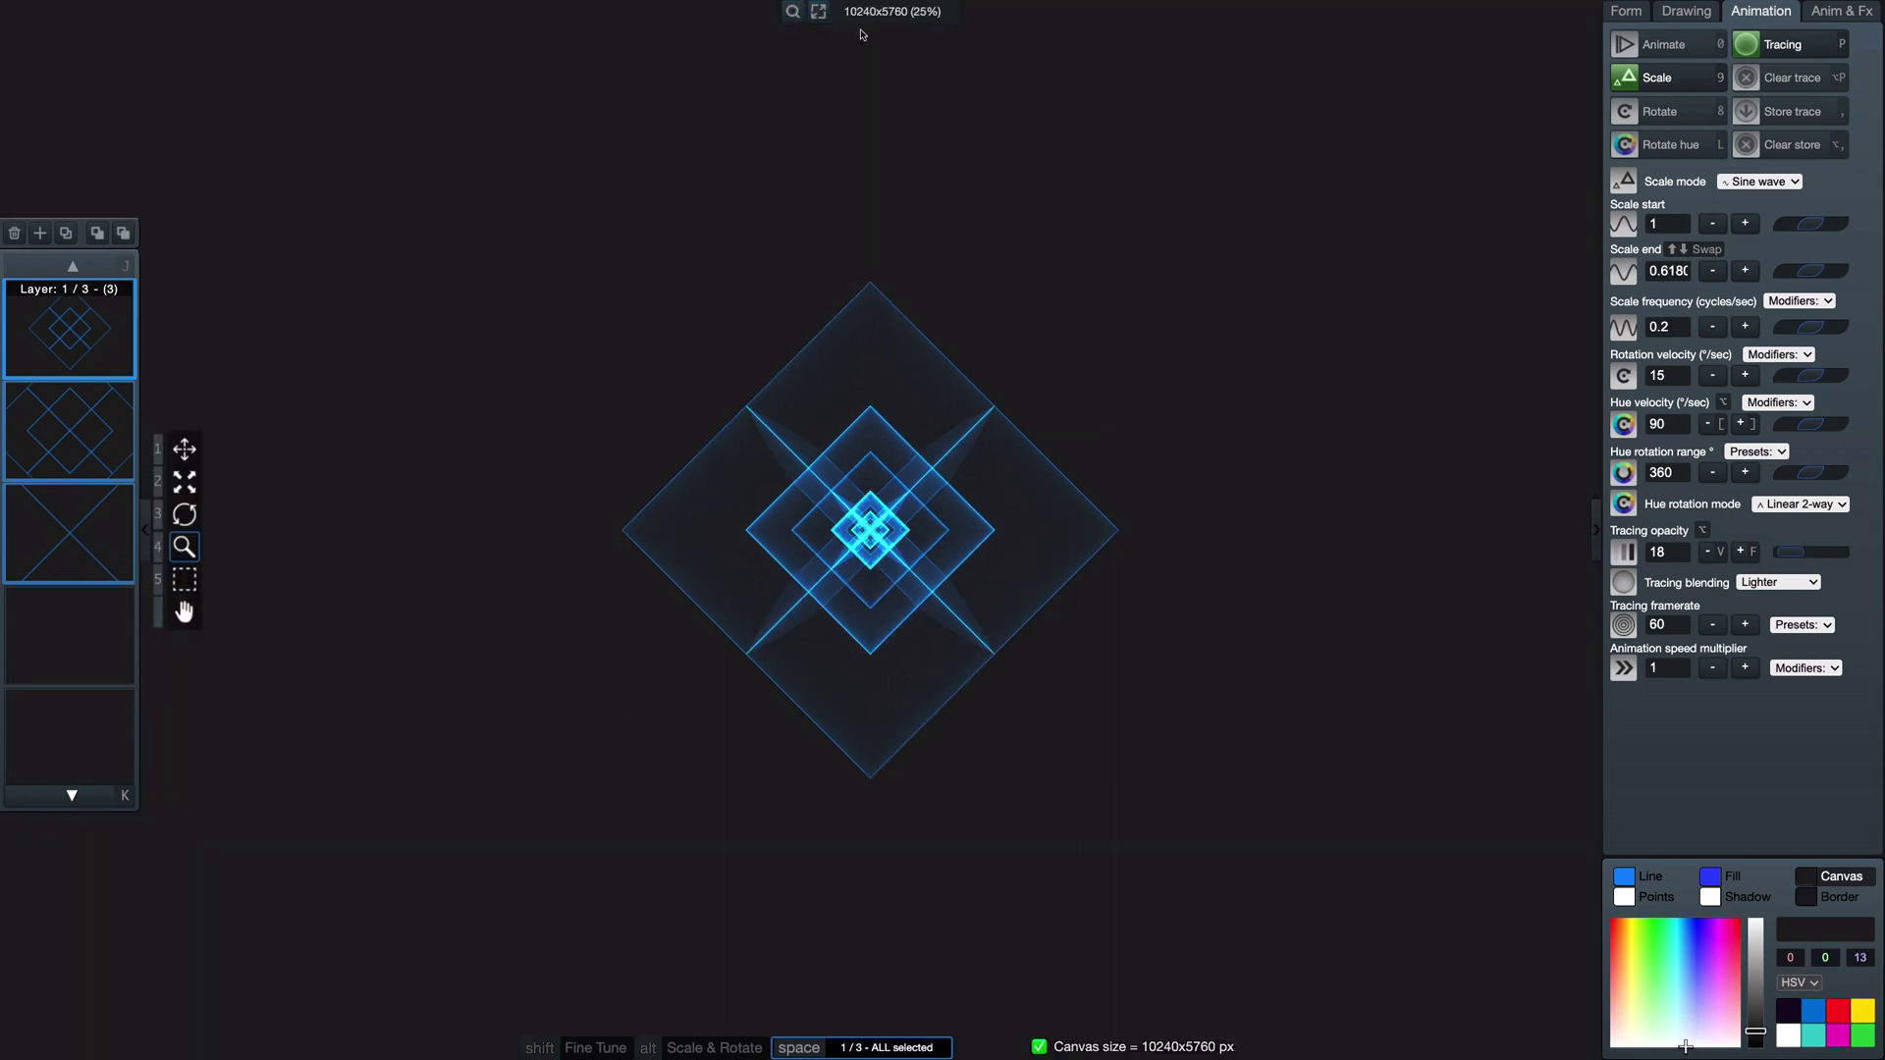
Step: Enlarge the diamond pattern, set line weight to 0.400, and animate briefly to retrace it
key(space)
key(4)
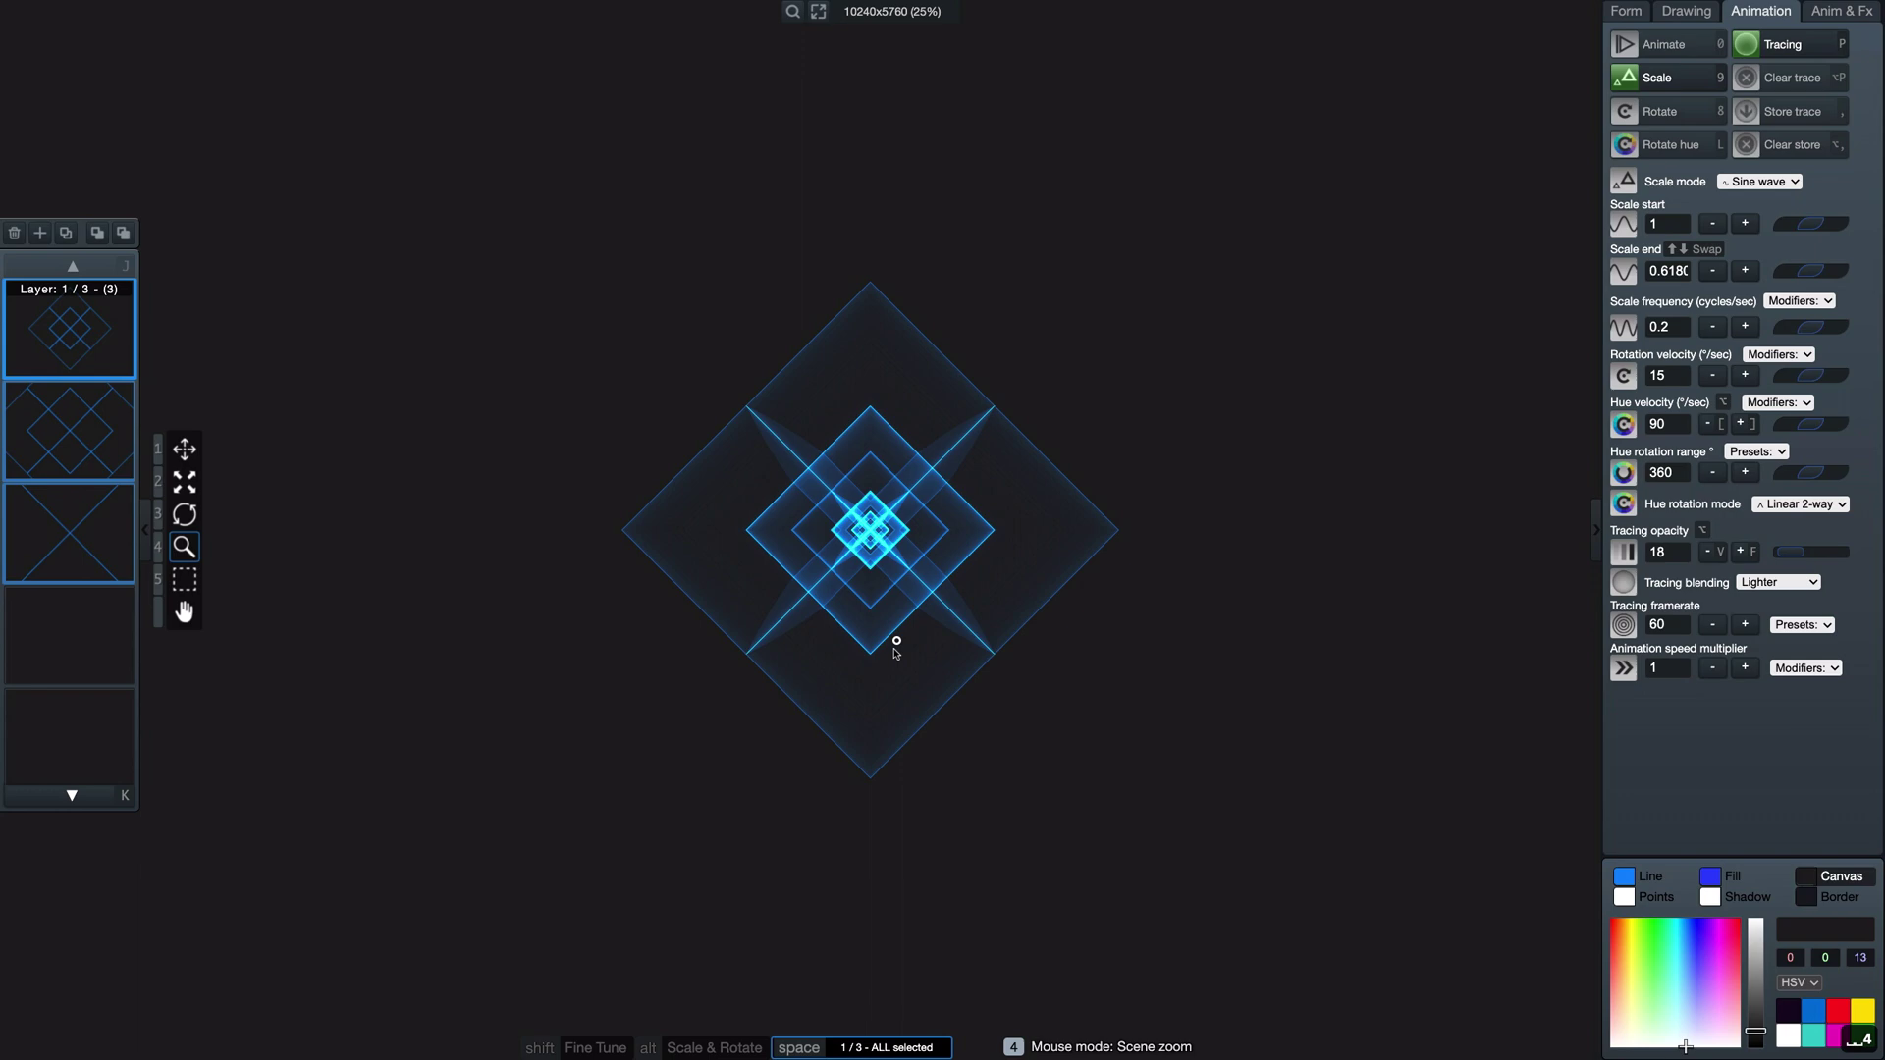
mouse_move(889, 388)
mouse_down()
mouse_move(869, 601)
mouse_move(879, 327)
mouse_move(875, 360)
mouse_move(863, 315)
mouse_up()
key(e)
key(e)
key(e)
key(e)
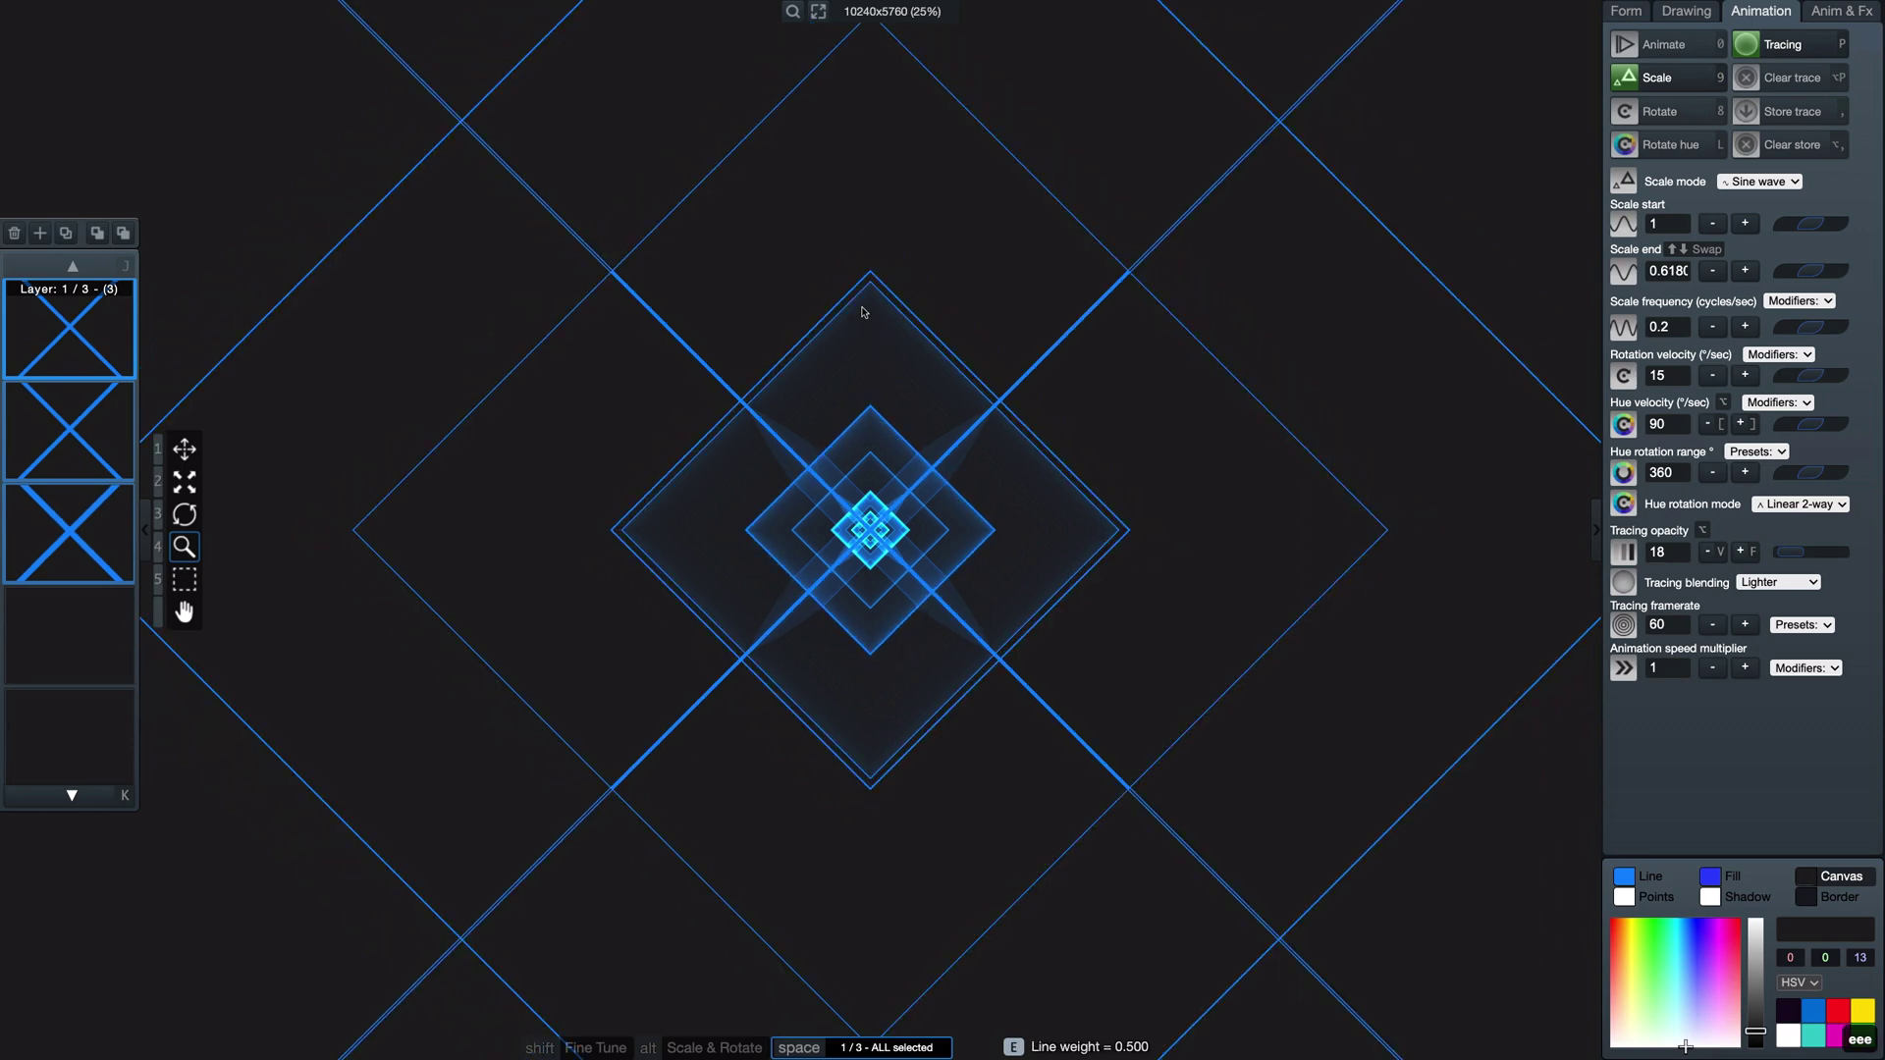
key(shift+r)
key(shift+r)
key(shift+r)
key(shift+r)
key(0)
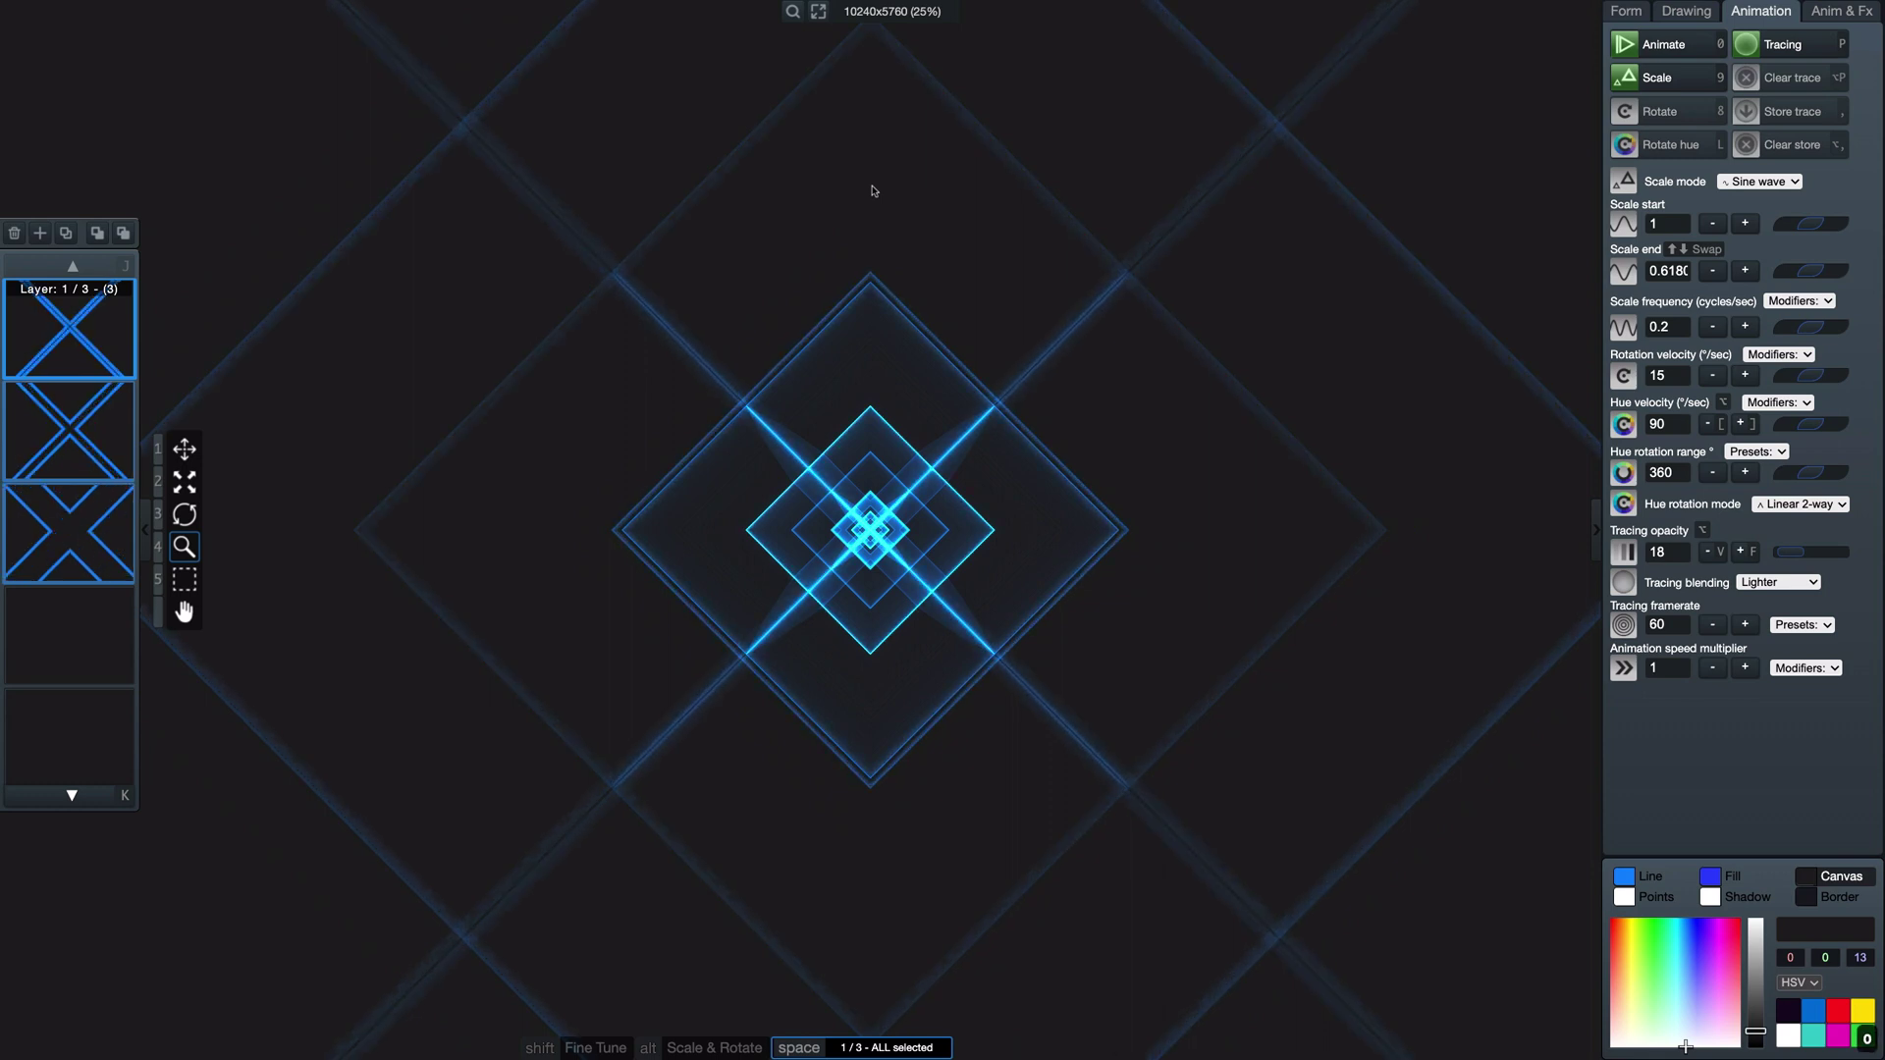
key(0)
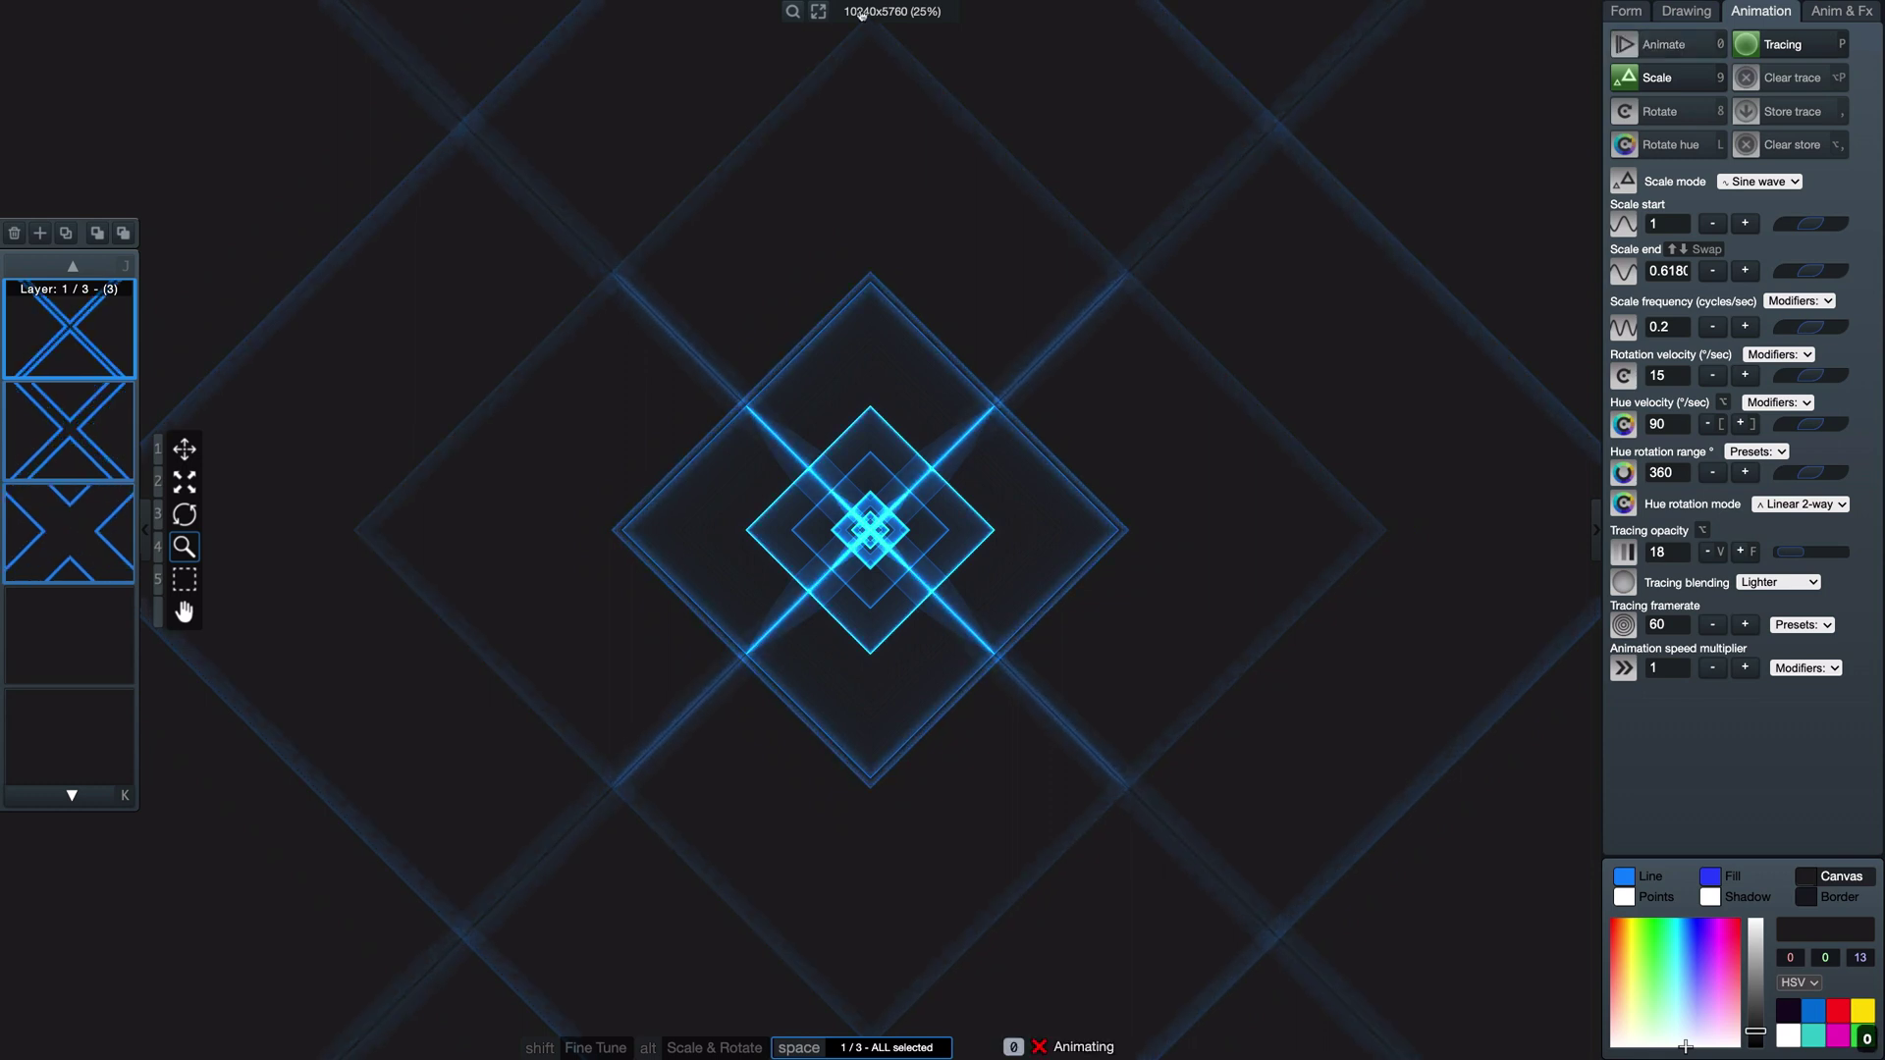
Step: Reset the view to 100% zoom and pan across the enlarged glowing trace
click(792, 13)
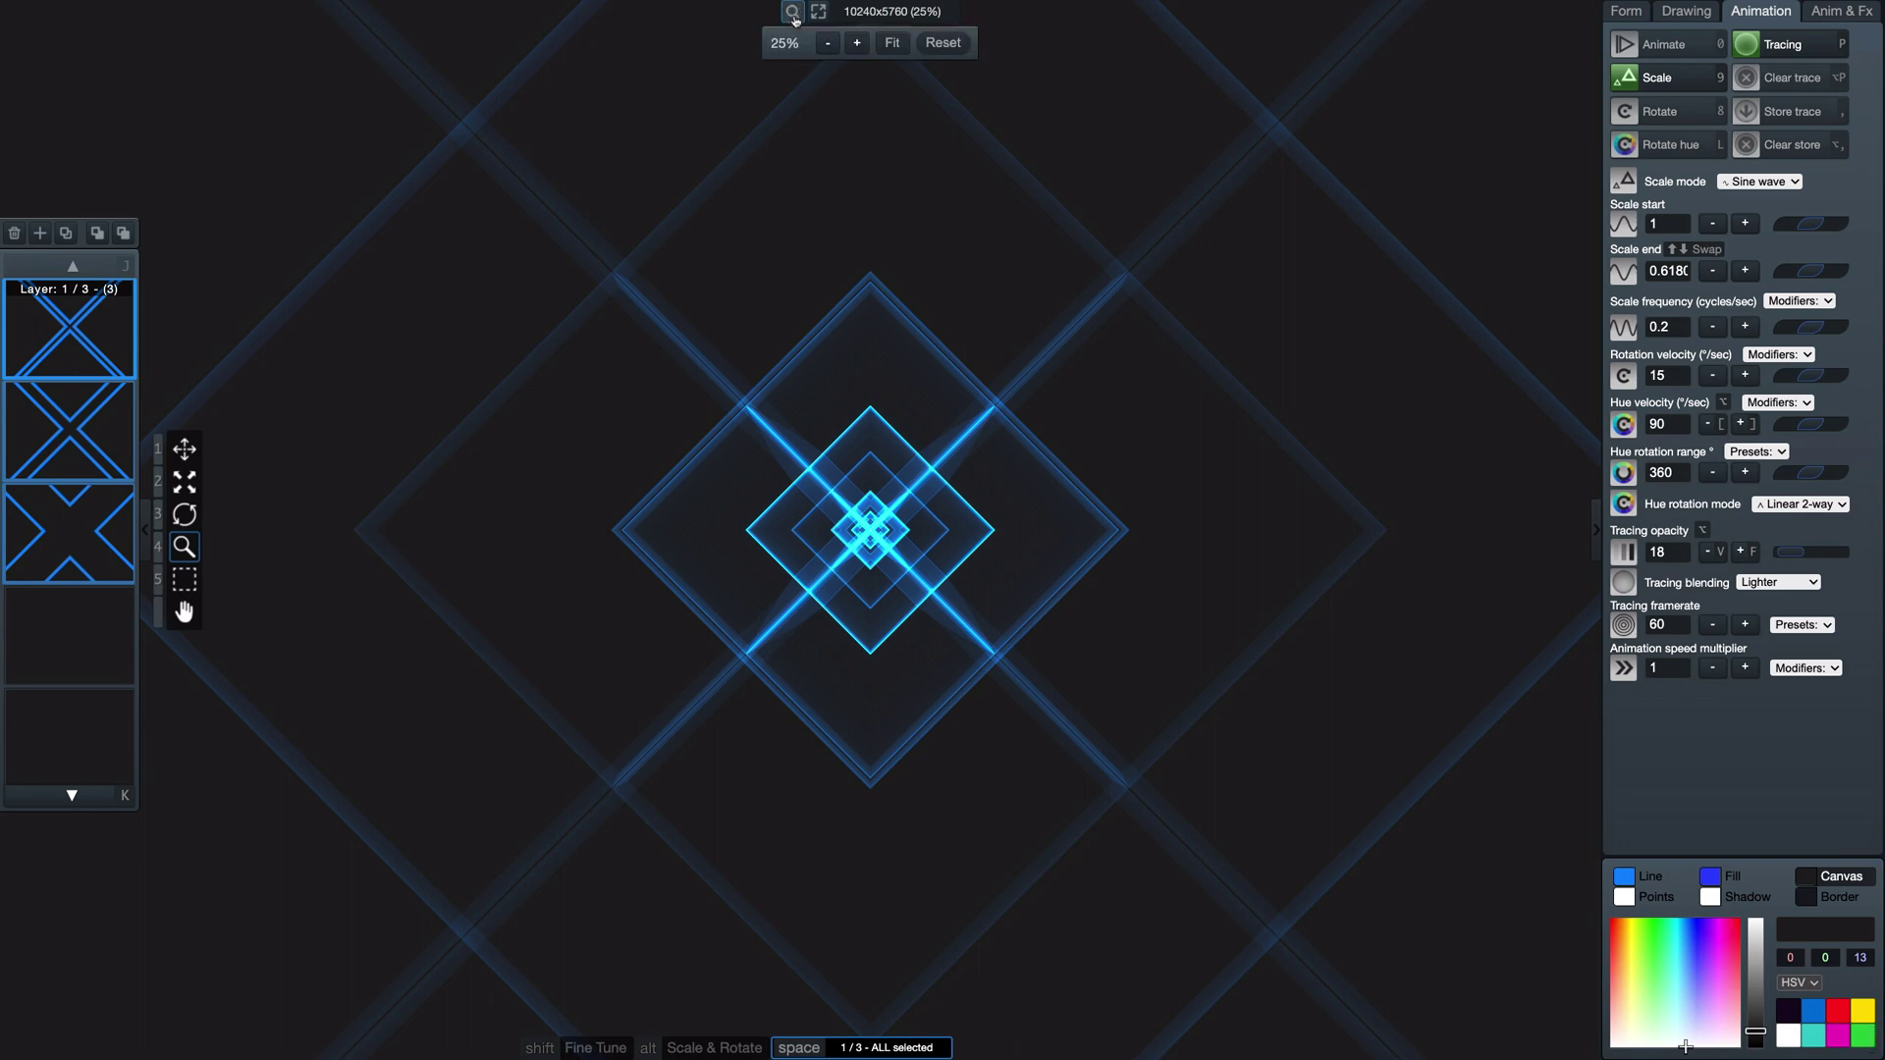
click(944, 44)
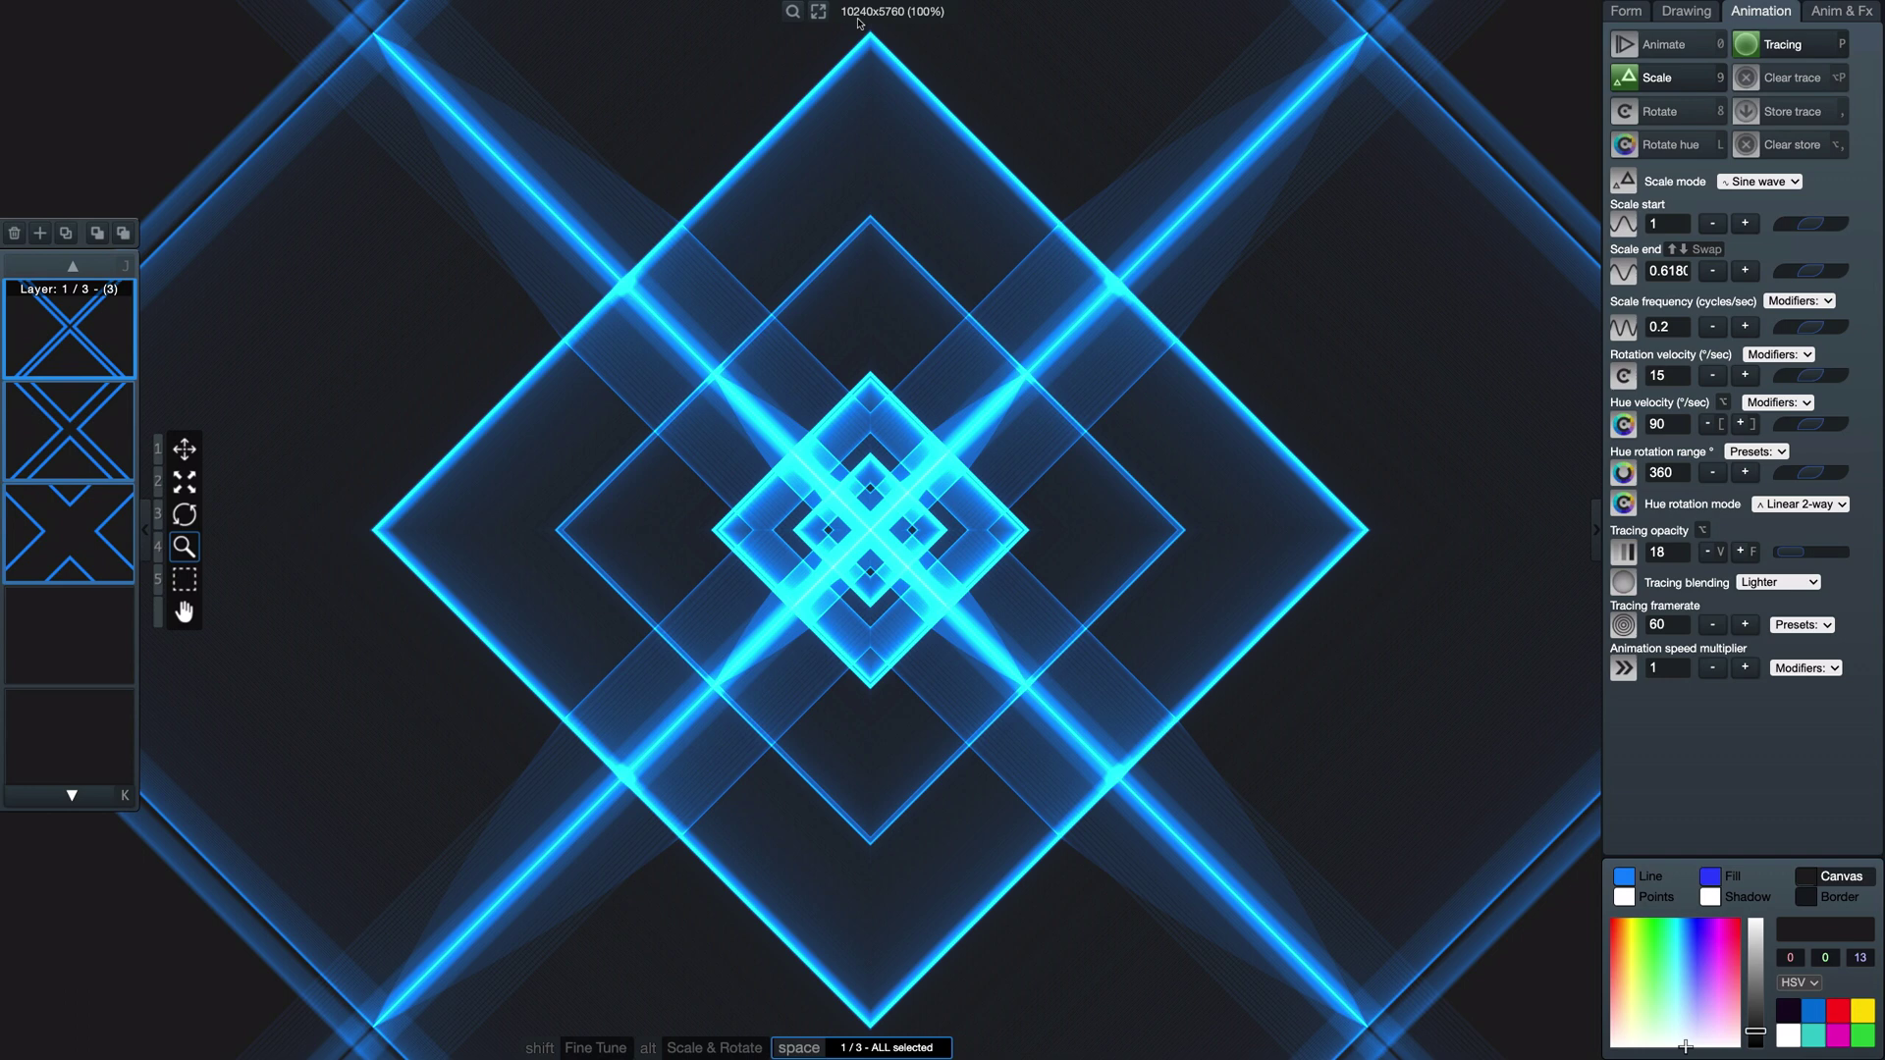
click(184, 611)
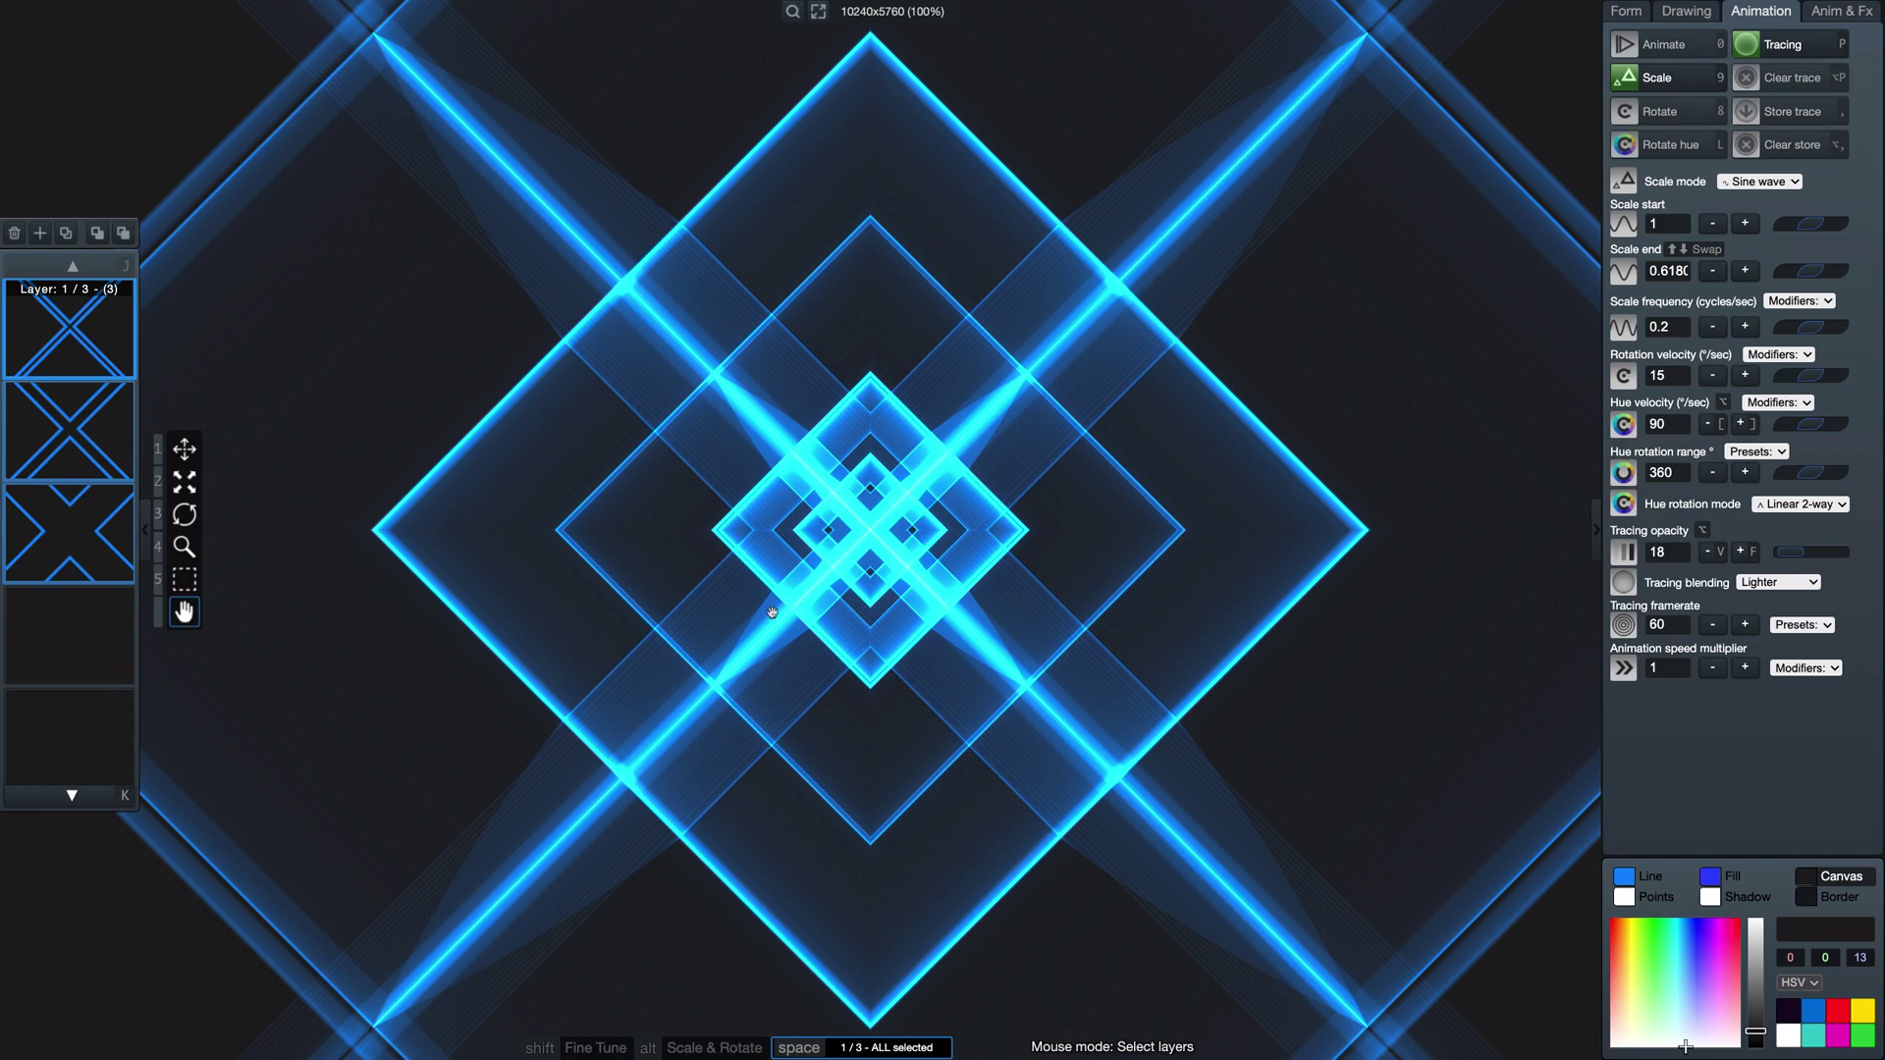
drag(651, 364, 459, 198)
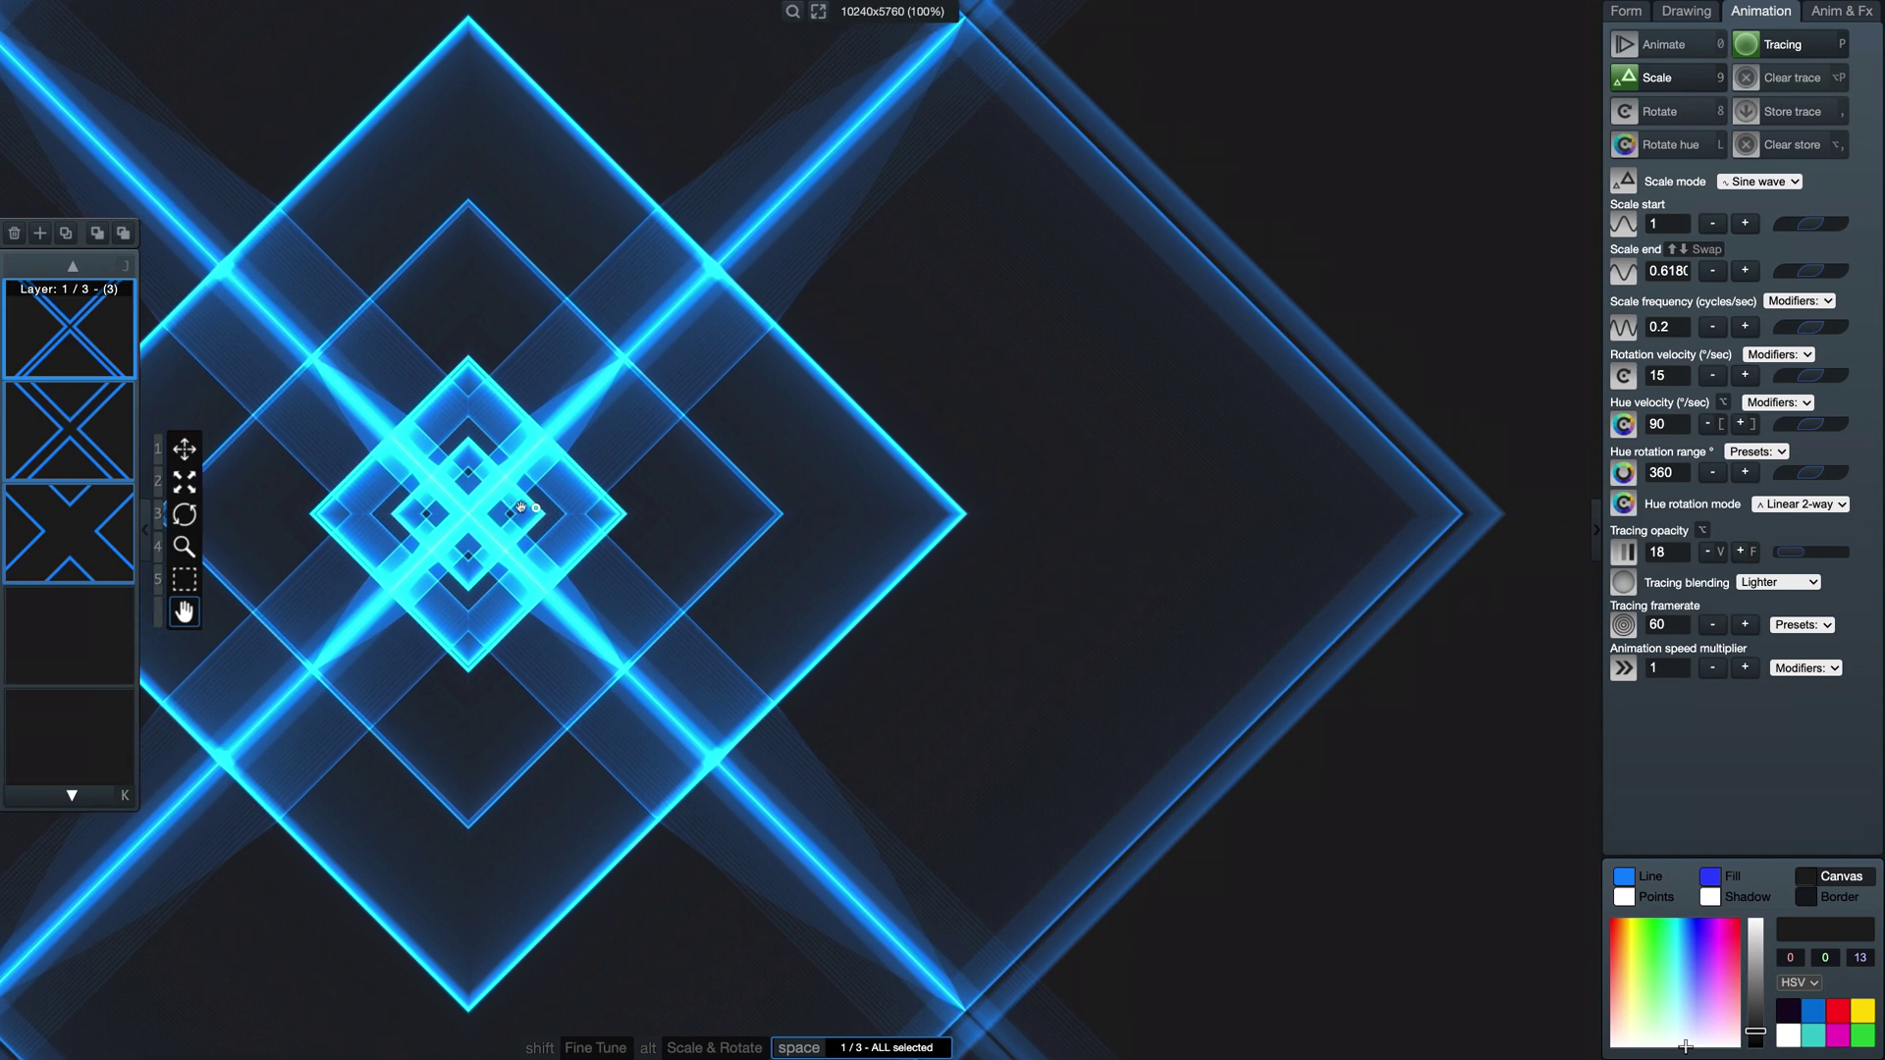
drag(520, 508, 876, 496)
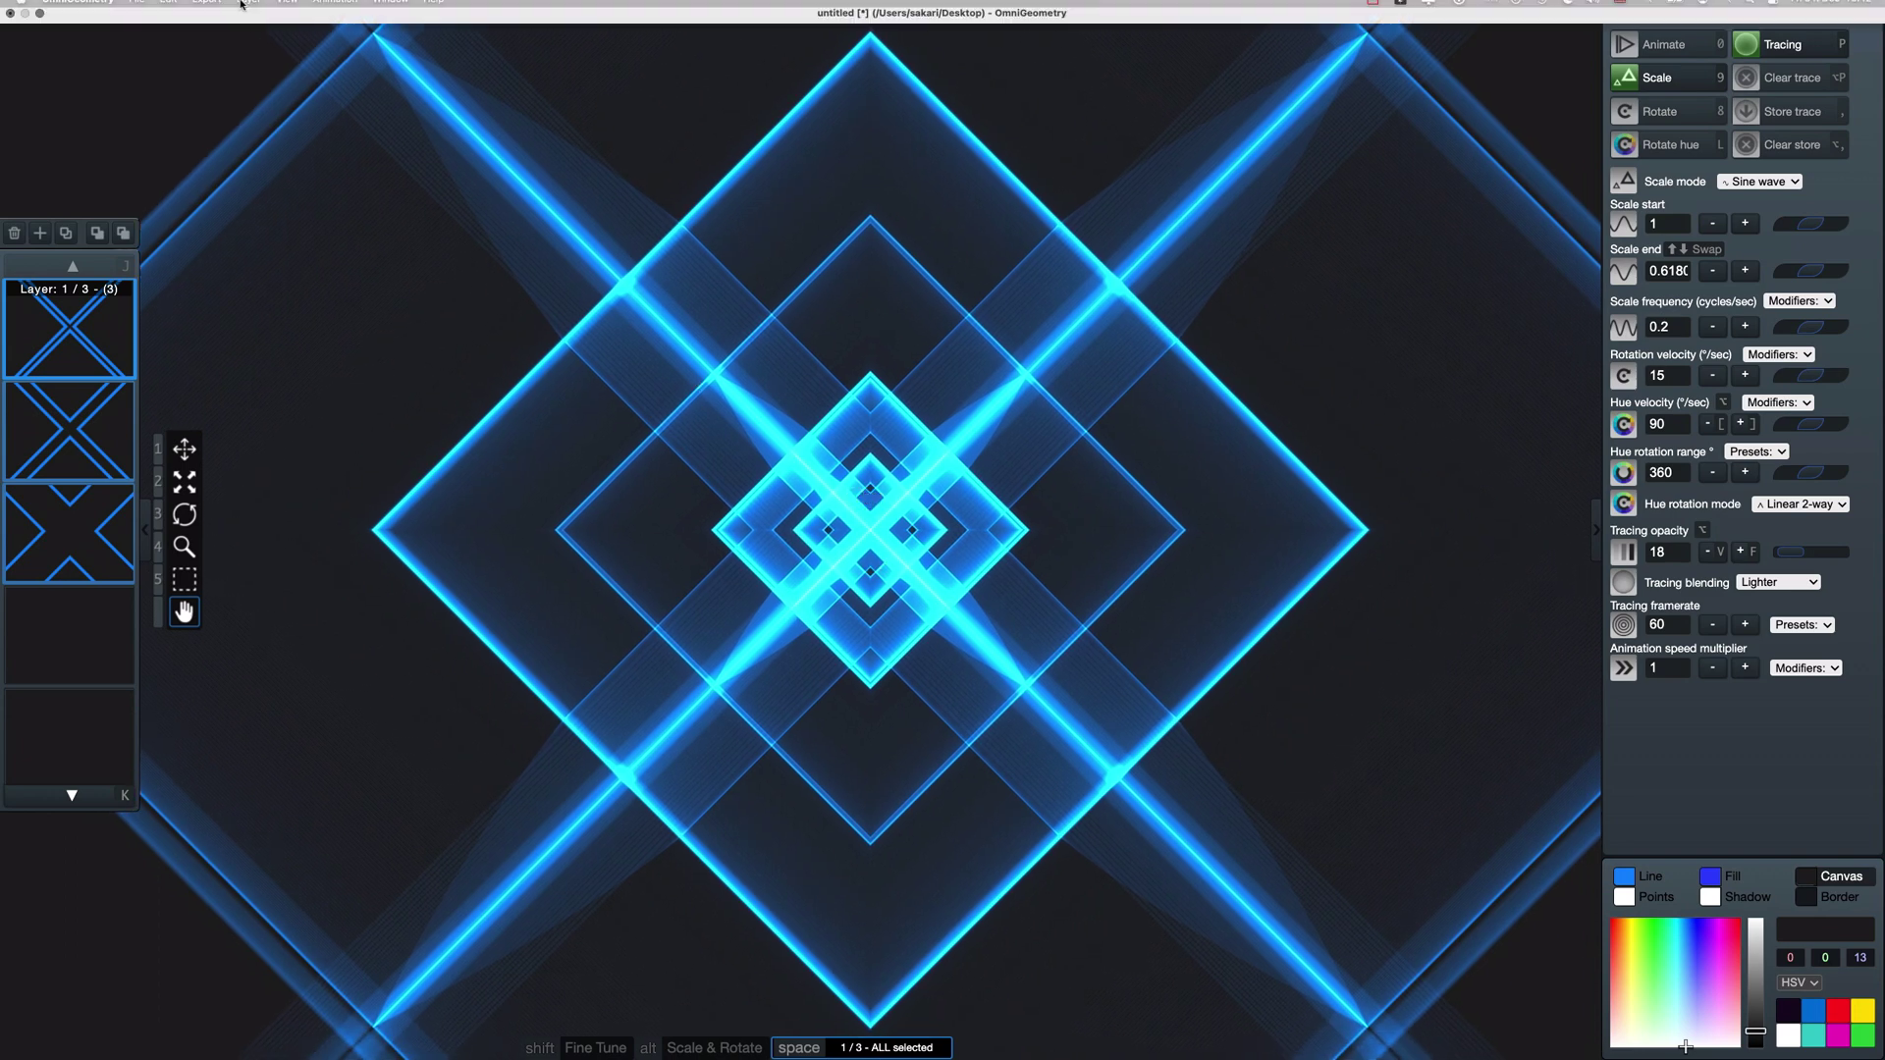
Step: Reset the canvas pan and fit the canvas to the window at 2560x1440
scroll(521, 457, right, 5)
scroll(521, 457, down, 3)
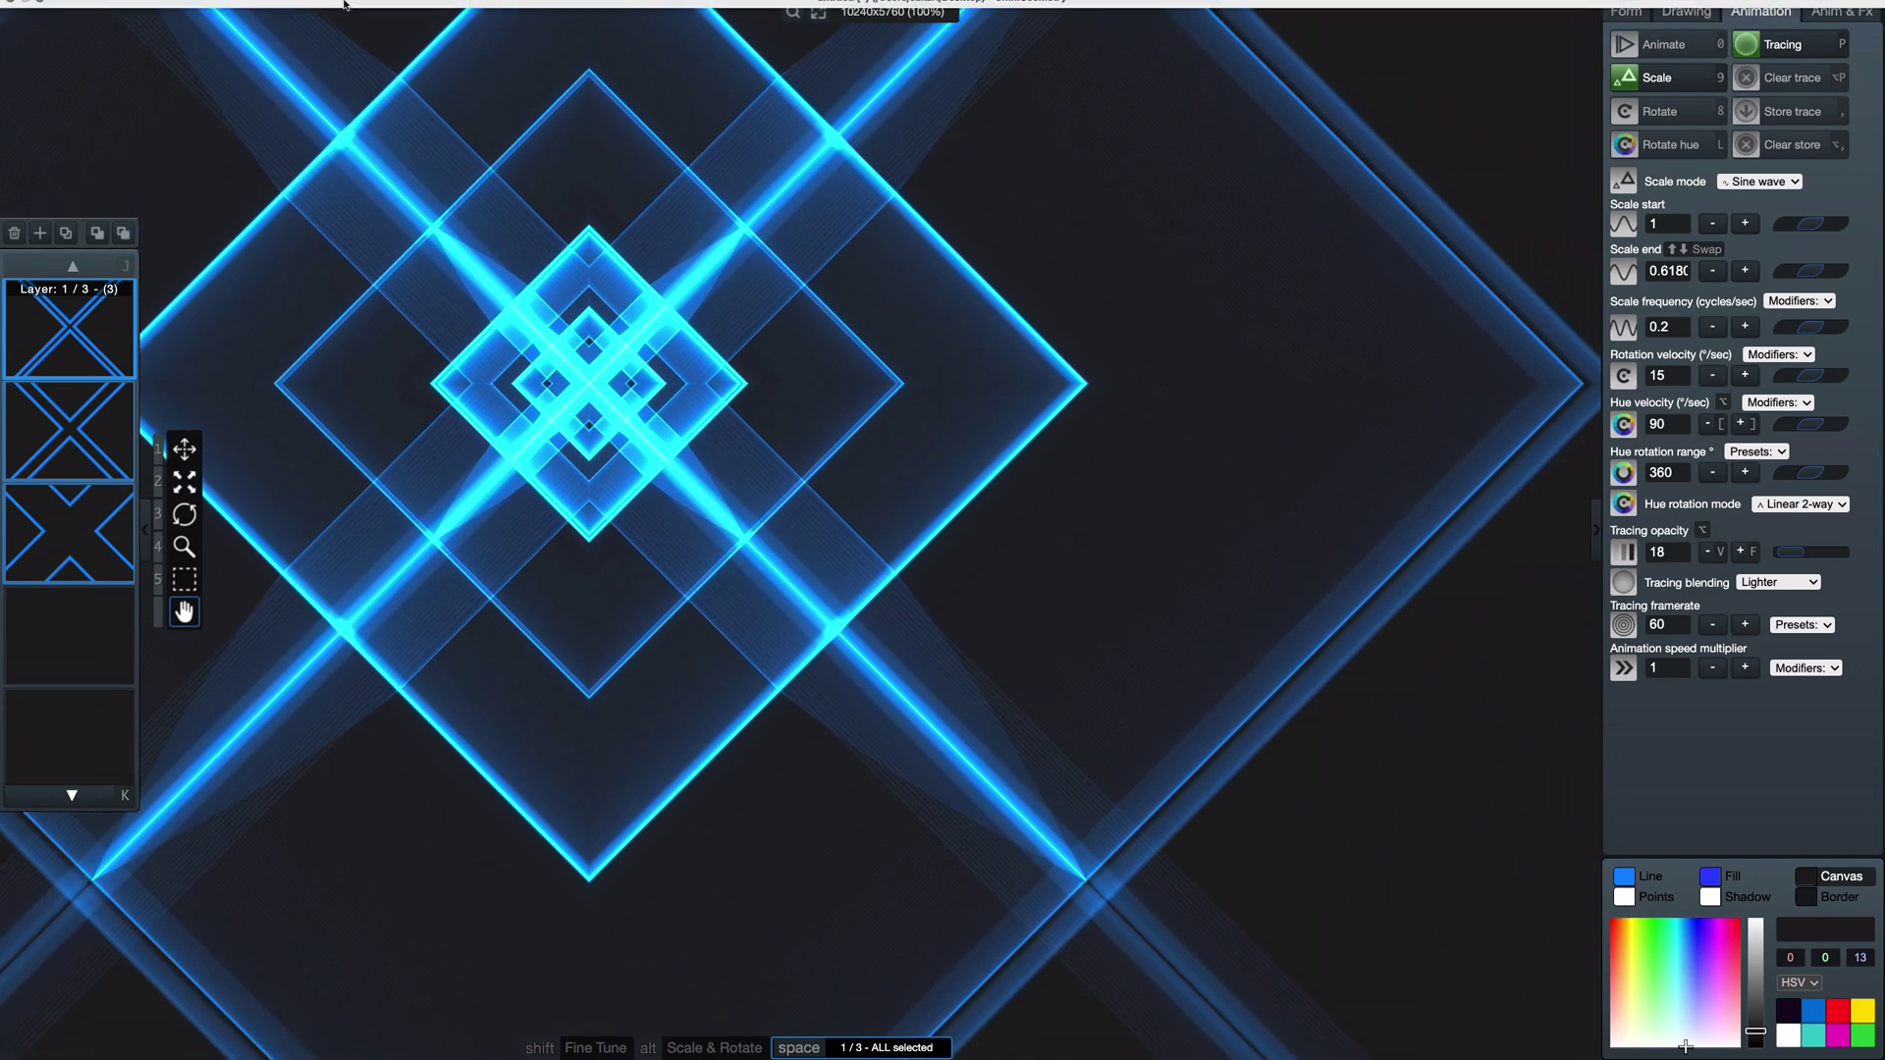
click(285, 9)
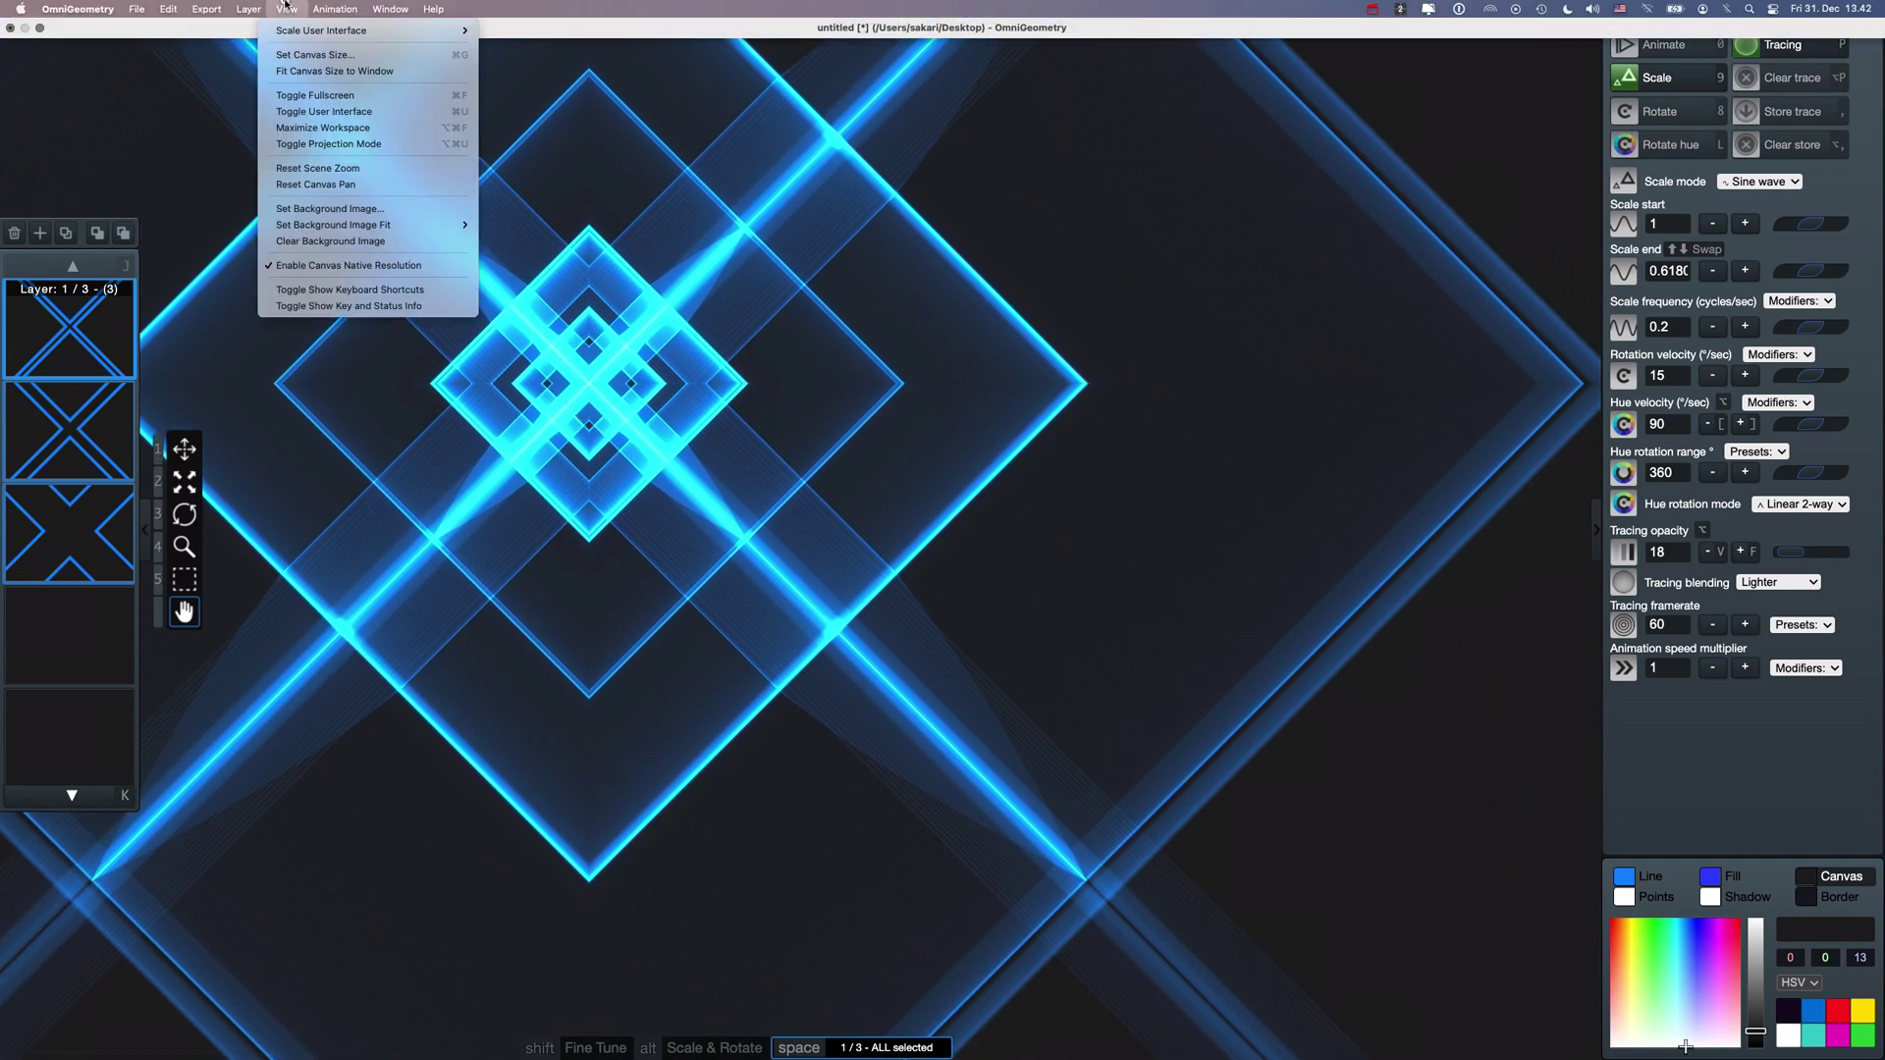
click(354, 188)
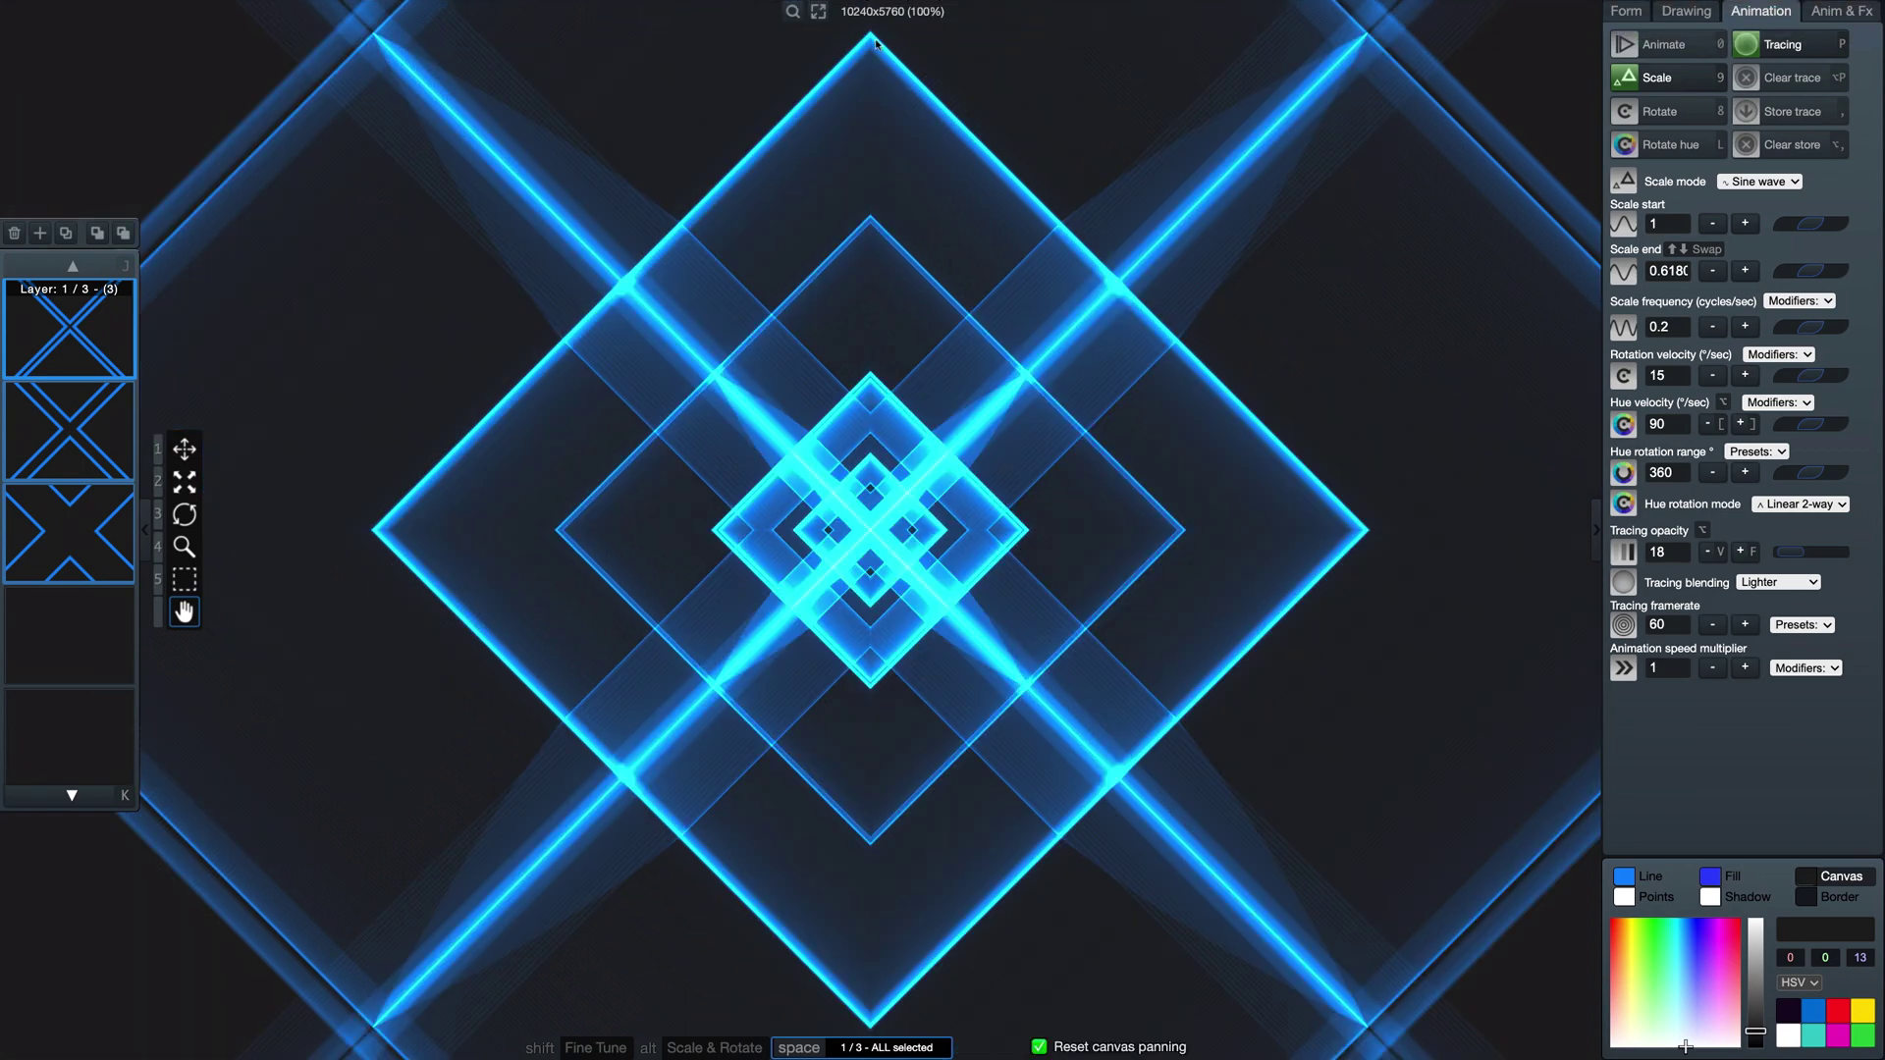
click(817, 14)
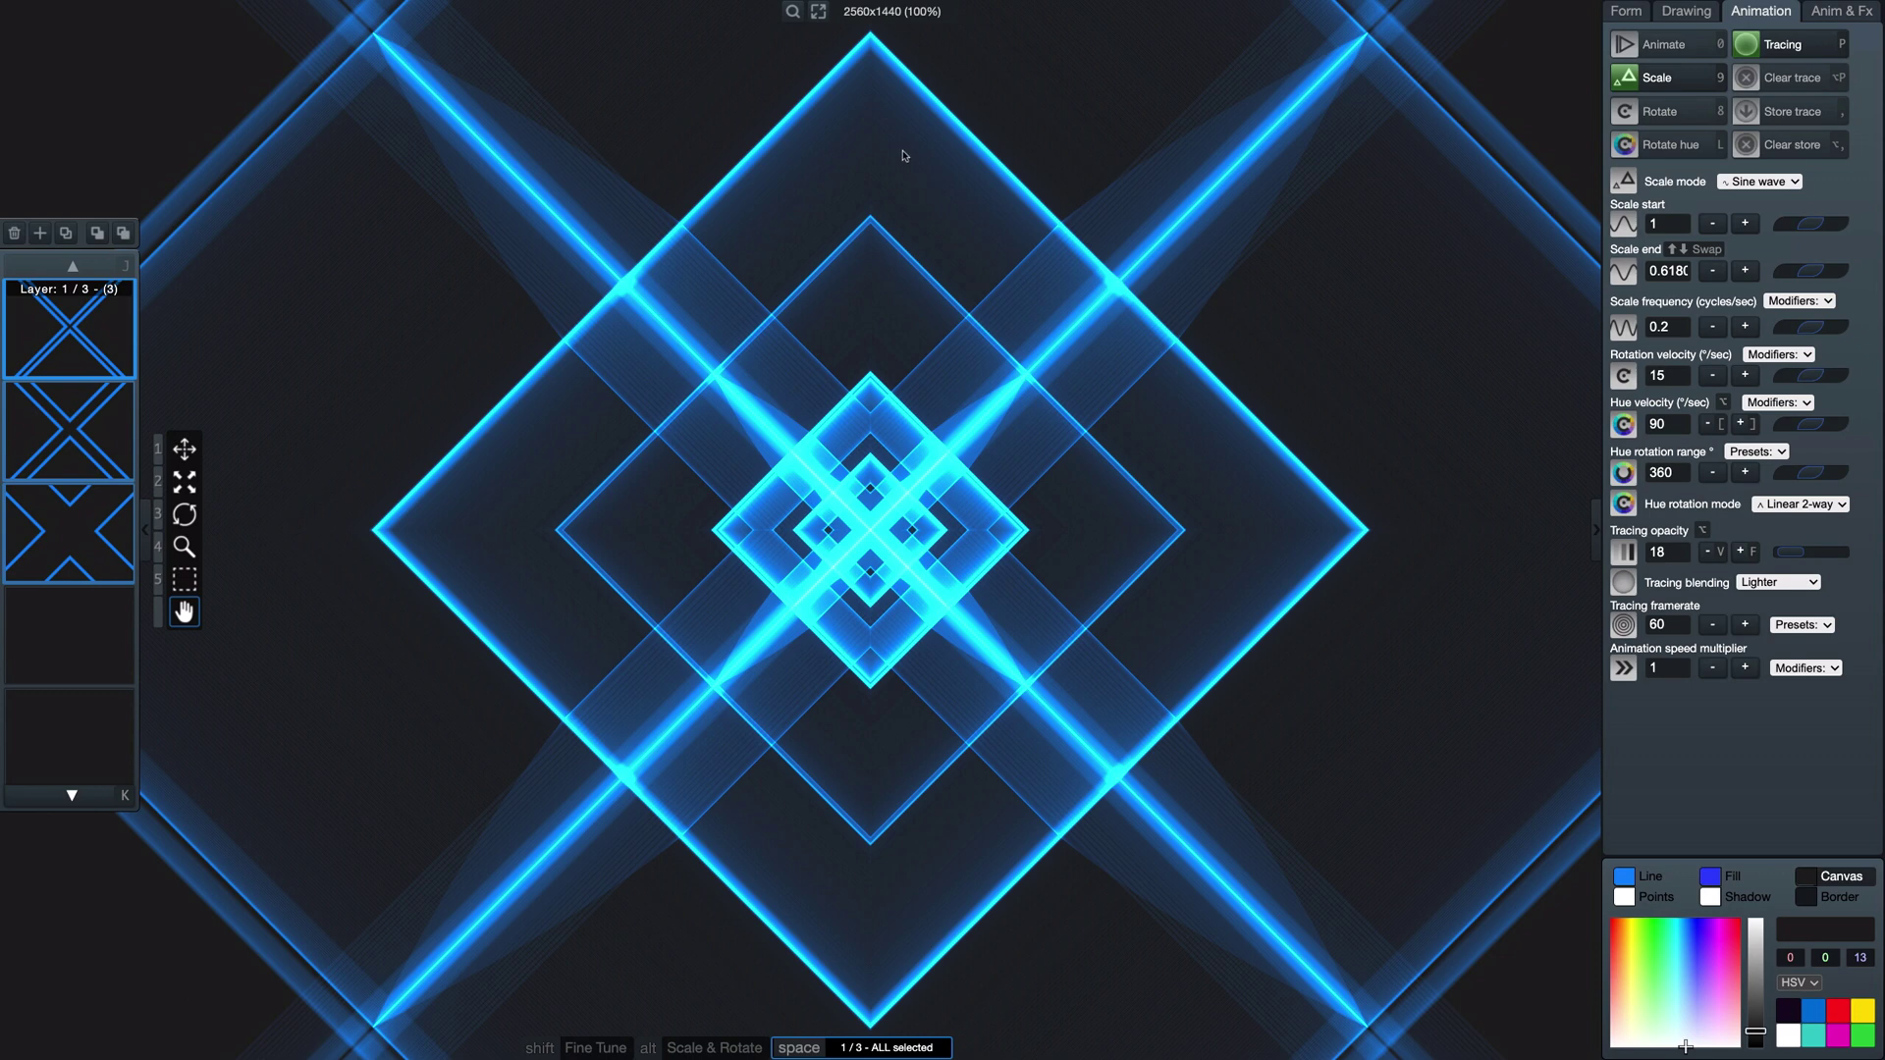
Step: Clear the accumulated traces and zoom the scene to 2.644
key(alt+p)
key(z)
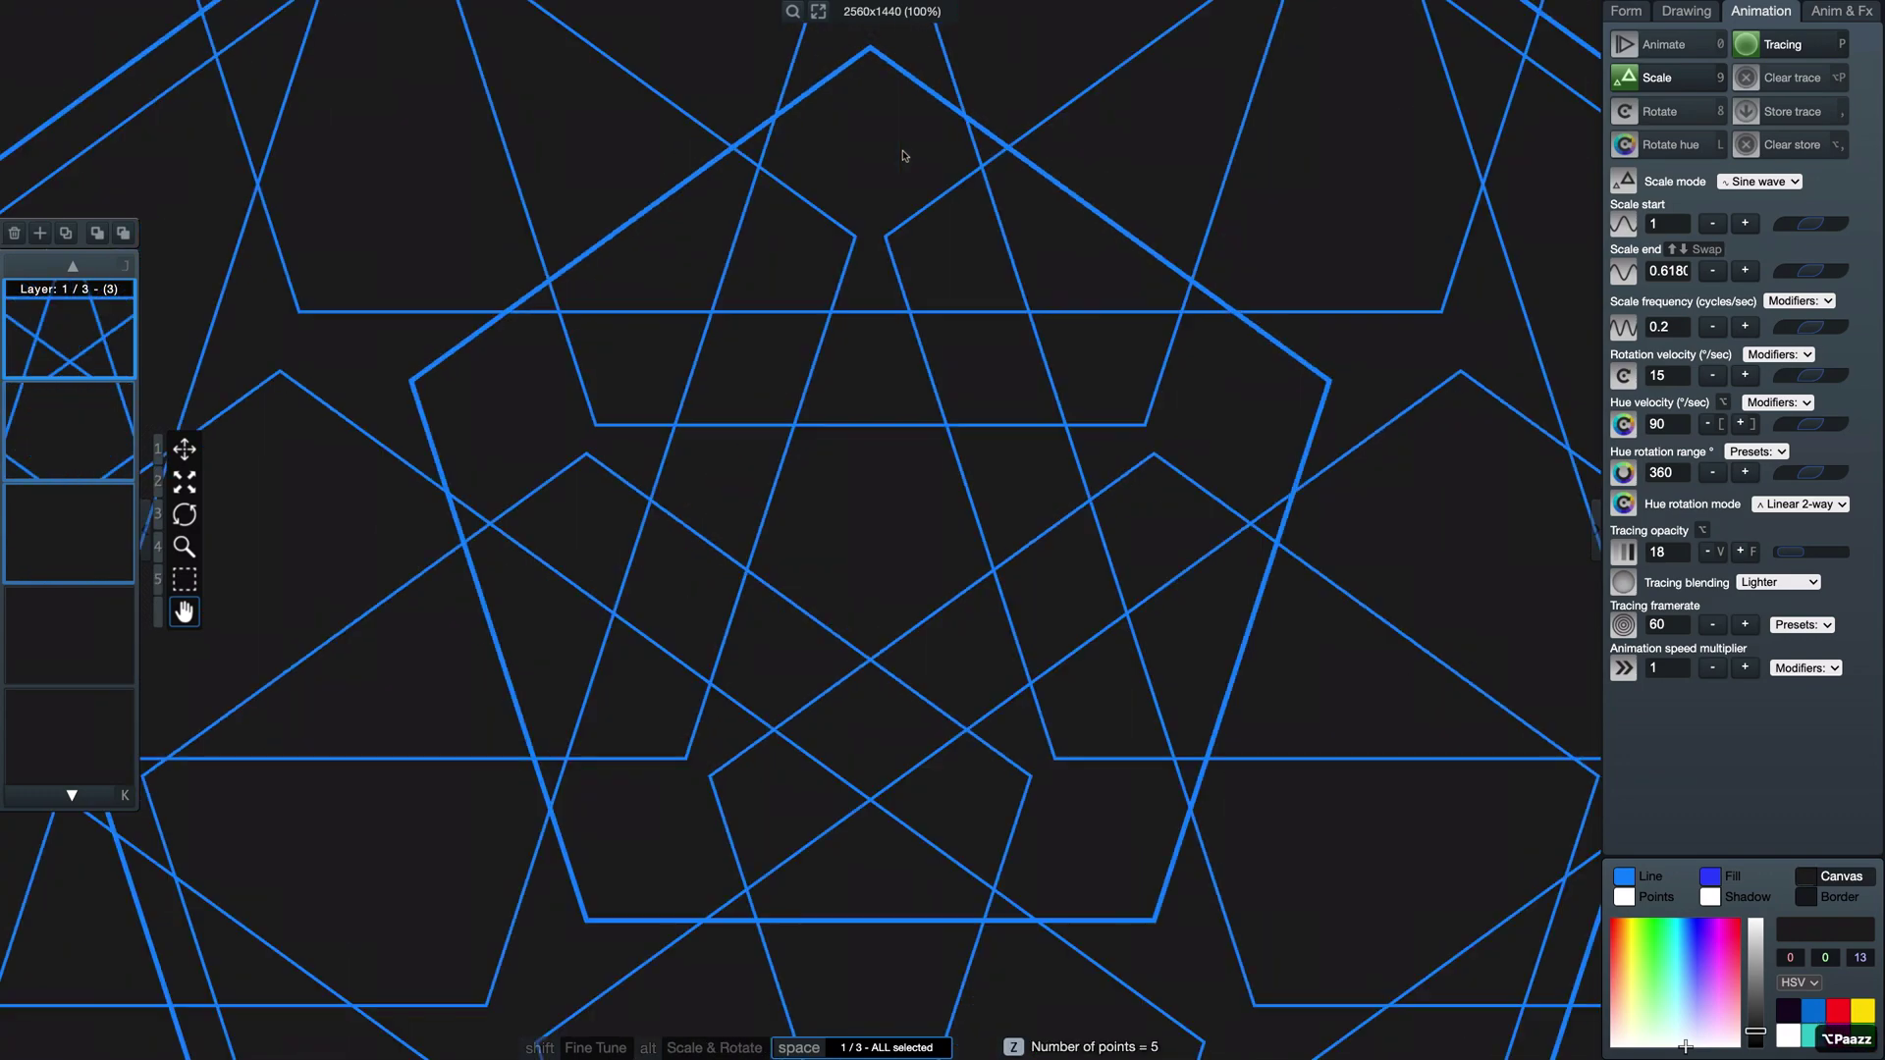
key(4)
scroll(824, 572, up, 5)
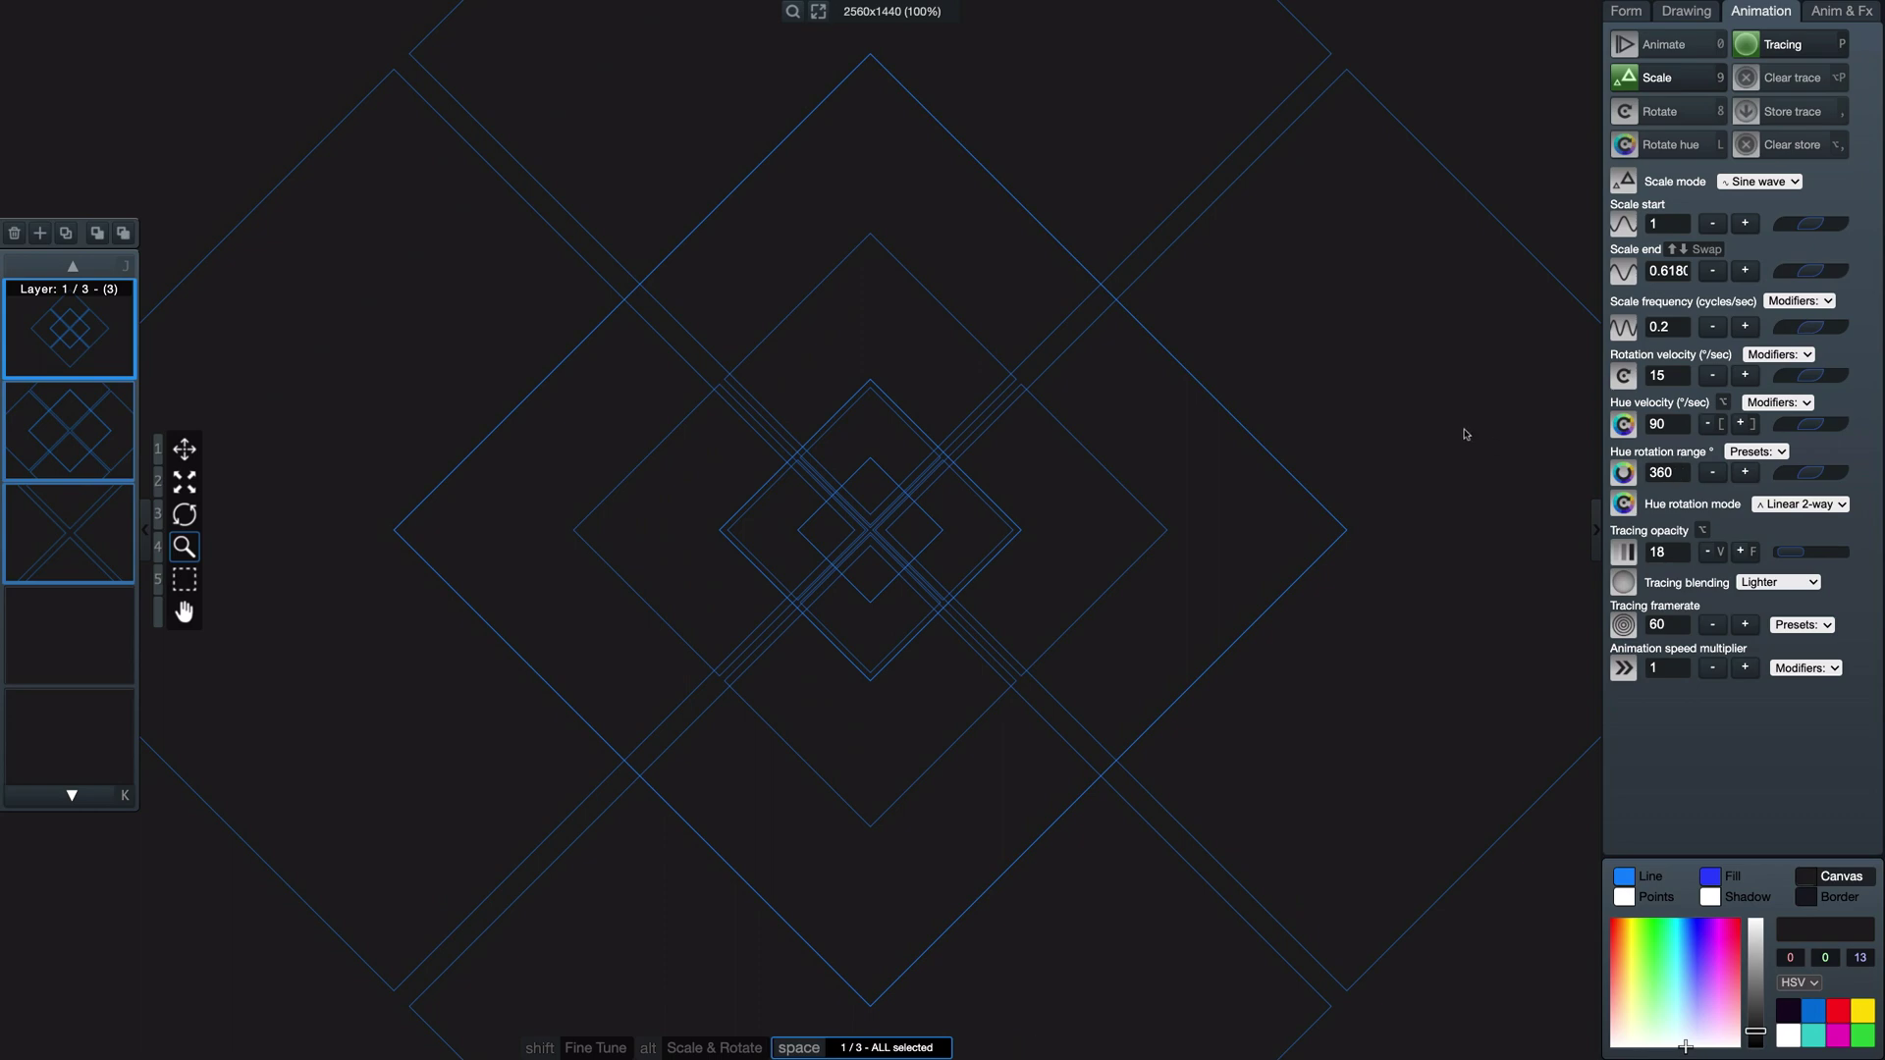
Step: Adjust the line weight until it reads 1.000
key(r)
key(r)
key(e)
key(e)
key(shift+r)
key(shift+r)
key(shift+r)
key(shift+r)
key(shift+r)
key(shift+r)
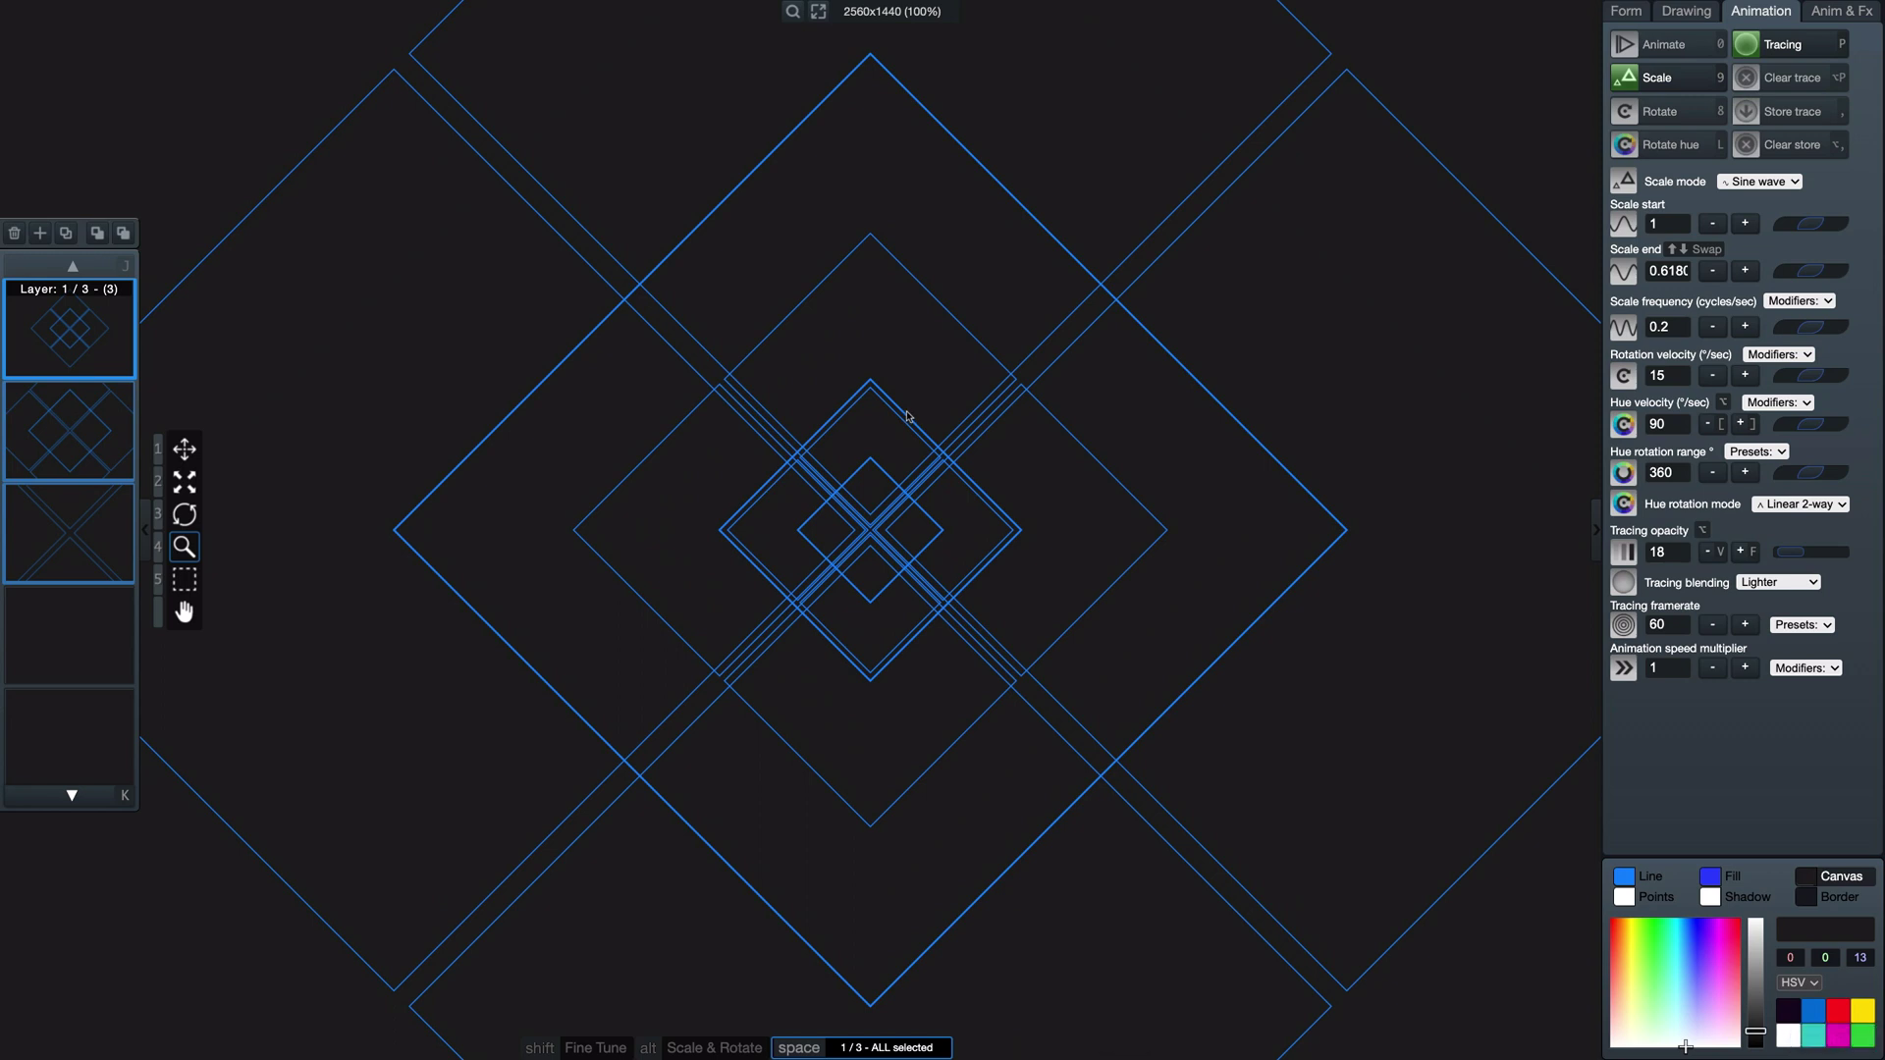
Step: Turn off Scale and Tracing, and turn on Rotate hue and Animate
click(1651, 79)
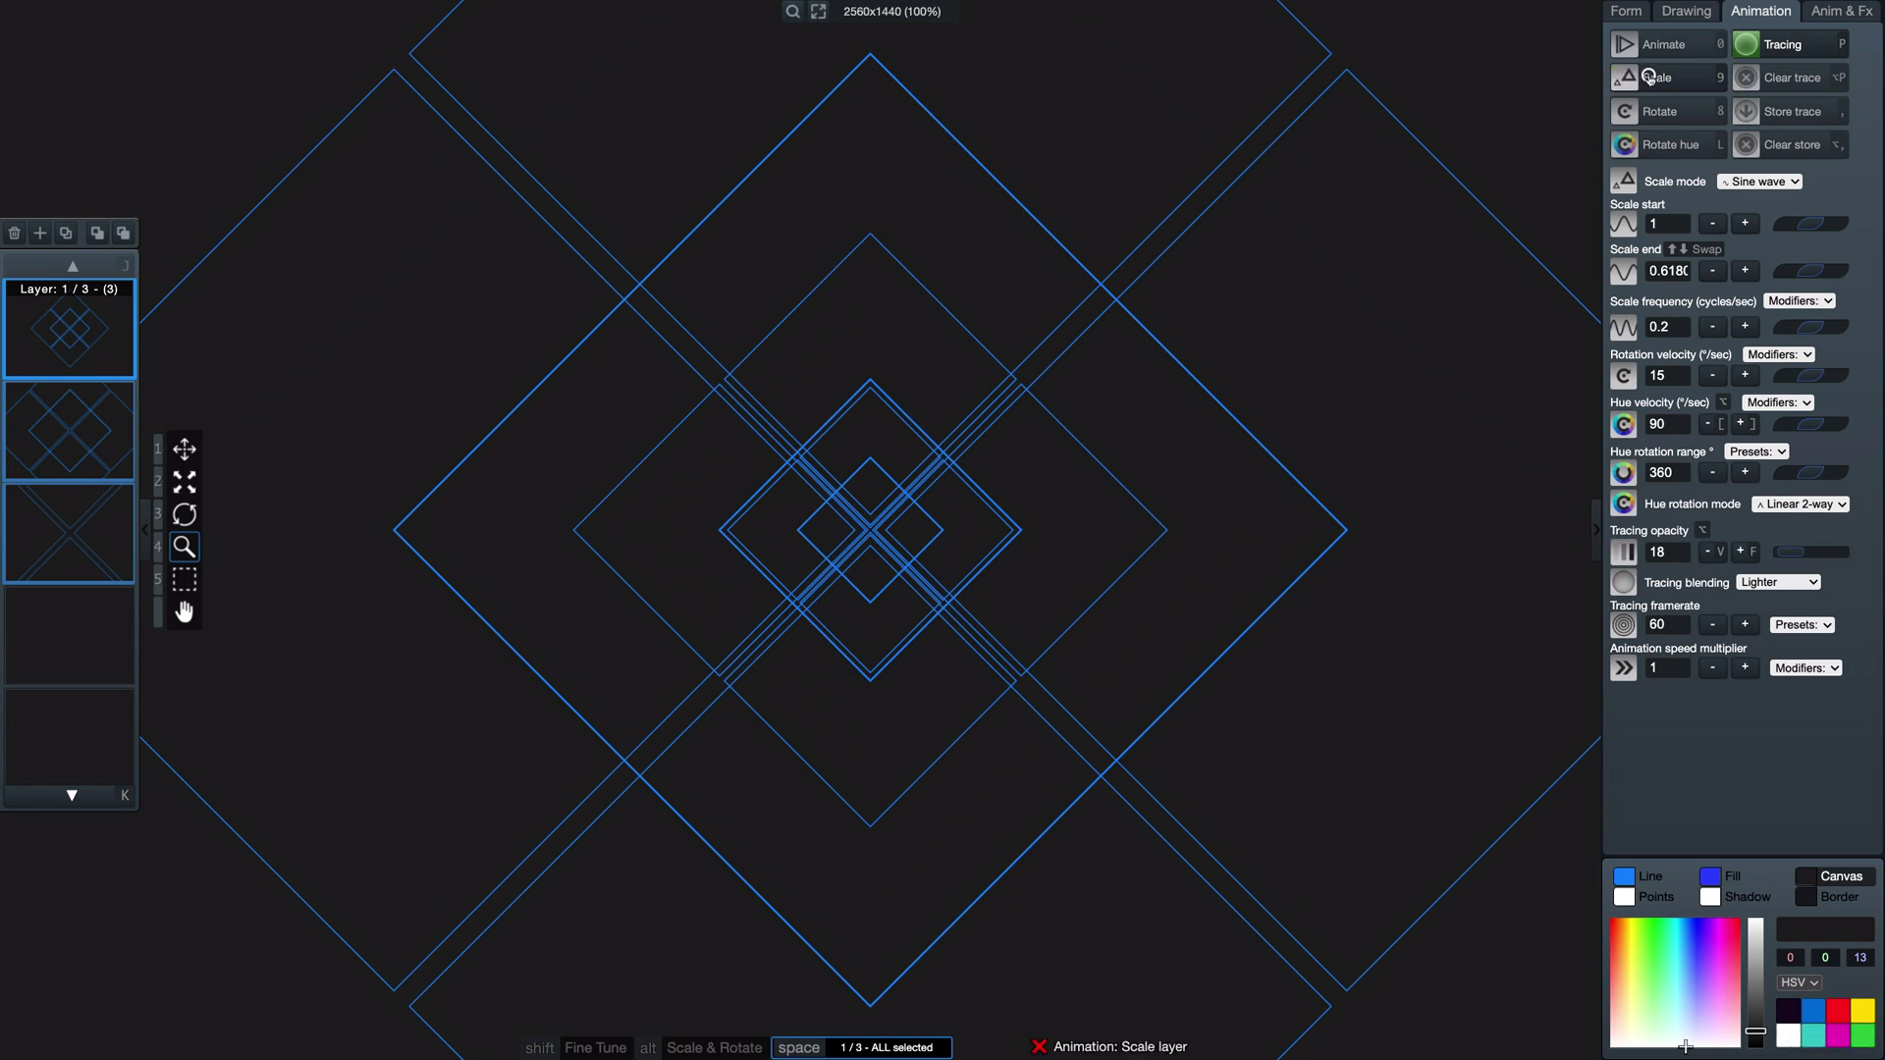
click(1673, 145)
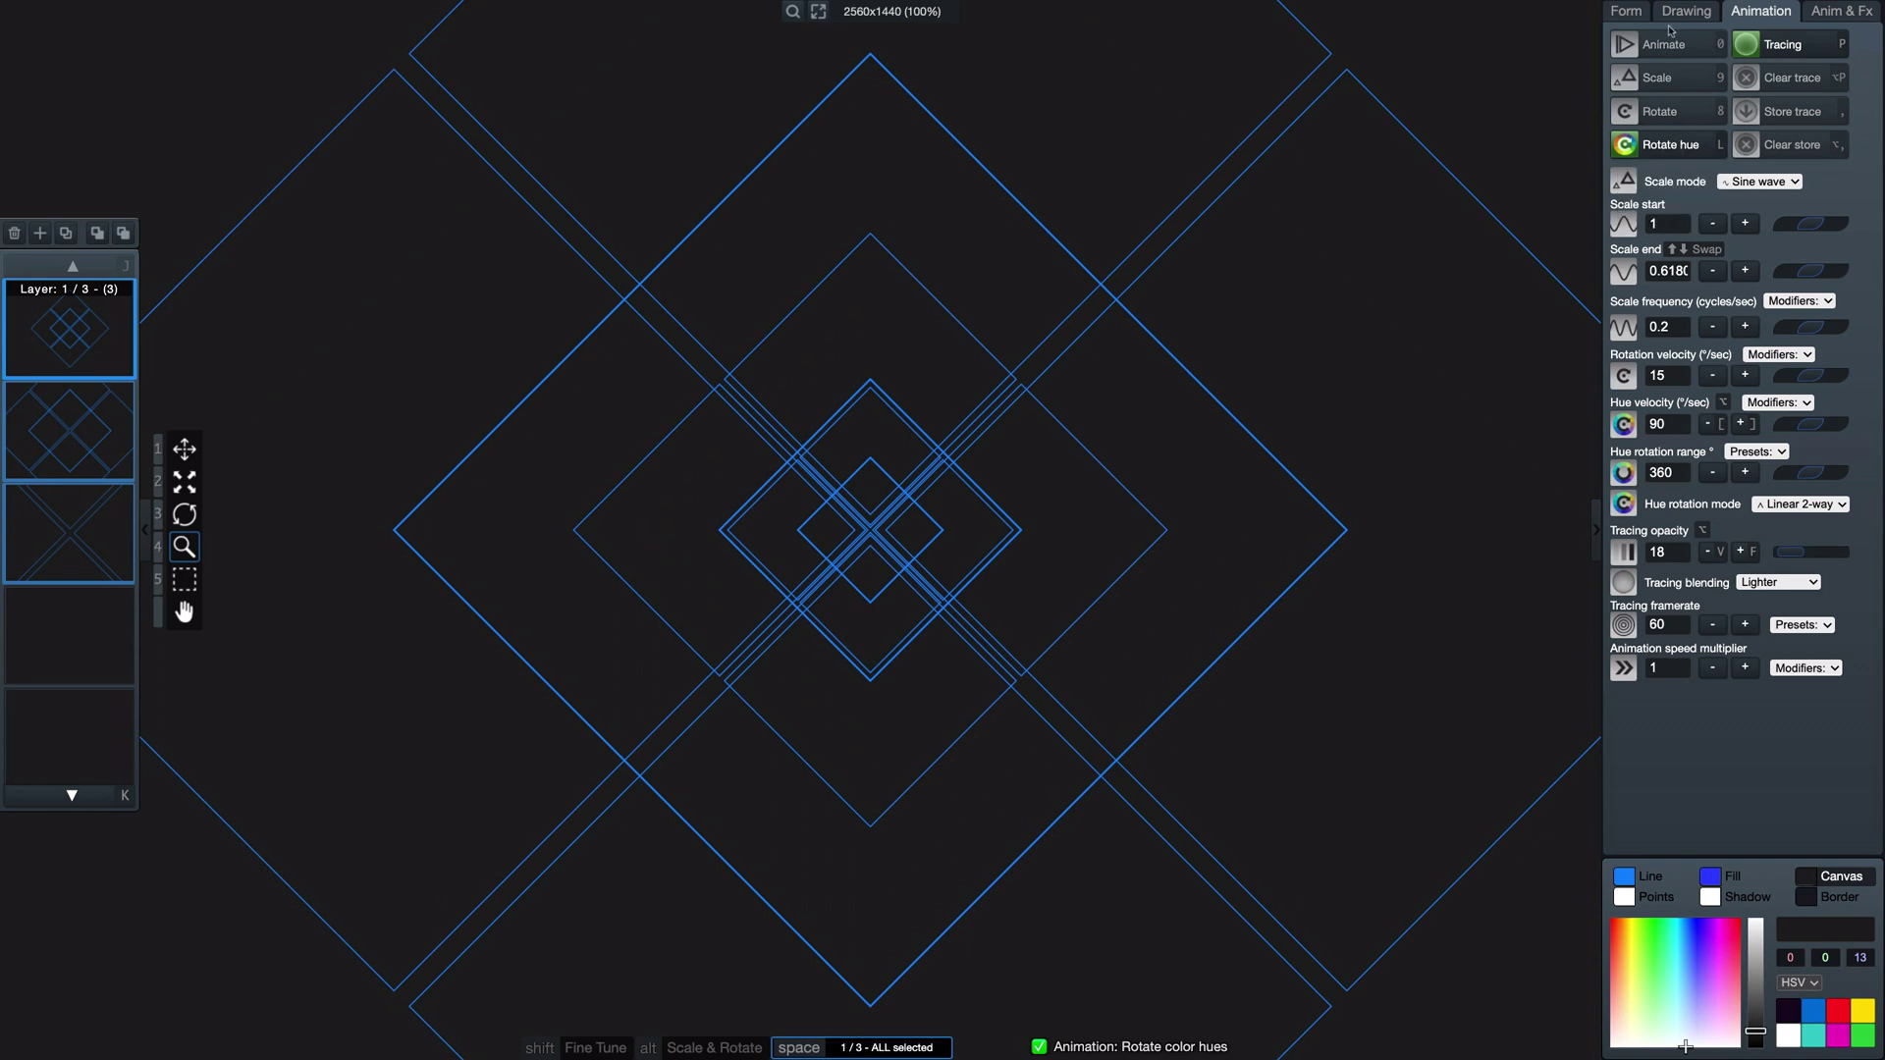
click(1775, 49)
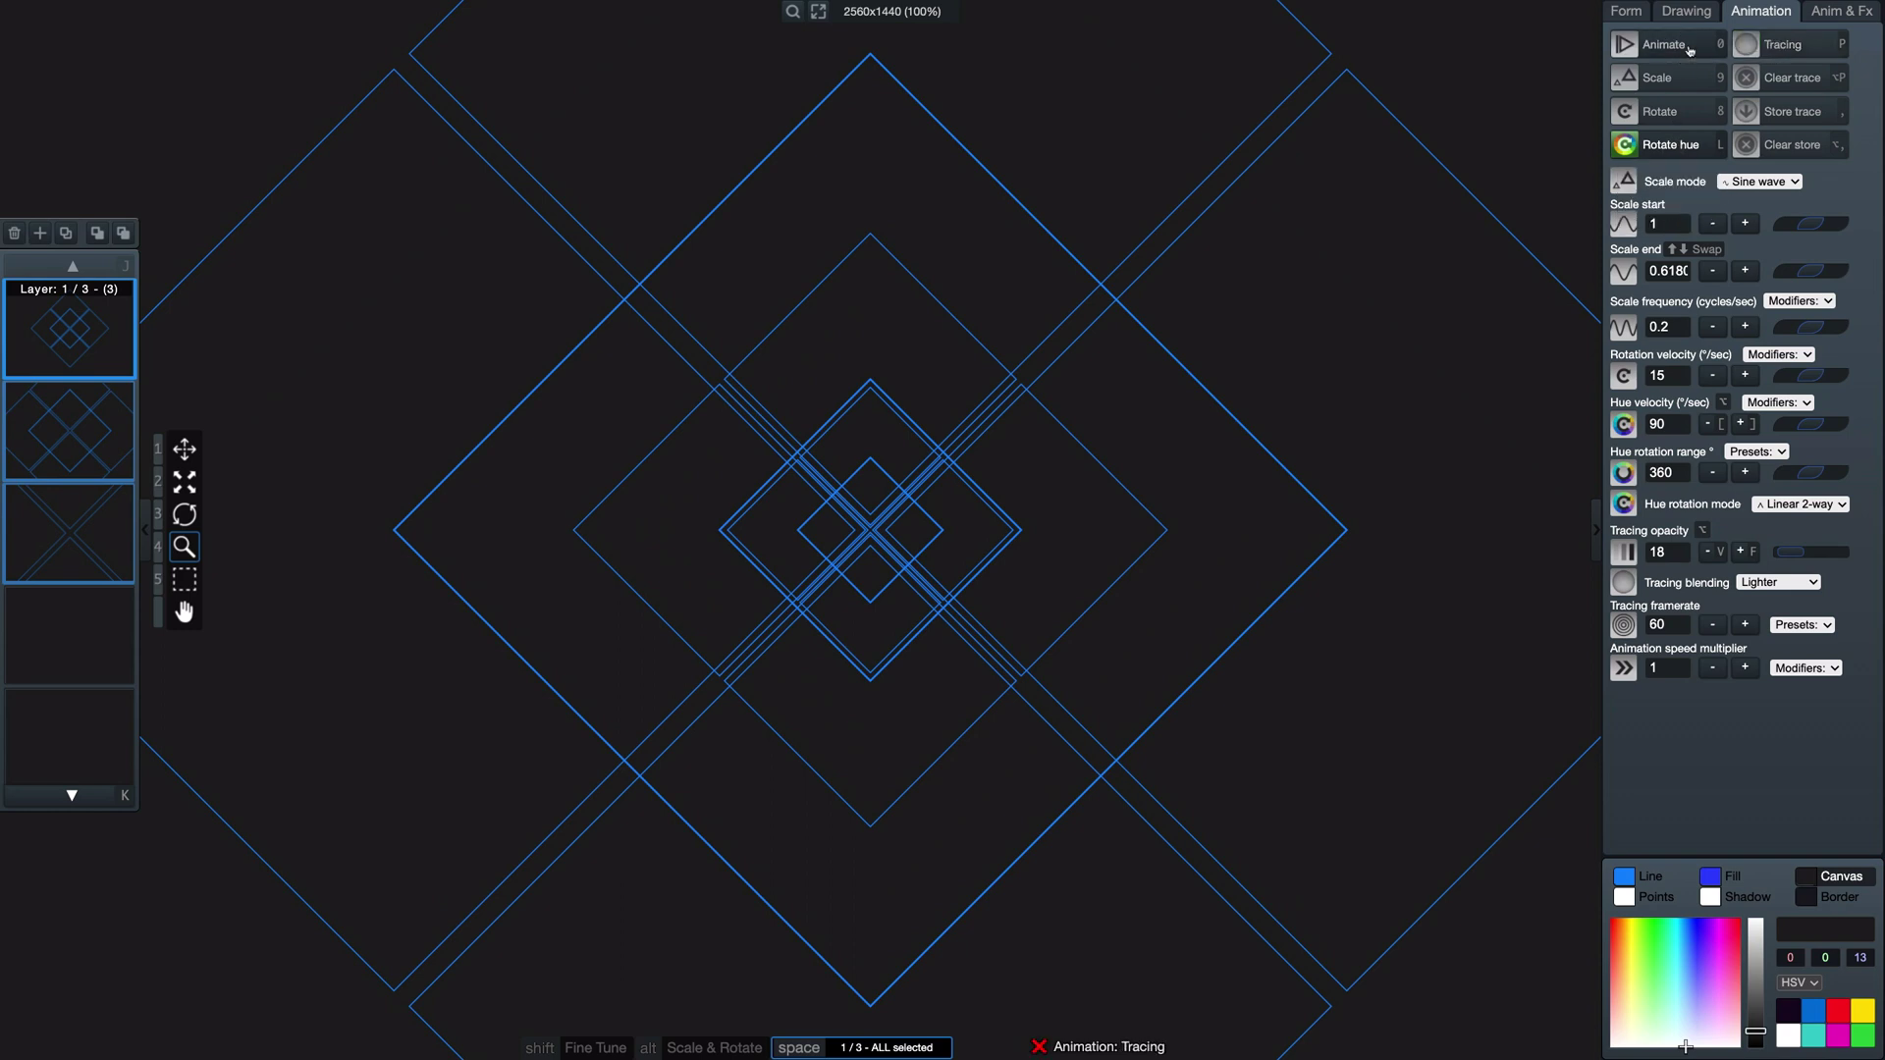
click(1689, 47)
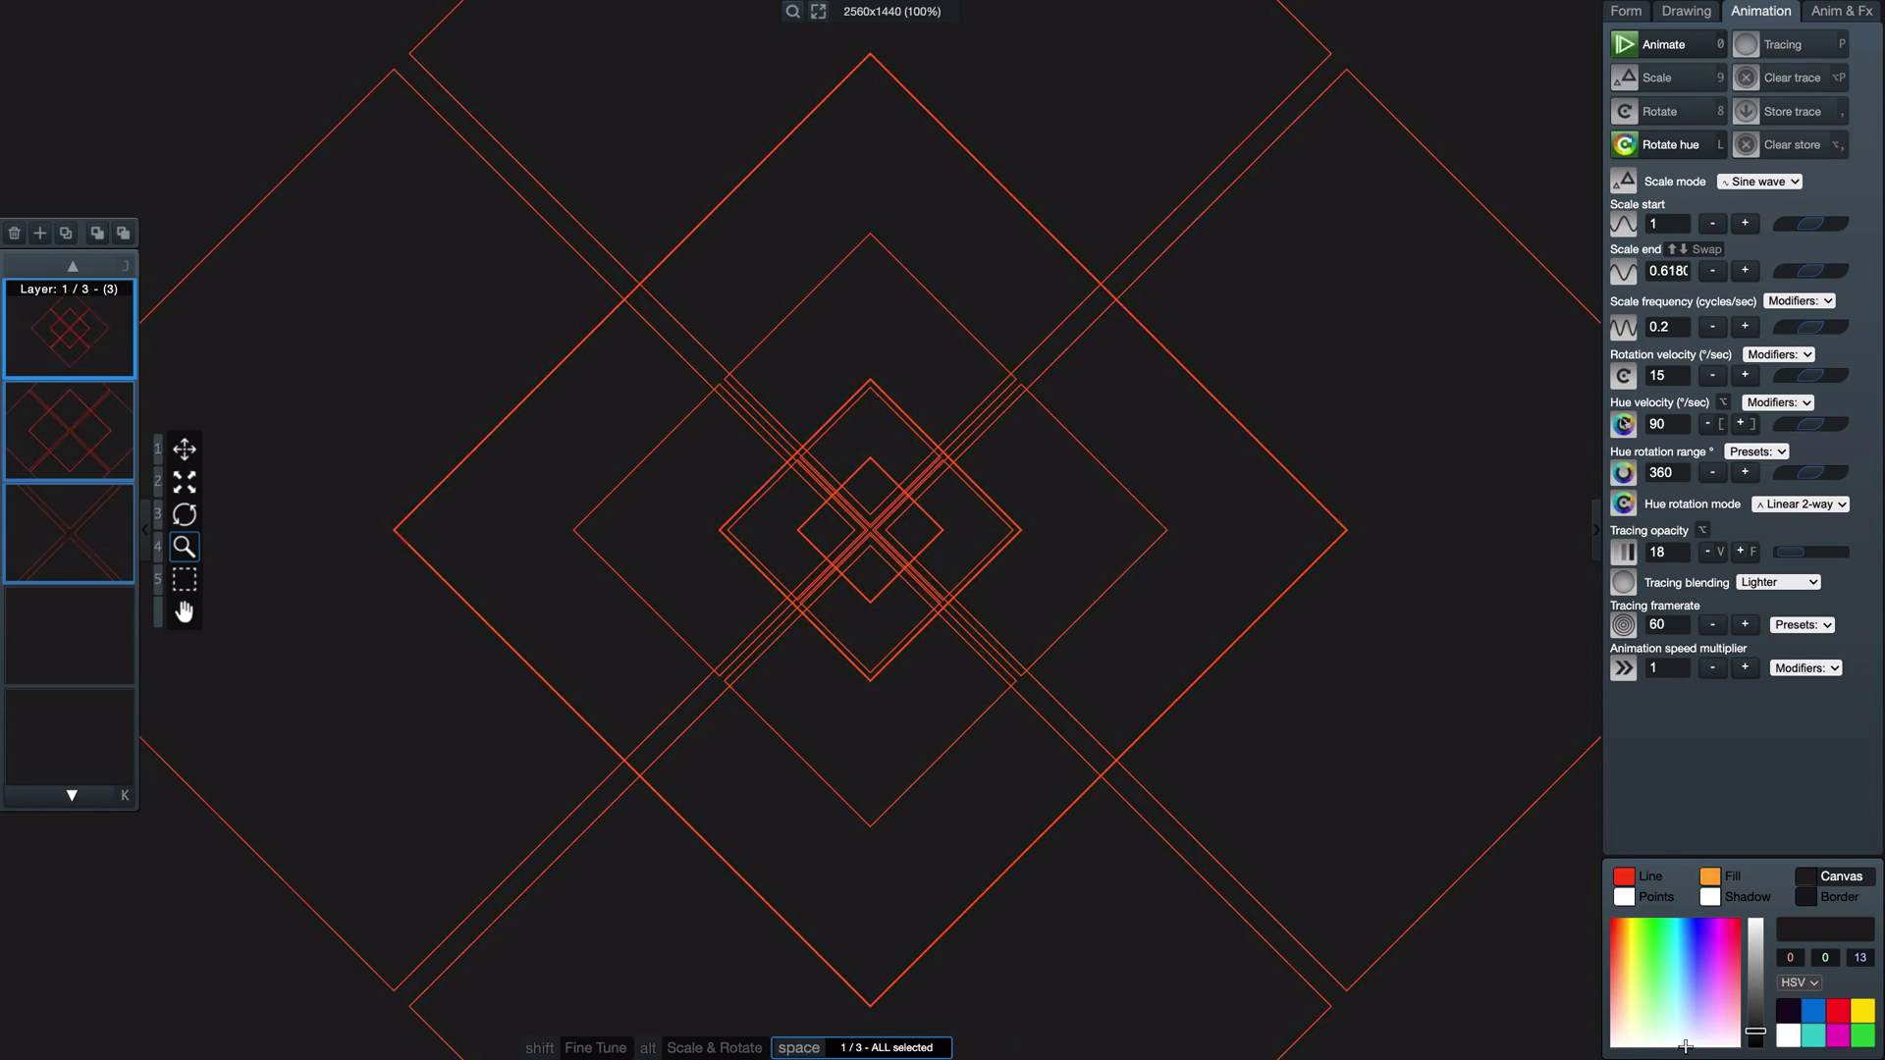
Step: Try hue rotation ranges of 180 and then 360
click(1666, 472)
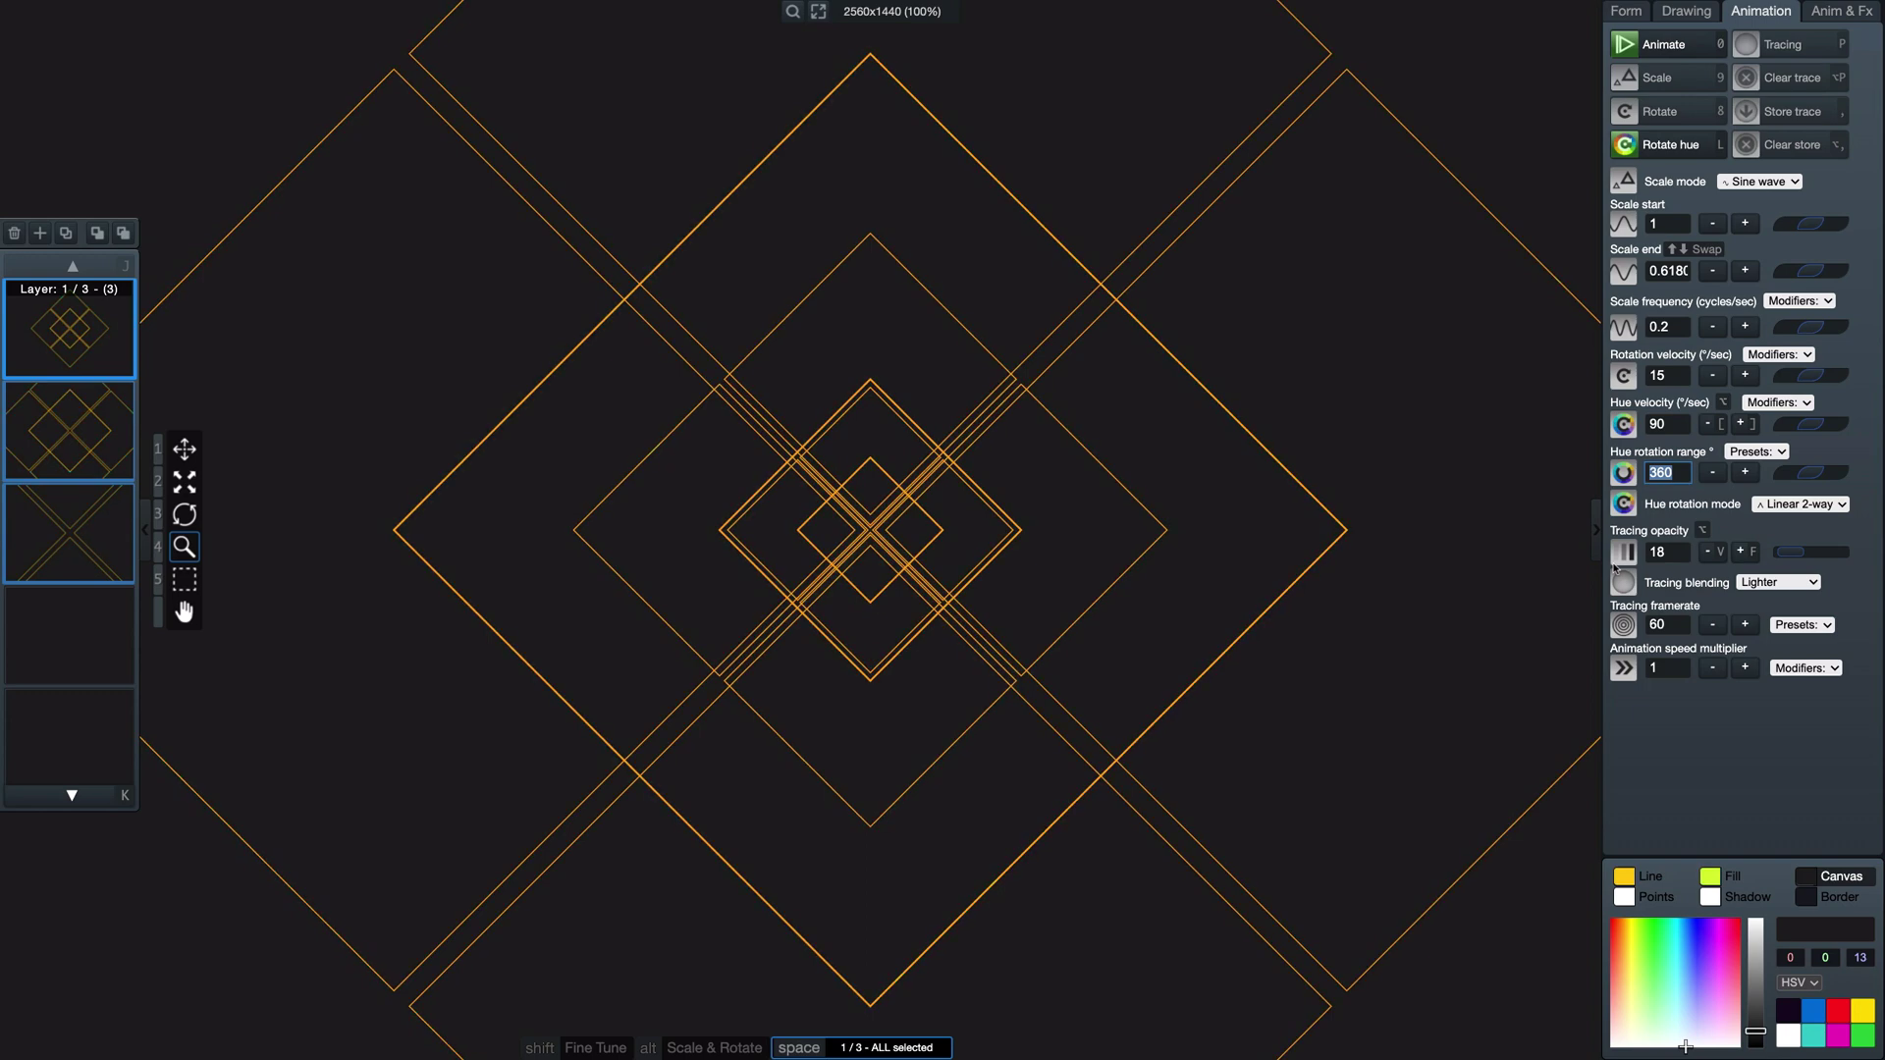
text(180)
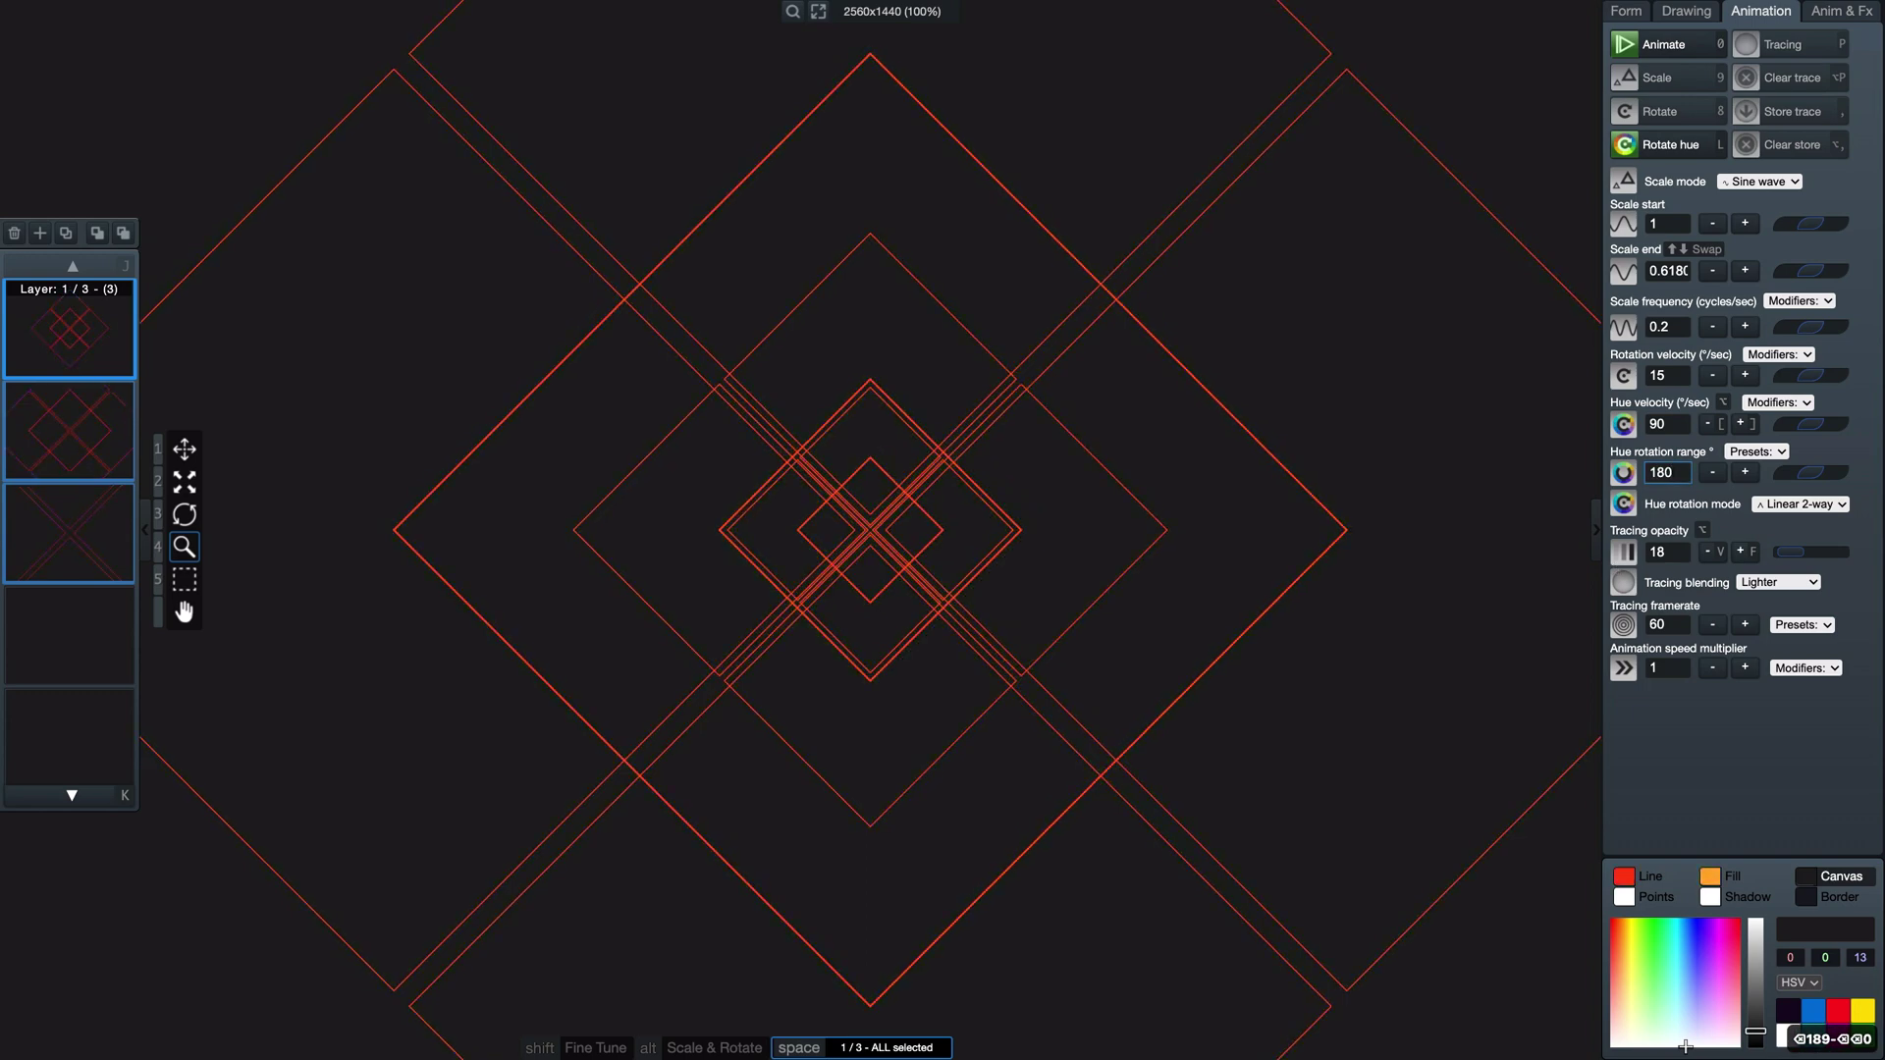
key(Return)
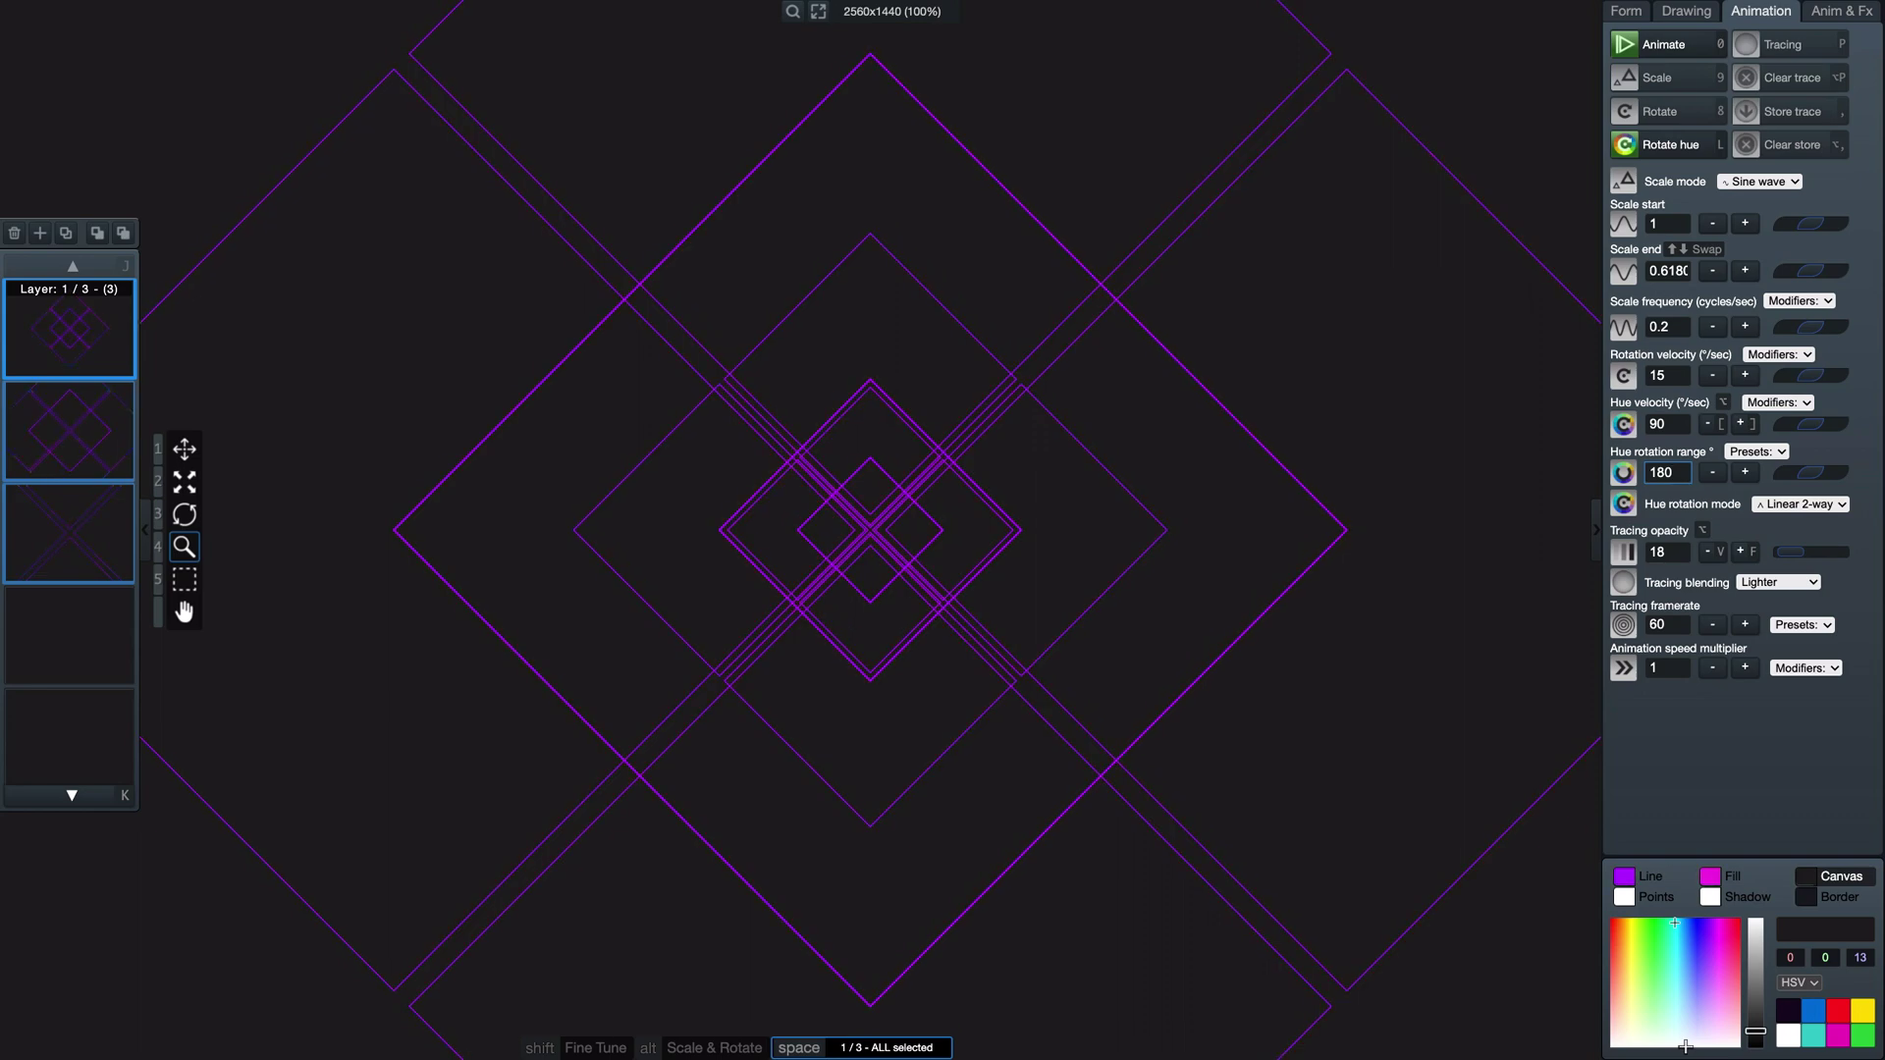
key(BackSpace)
key(BackSpace)
key(BackSpace)
text(460)
key(BackSpace)
key(BackSpace)
key(BackSpace)
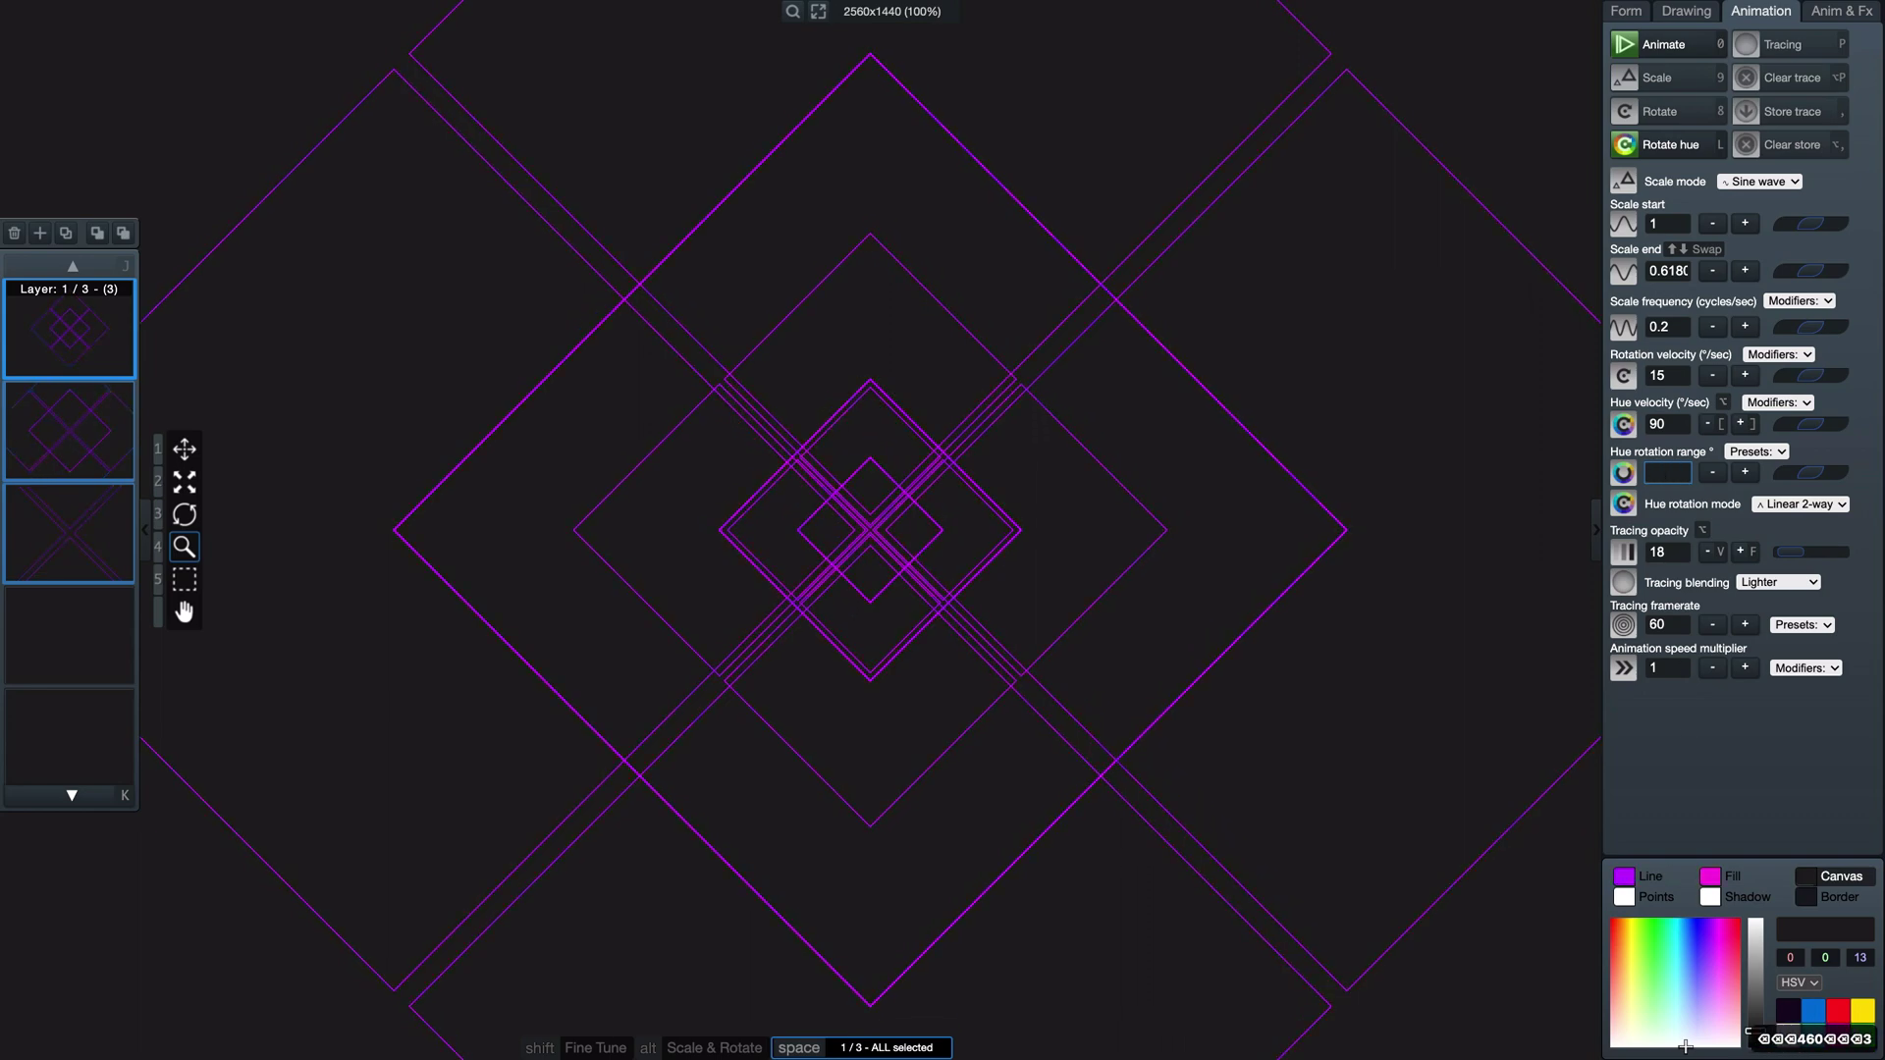
text(360)
key(Return)
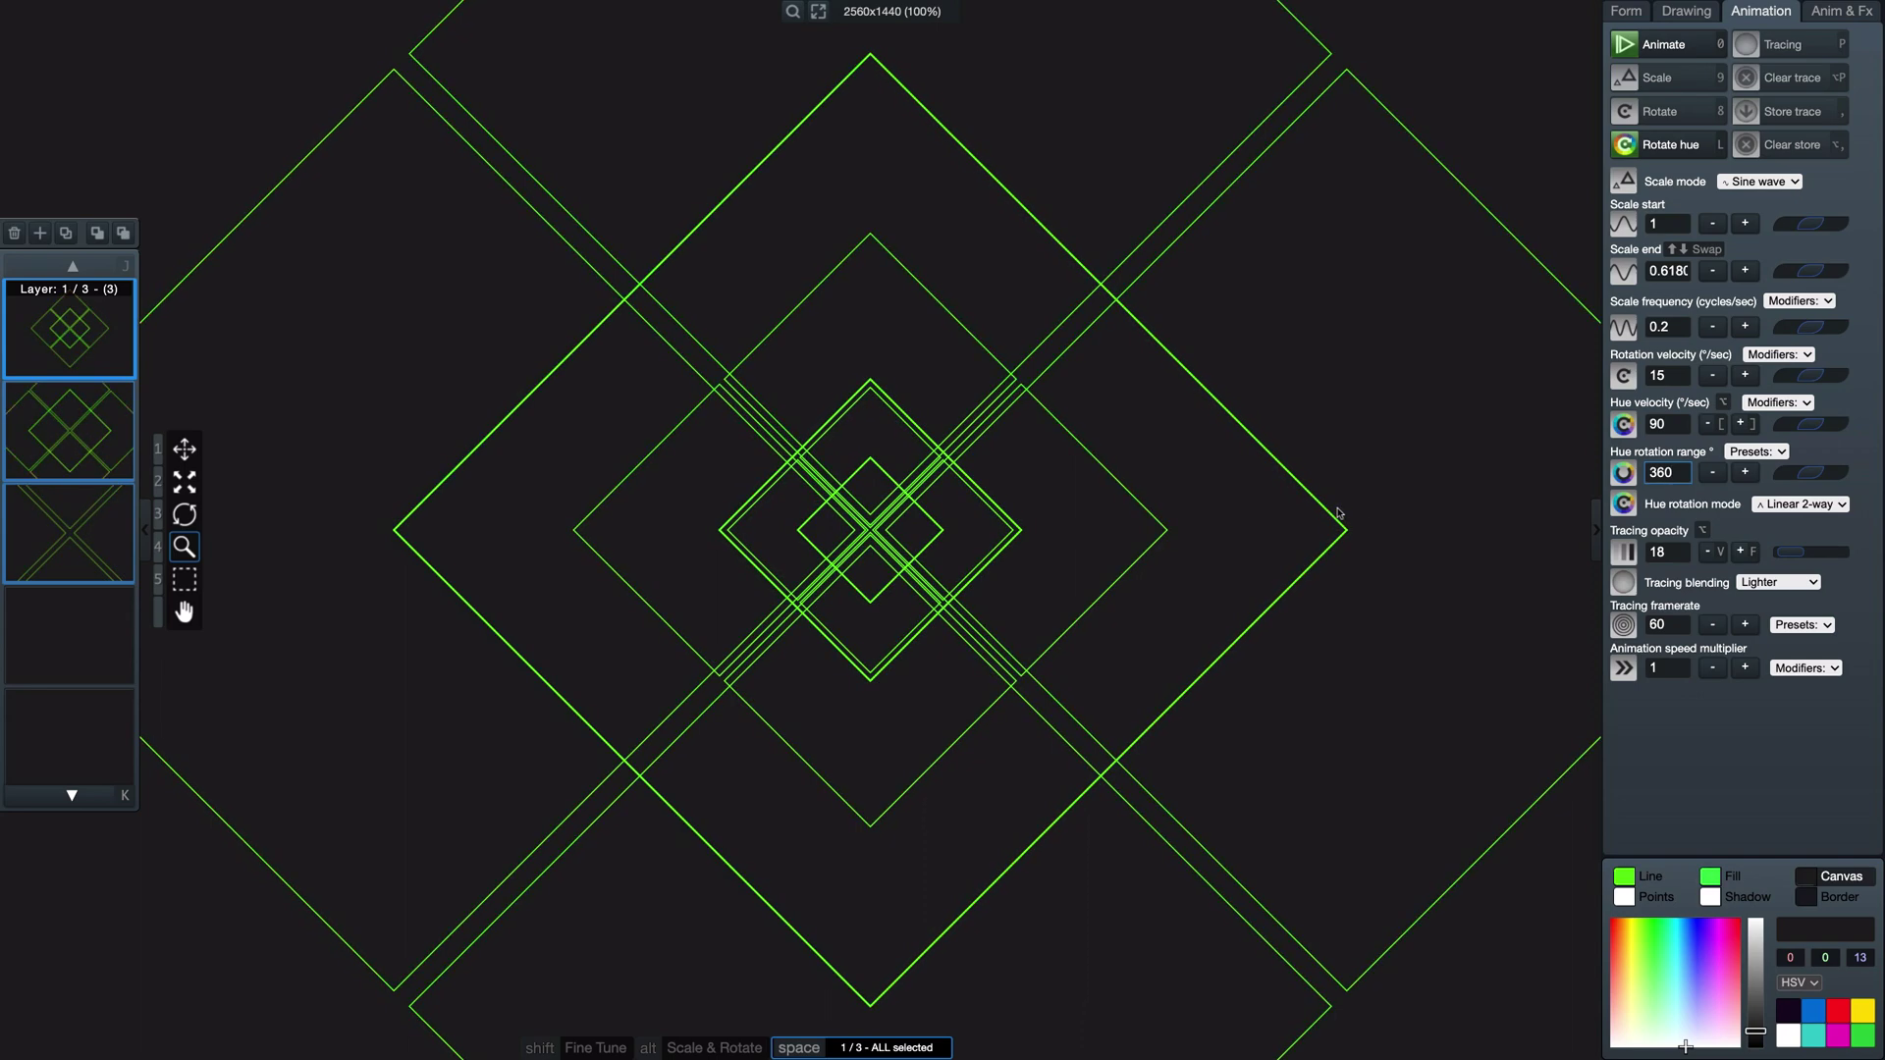
Step: Settle the hue rotation range at 90
key(BackSpace)
key(BackSpace)
key(BackSpace)
text(180)
key(Return)
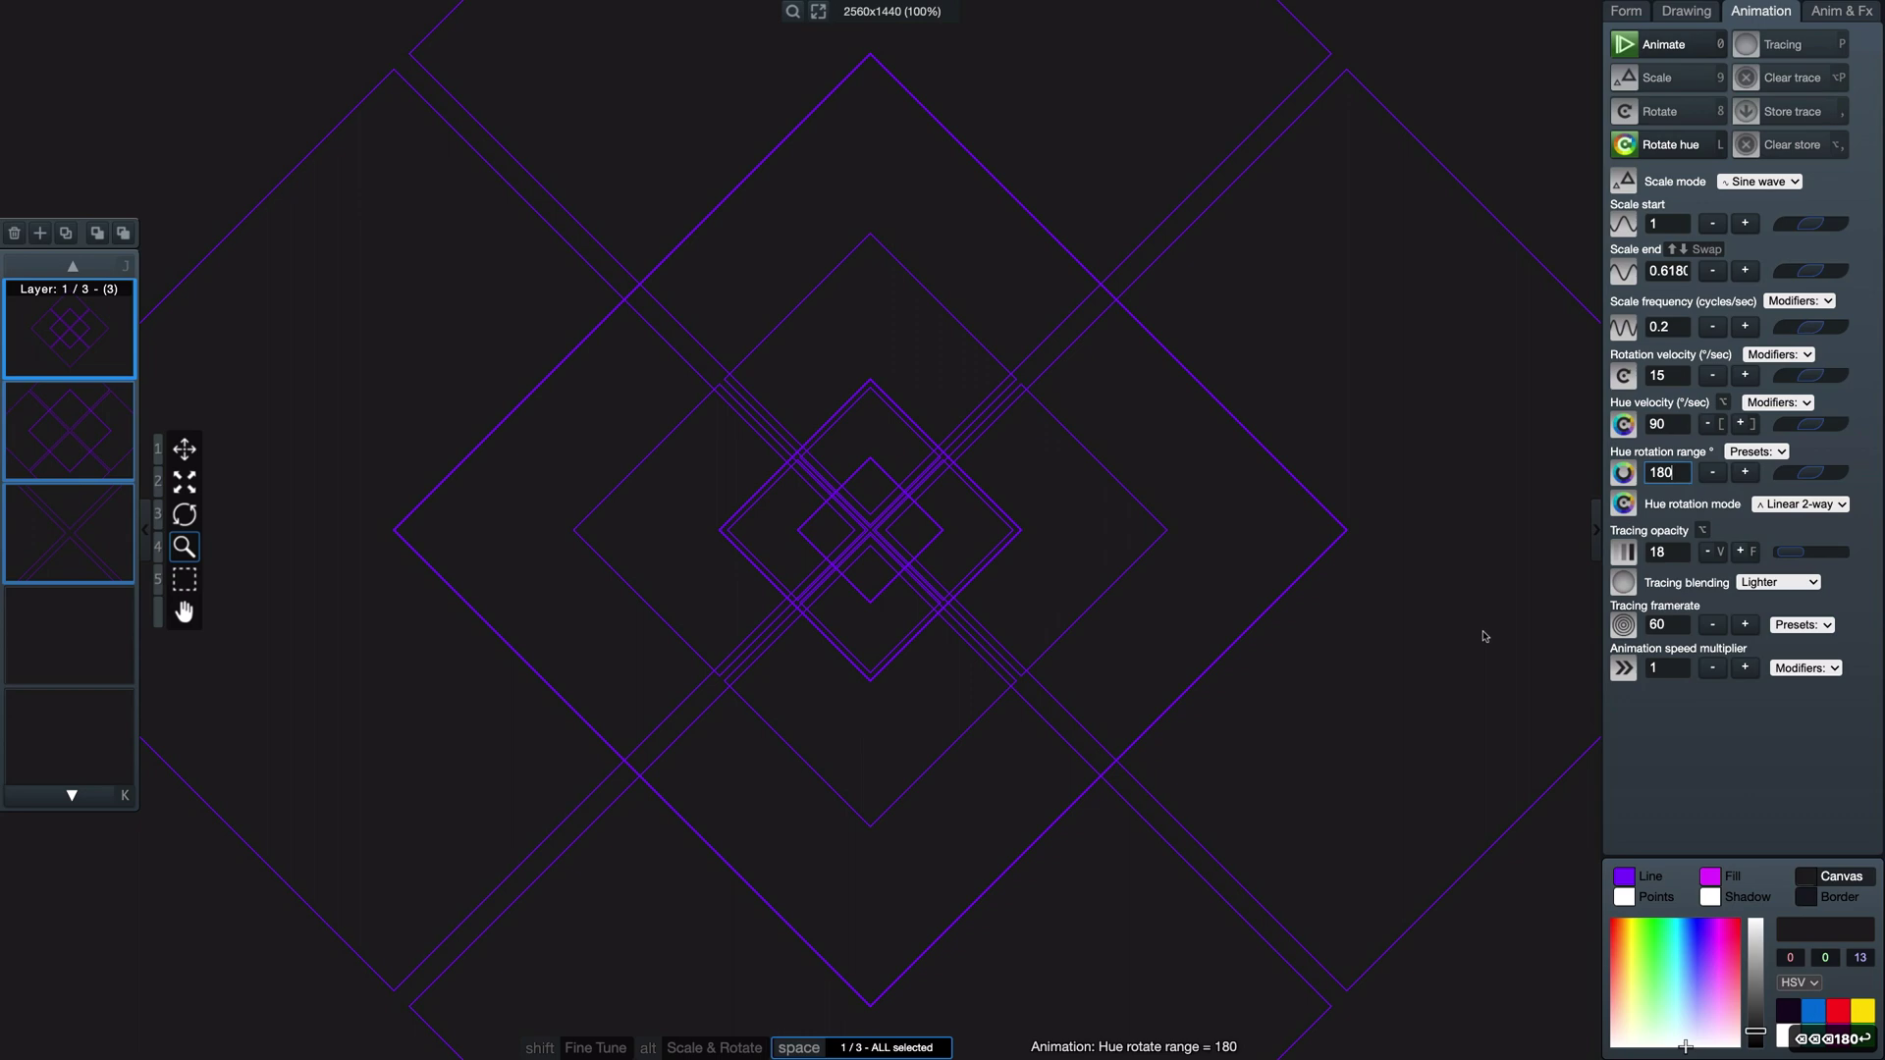
key(BackSpace)
key(BackSpace)
key(BackSpace)
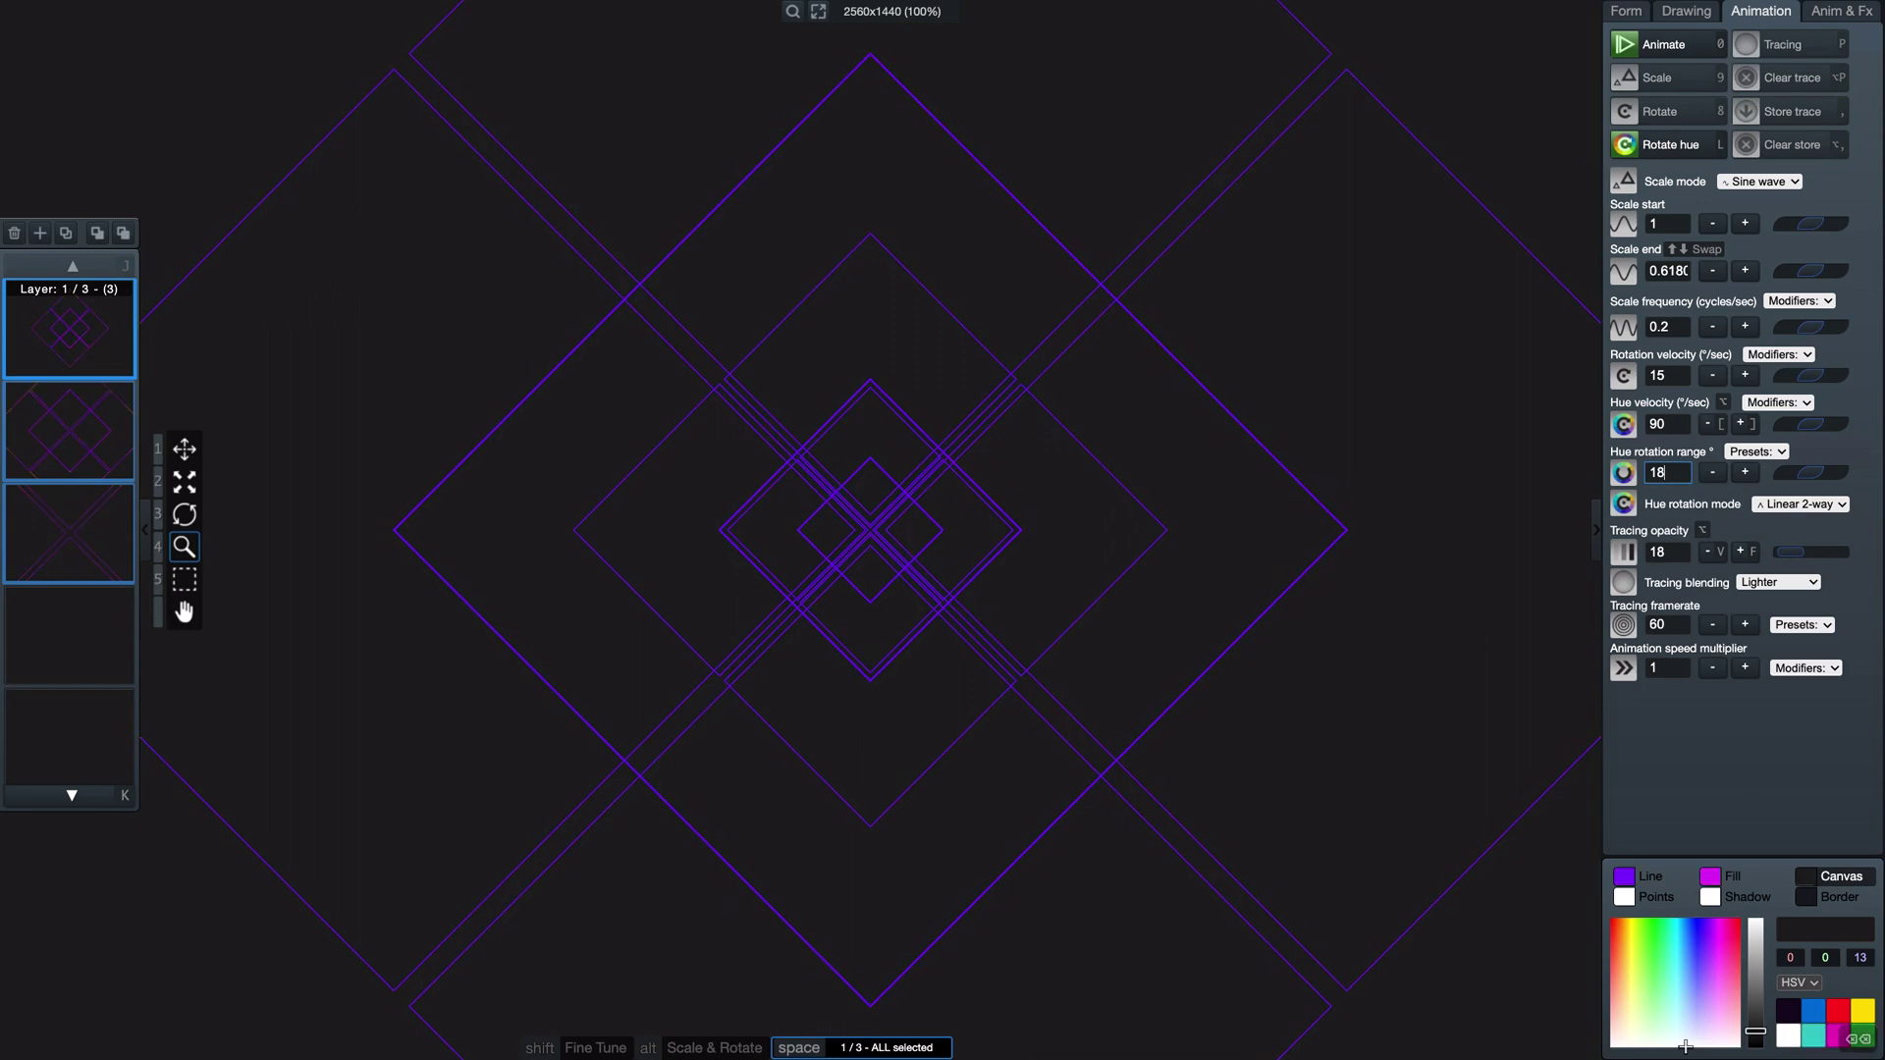
text(90)
key(Return)
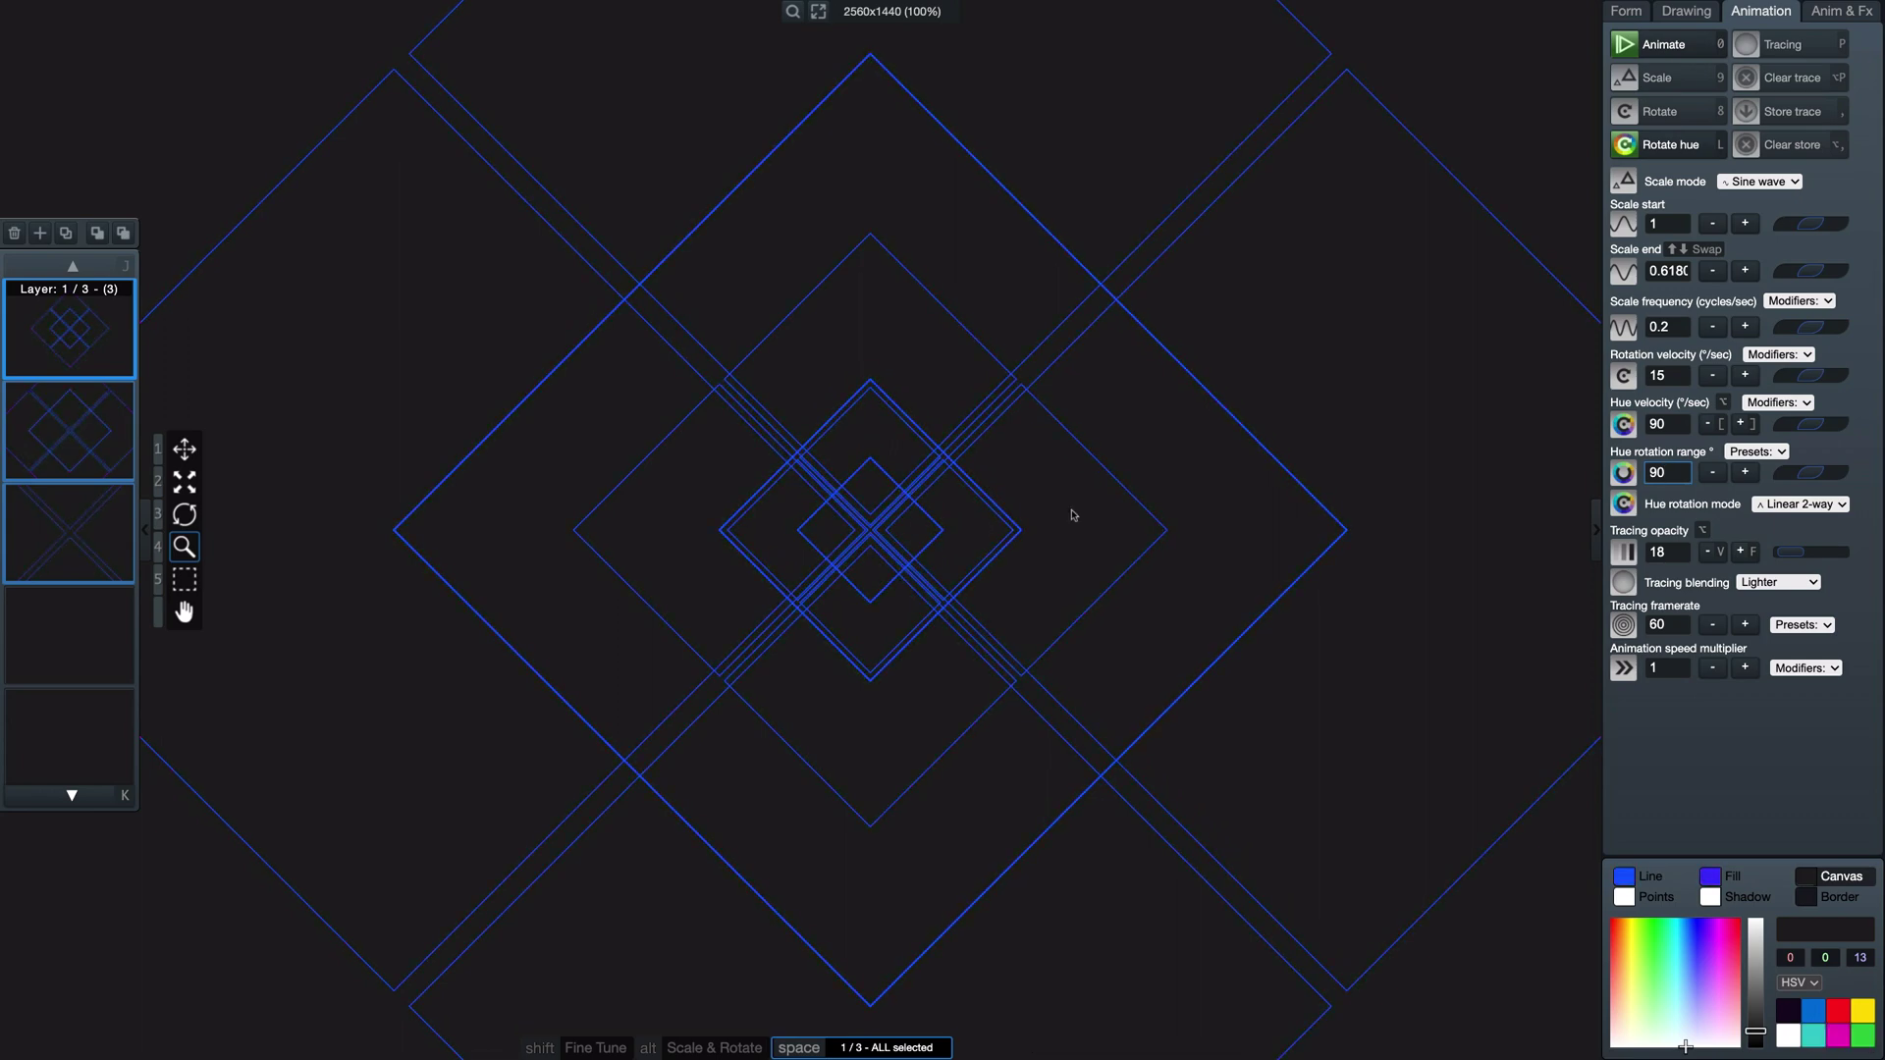
Step: Remove stray typed letters so the hue rotation range stays at 90
text(qq)
key(BackSpace)
key(BackSpace)
key(Return)
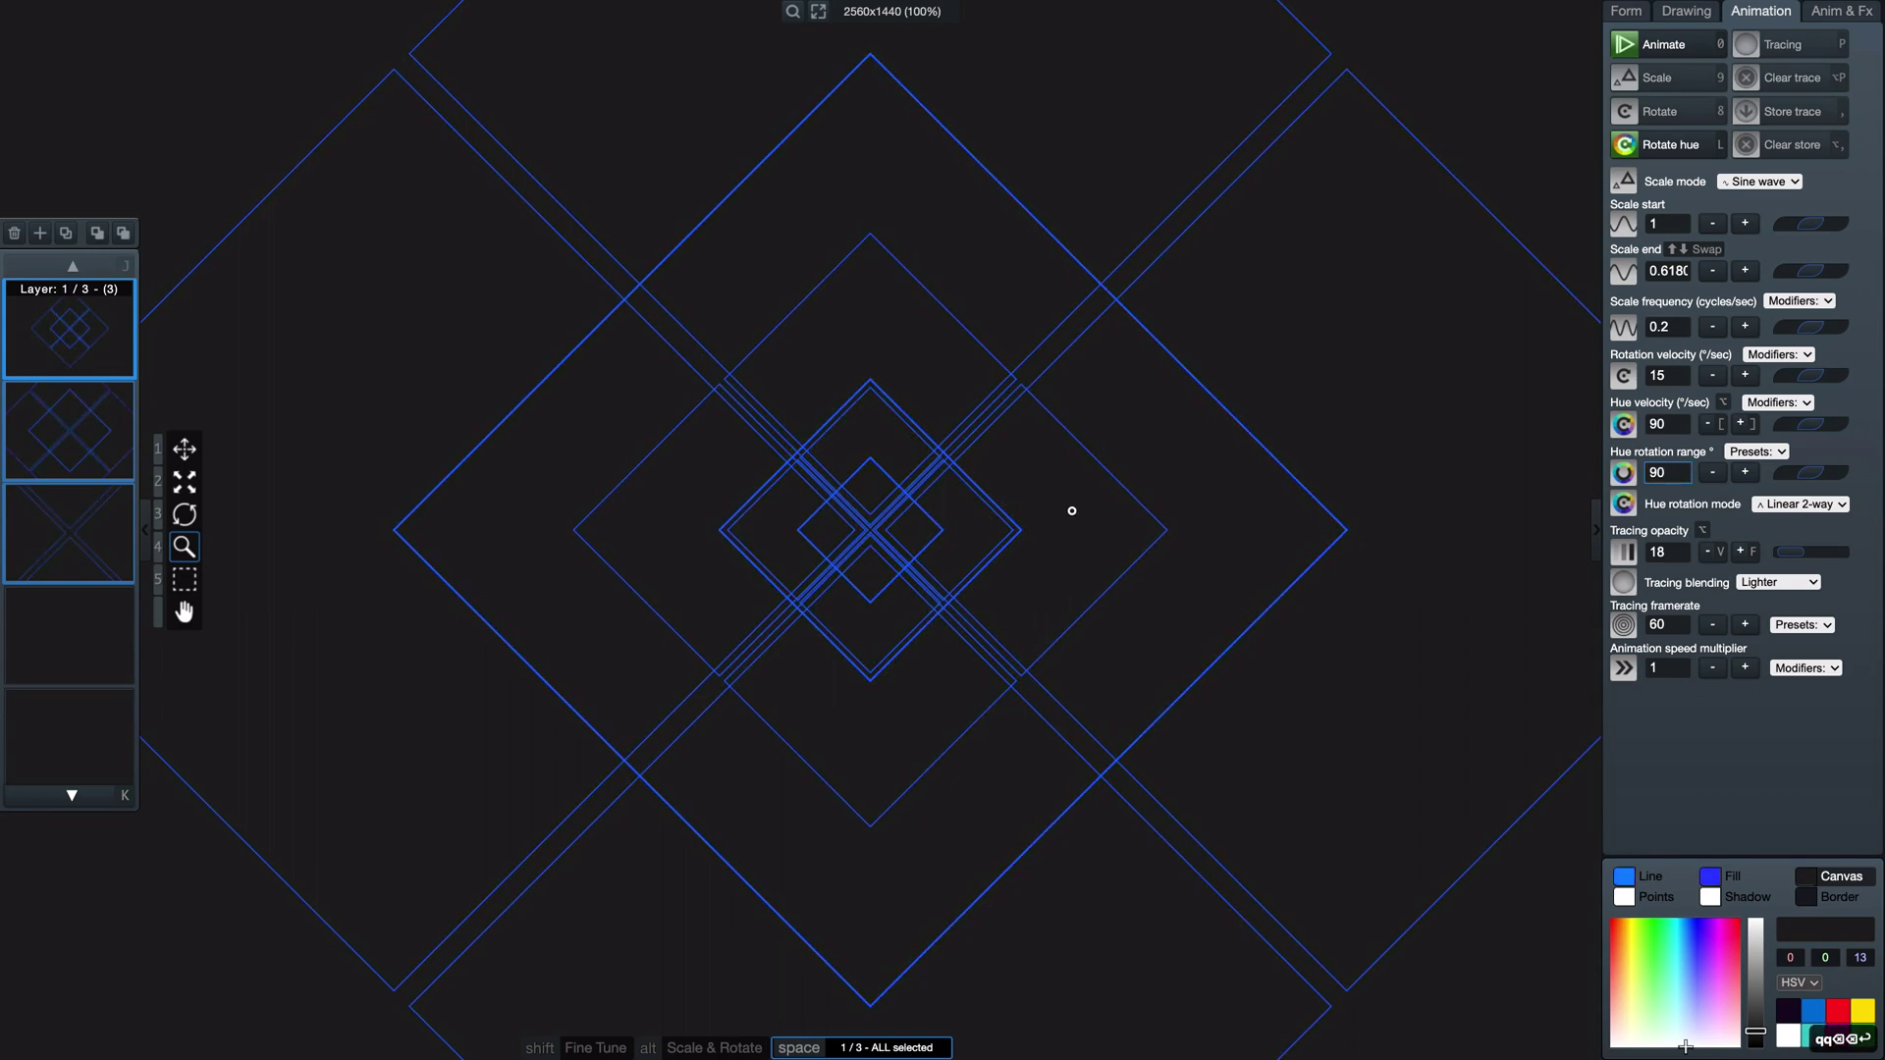
key(space)
key(space)
Step: Zoom the scene out to fit, set line weight near 1.700, and lower hue velocity to 40
key(2)
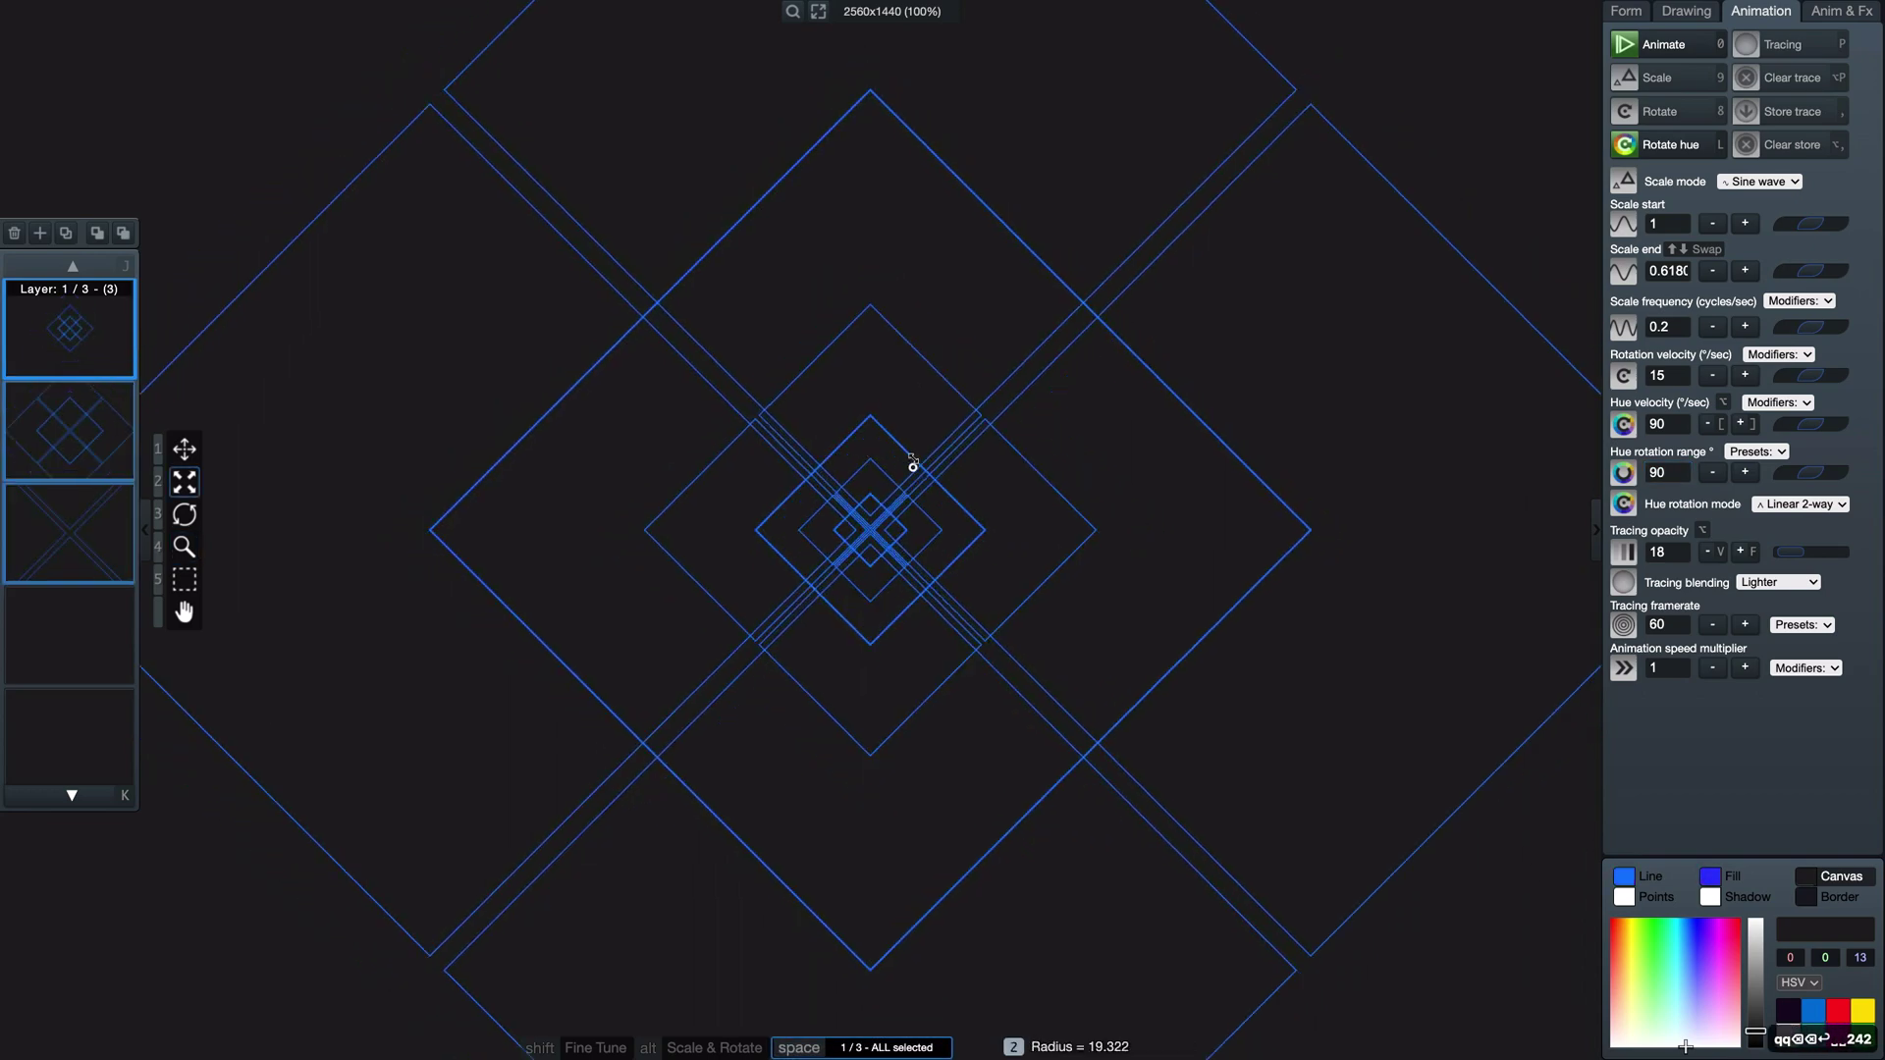
key(4)
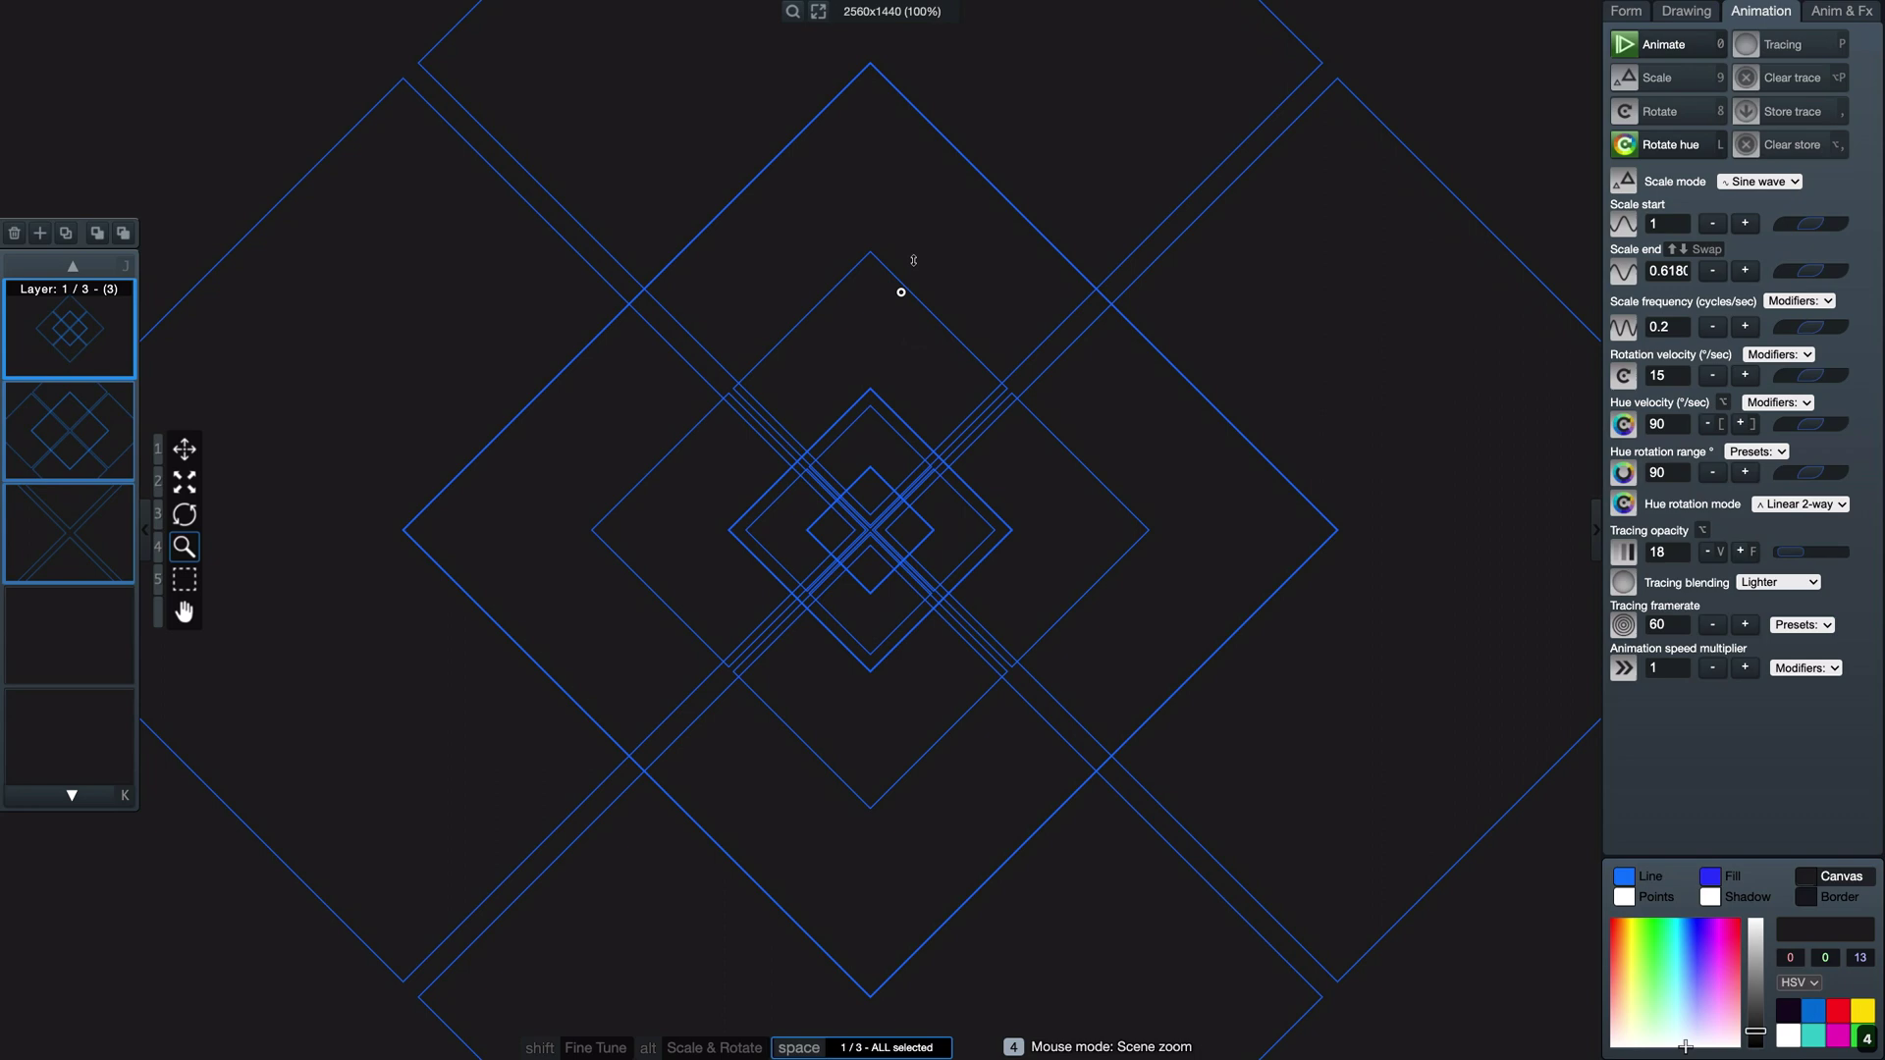
drag(900, 286, 899, 474)
key(r)
key(r)
key(r)
key(r)
key(r)
key(r)
key(r)
key(r)
key(r)
key(r)
key(r)
key(r)
key(r)
key(r)
key(r)
key(r)
key(r)
key(r)
key(r)
key(r)
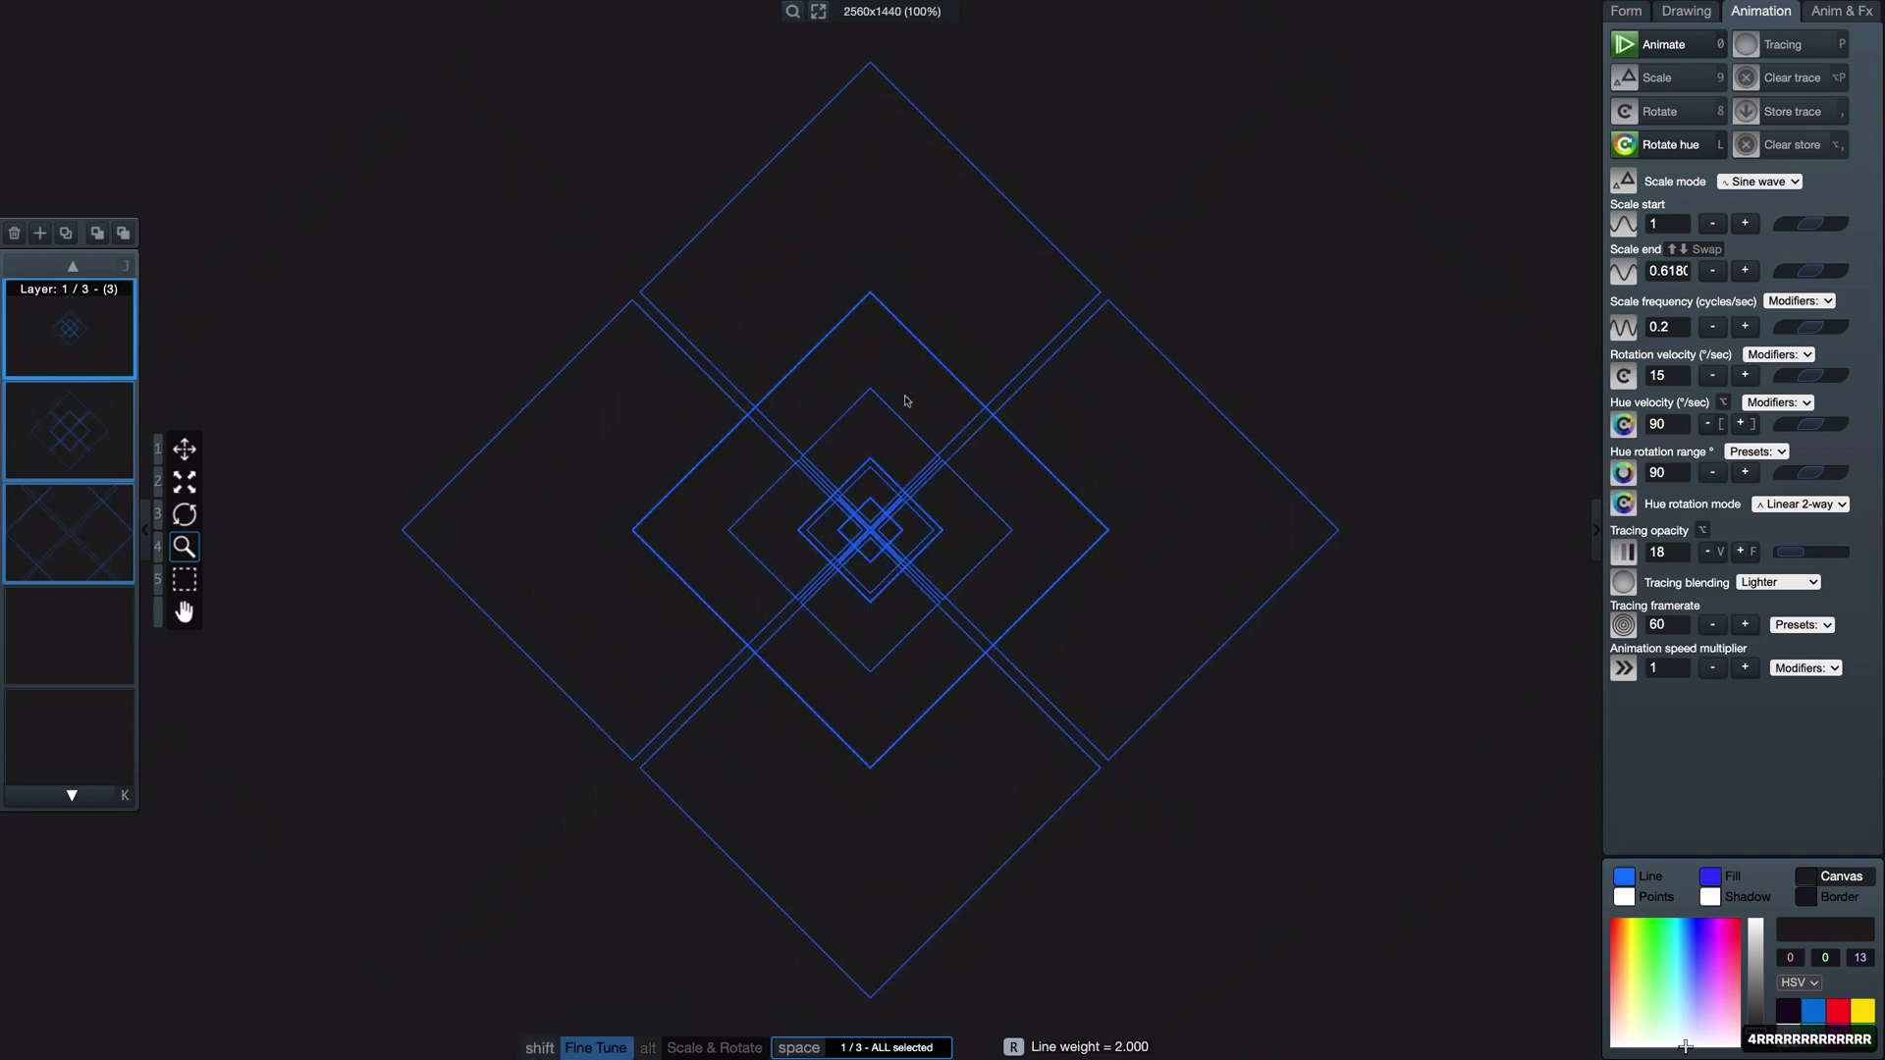
key(e)
key(e)
key(e)
key(e)
key(e)
key(e)
key(e)
key(e)
key(e)
key(e)
key(e)
key(e)
key(e)
key(e)
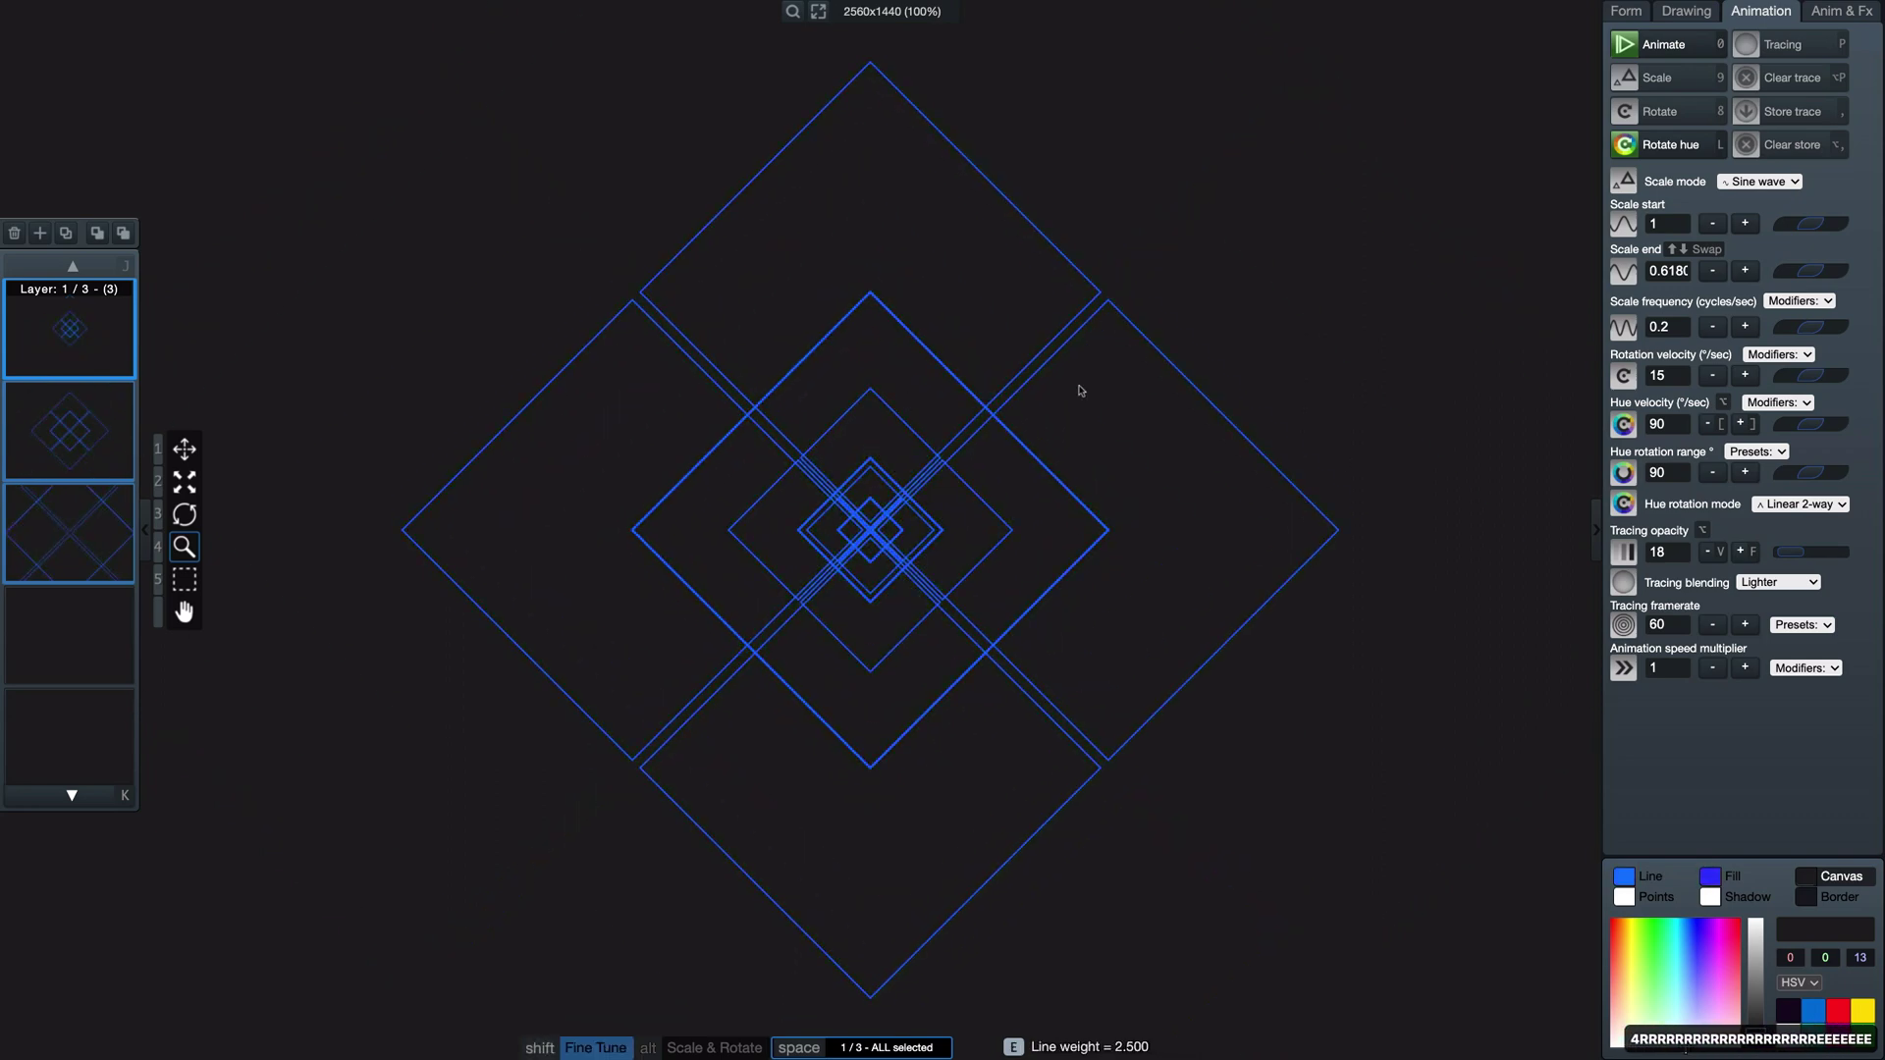
key(r)
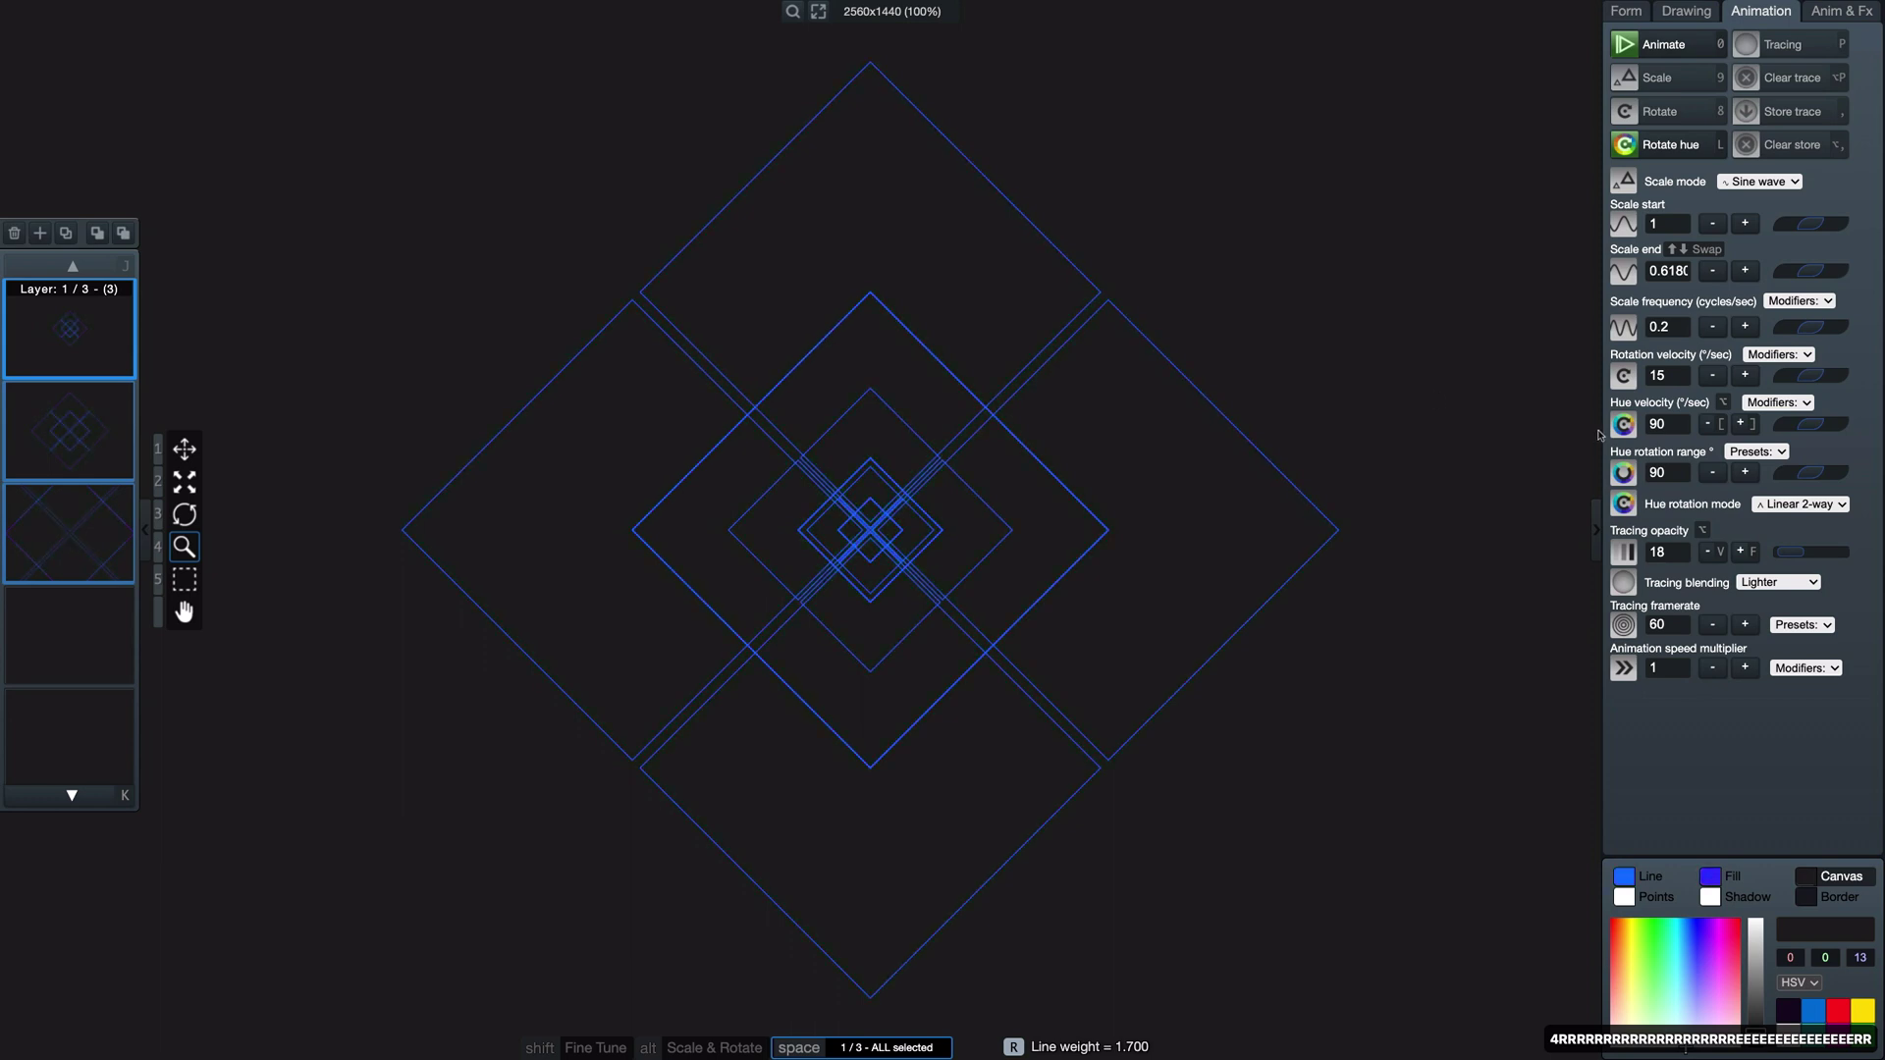
click(1710, 425)
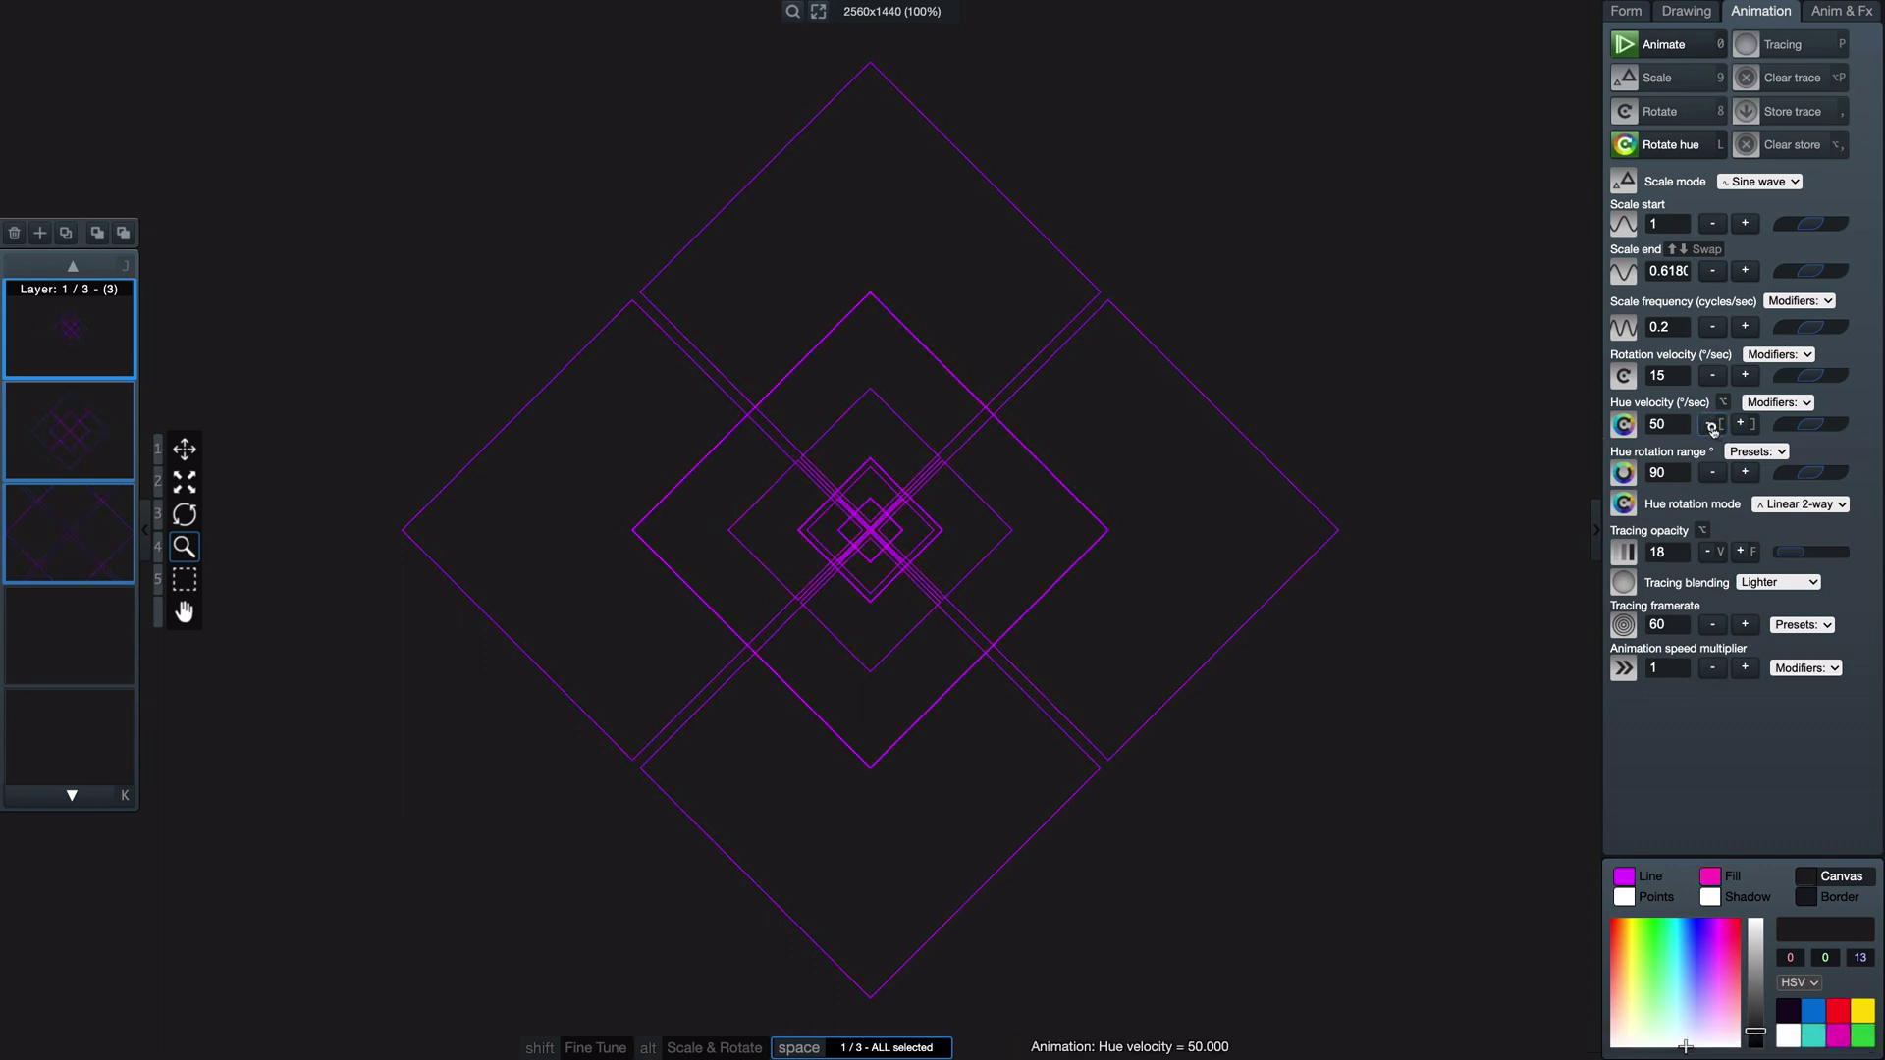
Step: Restore the recursive child diamonds and enlarge their radius into a dense lattice
key(x)
key(x)
key(x)
key(x)
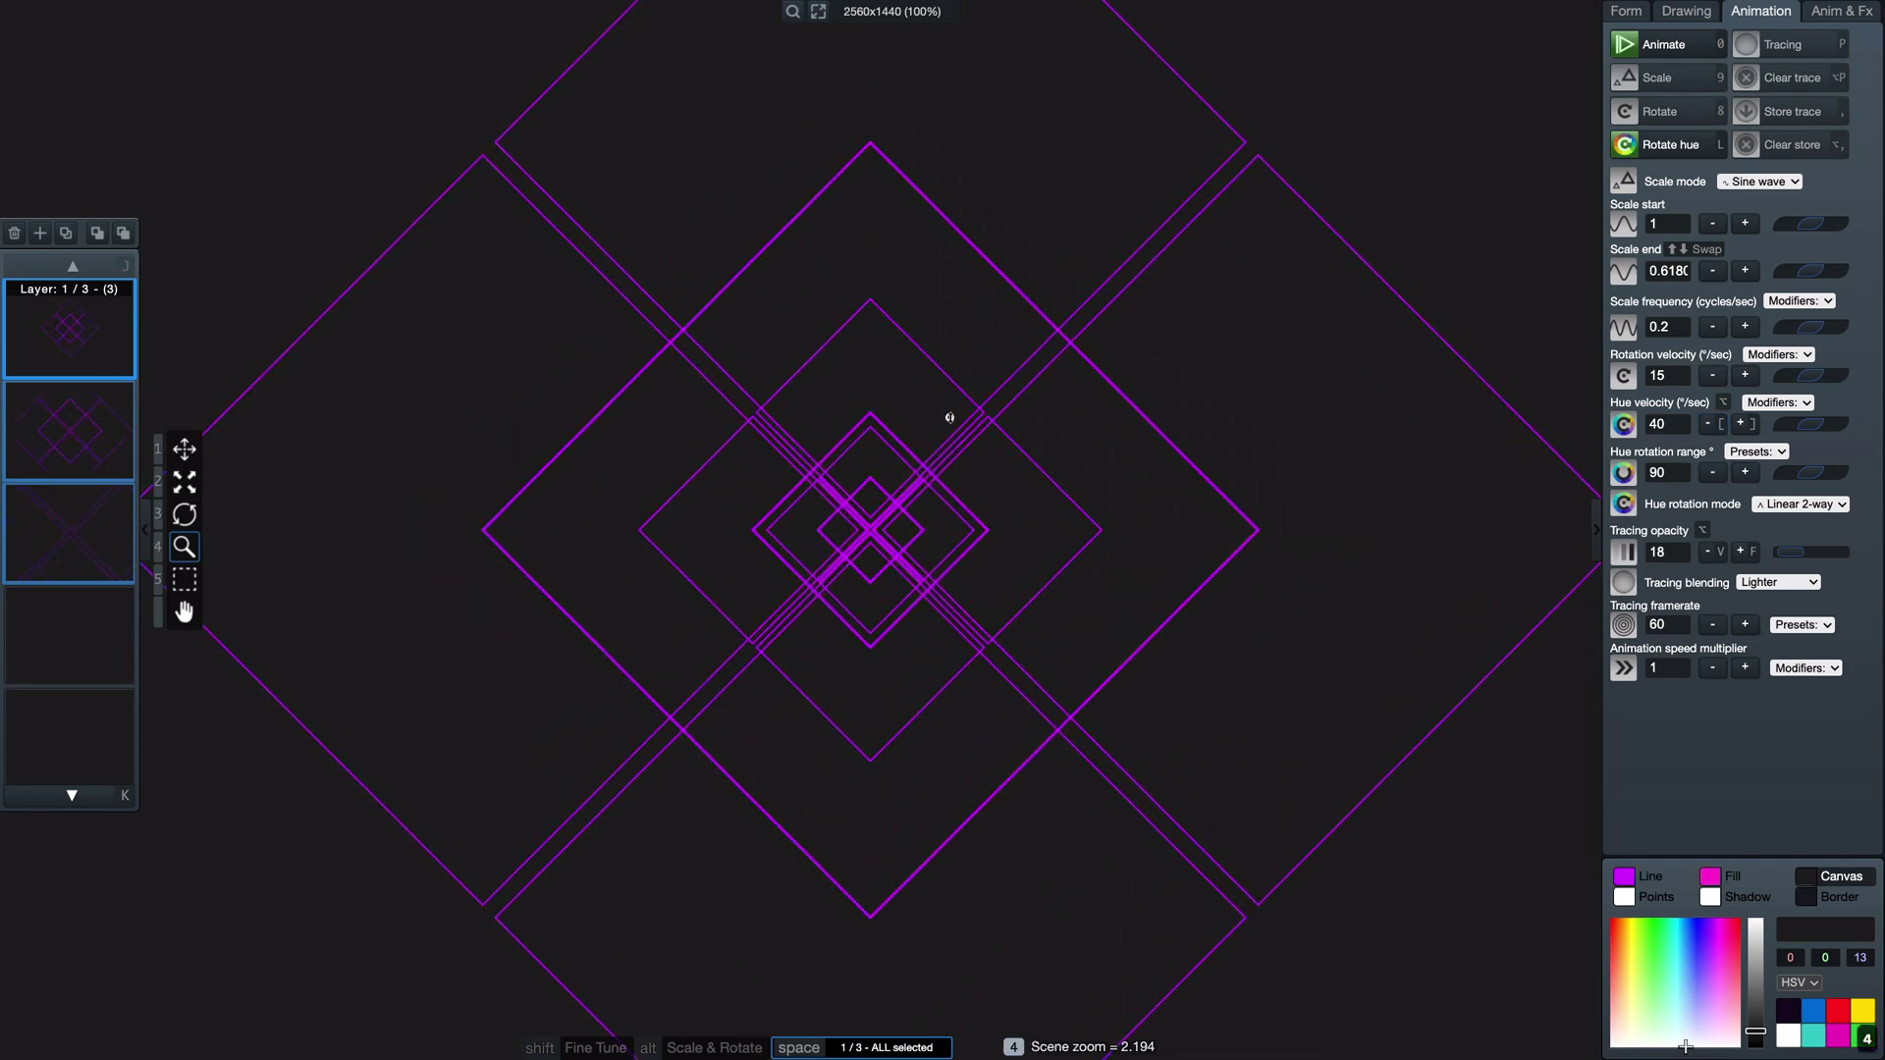
key(s)
key(s)
key(q)
key(q)
key(q)
key(q)
key(q)
key(q)
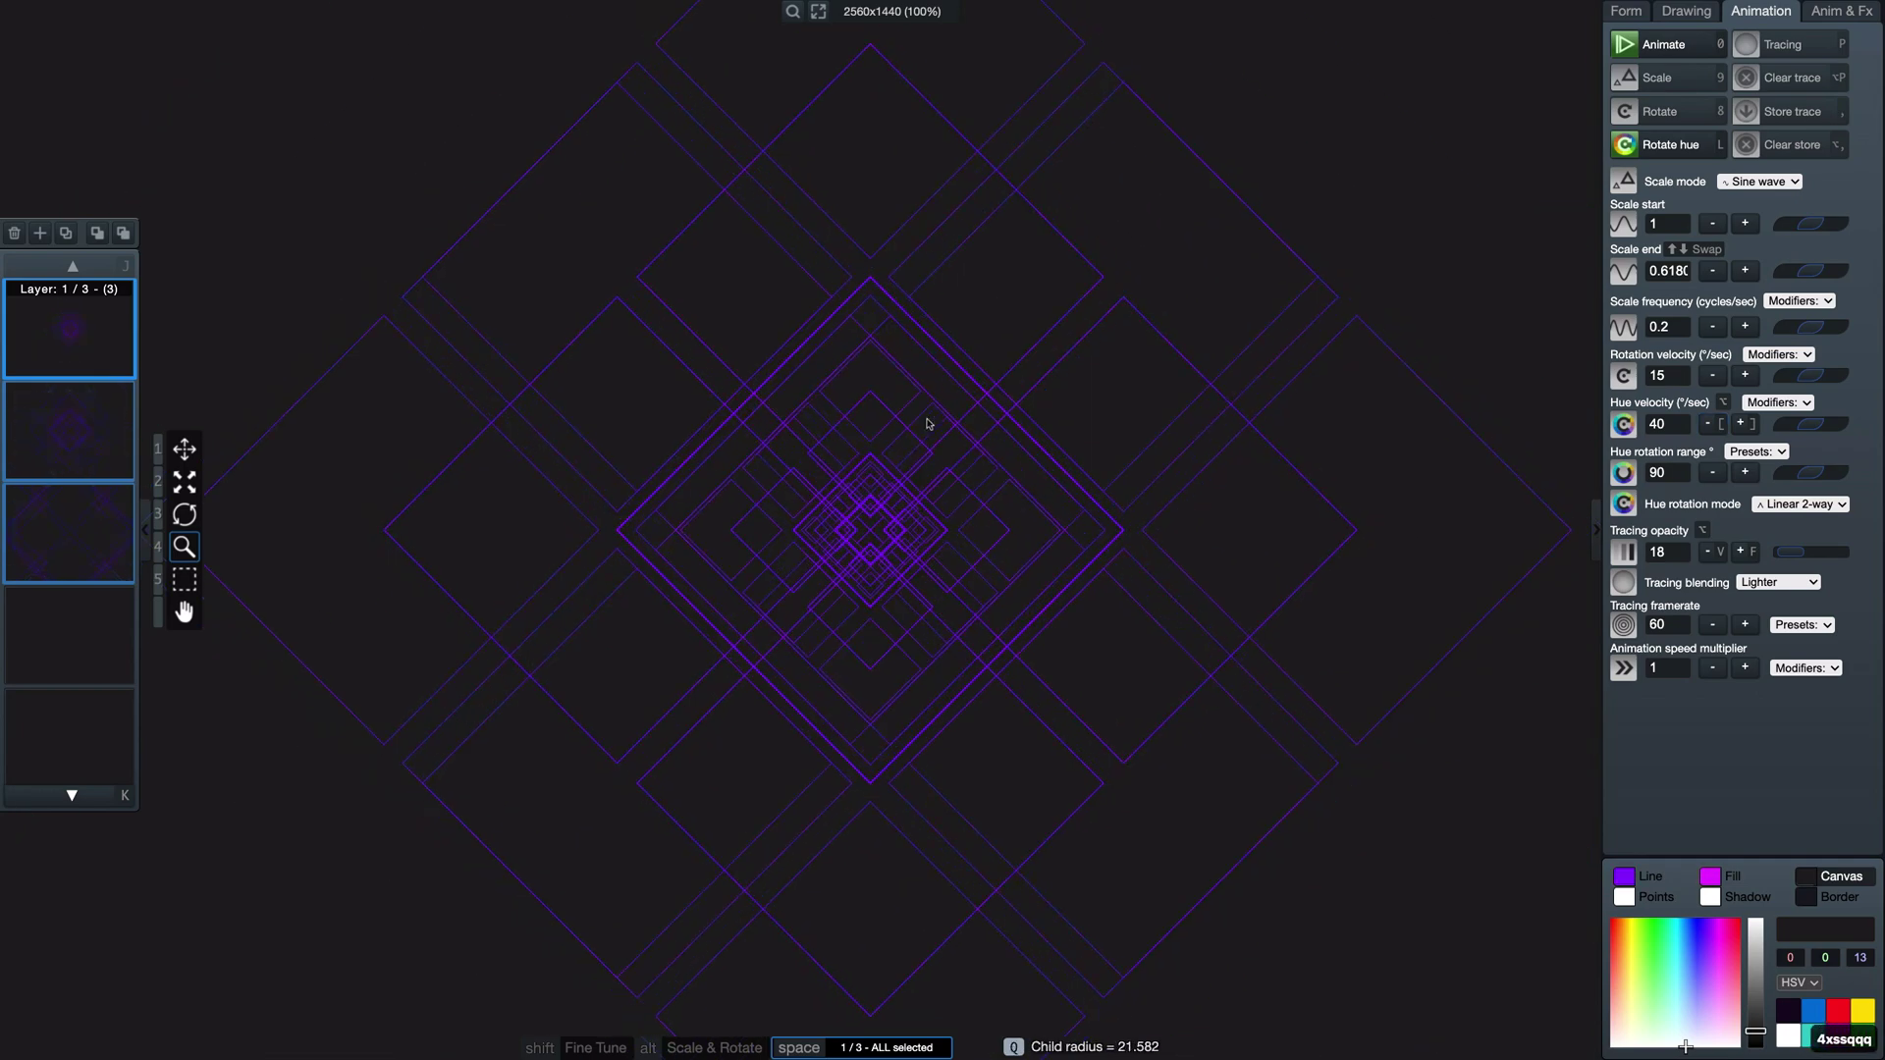
key(q)
key(w)
key(w)
key(w)
key(w)
key(w)
key(w)
key(w)
key(w)
key(w)
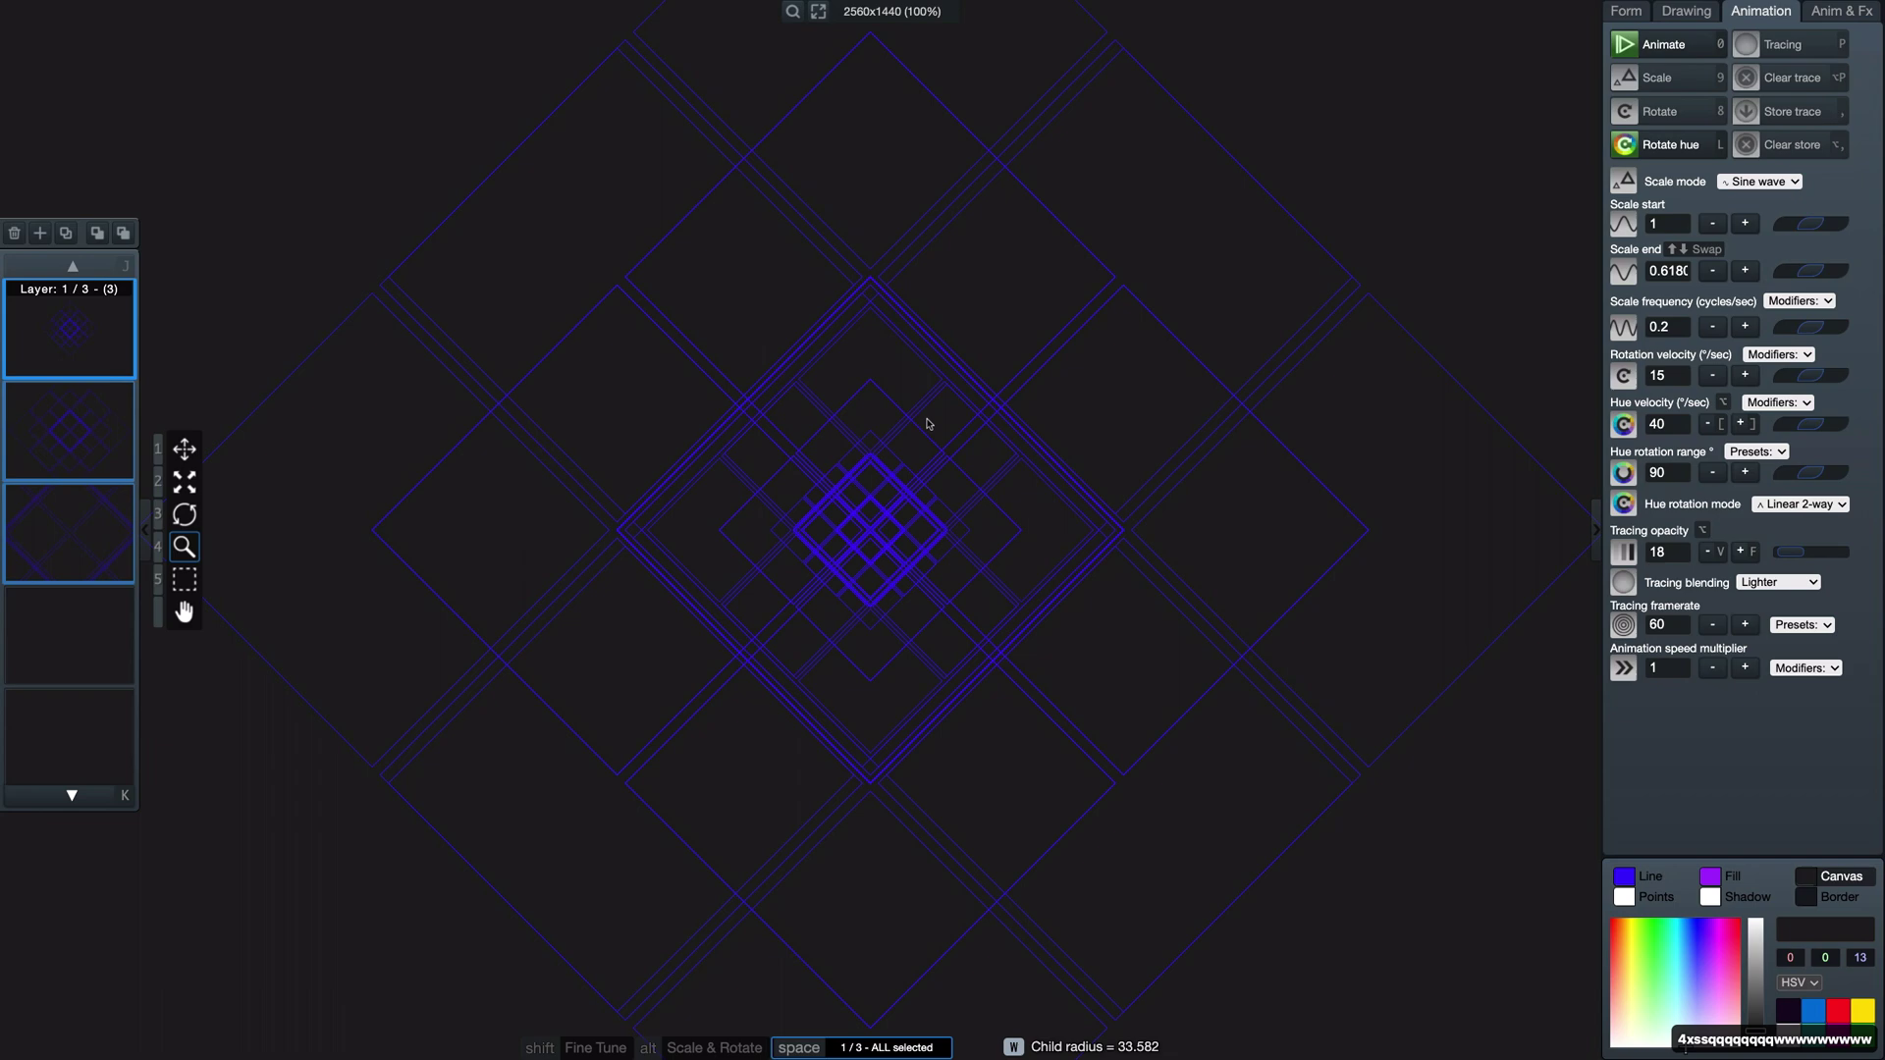
key(shift+w)
key(shift+w)
key(shift+w)
key(shift+w)
key(shift+w)
key(shift+w)
key(shift+w)
key(shift+w)
key(shift+w)
key(shift+w)
key(shift+w)
key(shift+w)
key(shift+w)
key(shift+w)
key(shift+w)
key(shift+w)
key(shift+w)
key(shift+w)
key(shift+w)
key(shift+w)
key(shift+w)
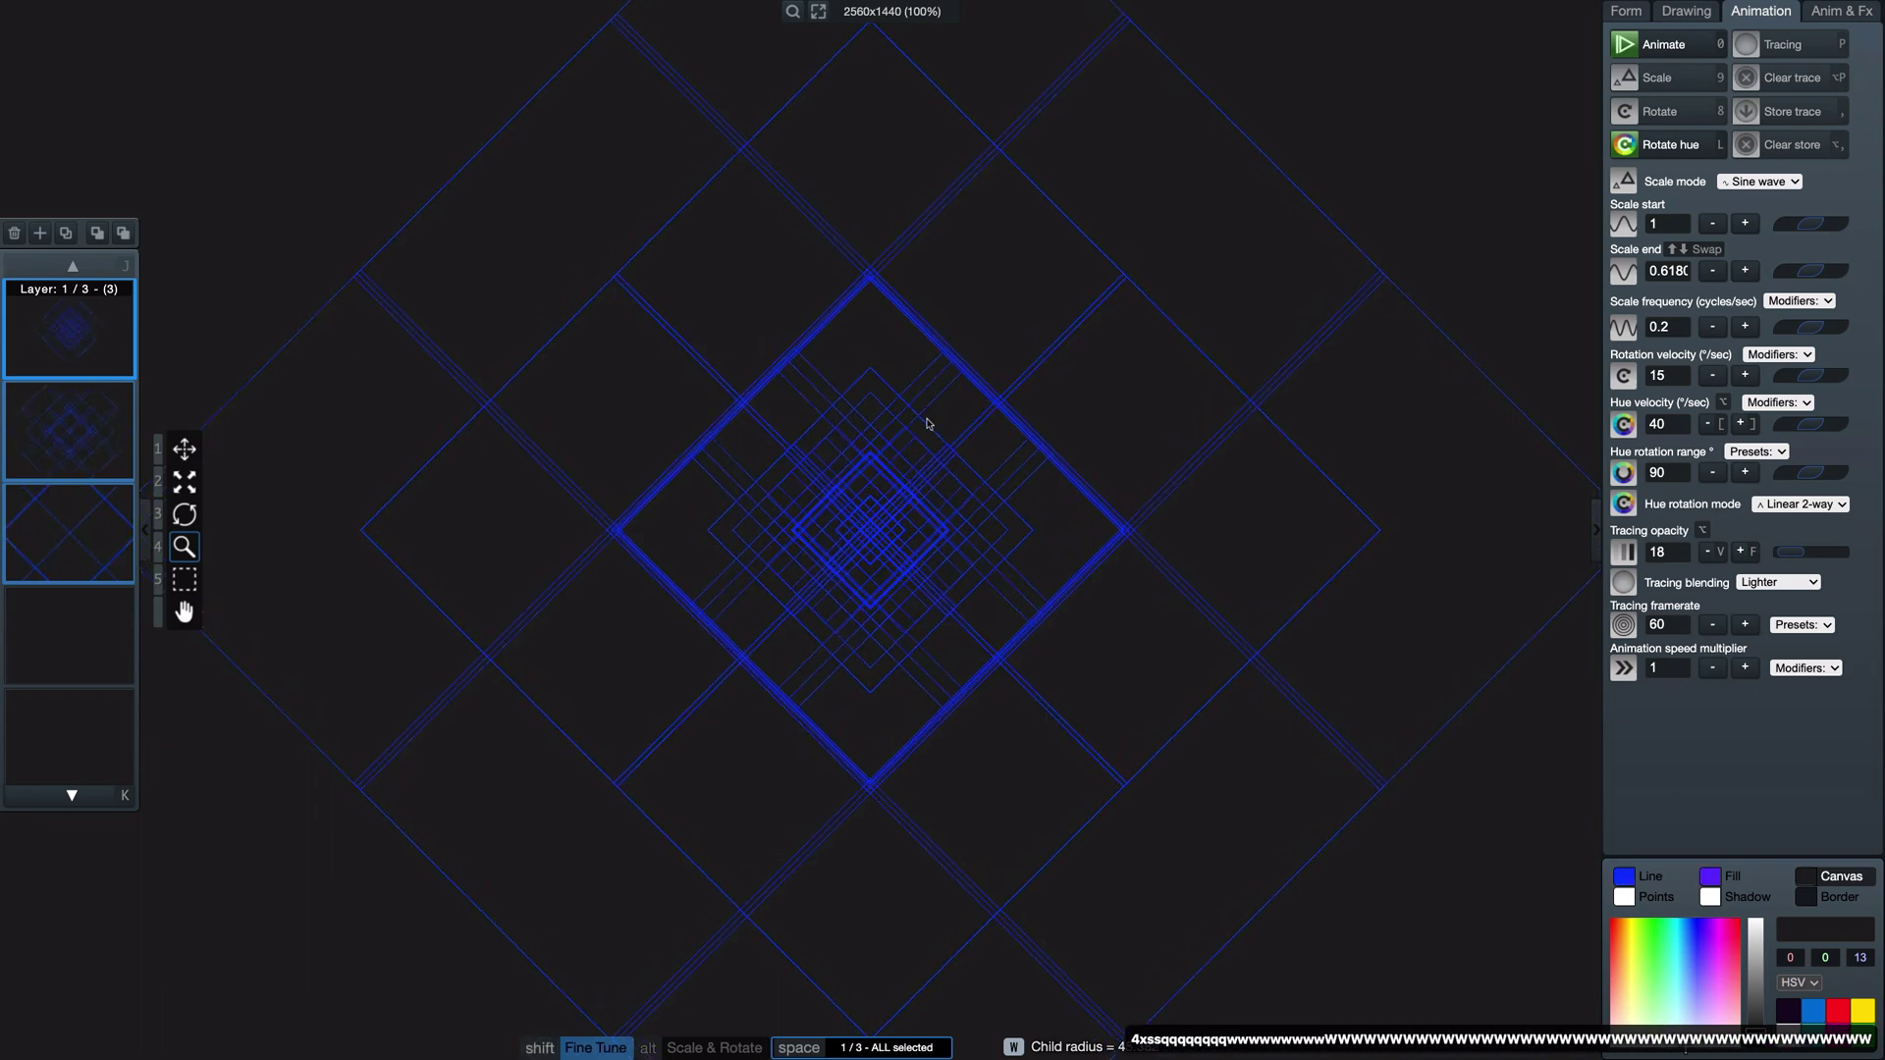
key(shift+q)
key(shift+q)
key(shift+q)
key(shift+q)
key(shift+q)
key(shift+q)
key(shift+q)
key(shift+q)
key(shift+q)
key(shift+q)
key(shift+q)
key(shift+q)
key(shift+q)
key(shift+q)
key(shift+q)
key(shift+q)
key(shift+q)
key(shift+q)
key(shift+q)
key(shift+q)
key(shift+q)
key(shift+q)
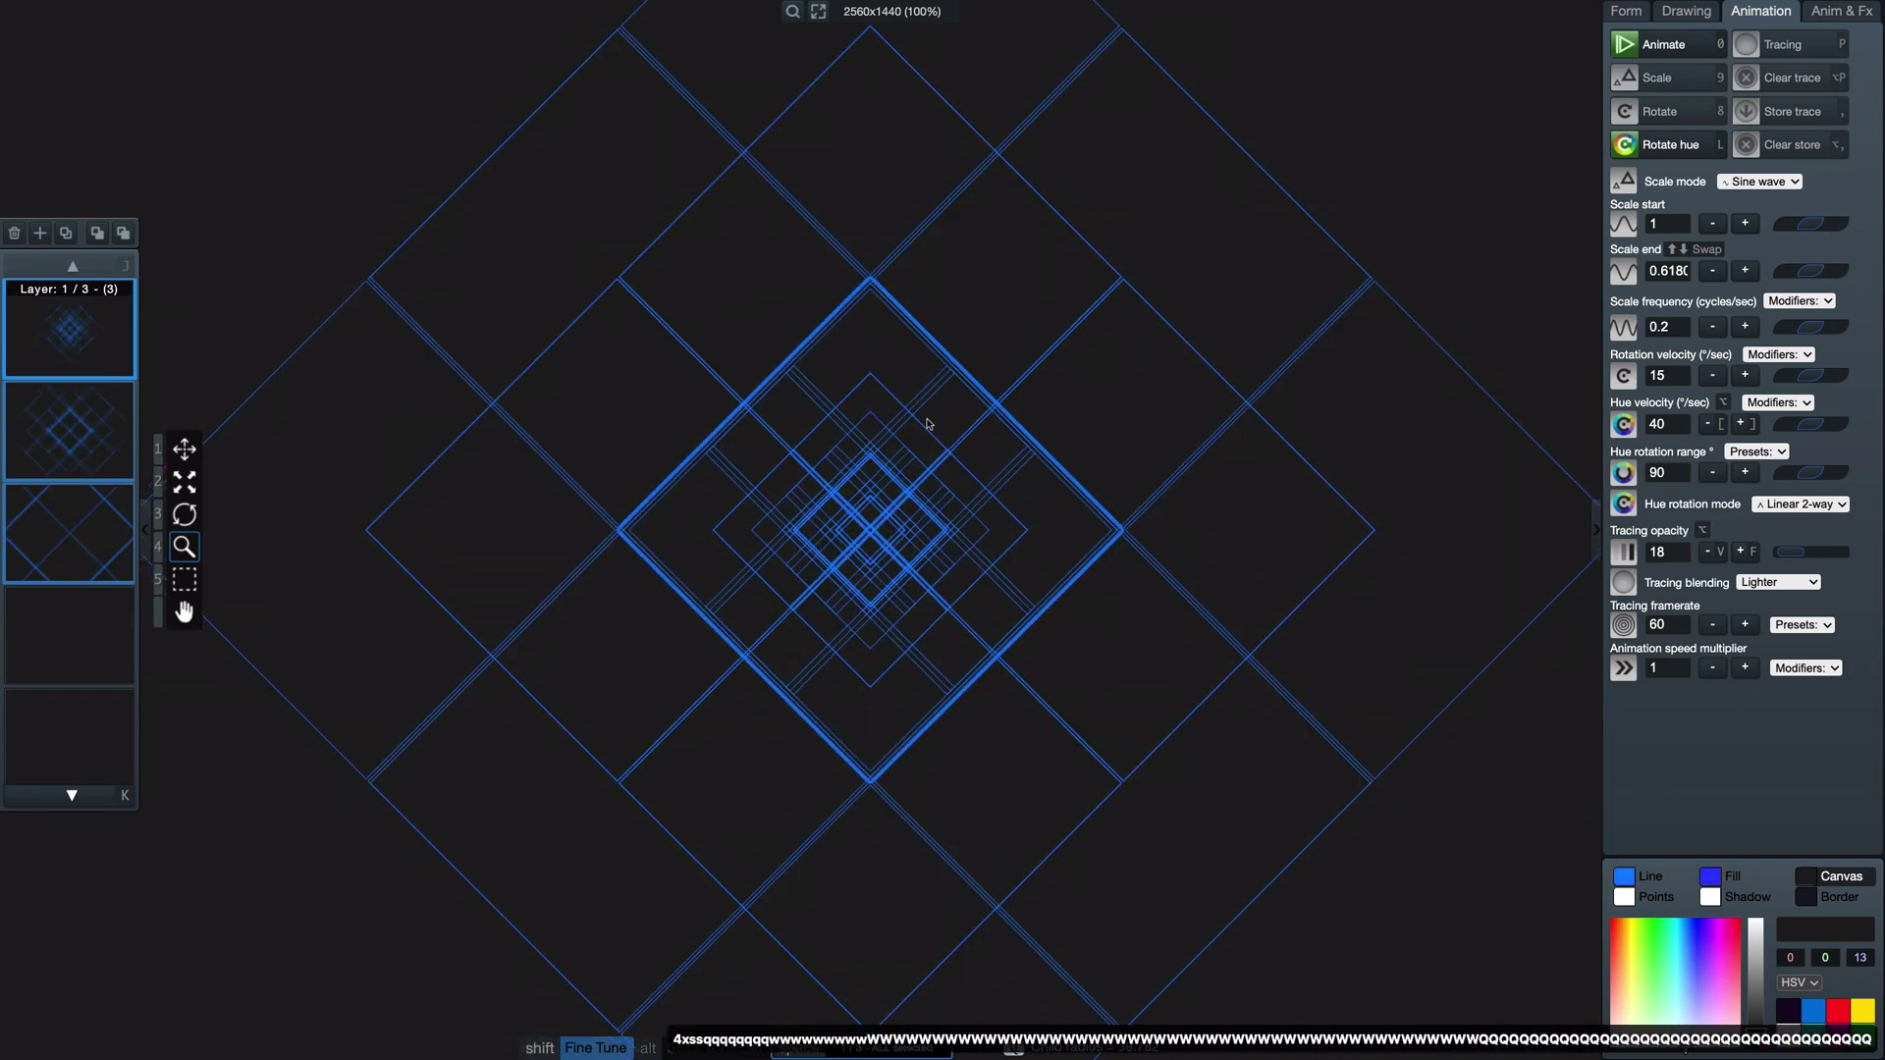
key(shift+w)
Step: Fine-tune the diamond line weight thinner
key(shift+e)
key(shift+e)
key(shift+e)
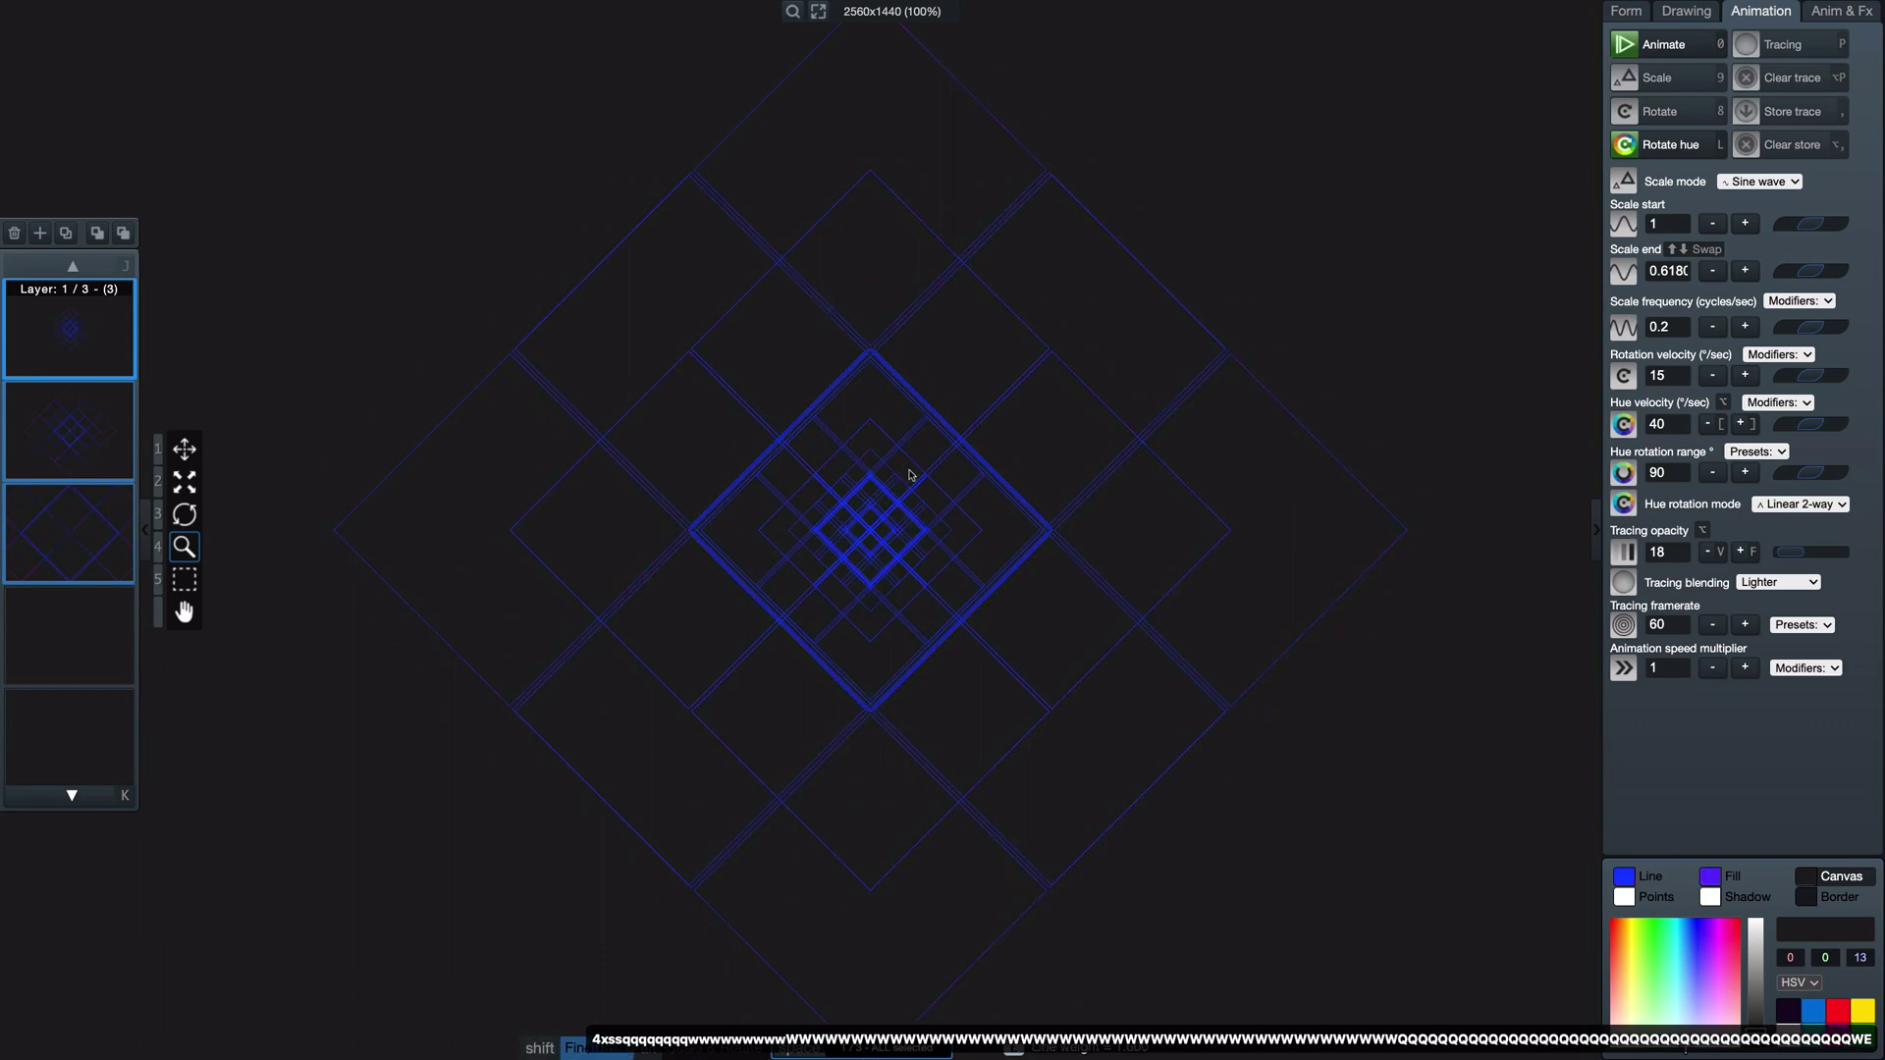
key(shift+r)
key(r)
key(f)
key(f)
key(f)
key(f)
key(f)
key(f)
key(f)
key(f)
key(f)
key(f)
key(f)
key(f)
key(f)
key(f)
key(f)
key(f)
key(f)
key(f)
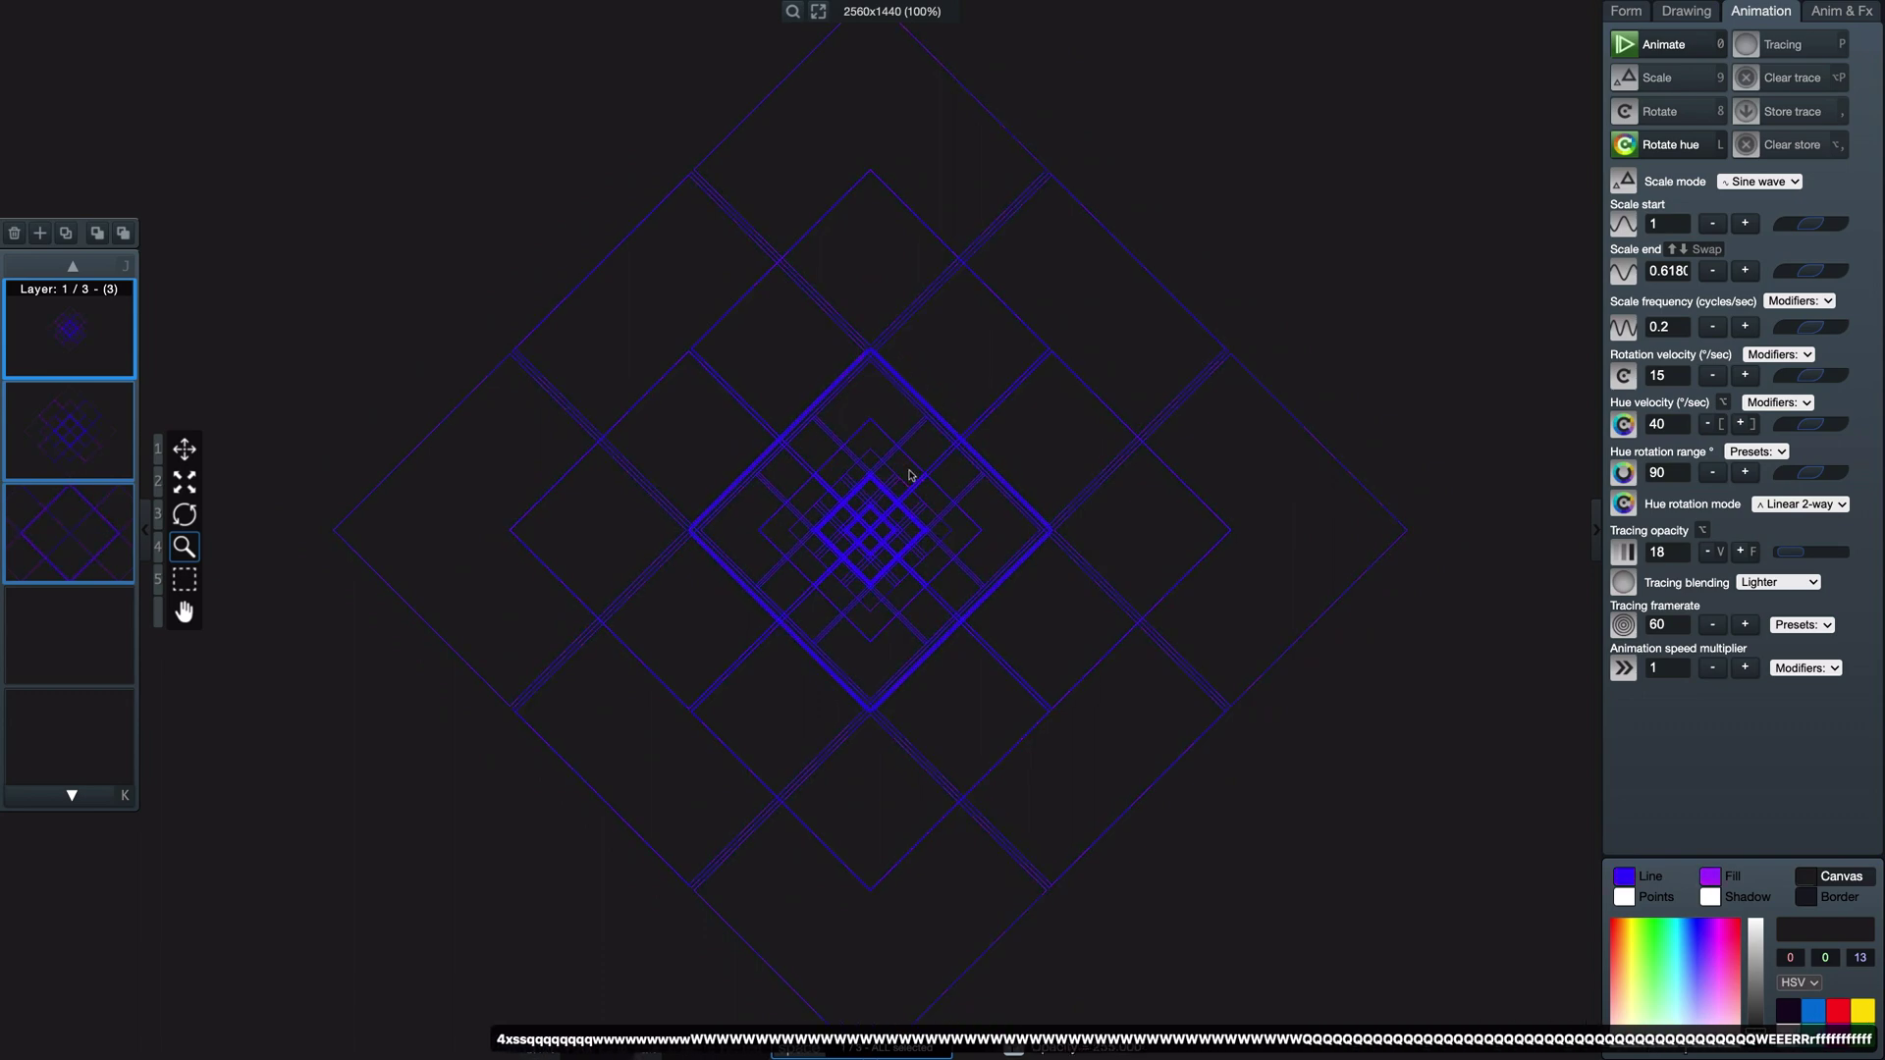
key(e)
key(e)
key(shift+r)
key(shift+r)
key(shift+r)
key(shift+r)
key(shift+r)
key(shift+r)
key(shift+r)
key(shift+r)
key(shift+r)
key(shift+r)
key(shift+r)
key(shift+r)
key(shift+r)
key(shift+r)
key(shift+r)
key(shift+r)
key(shift+r)
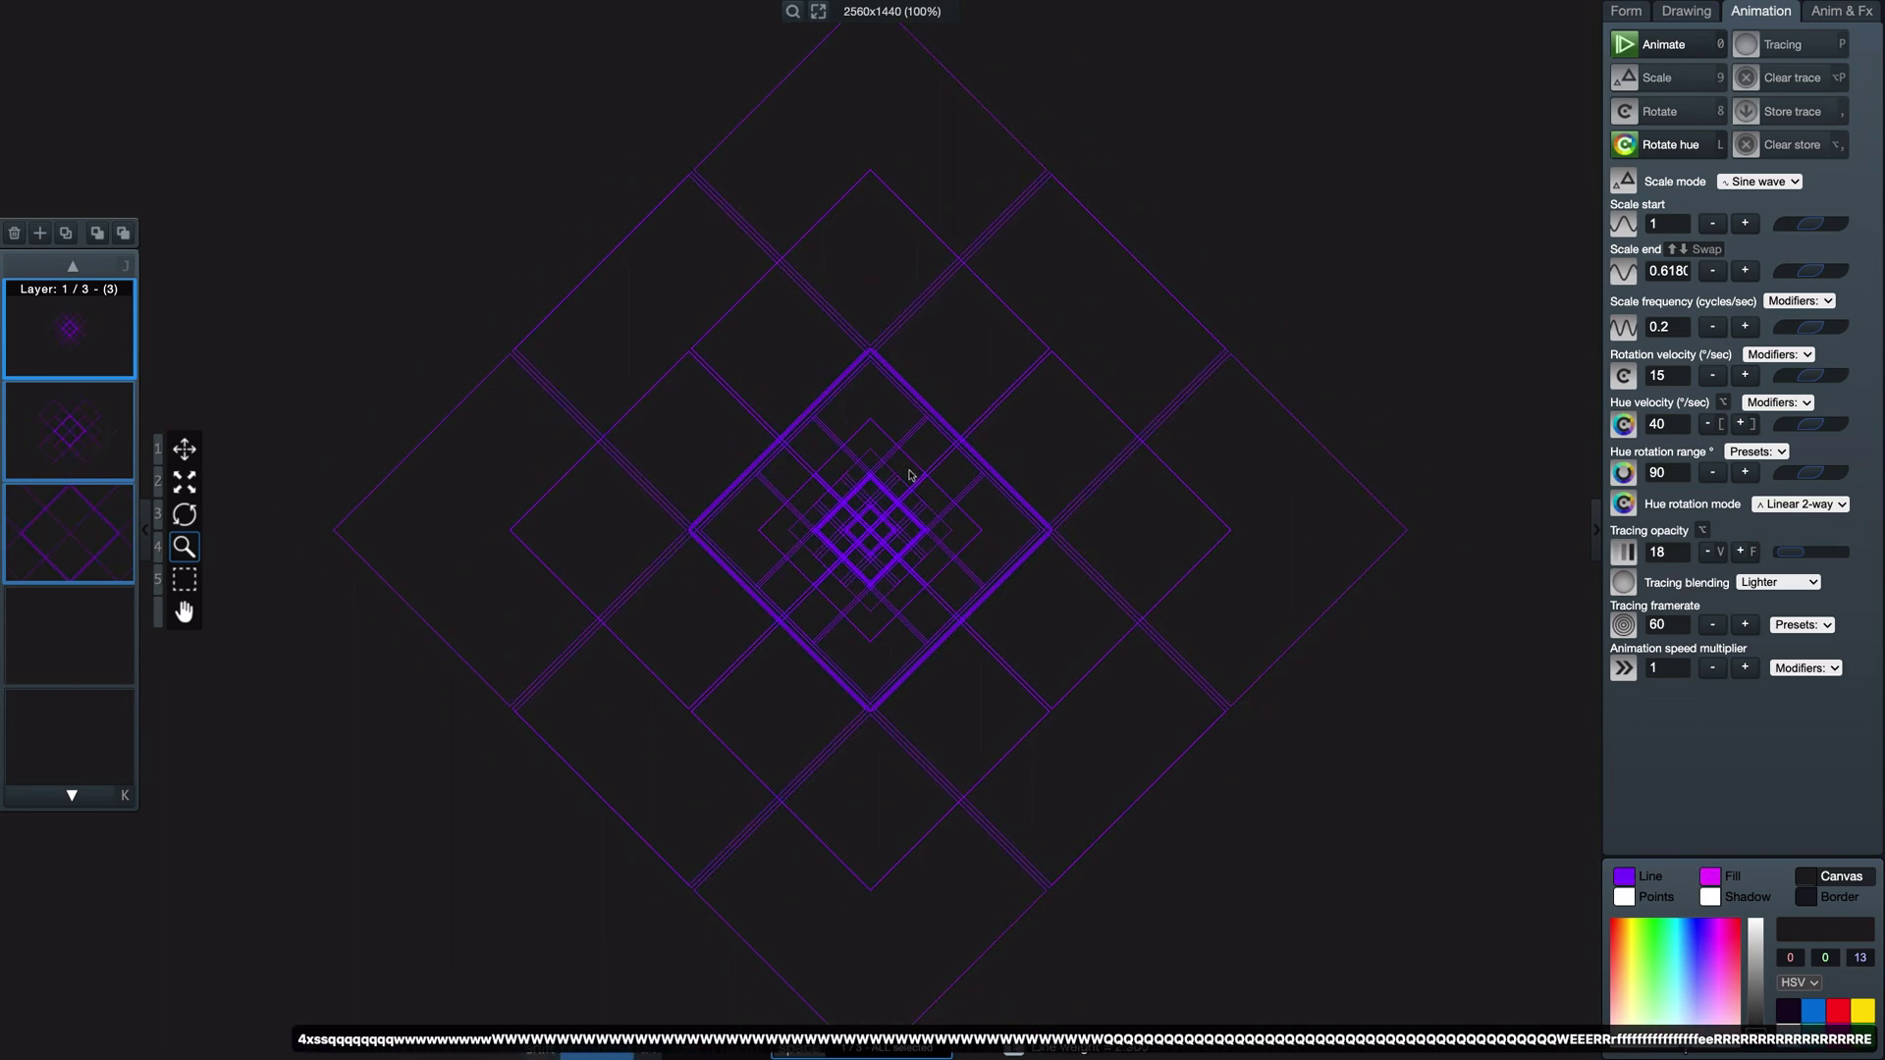
key(shift+e)
key(shift+e)
key(shift+e)
scroll(908, 540, up, 2)
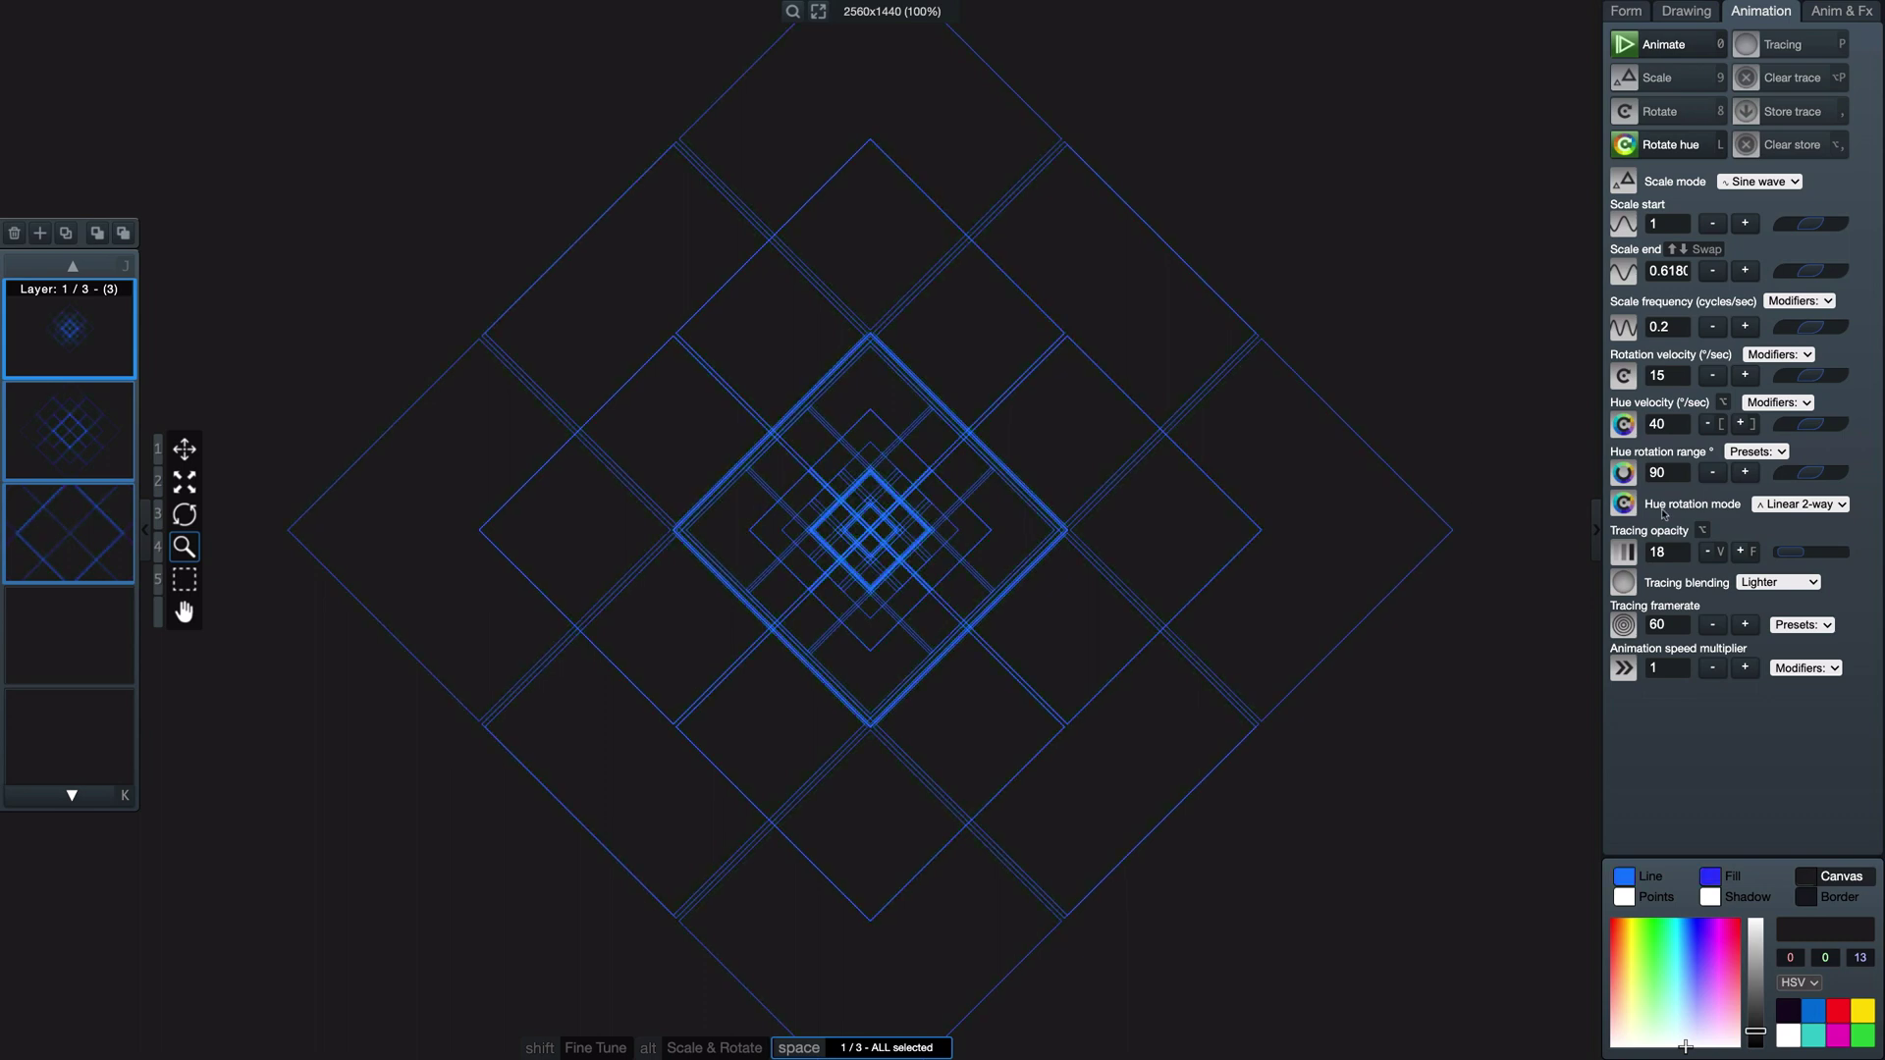
Step: Set the hue rotation range to 30, deselect all layers and stop the animation
click(1690, 474)
key(BackSpace)
text(30)
key(Return)
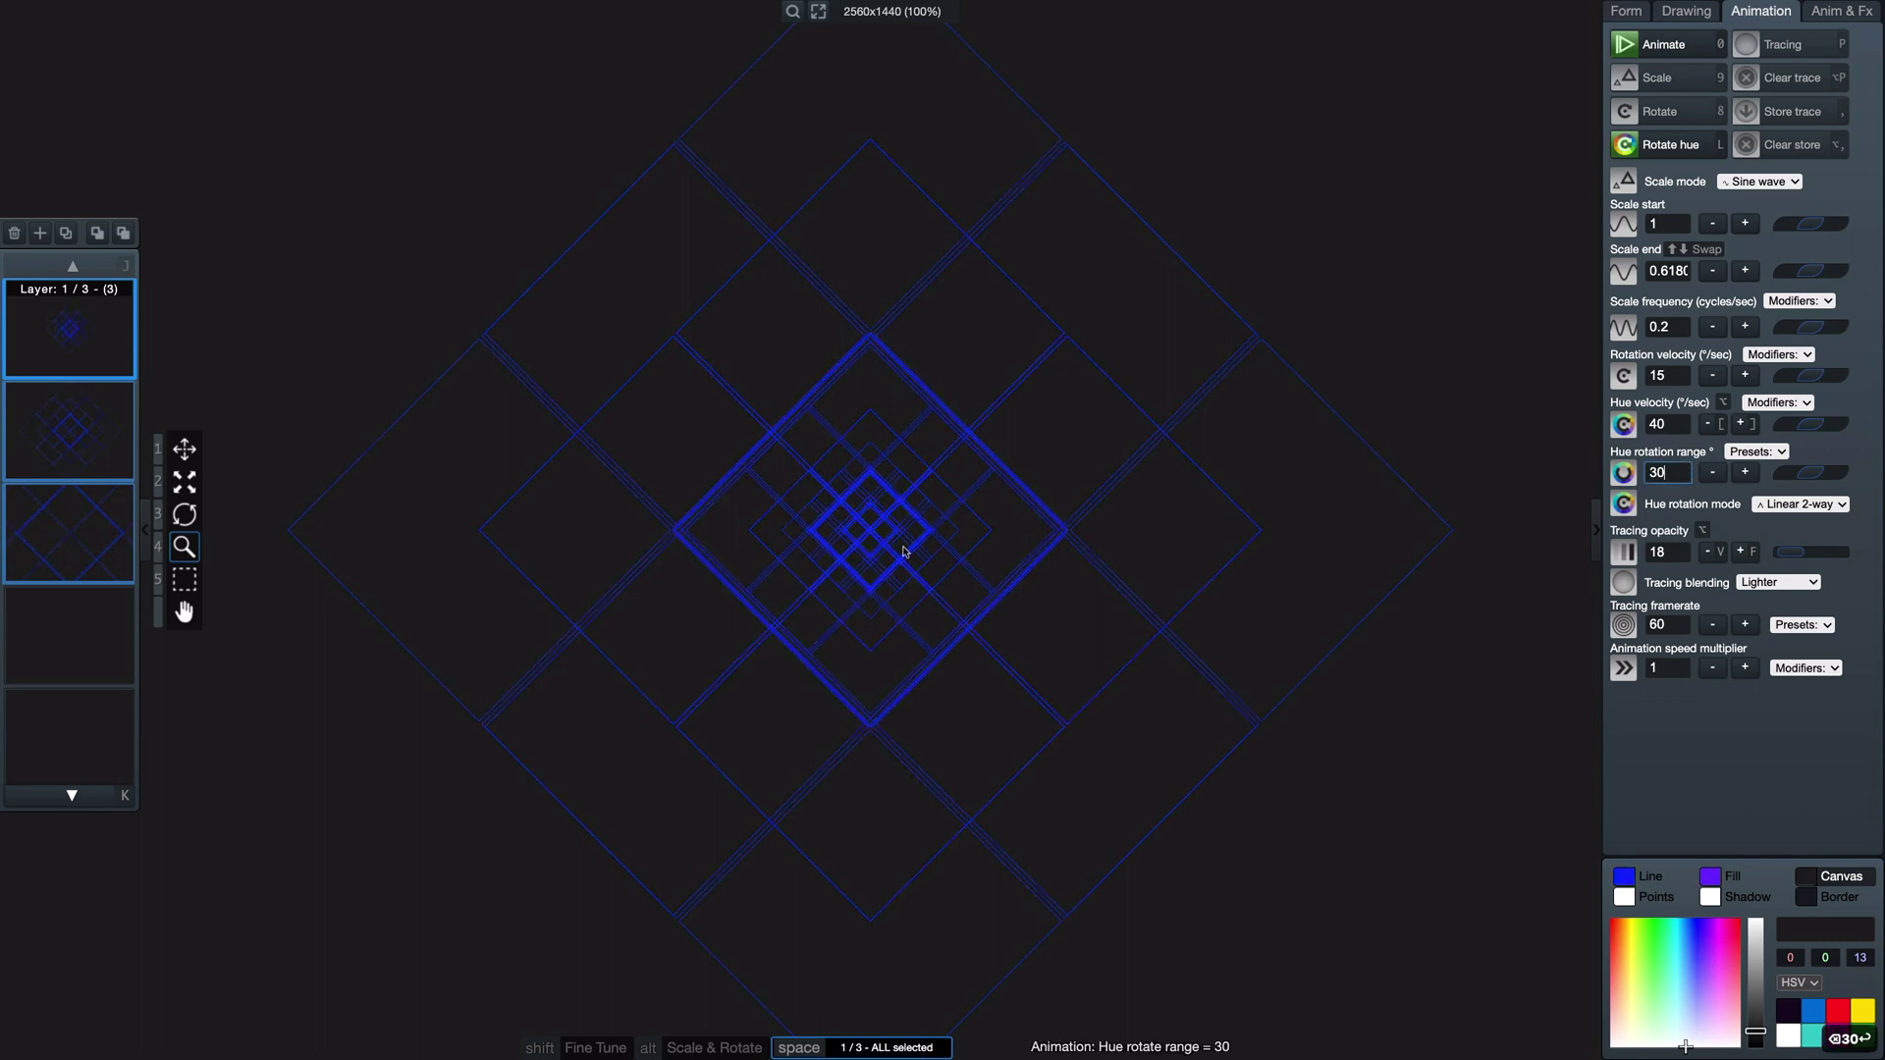
click(1376, 438)
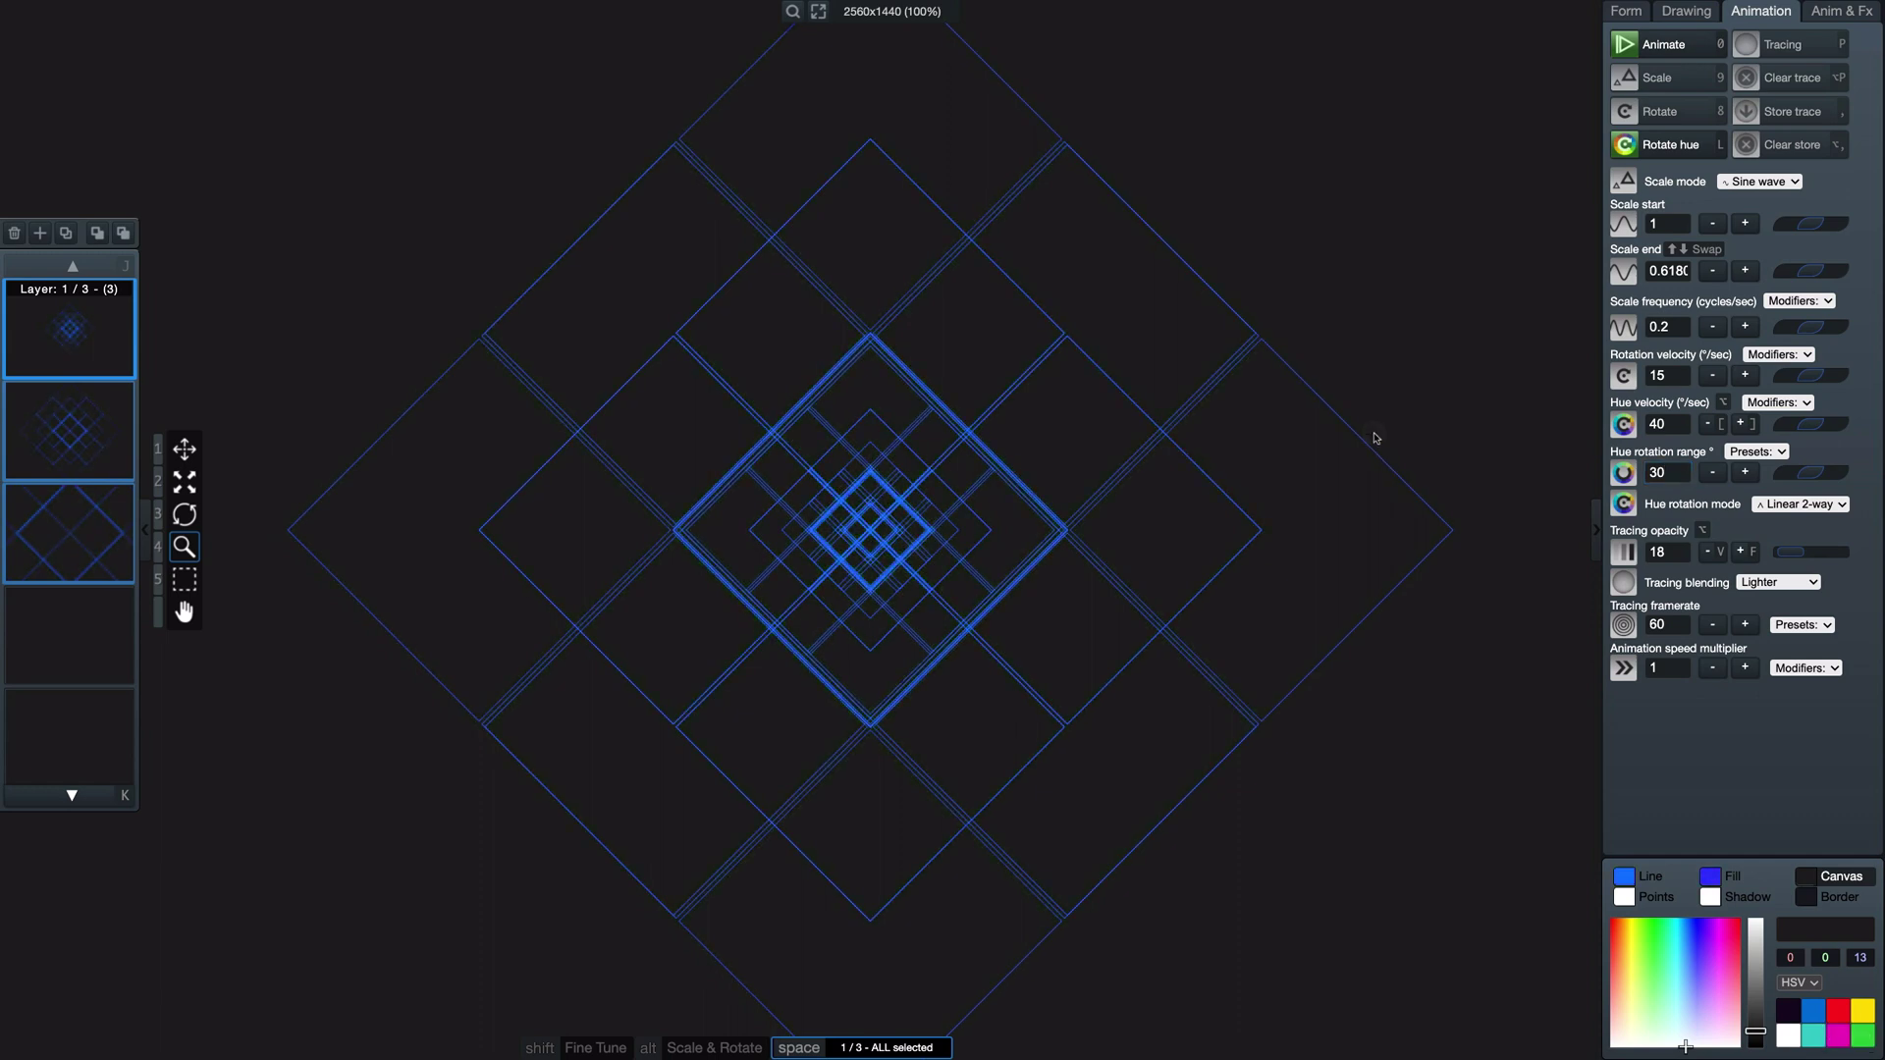
key(Escape)
key(0)
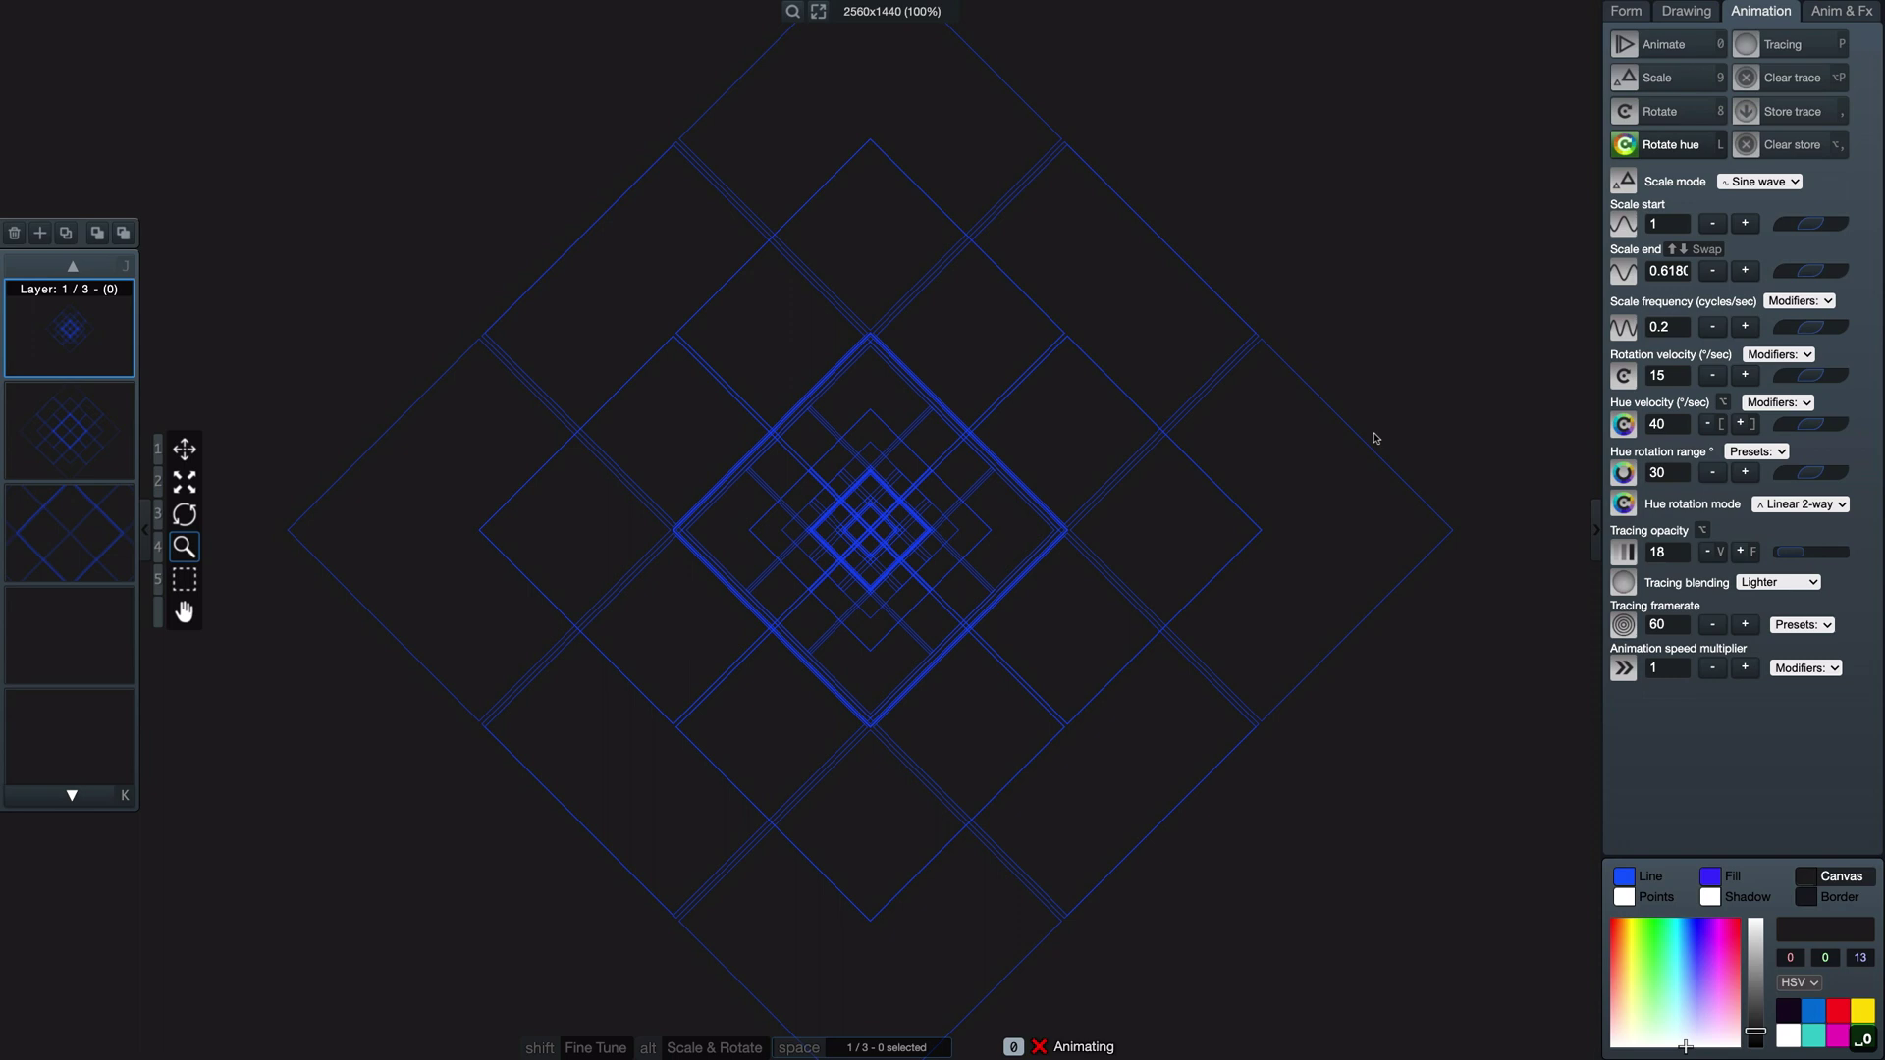
Step: Undo the range change, recolour the lines green and restart the hue animation
mouse_move(1660, 943)
mouse_down()
mouse_move(1637, 936)
mouse_move(1675, 943)
mouse_up()
key(super+z)
key(super+z)
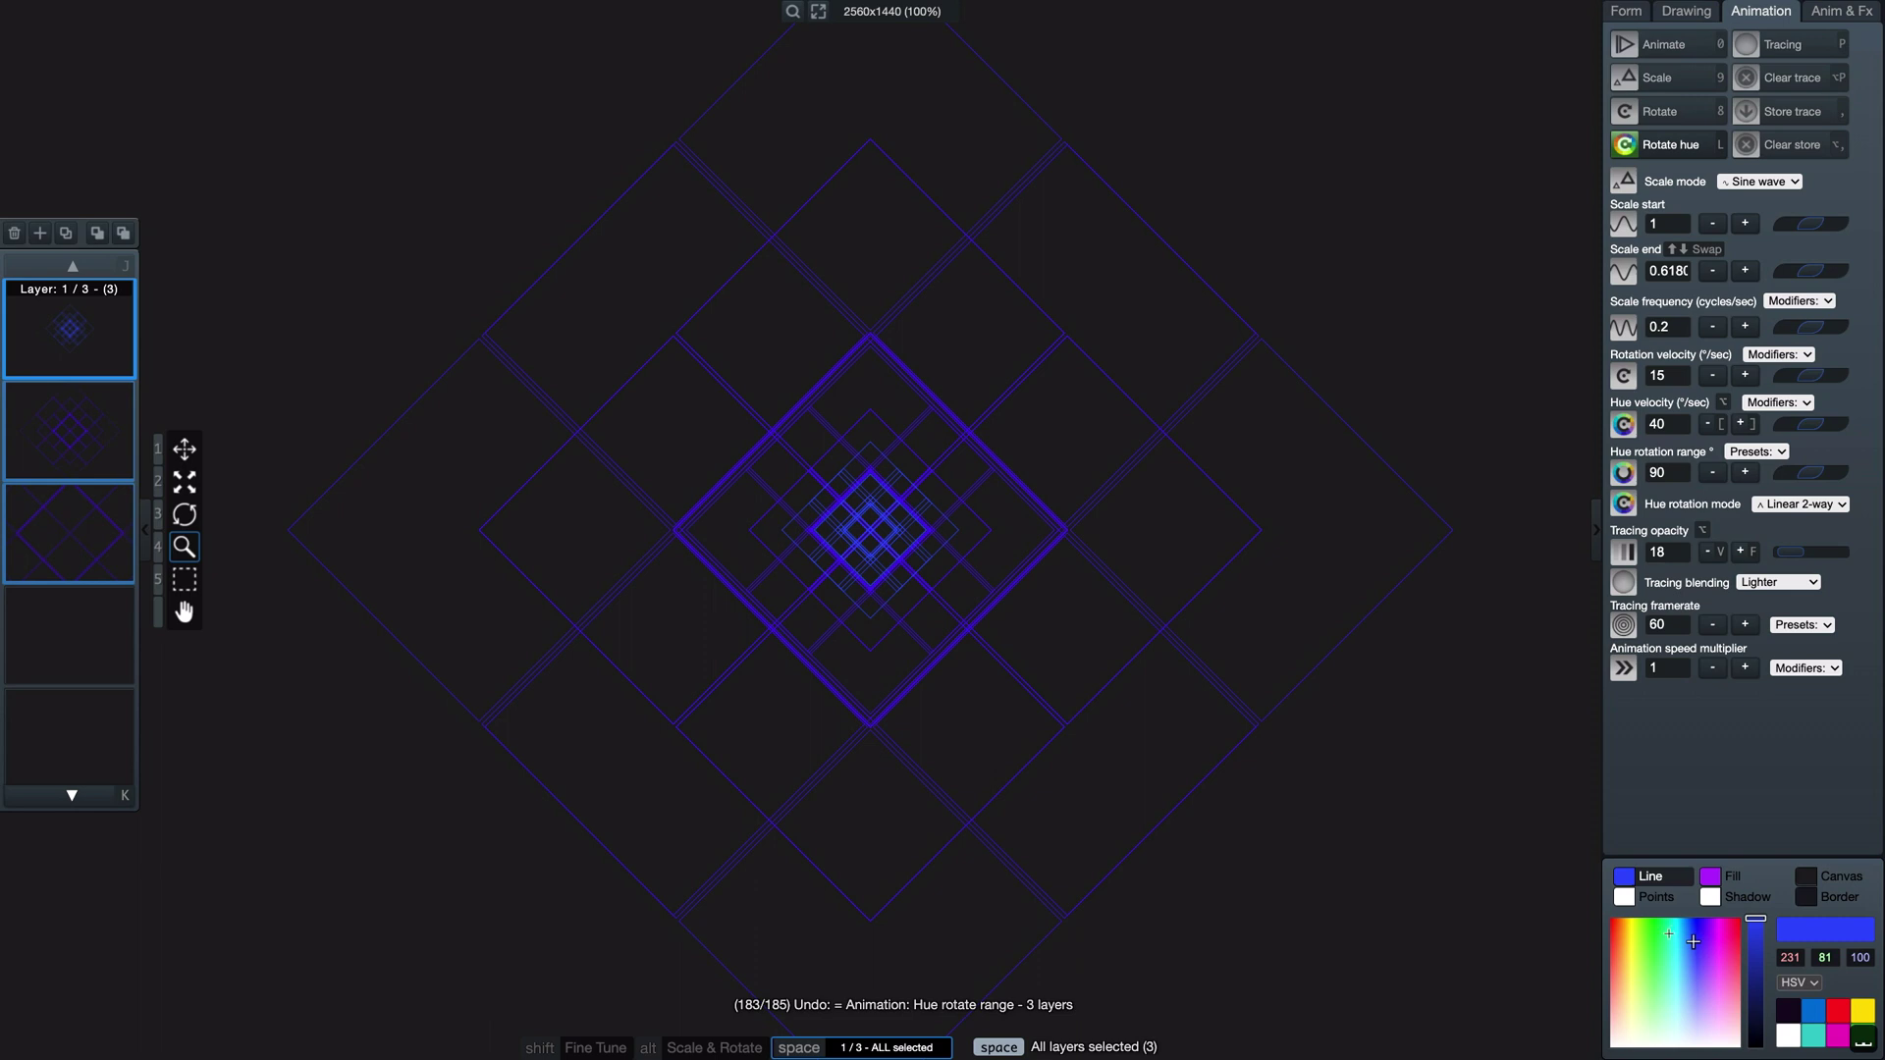
mouse_move(1669, 934)
mouse_down()
mouse_move(1637, 931)
mouse_move(1654, 928)
mouse_up()
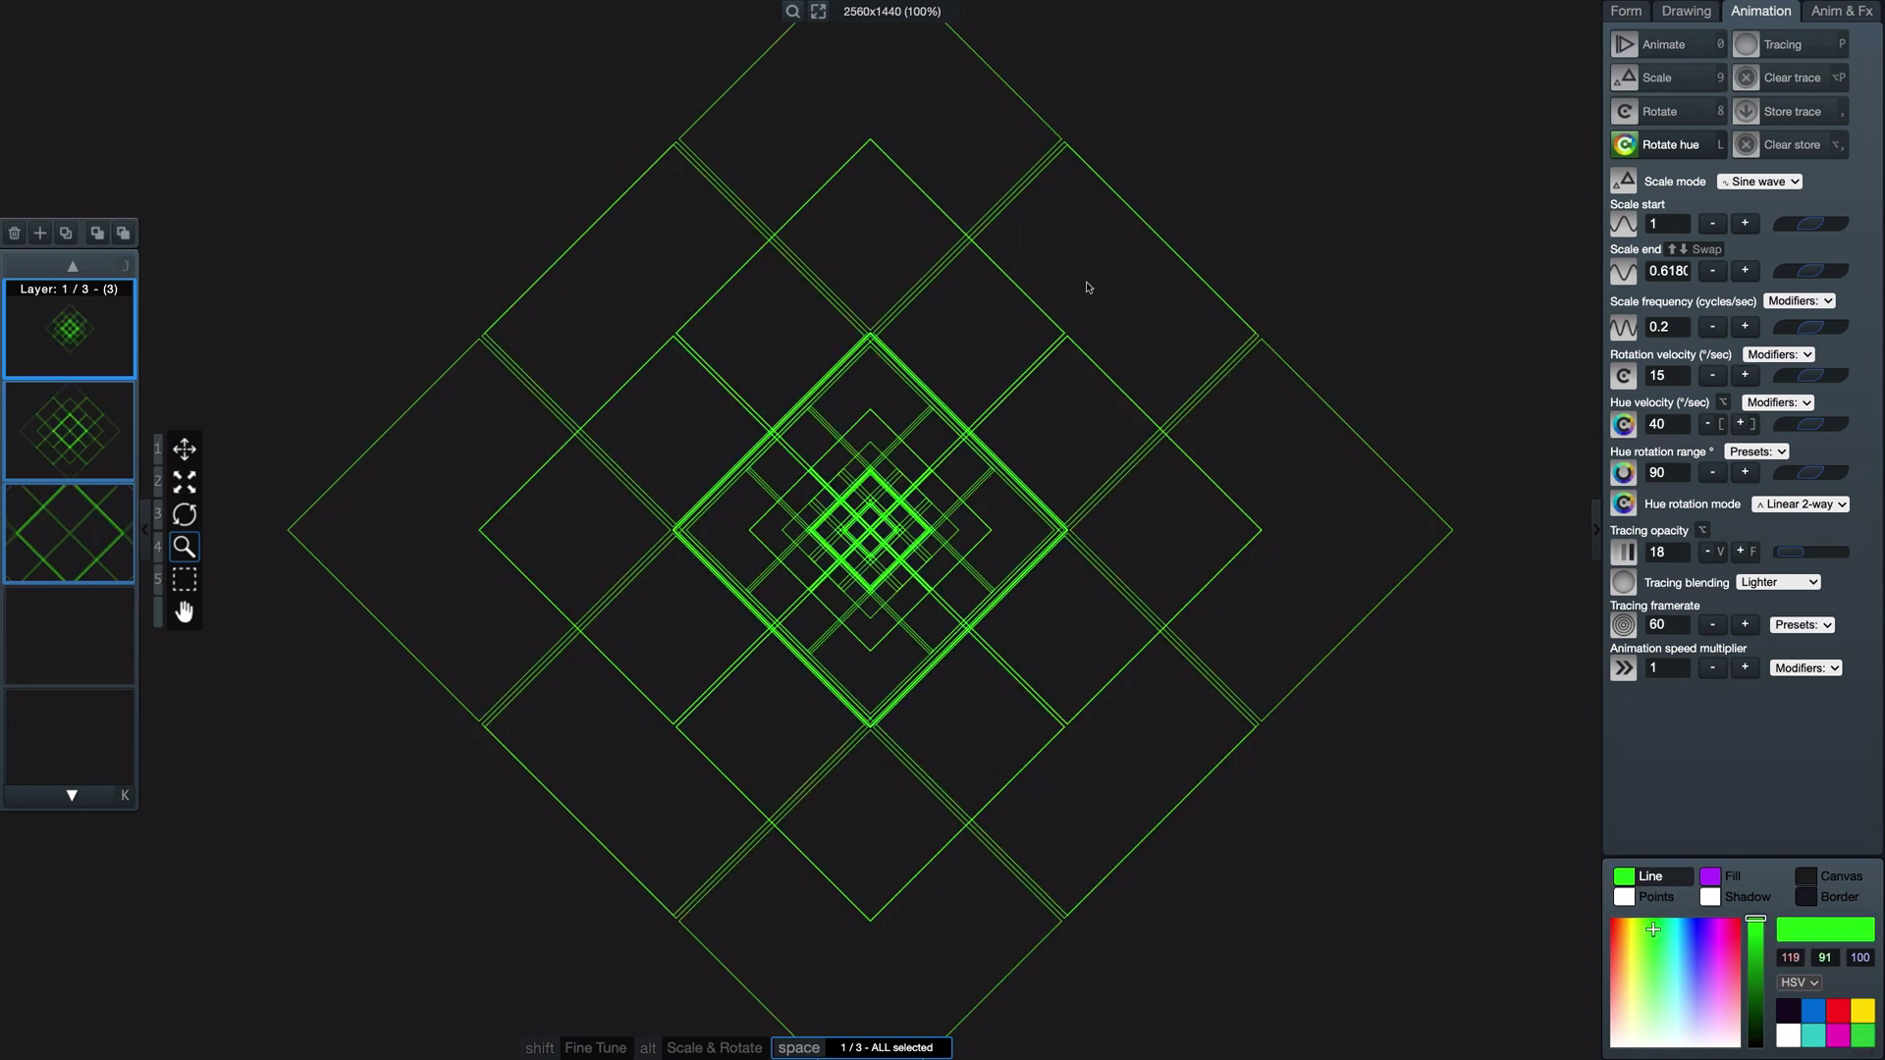
key(0)
key(0)
drag(1703, 924, 1630, 920)
key(0)
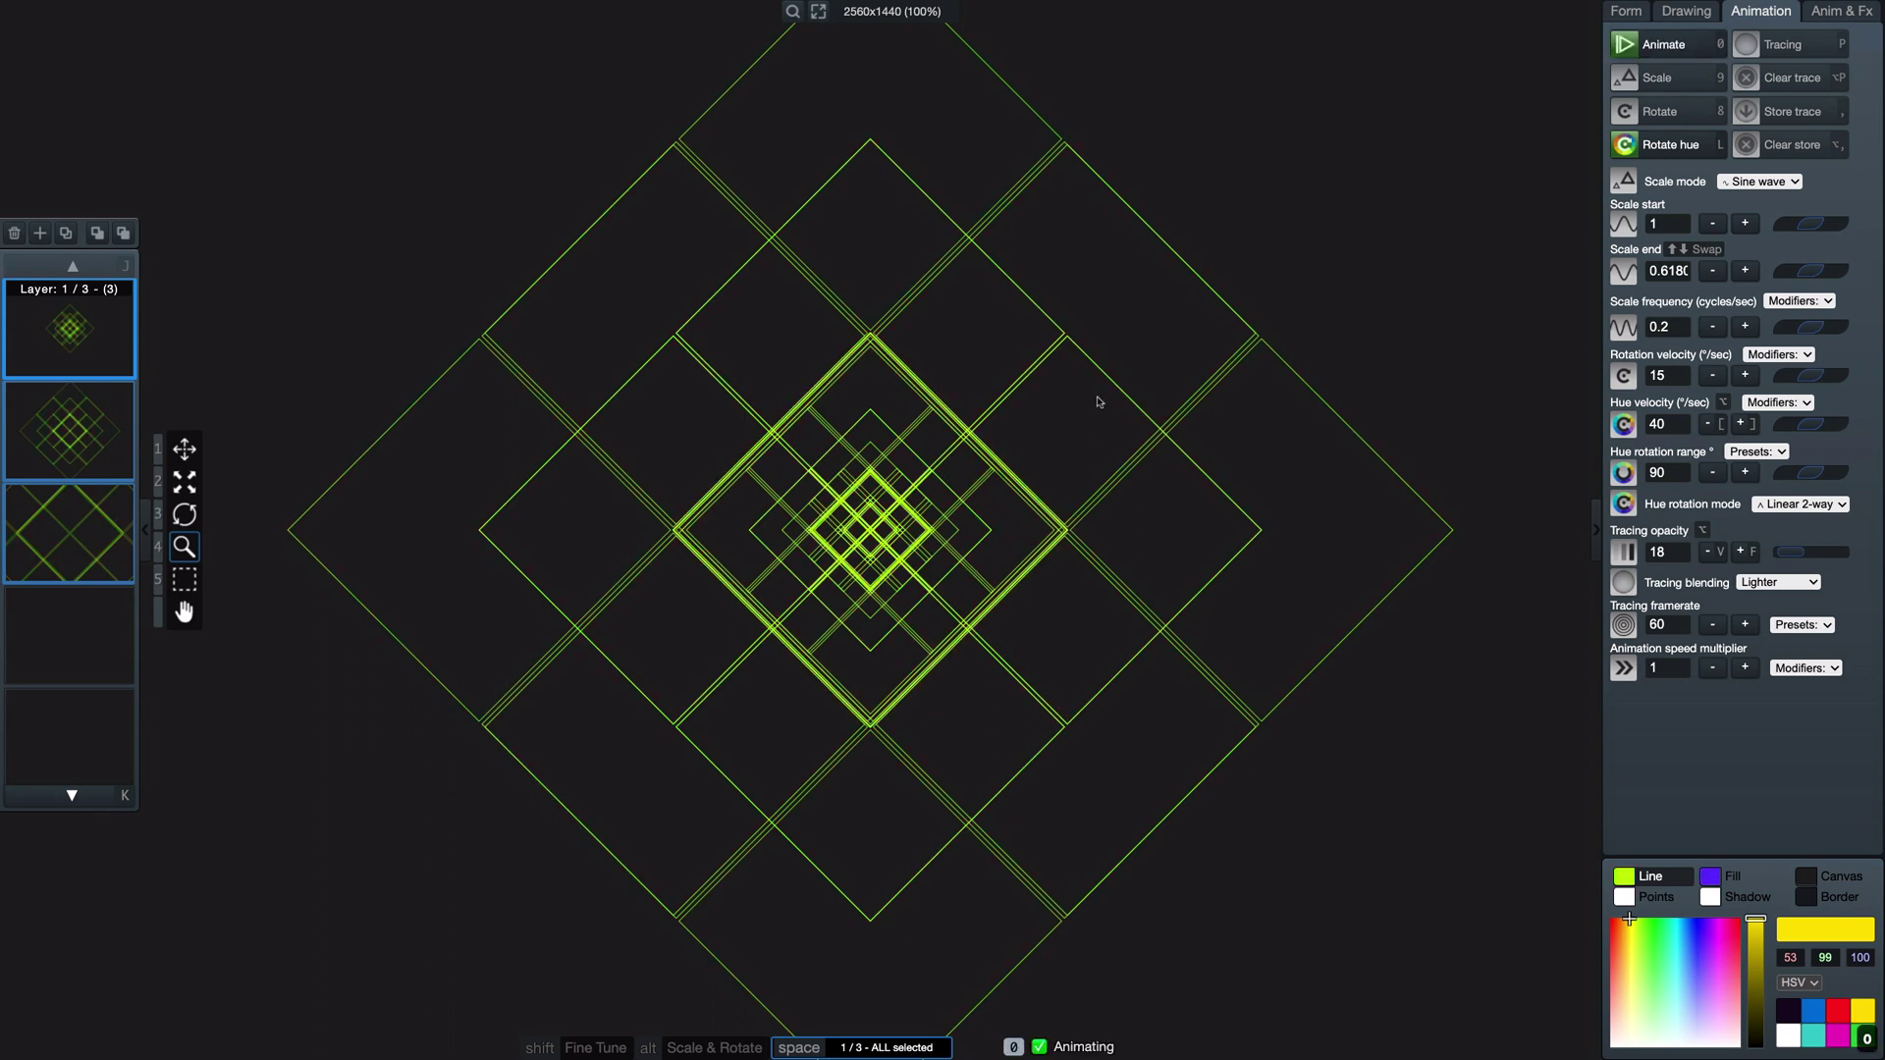
Step: Set the hue velocity to 60
click(1667, 424)
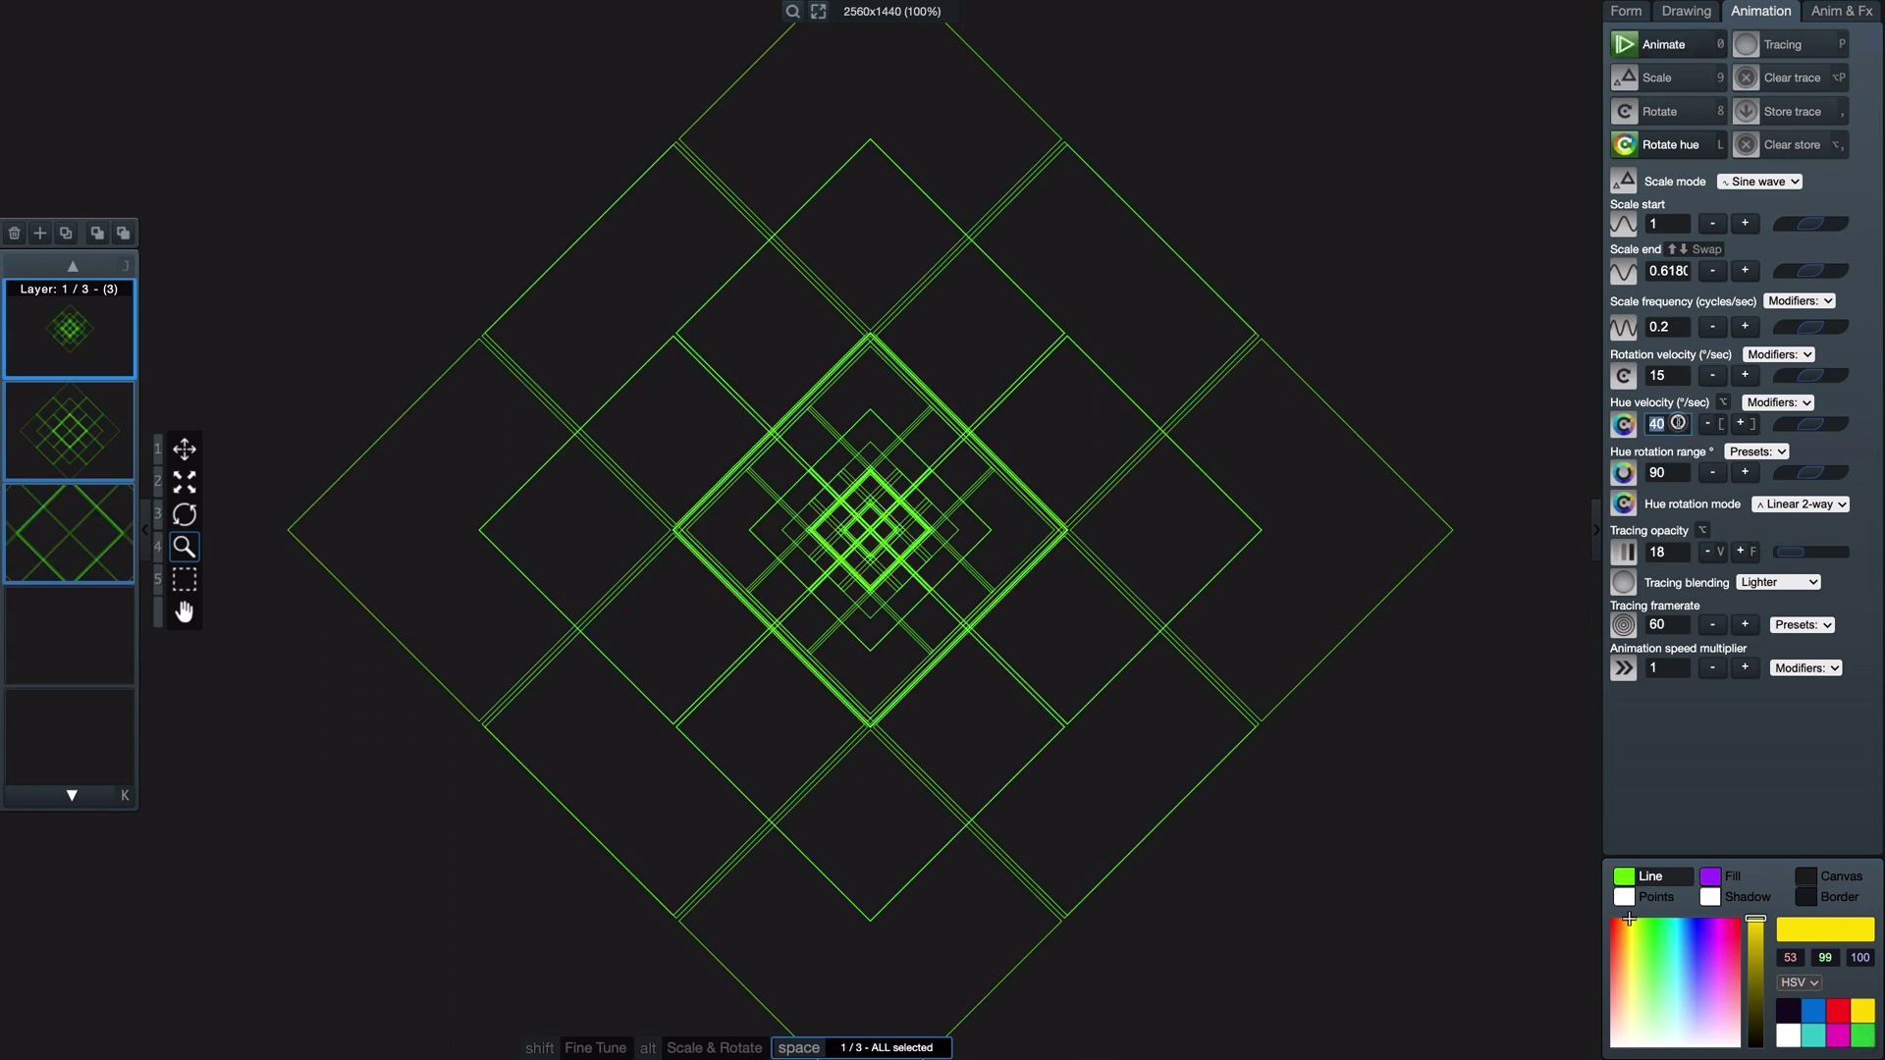
text(60)
key(Return)
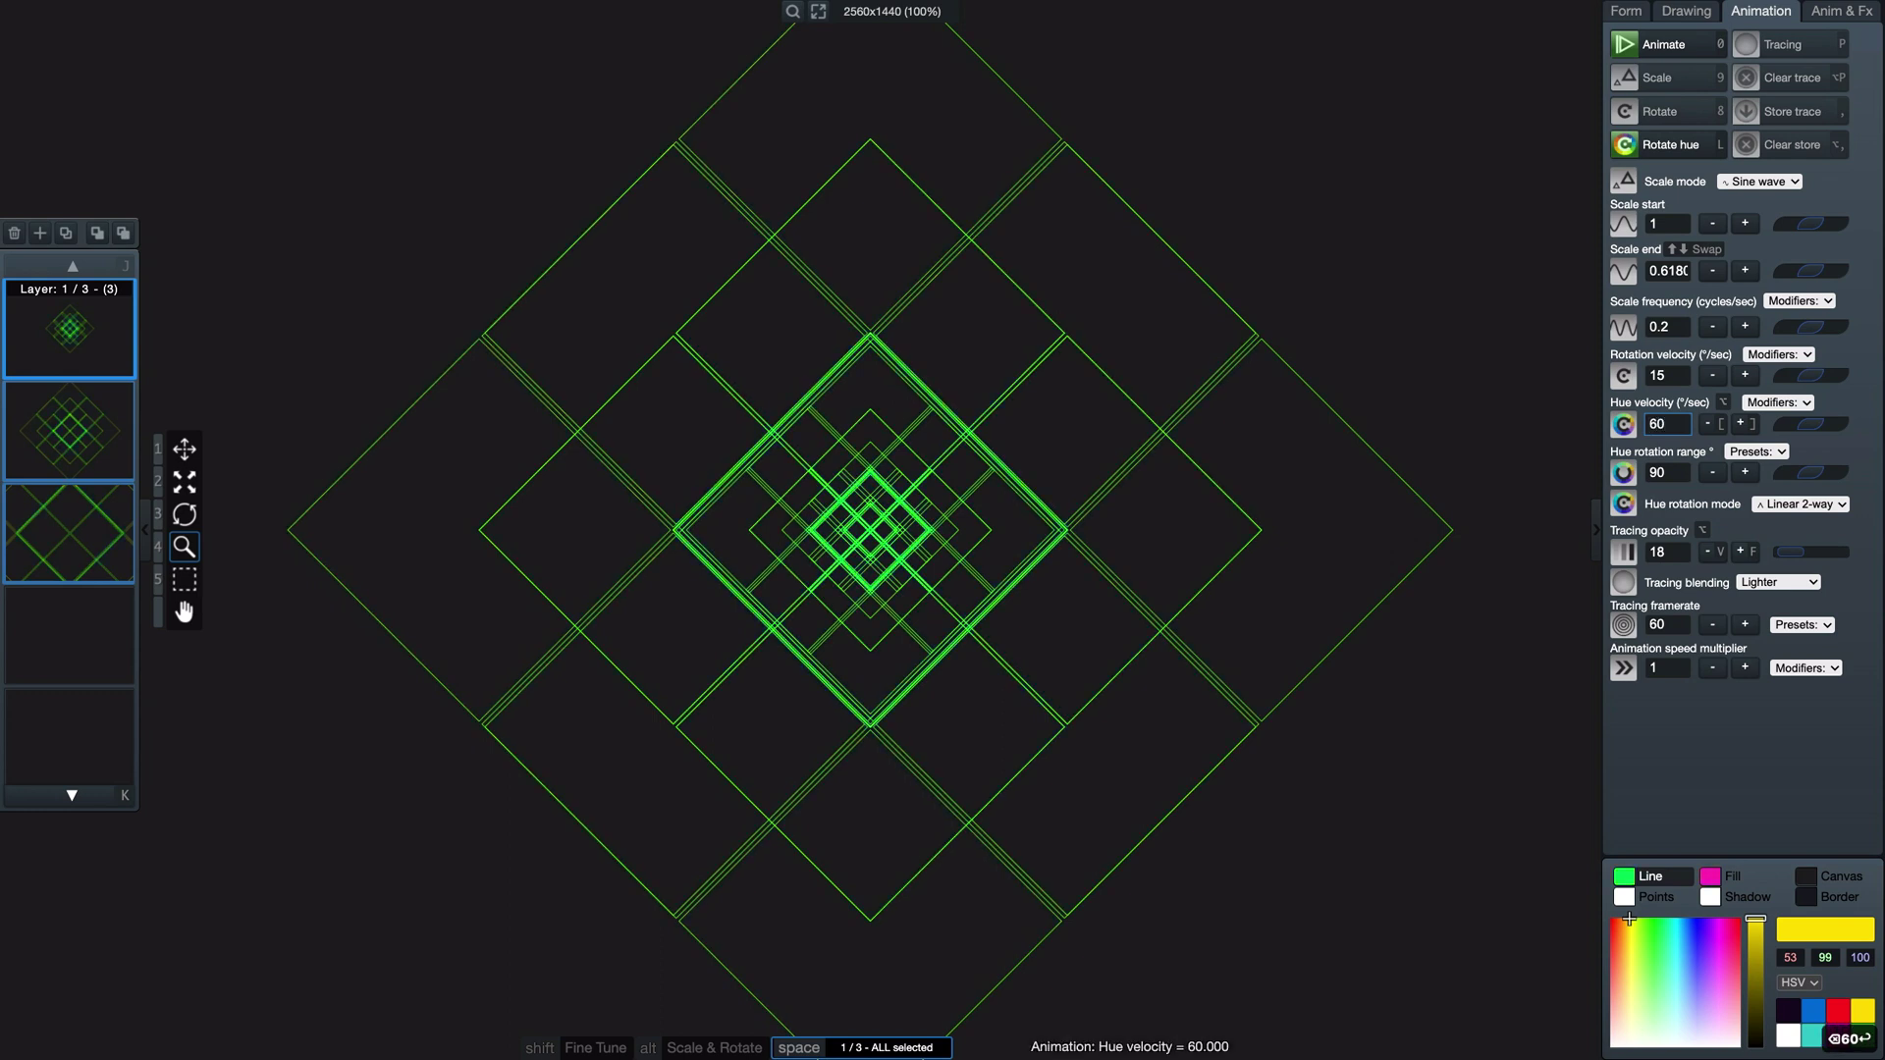
Step: Set the hue rotation range to 180, passing through 60 on the way
click(1669, 472)
key(BackSpace)
text(120)
key(BackSpace)
key(BackSpace)
key(BackSpace)
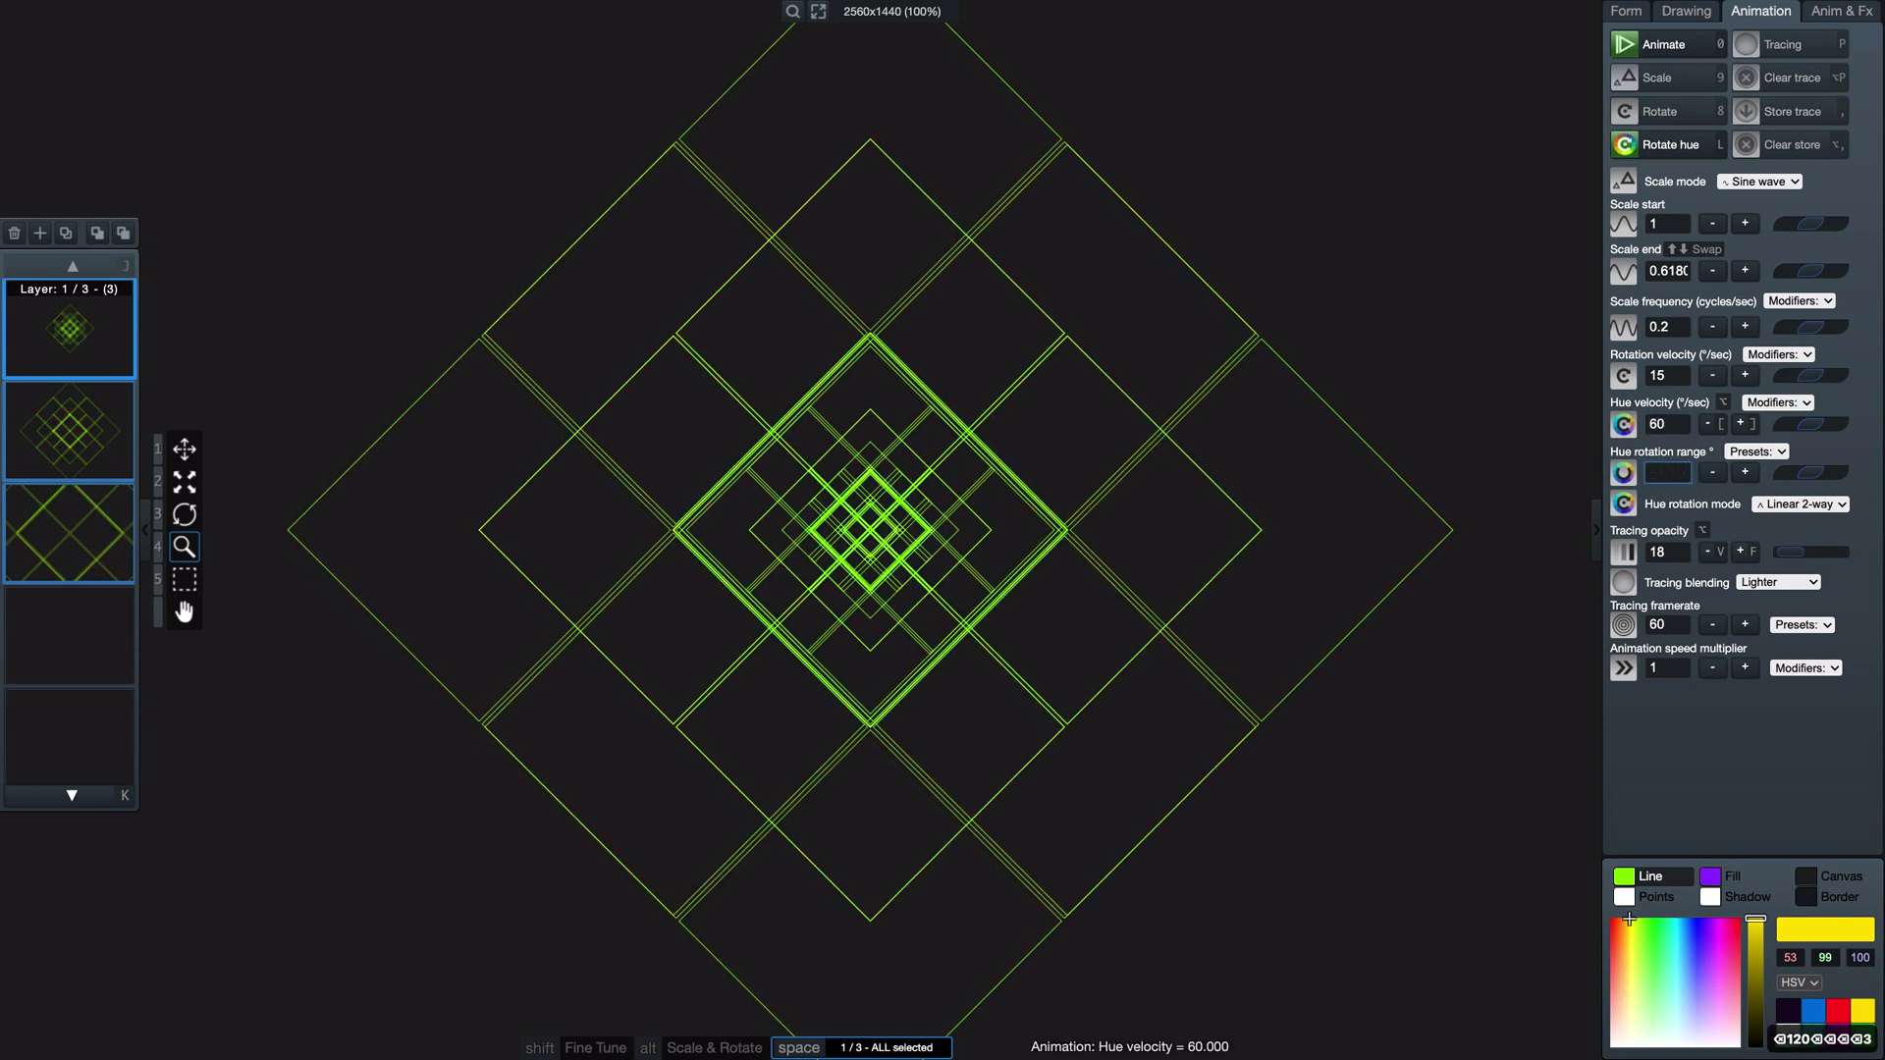
text(30)
key(BackSpace)
key(BackSpace)
key(BackSpace)
text(60)
key(Return)
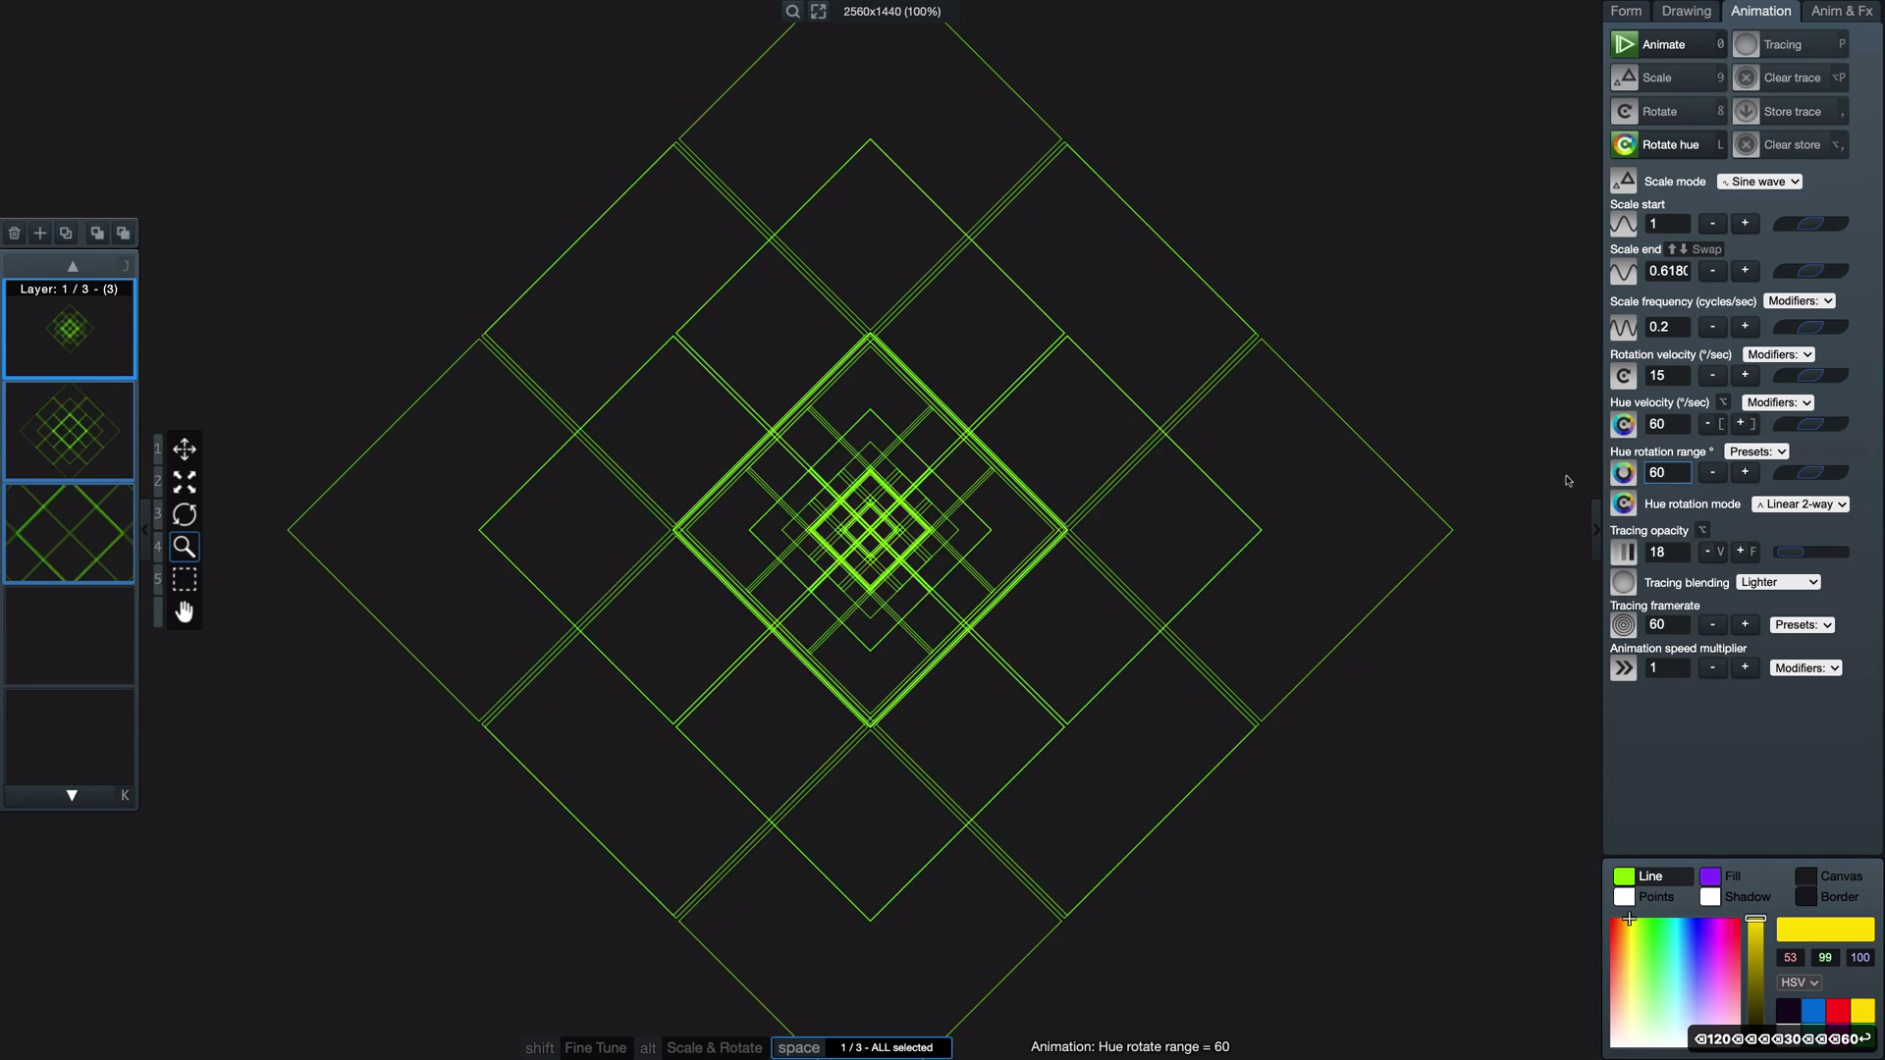
key(BackSpace)
key(BackSpace)
text(180)
key(Return)
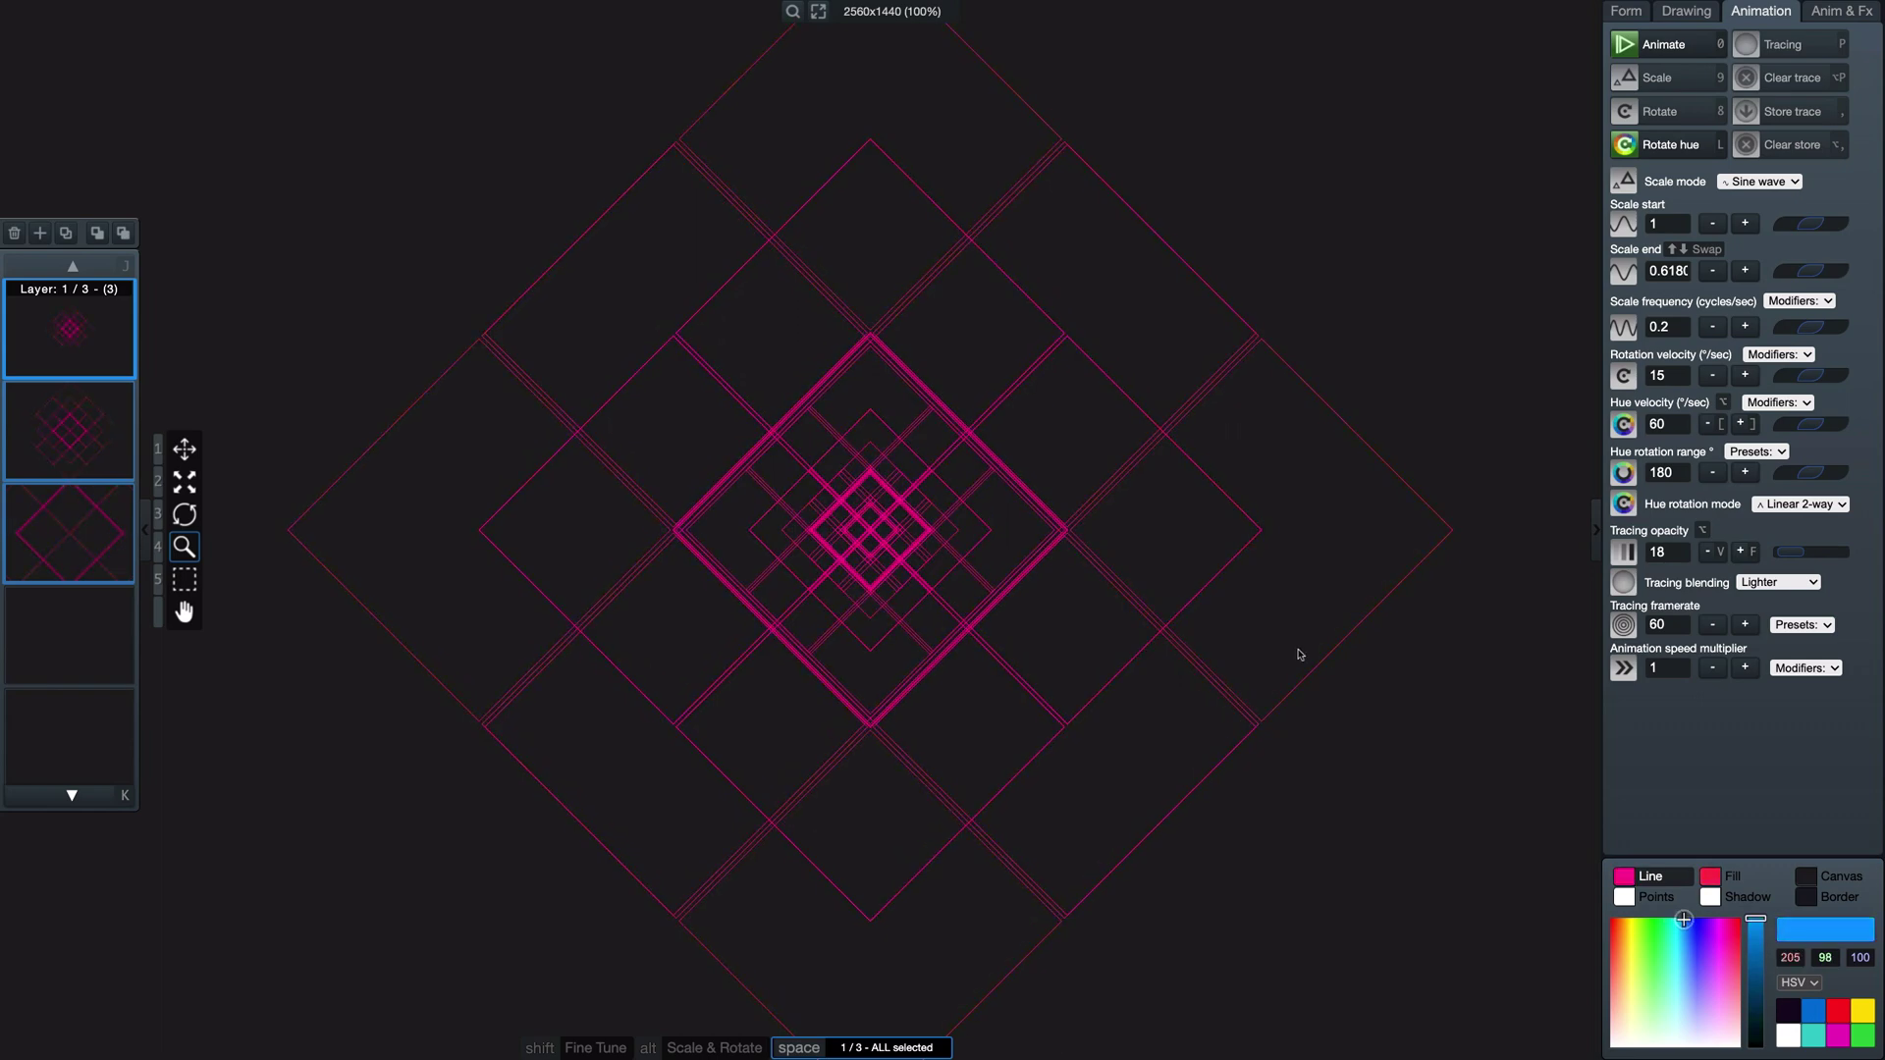
Step: Select all layers, rotate the line hues back and forth, and enable automatic hue rotation
key(space)
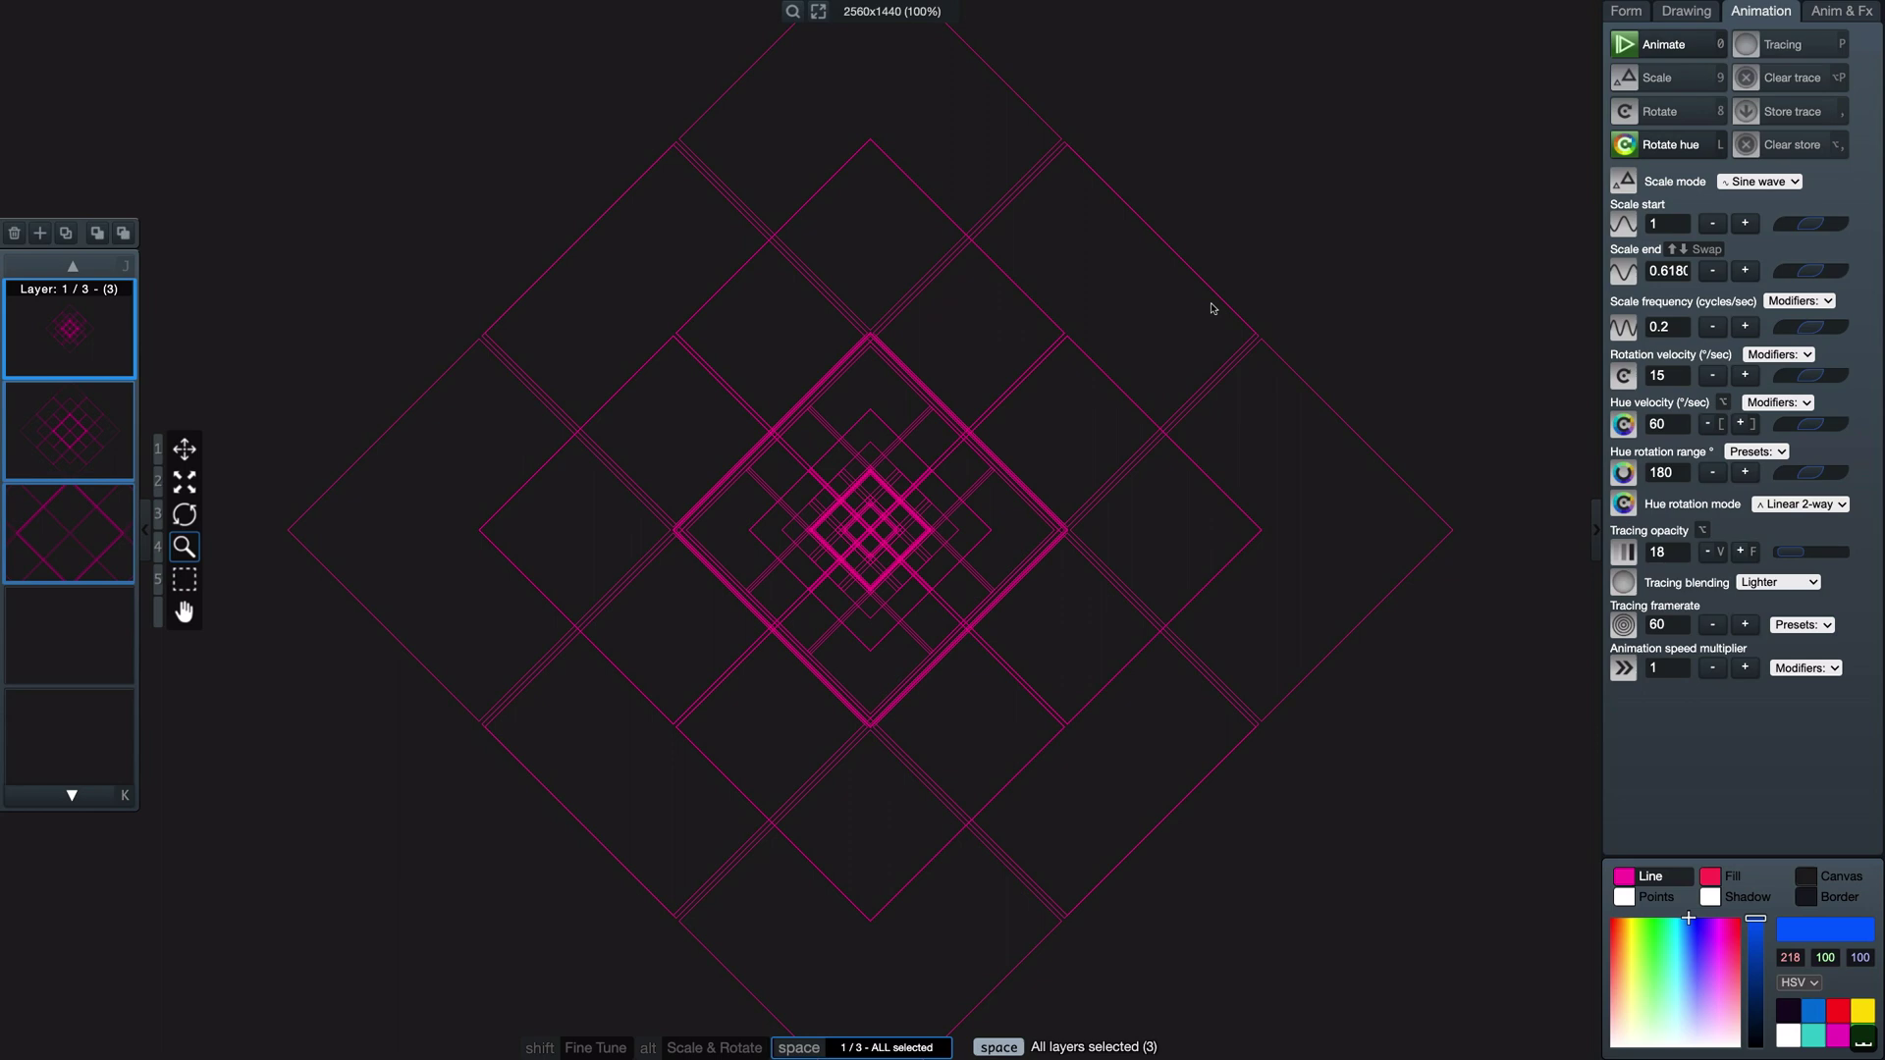
key(bracketleft)
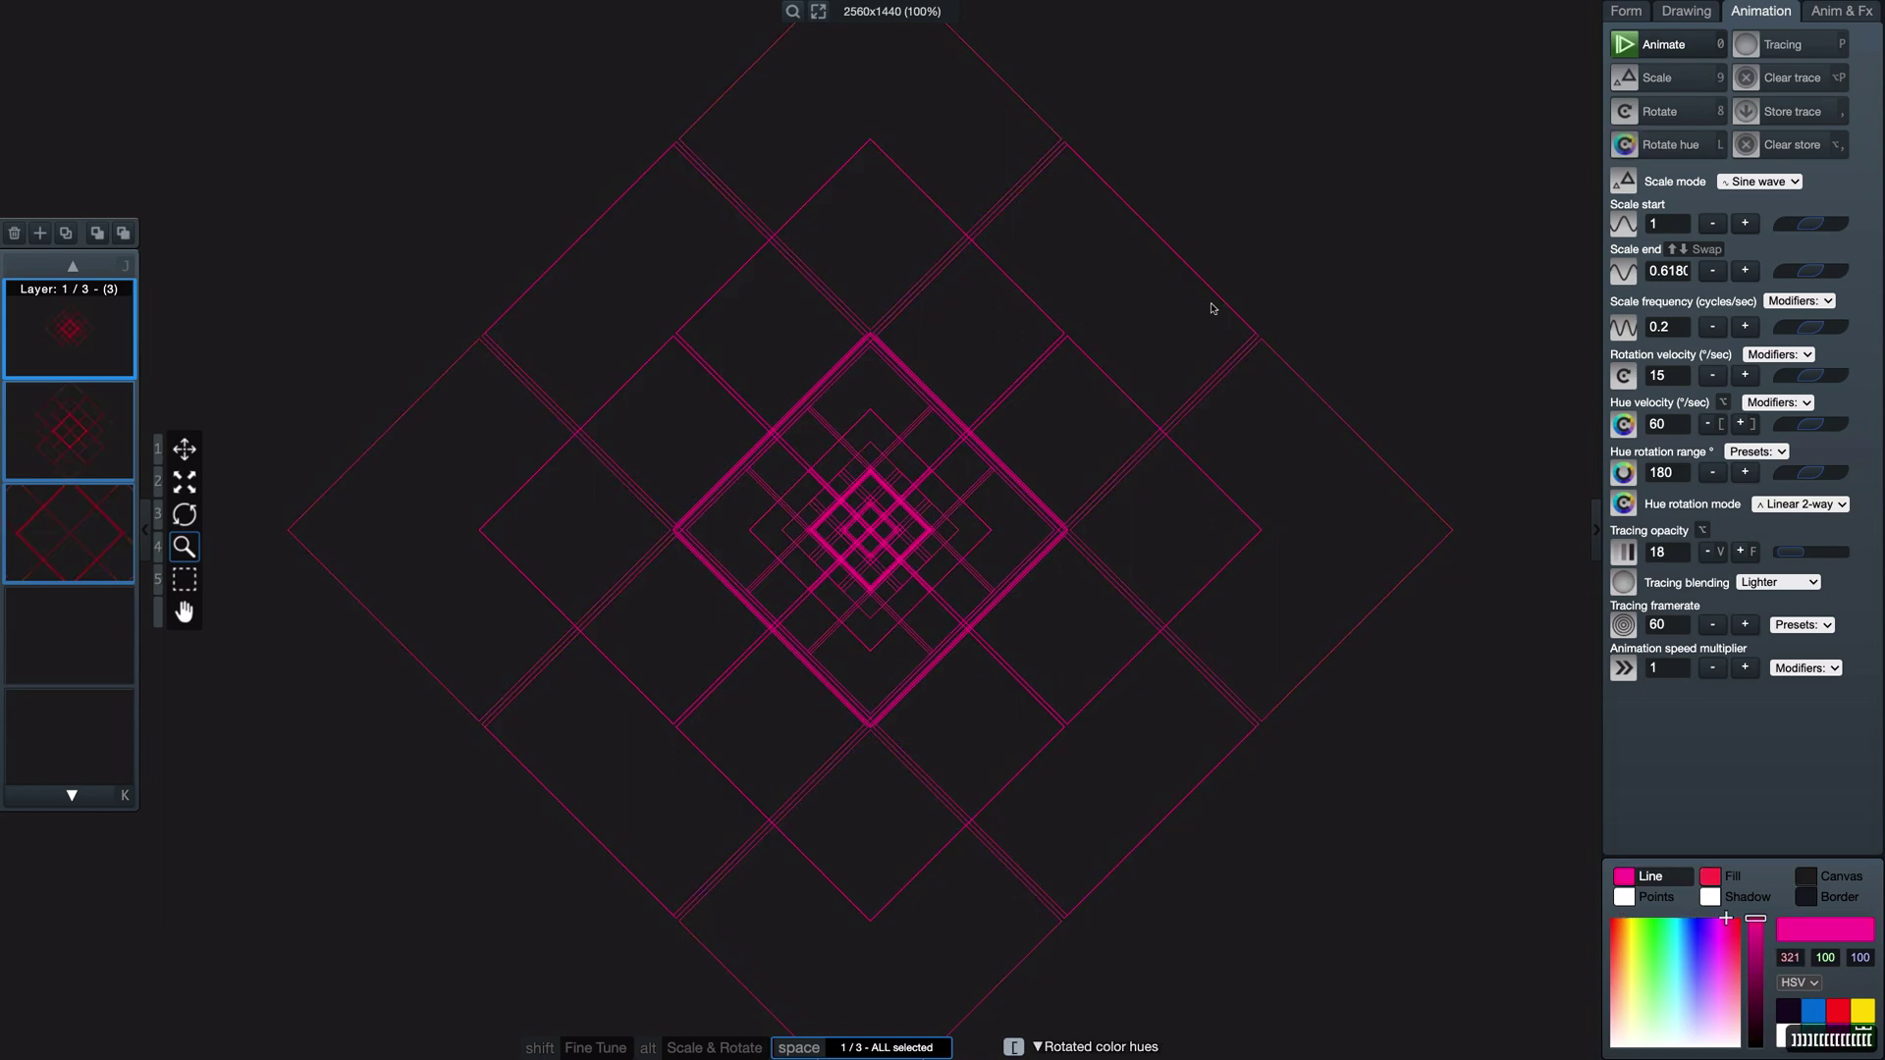
key(bracketright)
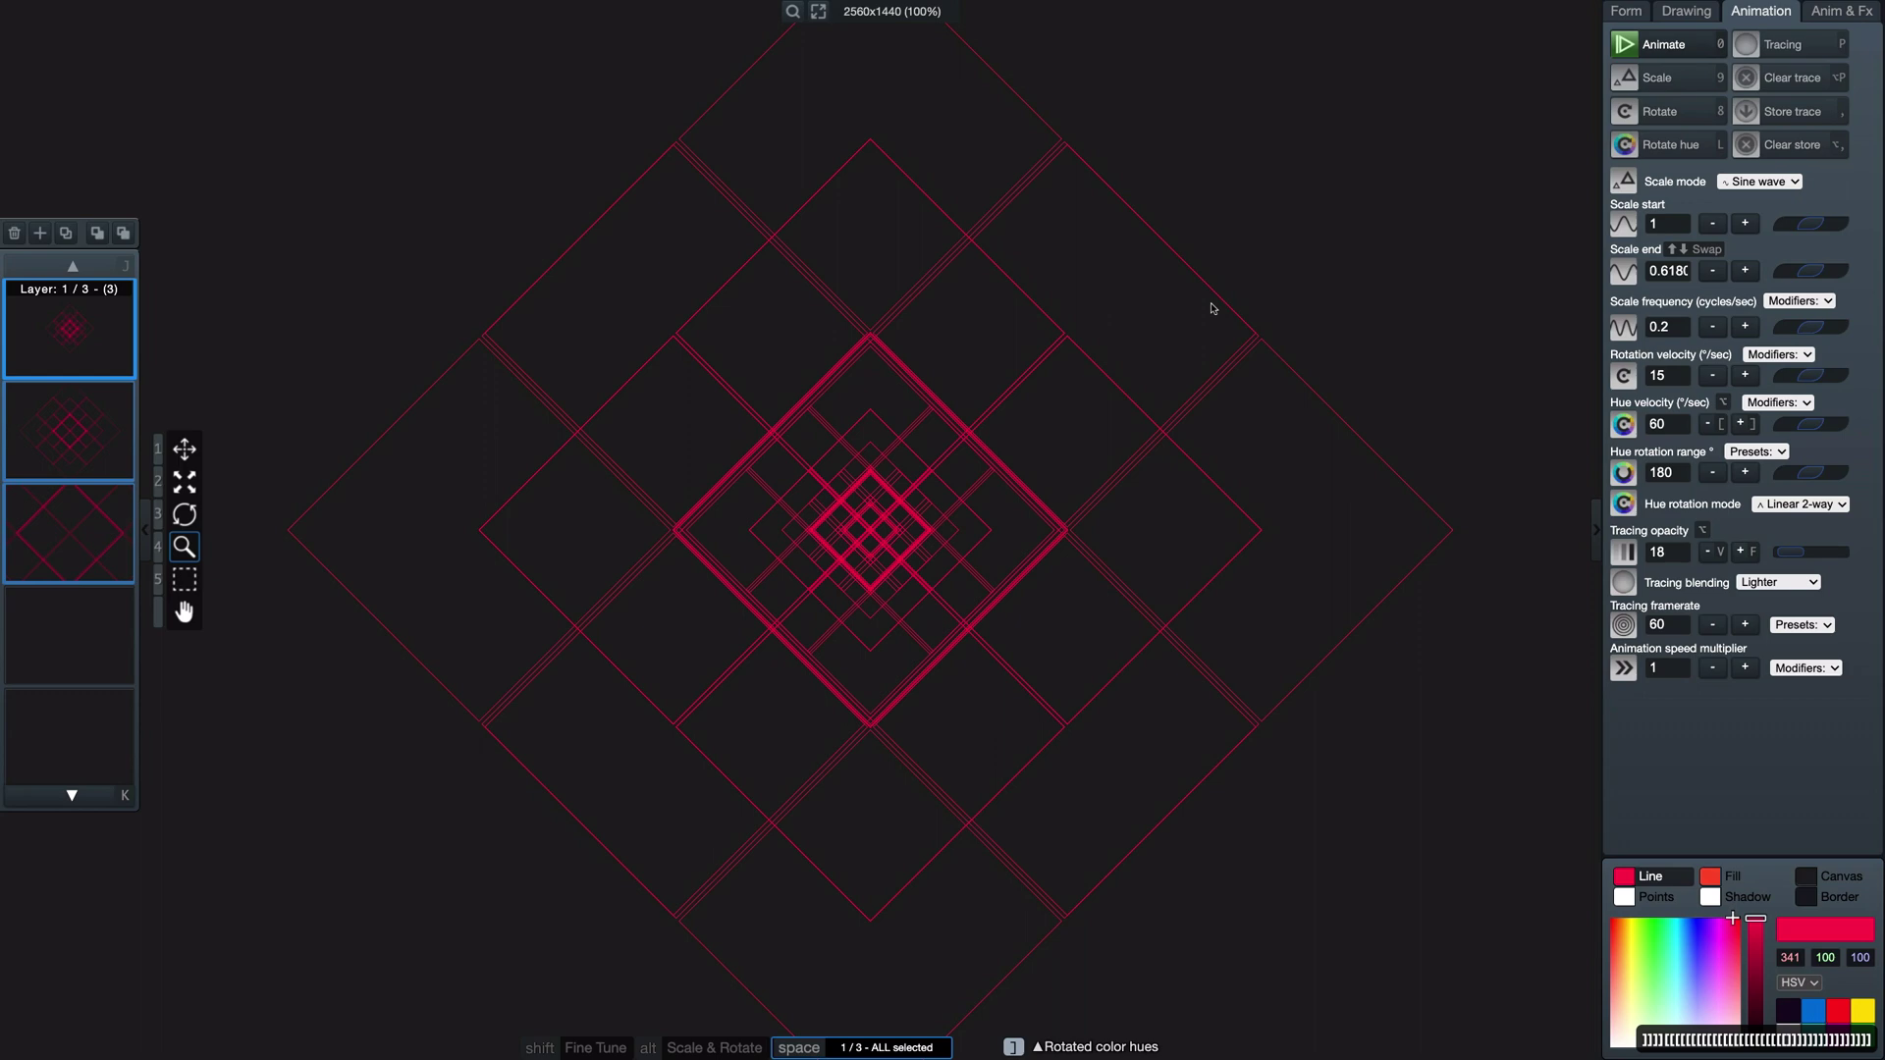
key(l)
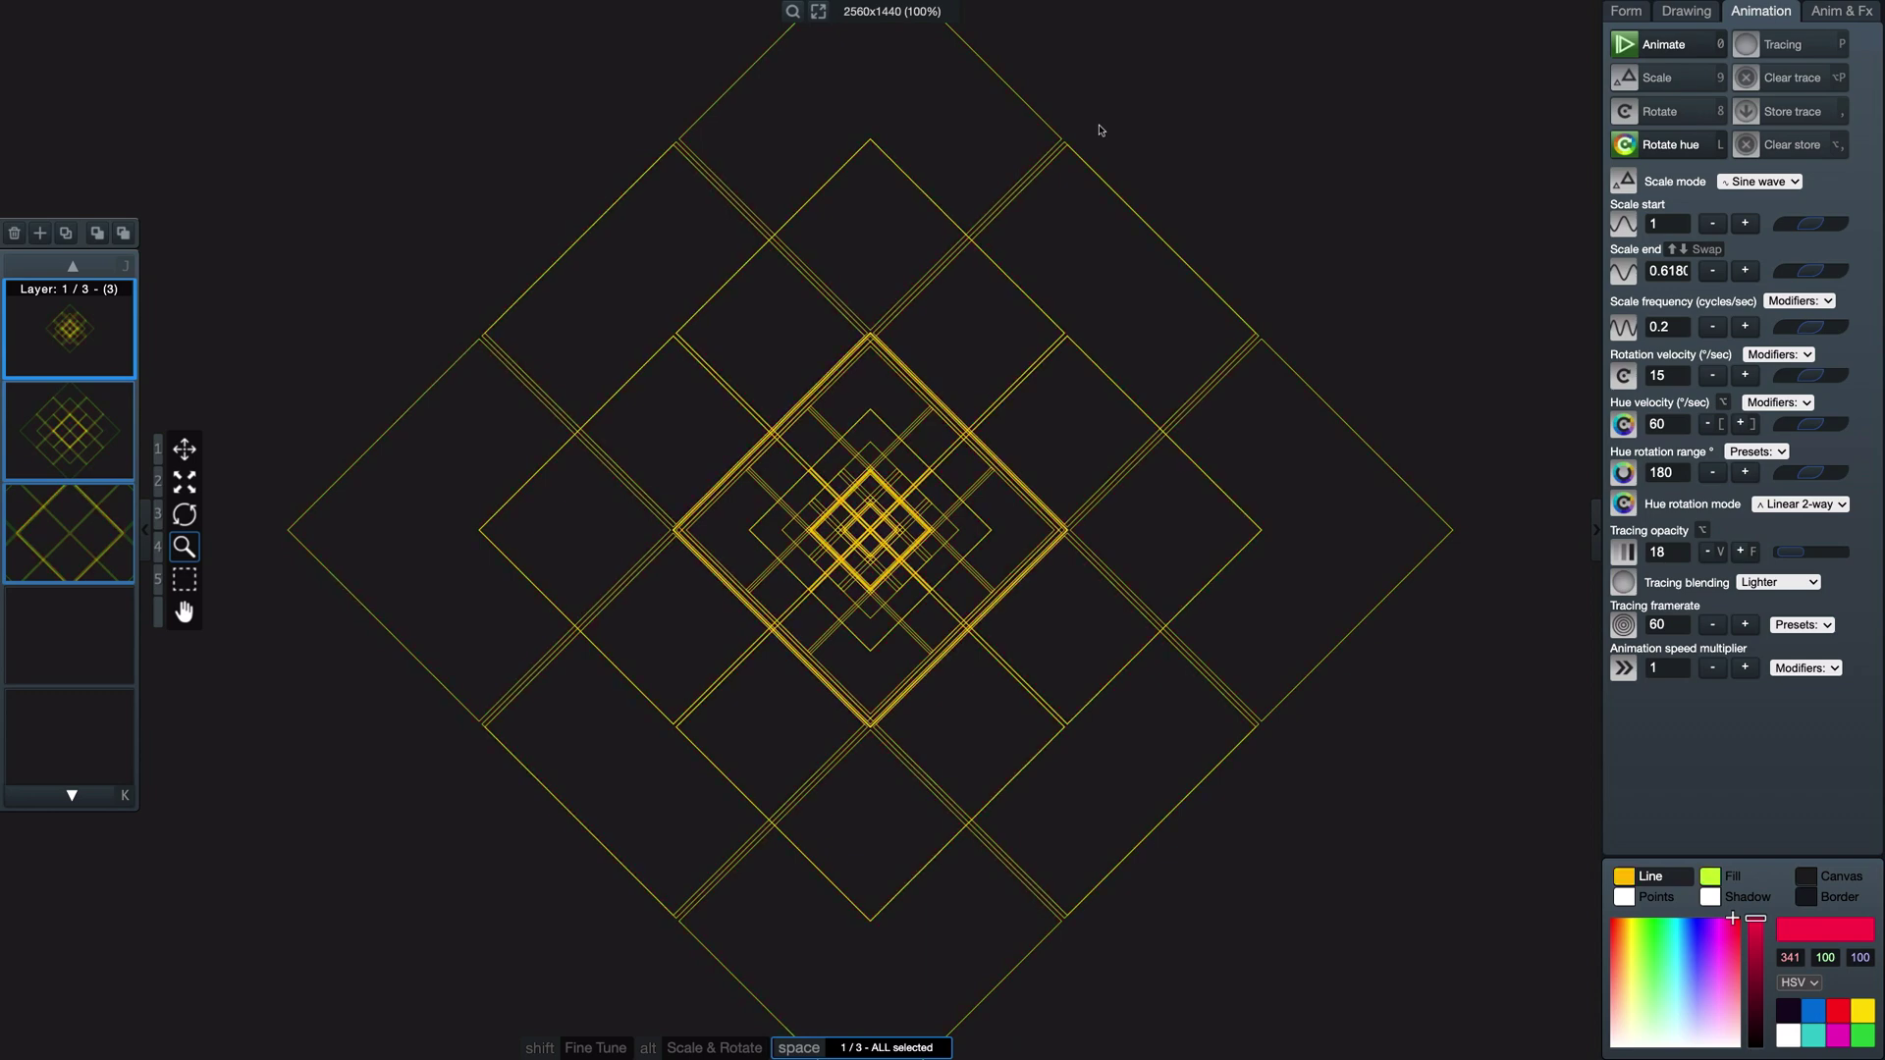
Step: Step the line hue around the wheel and restart automatic hue rotation
key(bracketleft)
key(bracketleft)
key(bracketleft)
key(bracketleft)
key(bracketleft)
key(bracketleft)
key(bracketleft)
key(bracketleft)
key(bracketleft)
key(bracketleft)
key(bracketleft)
key(bracketleft)
key(bracketleft)
key(bracketleft)
key(bracketleft)
key(bracketleft)
key(bracketleft)
key(bracketleft)
key(bracketleft)
key(bracketleft)
key(bracketleft)
key(bracketleft)
key(bracketleft)
key(bracketleft)
key(bracketleft)
key(bracketleft)
key(bracketleft)
key(bracketleft)
key(bracketleft)
key(bracketleft)
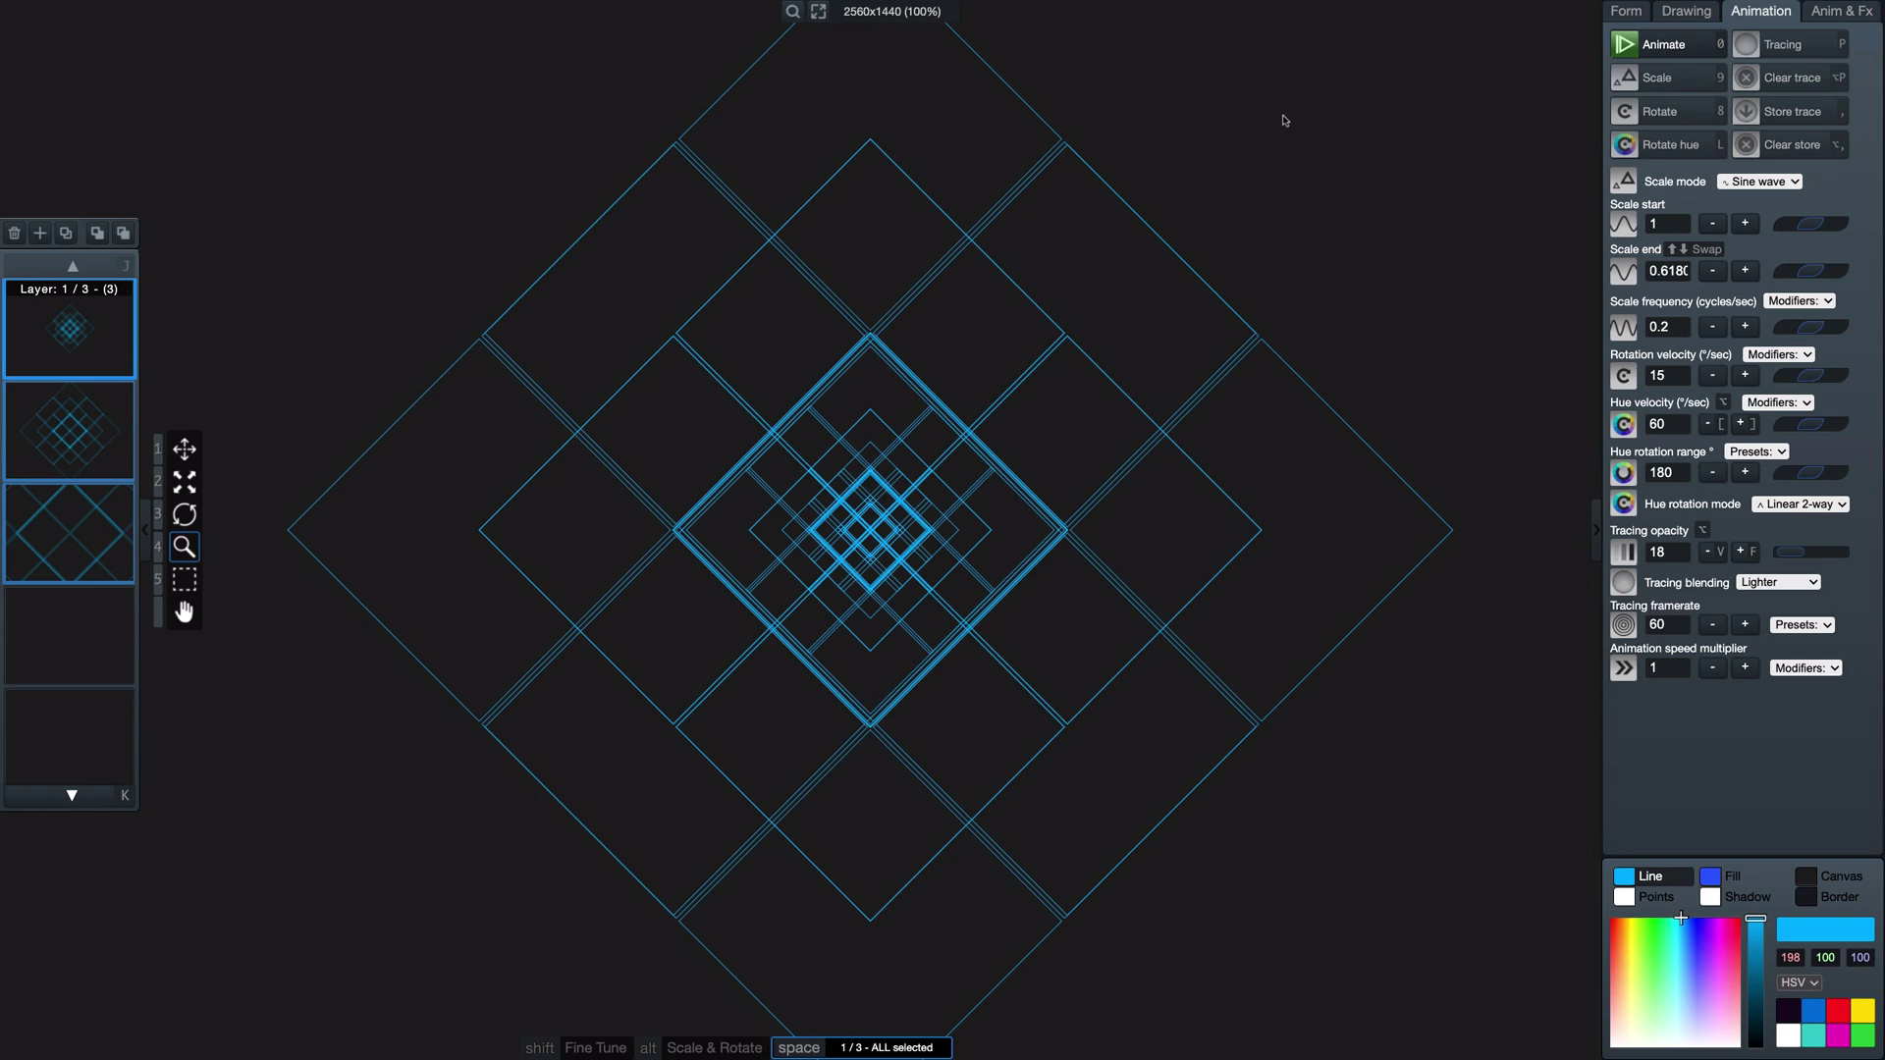
key(bracketright)
key(bracketright)
key(bracketright)
key(bracketright)
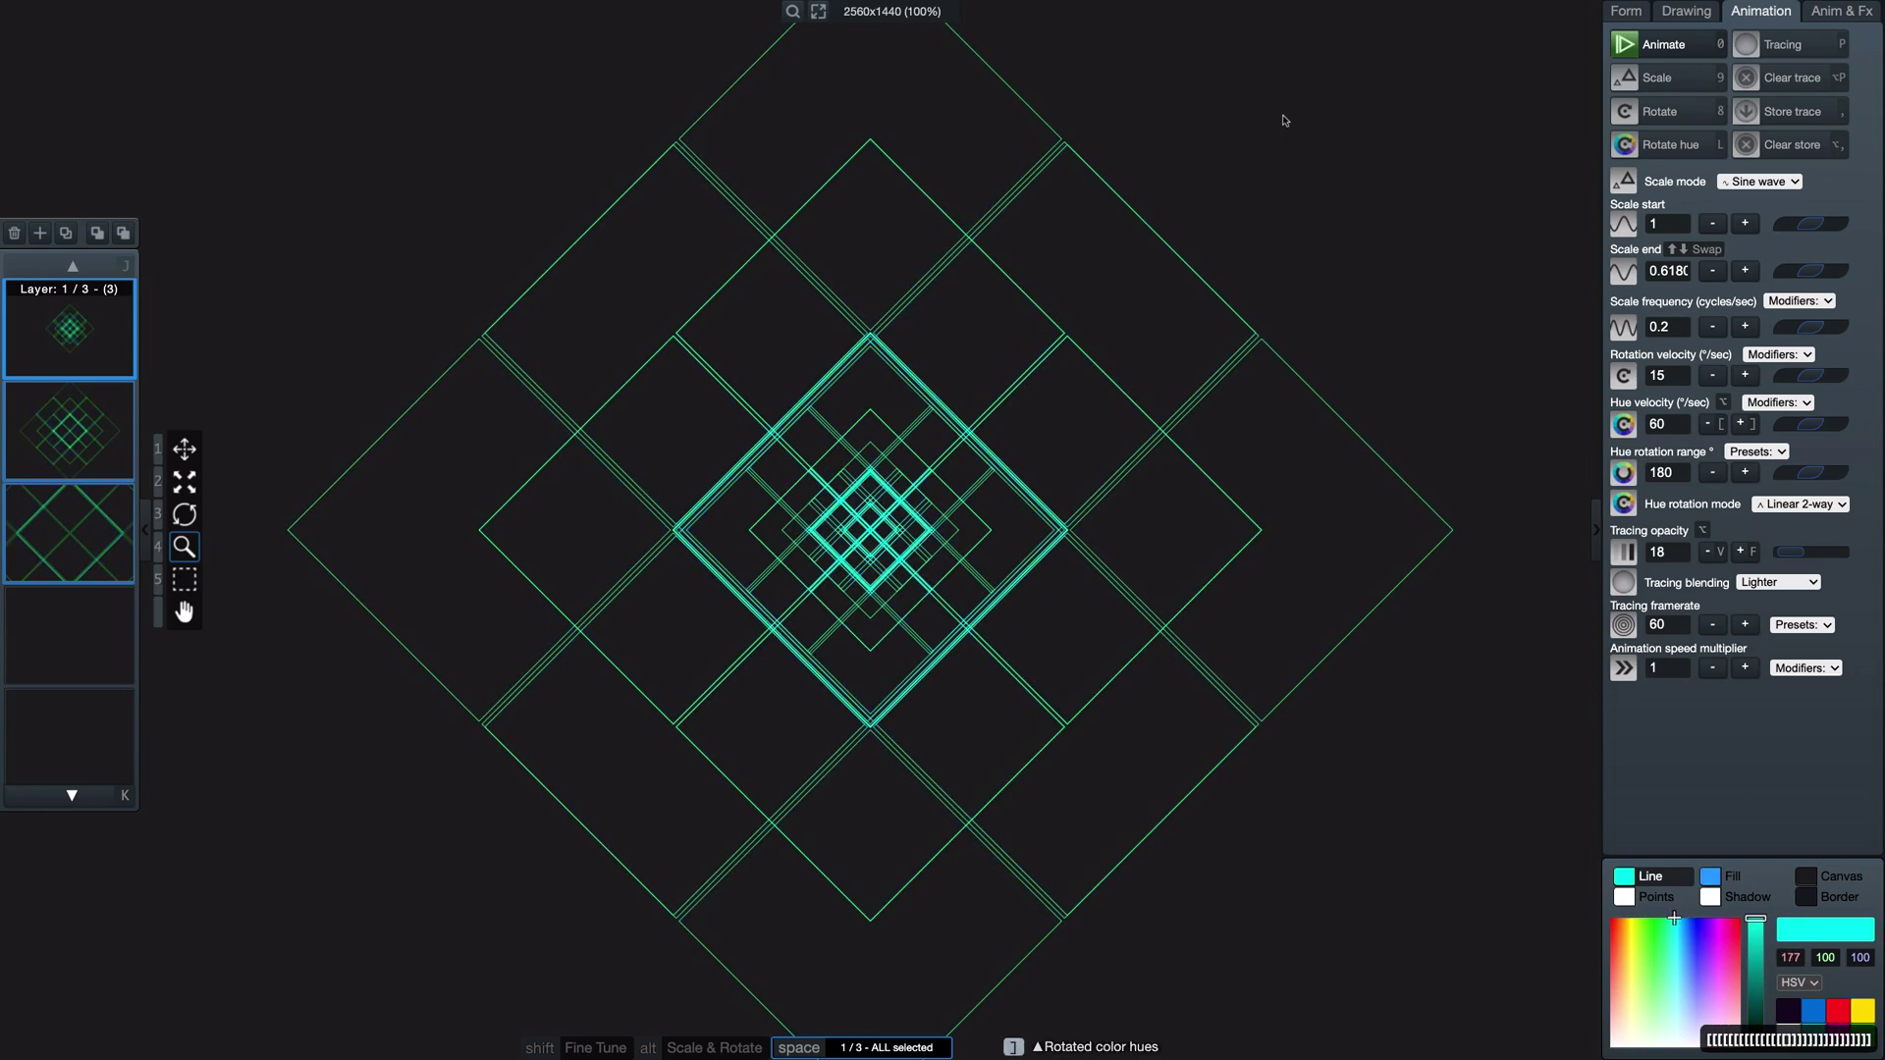
key(bracketright)
key(bracketright)
key(bracketright)
key(bracketright)
key(bracketright)
key(bracketright)
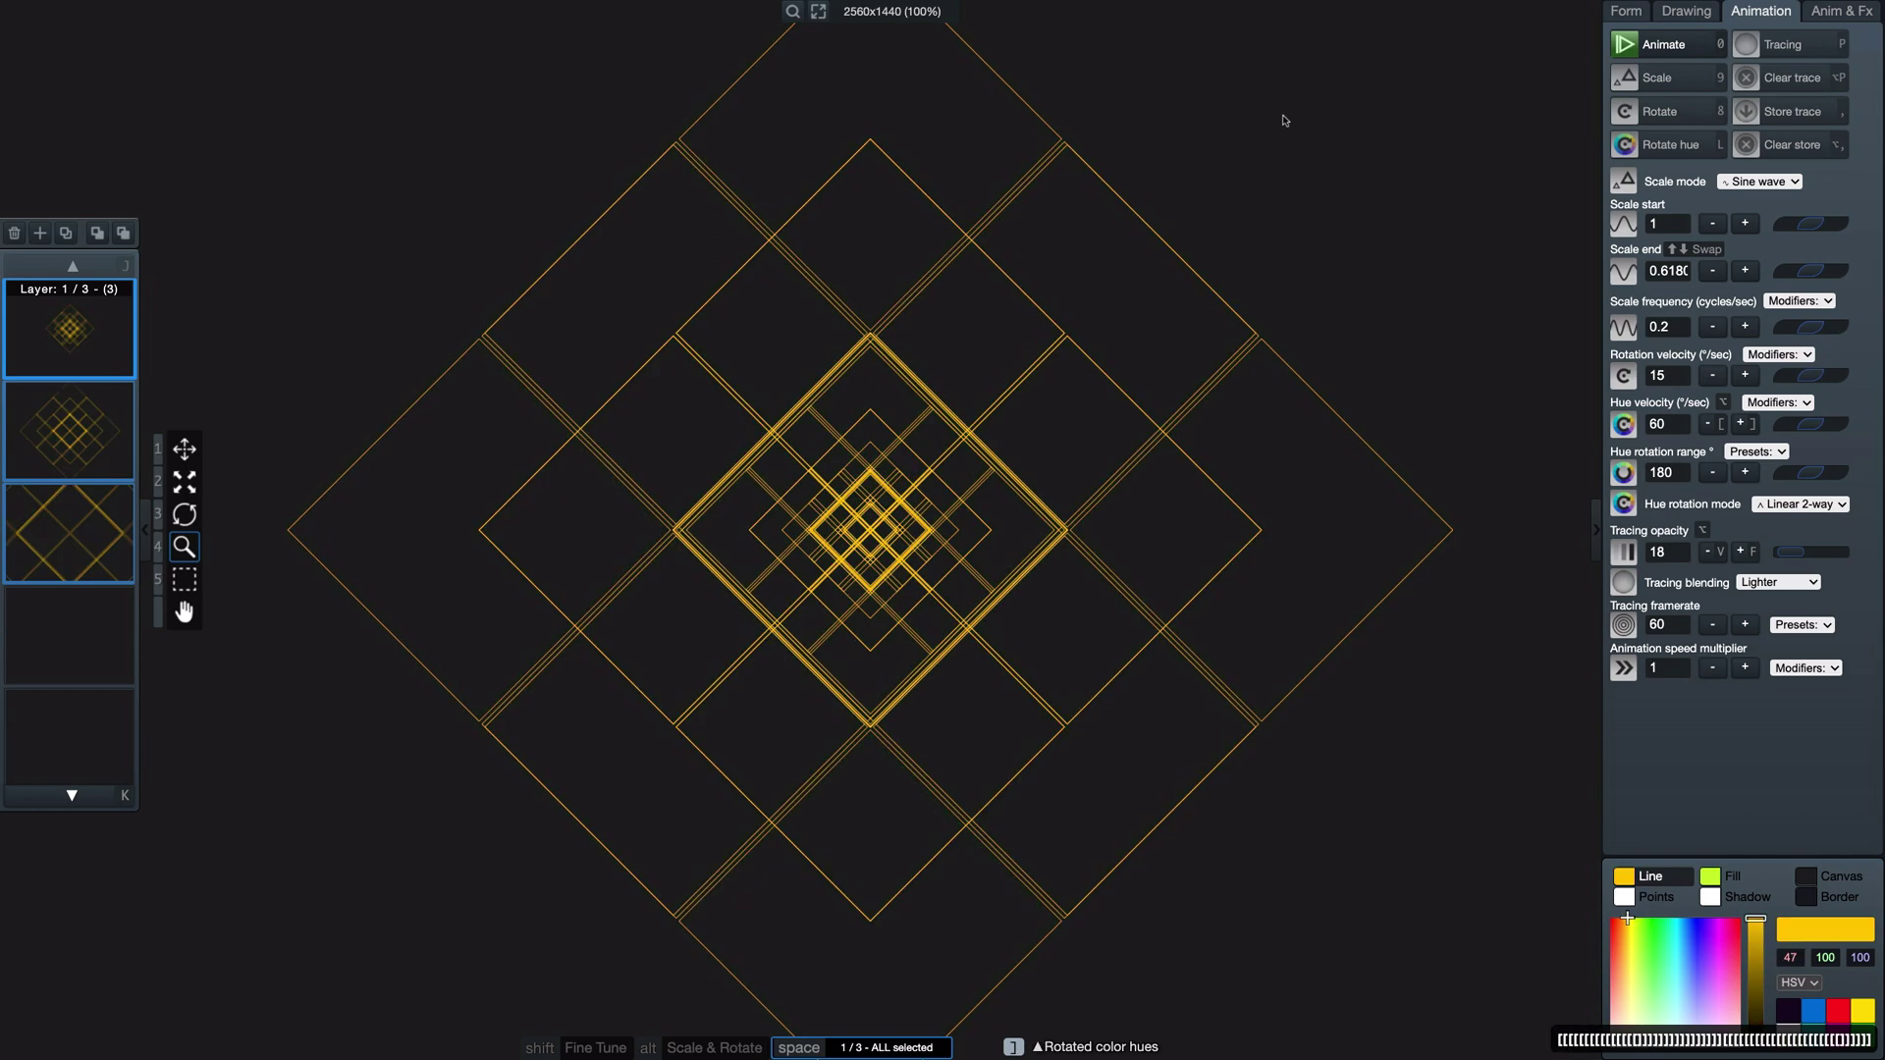
key(l)
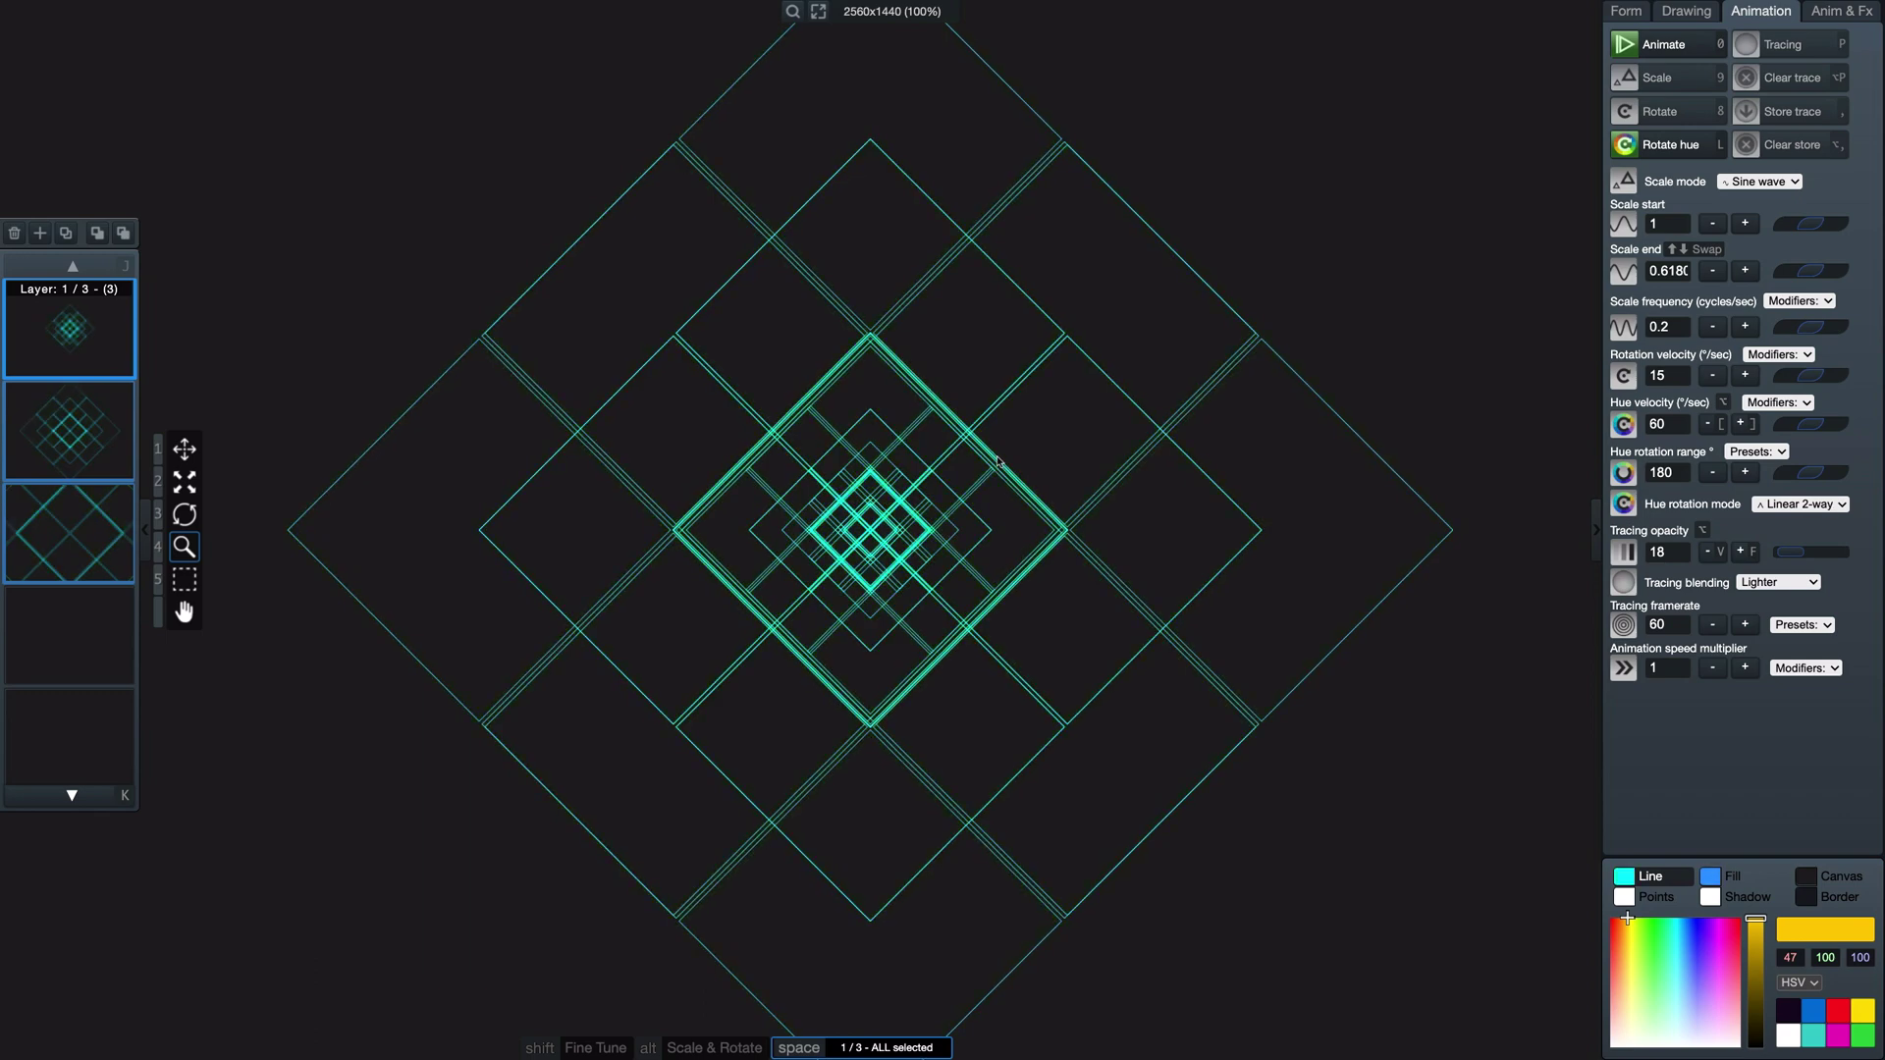
Step: Switch the hue rotation mode to Linear and set hue velocity to 130
click(1812, 505)
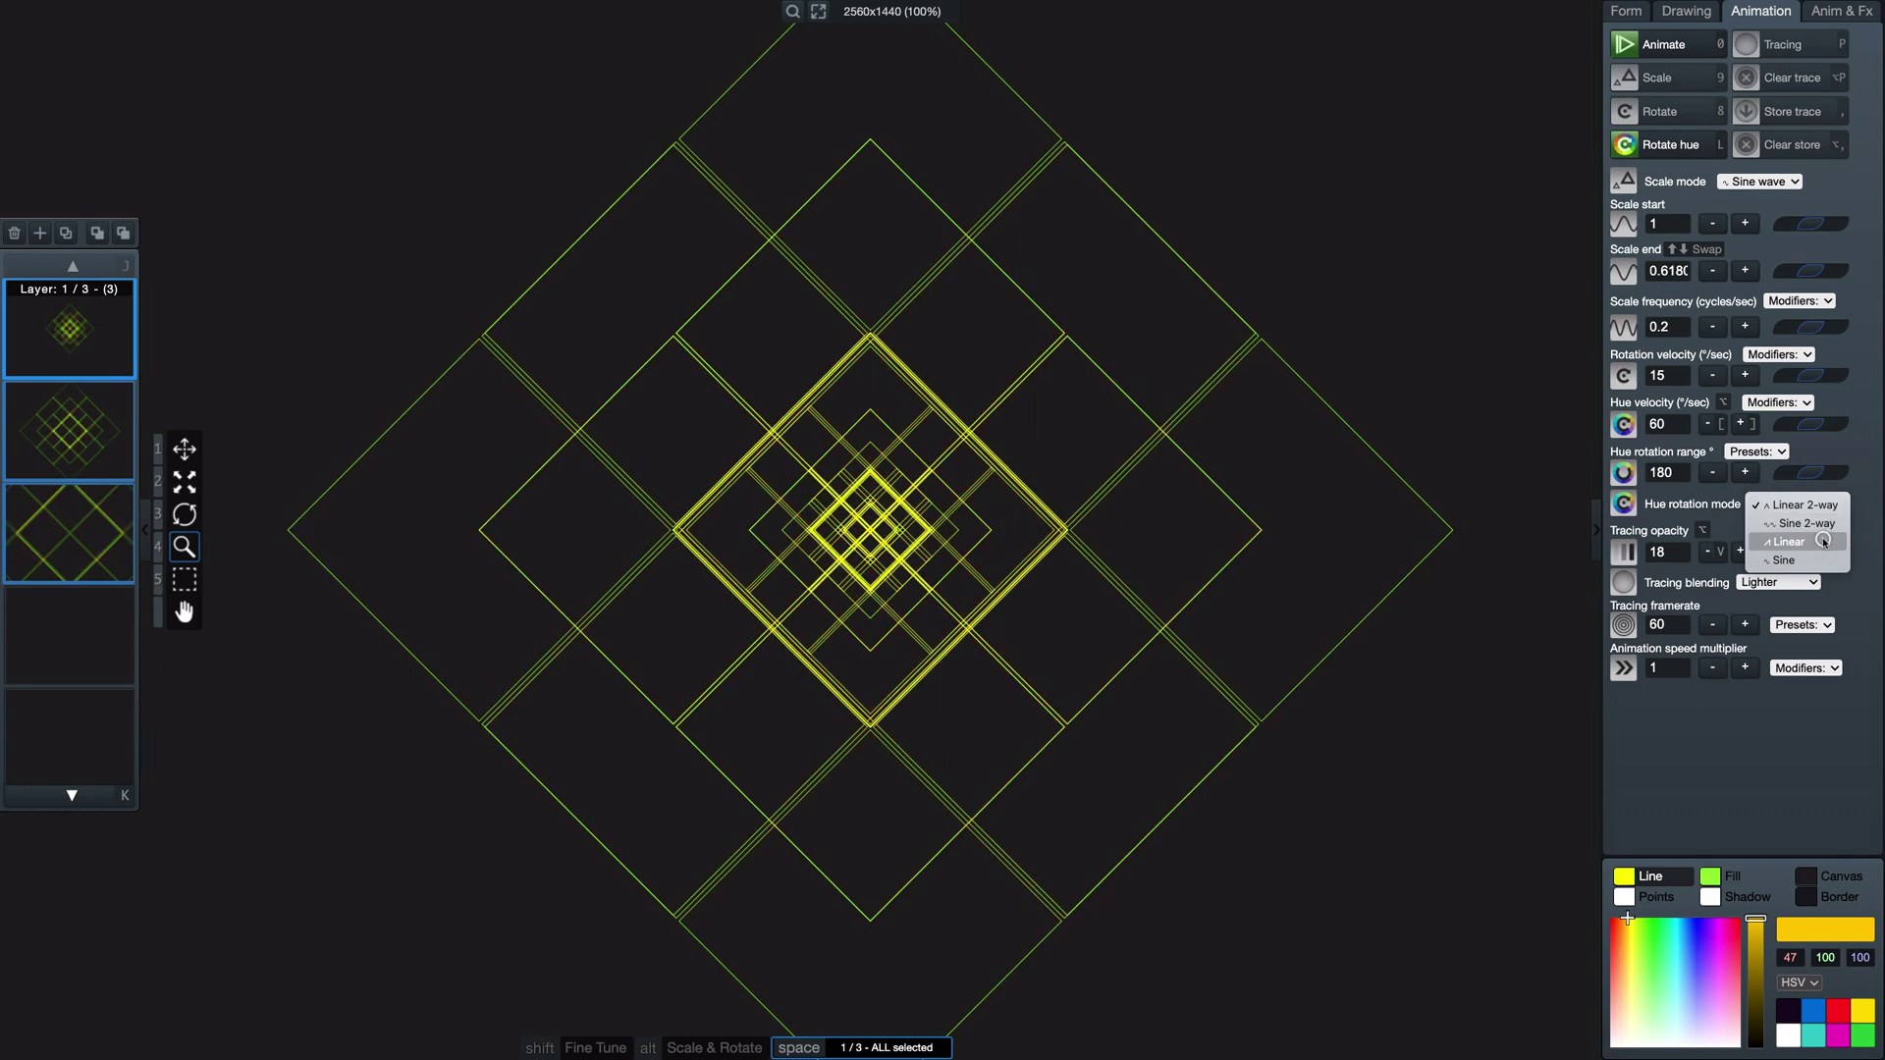
click(1823, 541)
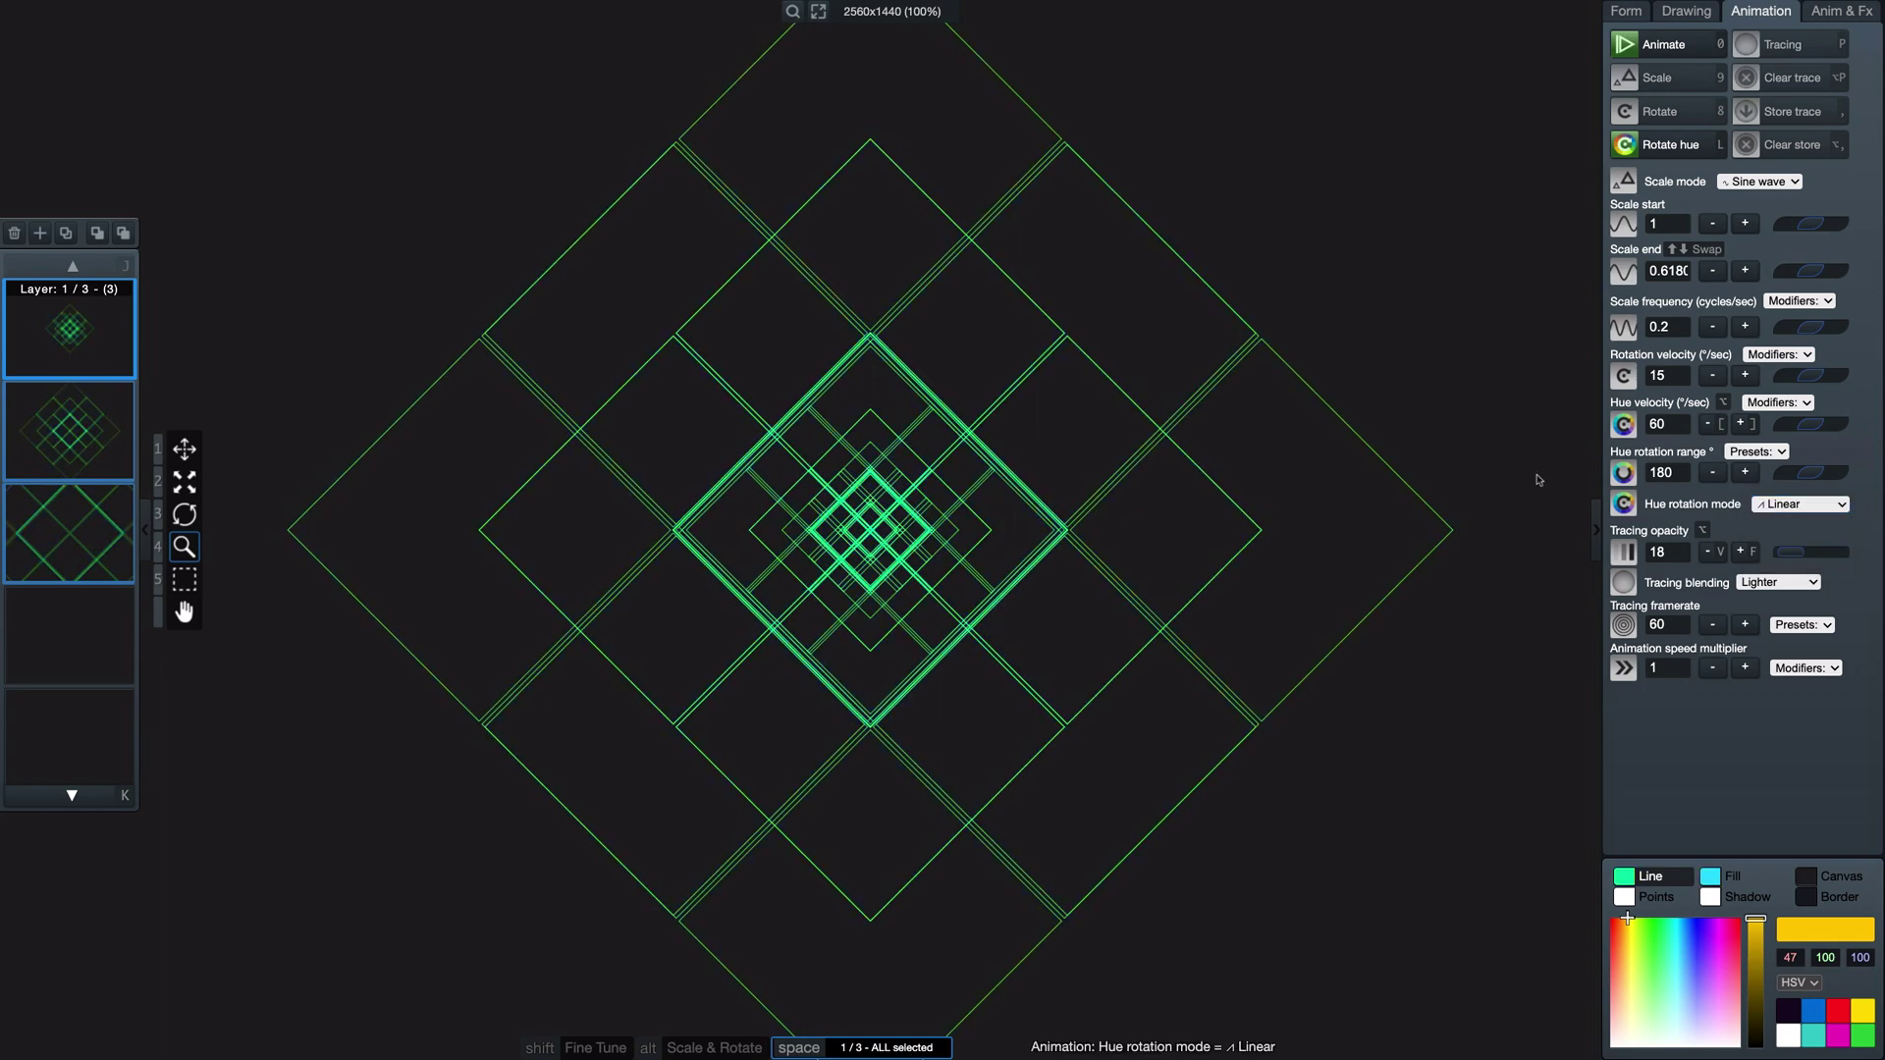
click(1667, 424)
key(BackSpace)
key(BackSpace)
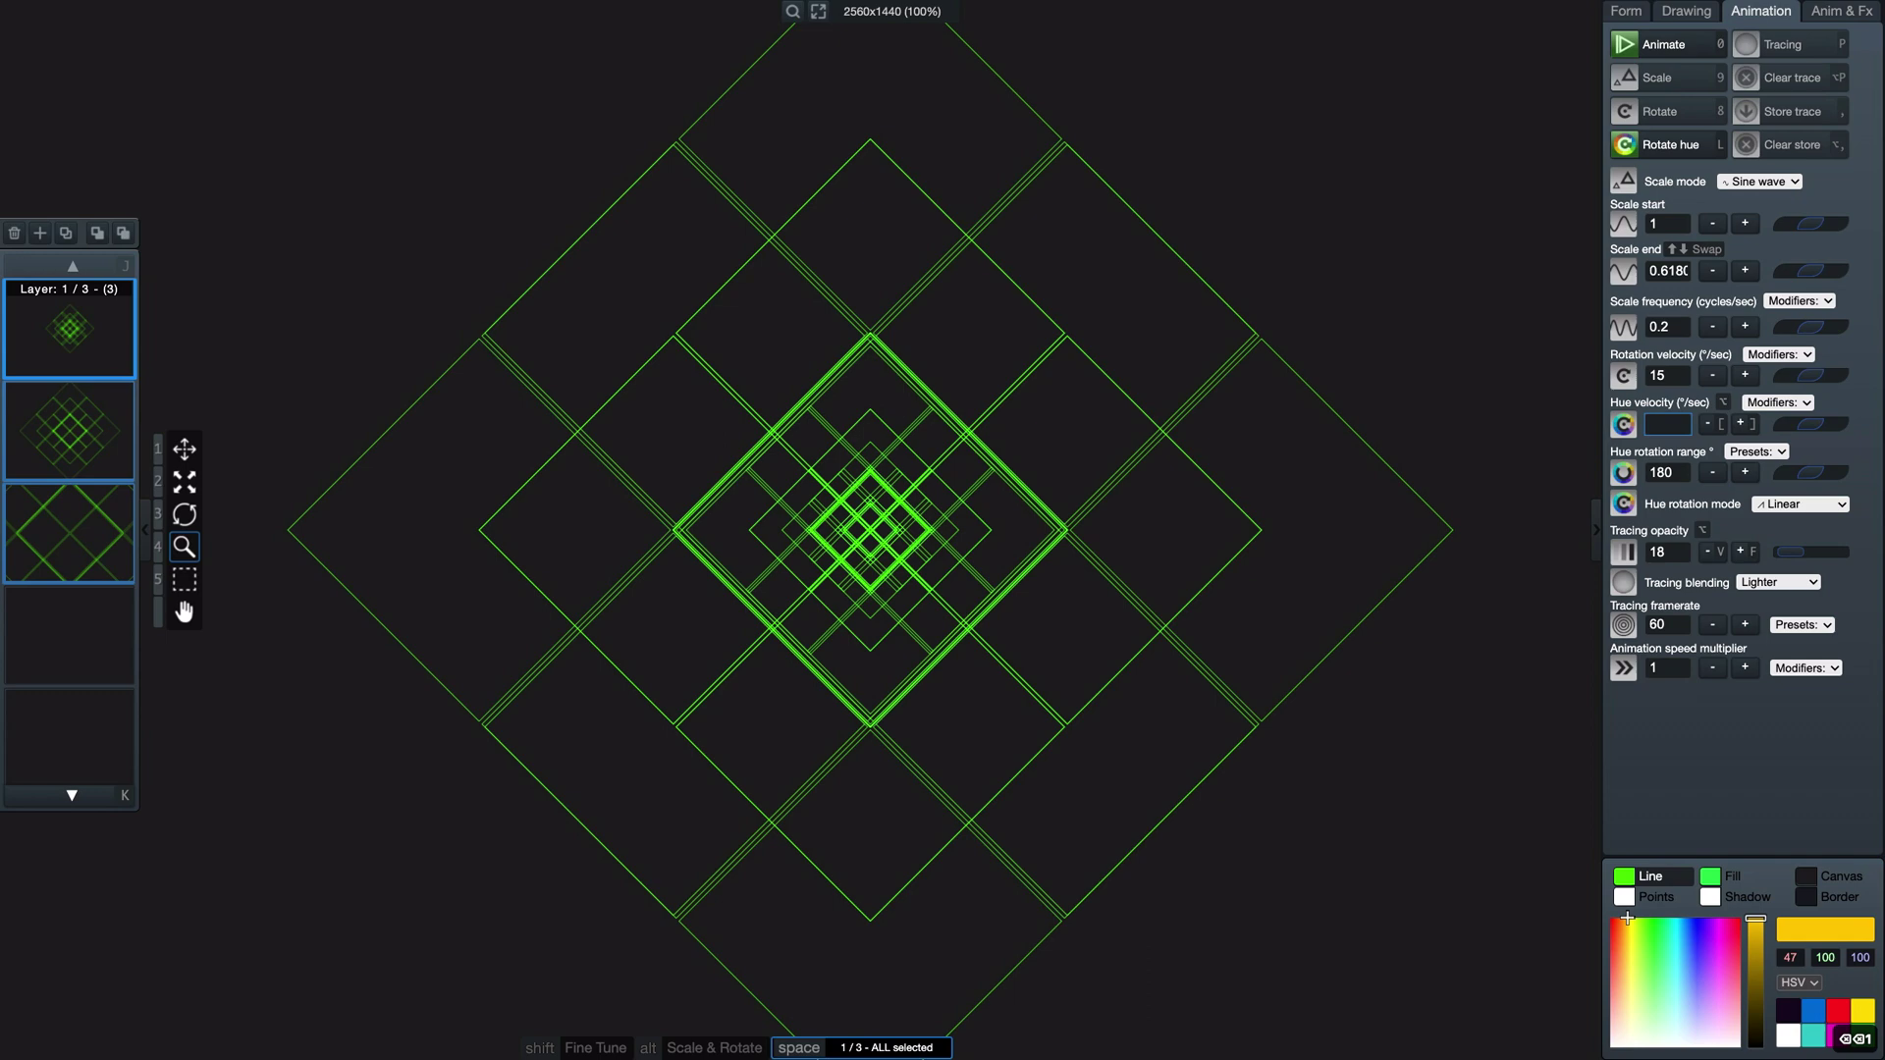
text(120)
key(Return)
key(BackSpace)
key(BackSpace)
key(BackSpace)
text(1)
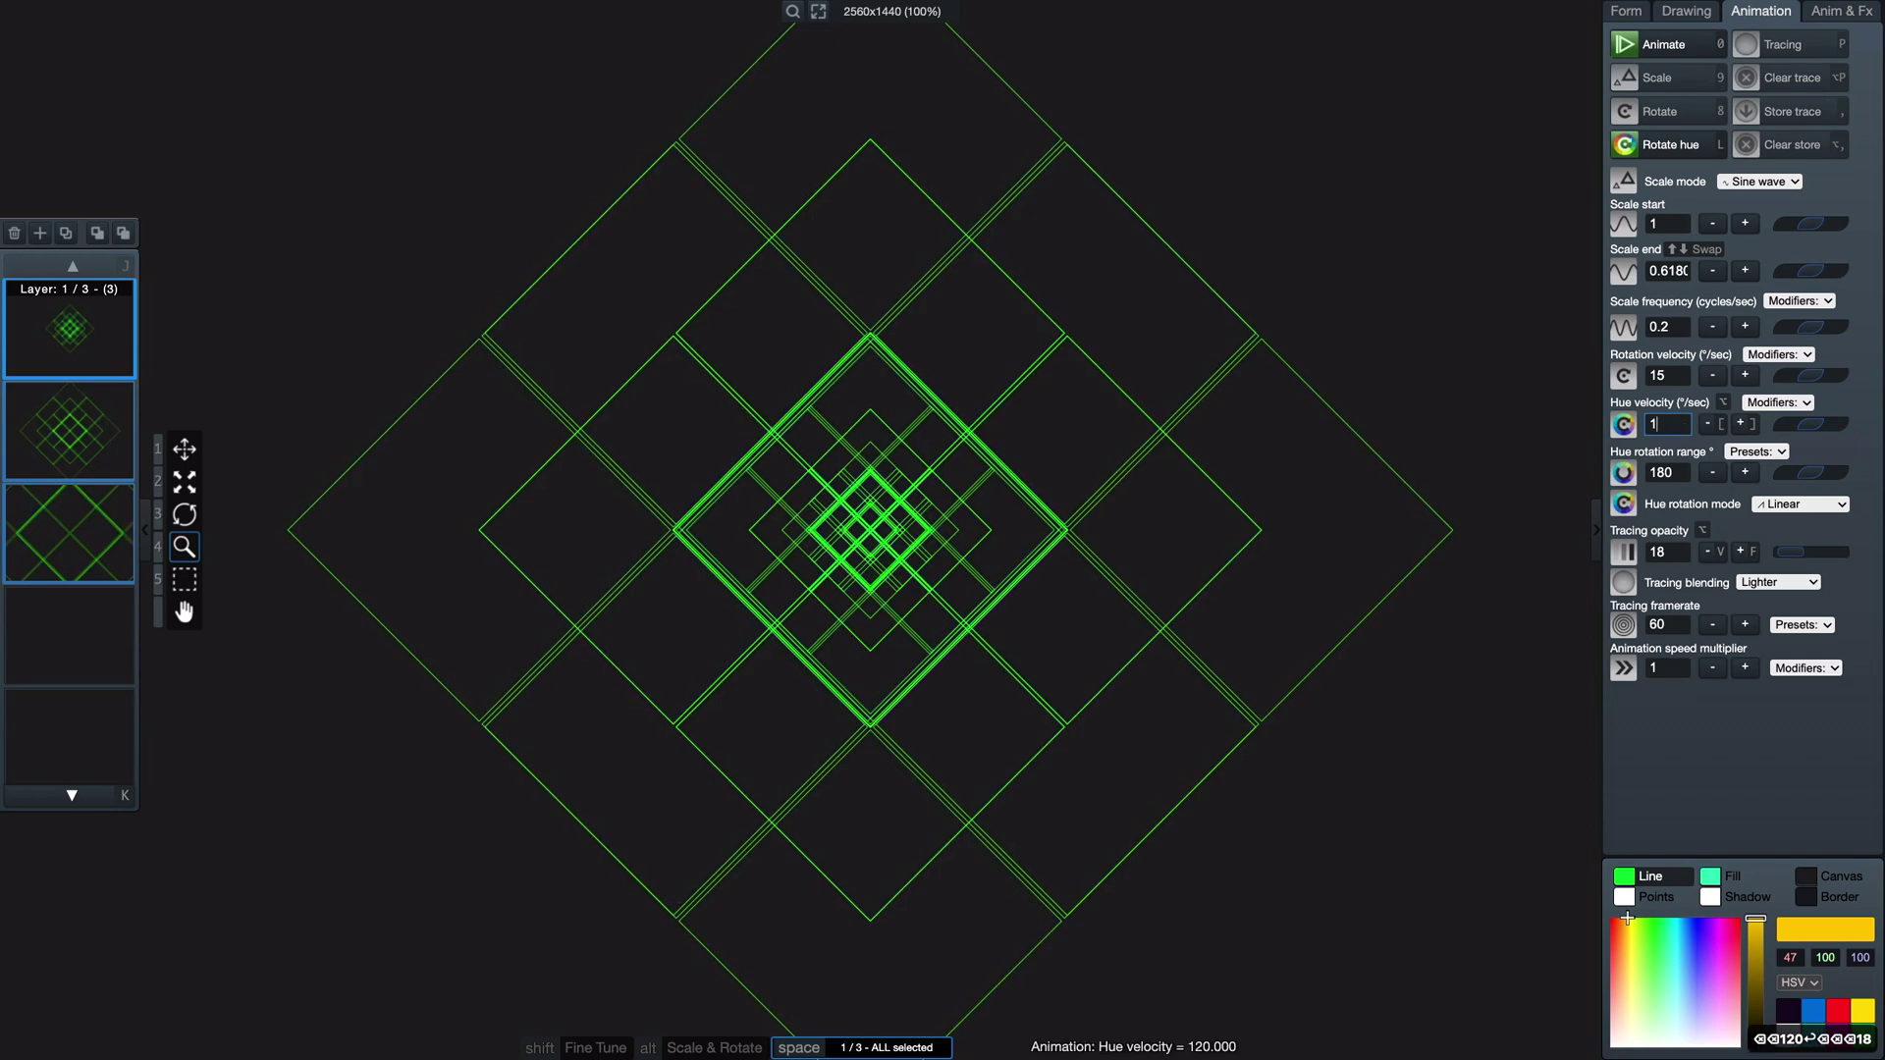
text(80)
key(Return)
key(BackSpace)
key(BackSpace)
text(3)
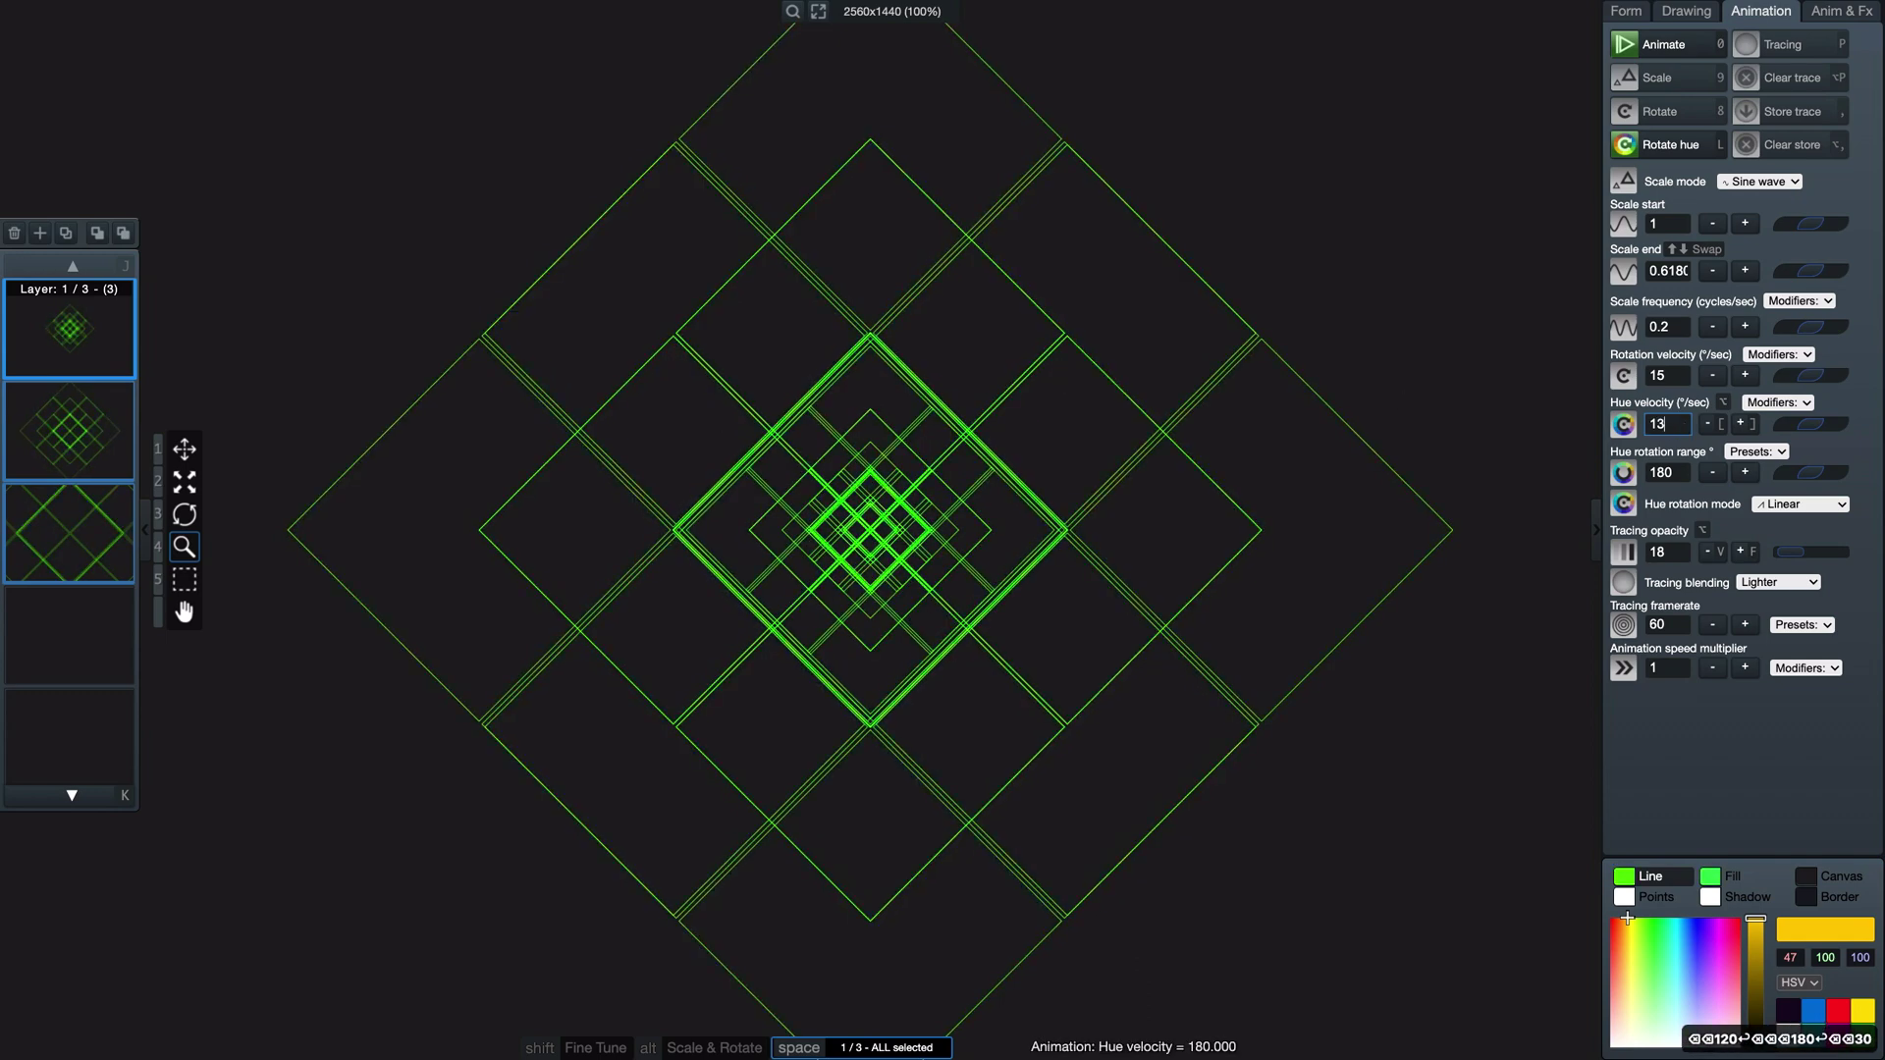
text(0)
key(Return)
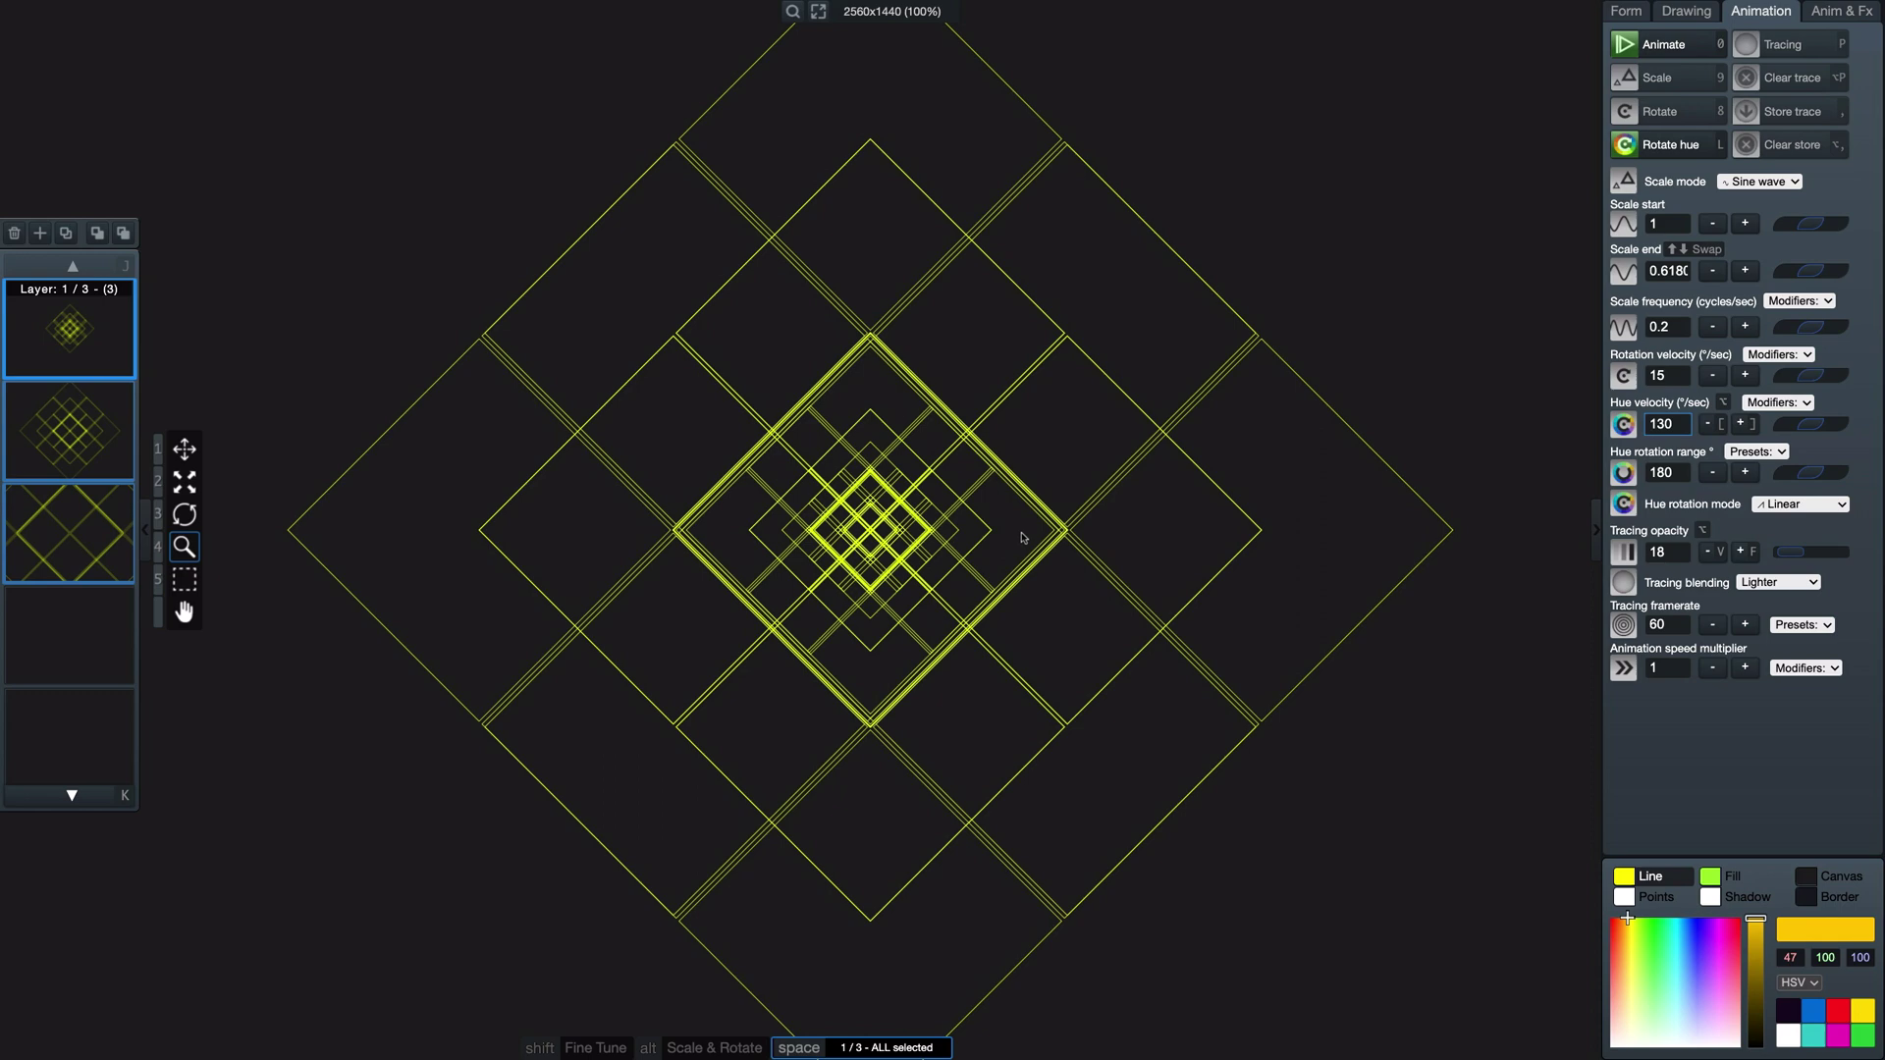
Step: Set the hue rotation range to 90
double_click(1664, 474)
key(BackSpace)
text(90)
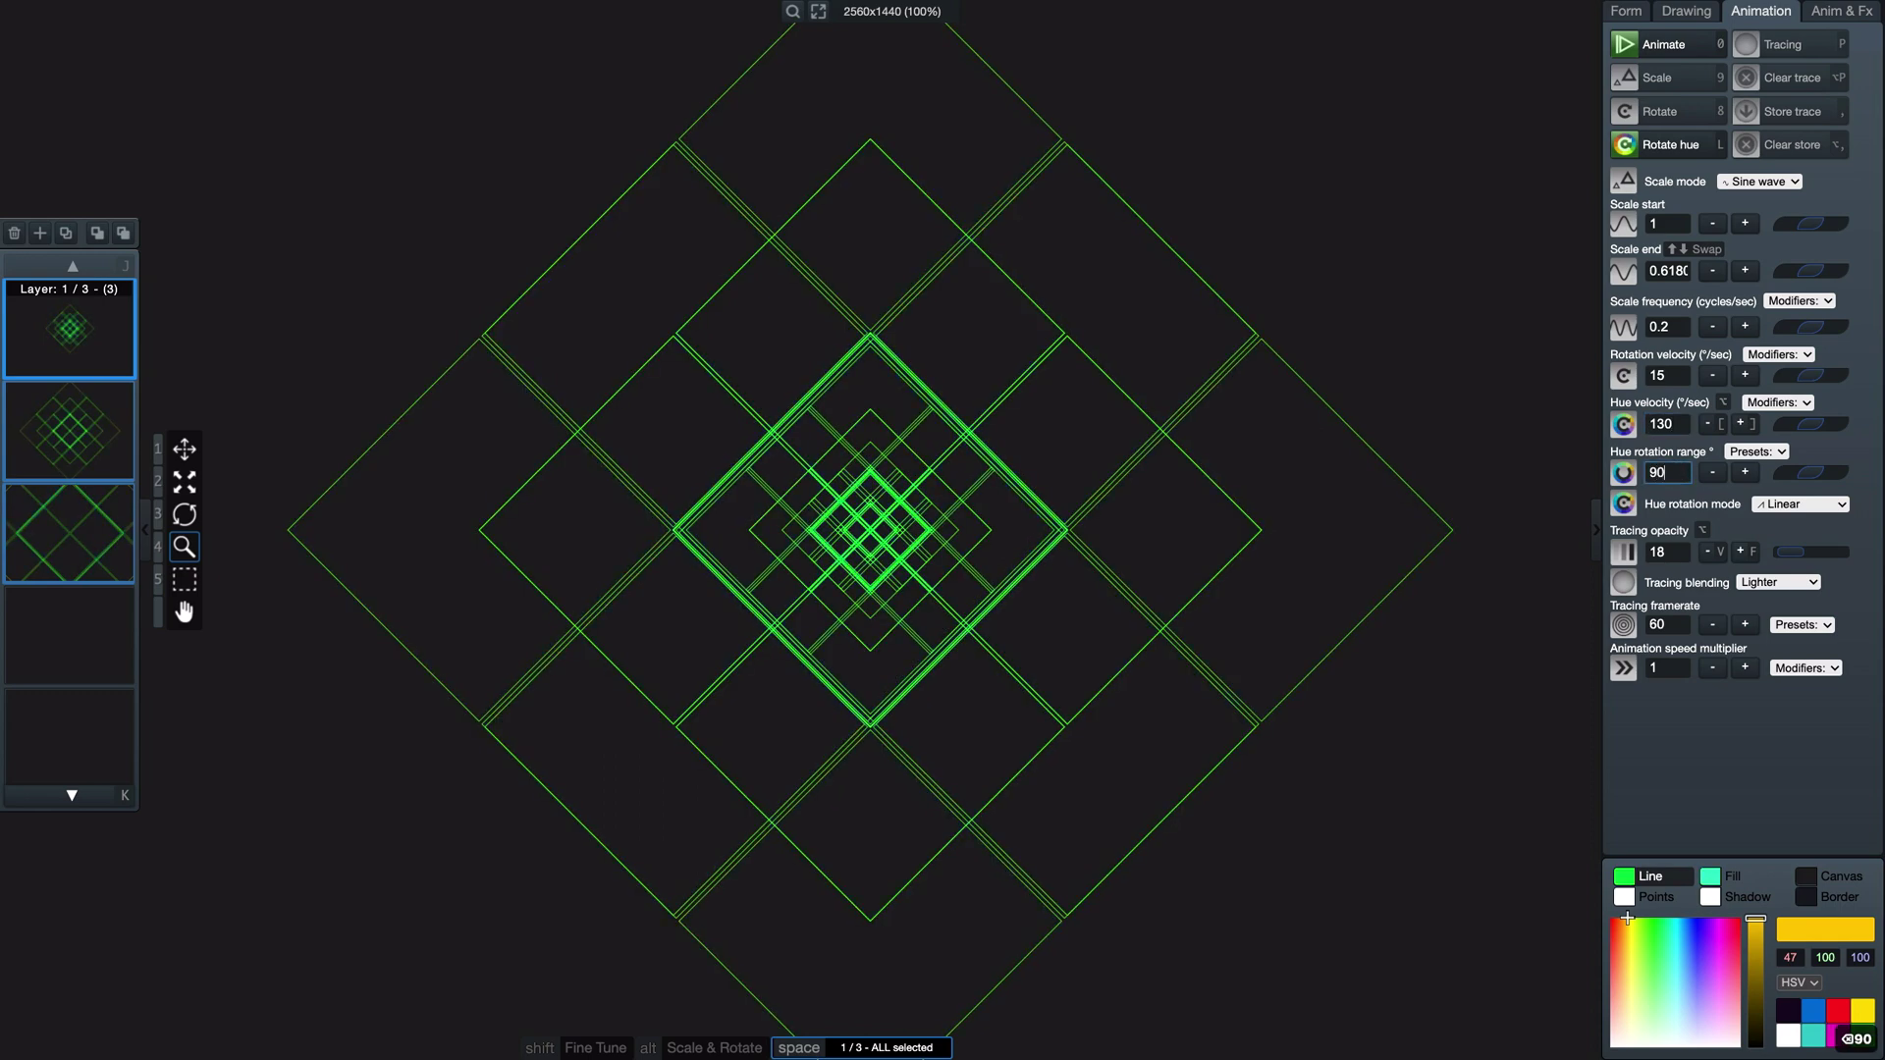
key(Return)
scroll(1234, 489, up, 1)
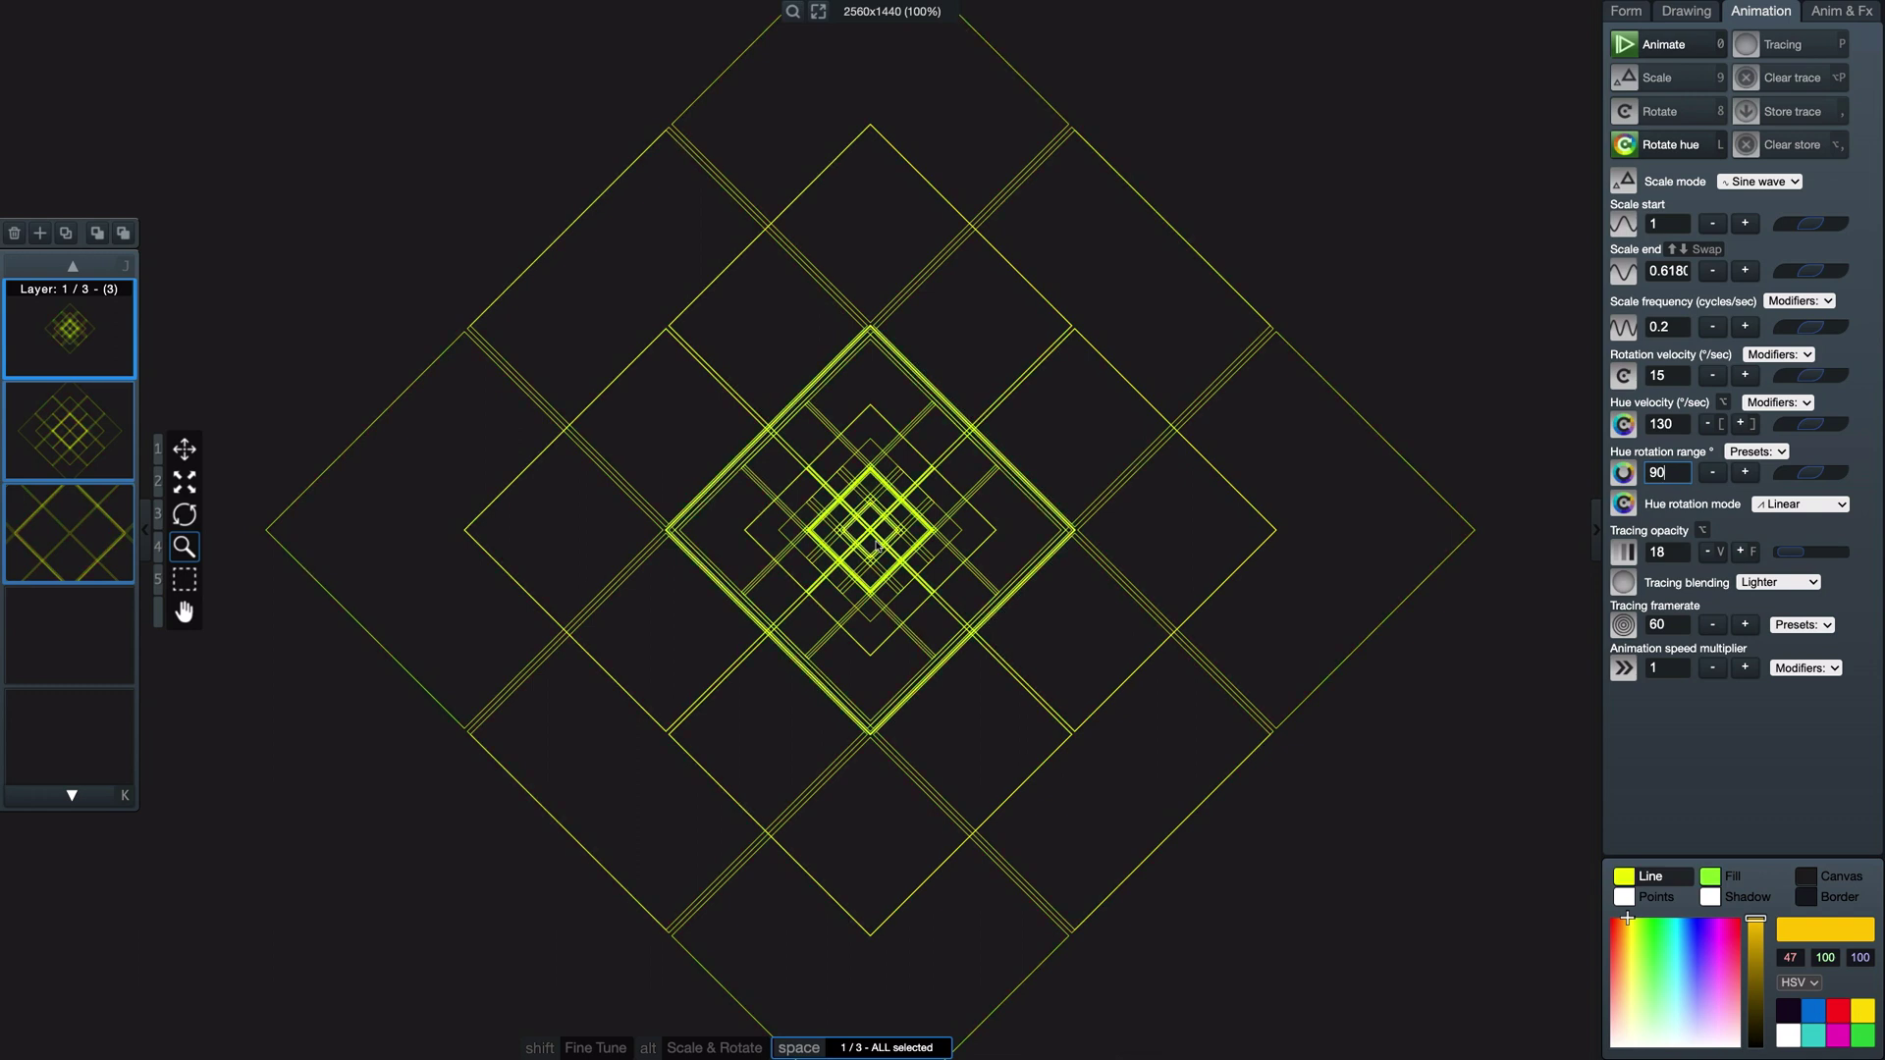
Step: Switch hue rotation mode to Sine and set the hue velocity to 60
click(1824, 504)
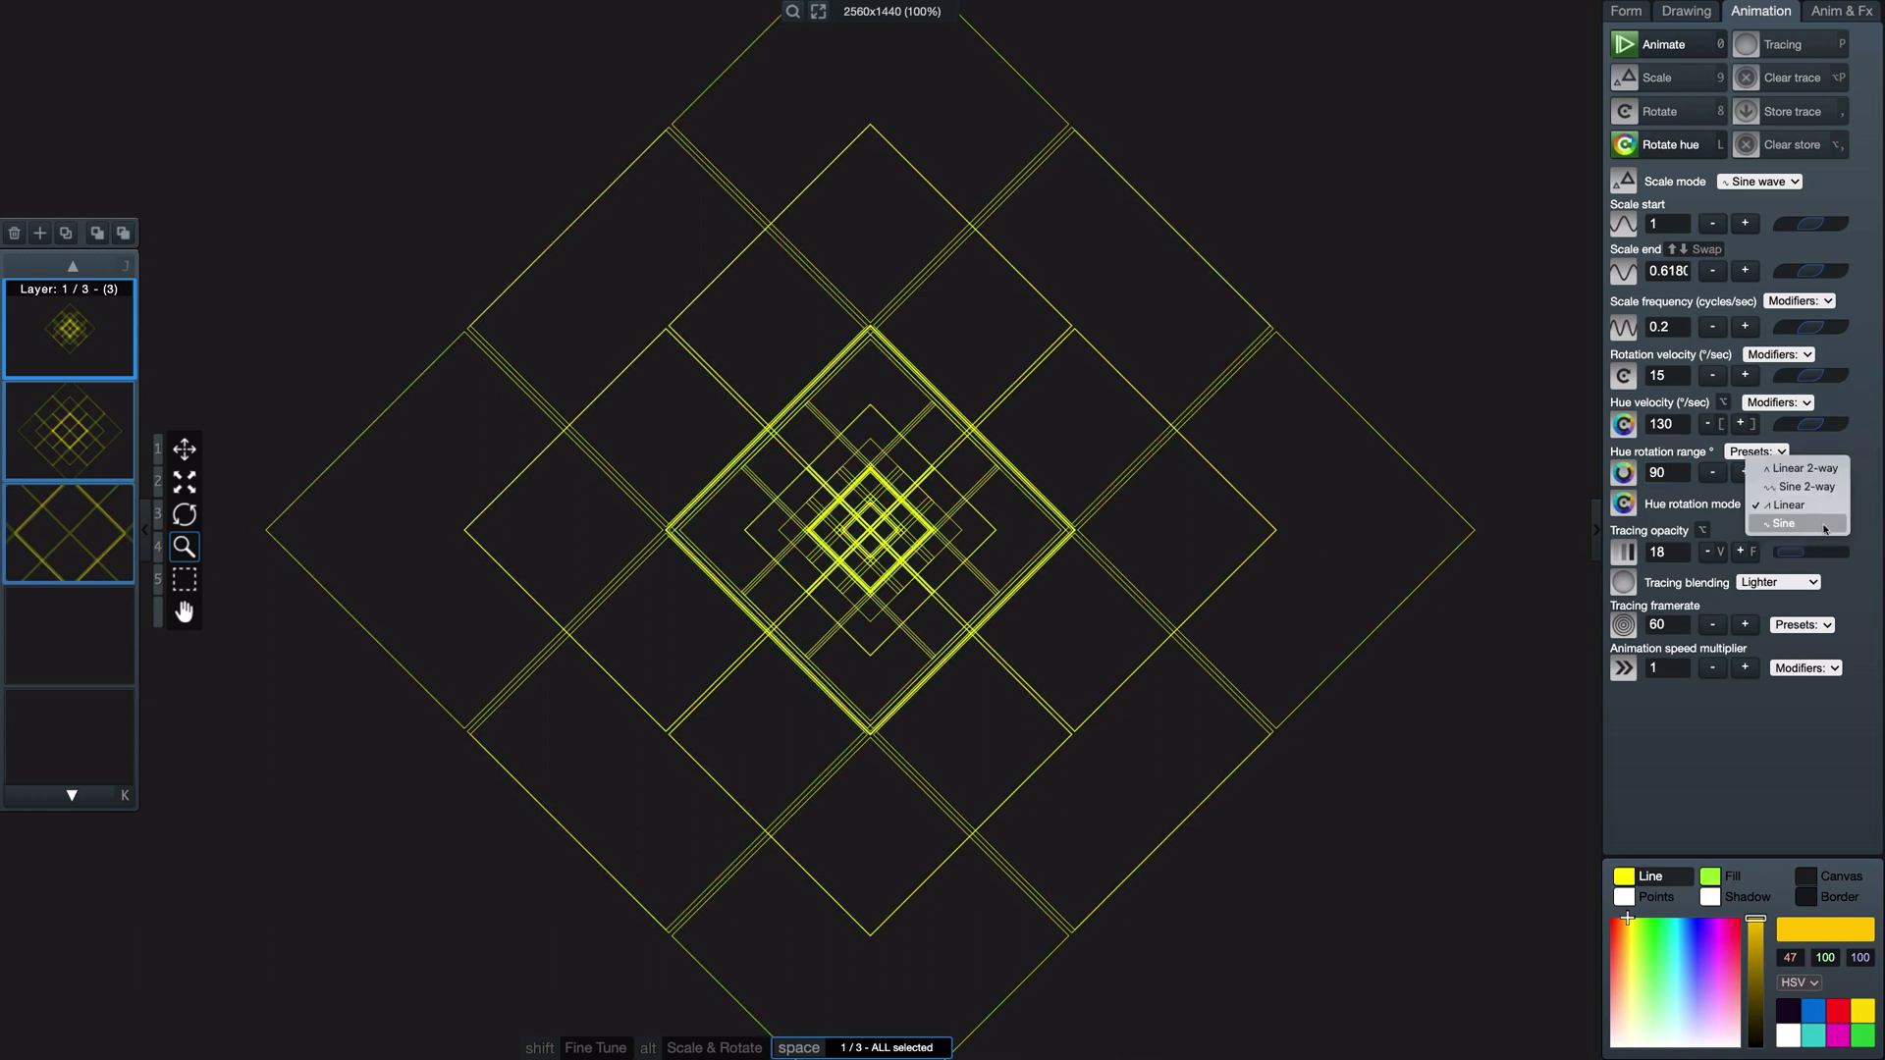
click(1823, 525)
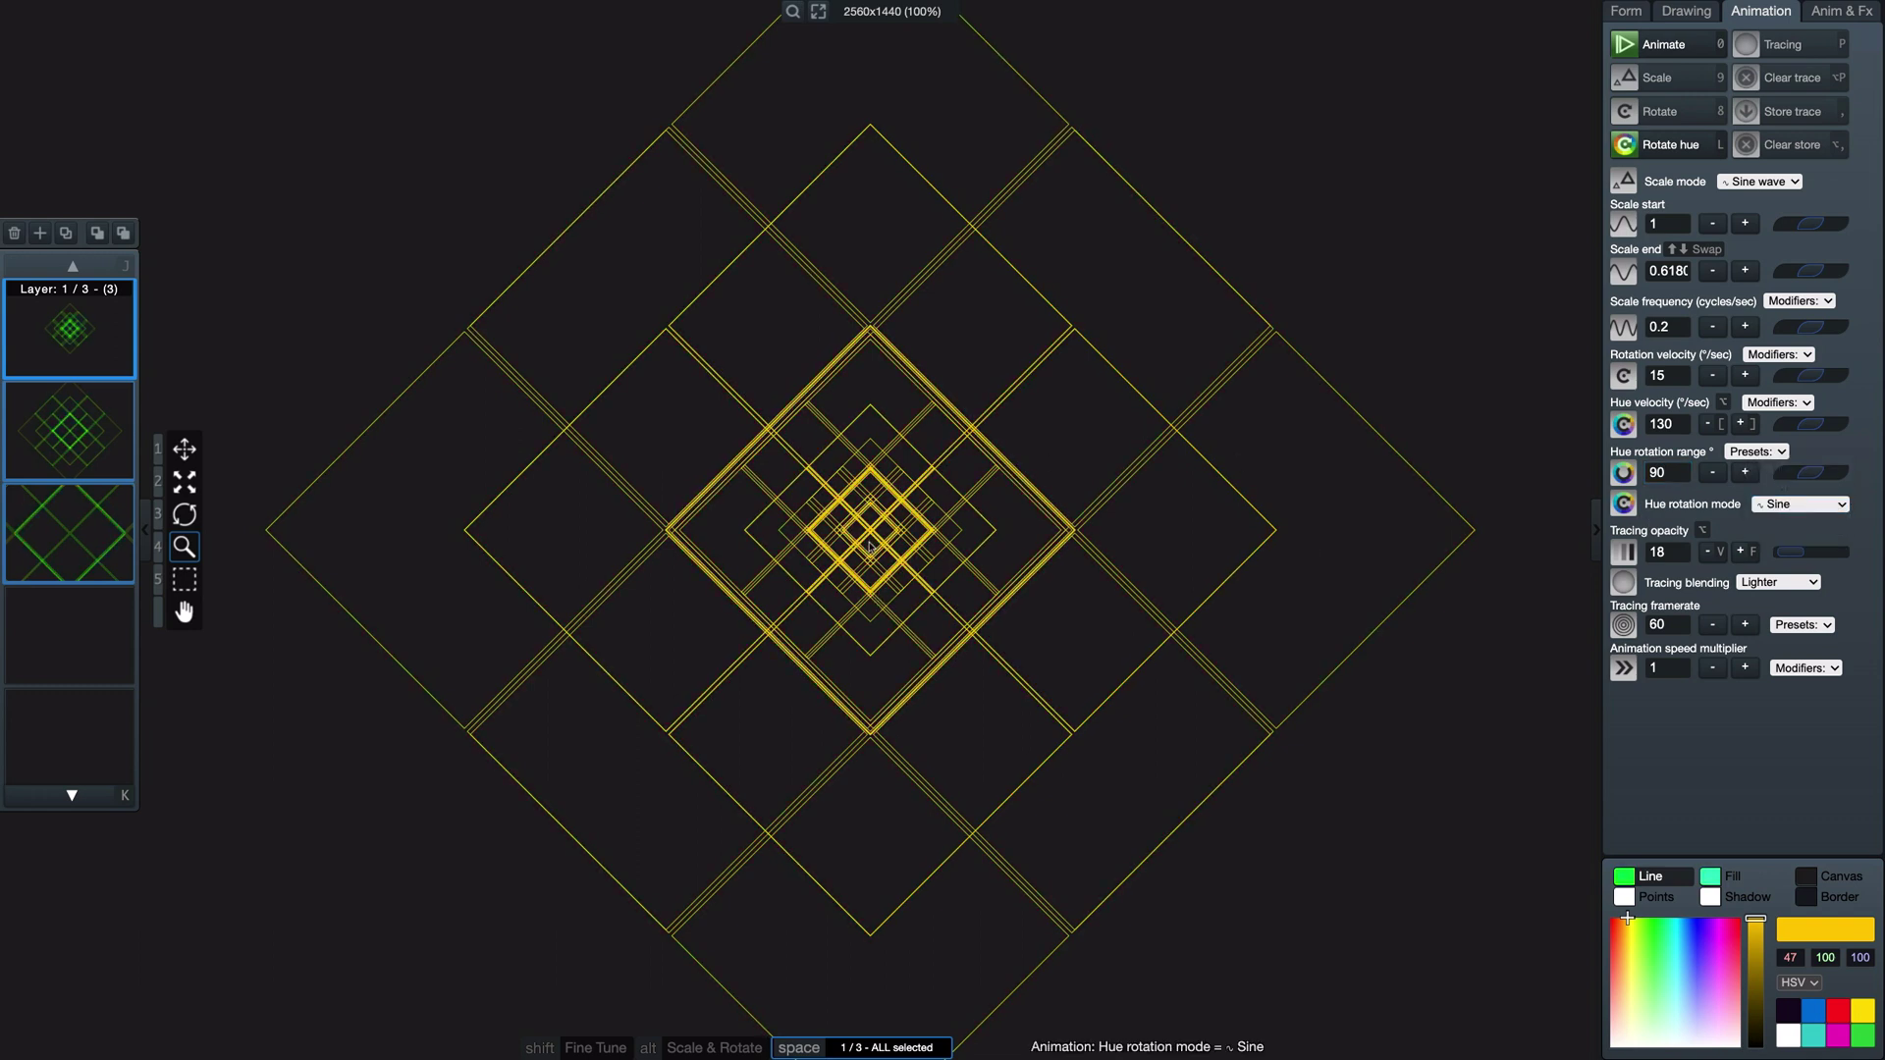
click(1669, 424)
key(BackSpace)
text(60)
key(Return)
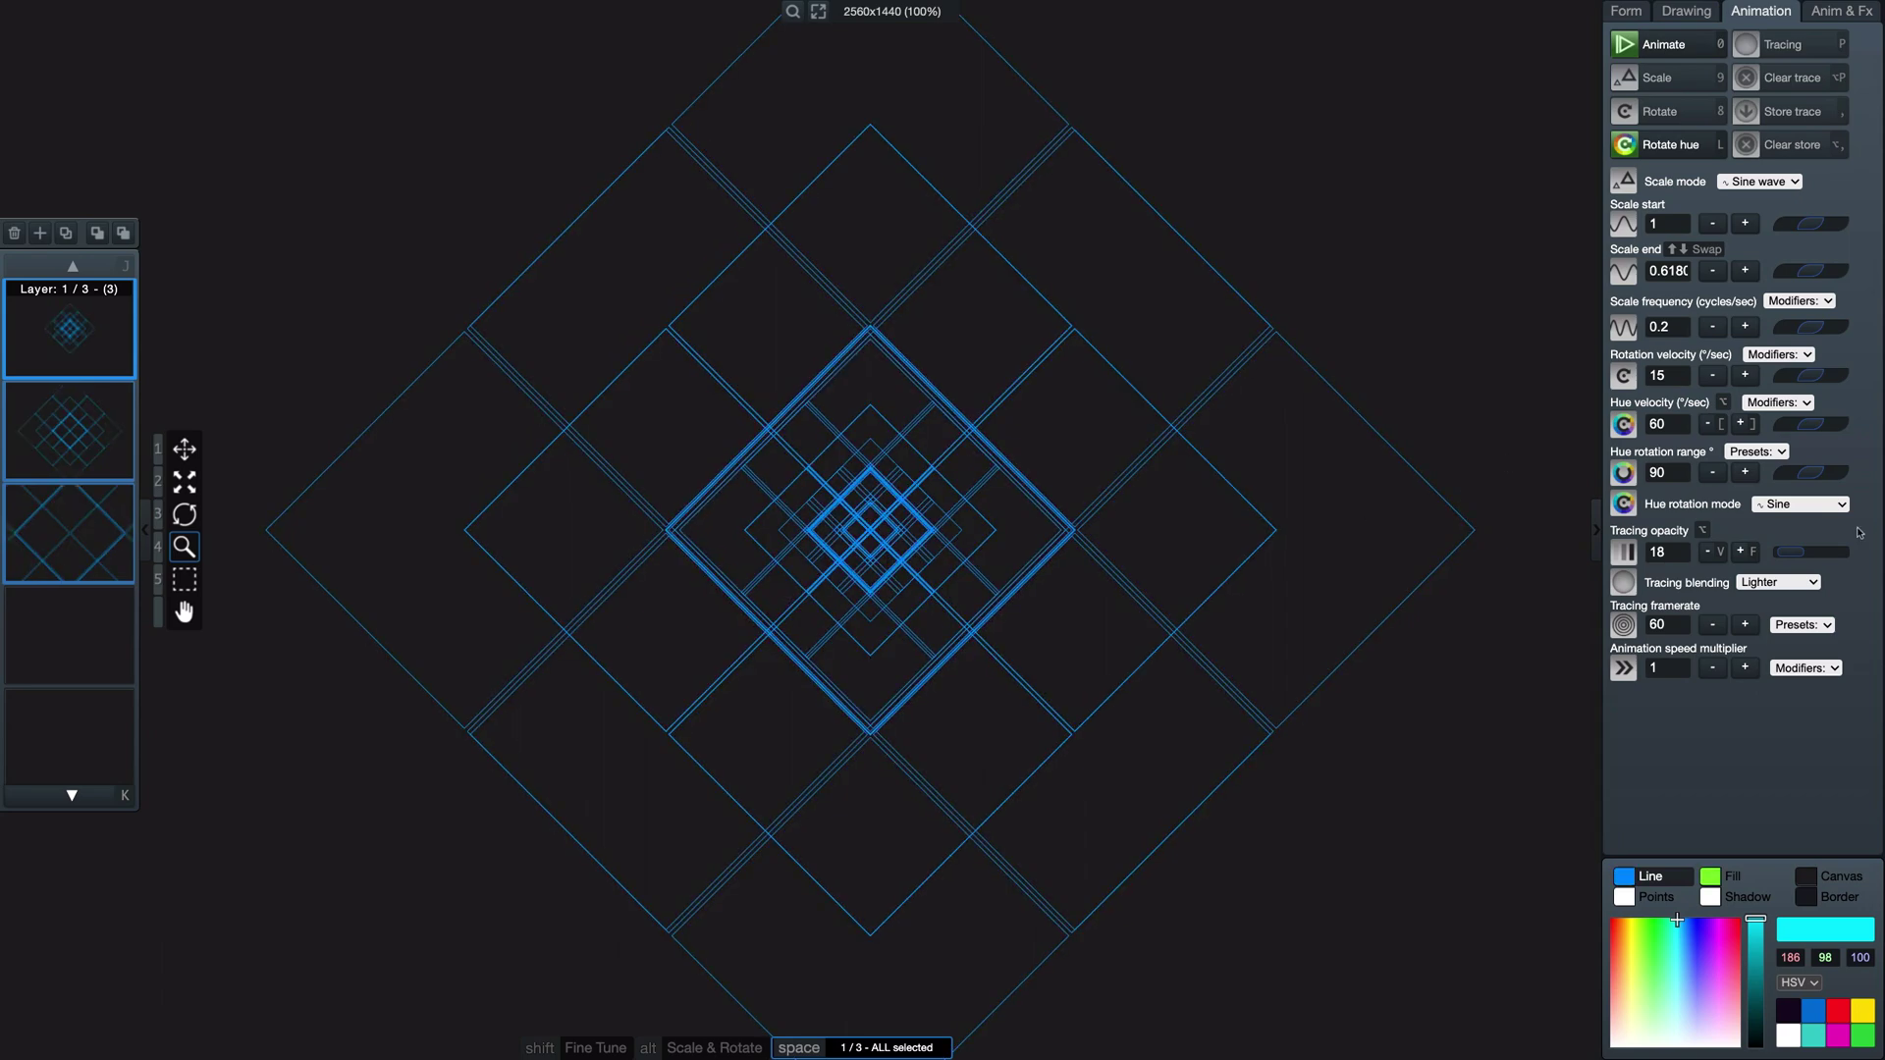
Step: Return the hue rotation mode to Linear, then reopen the mode list
click(1827, 507)
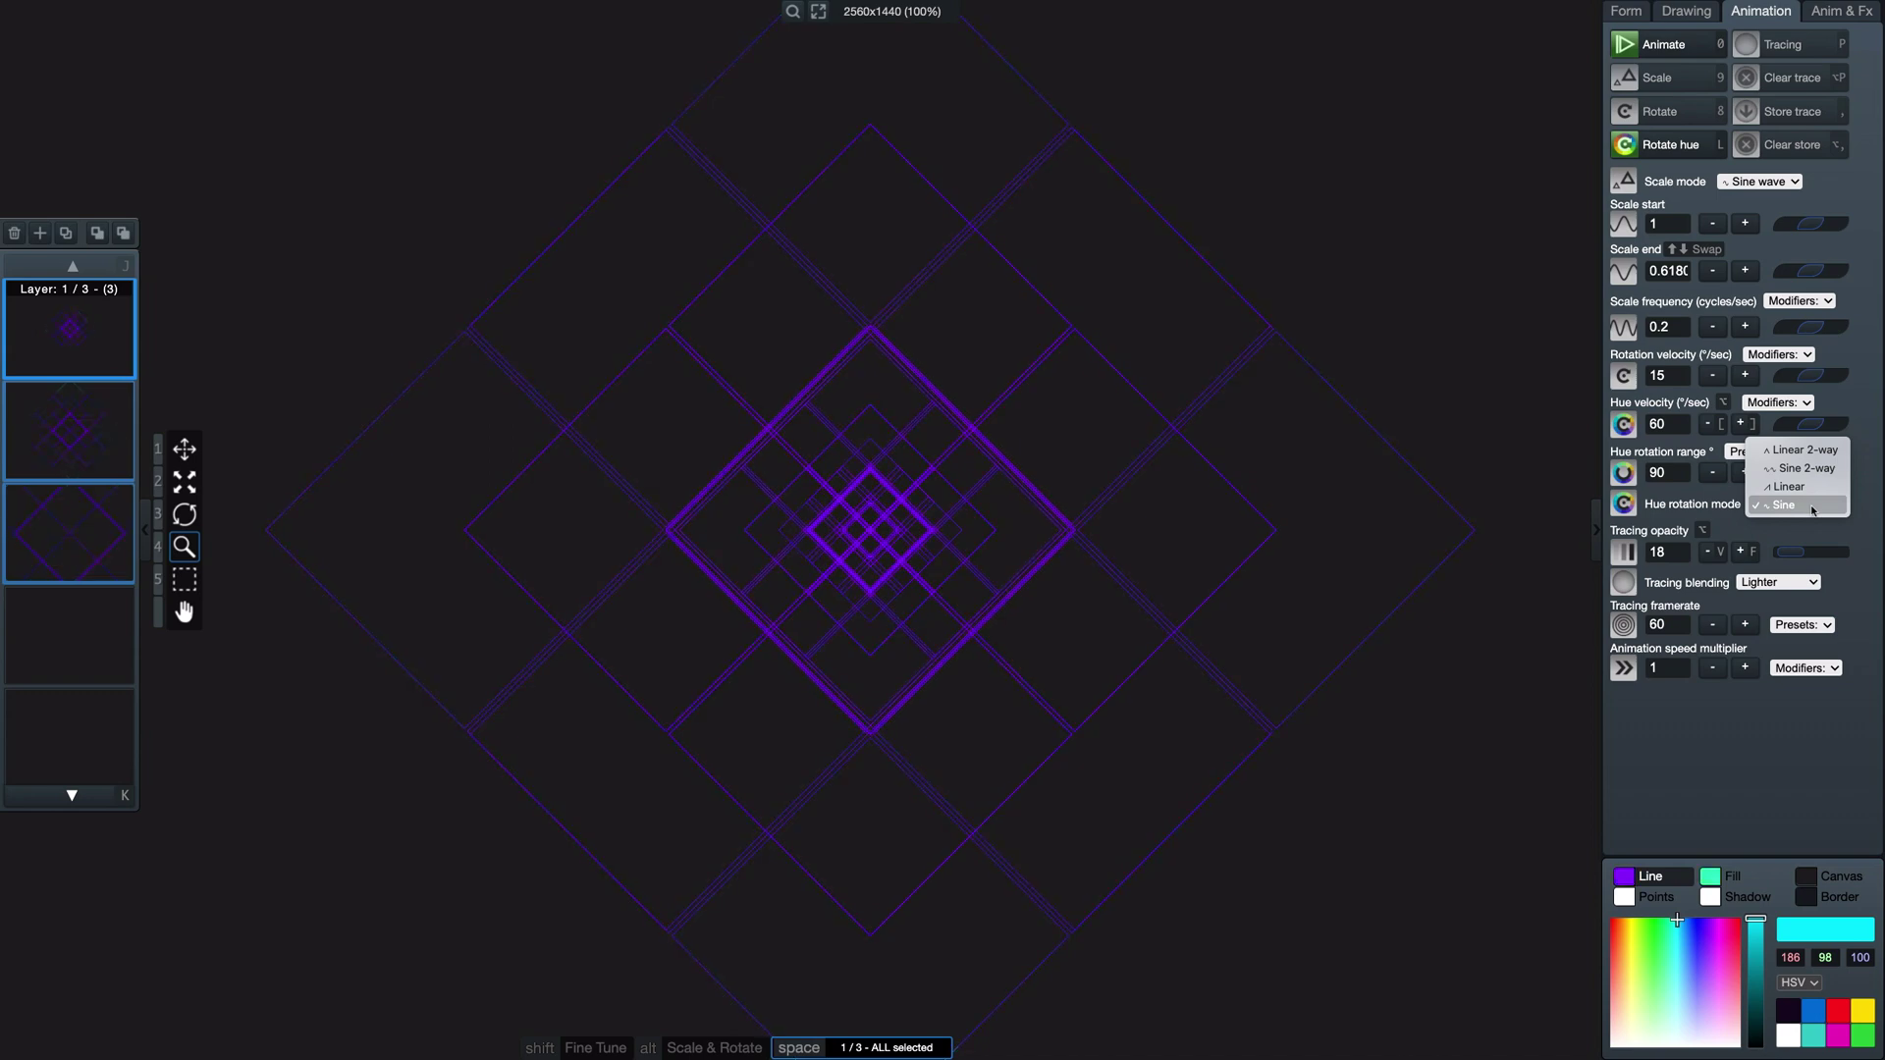
click(1810, 486)
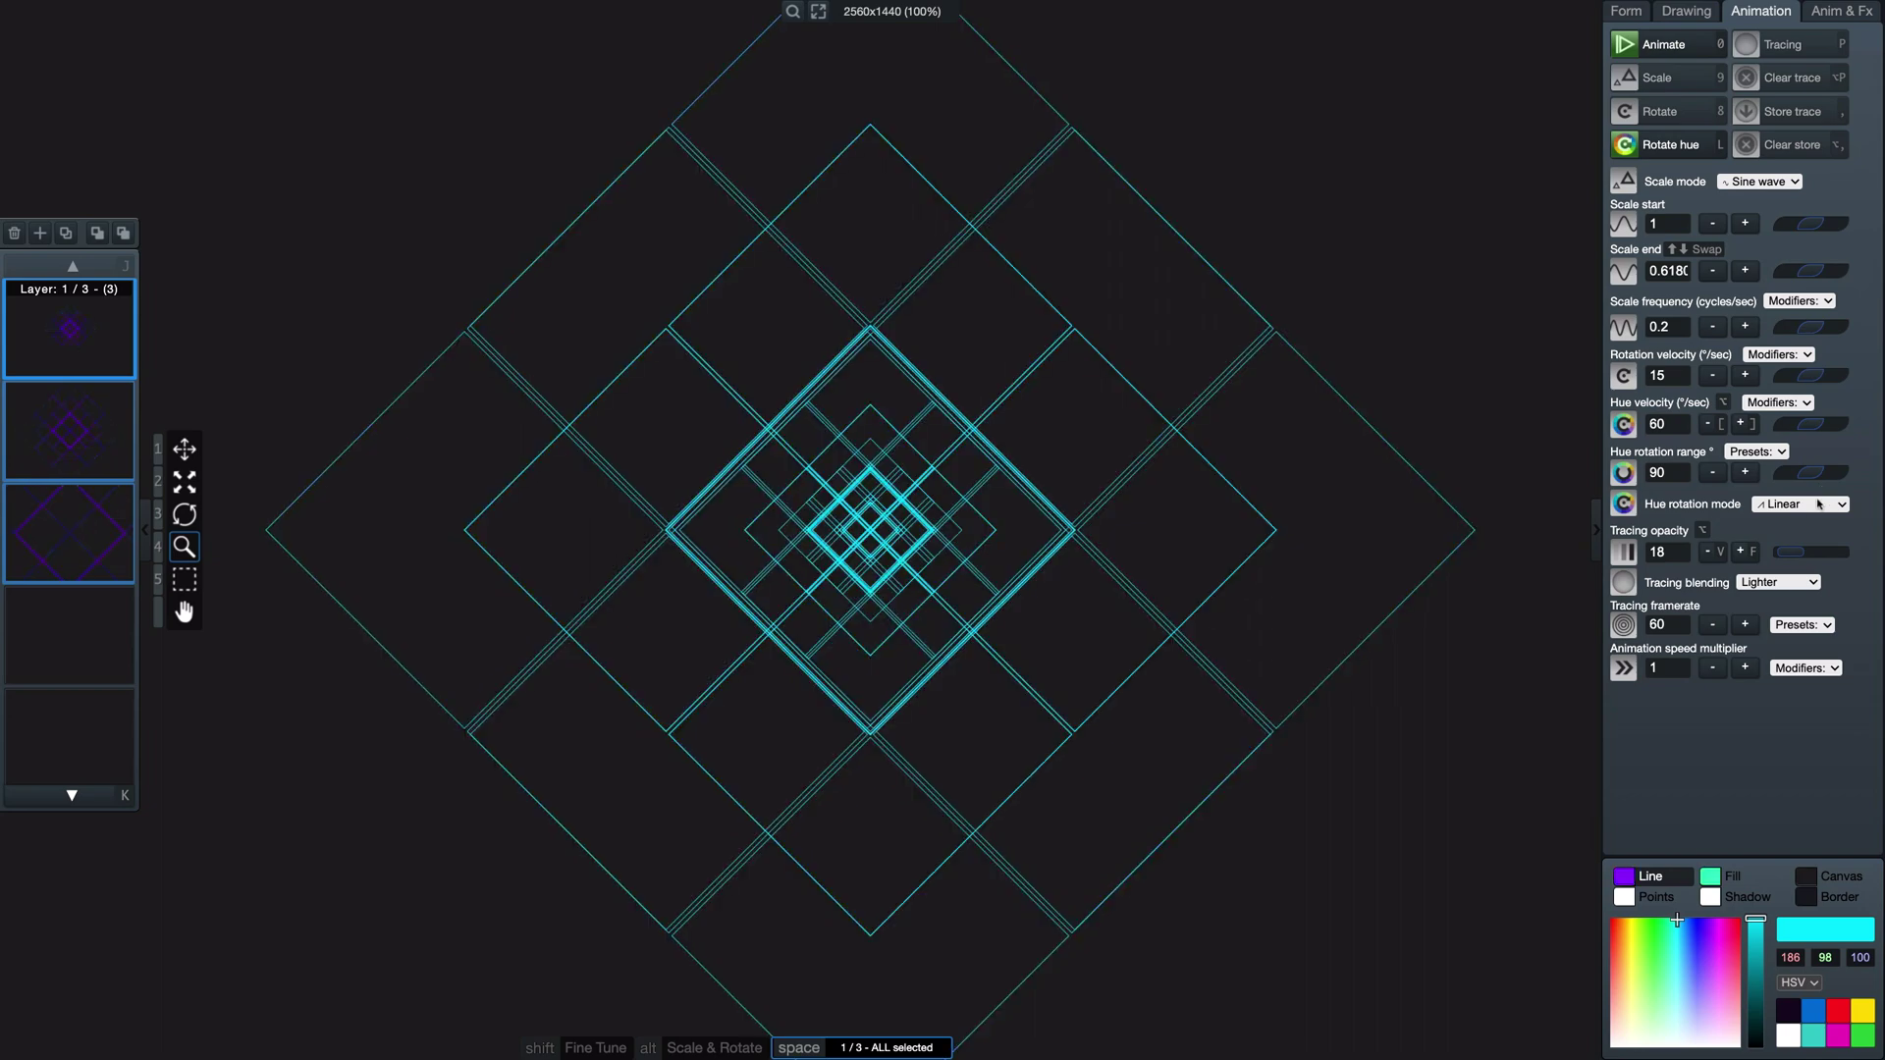
click(1814, 506)
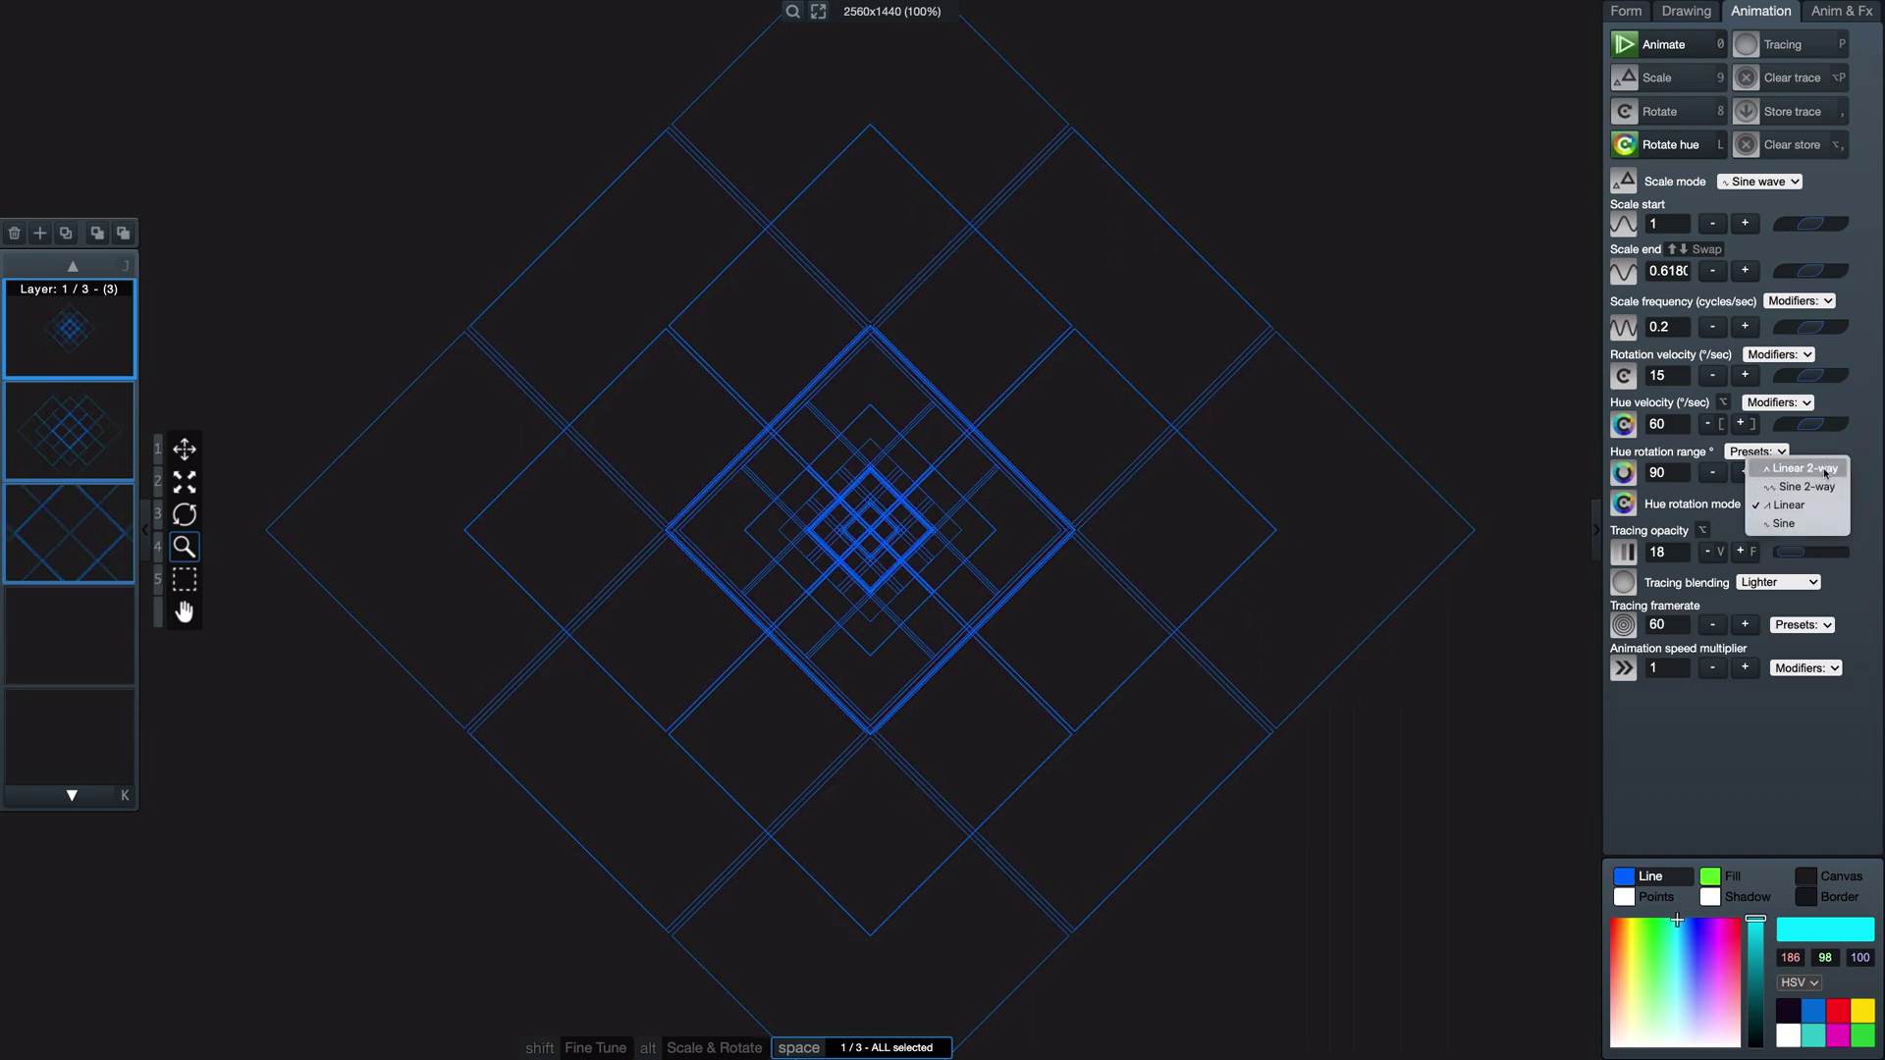
Step: Try Linear 2-way hue rotation, then switch to Sine 2-way
click(1825, 469)
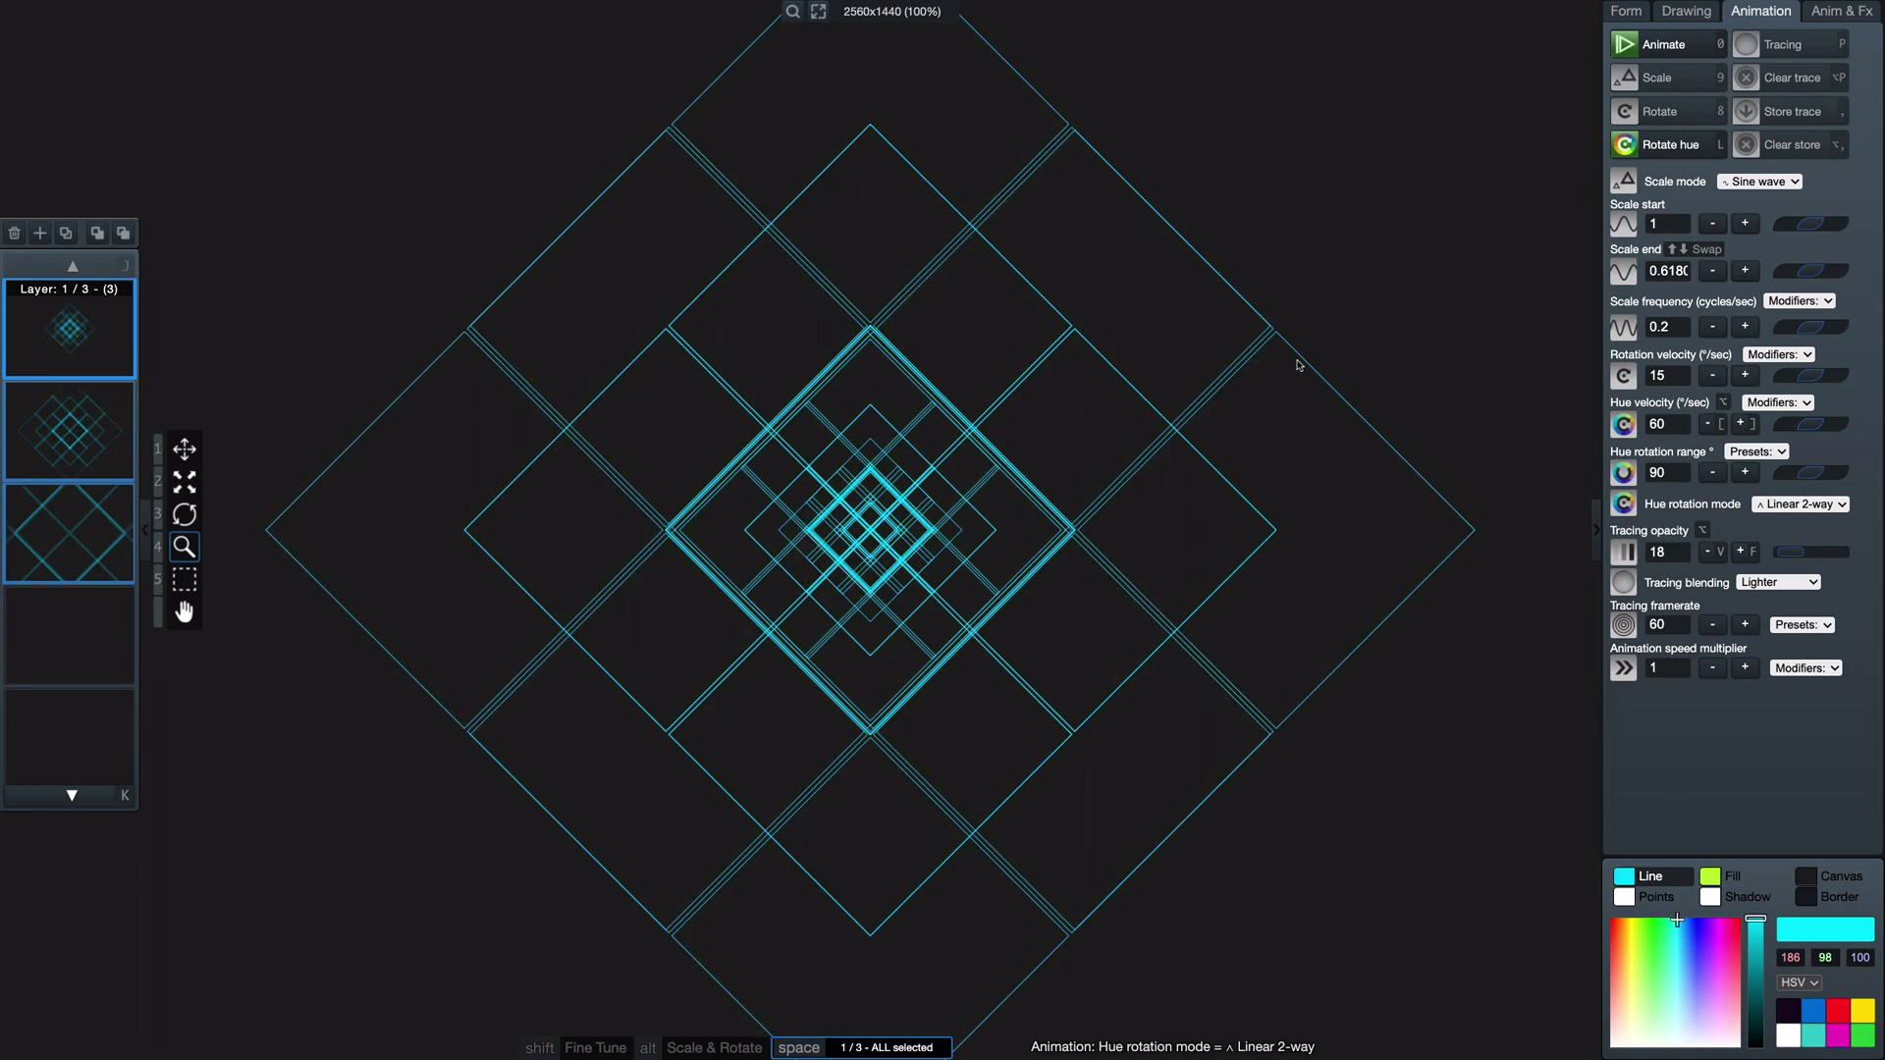
click(1811, 506)
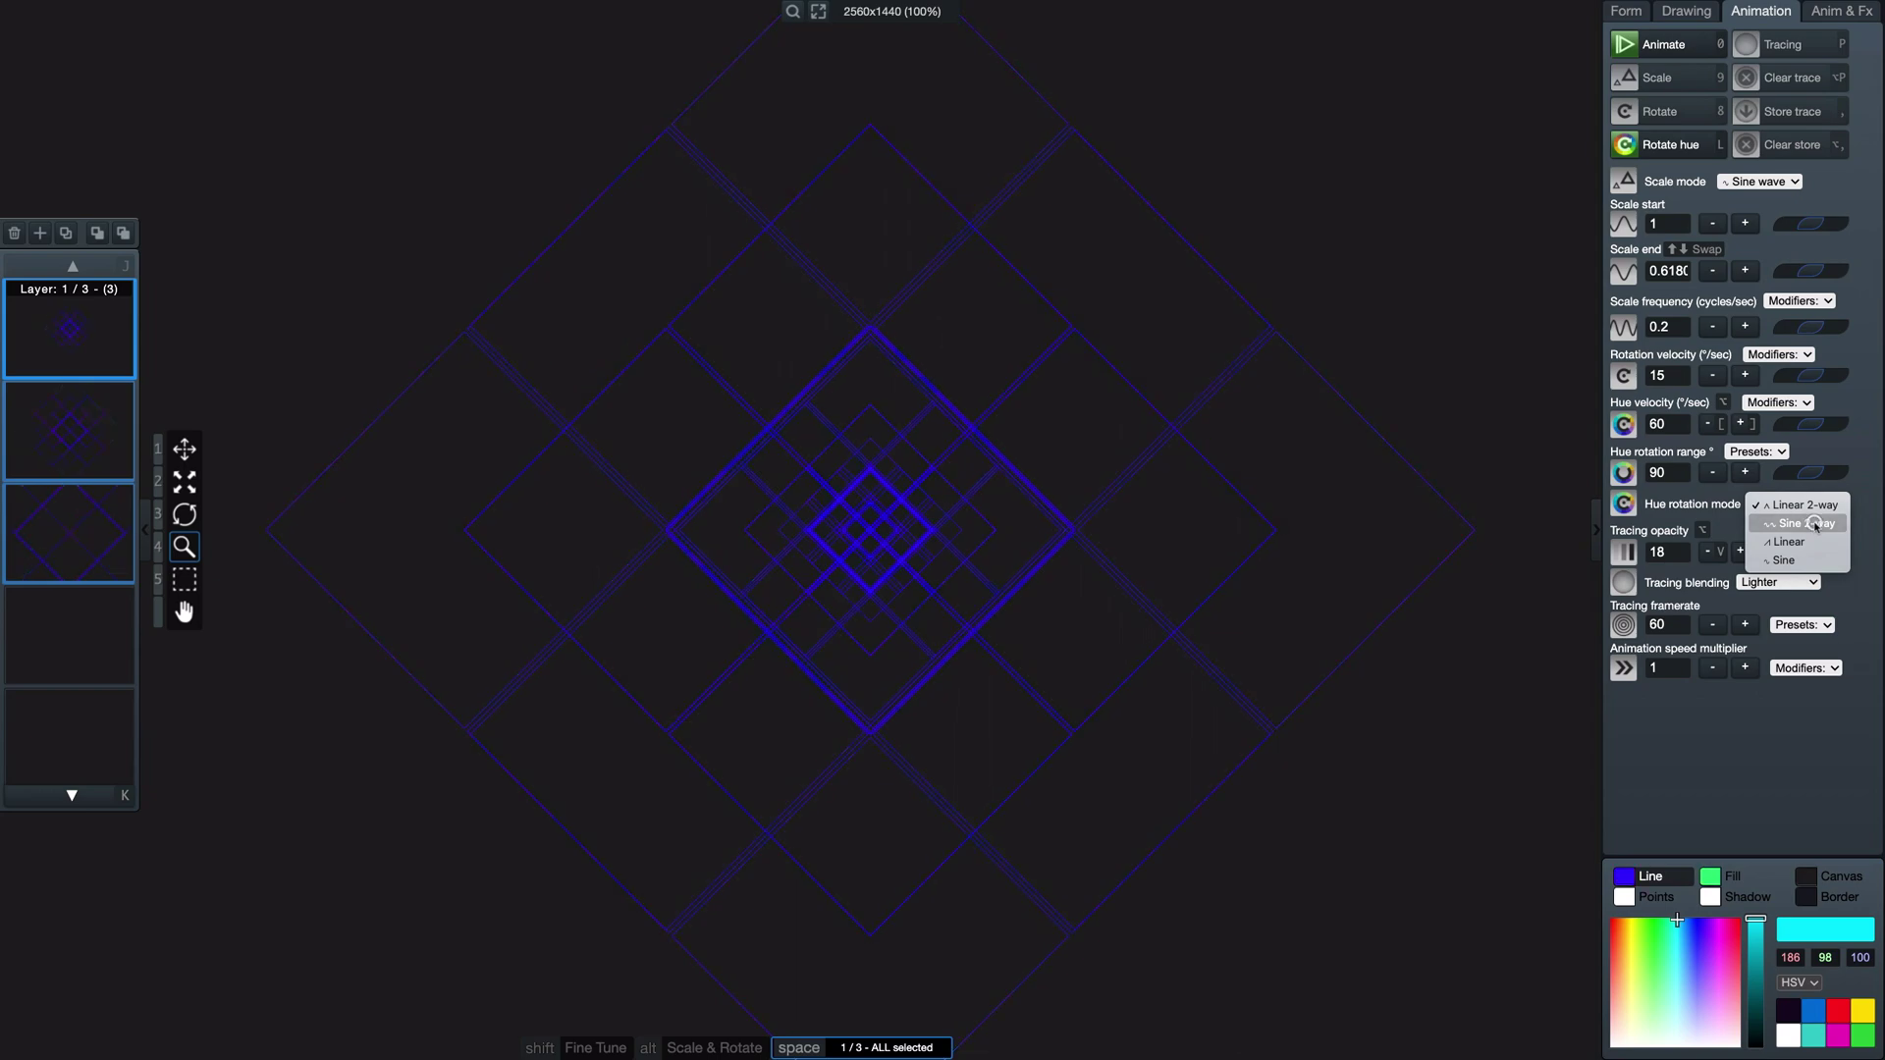
click(1807, 523)
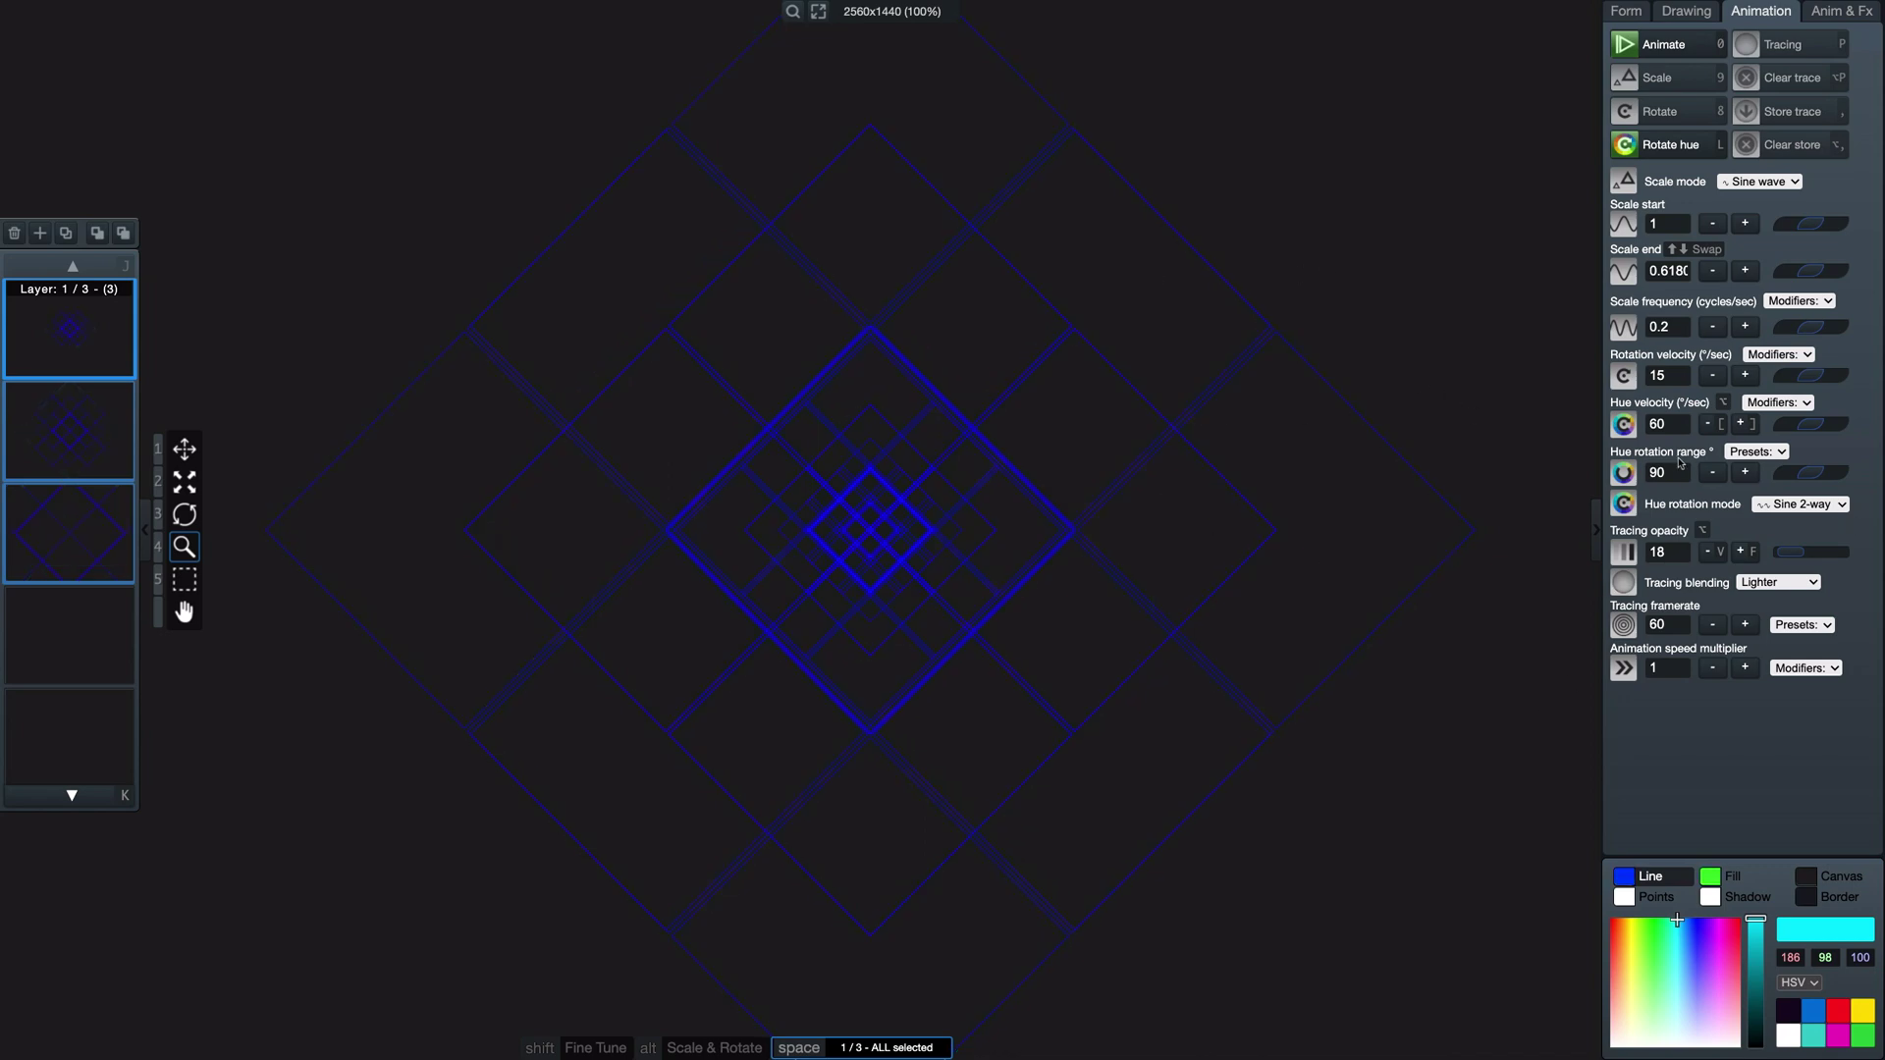
Step: Enter a hue velocity of 120
double_click(1671, 424)
key(BackSpace)
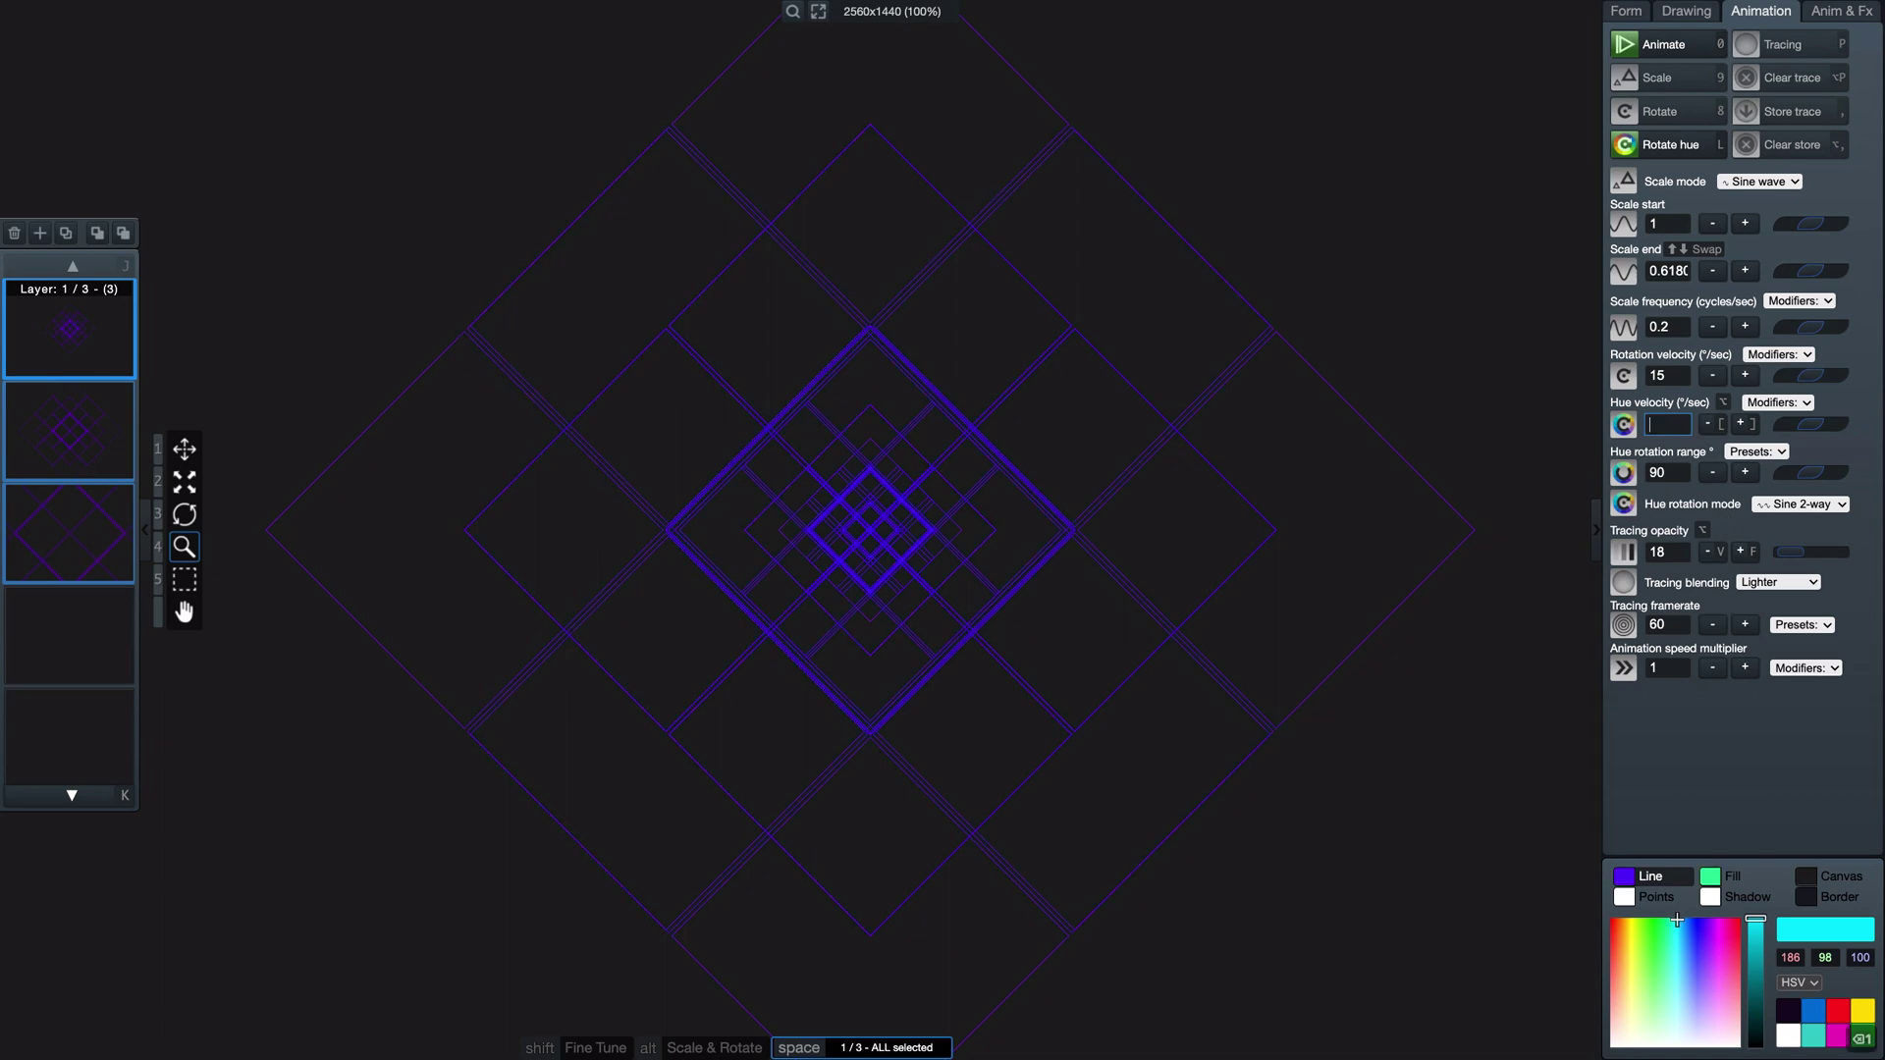
text(120)
key(Return)
key(BackSpace)
key(BackSpace)
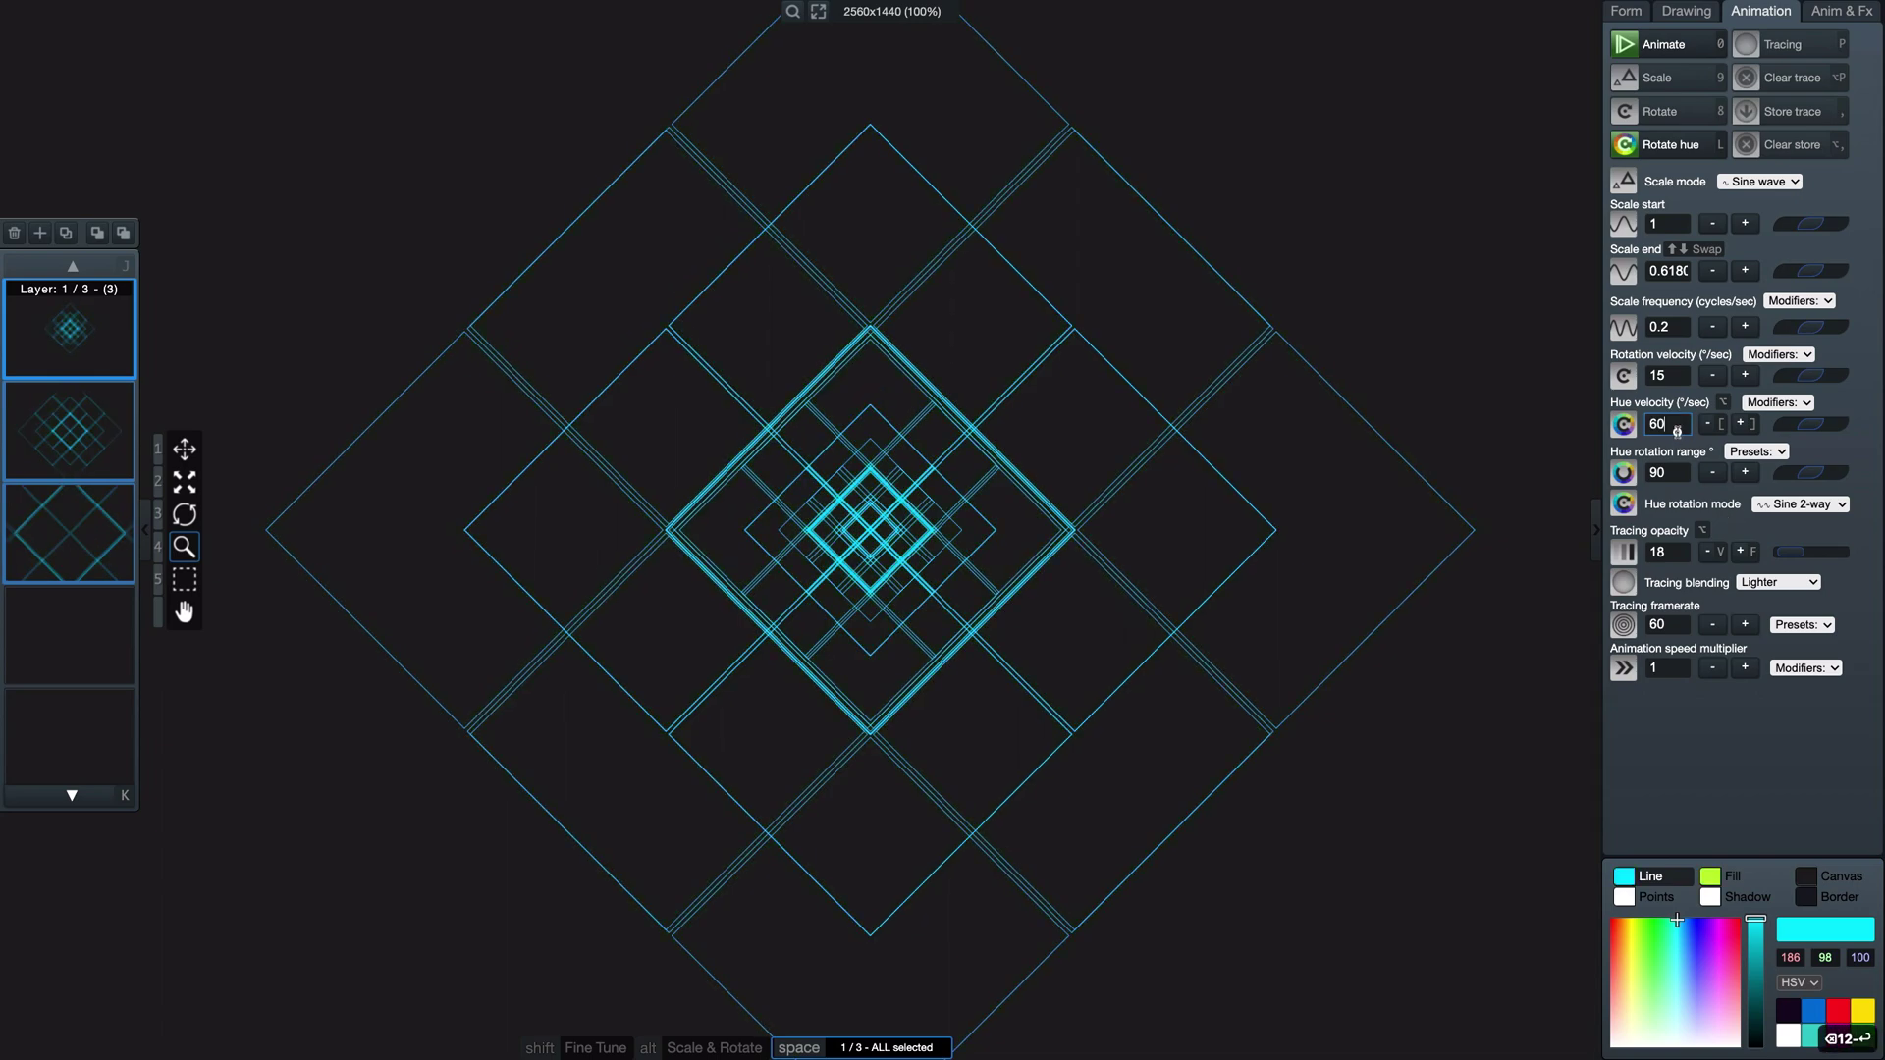
text(120)
key(Return)
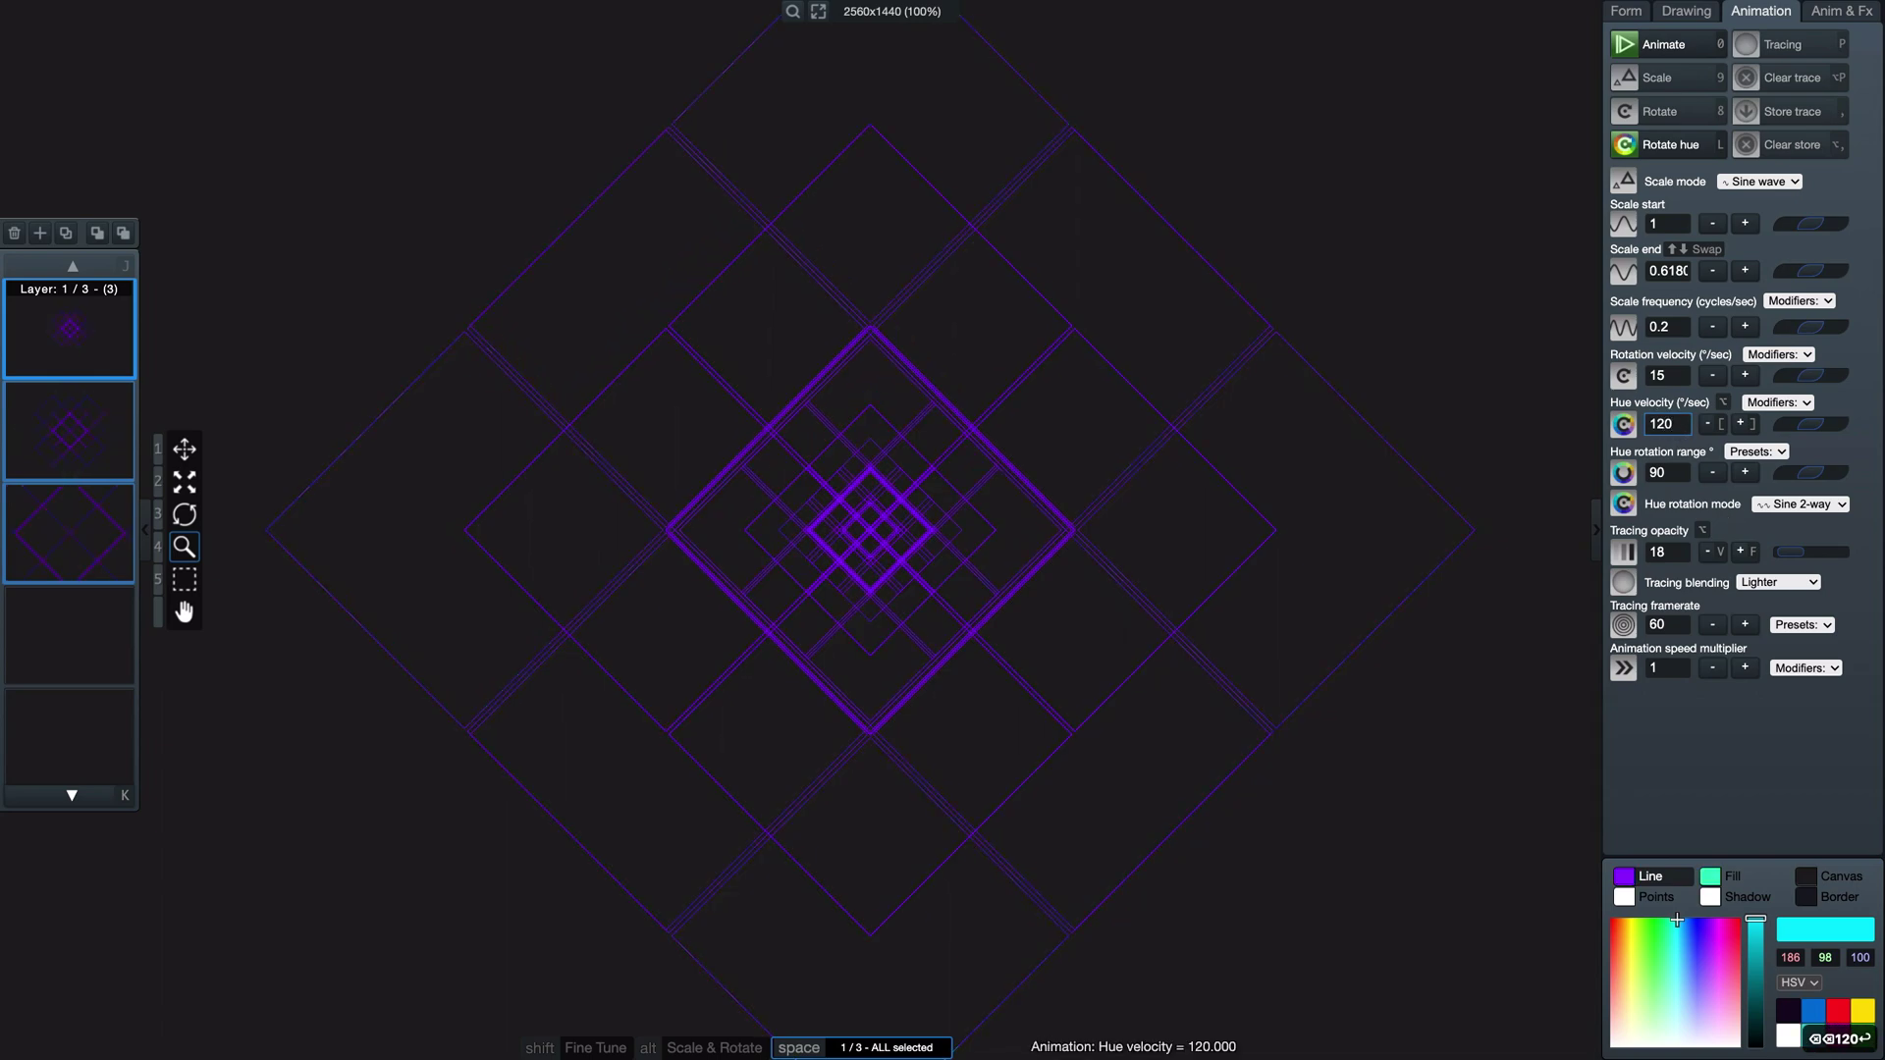
Step: Try hue velocities of 60 and 180, then go back to 120
key(BackSpace)
key(BackSpace)
key(BackSpace)
text(60)
key(Return)
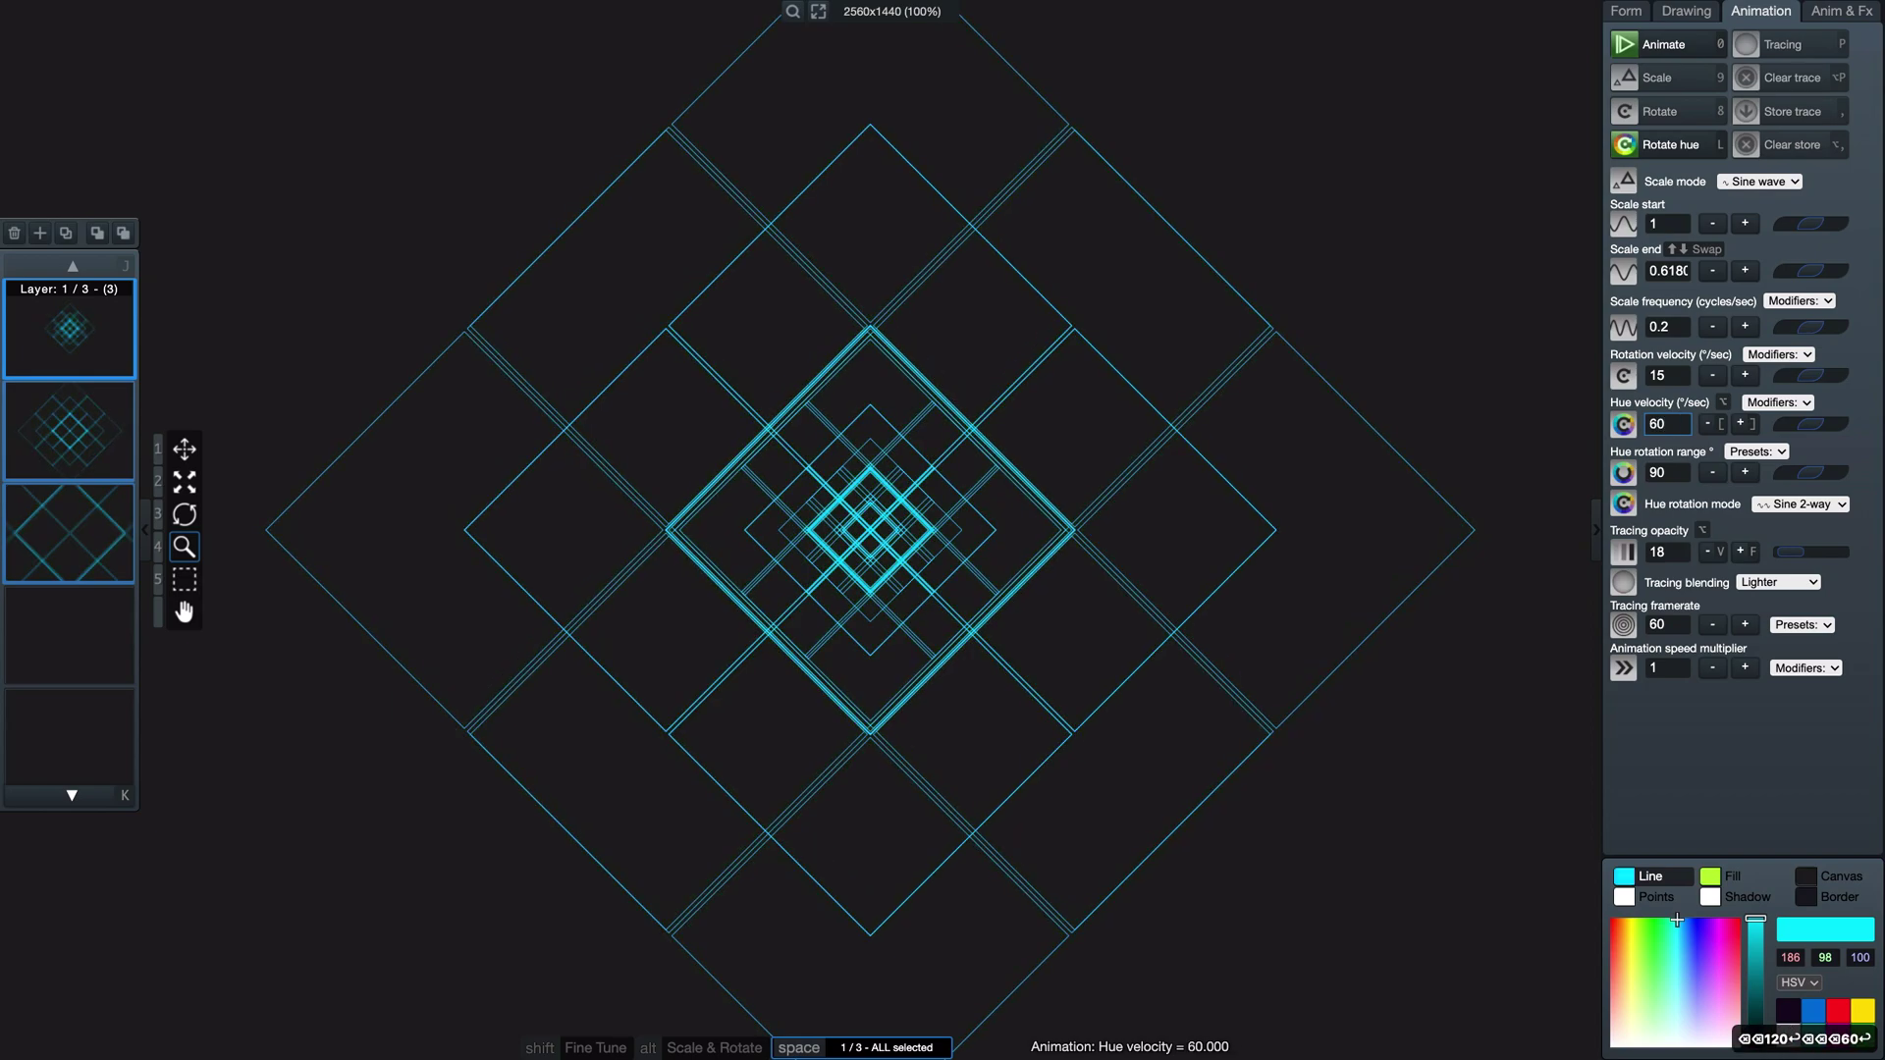
key(BackSpace)
key(BackSpace)
text(180)
key(Return)
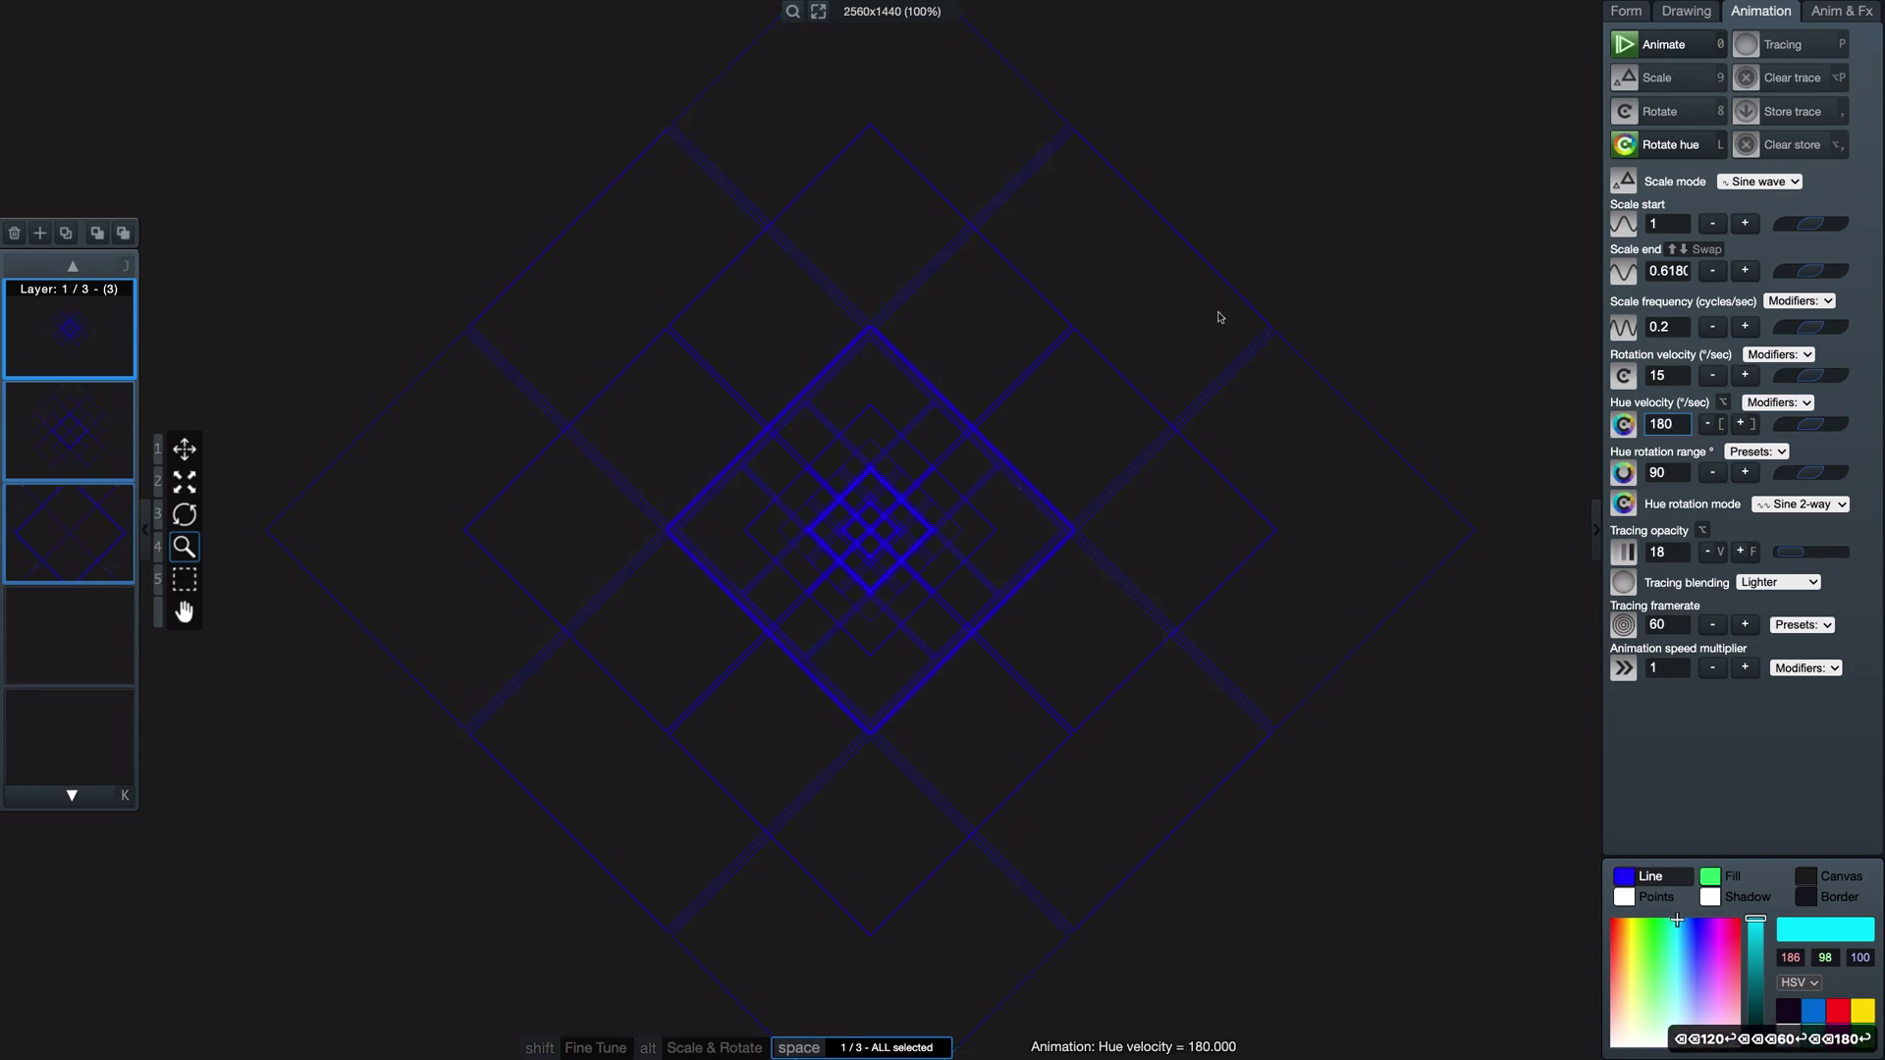
key(BackSpace)
key(BackSpace)
key(BackSpace)
text(120)
key(Return)
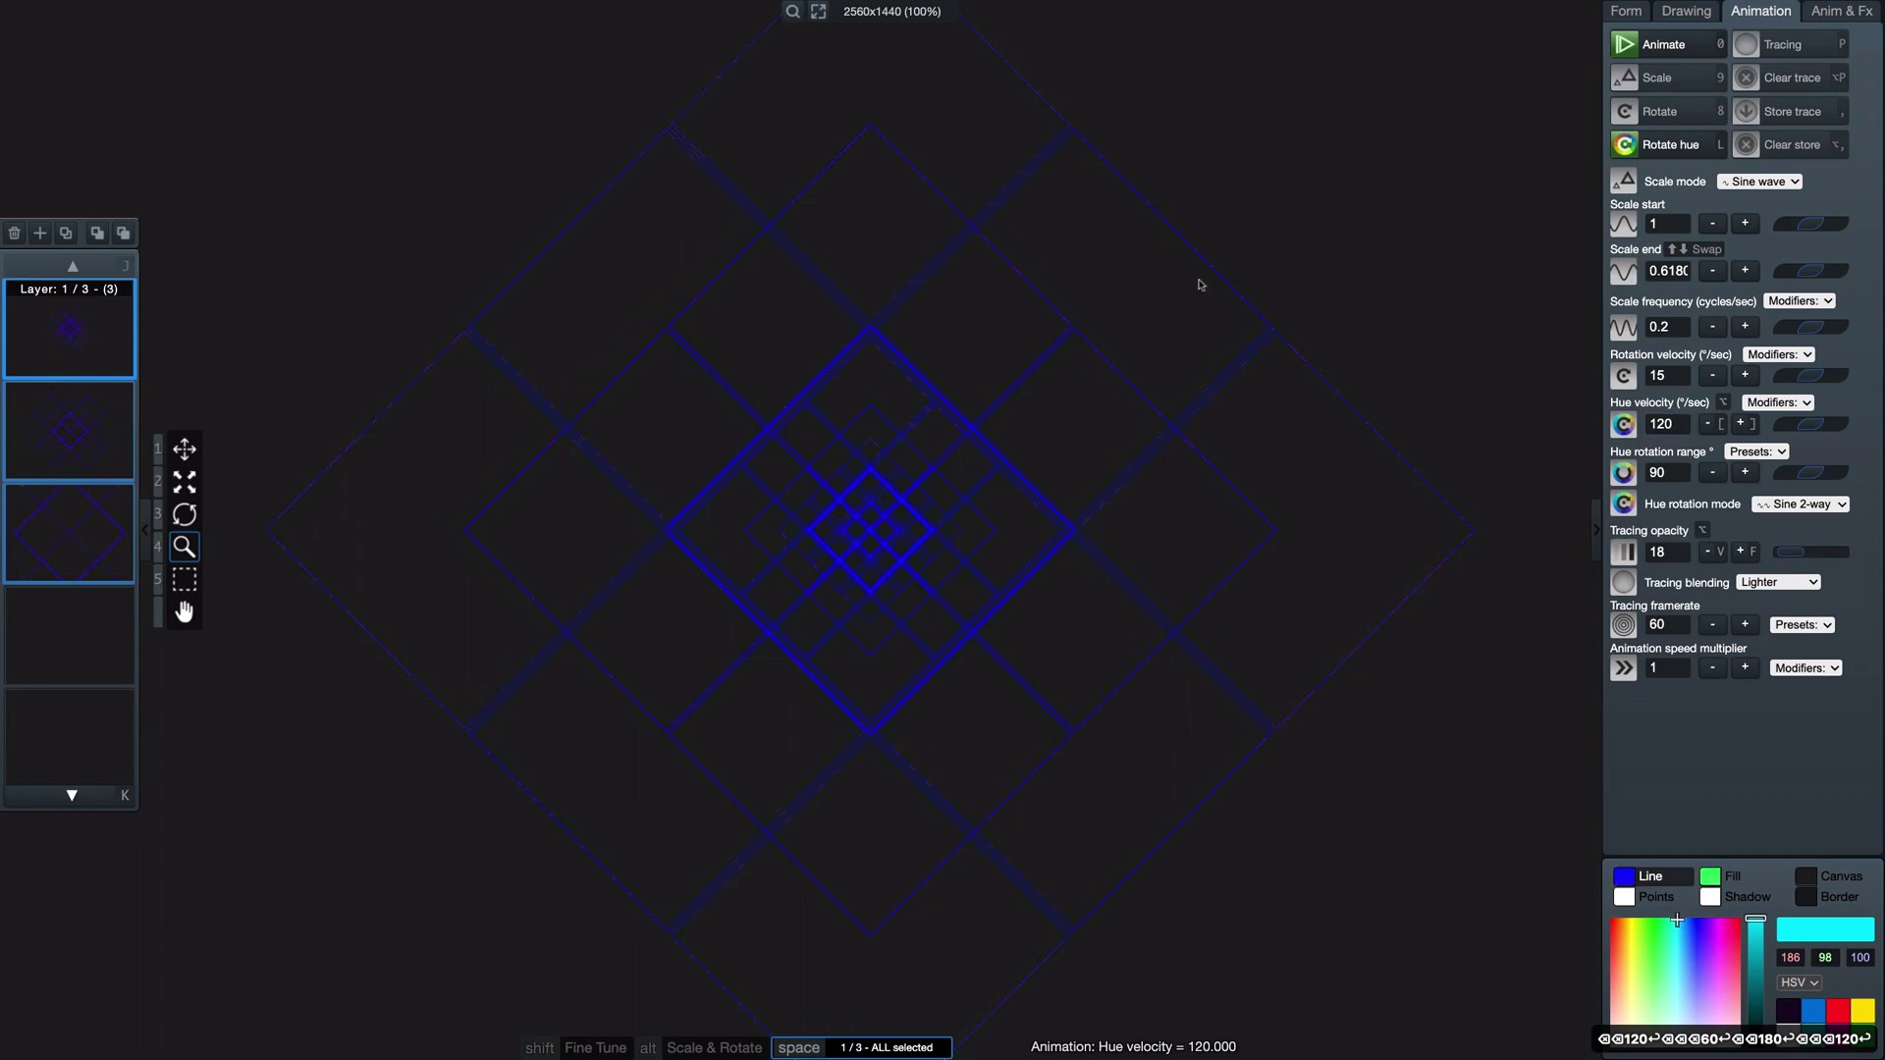
Step: Set the hue velocity to 90
click(1277, 228)
click(1669, 424)
key(BackSpace)
key(BackSpace)
key(BackSpace)
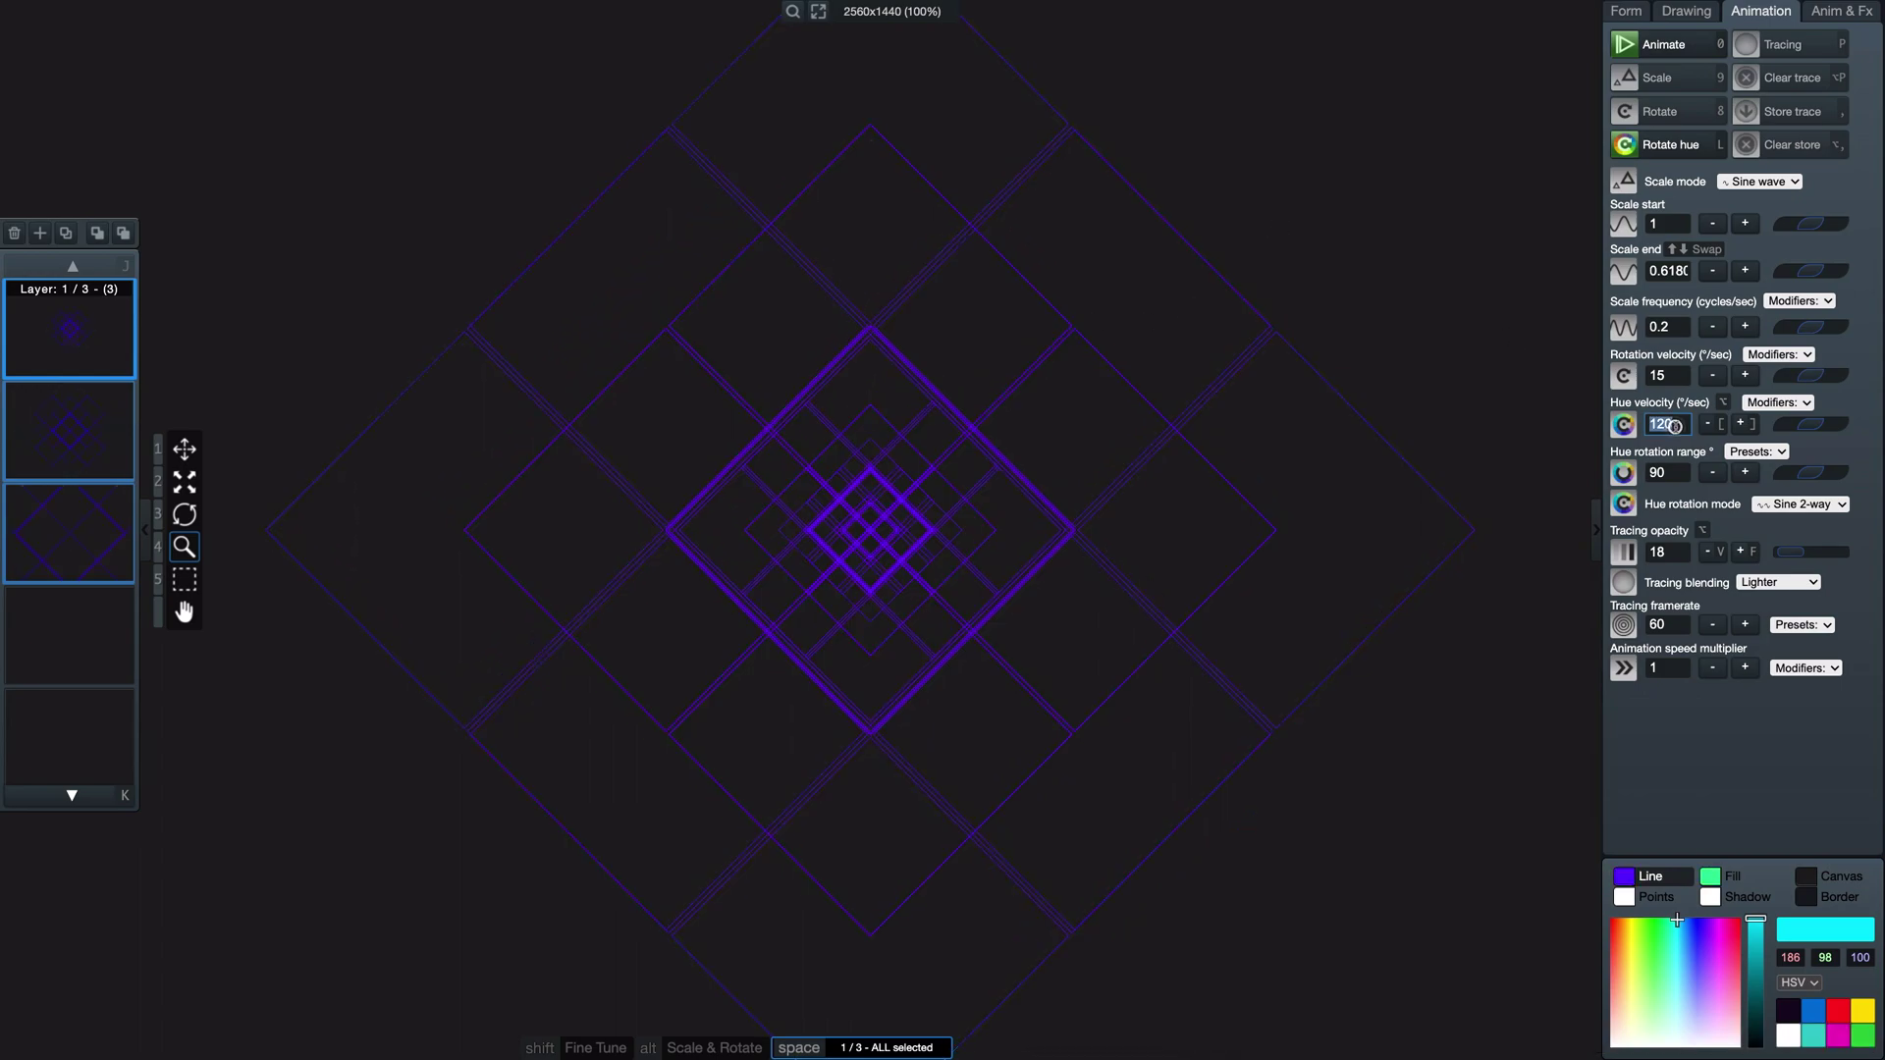
text(90)
key(Return)
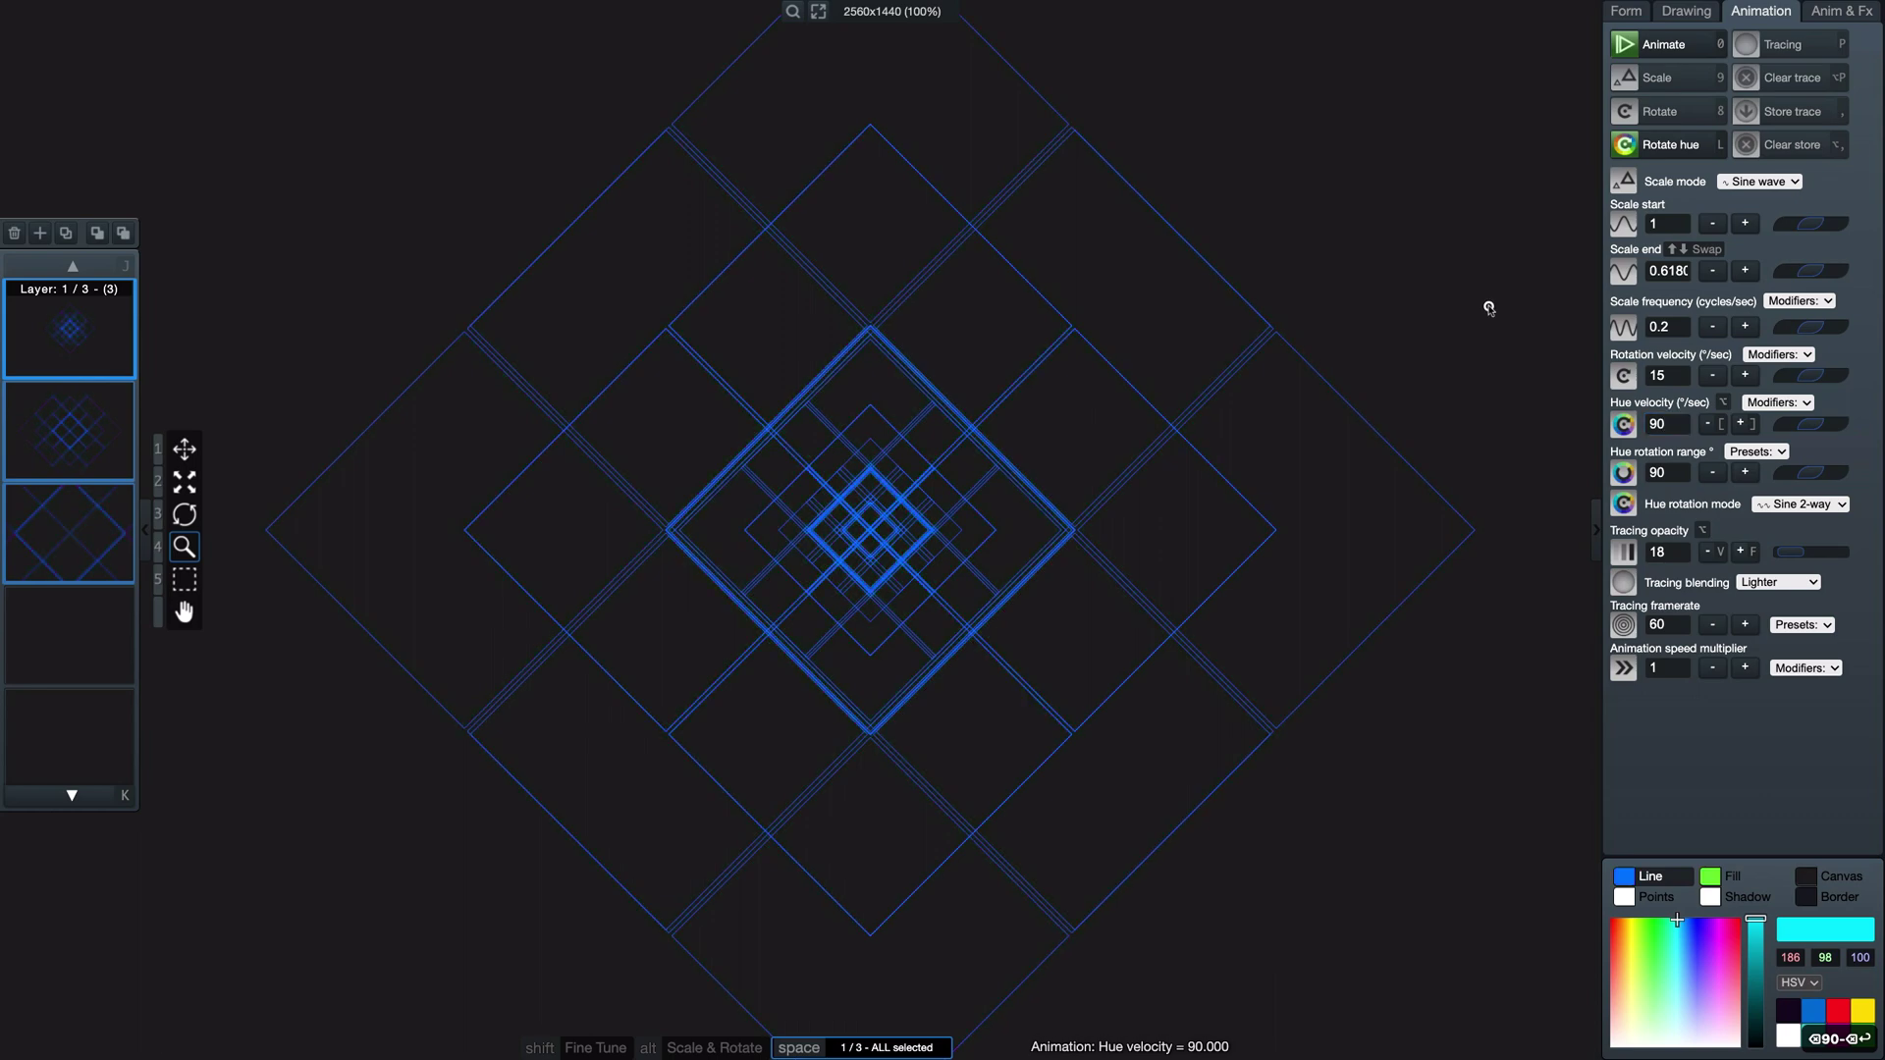
Step: Turn on scale animation and tracing, lower the recursion depth, and clear the trace
key(9)
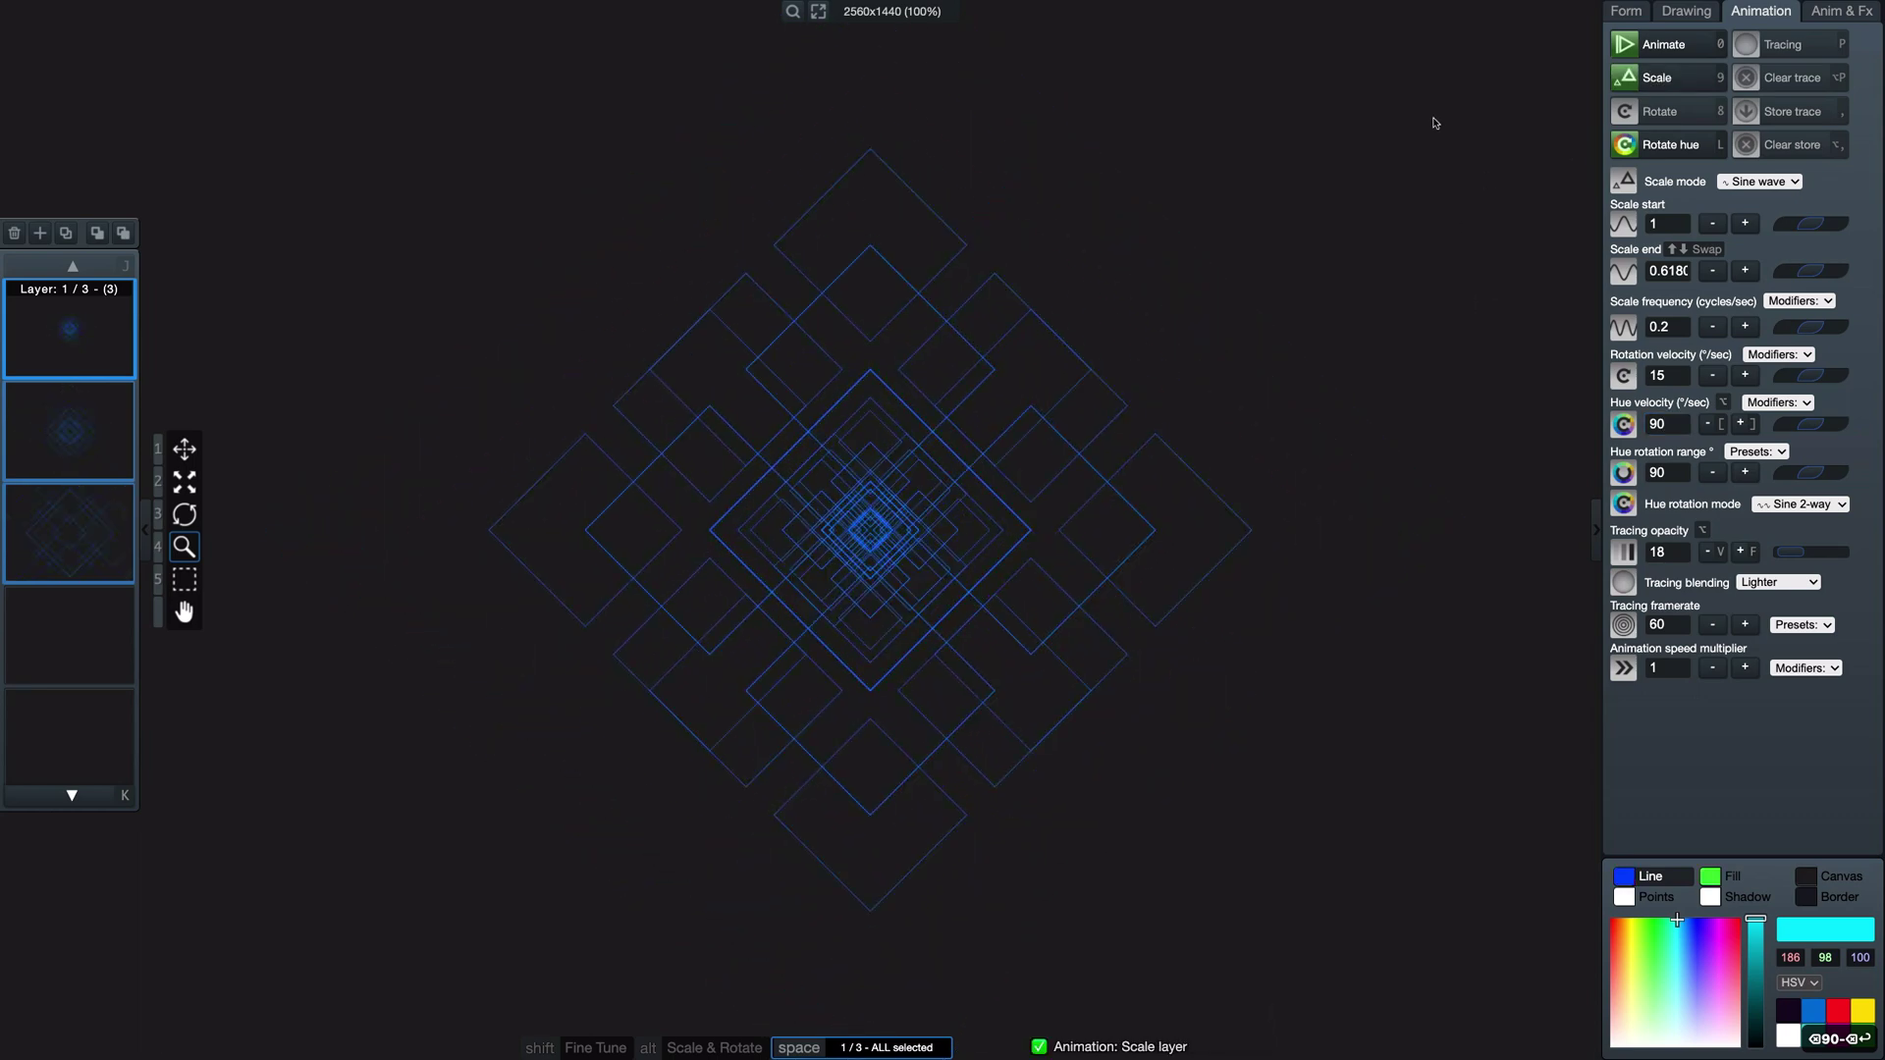
key(x)
key(p)
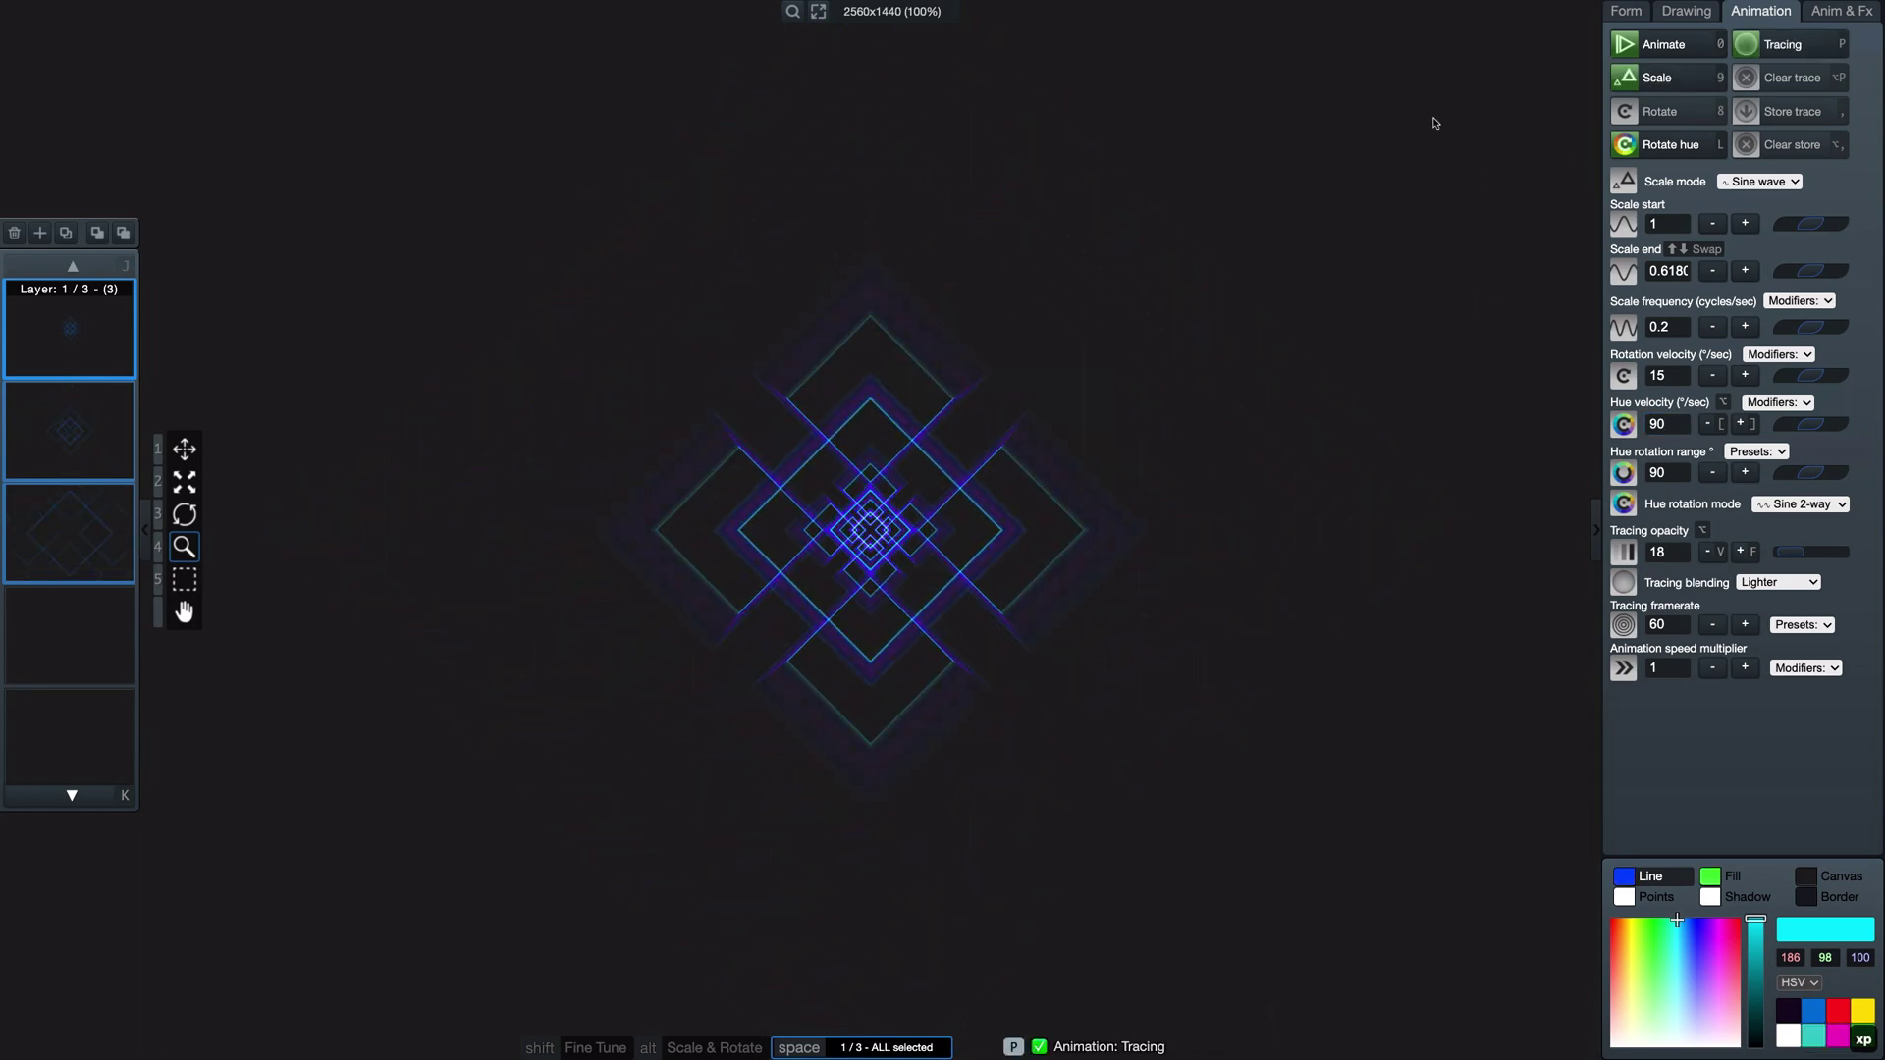
key(0)
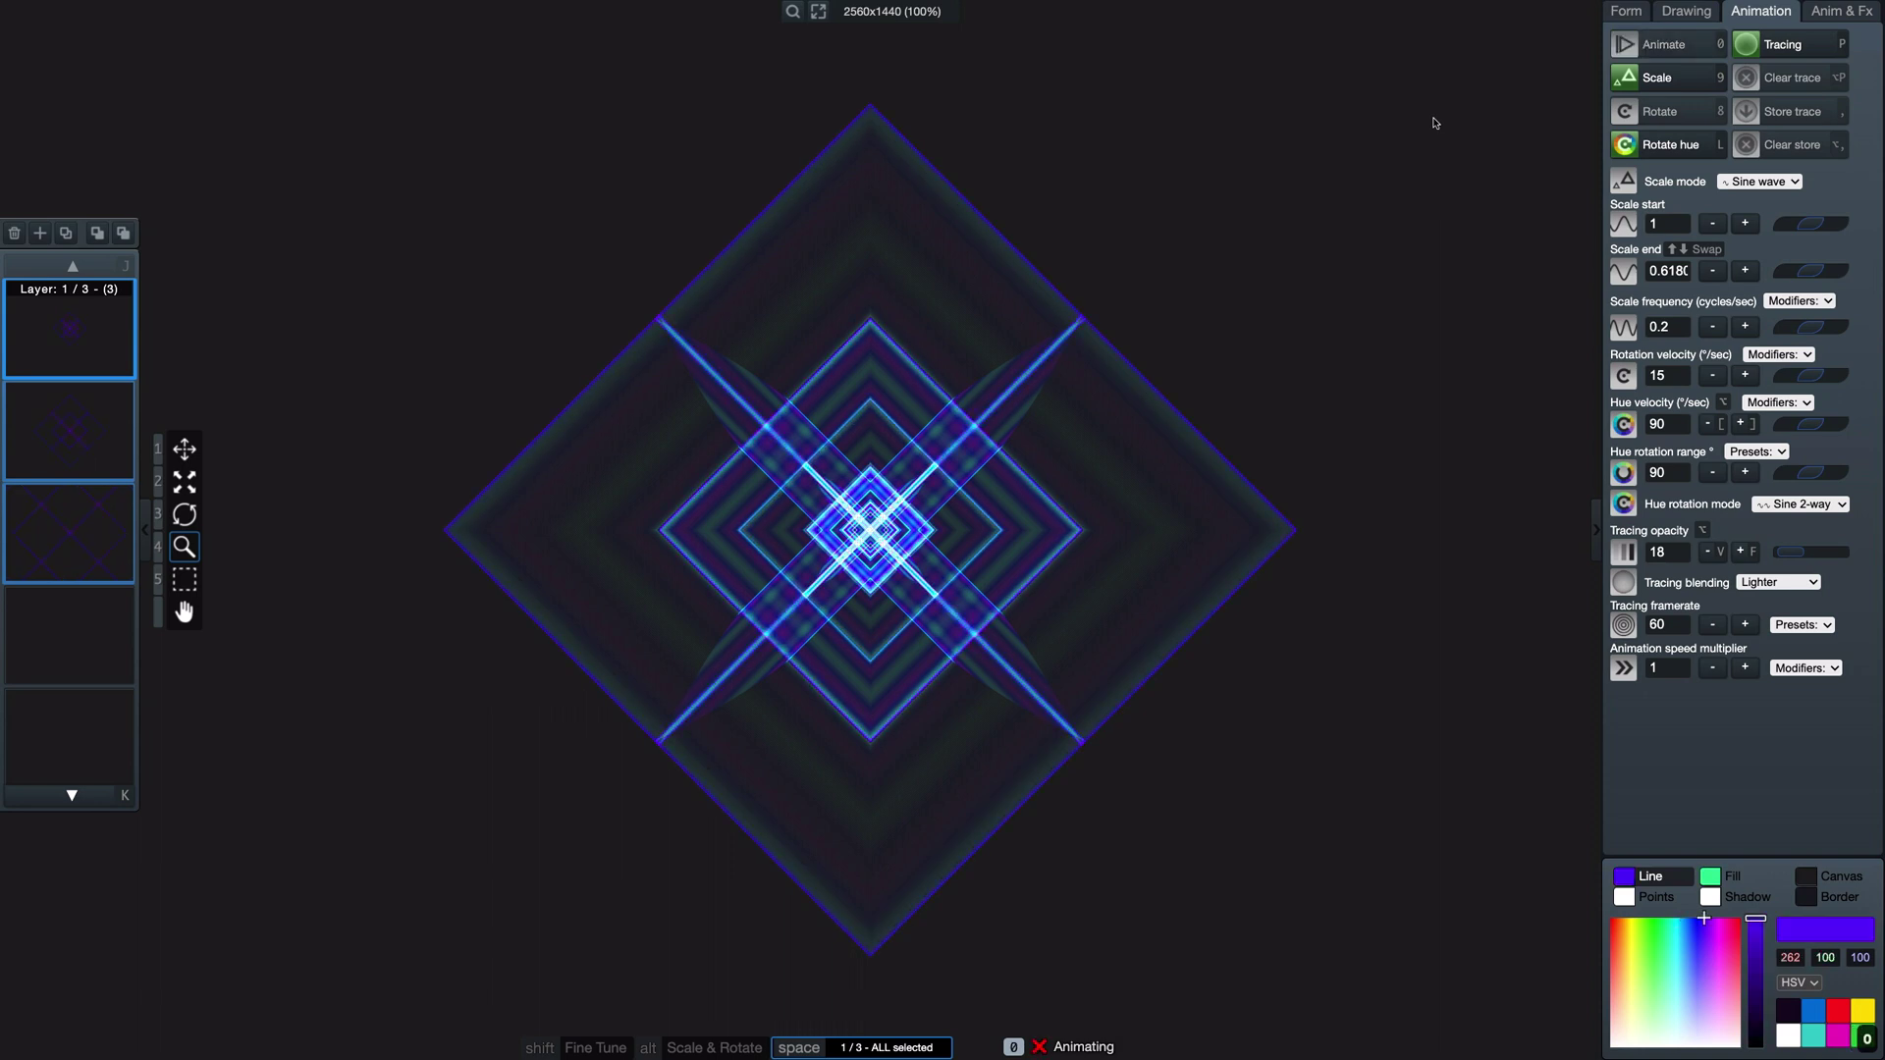
key(alt+p)
Step: Change the shape to six-point hexagons, run the animation briefly, and clear the trace
key(a)
key(a)
key(0)
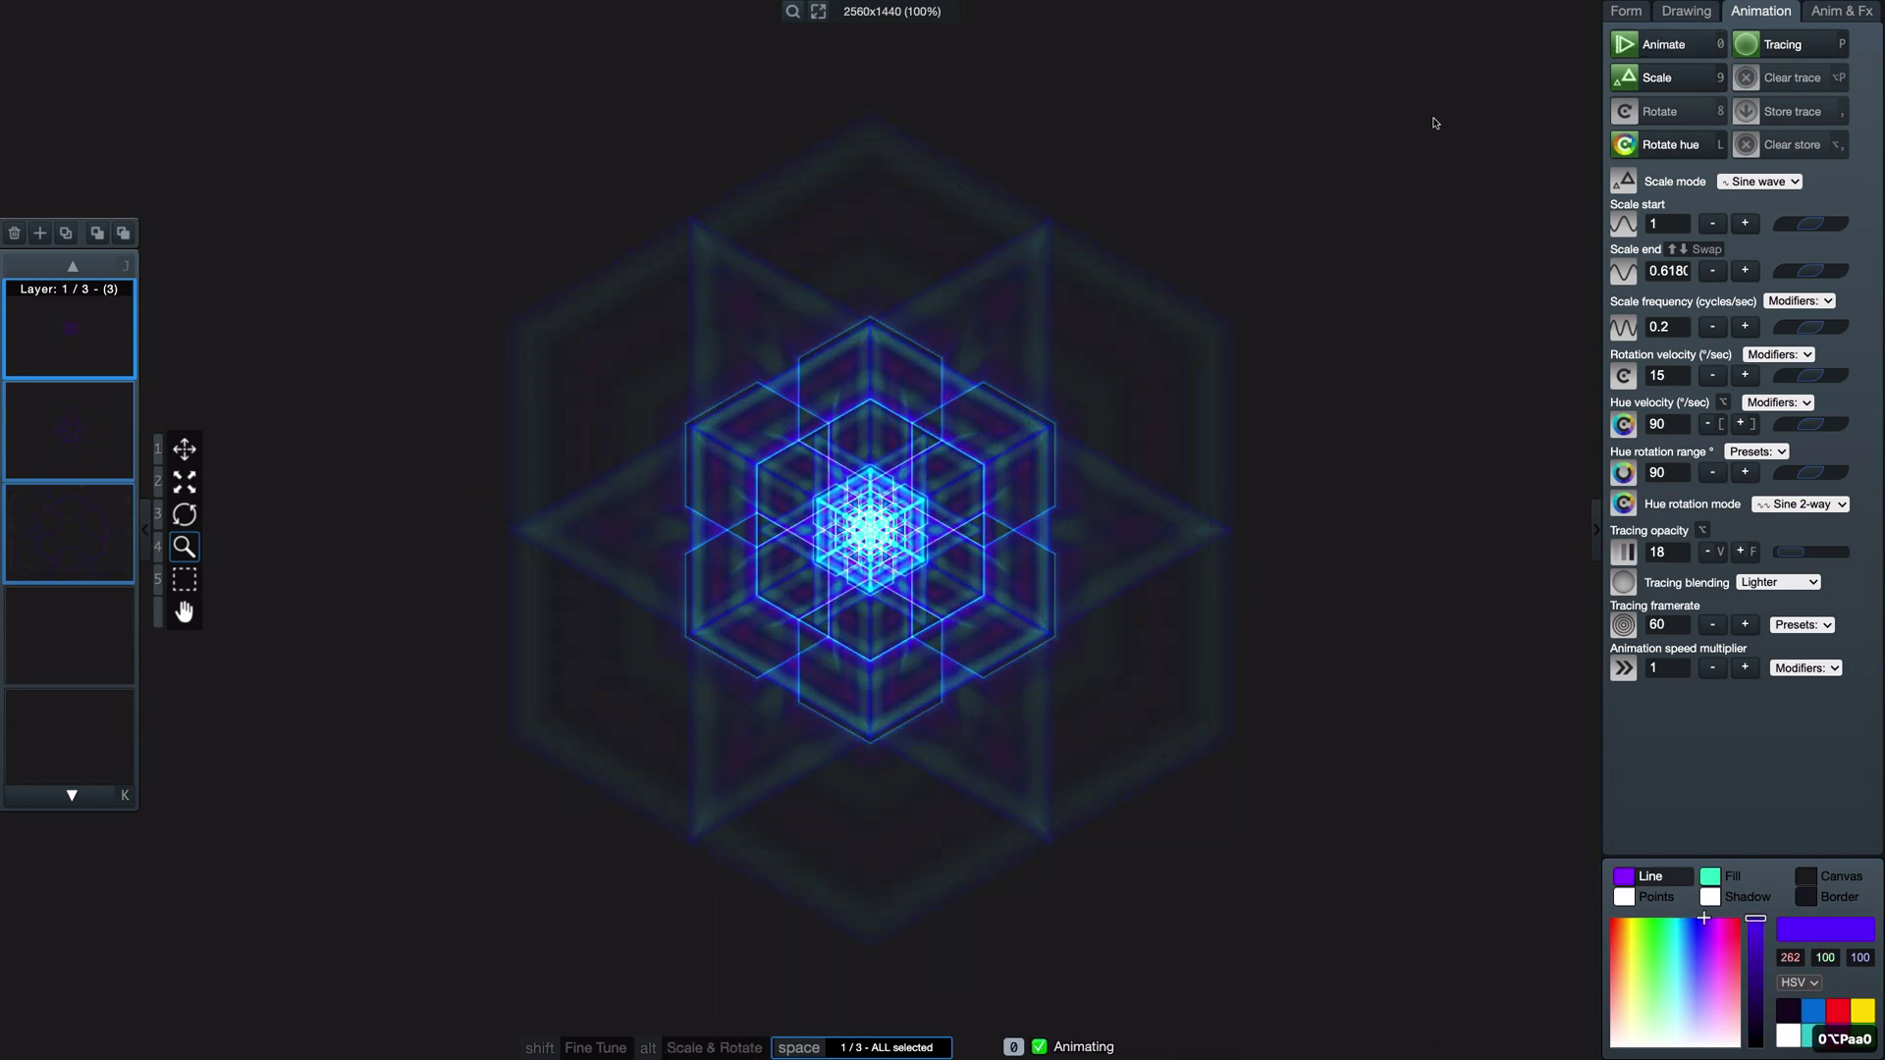
key(0)
key(alt+p)
Step: Set recursion depth to 0, deselect all shapes, and zoom into the scene
key(x)
key(4)
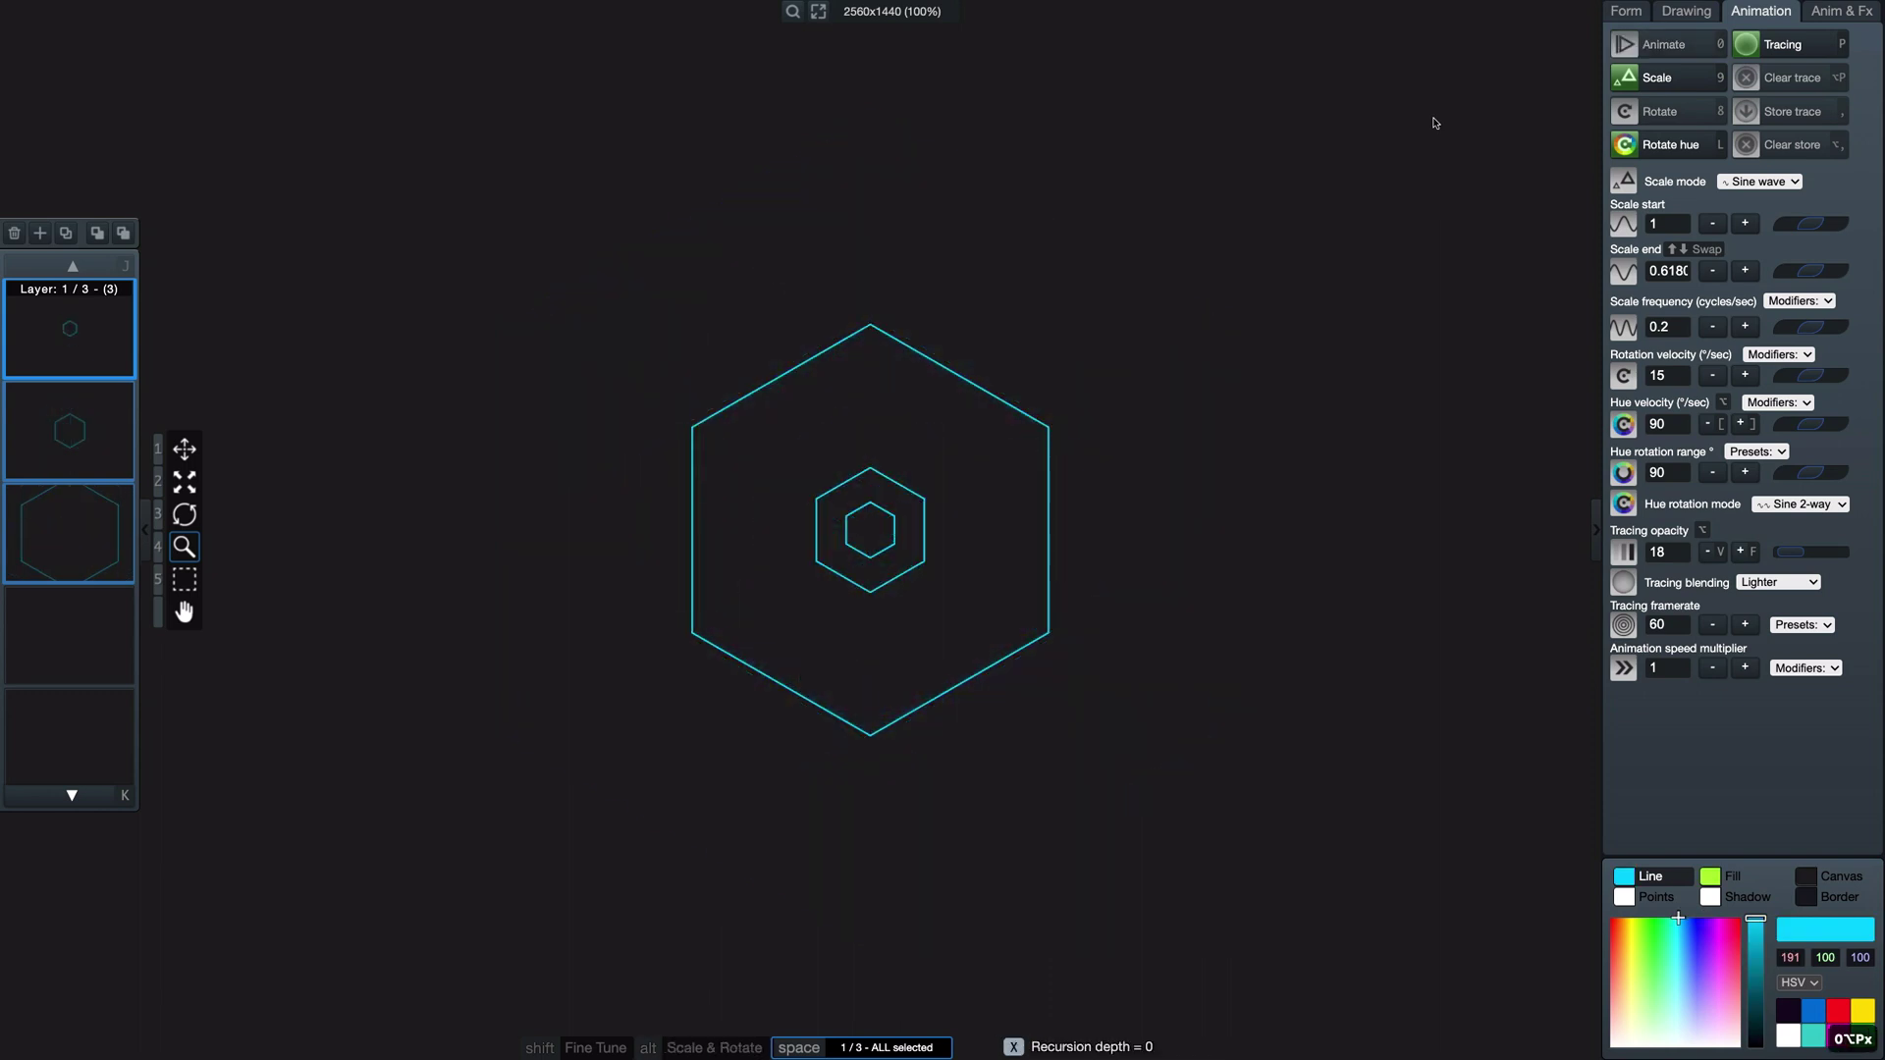
key(5)
drag(1006, 522, 1039, 300)
key(4)
scroll(998, 371, up, 5)
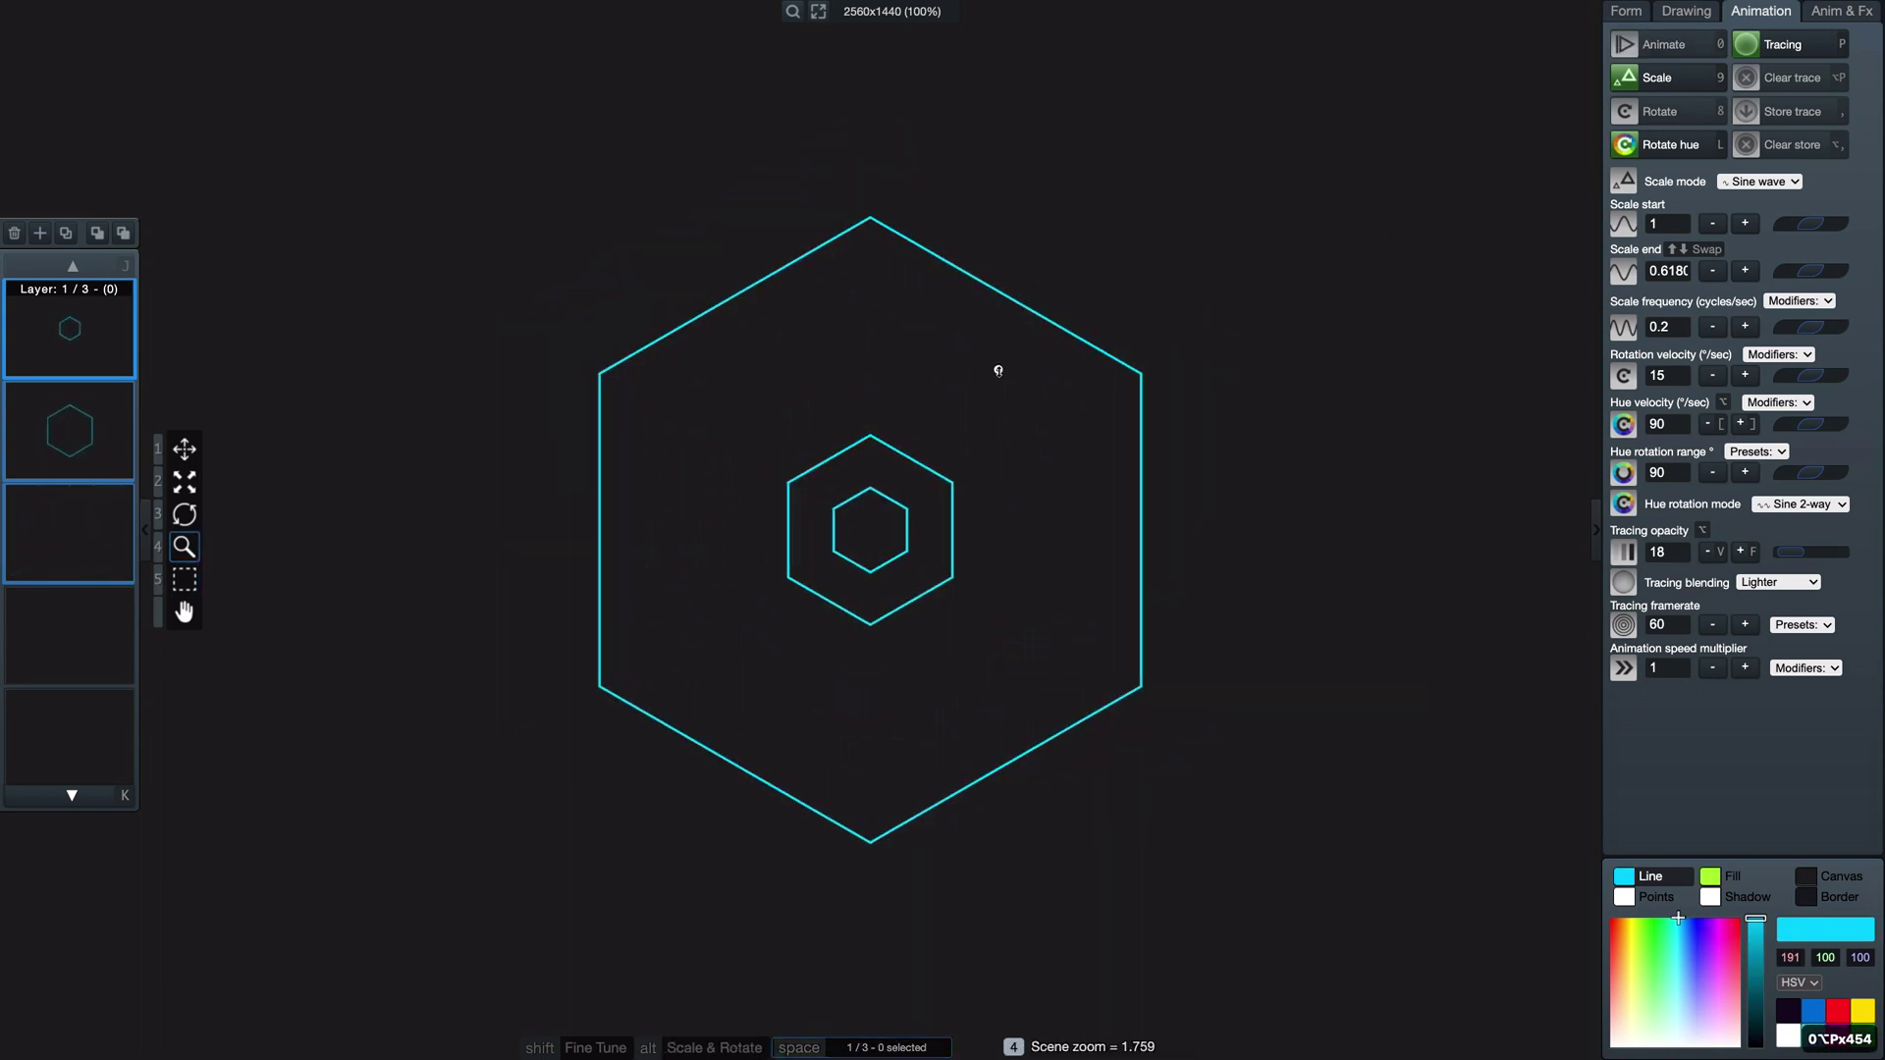
Step: Preview the traced hexagon animation, then clear the glow trace
key(0)
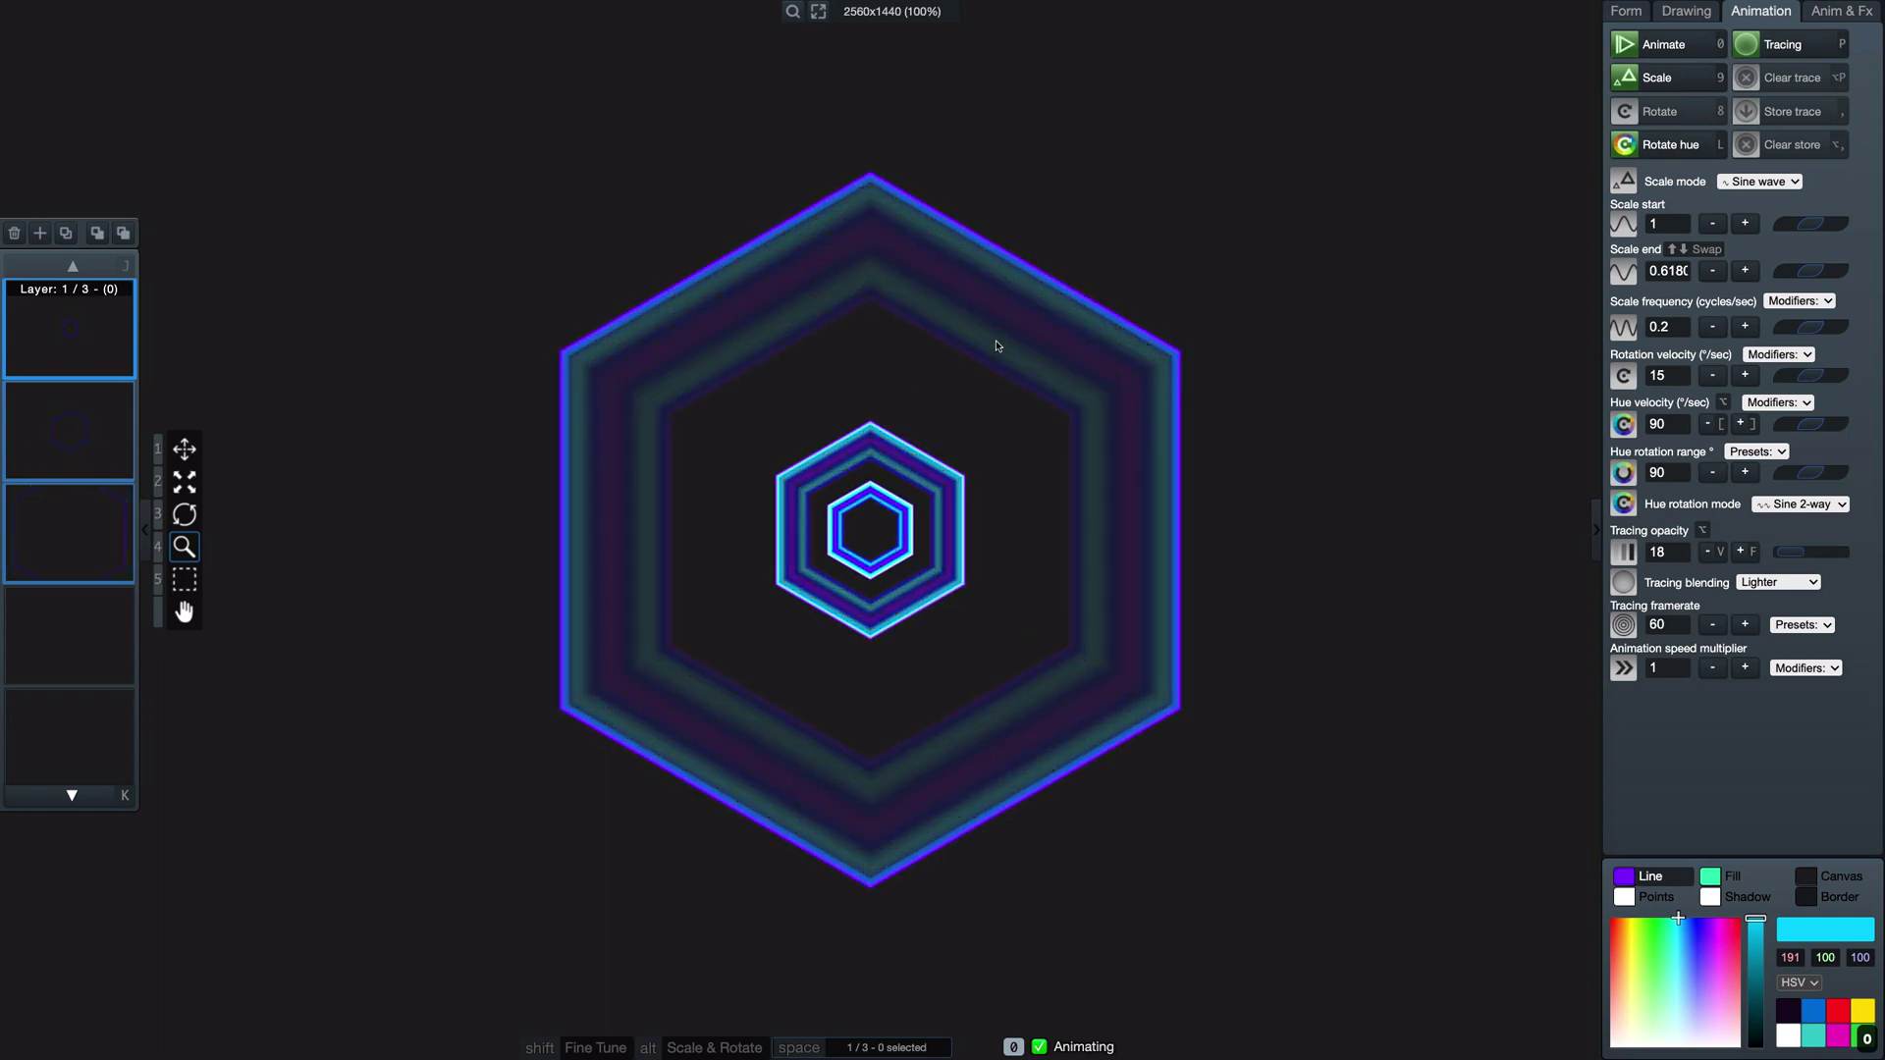
key(0)
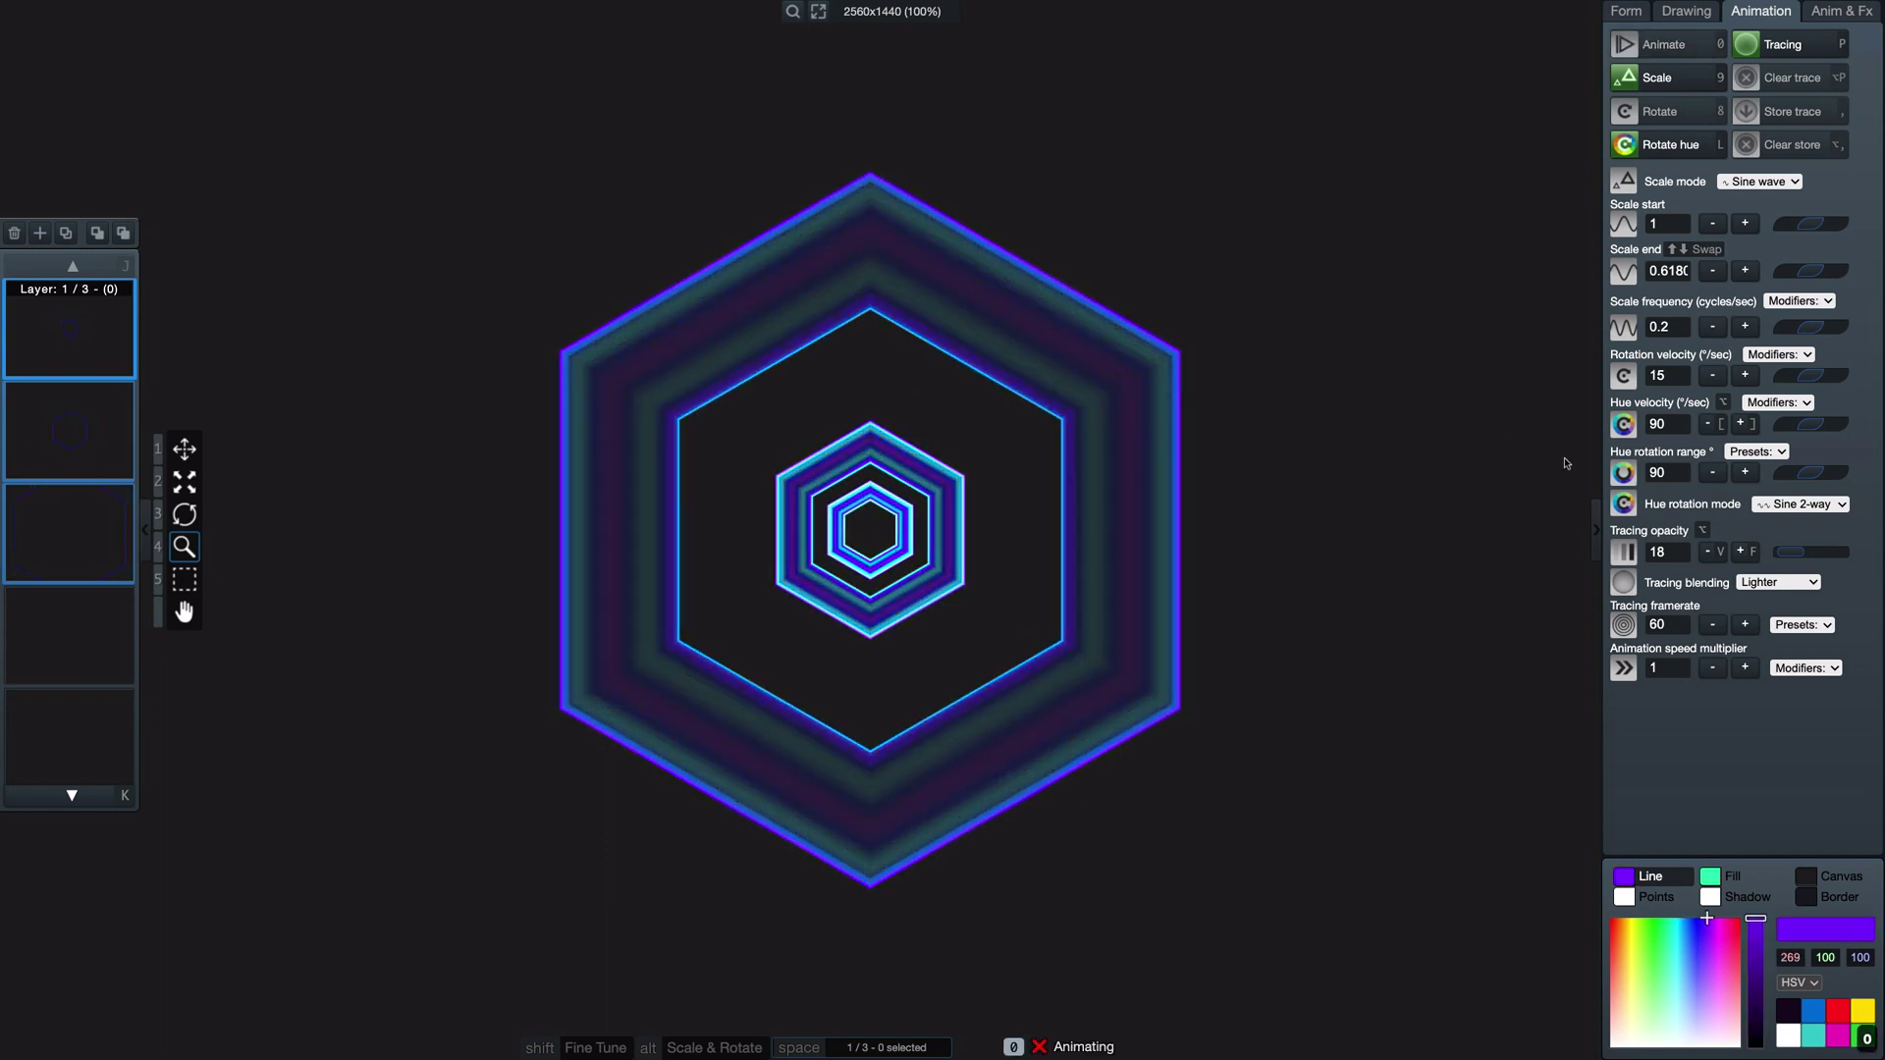
key(alt+p)
Step: Select Linear hue rotation and preview the animation
click(1809, 517)
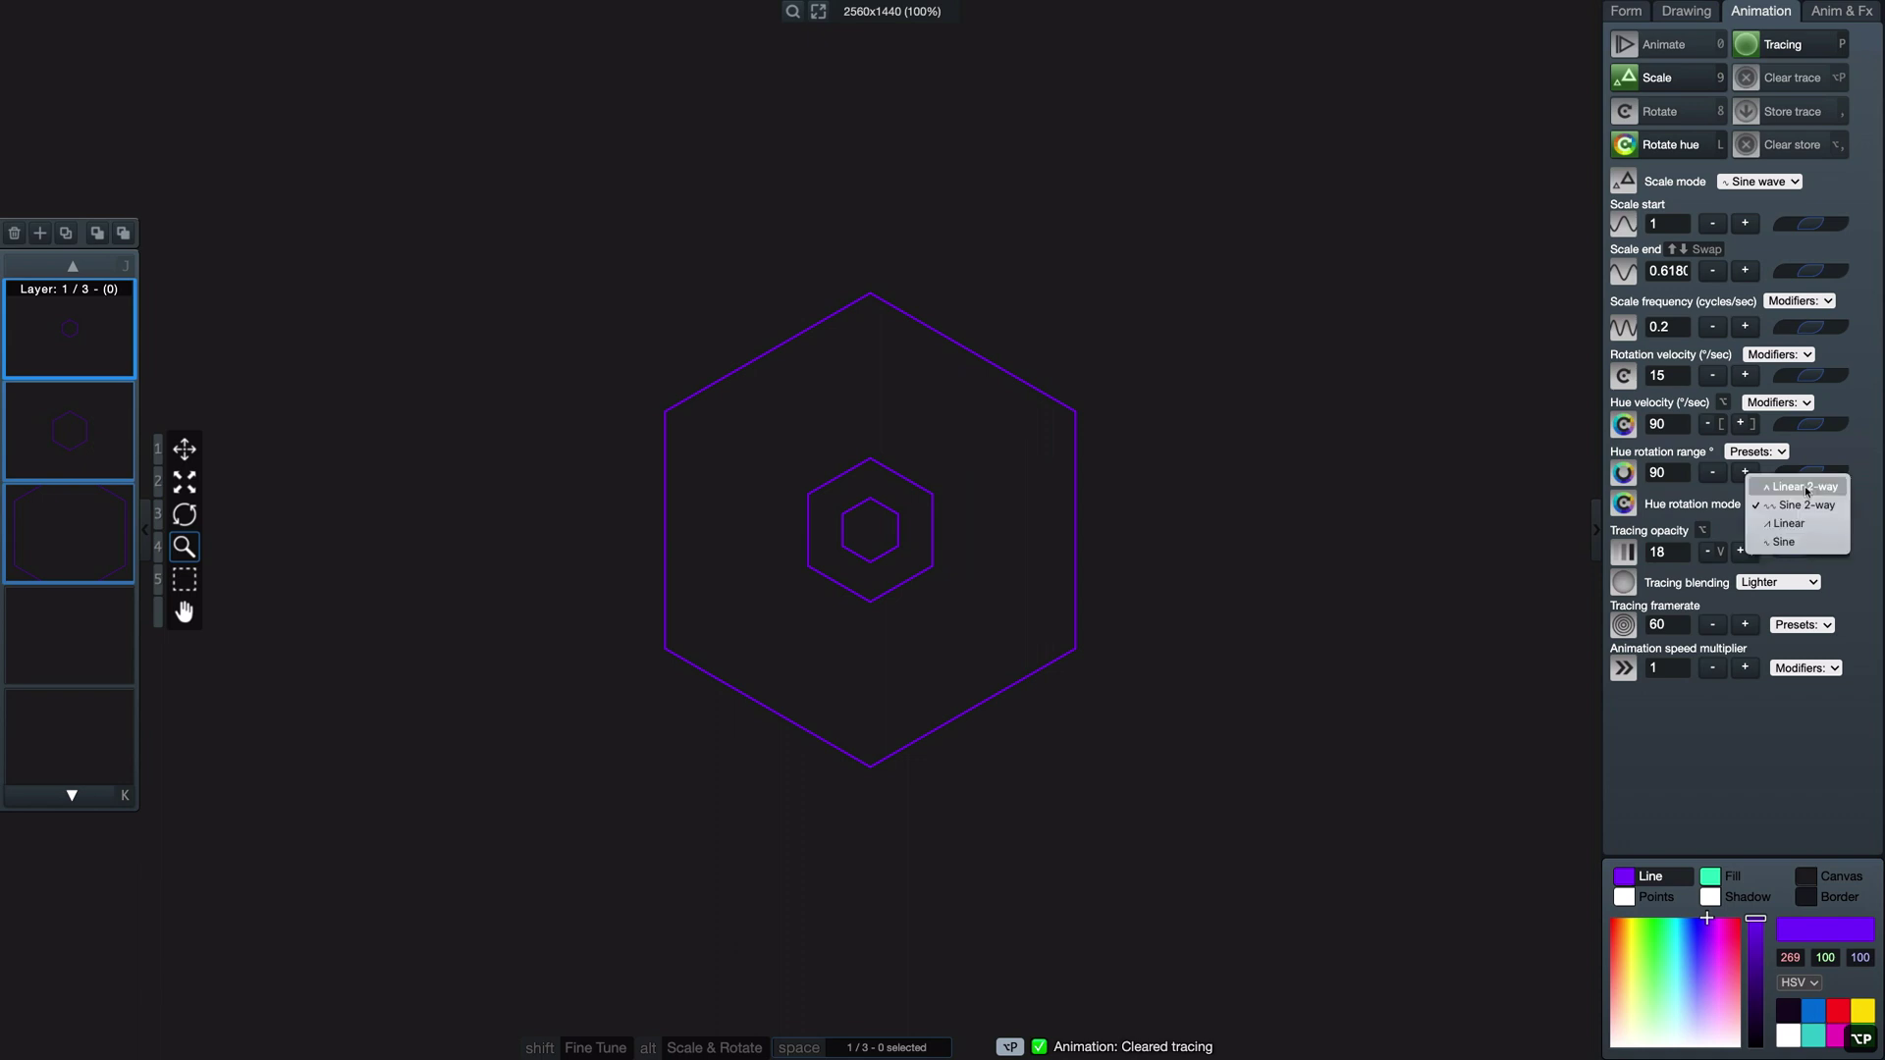
click(1809, 520)
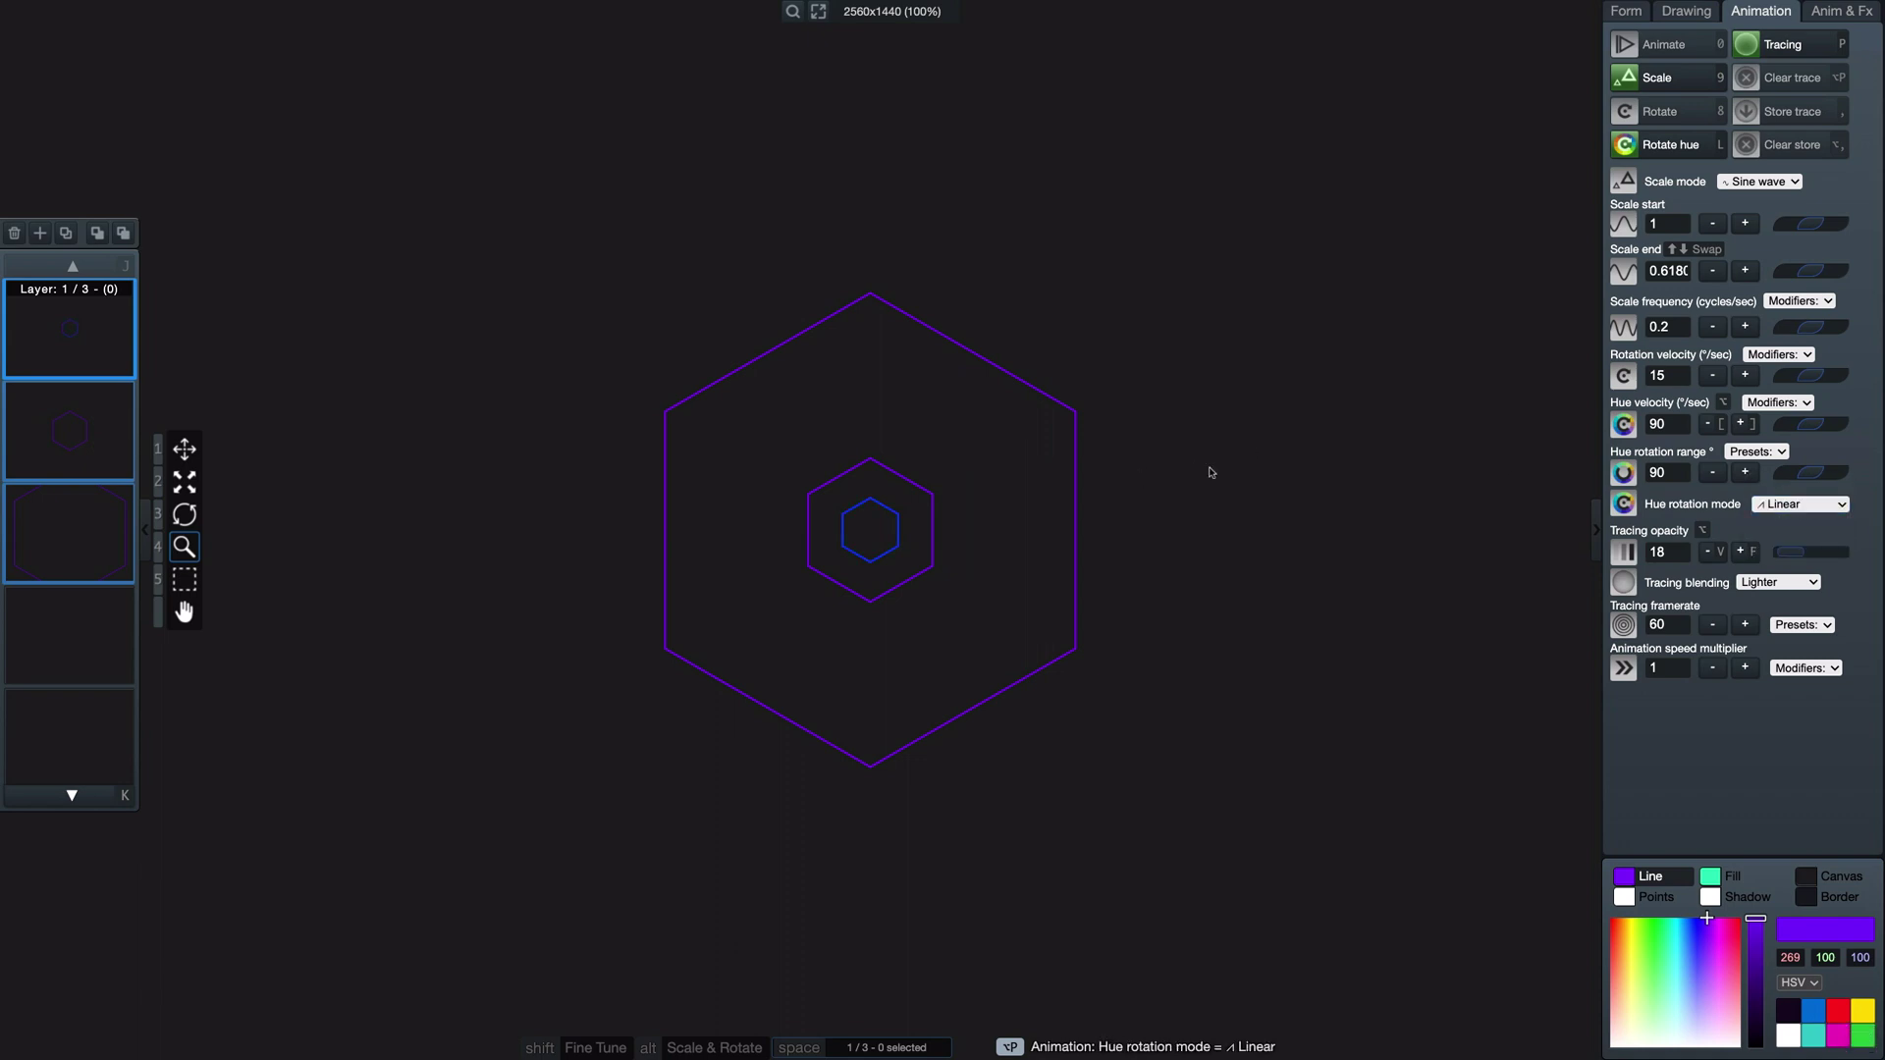
key(0)
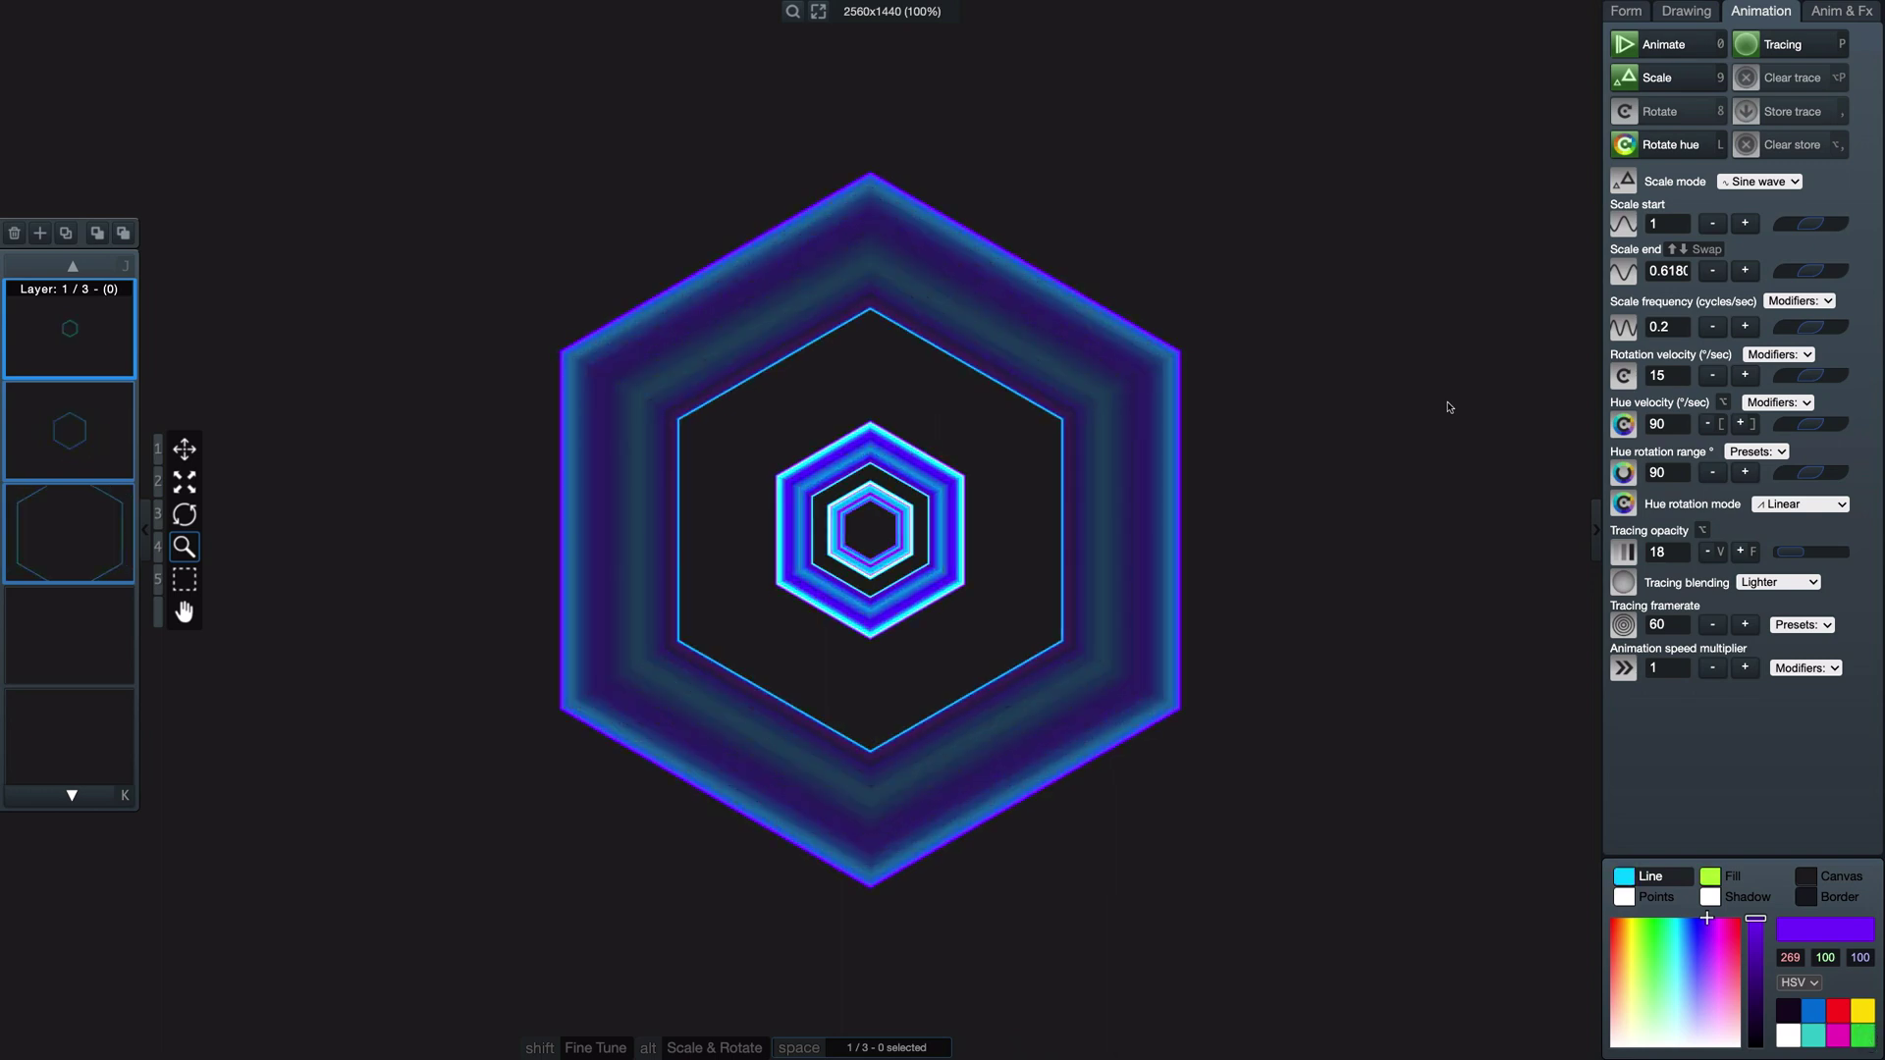
key(0)
Step: Preview Linear 2-way hue rotation with cleared traces, then return to Linear
click(1801, 504)
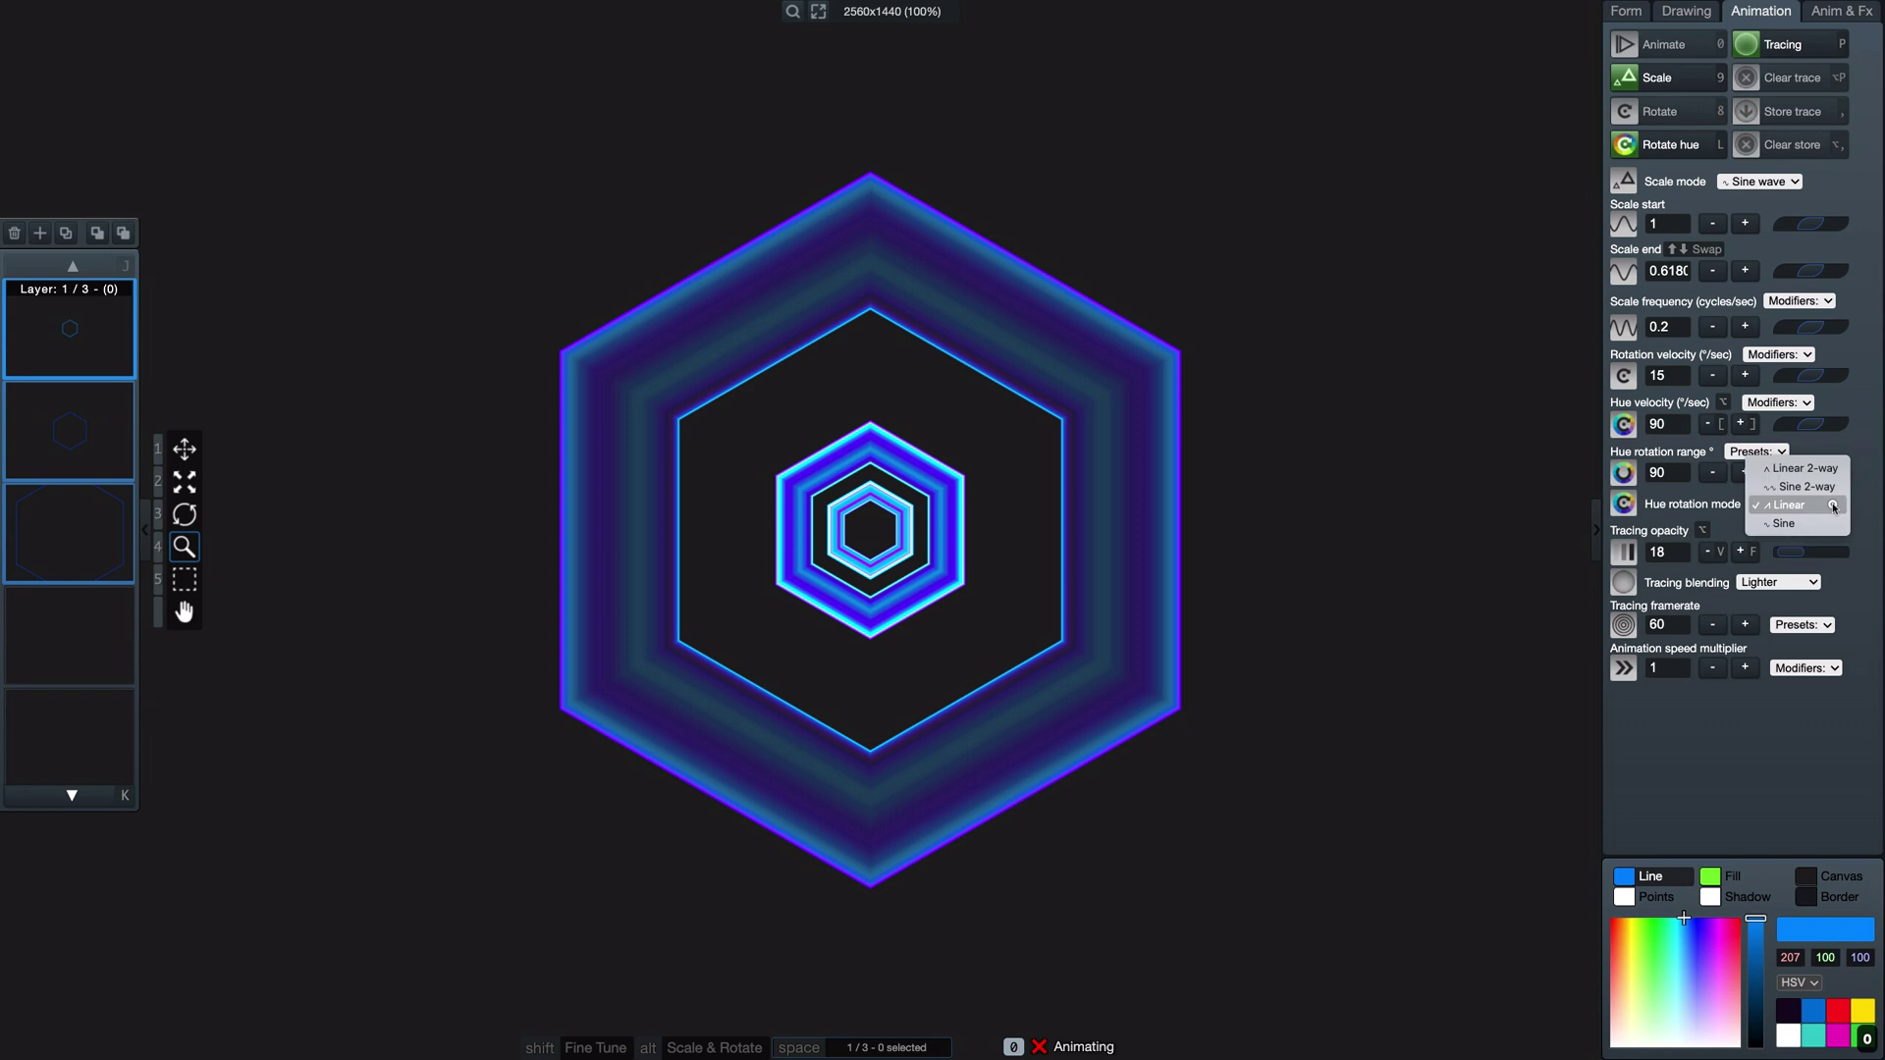
click(1797, 469)
key(alt+p)
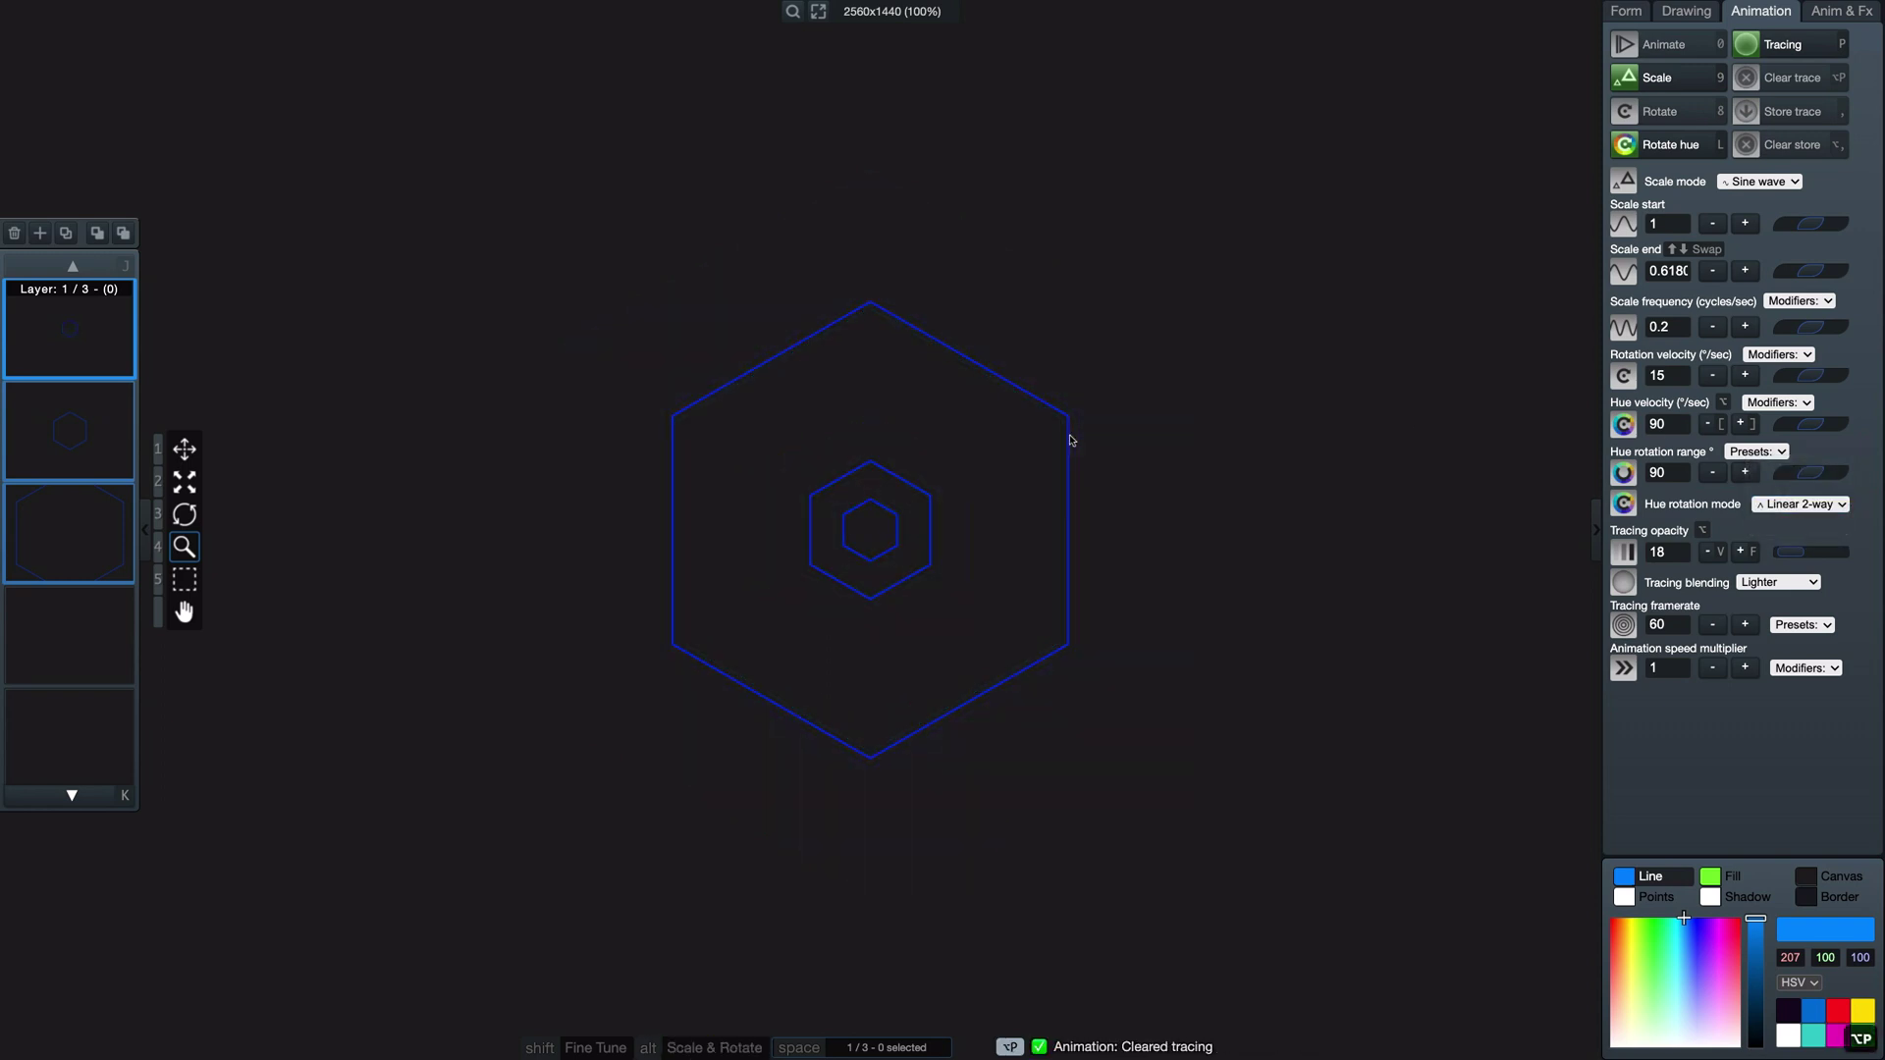
key(0)
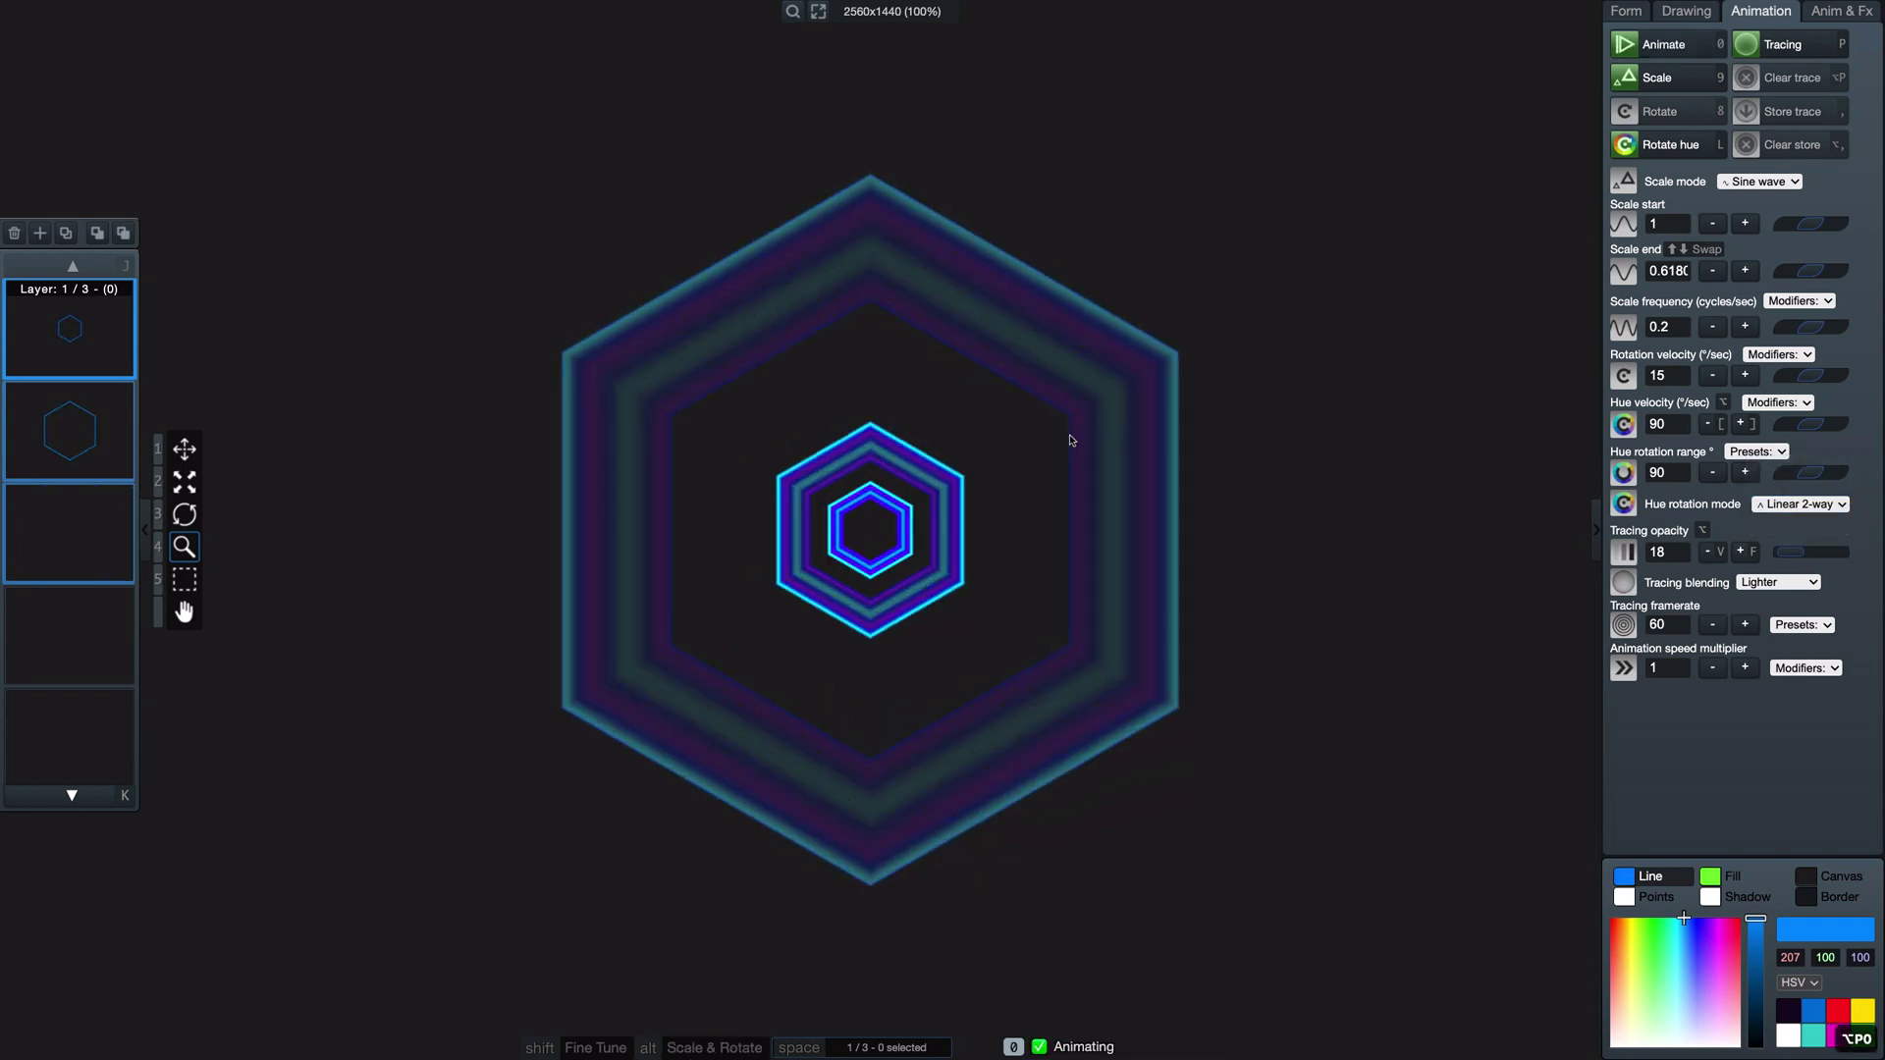
key(0)
key(alt+p)
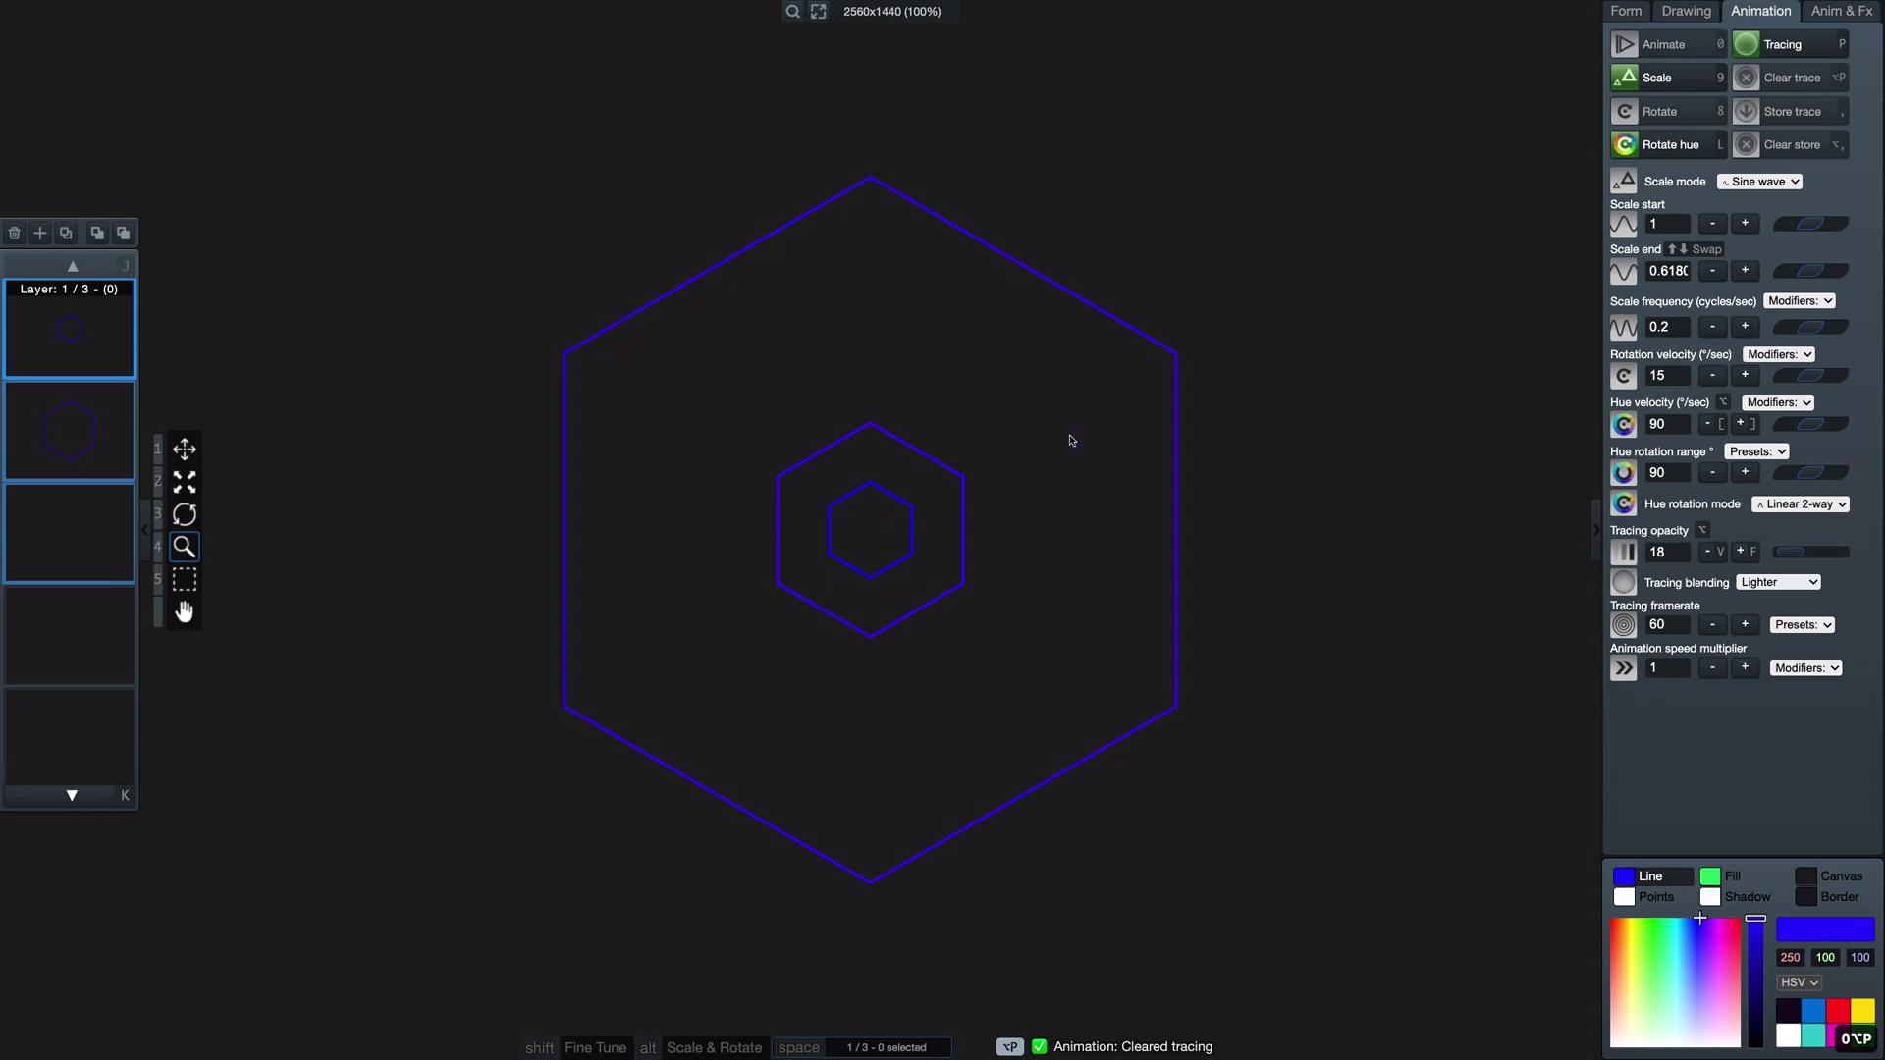
click(1793, 504)
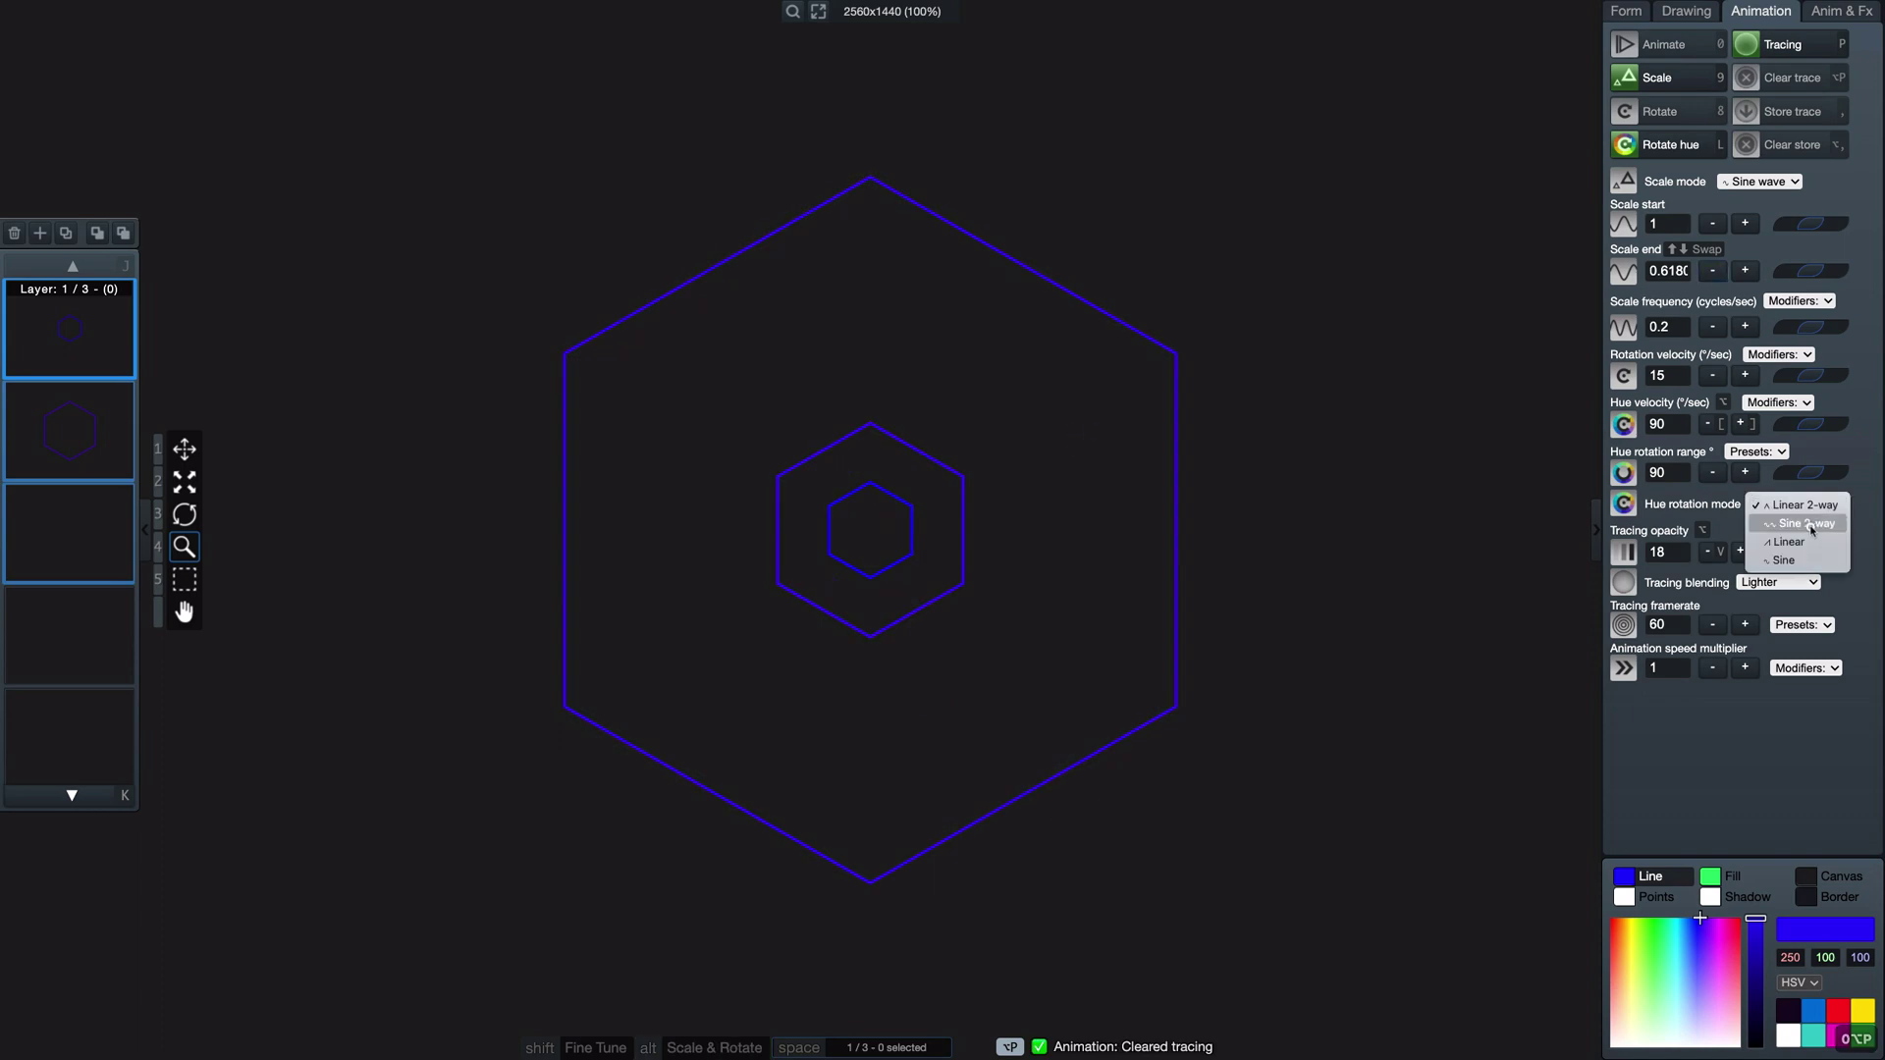
click(1789, 541)
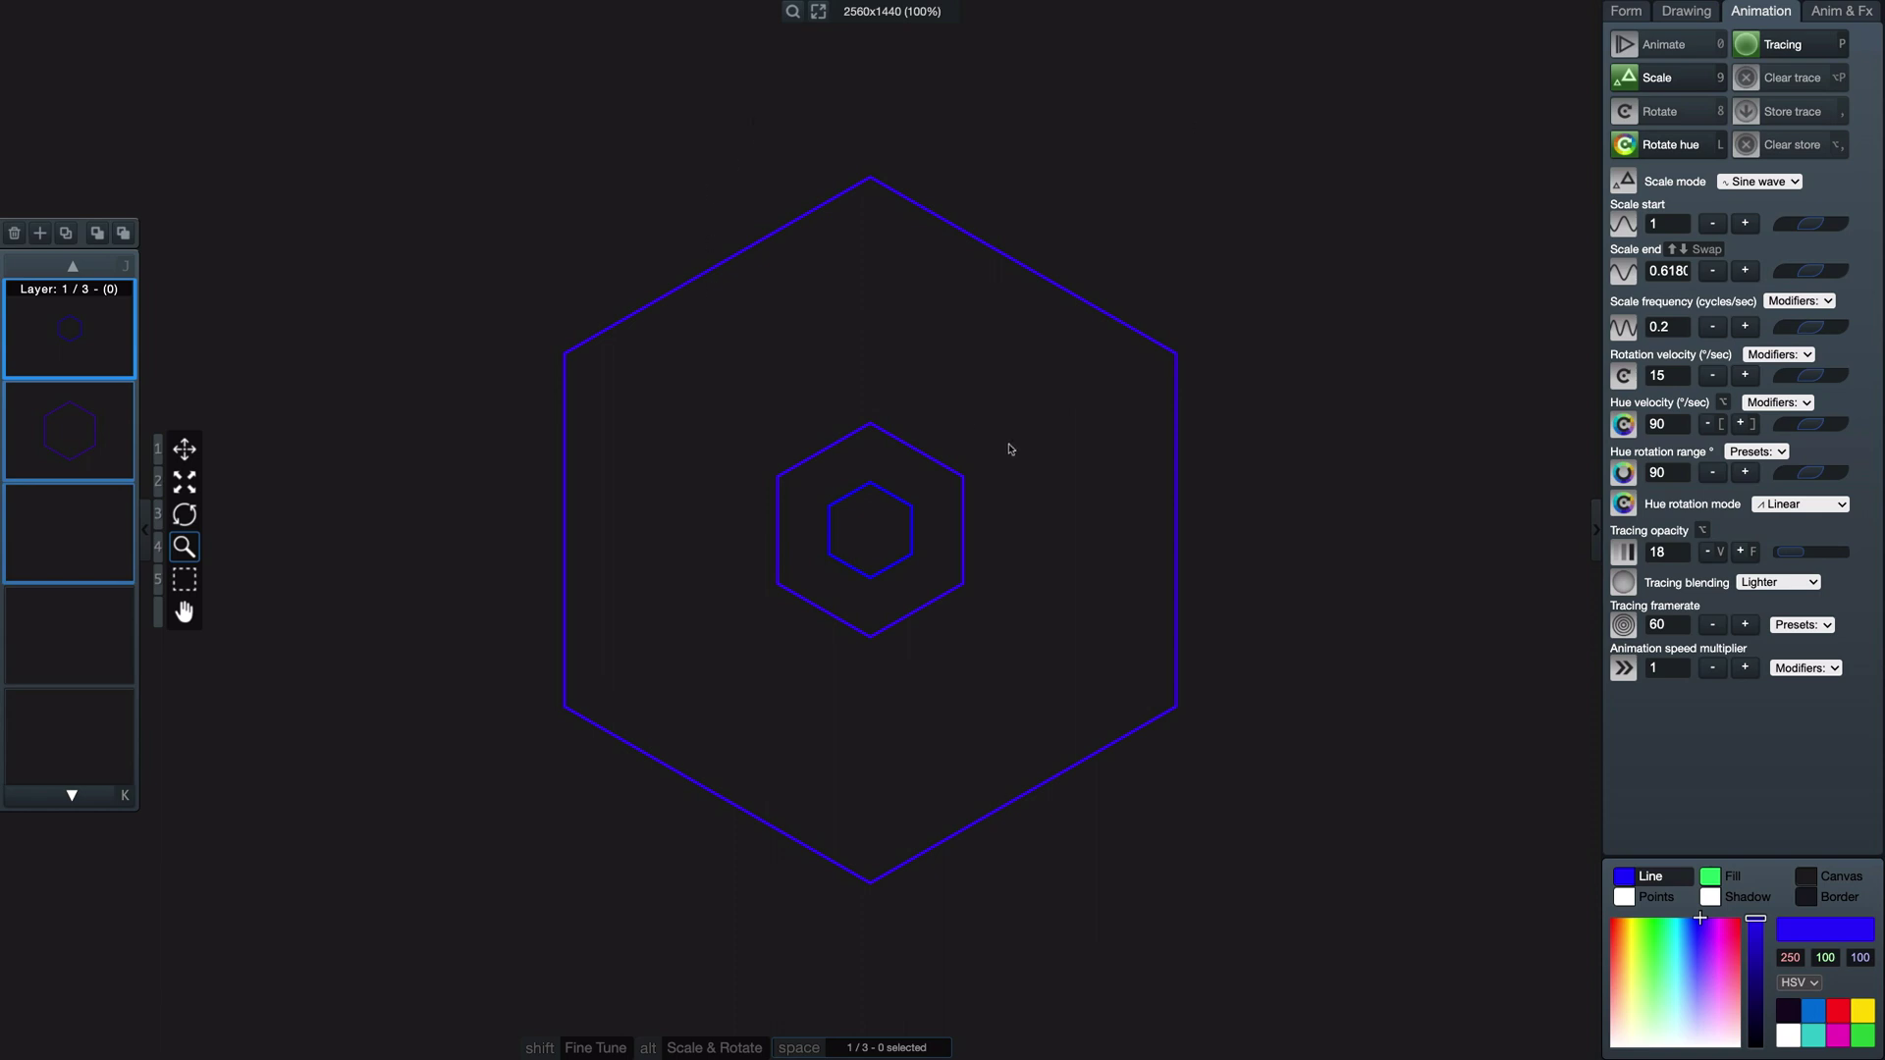
Step: Restore recursion on all hexagon layers and step the line hue to 145 (green)
key(x)
key(space)
scroll(982, 442, up, 2)
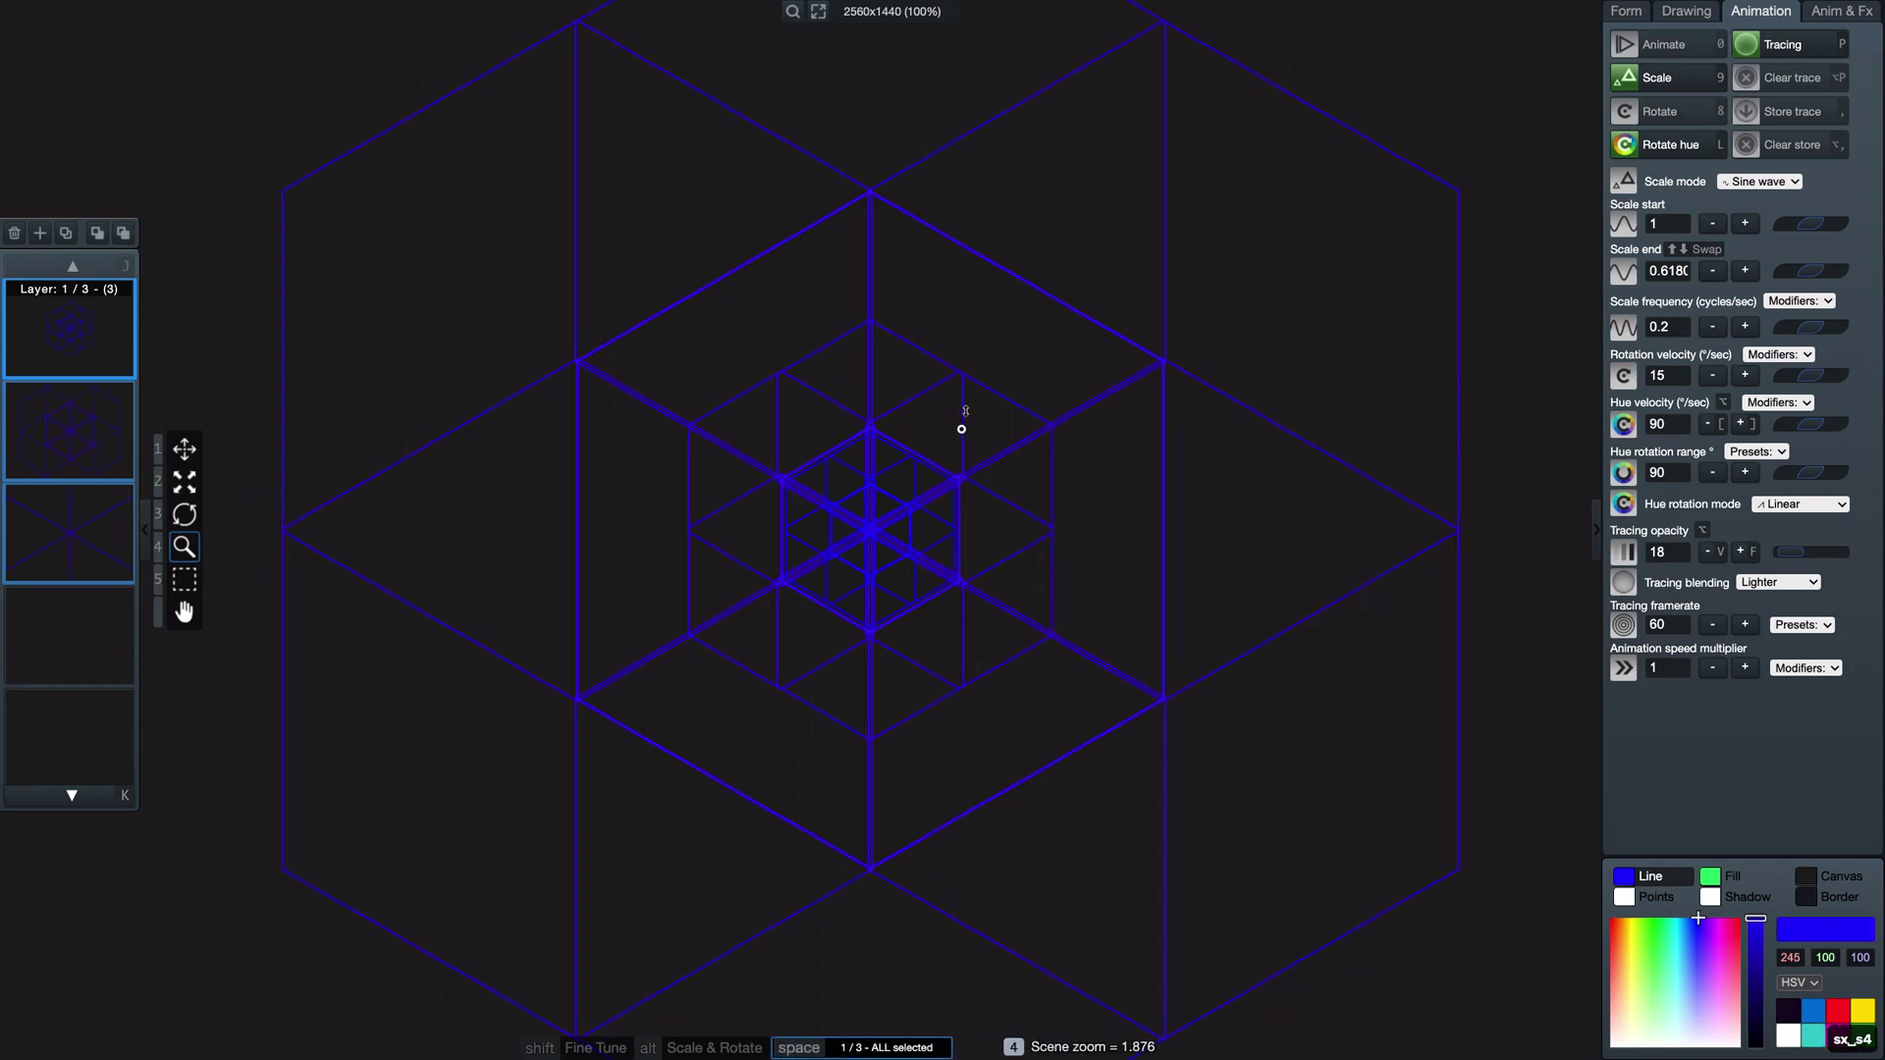
key(bracketright)
key(bracketright)
key(bracketright)
key(bracketright)
key(bracketright)
key(bracketright)
key(bracketright)
key(bracketright)
key(bracketright)
key(bracketright)
key(bracketright)
key(bracketright)
key(bracketright)
key(bracketright)
key(bracketright)
key(bracketright)
key(bracketright)
key(bracketright)
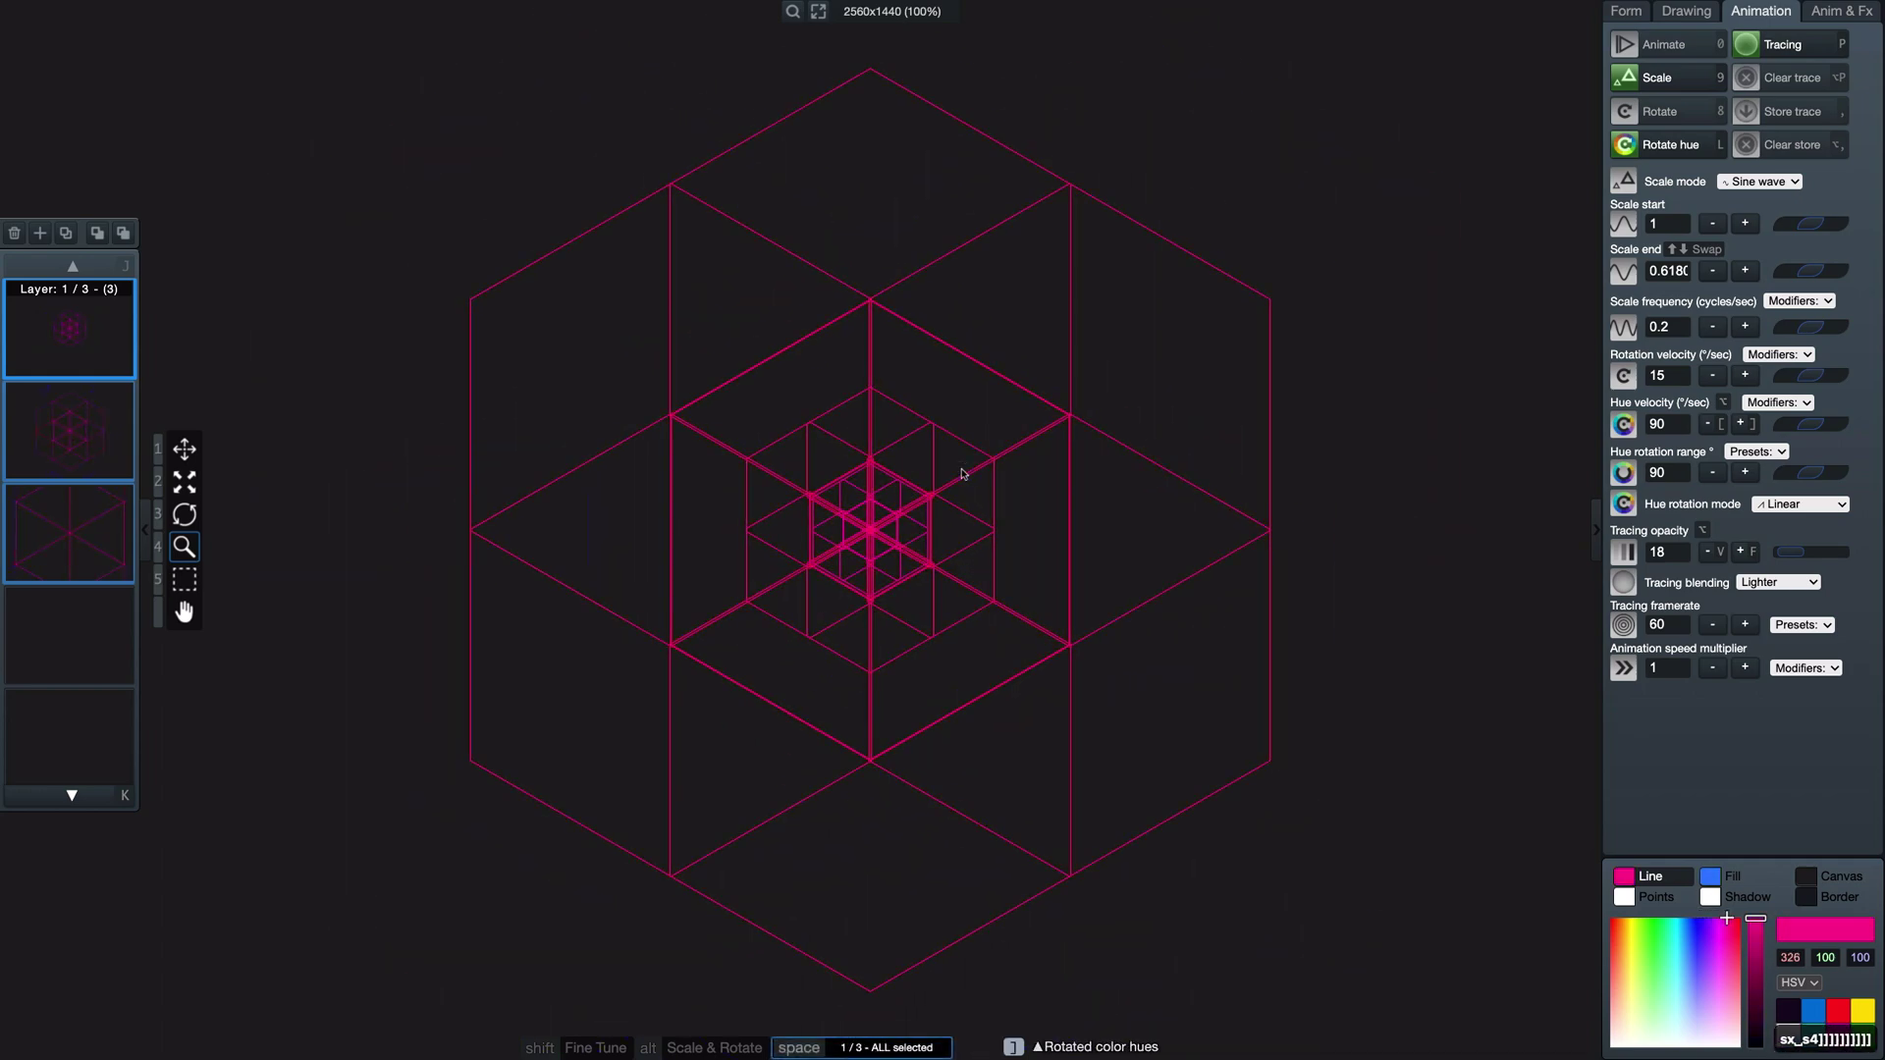
key(bracketright)
key(bracketright)
key(bracketright)
key(bracketright)
key(bracketright)
key(bracketright)
key(bracketright)
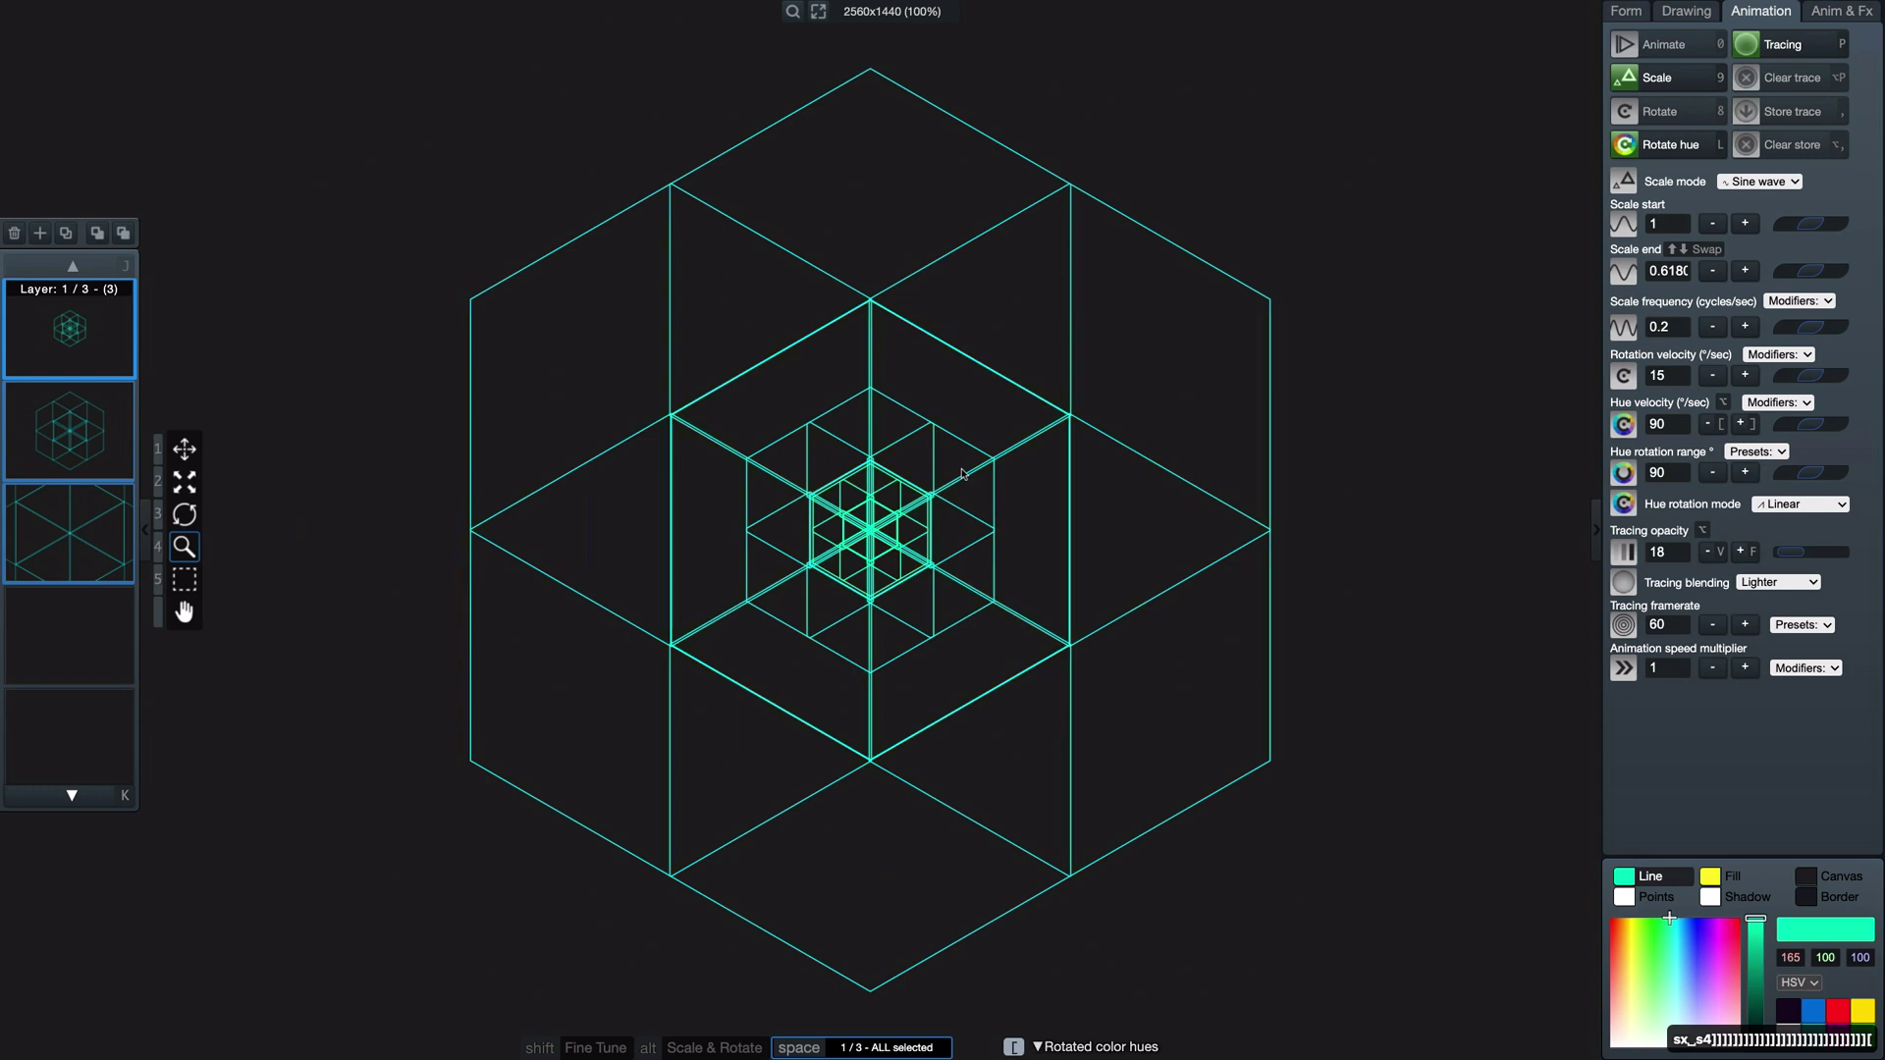
key(bracketleft)
key(bracketleft)
key(bracketleft)
key(bracketleft)
key(bracketright)
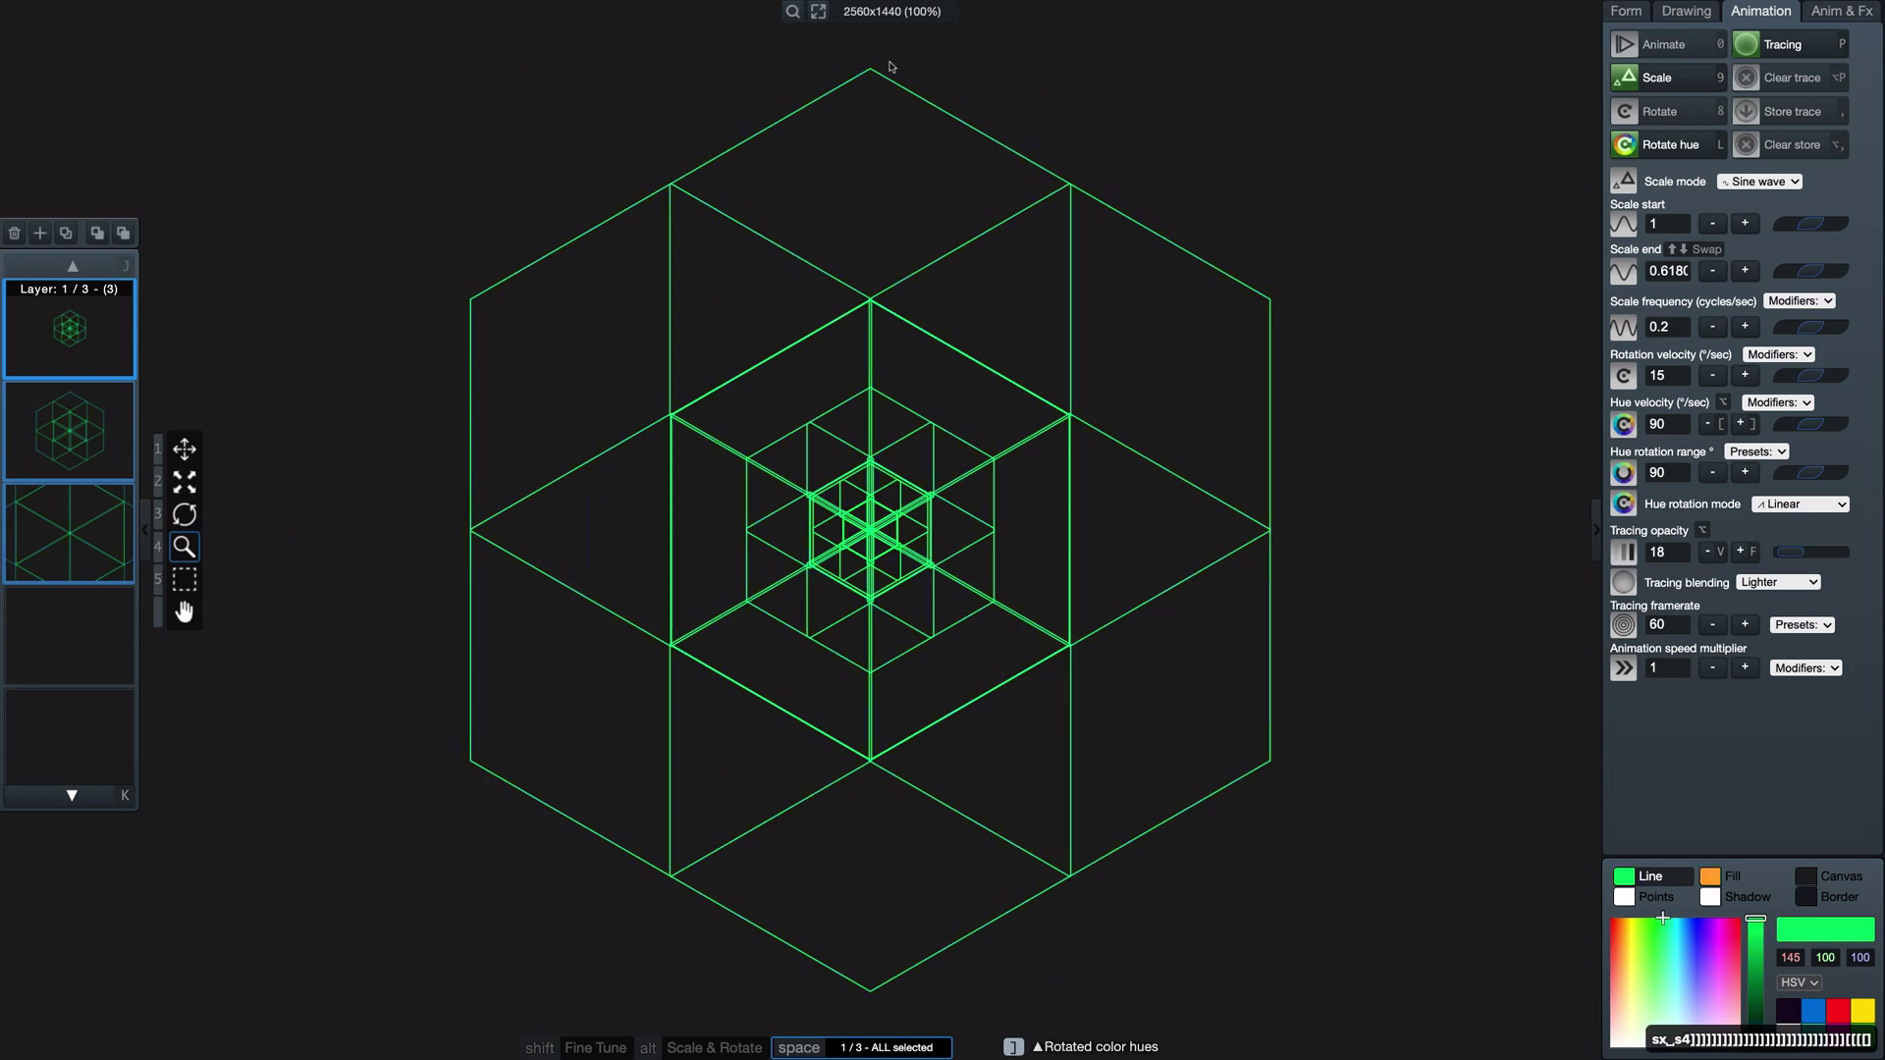
Step: Resize the canvas to 1440x1440 with the 1:1 ratio preset
click(885, 12)
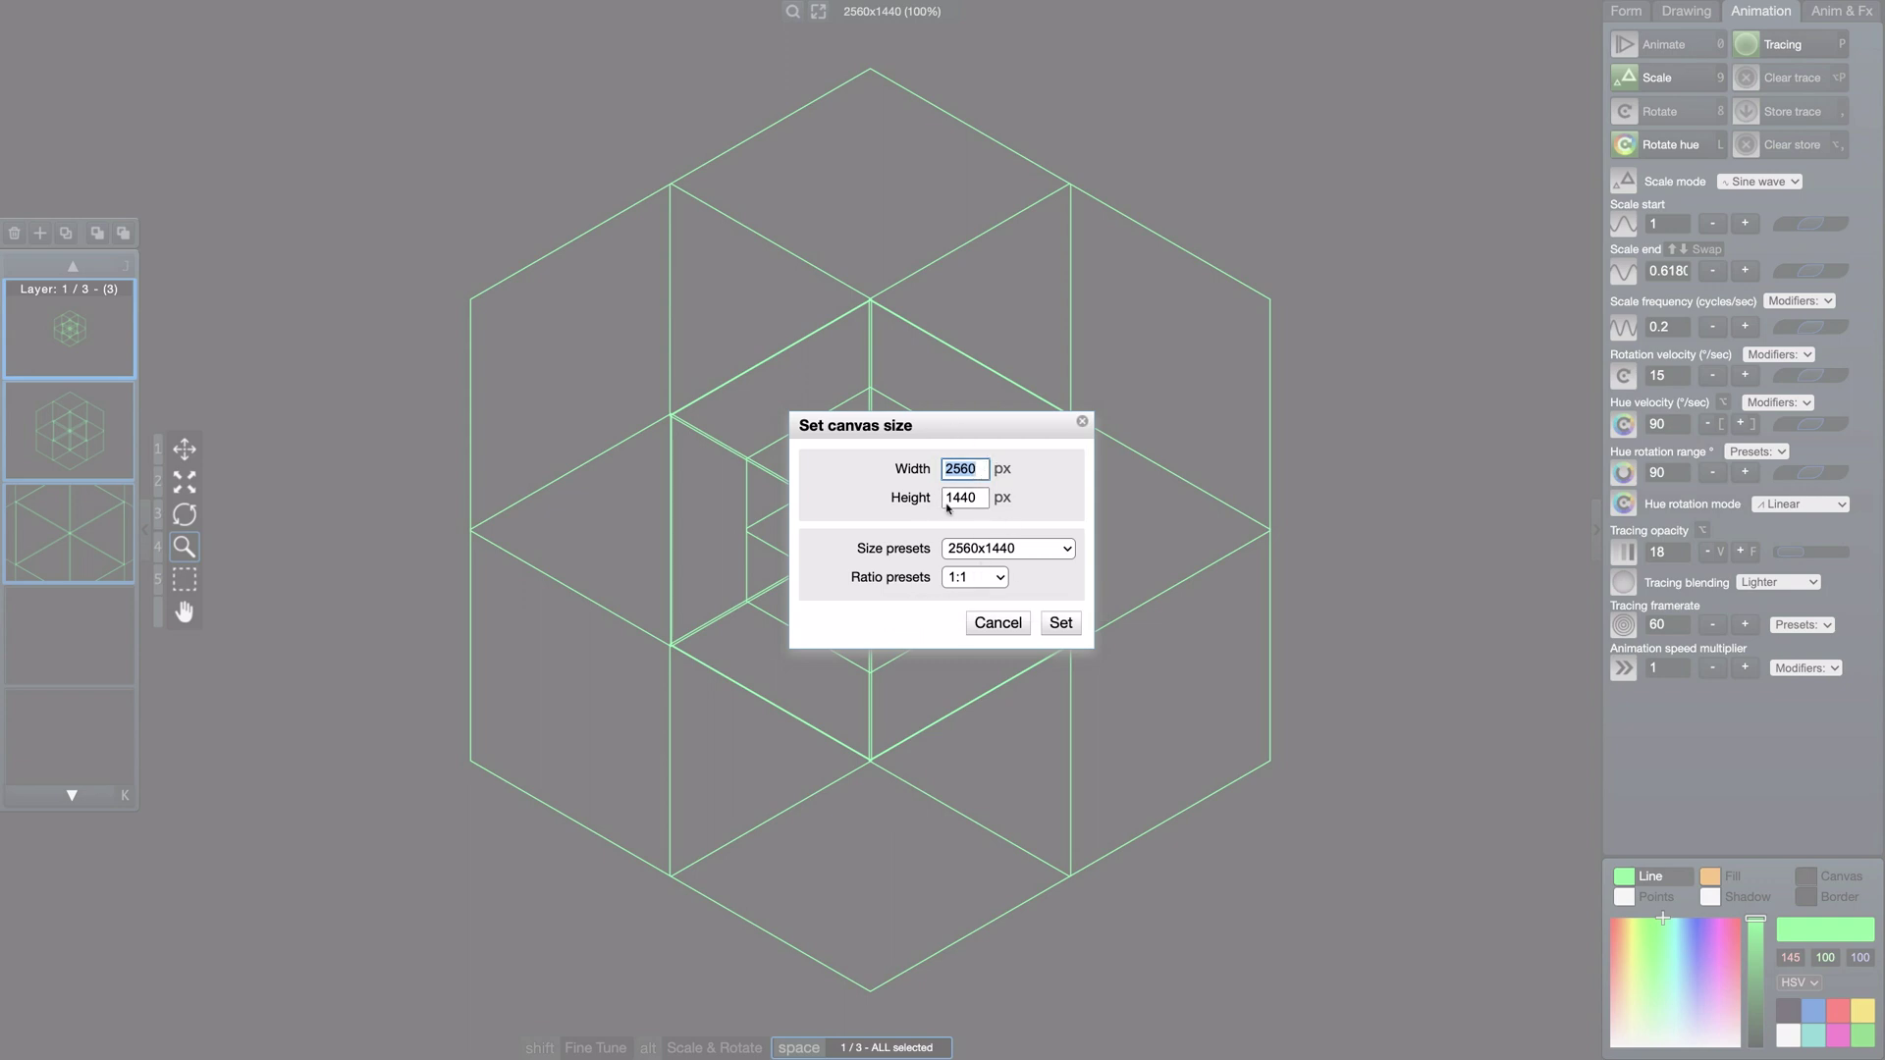
click(998, 579)
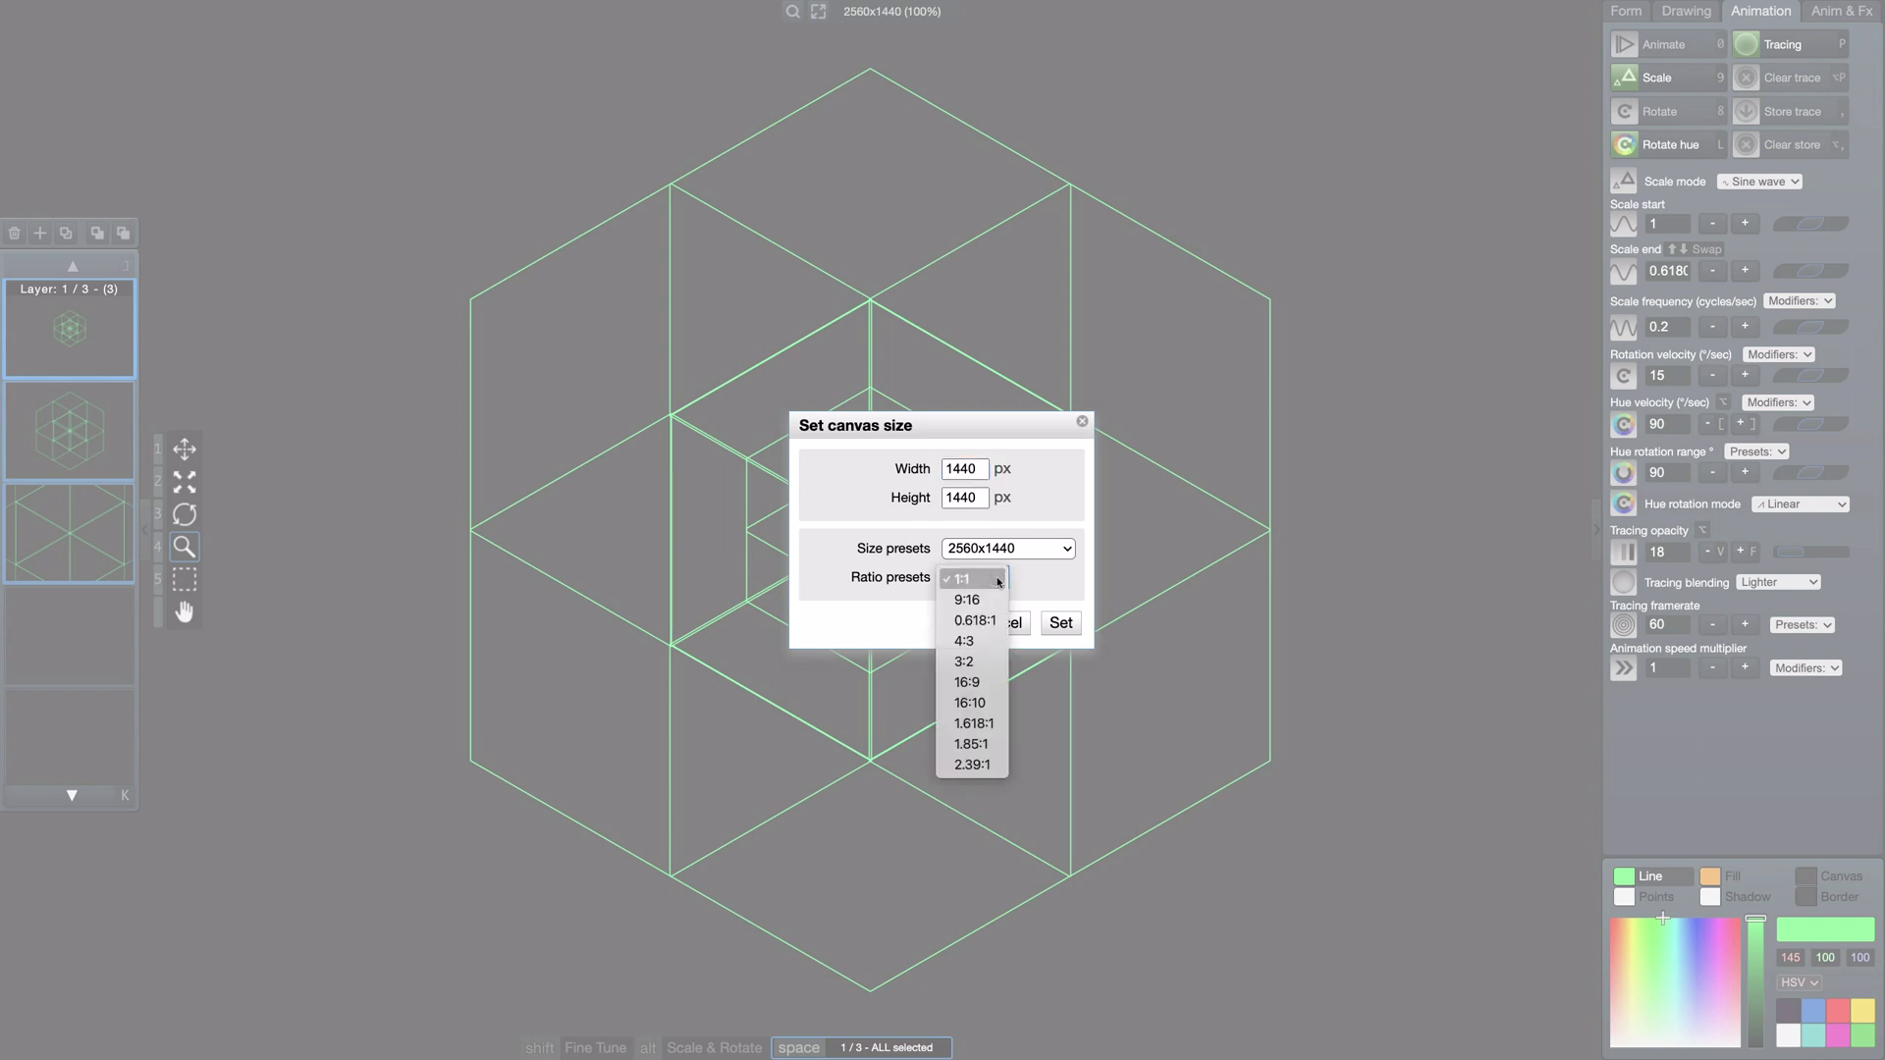
click(999, 579)
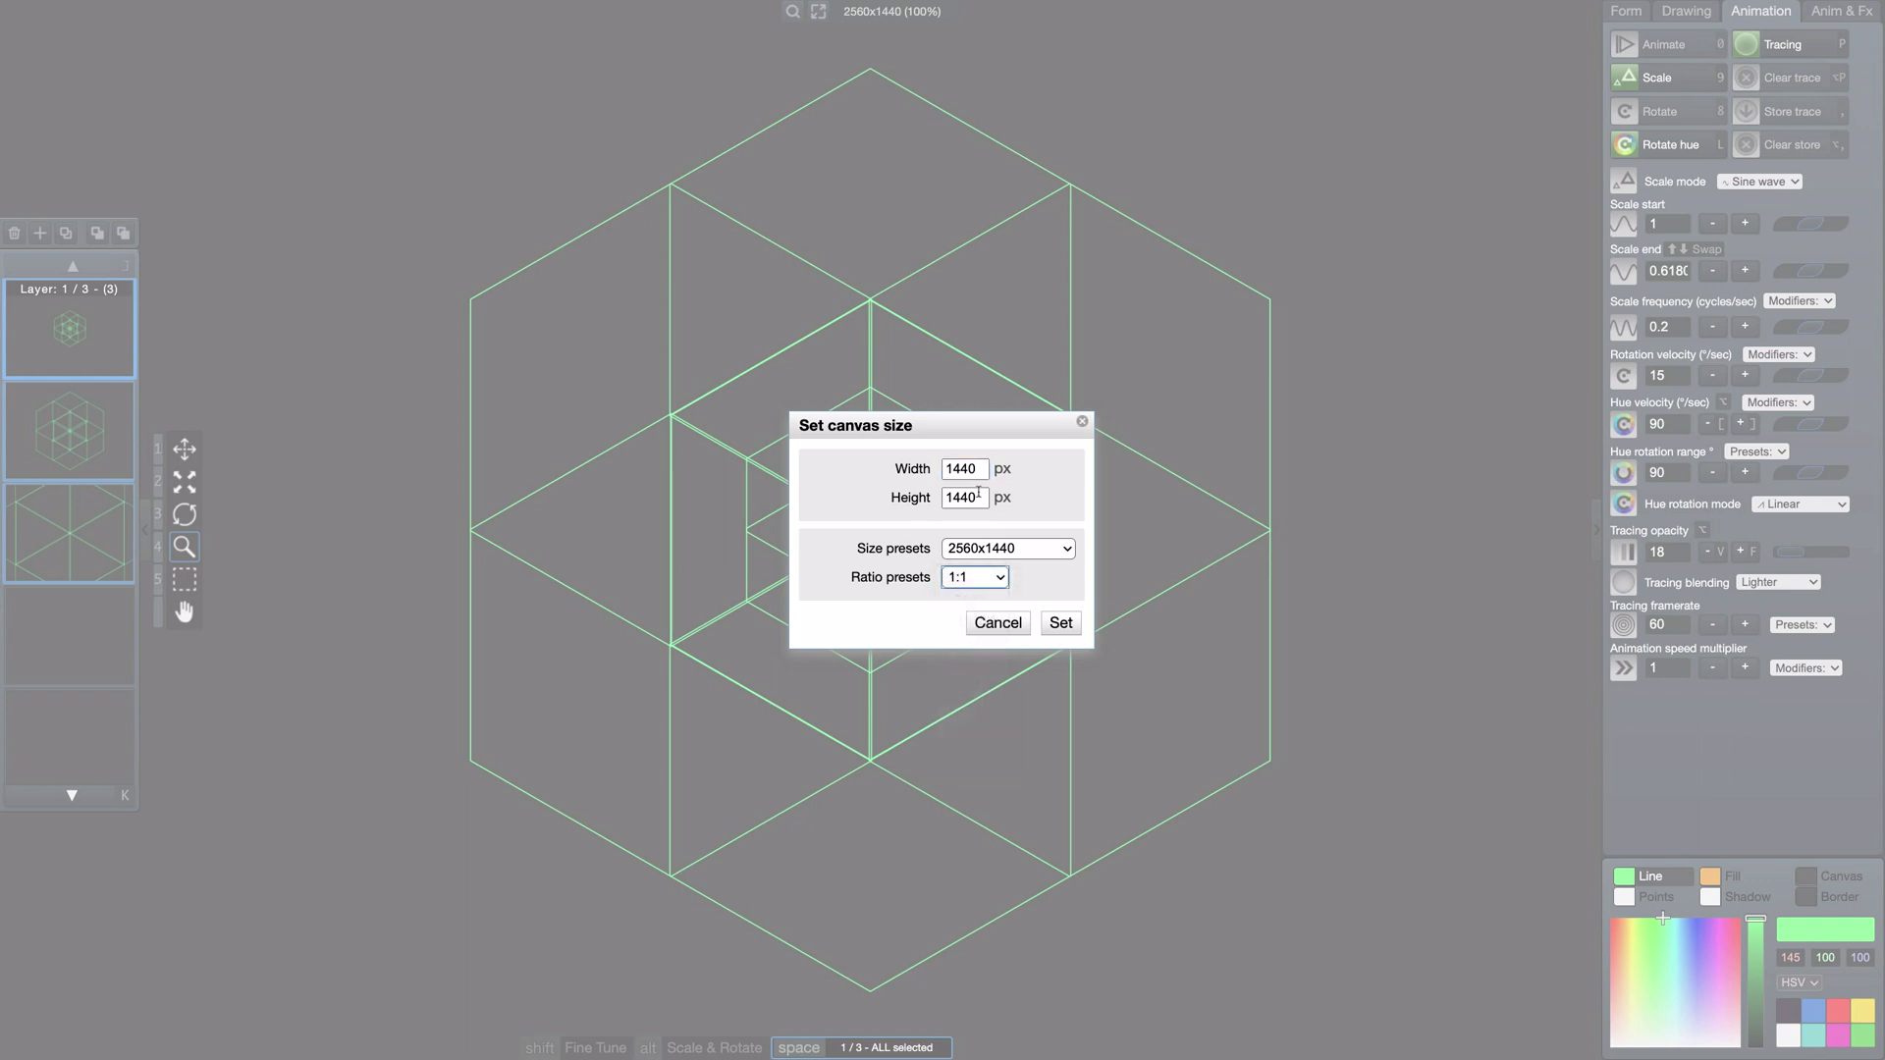
click(1060, 623)
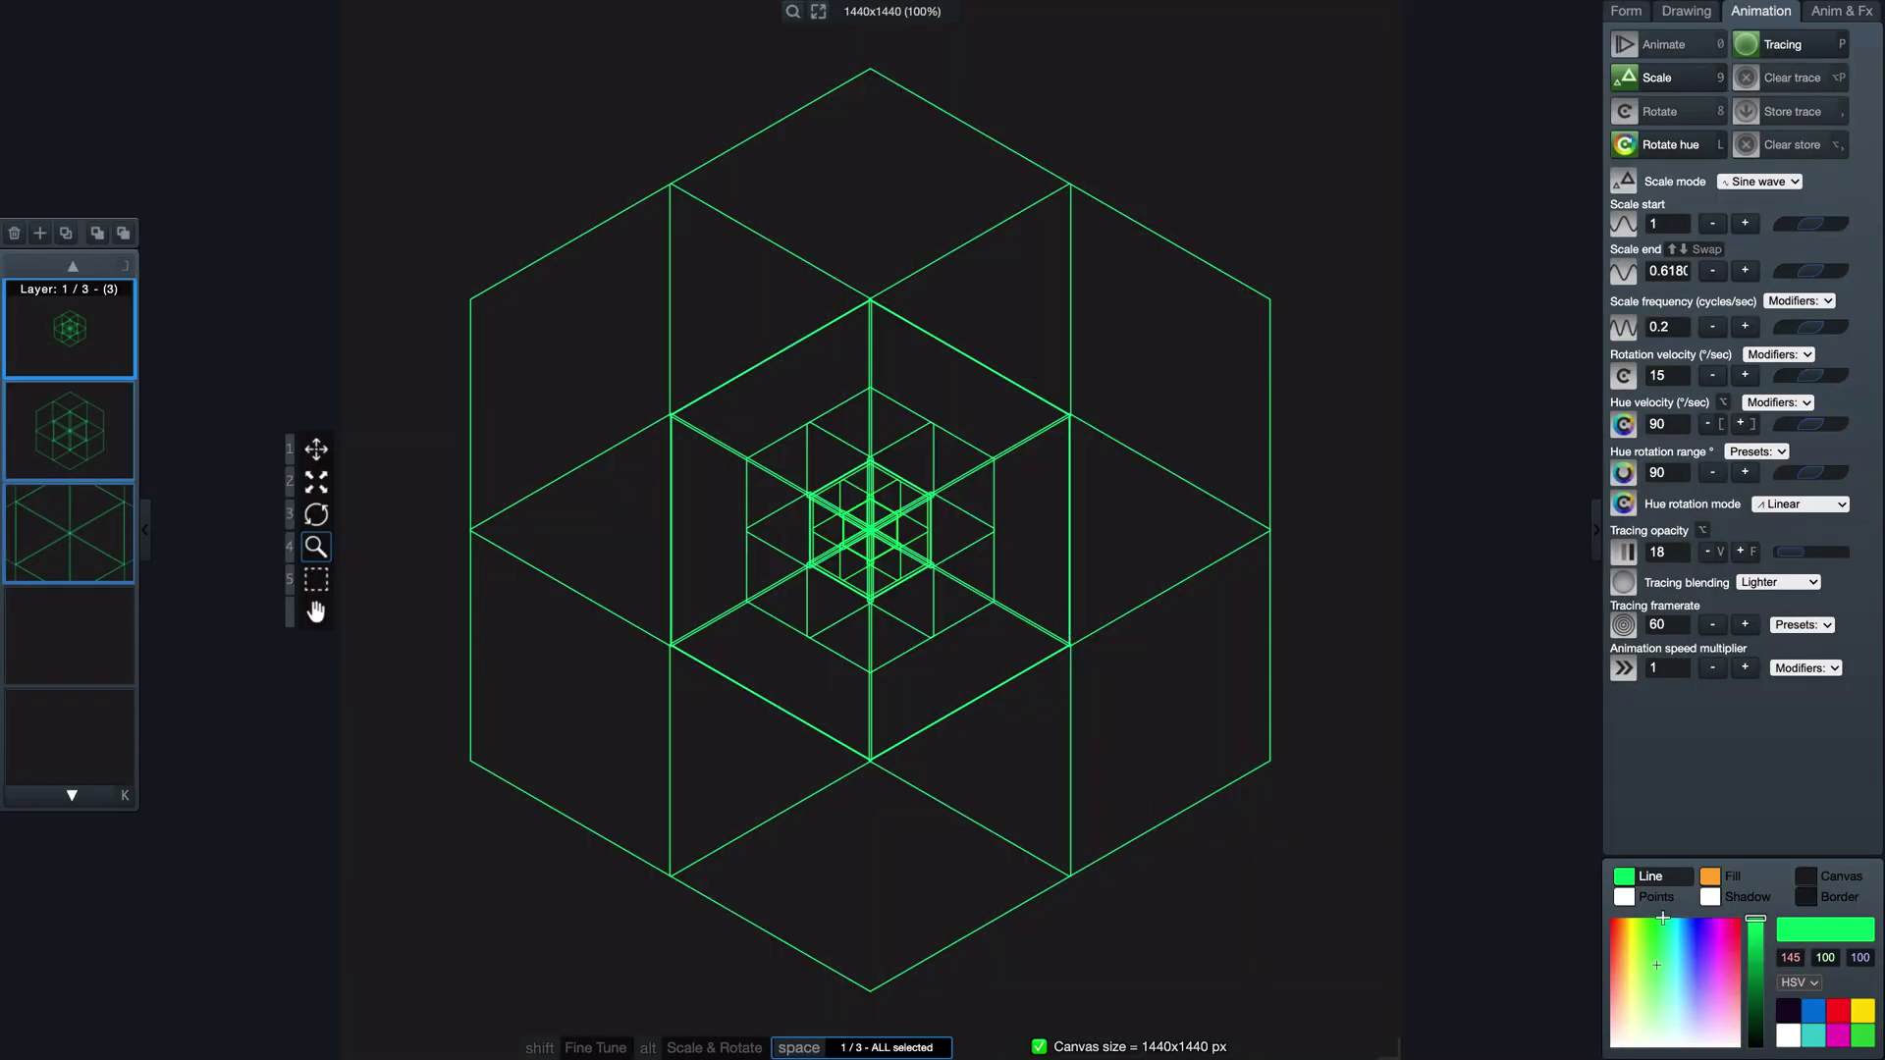
Step: Darken the canvas background to grey and resize the canvas to 2560x1440 (16:9)
click(1832, 876)
drag(1756, 1043, 1756, 1018)
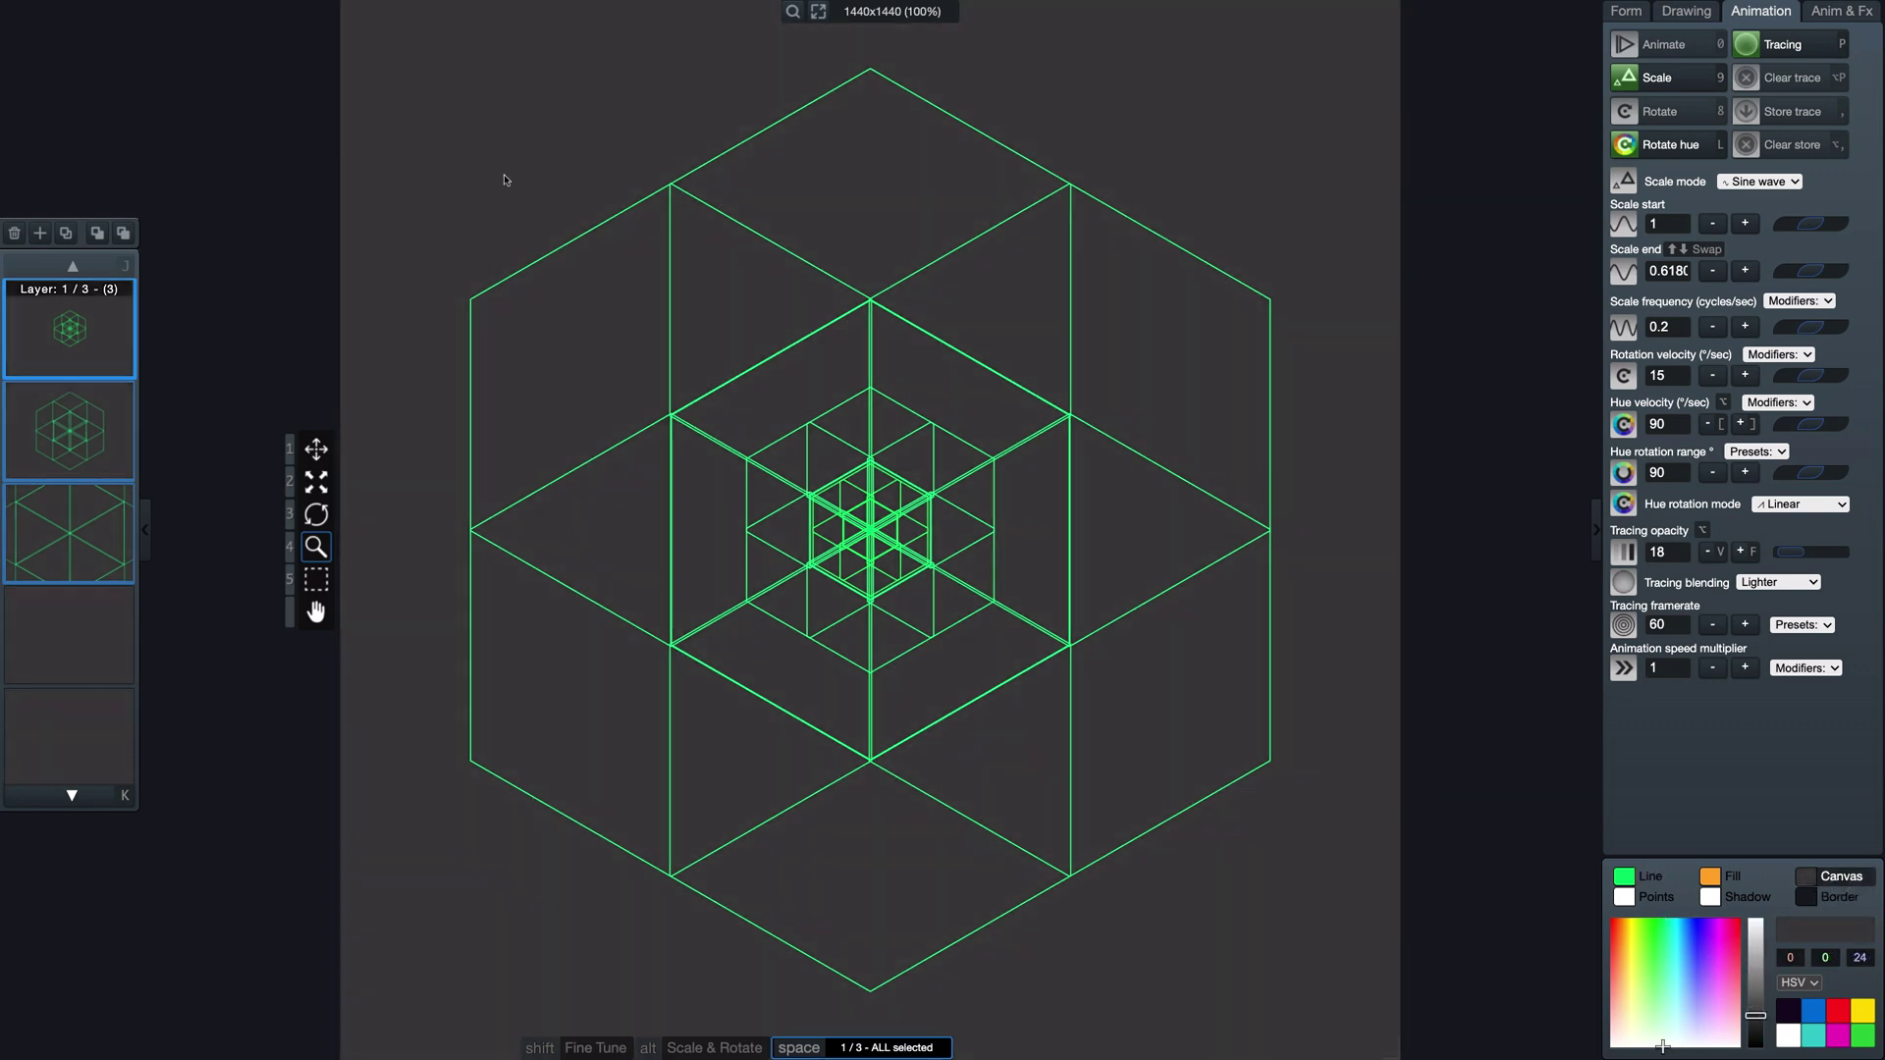
click(880, 12)
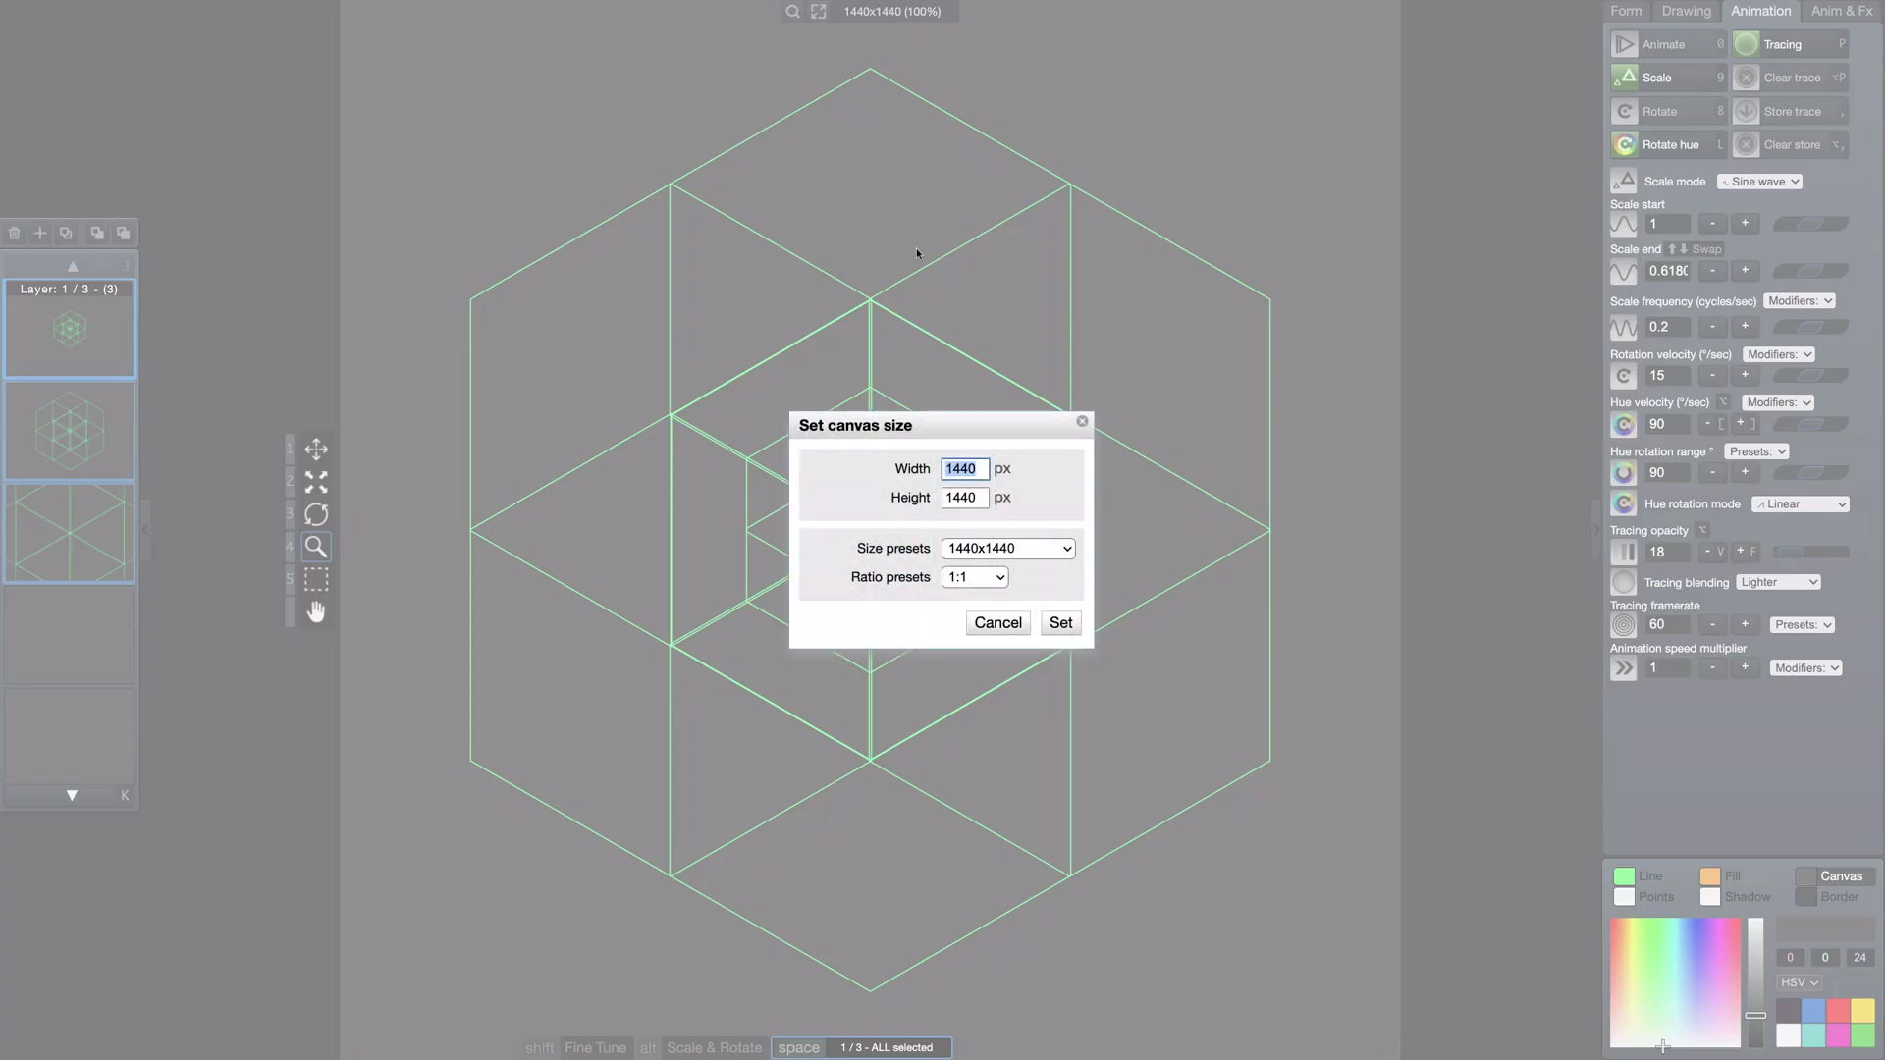
click(999, 578)
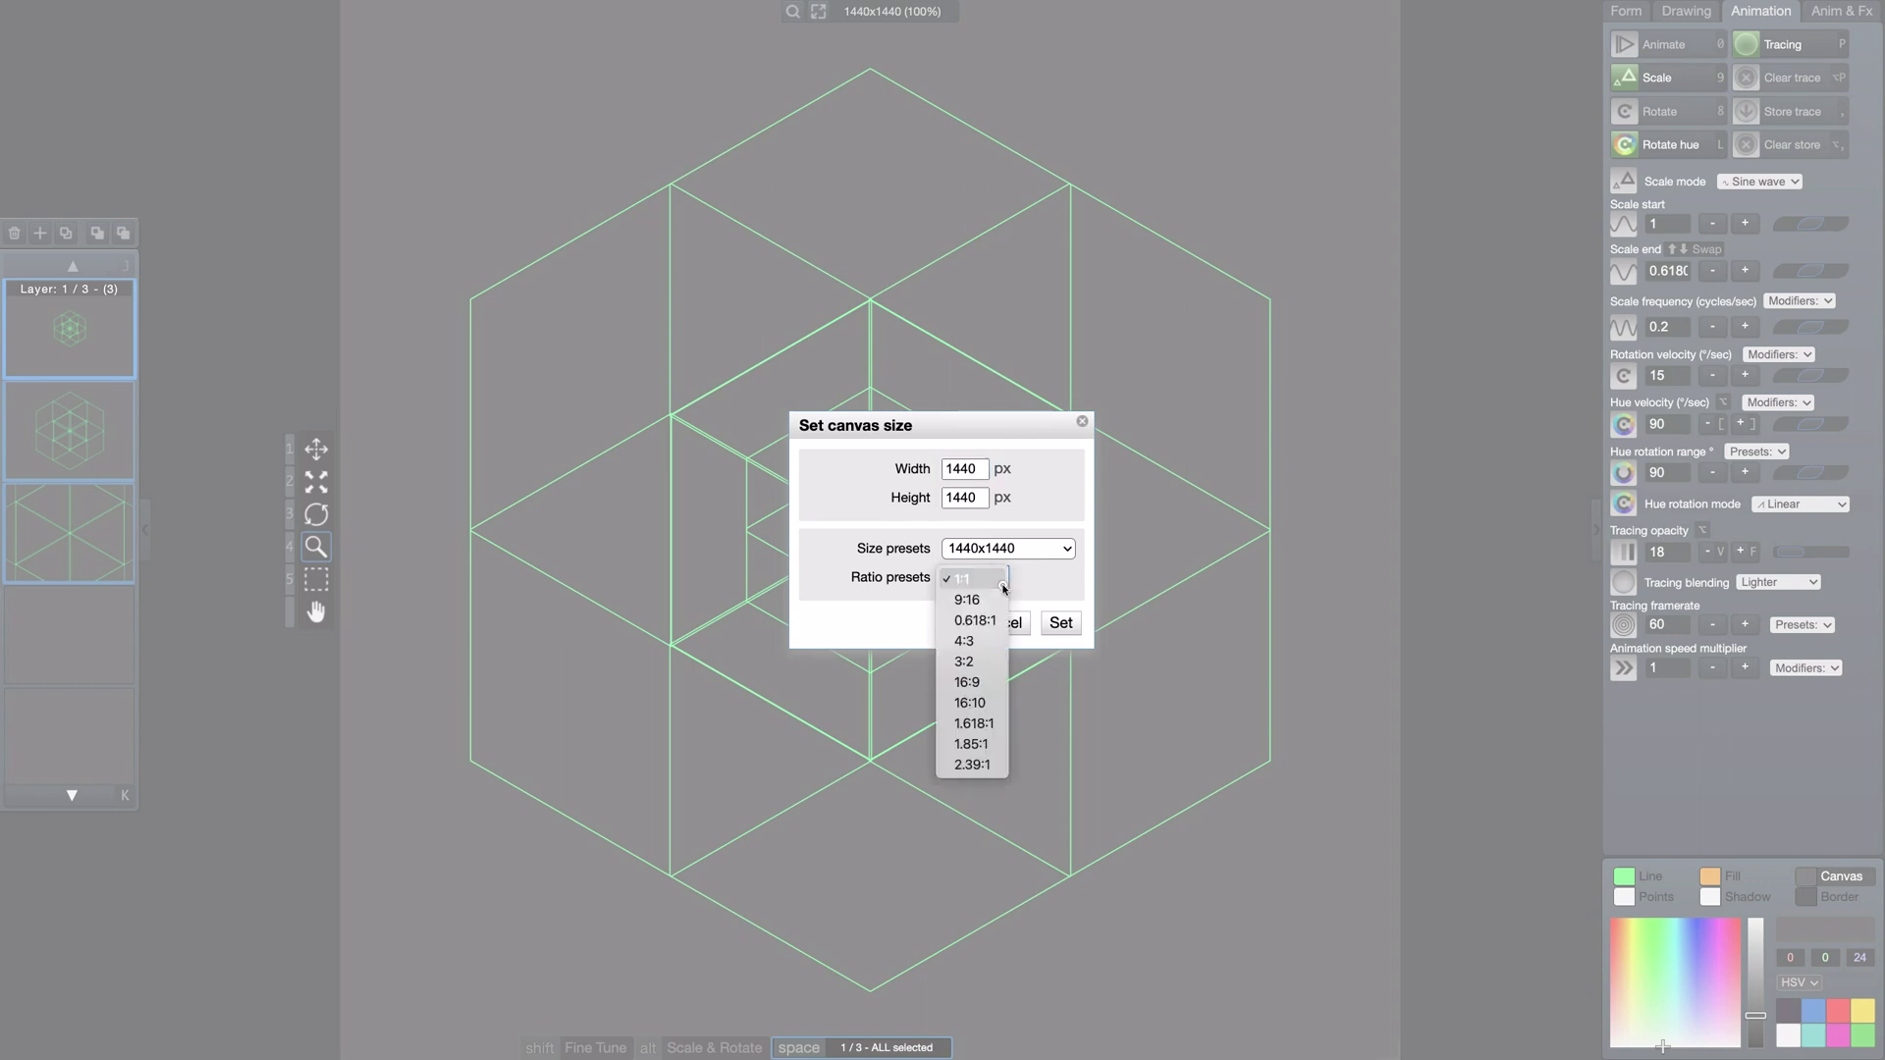
click(967, 682)
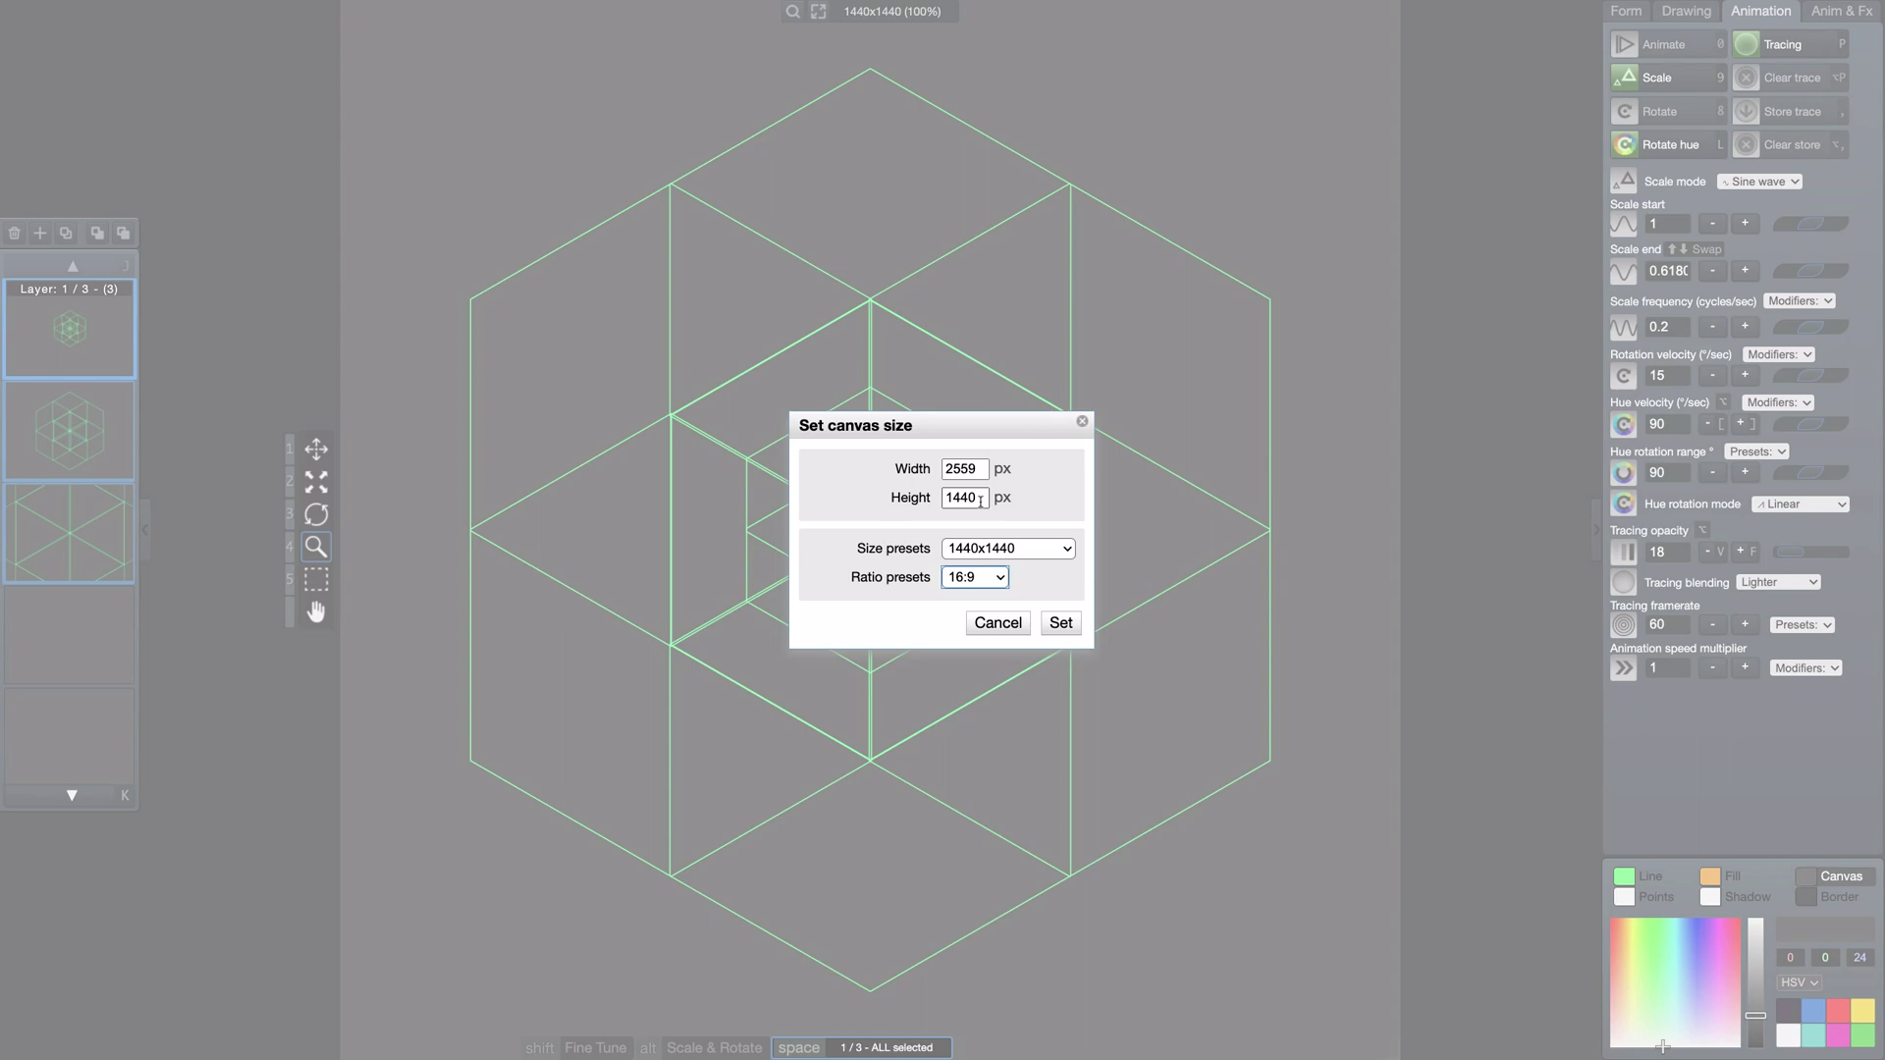
click(1059, 624)
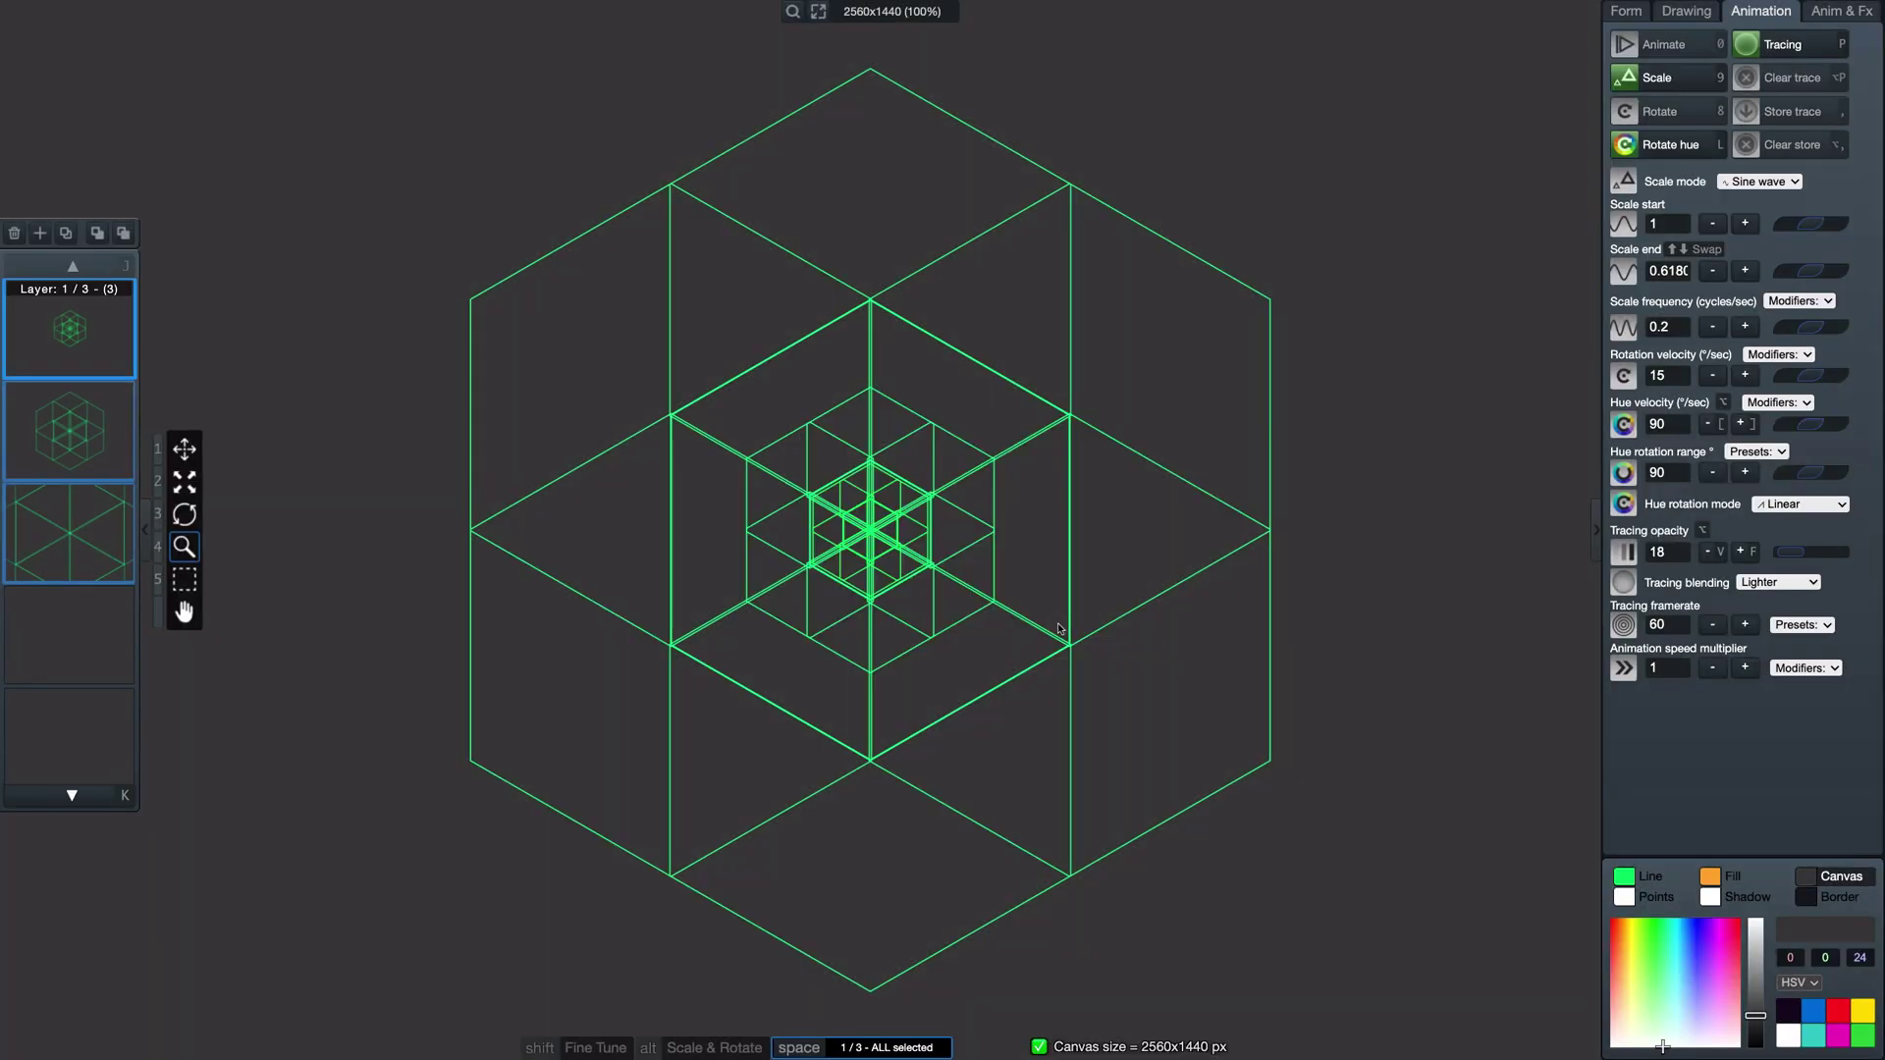
Step: Resize the canvas to an 810x1440 portrait with the 9:16 ratio preset
click(868, 14)
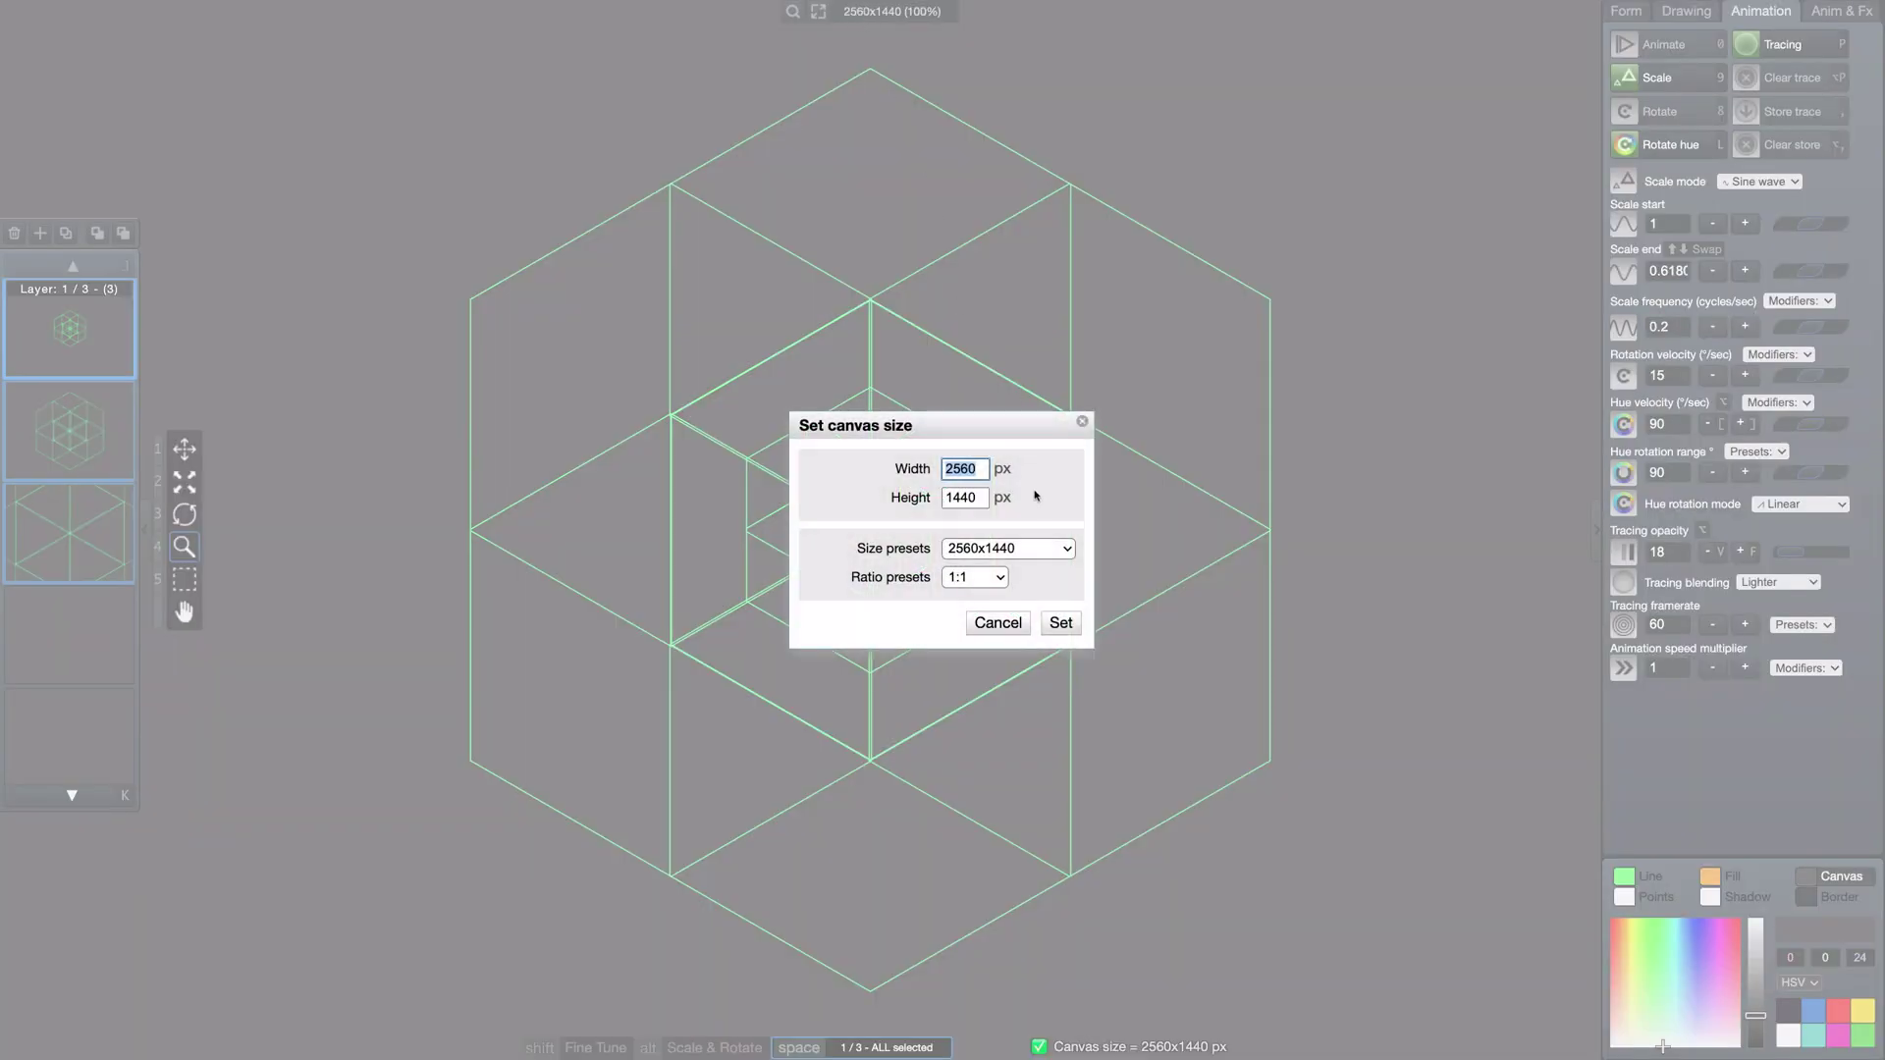
click(993, 577)
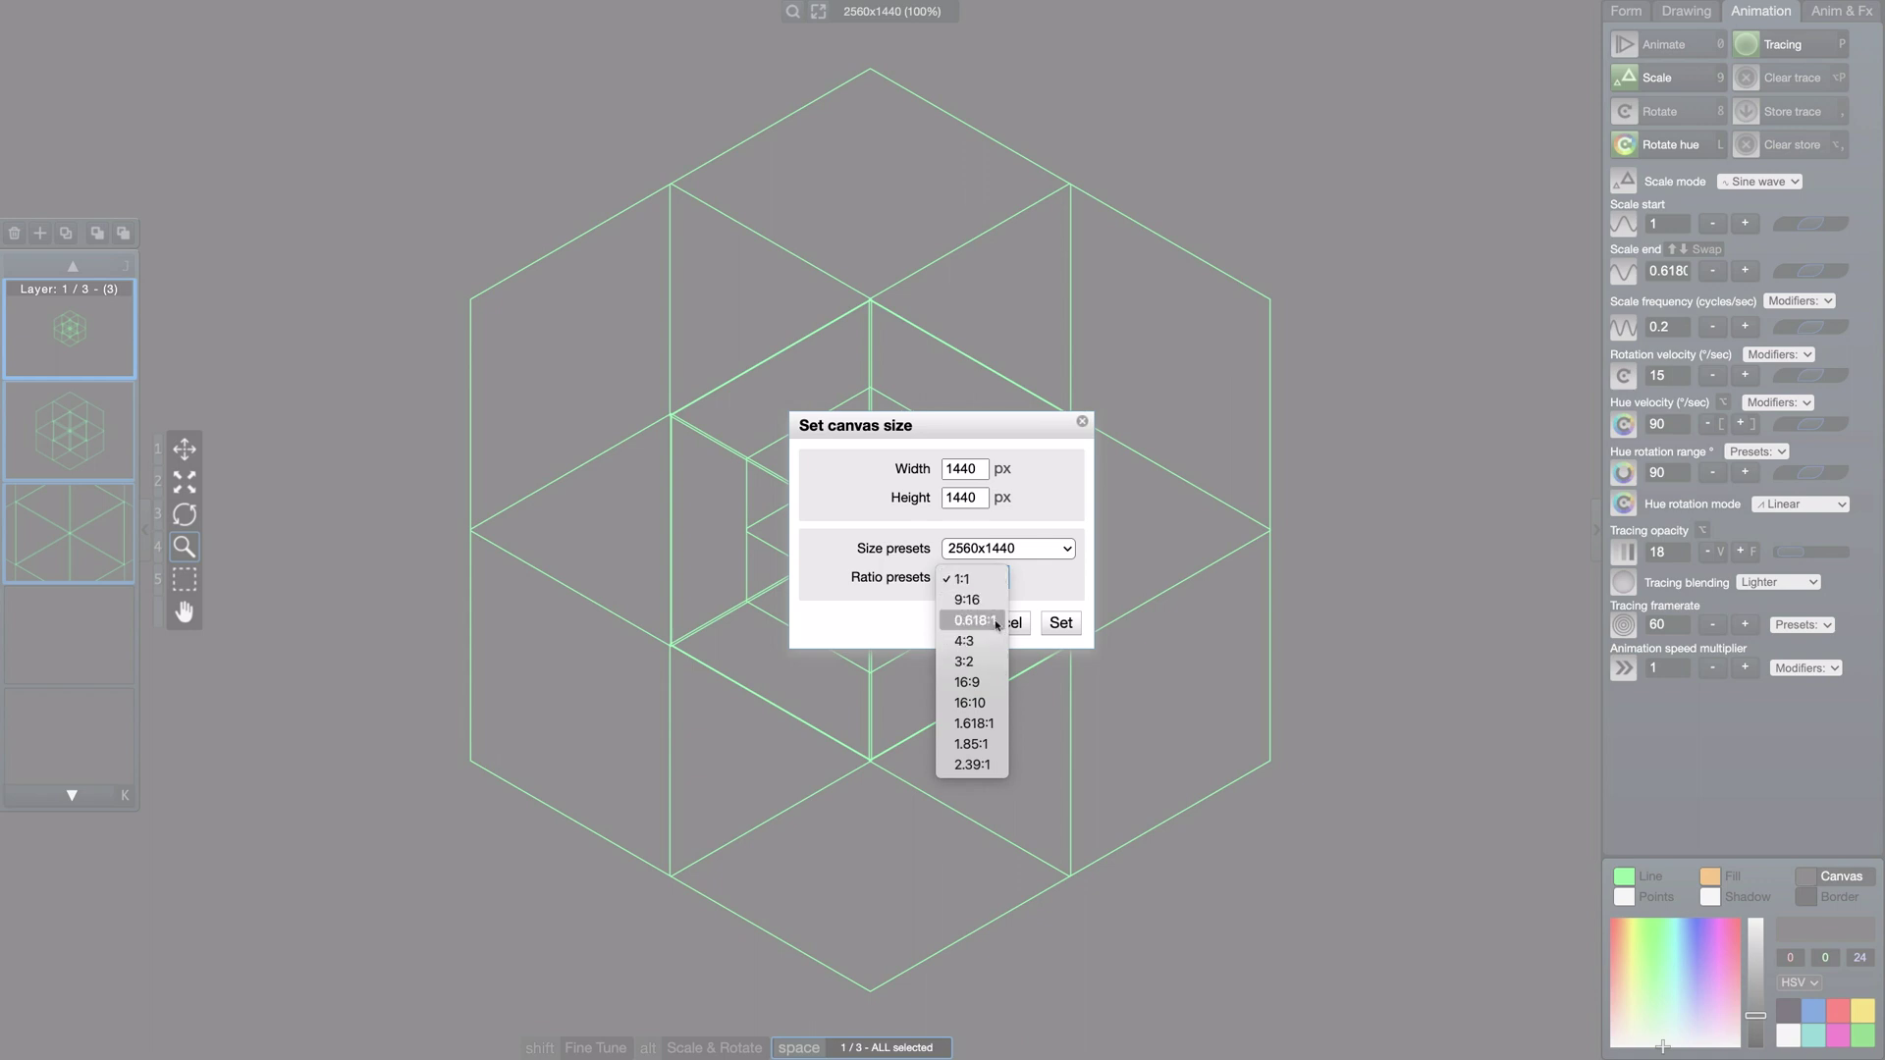
click(996, 620)
click(995, 577)
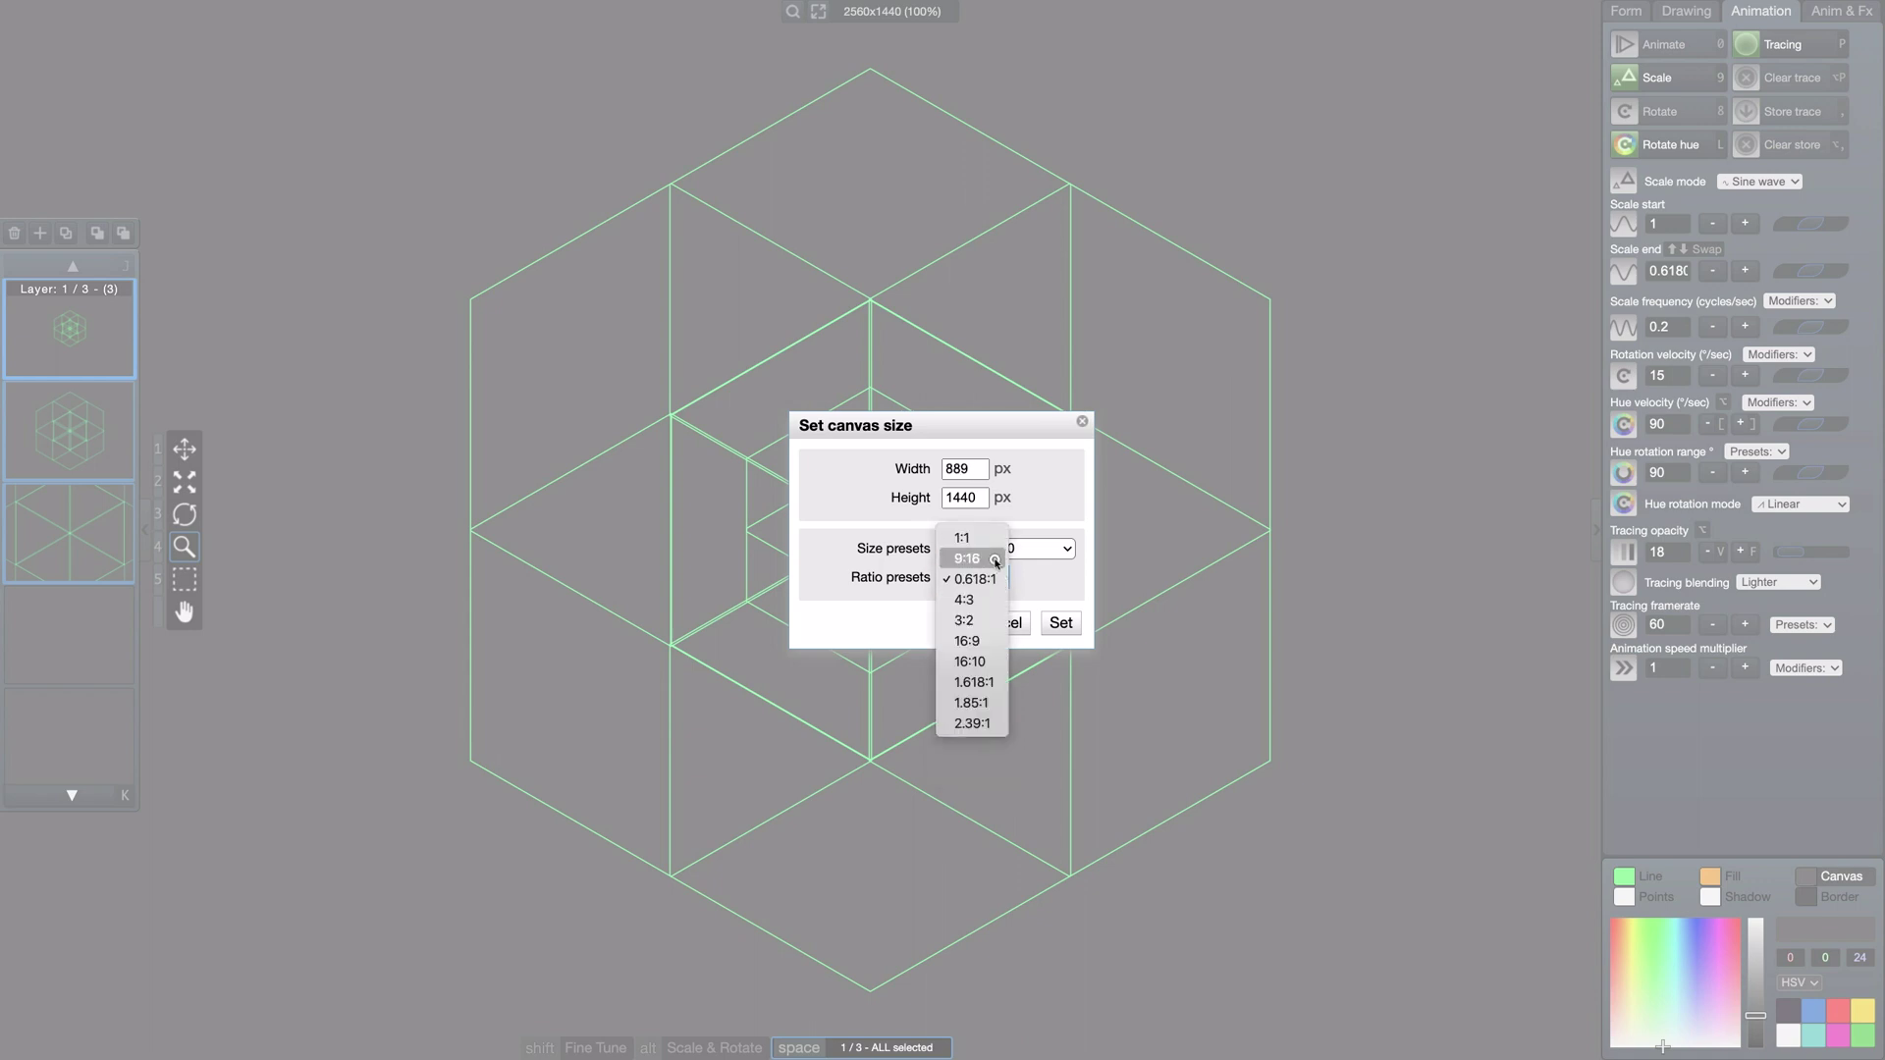
click(995, 560)
click(1060, 624)
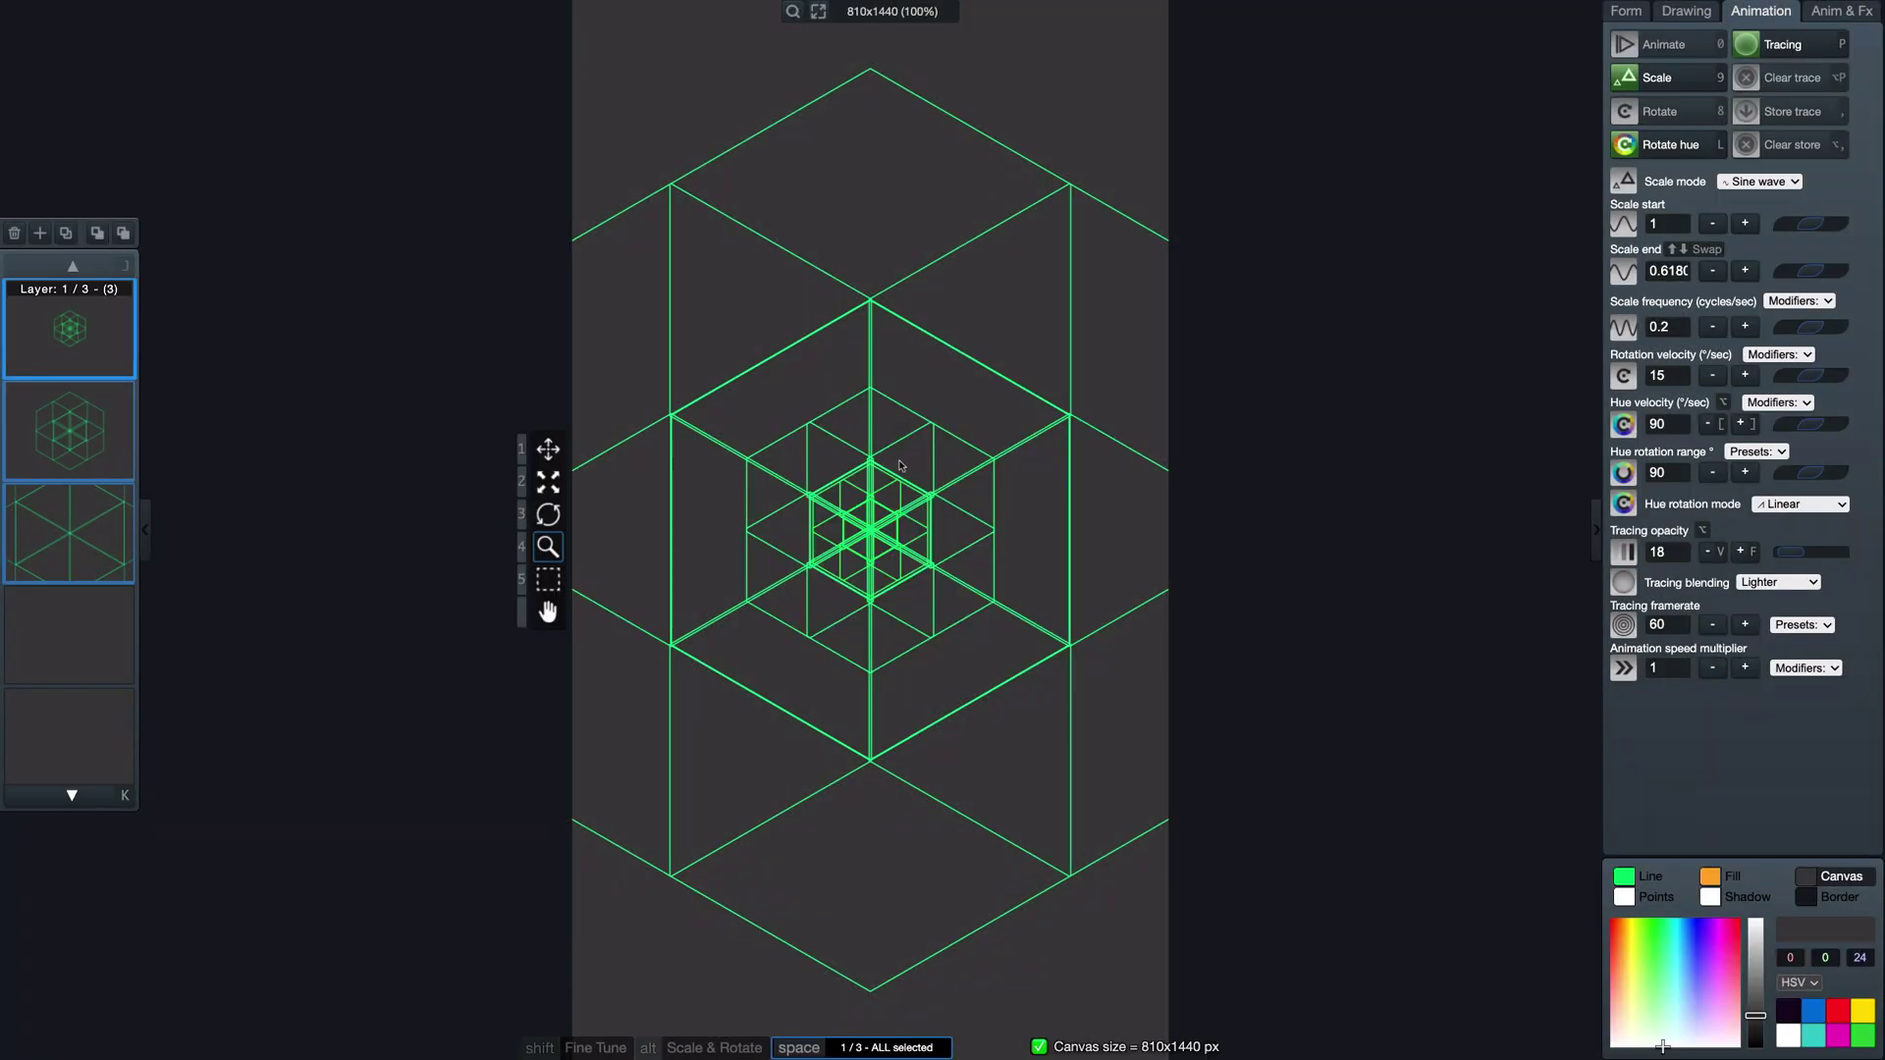
Step: Zoom the pattern out to fit the portrait canvas and add a recursion level
drag(891, 415, 858, 492)
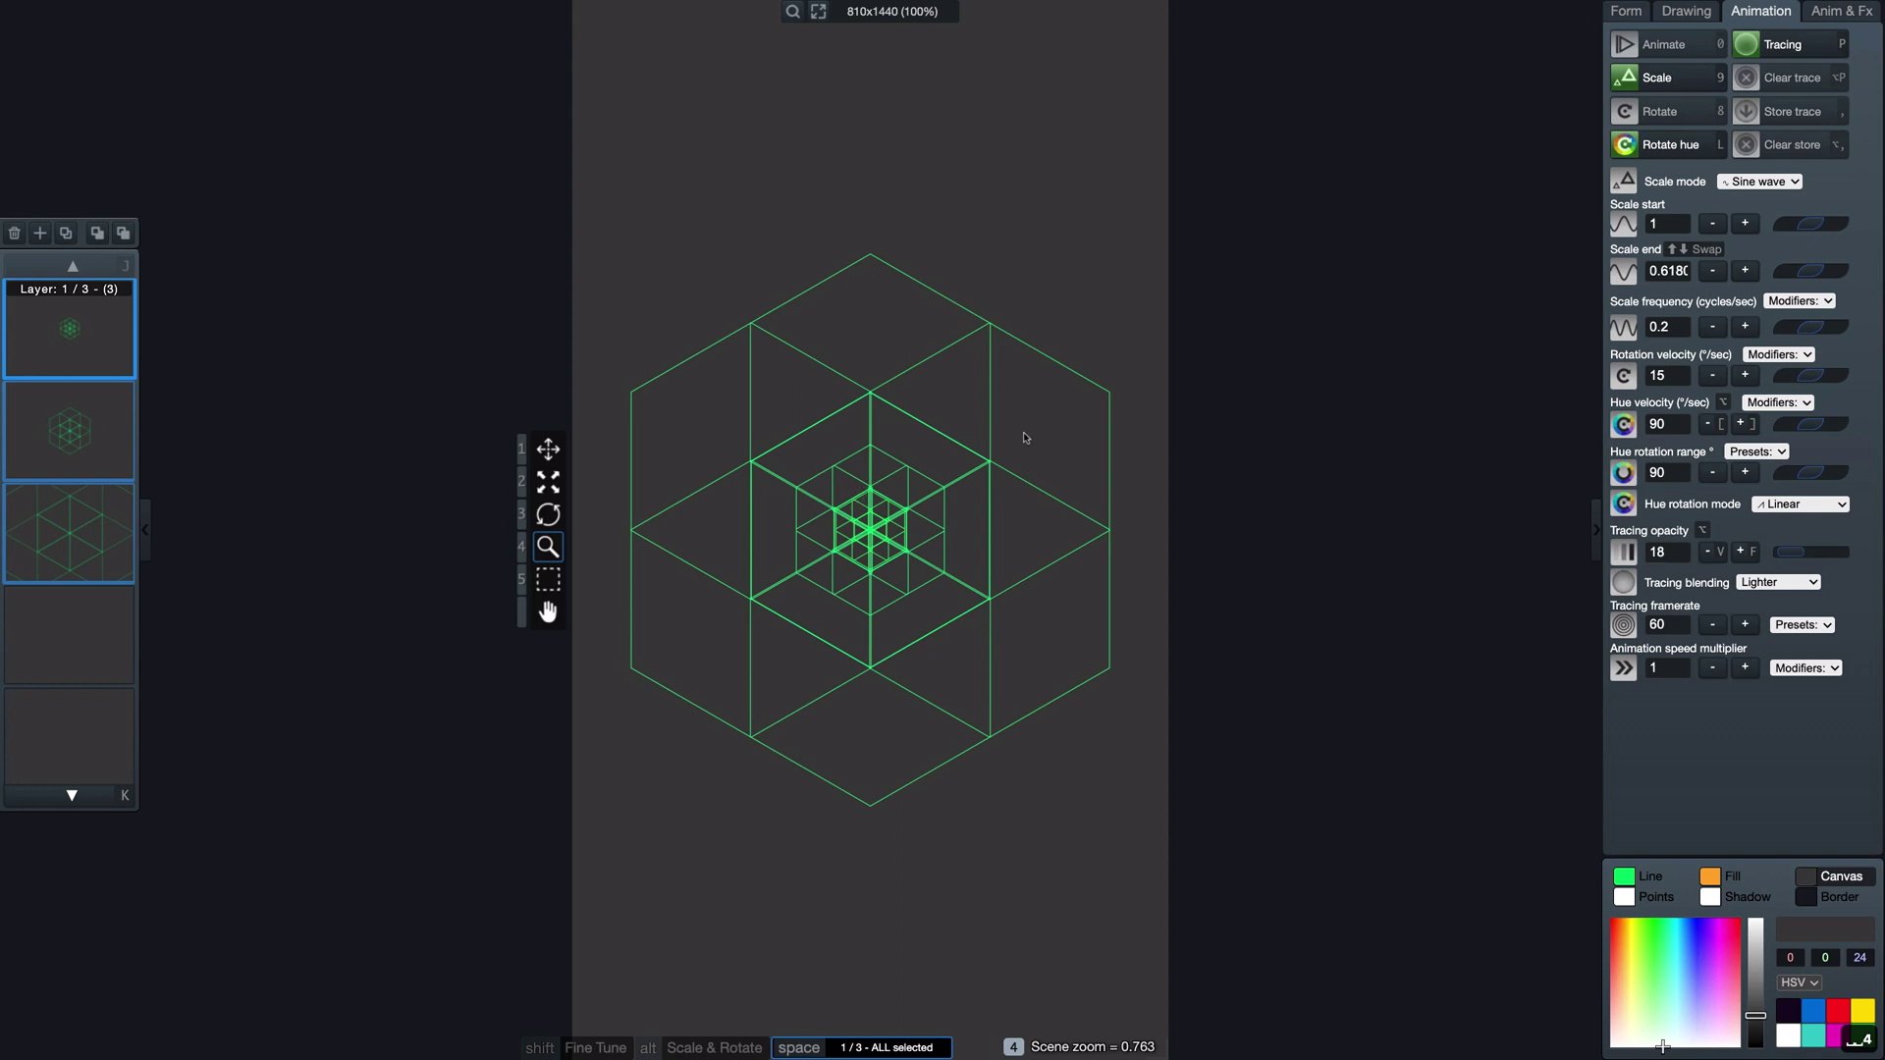
key(s)
drag(915, 341, 923, 406)
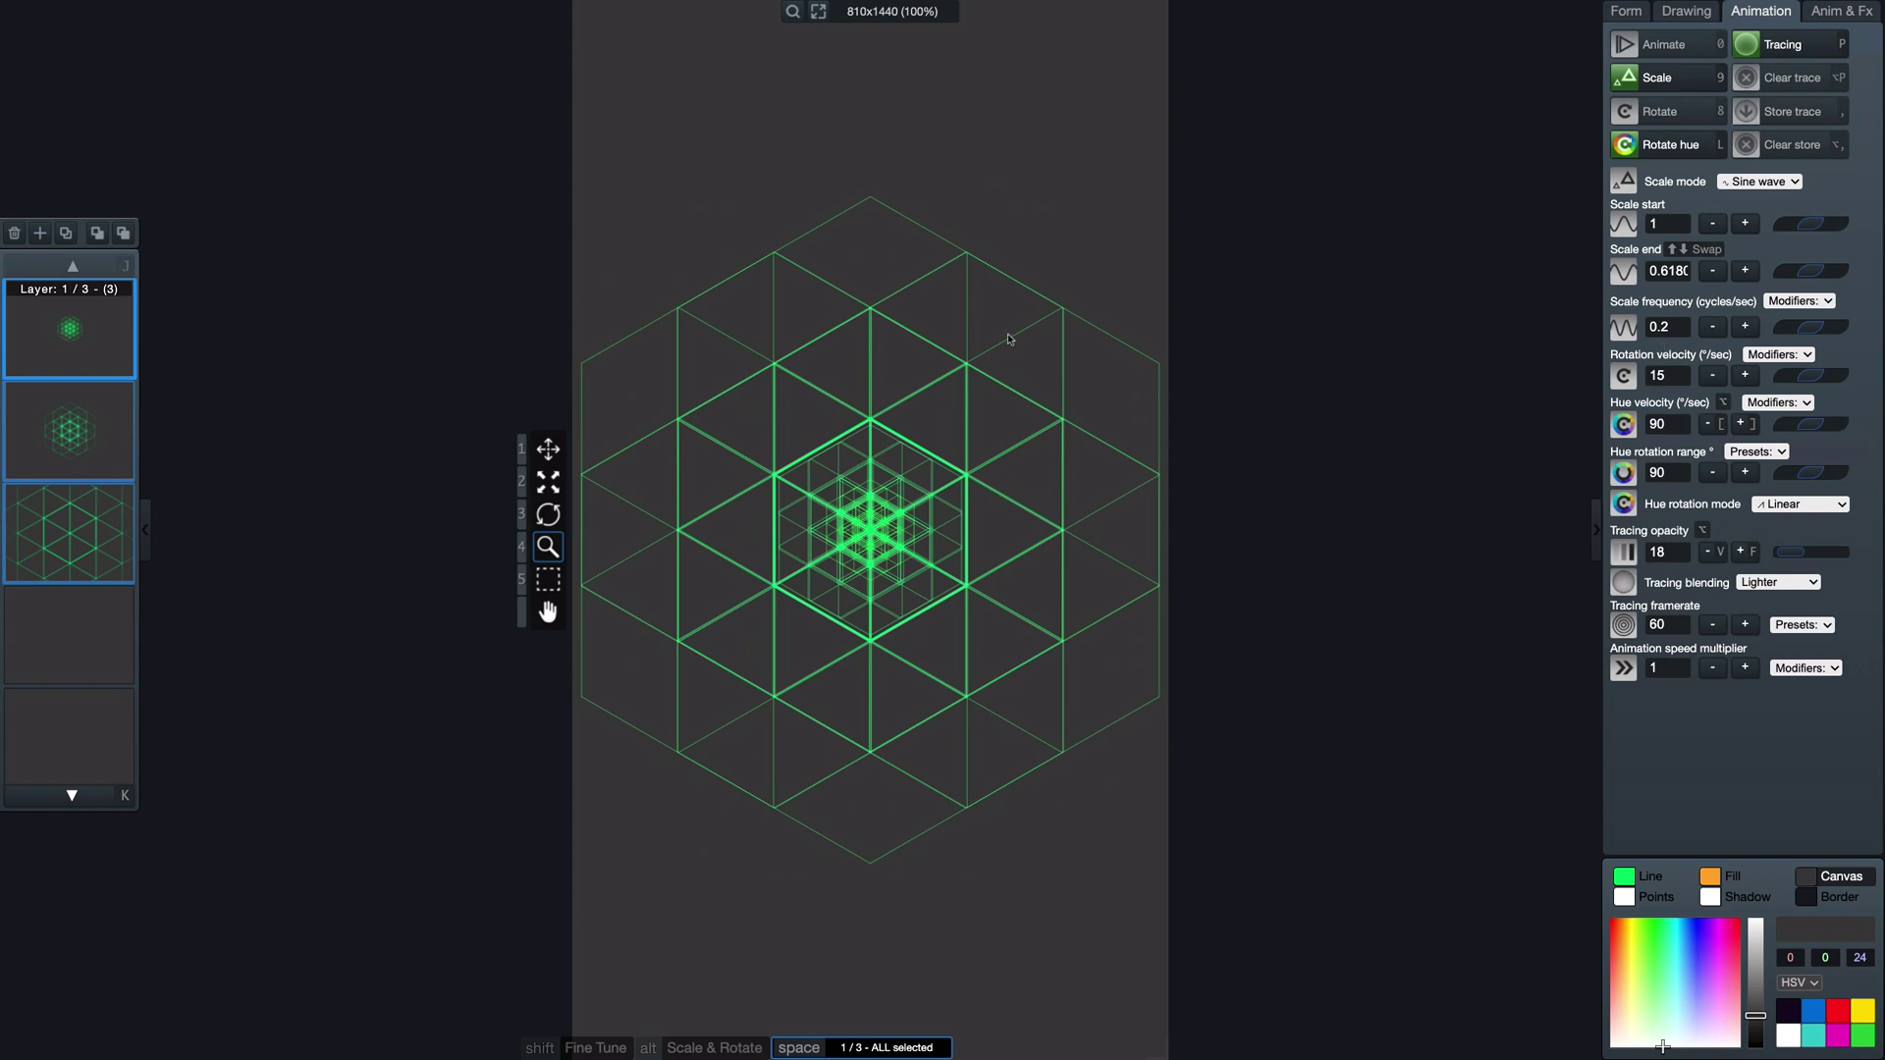
Step: Load TriskelePatternTrace.omg from recent files, discarding unsaved changes
click(137, 9)
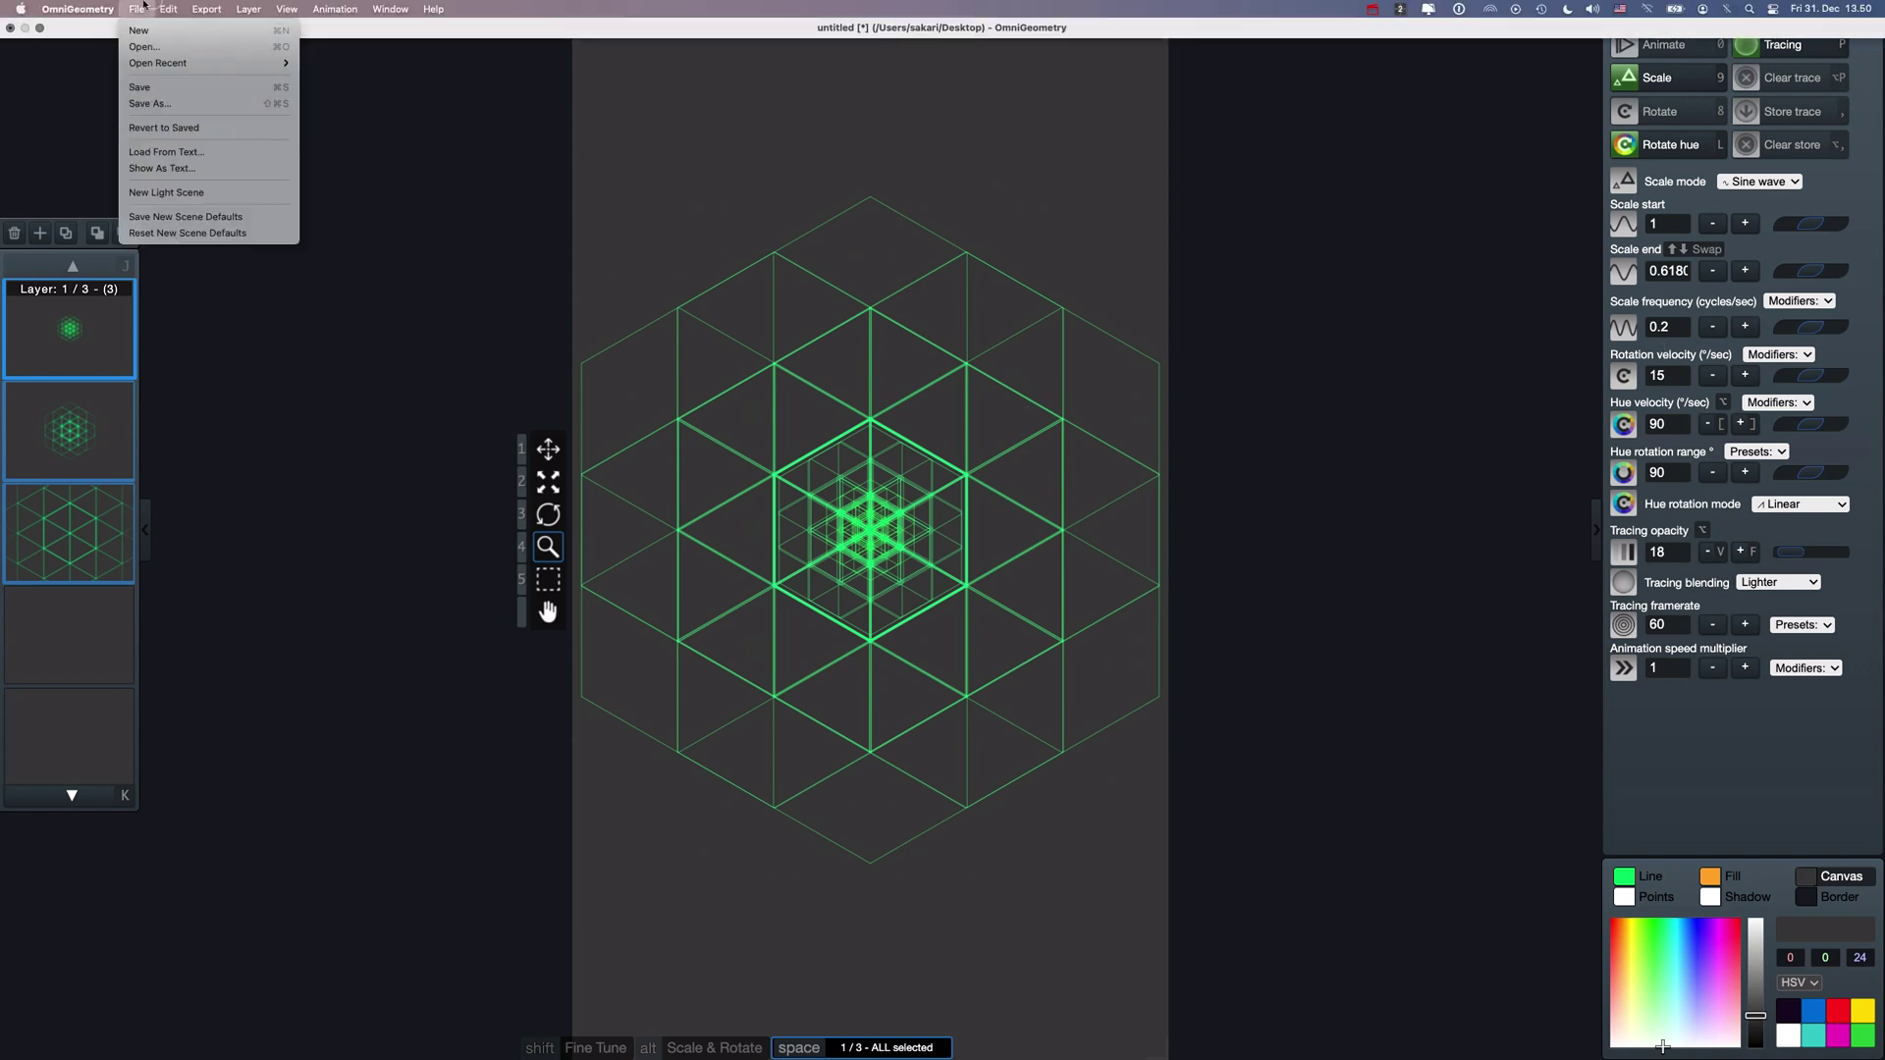
mouse_move(151, 64)
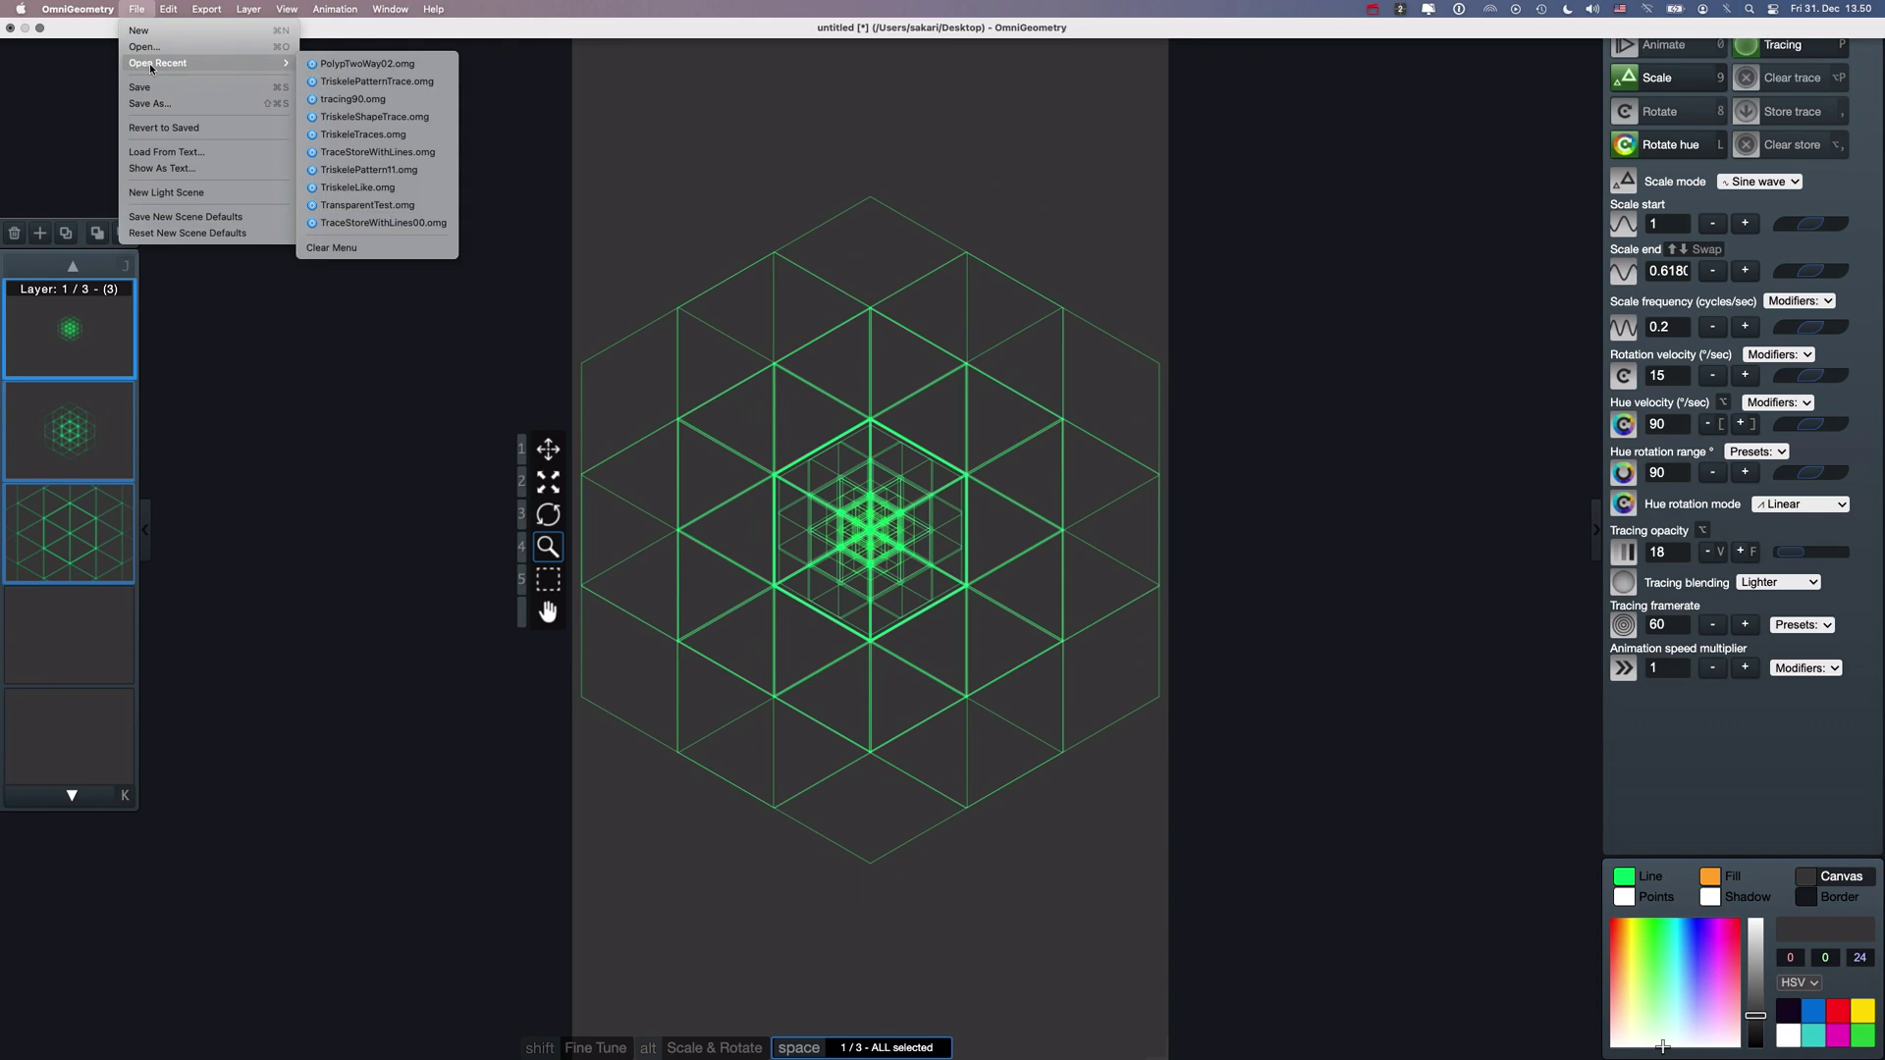
click(401, 82)
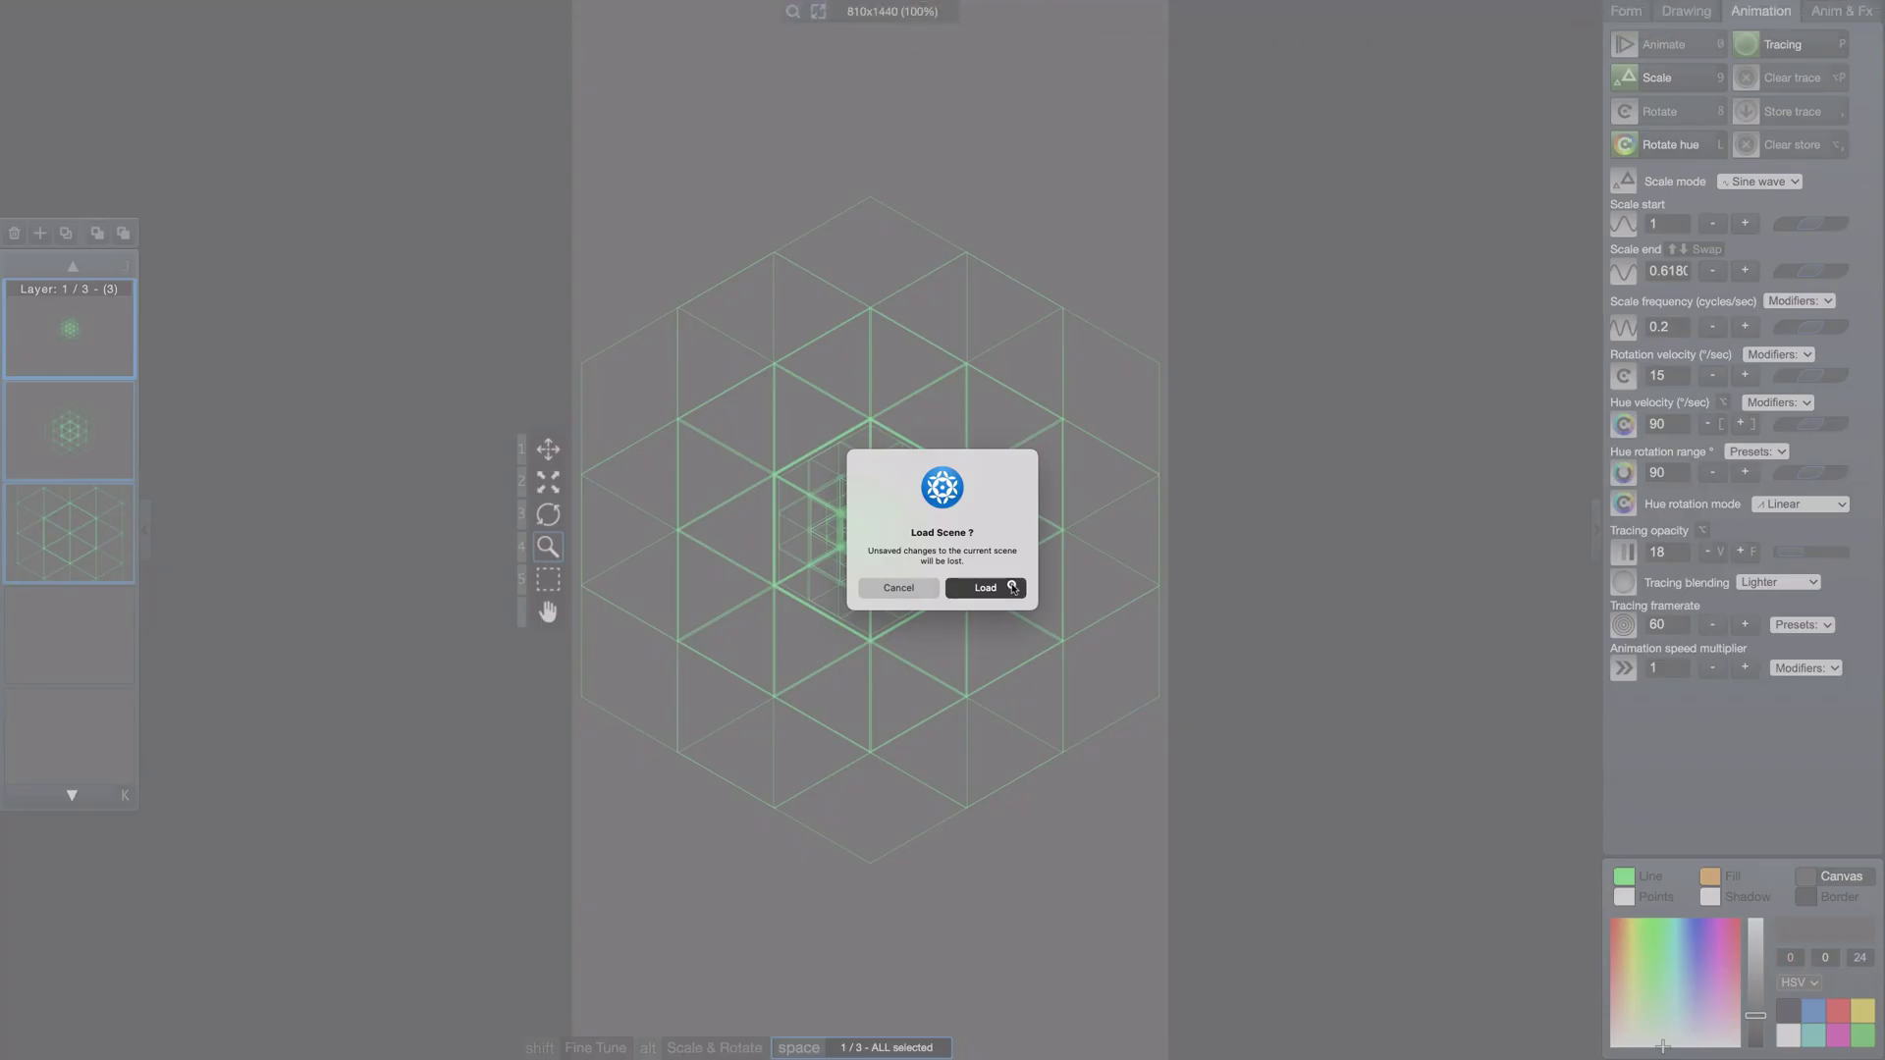
click(1012, 588)
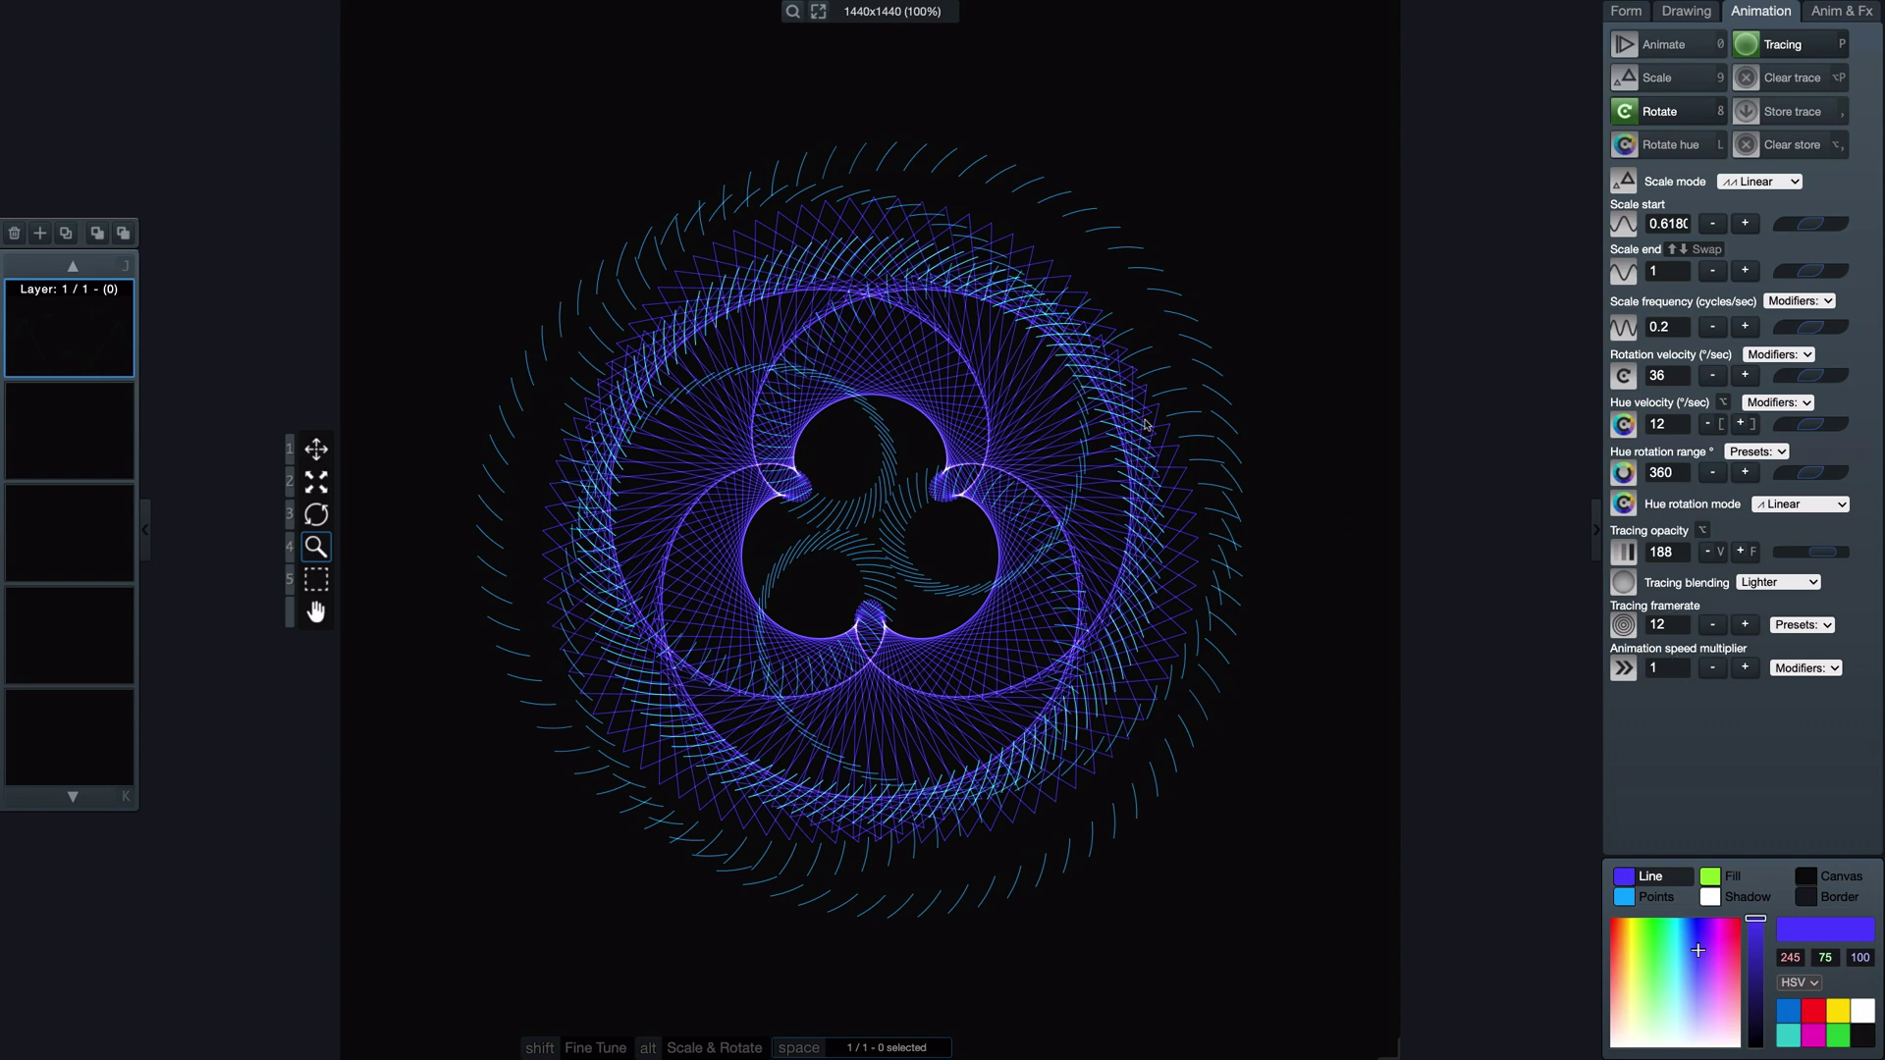
Step: Clear the 12 fps trace, adjust the line weight, turn tracing off and start the rotation
key(alt+p)
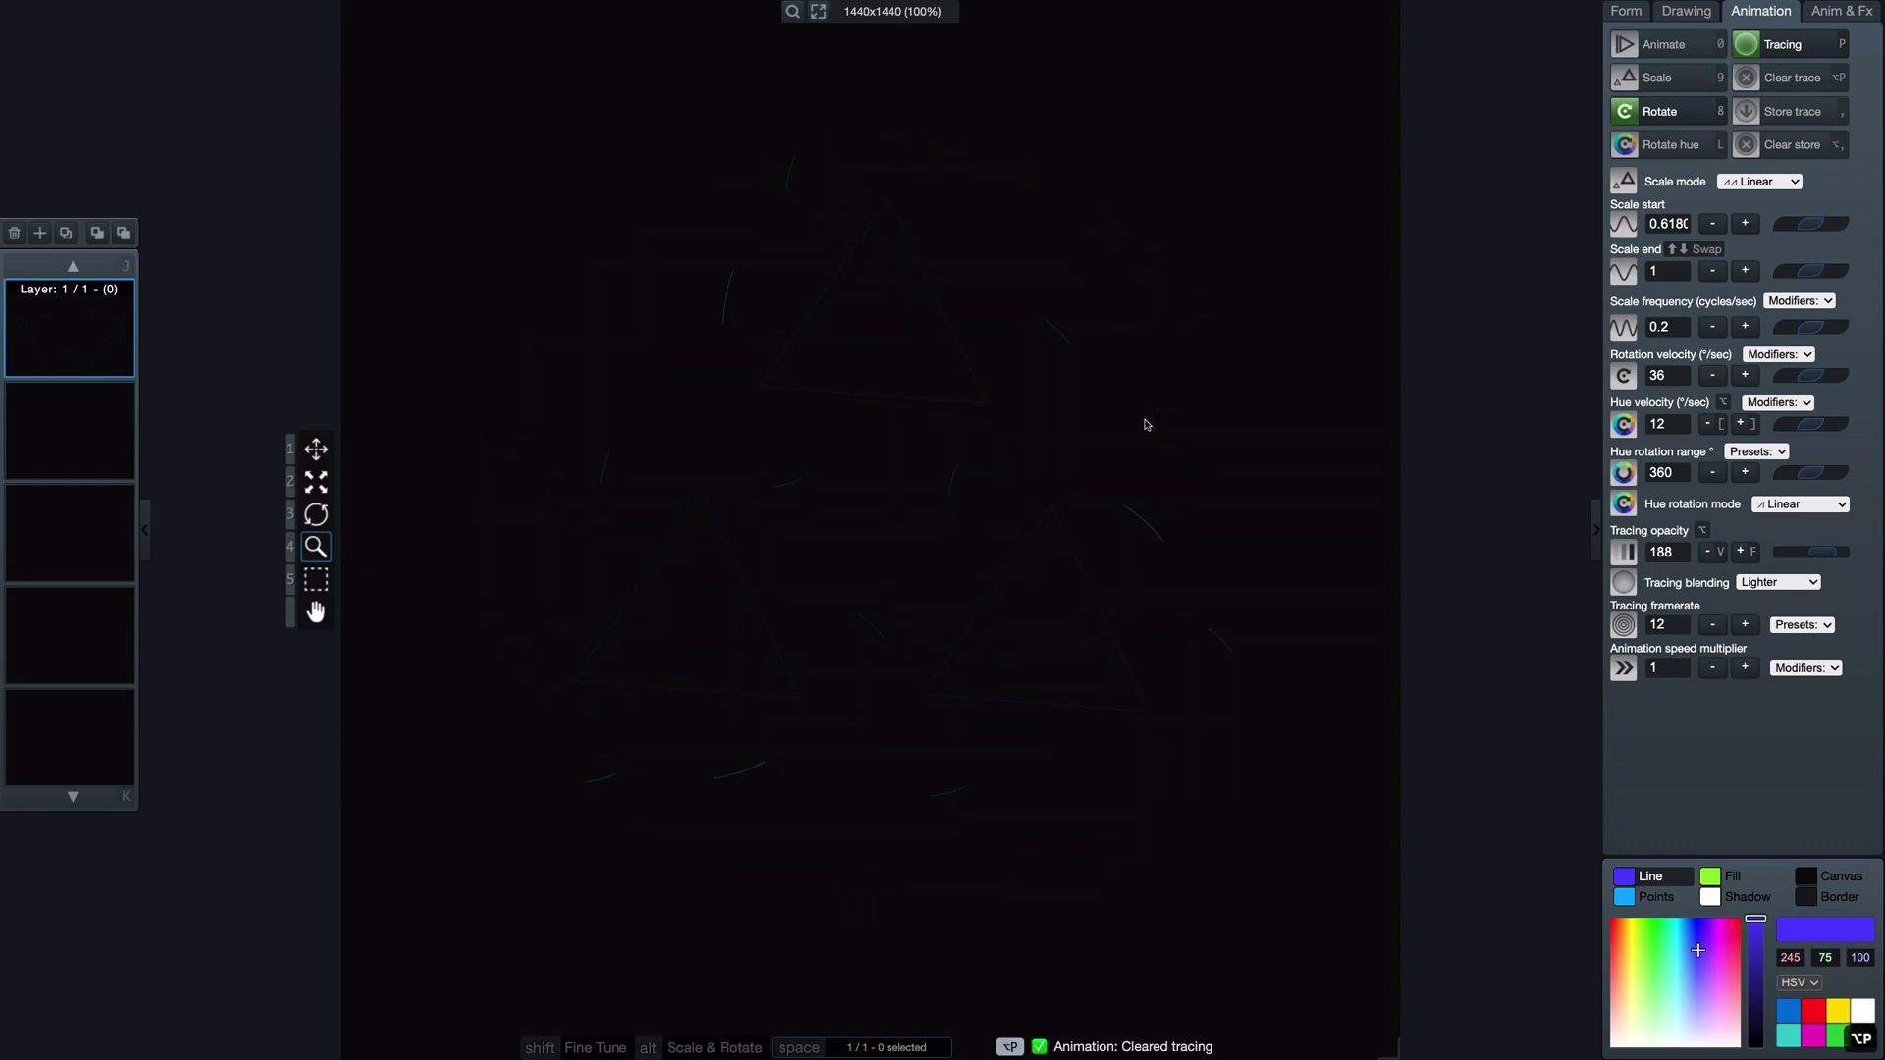
key(e)
key(e)
key(e)
key(e)
key(e)
key(e)
key(e)
key(e)
key(e)
key(e)
key(e)
key(e)
key(e)
key(e)
key(e)
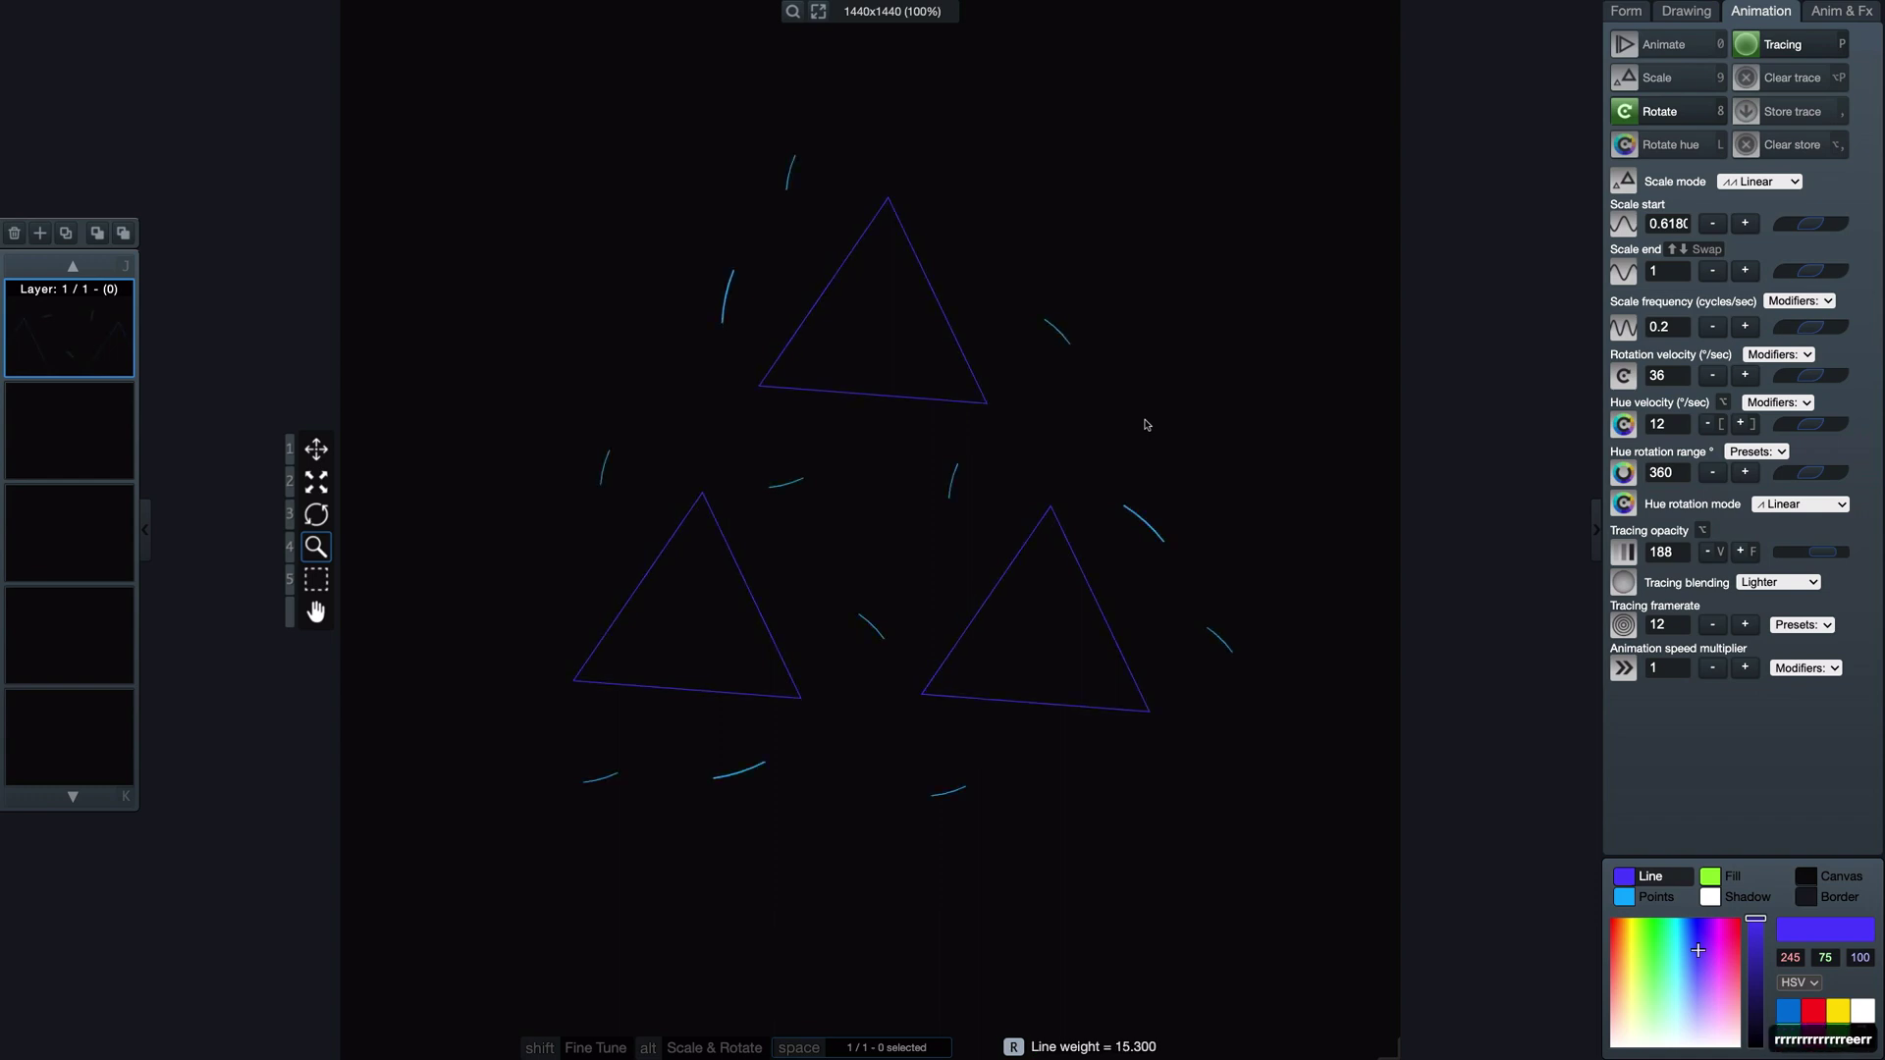
key(p)
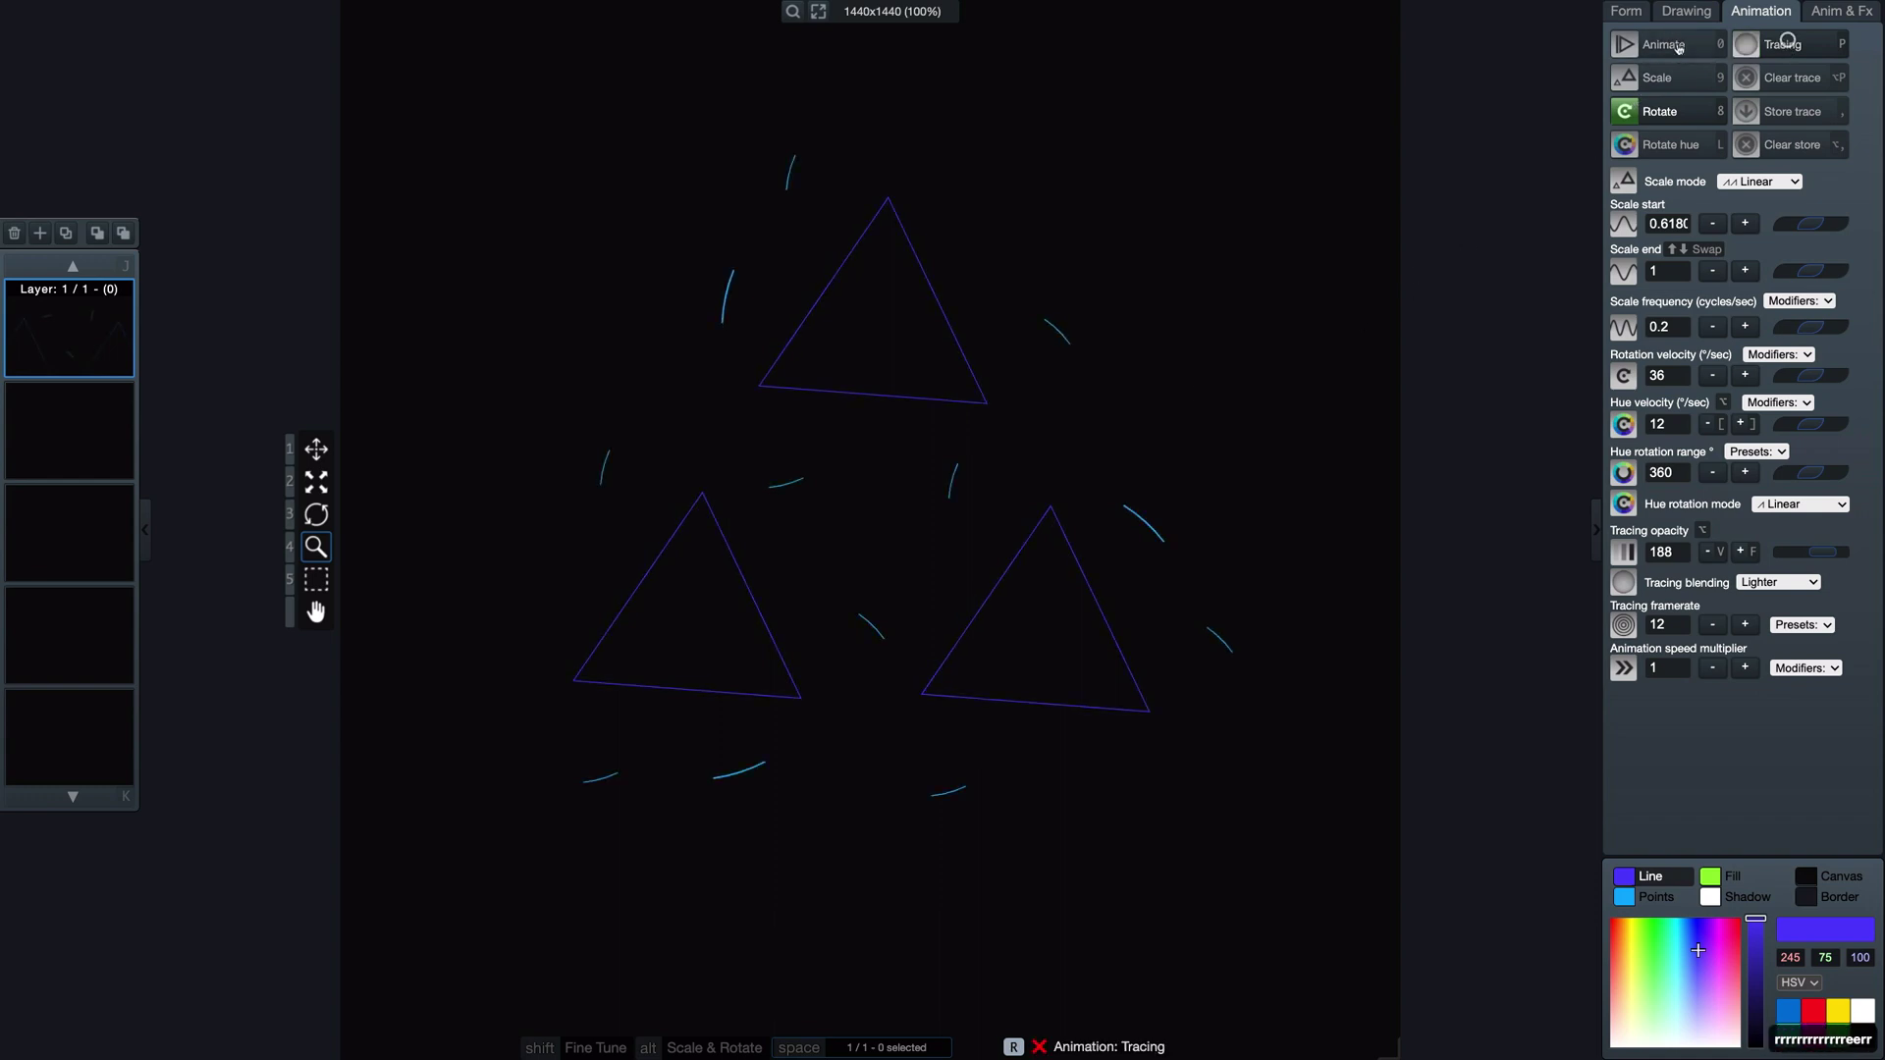
key(0)
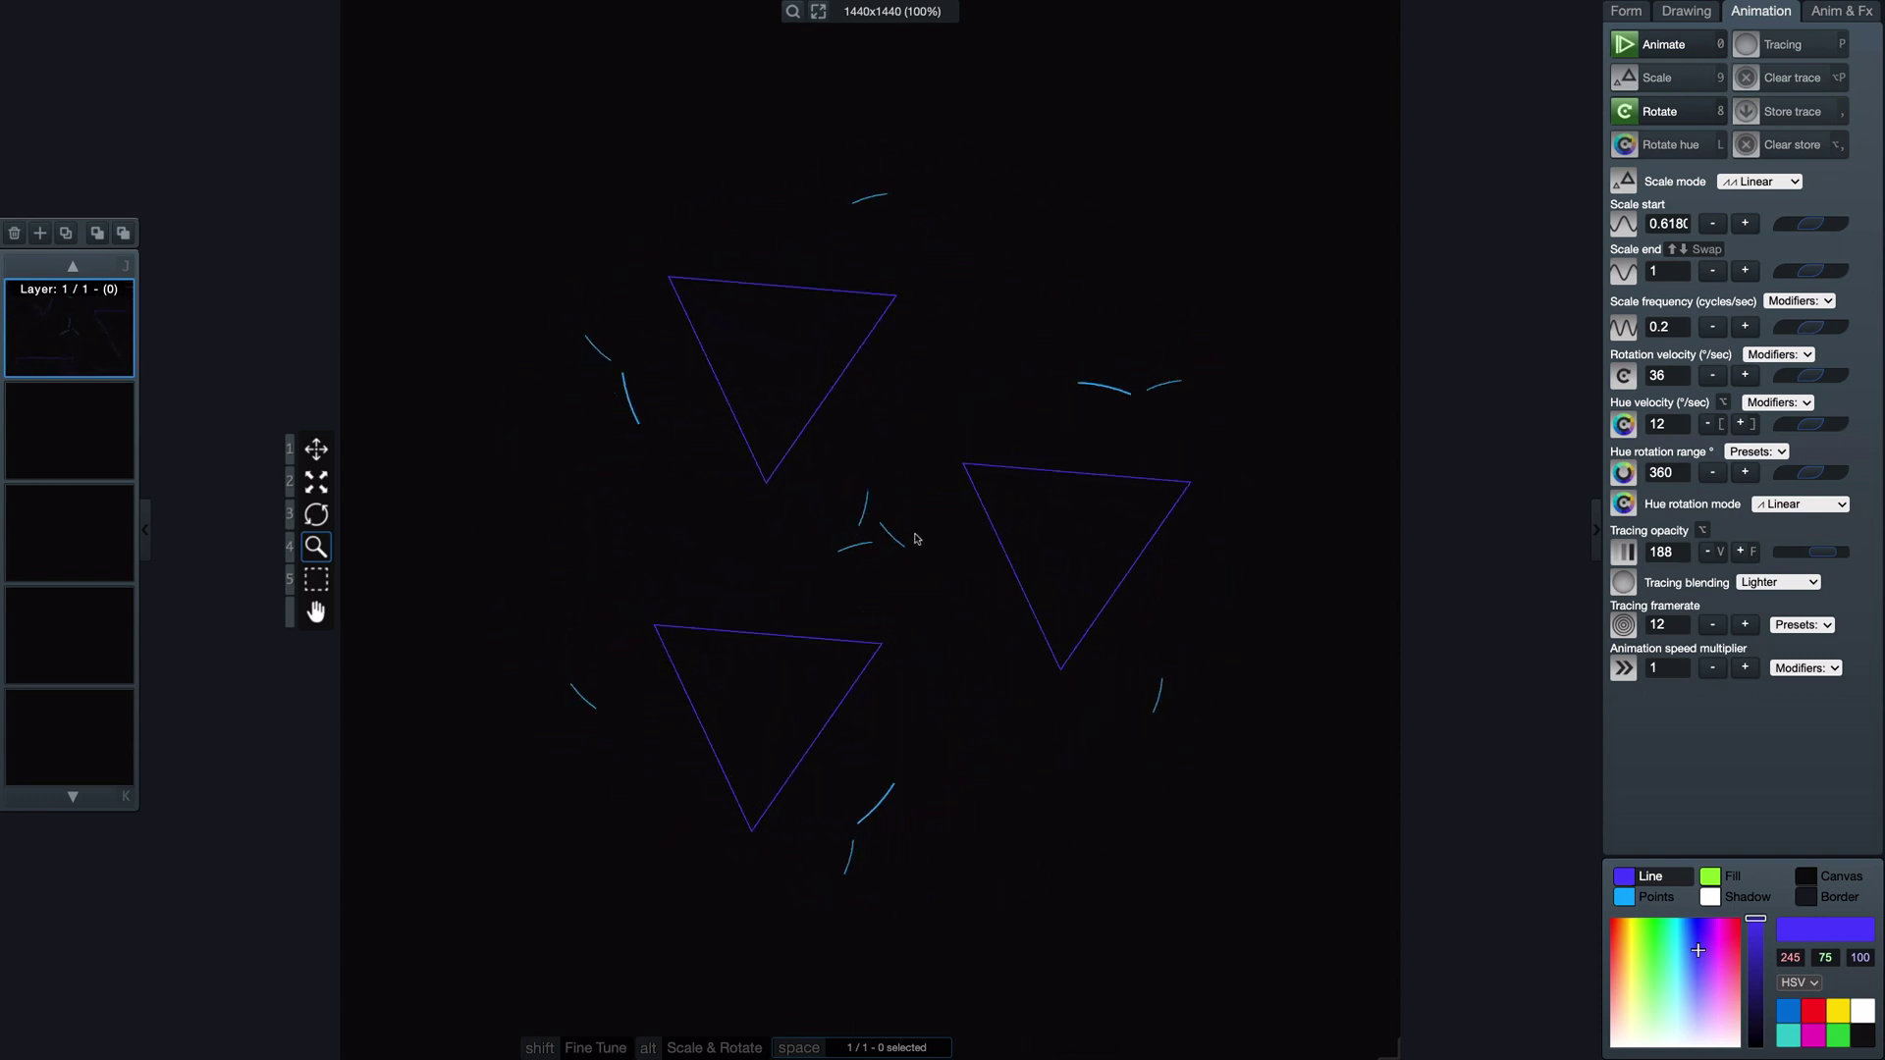
Step: Lengthen the point arcs into full circles, then shorten them back in three steps
key(alt+o)
key(alt+o)
key(alt+o)
key(alt+o)
key(alt+o)
key(alt+o)
key(alt+o)
key(alt+o)
key(alt+o)
key(alt+o)
key(alt+o)
key(alt+o)
key(alt+o)
key(alt+o)
key(alt+o)
key(alt+o)
key(alt+o)
key(alt+o)
key(alt+o)
key(alt+o)
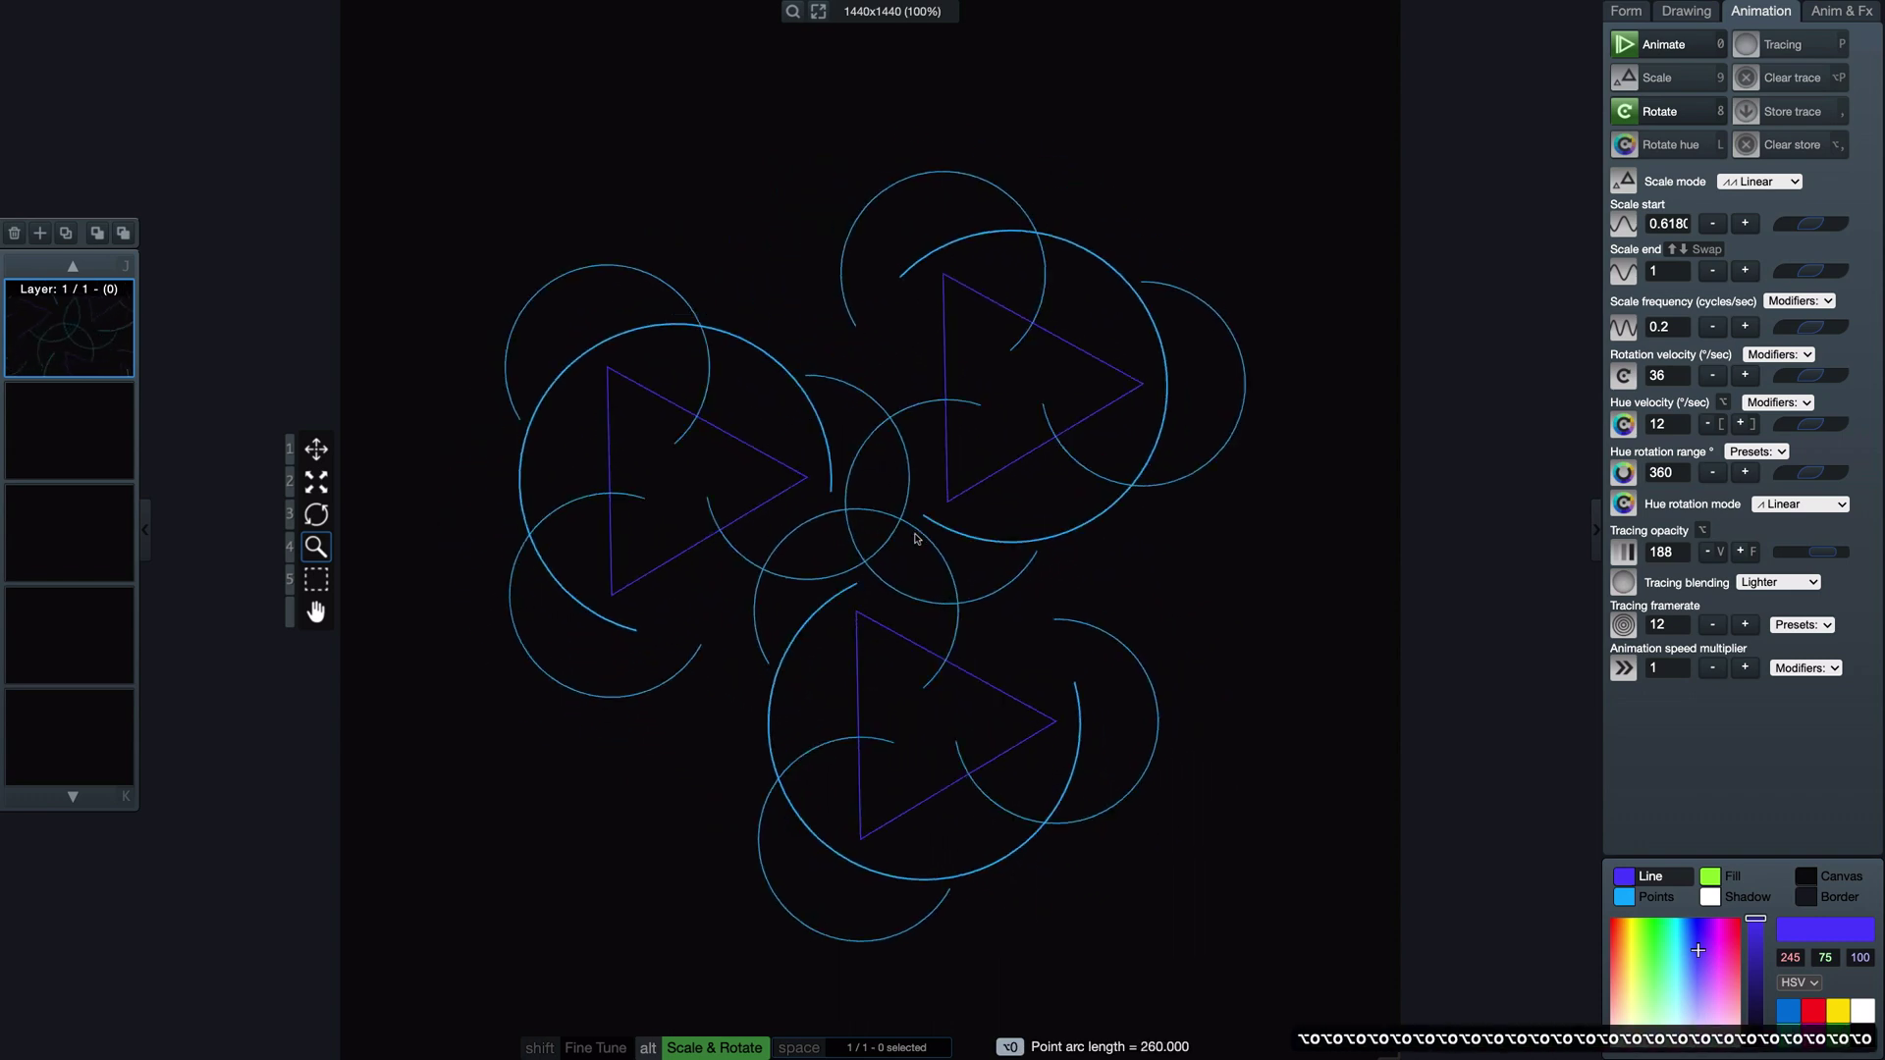
key(alt+i)
key(alt+i)
key(alt+i)
key(alt+i)
key(alt+i)
key(alt+i)
key(alt+i)
key(alt+i)
key(alt+i)
key(alt+i)
key(alt+i)
key(alt+i)
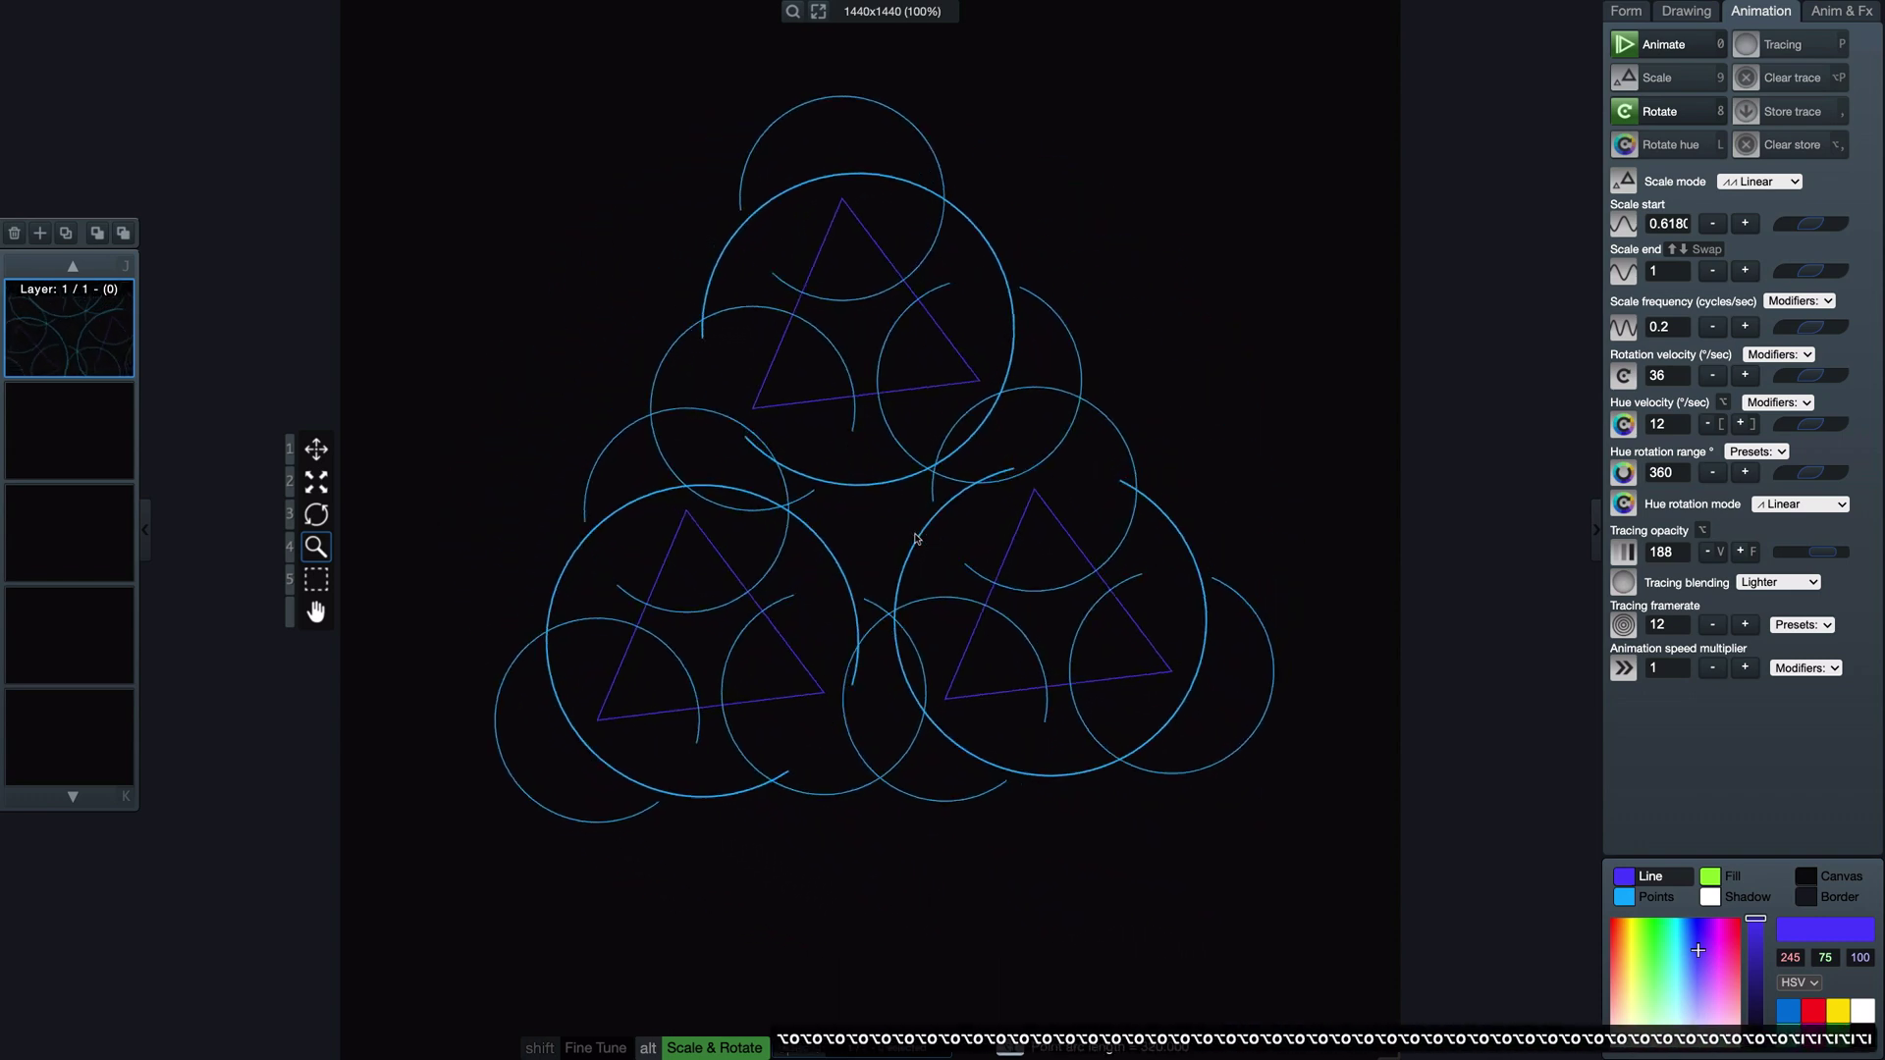
key(alt+i)
key(alt+i)
key(alt+i)
key(alt+i)
key(alt+i)
key(alt+i)
key(alt+i)
key(alt+i)
key(alt+i)
key(alt+i)
key(alt+i)
key(alt+i)
key(alt+i)
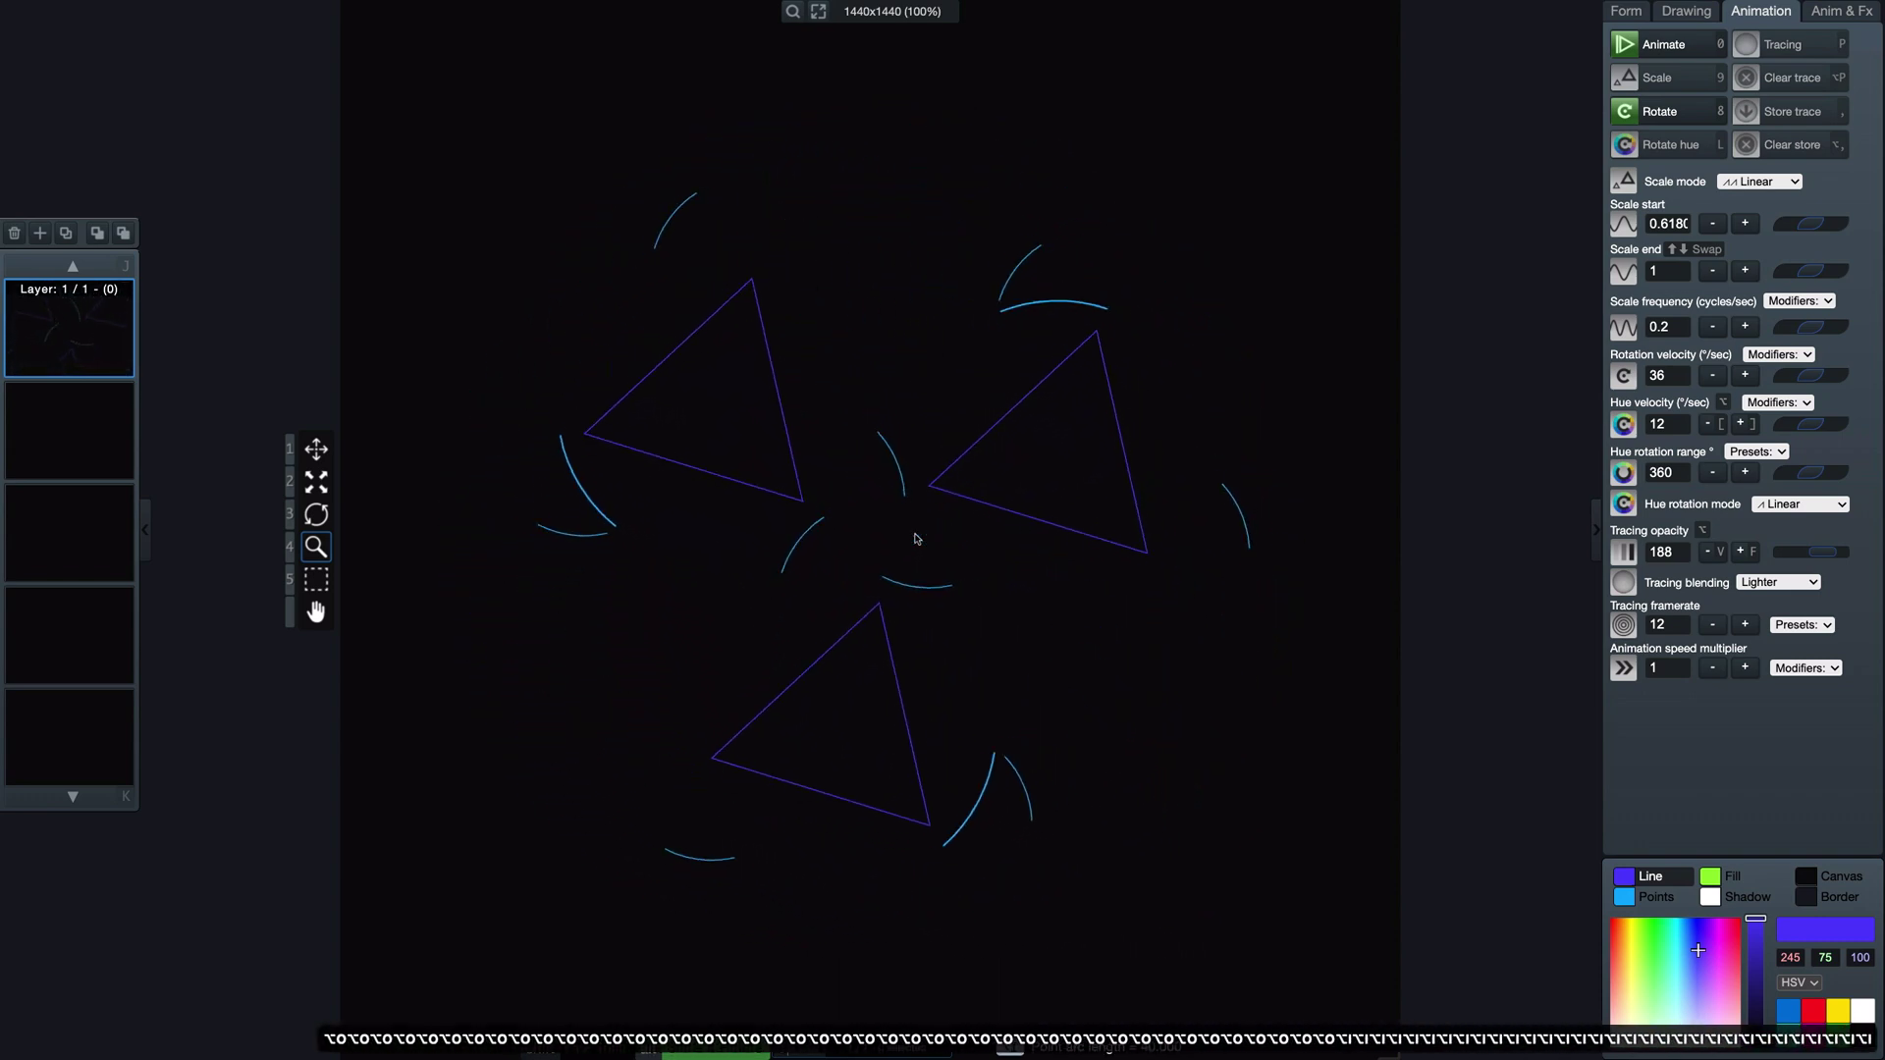
key(alt+i)
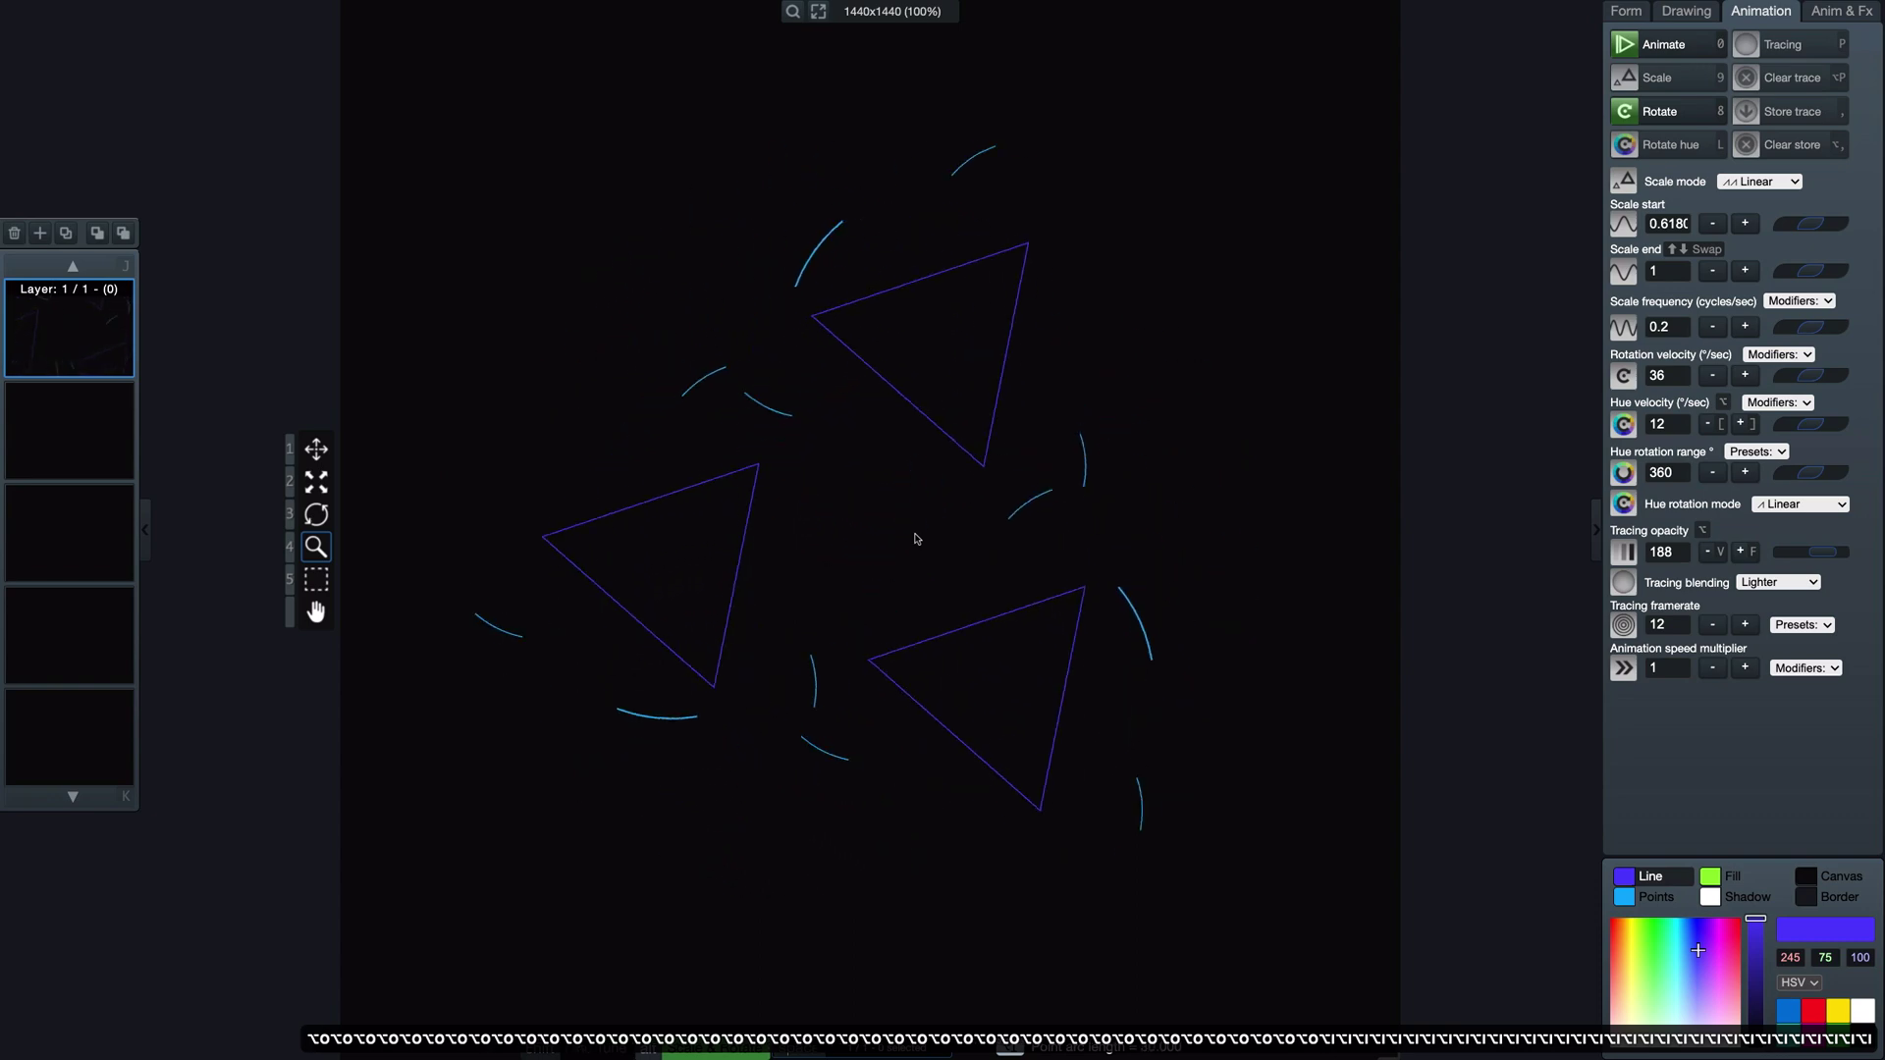
Step: Turn tracing back on and clear the traced trails to restart them
key(p)
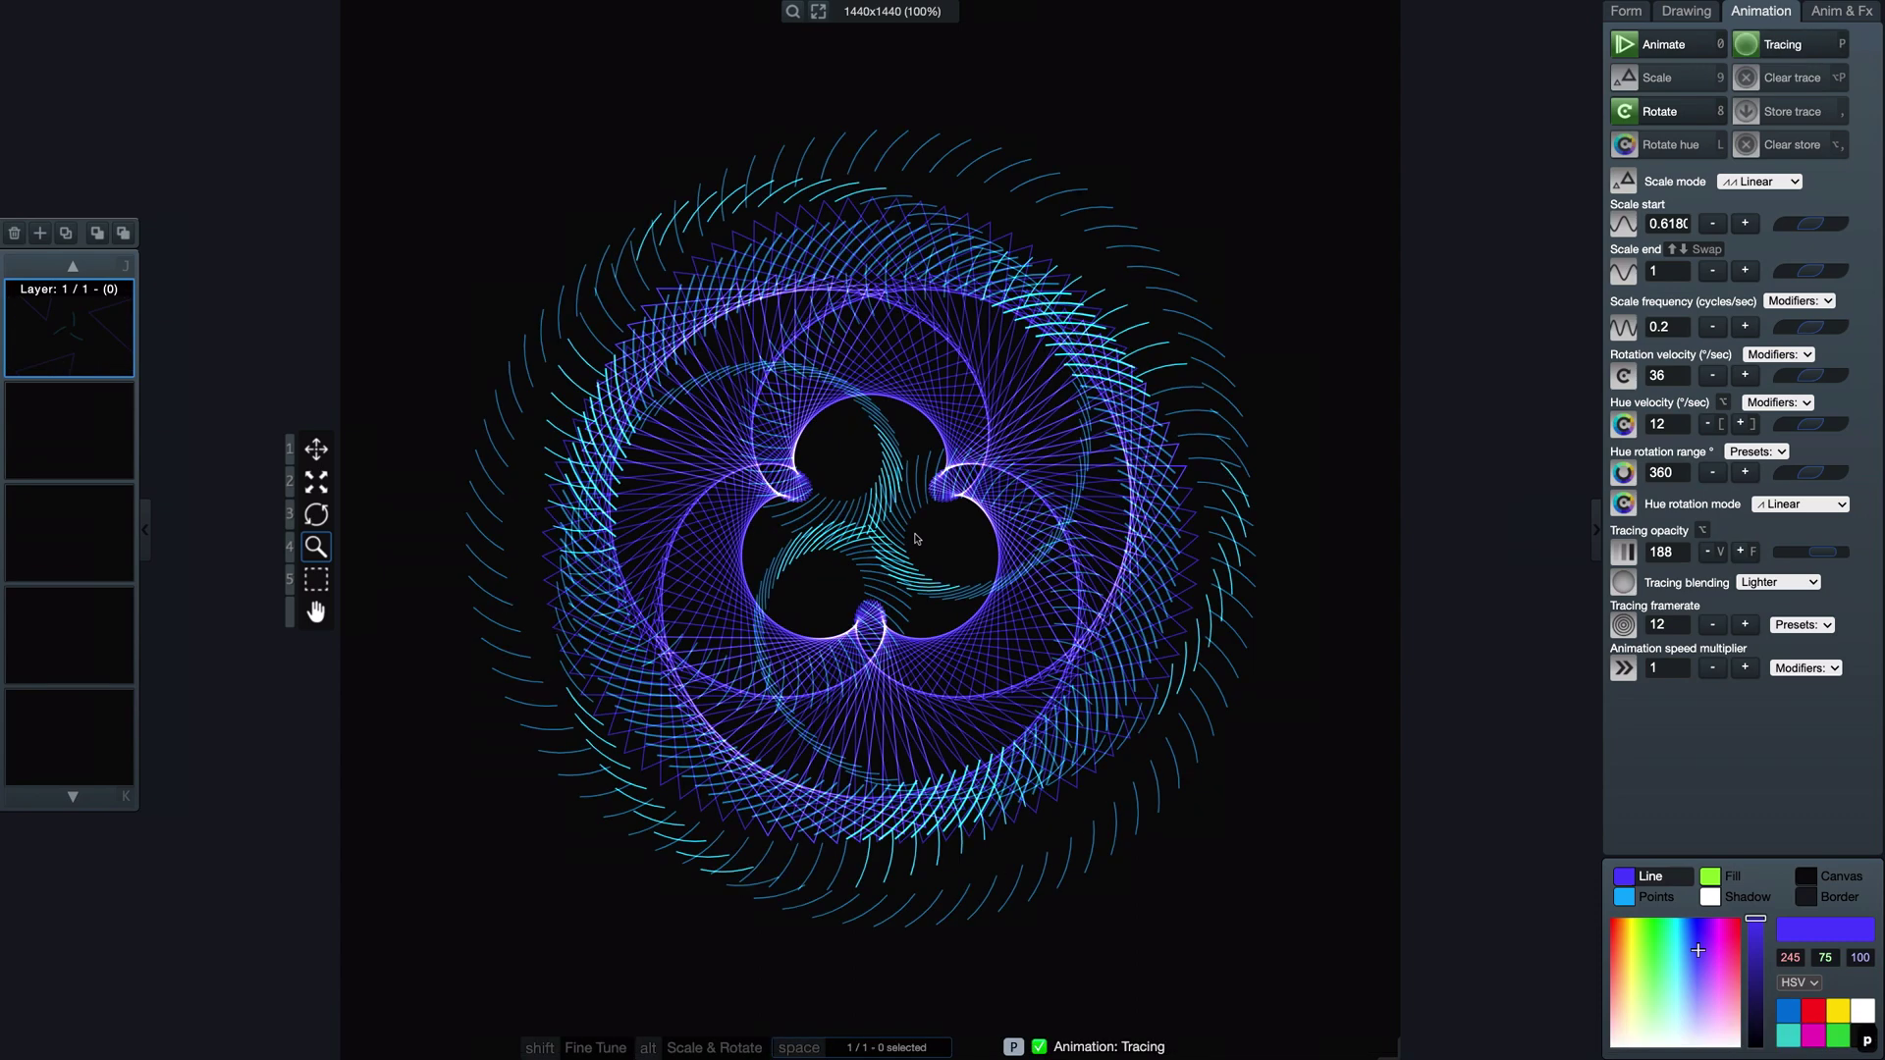
key(alt+i)
key(alt+p)
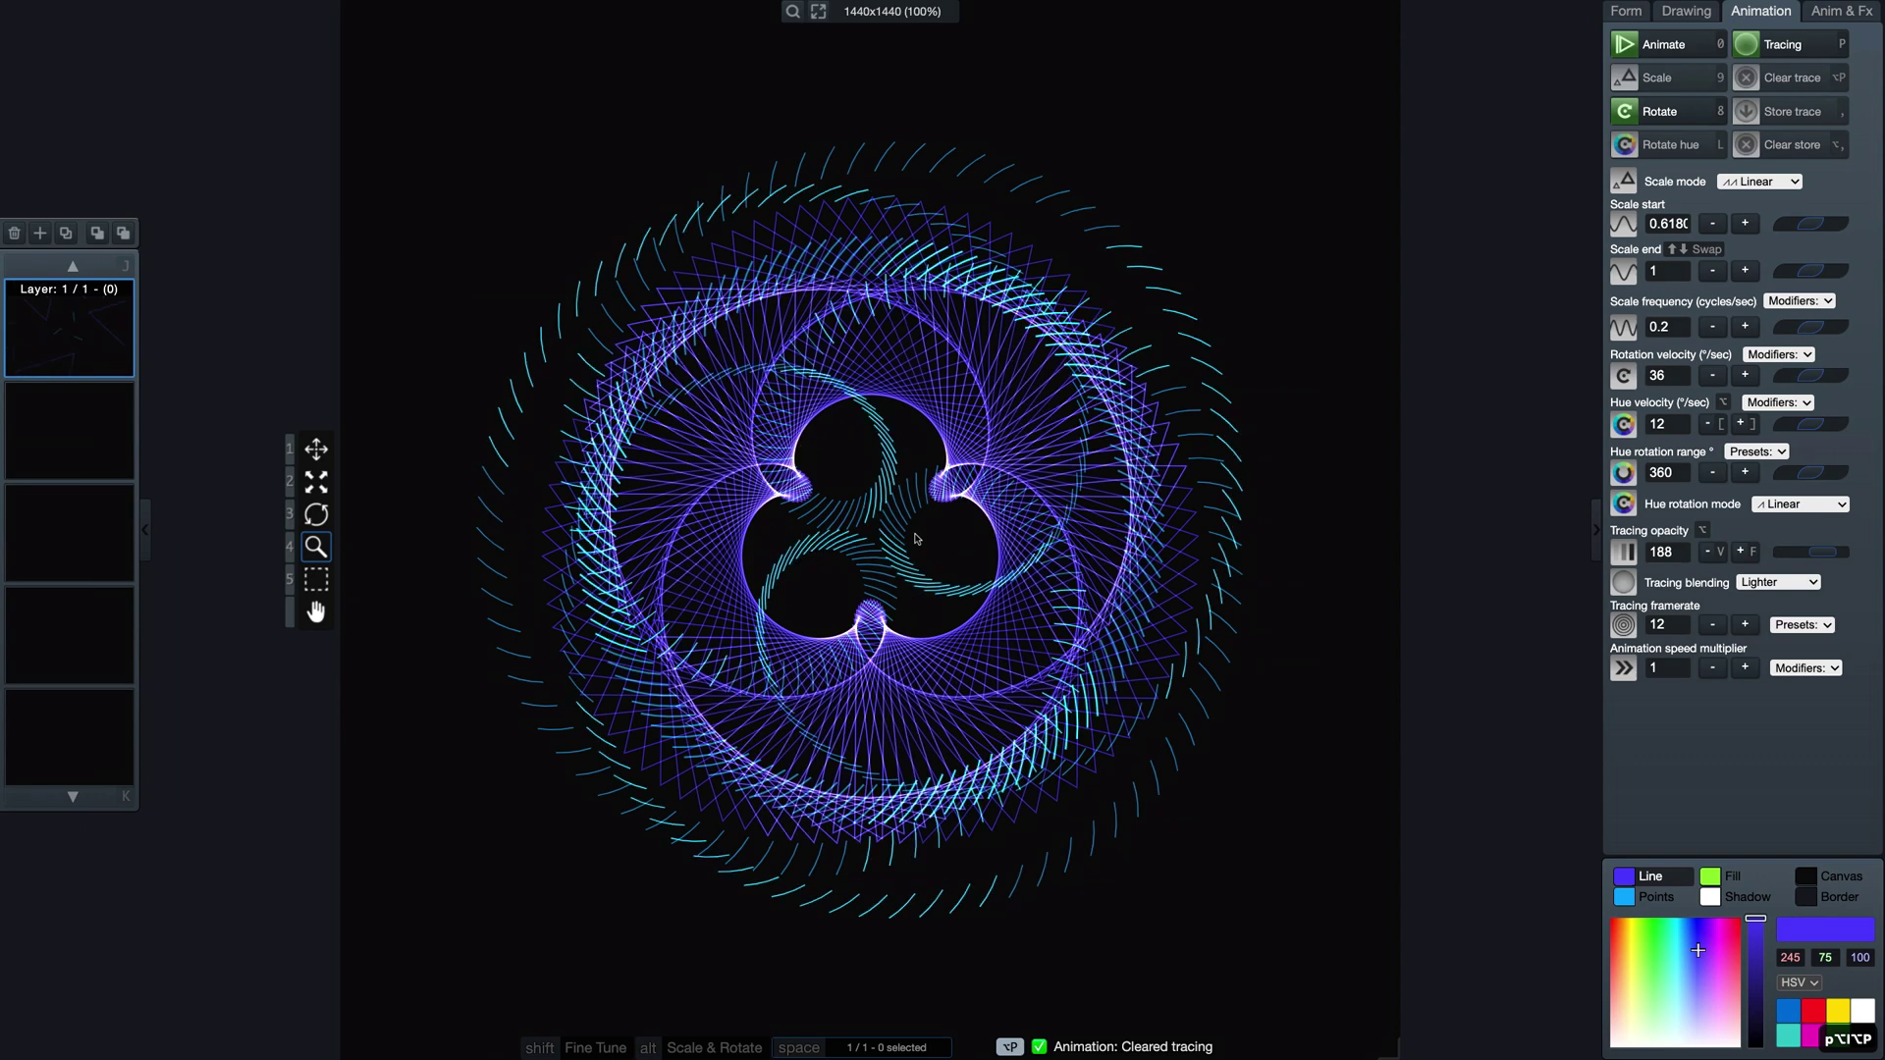
key(alt+o)
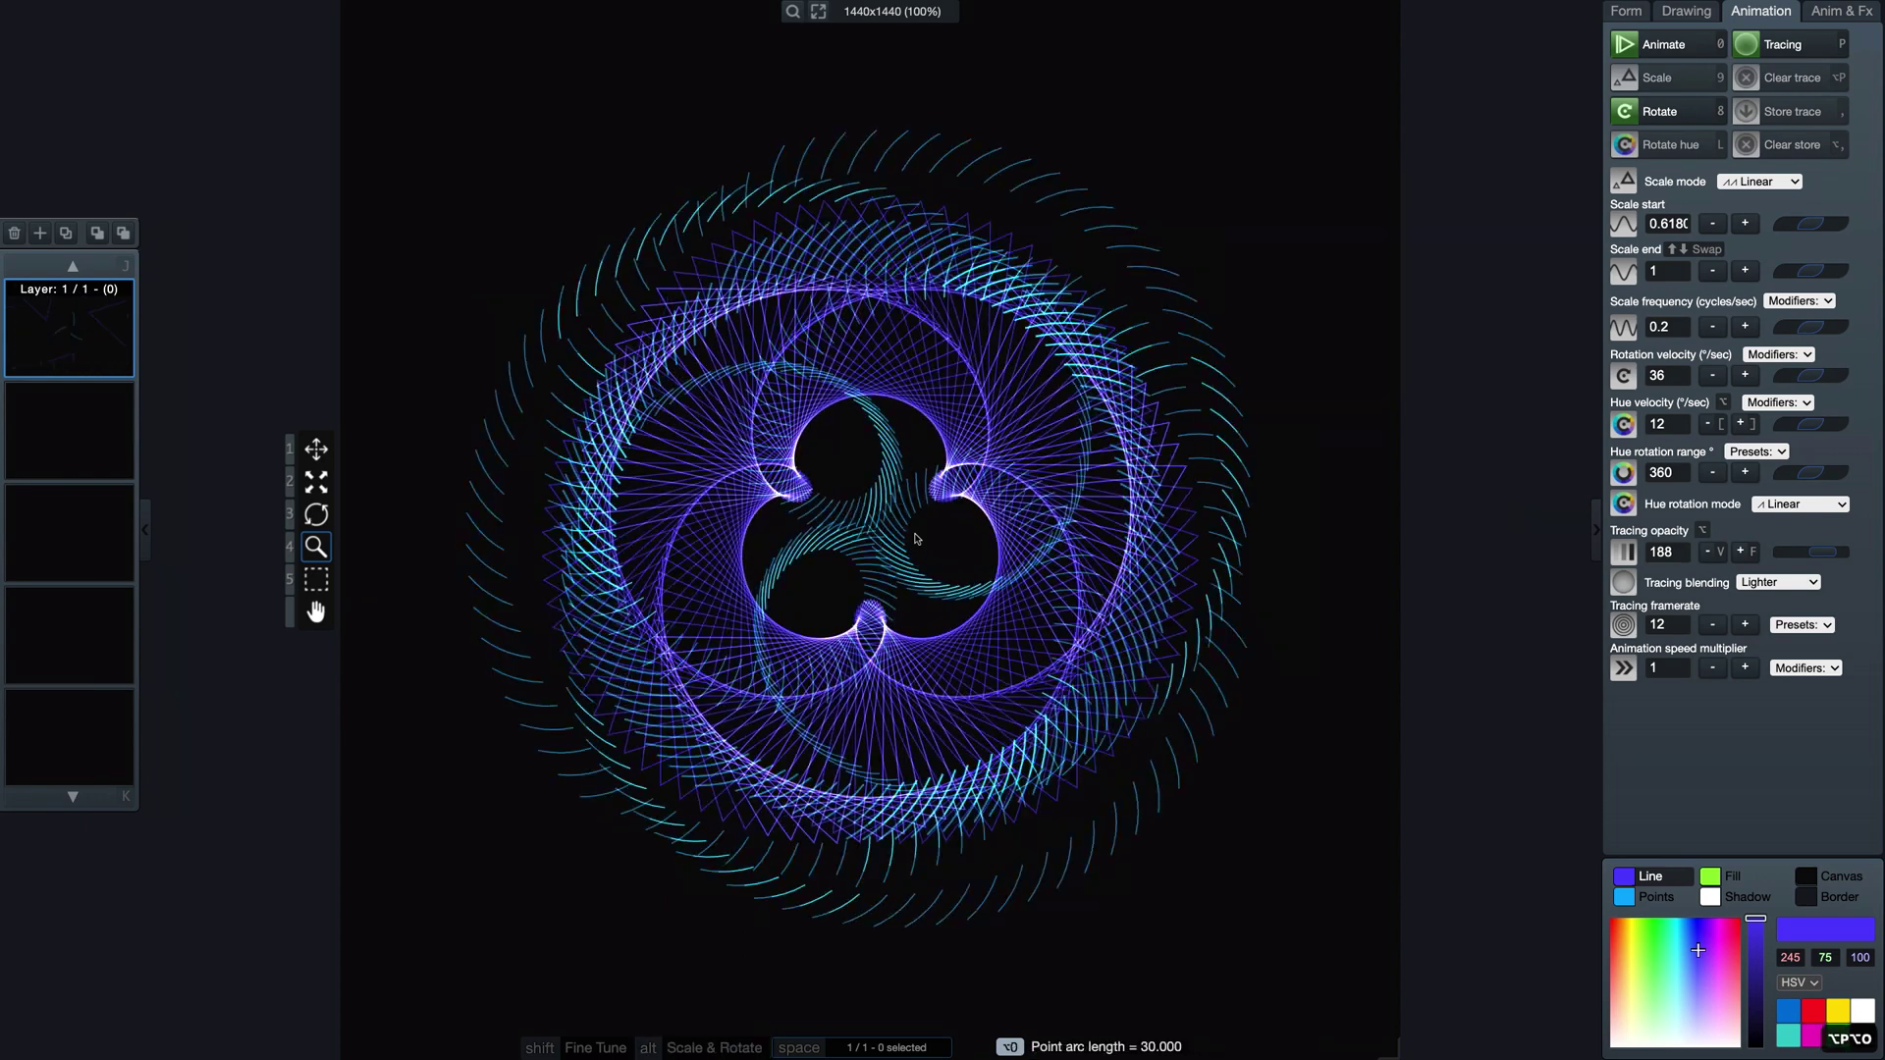
key(alt+p)
Step: Pause and restart the rotating triangles with cleared trails, then switch tracing off
key(0)
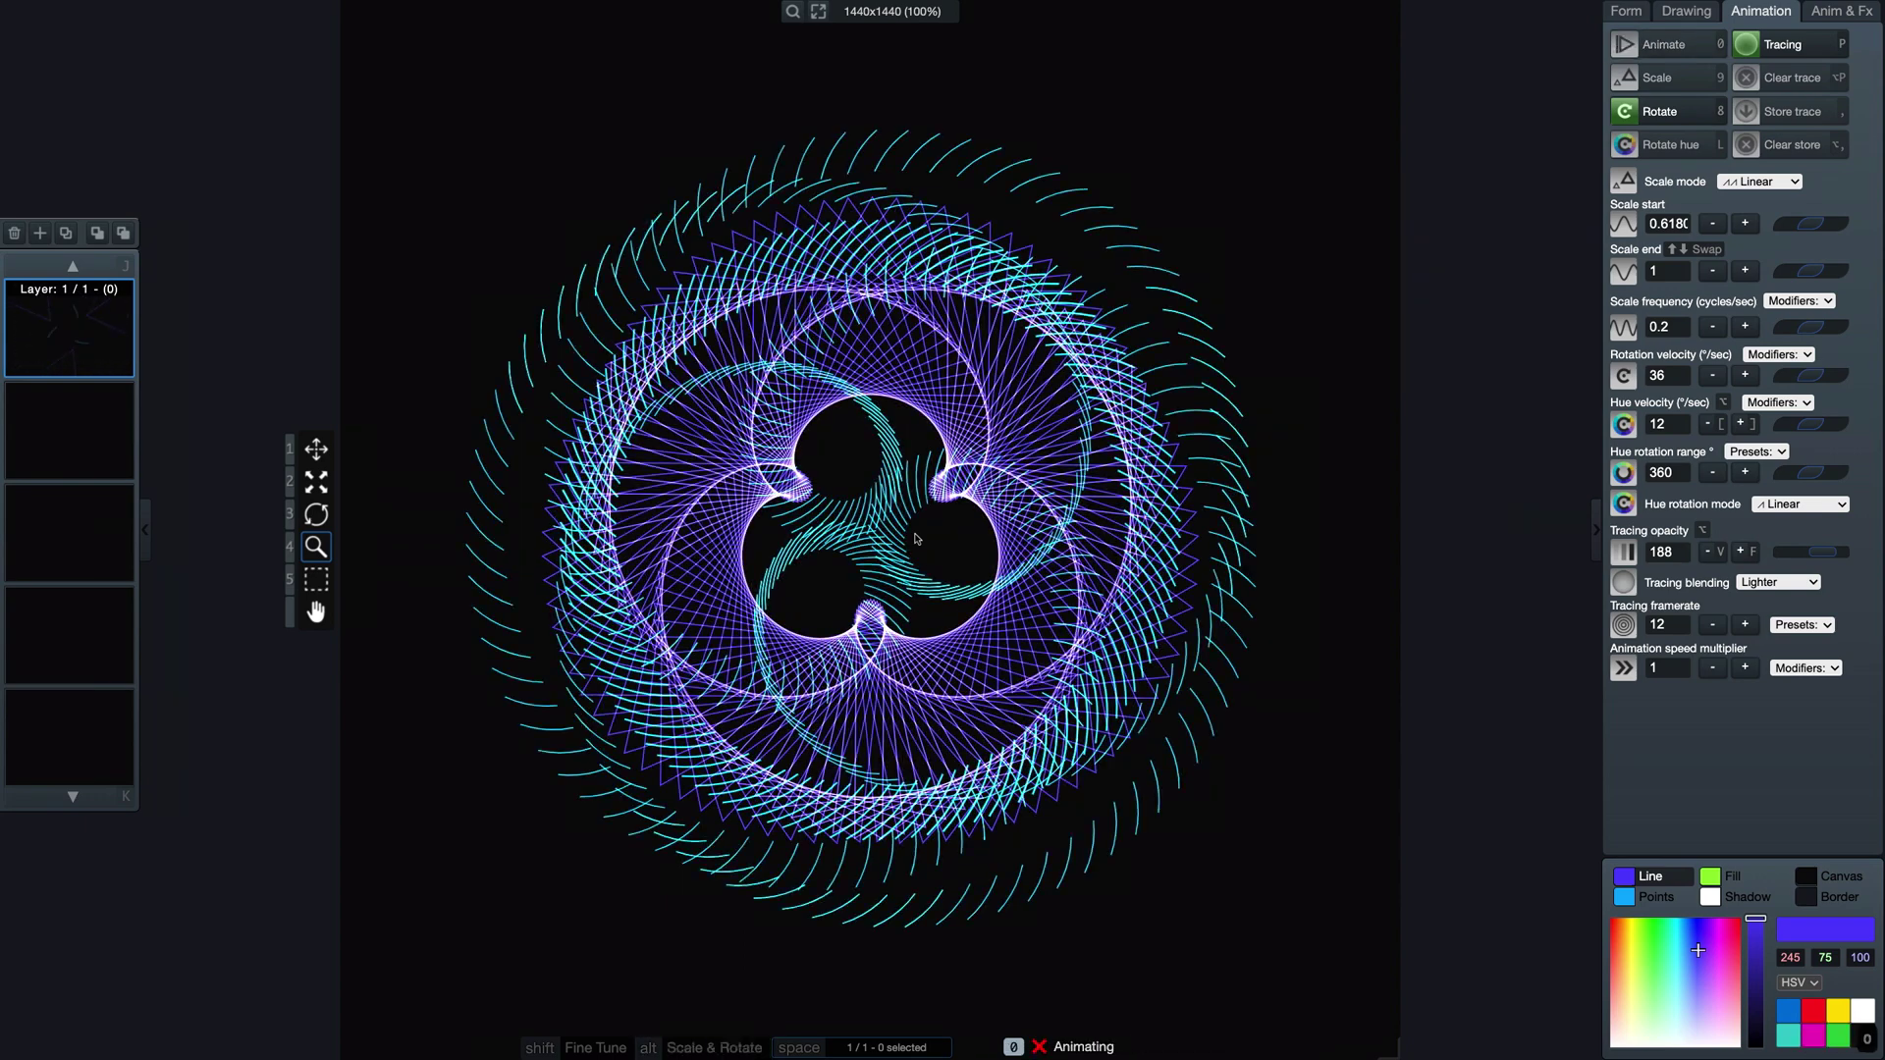
key(alt+p)
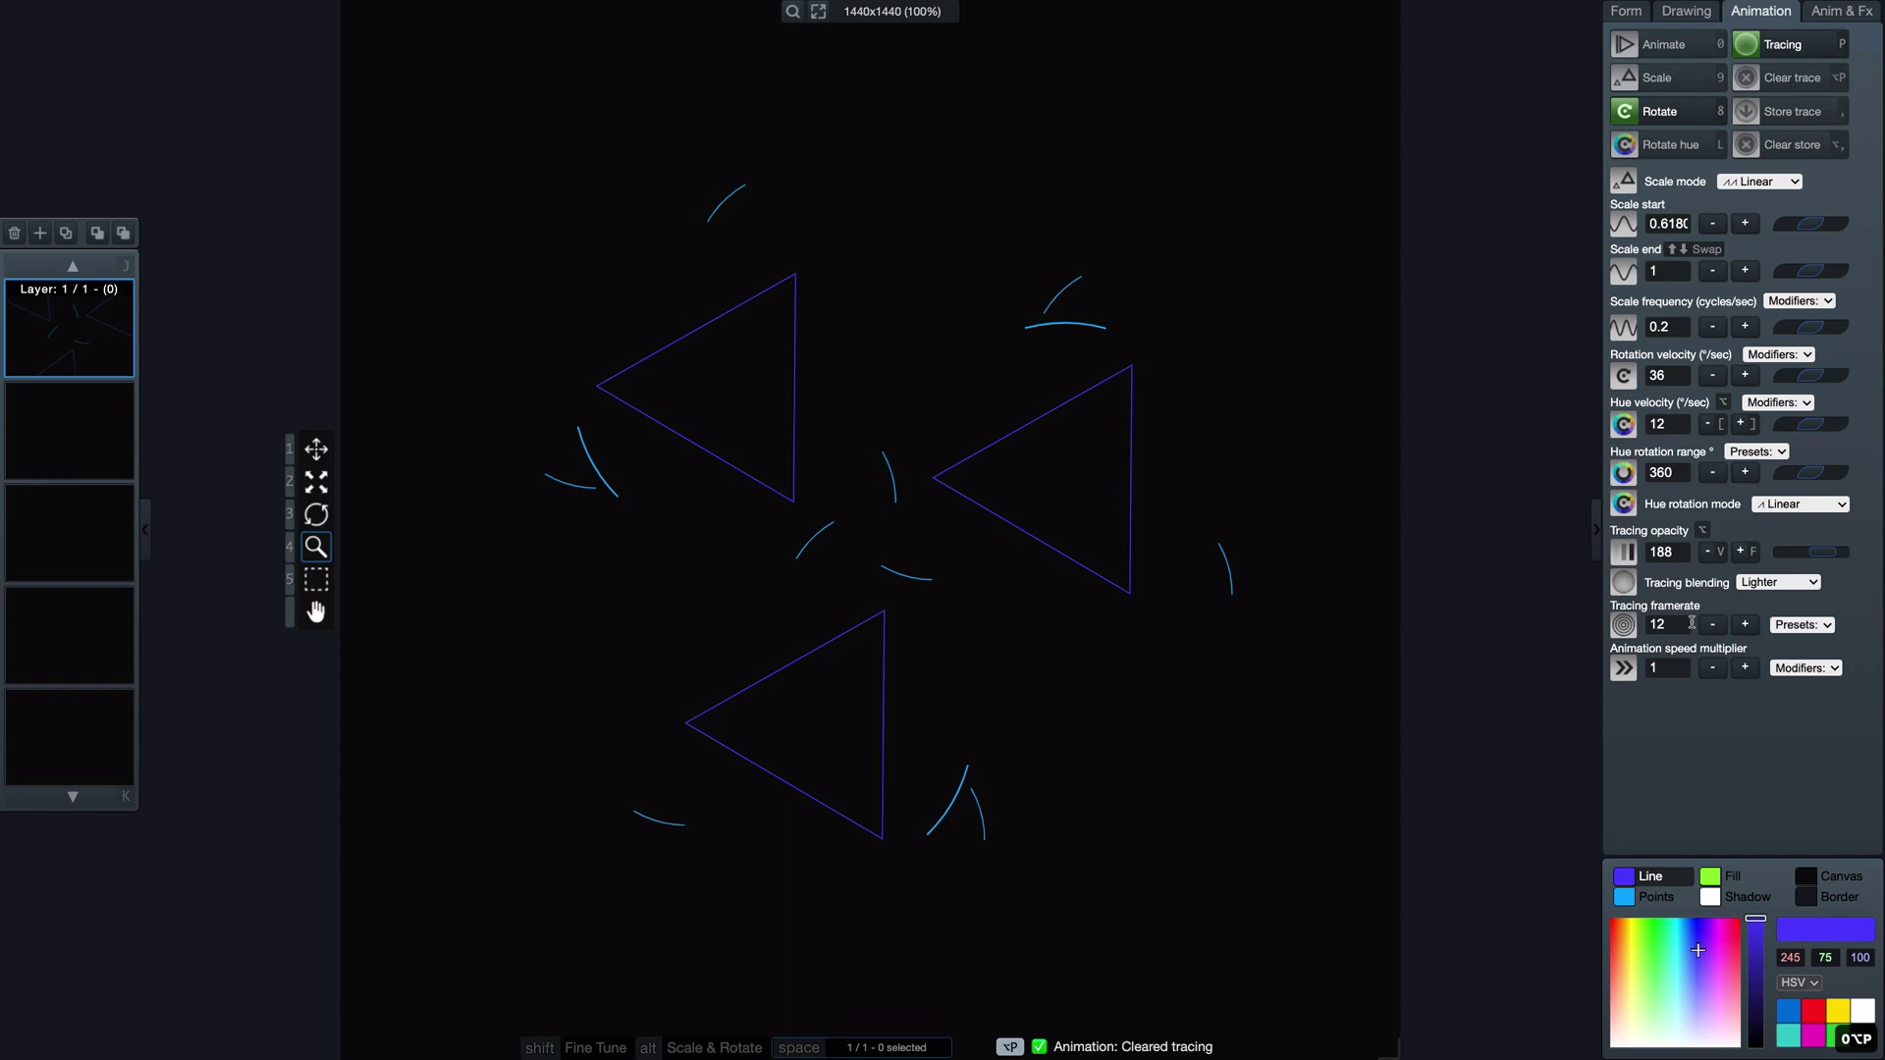
key(0)
key(alt+p)
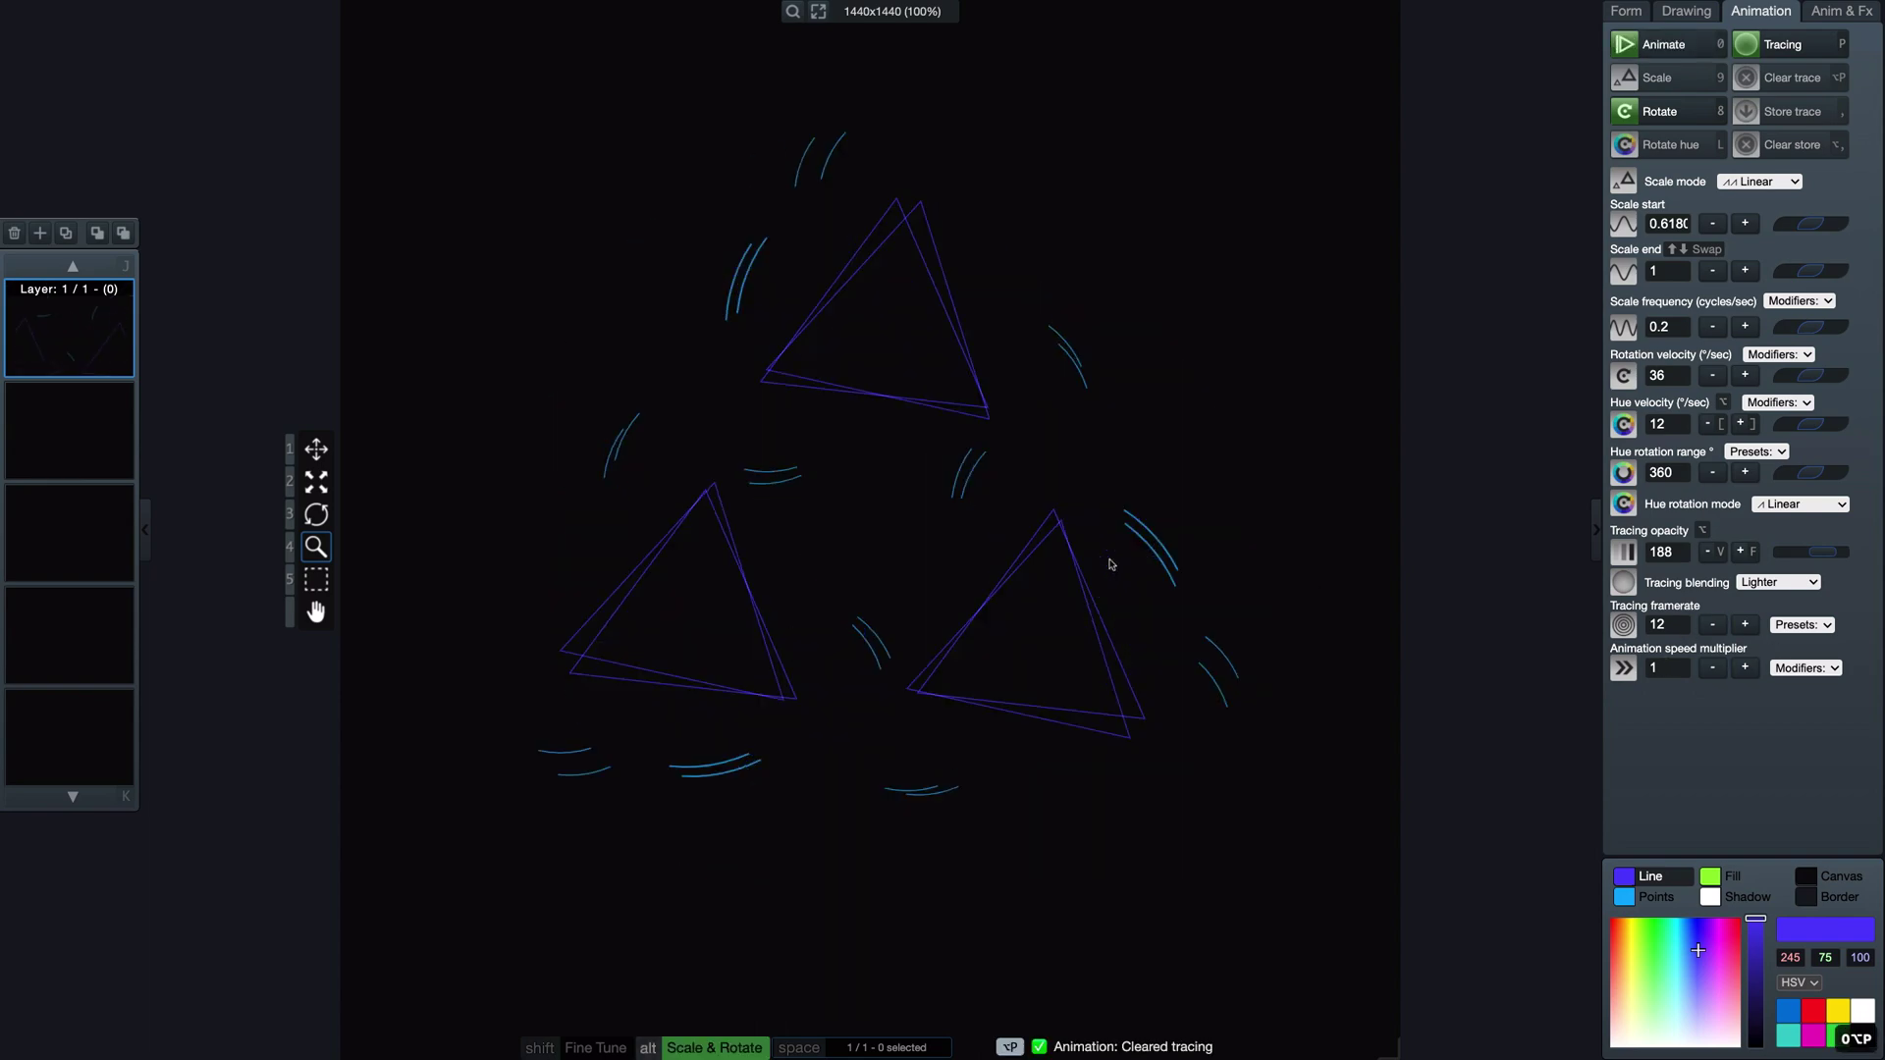
key(p)
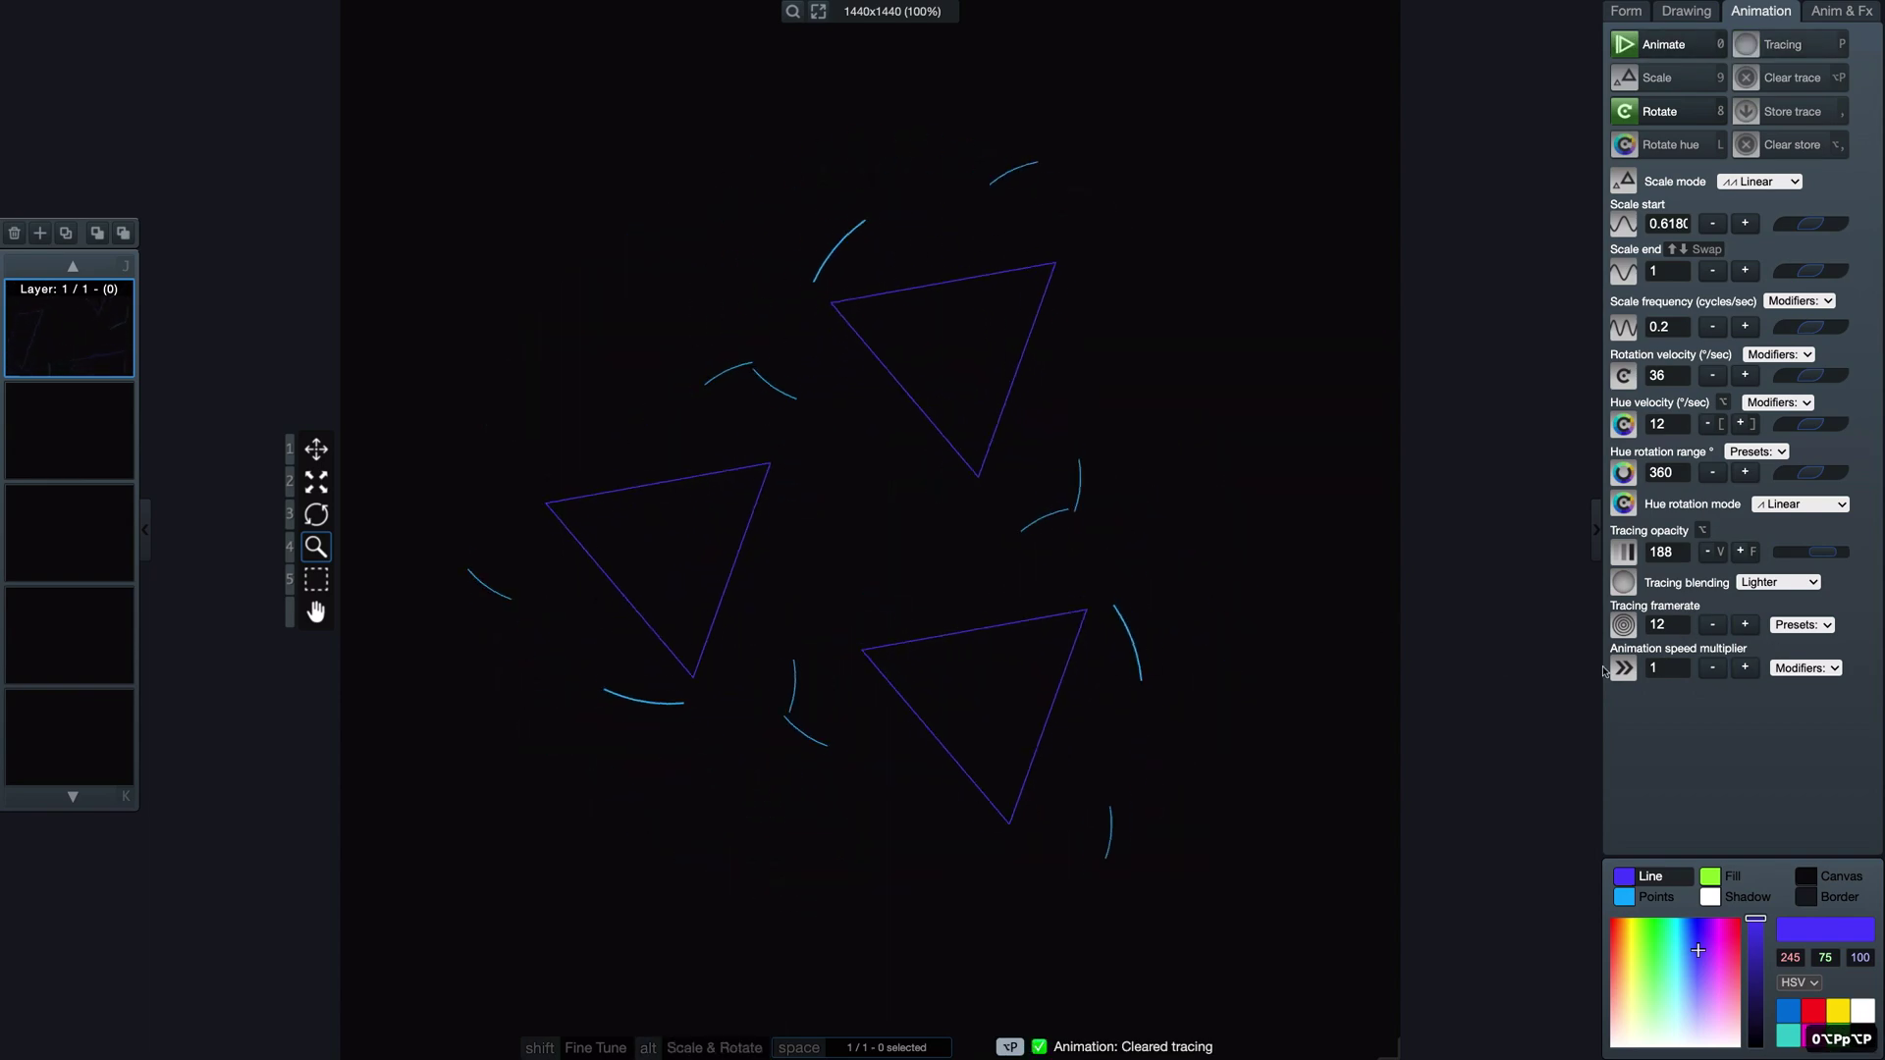
key(BackSpace)
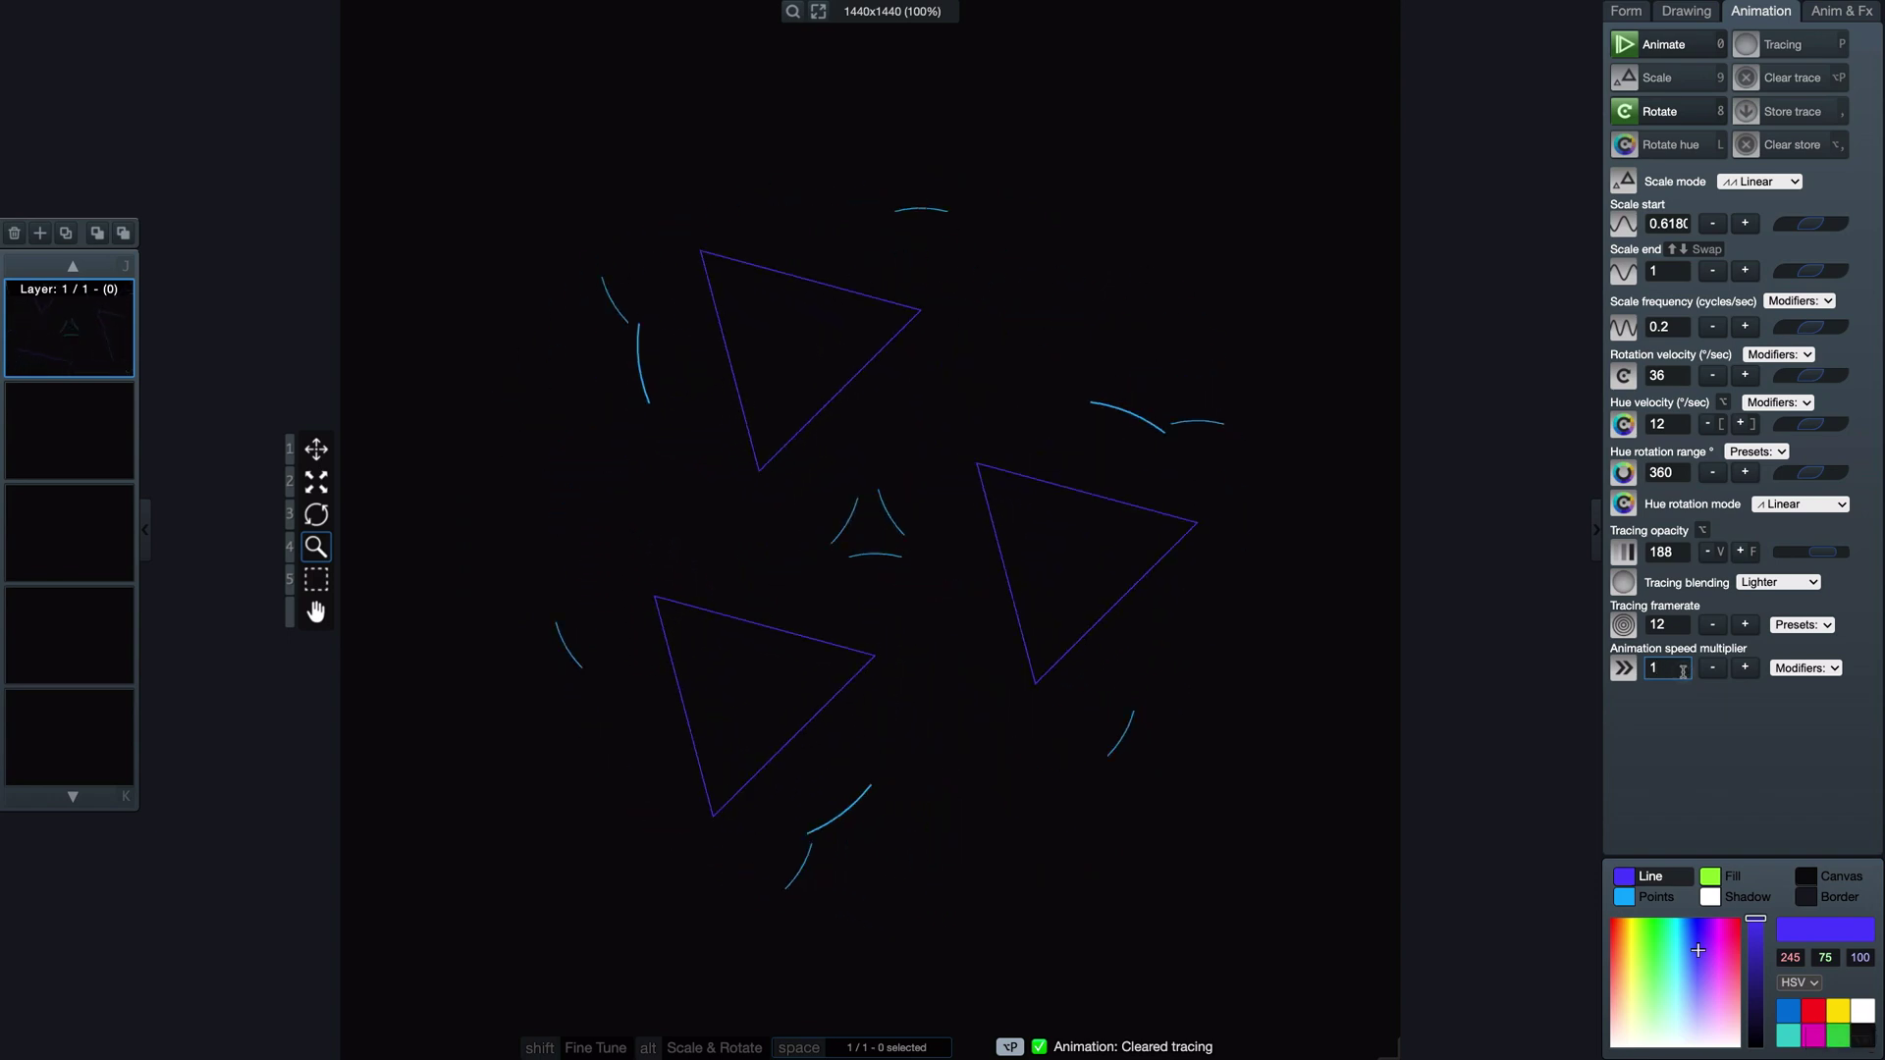
text(0.5)
key(Return)
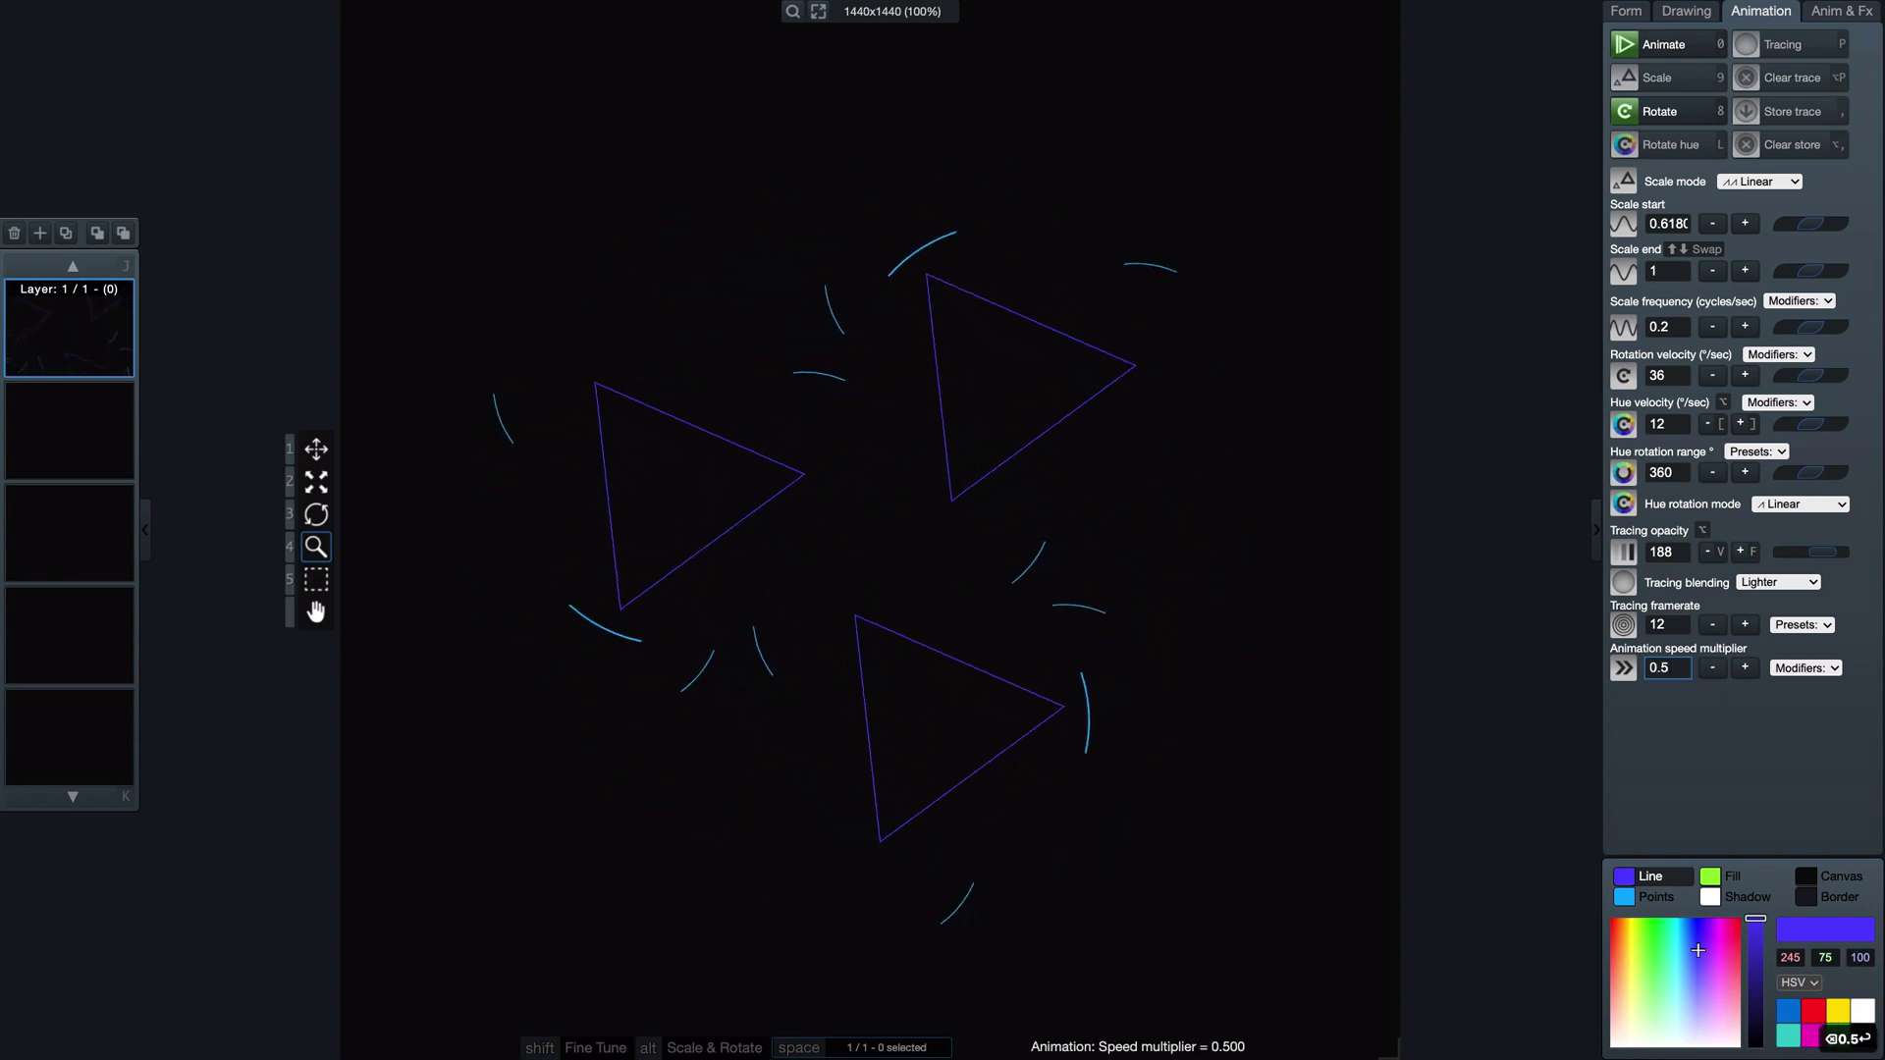
key(BackSpace)
text(25)
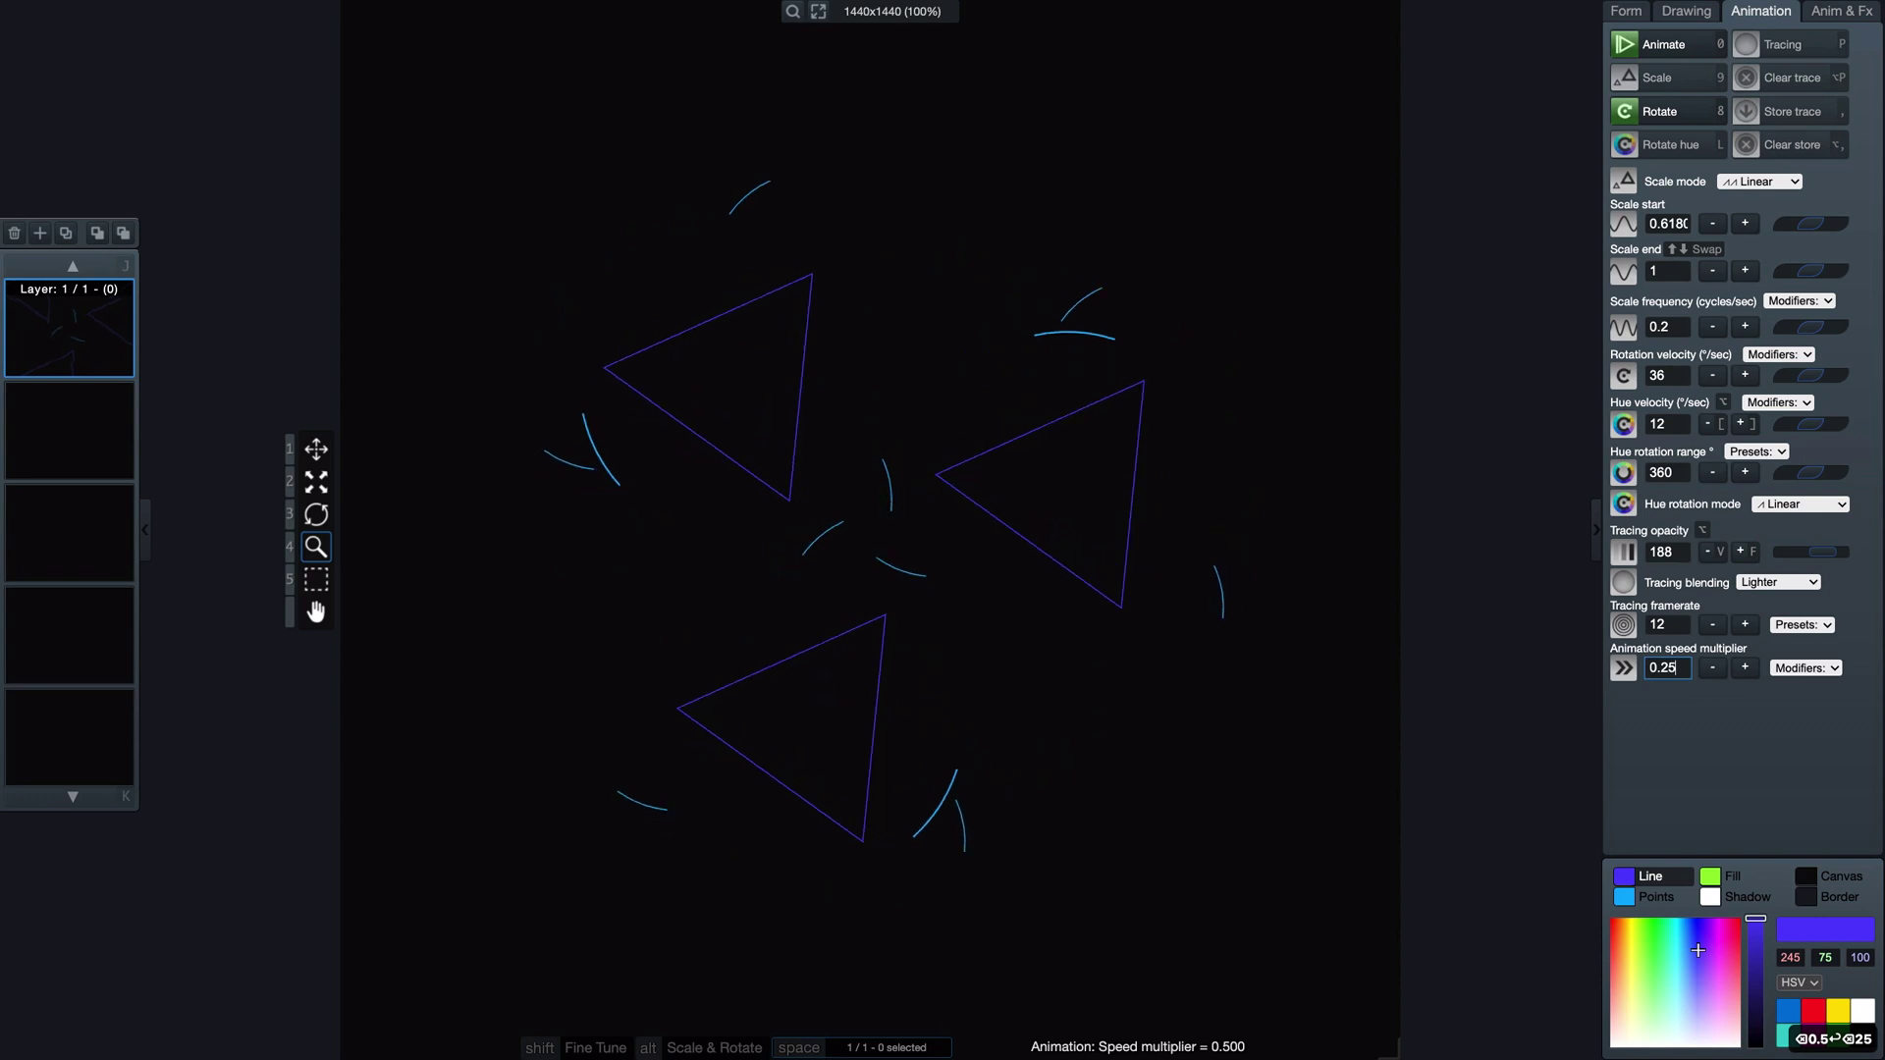
key(Return)
key(BackSpace)
key(BackSpace)
key(BackSpace)
key(BackSpace)
text(2)
key(Return)
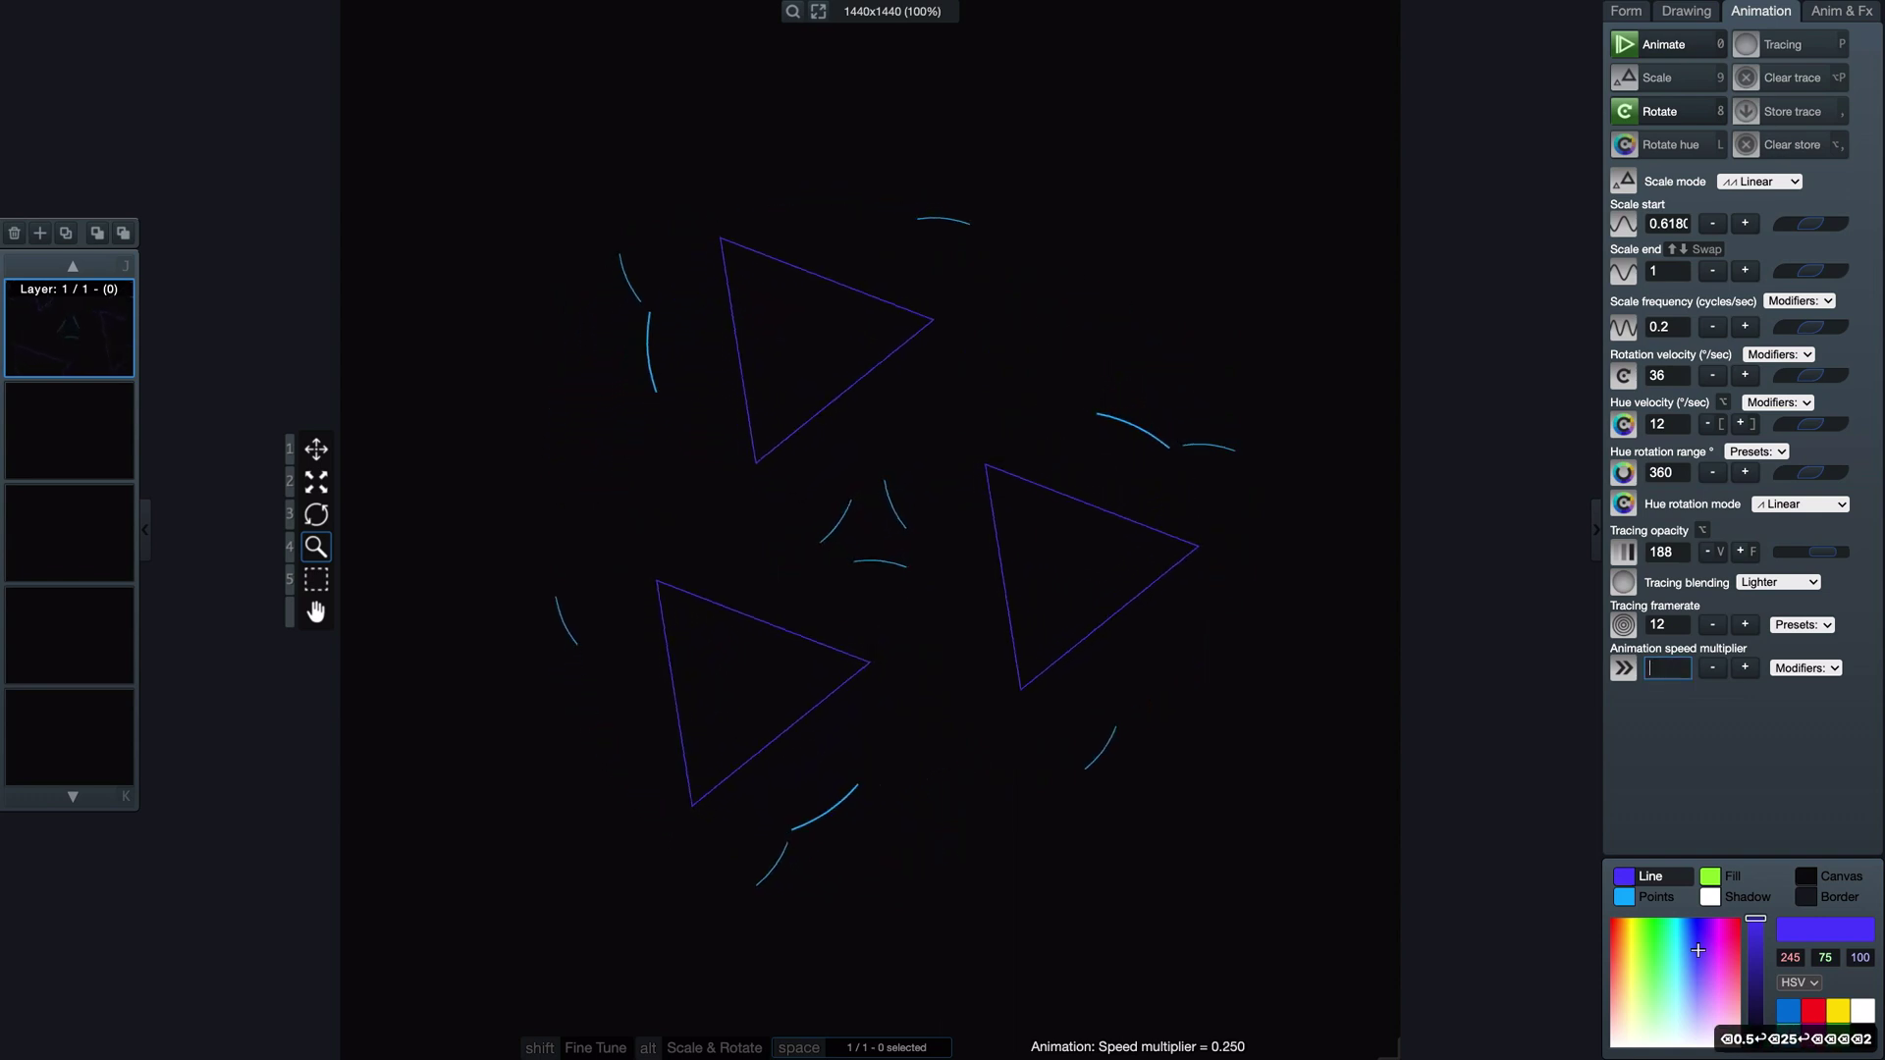
key(BackSpace)
text(4)
key(Return)
key(BackSpace)
text(8)
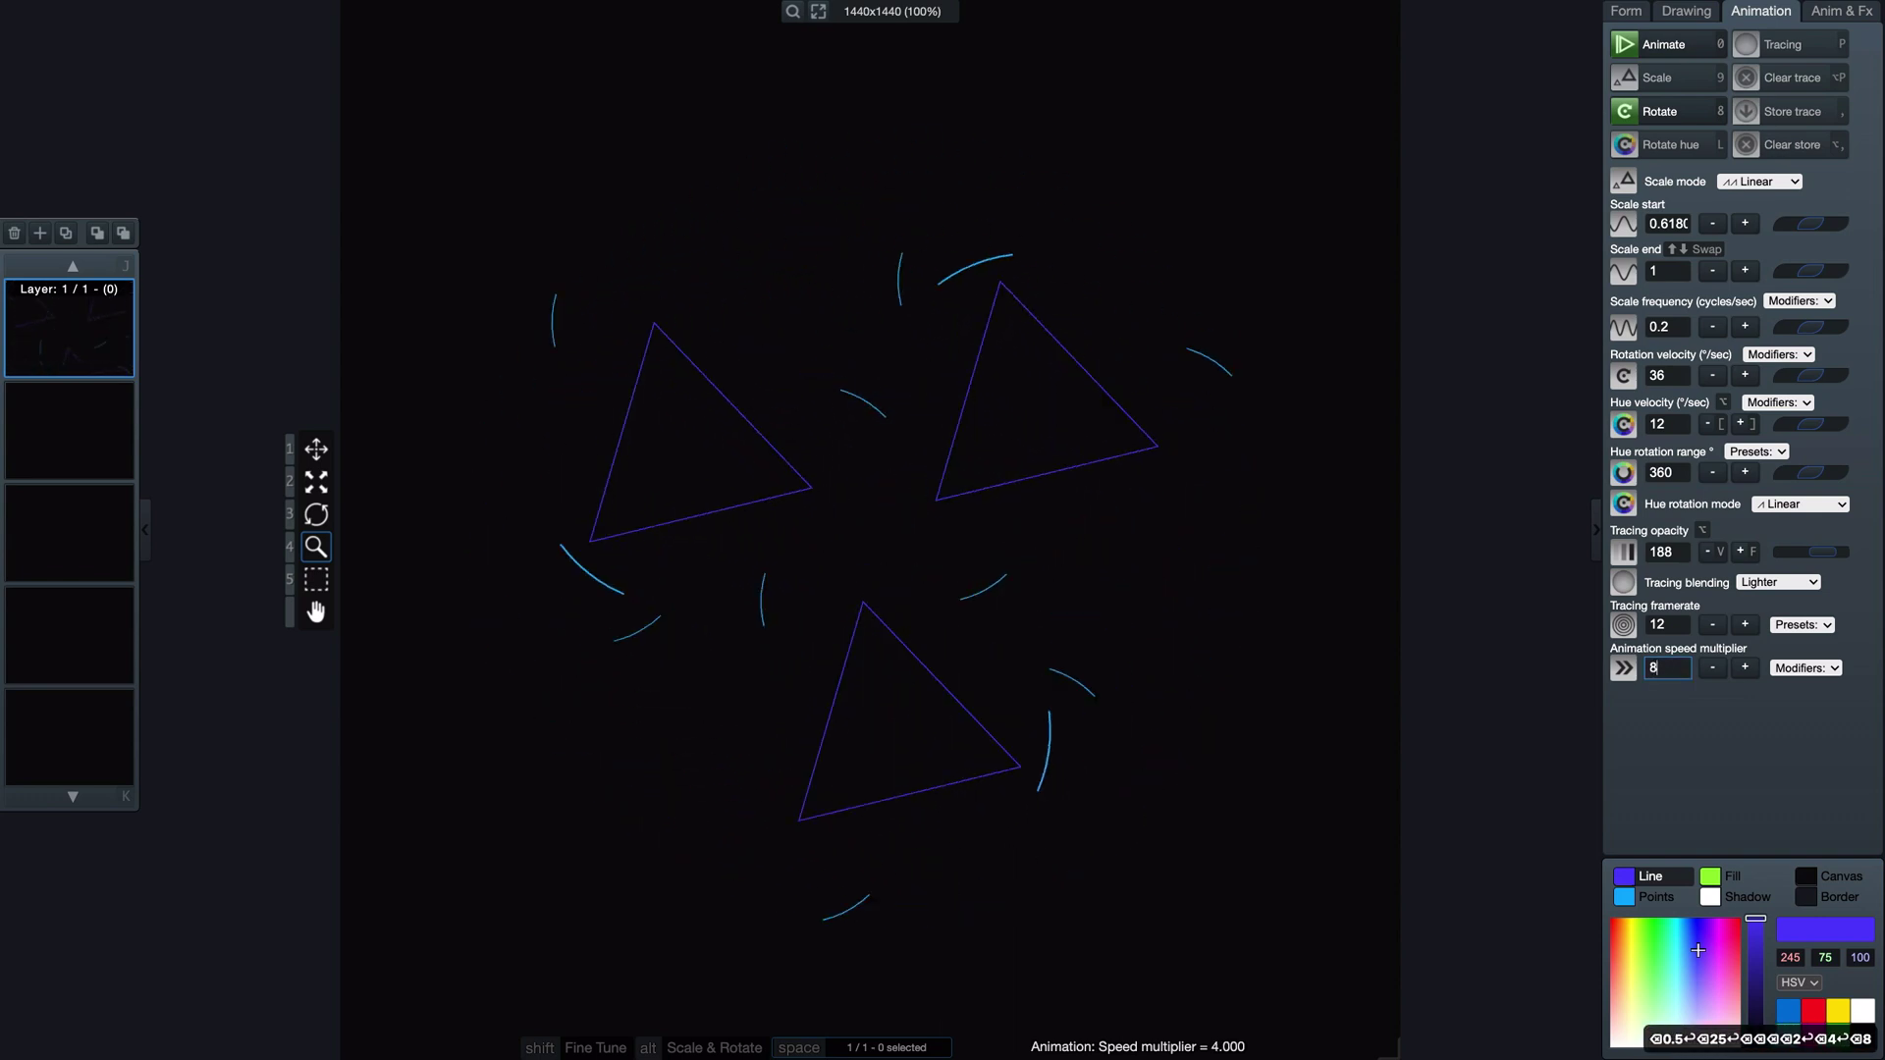
key(Return)
key(BackSpace)
text(3)
key(Return)
key(BackSpace)
text(2)
key(Return)
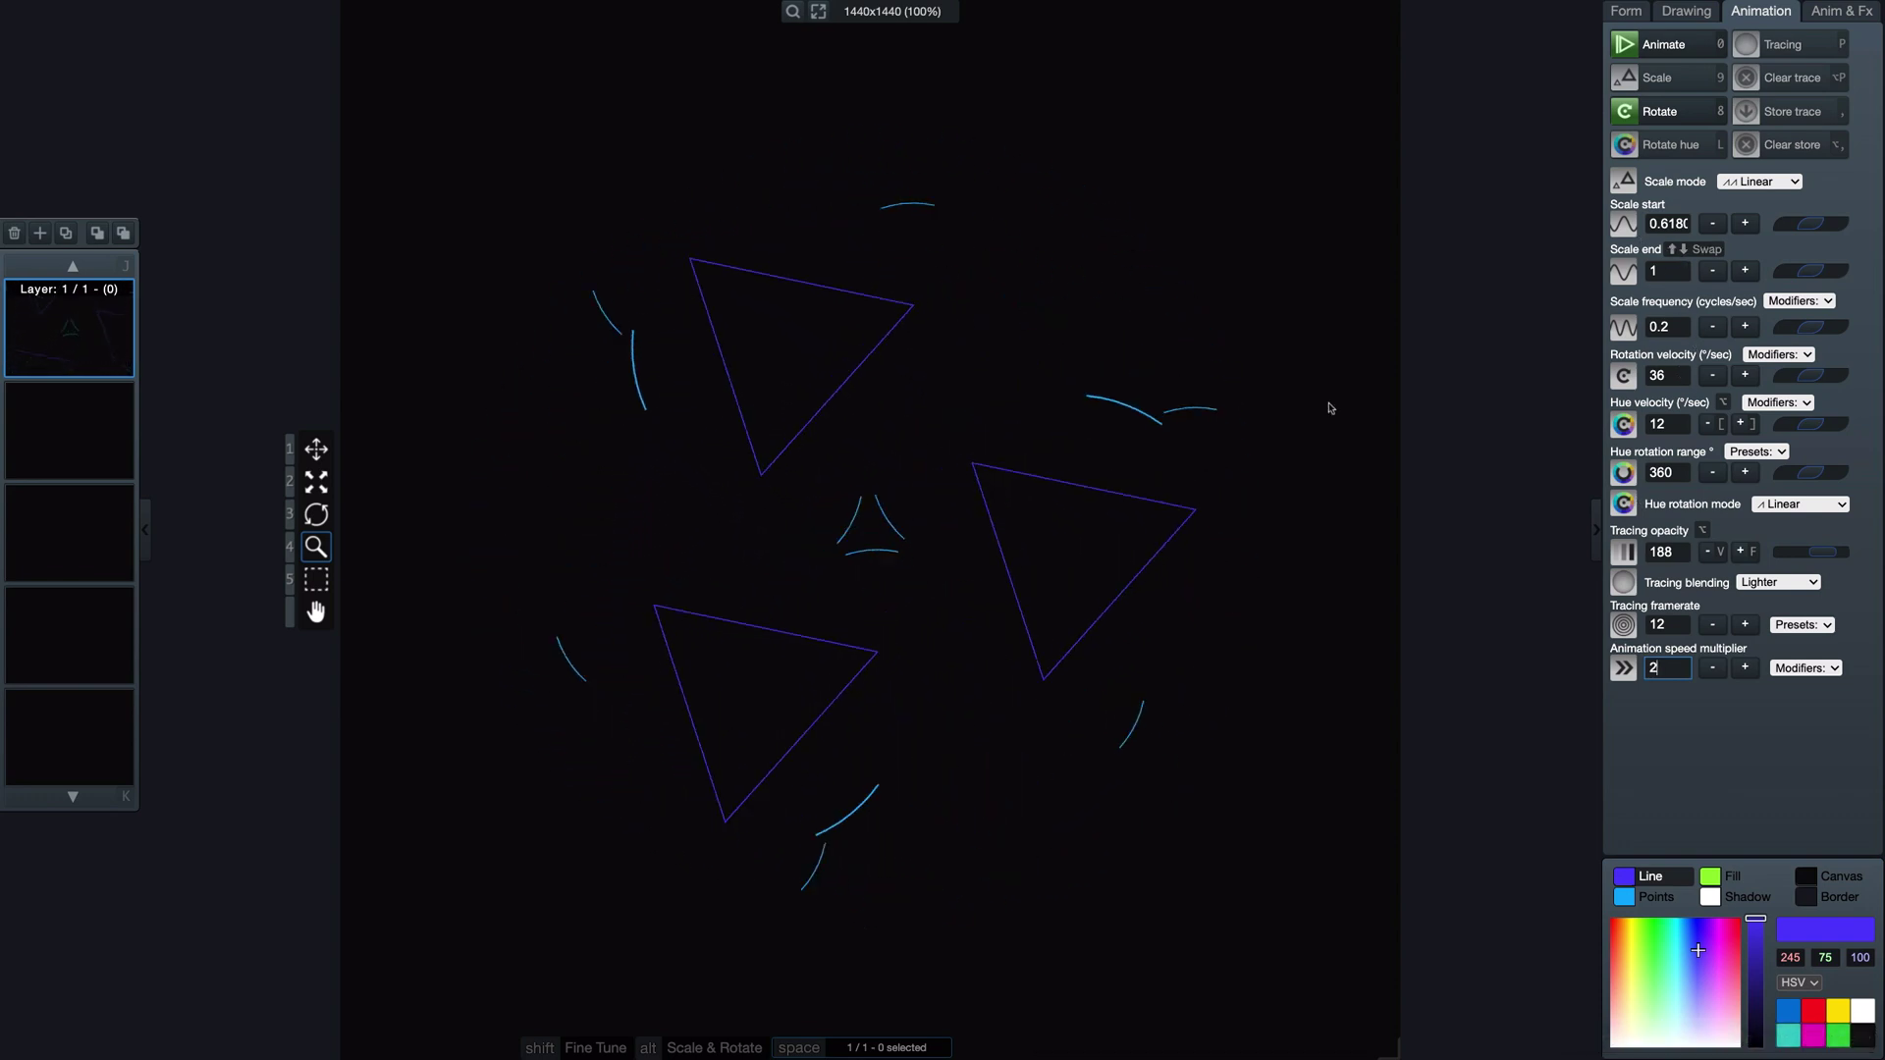
key(BackSpace)
text(1)
key(Return)
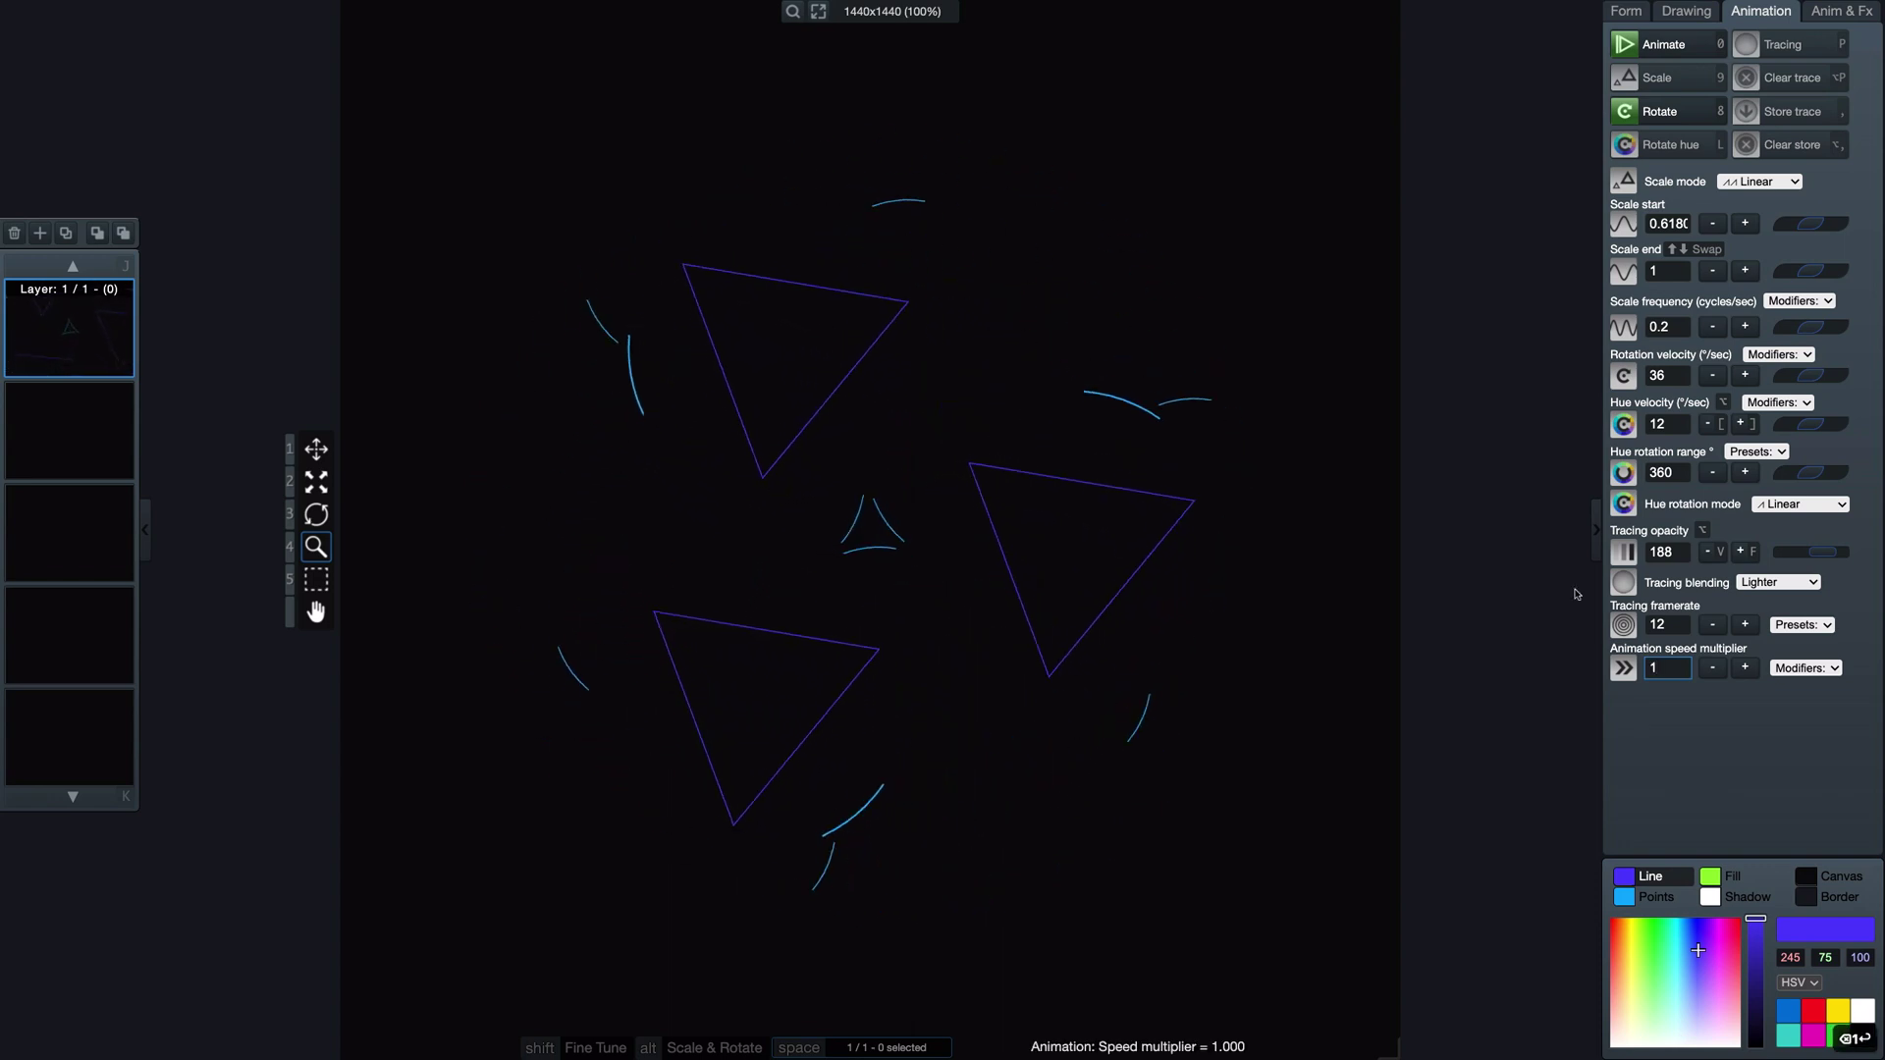
Step: Set the tracing framerate to 60 and turn tracing on to build the glowing swirl
key(shift+Tab)
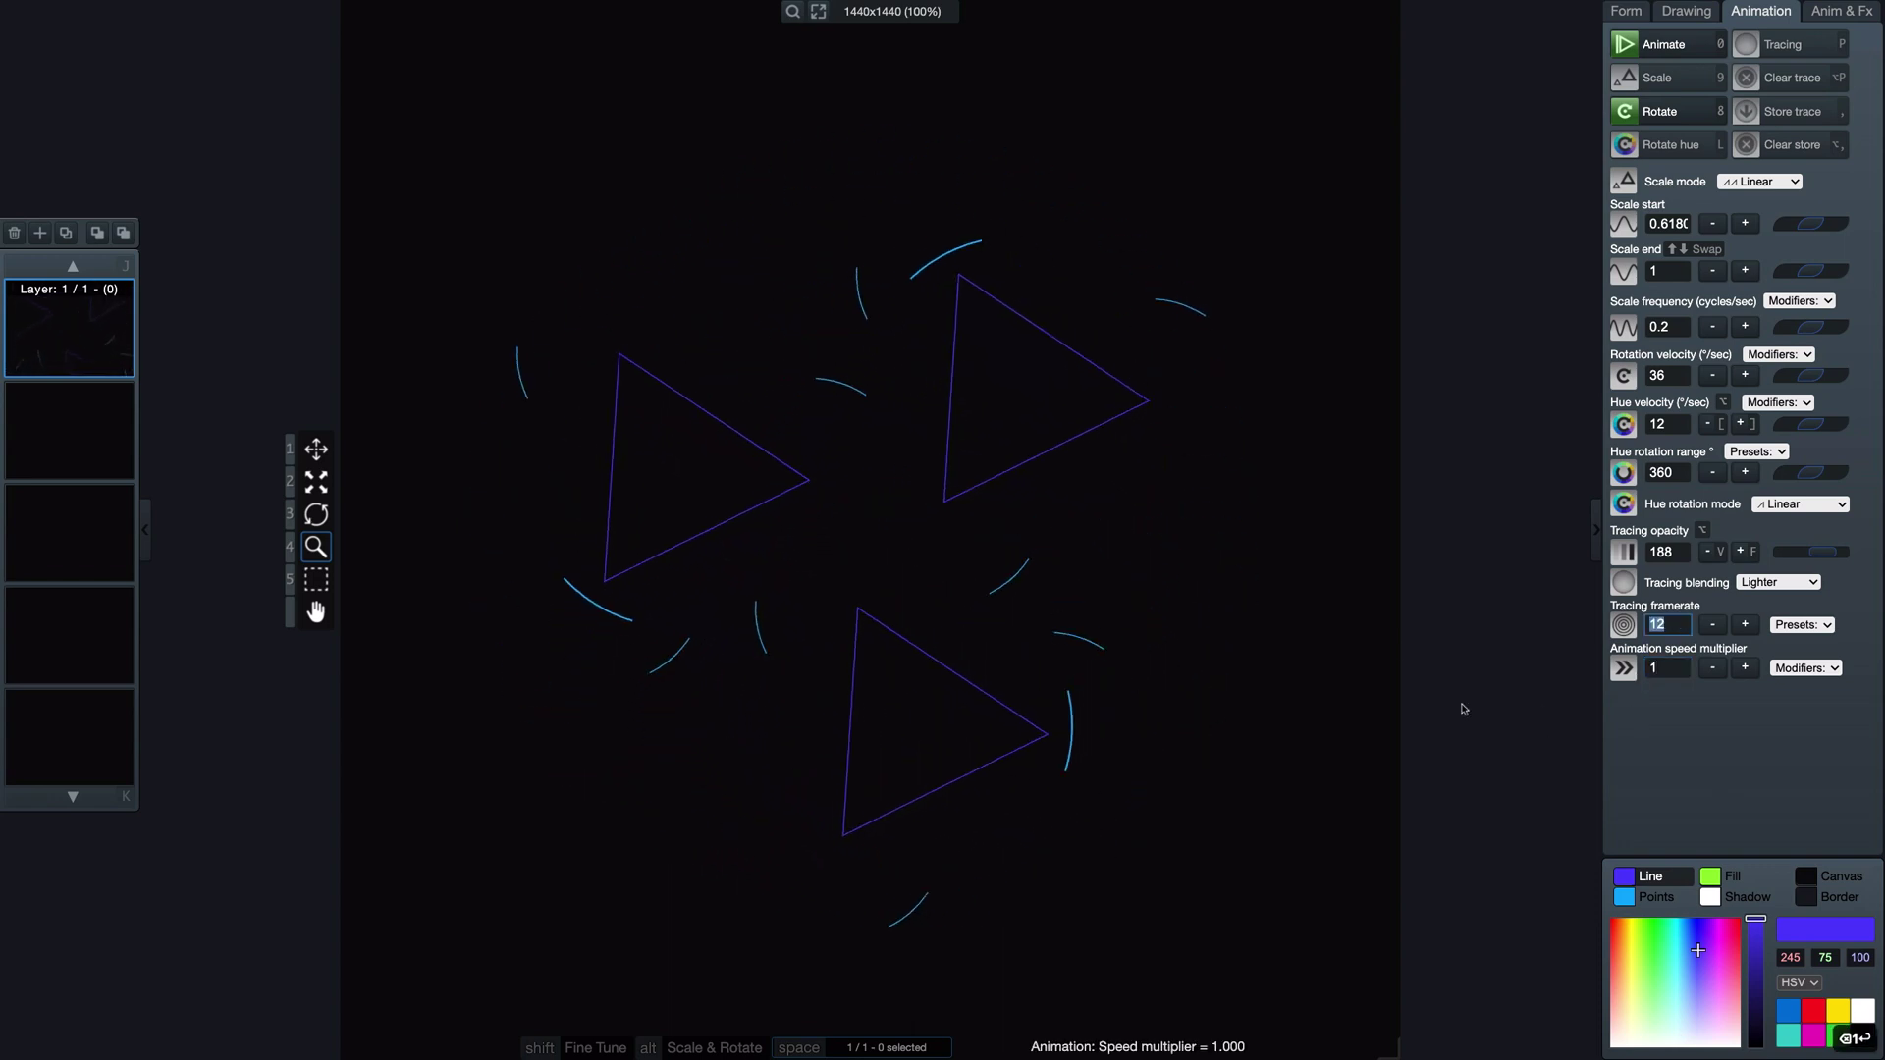
key(BackSpace)
text(60)
key(Return)
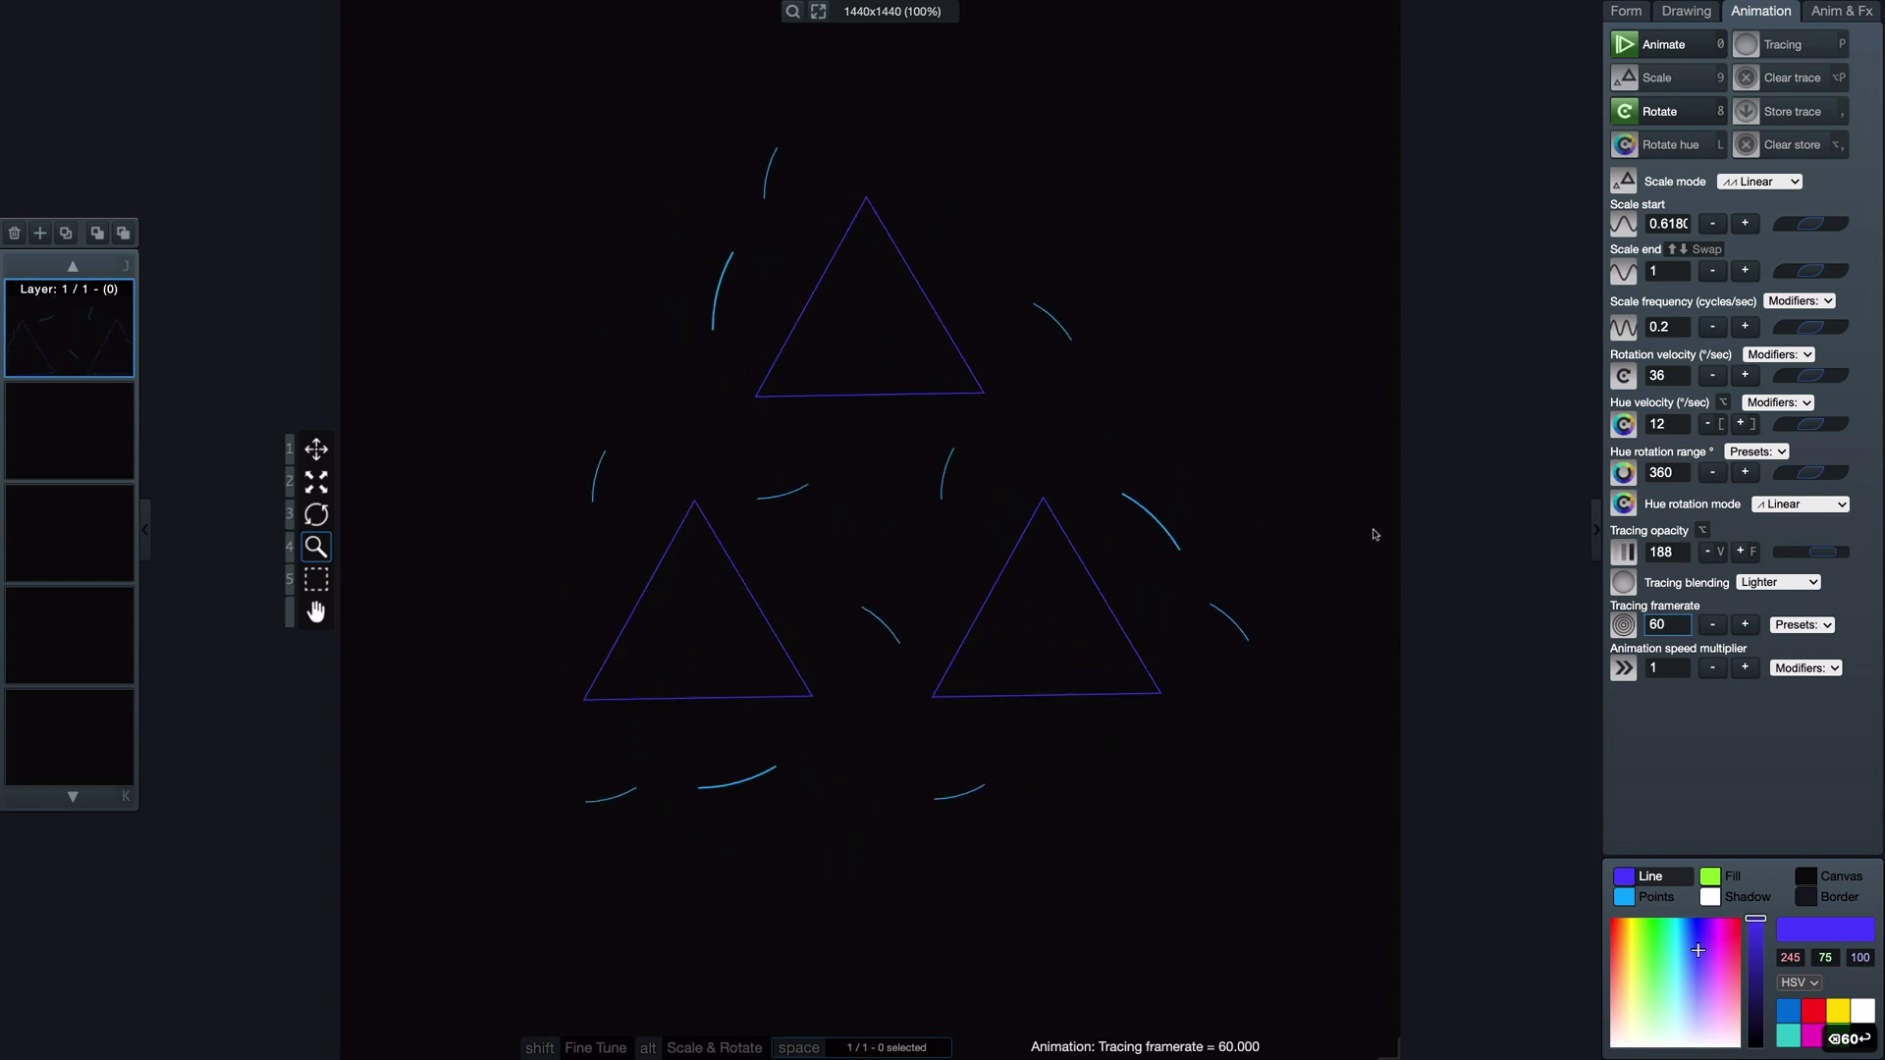
click(1335, 496)
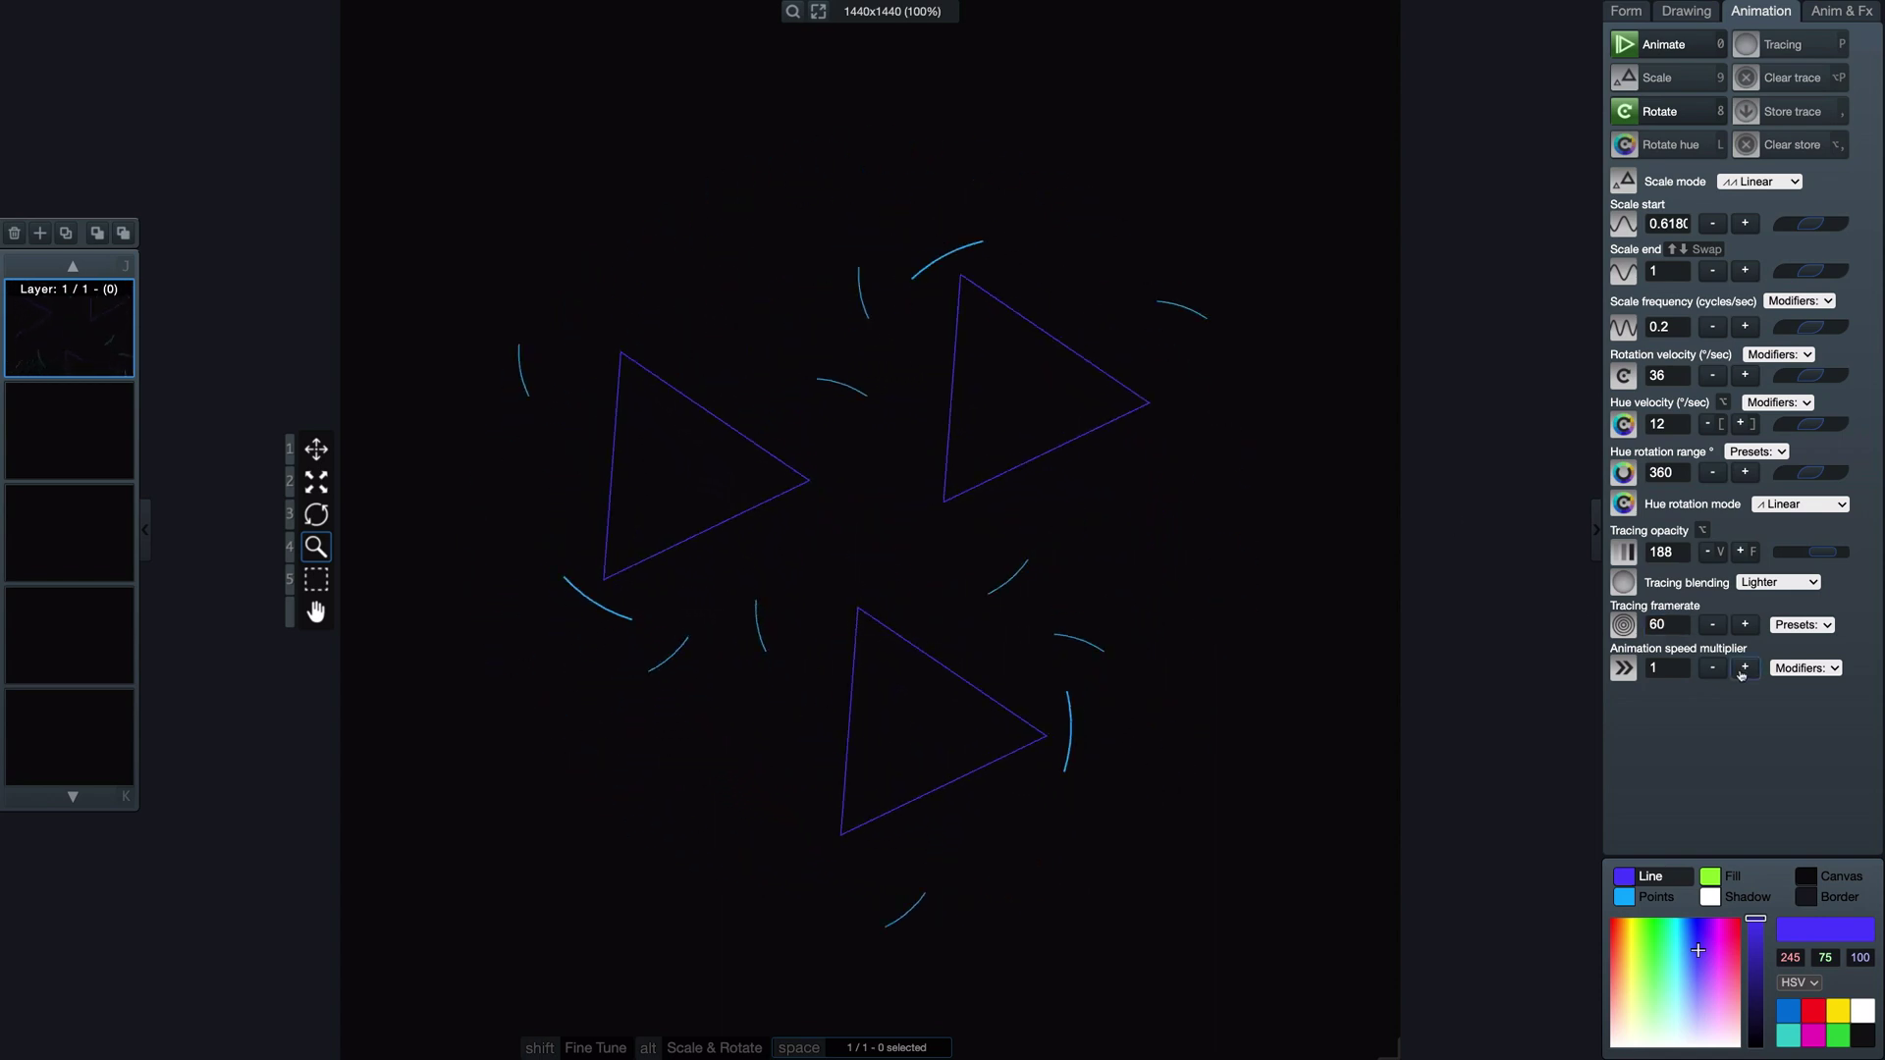
click(1678, 624)
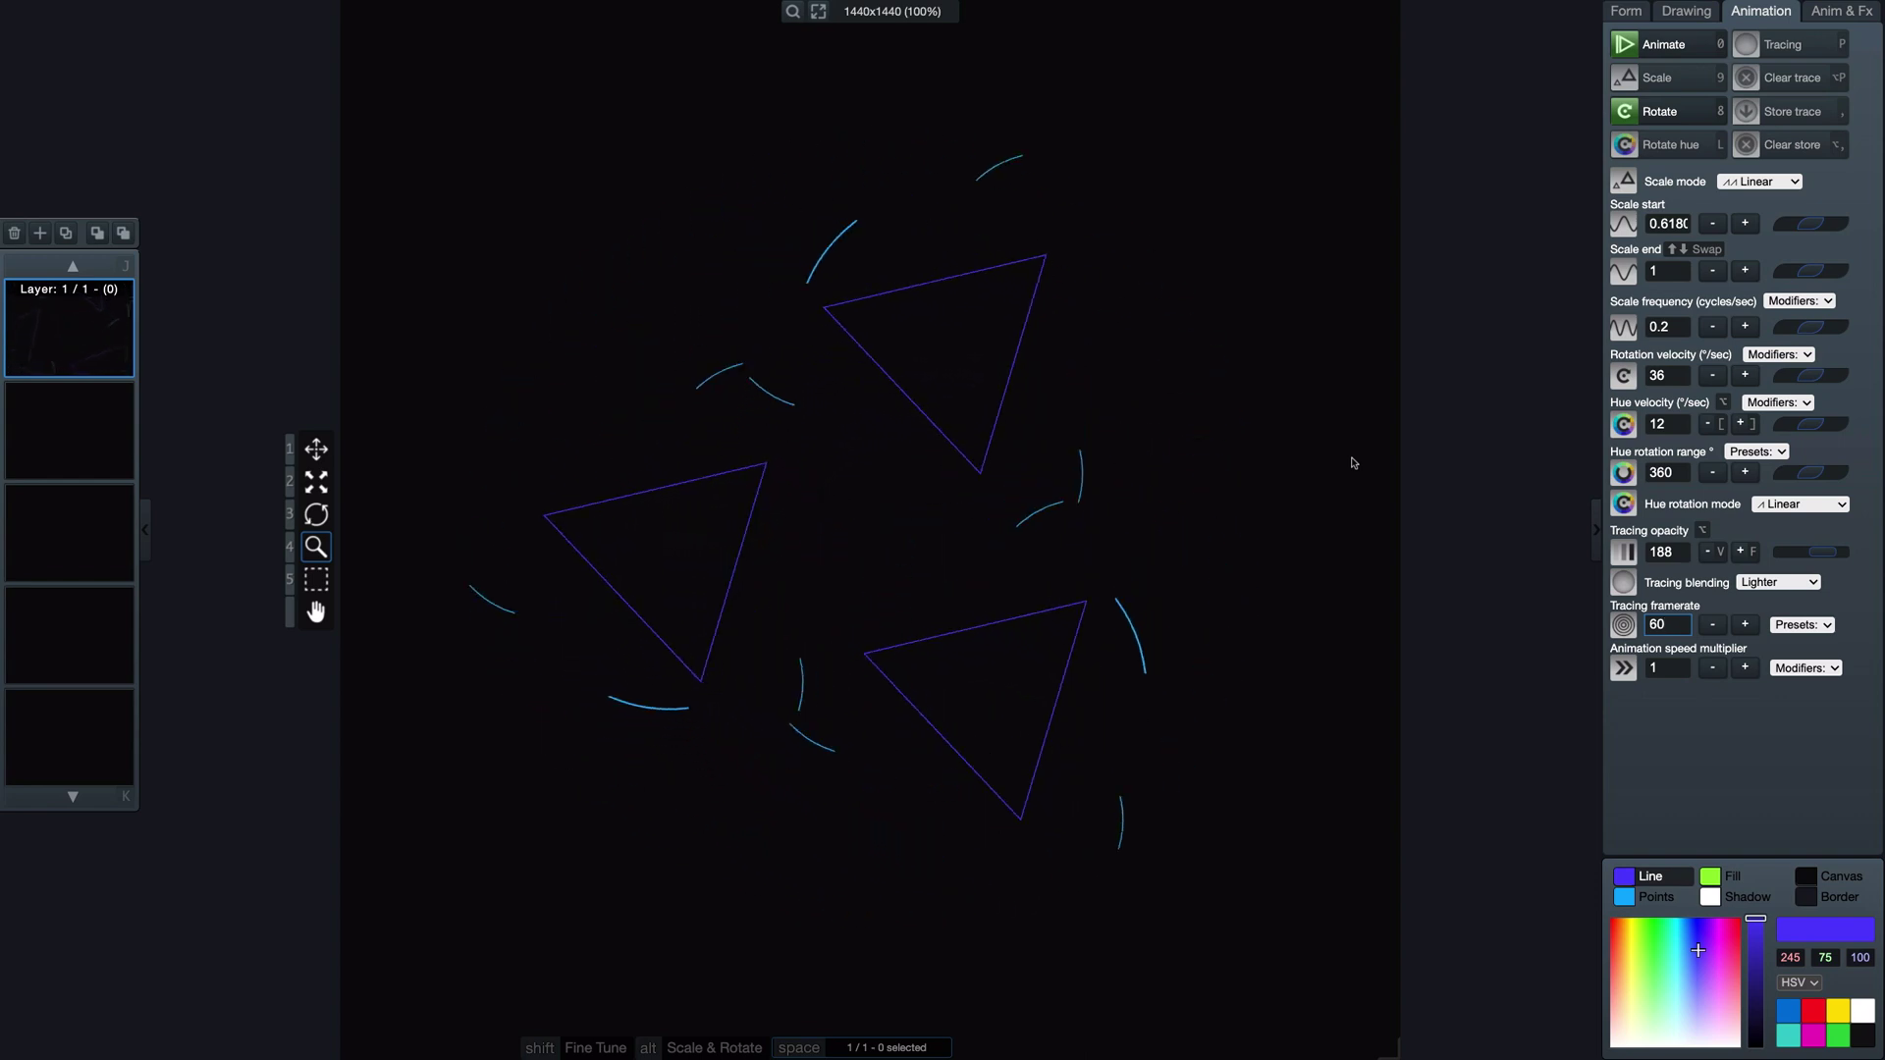
click(1396, 514)
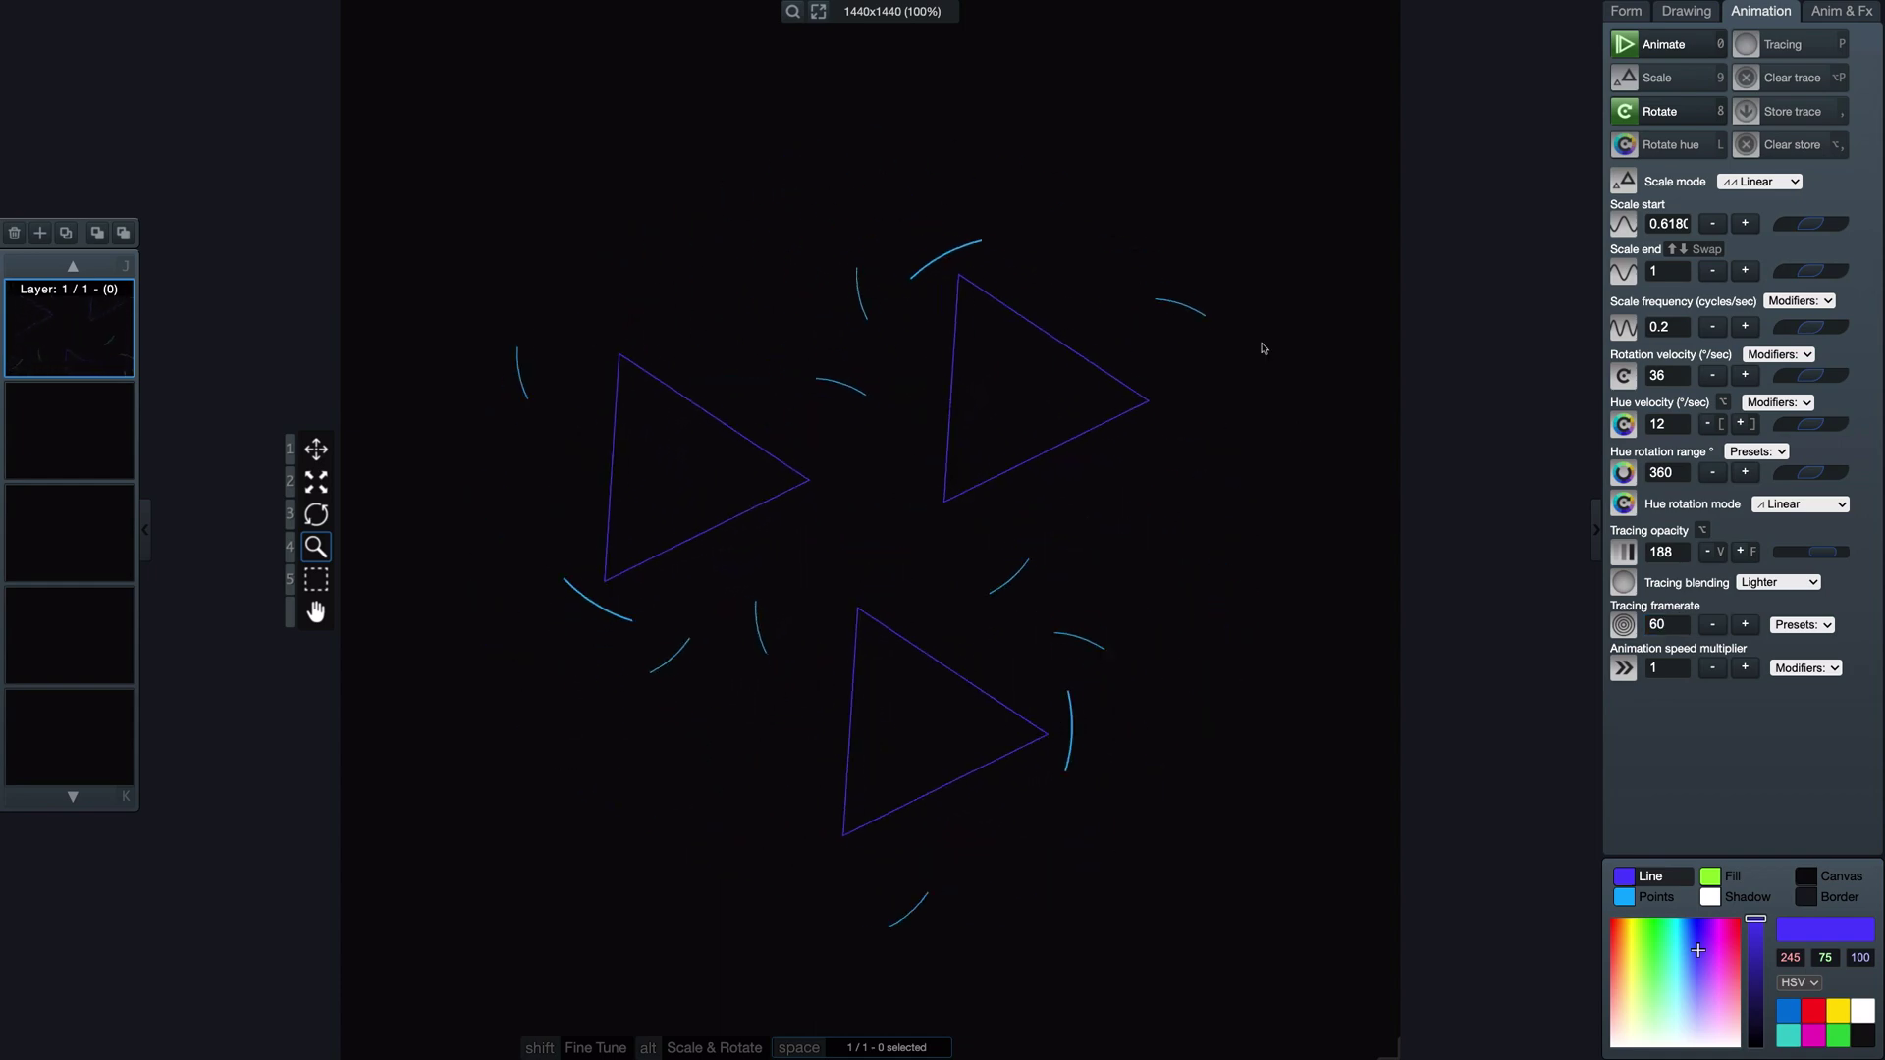
key(p)
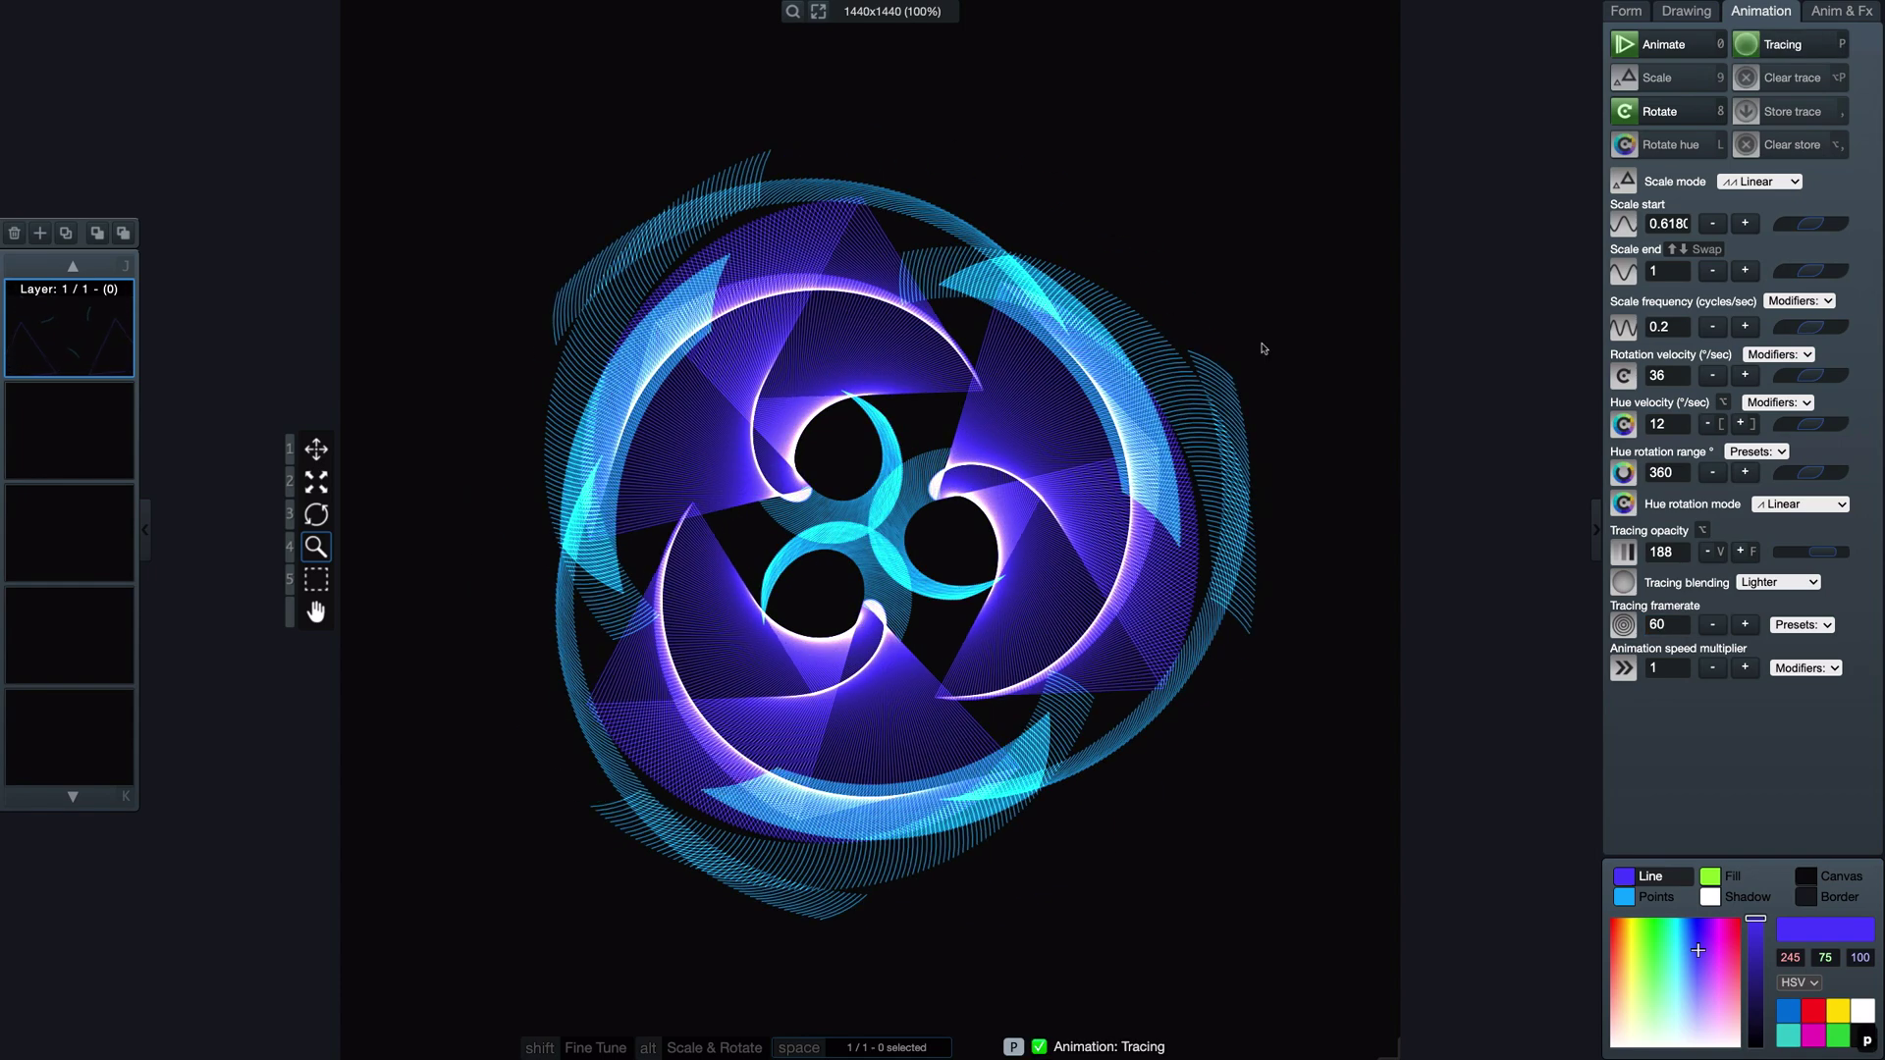
Step: Clear the trace, thin the line weight down to 7 and turn tracing back on
key(alt+p)
key(e)
key(e)
key(e)
key(e)
key(e)
key(e)
key(e)
key(e)
key(e)
key(e)
key(e)
key(e)
key(e)
key(e)
key(e)
key(e)
key(e)
key(e)
key(e)
key(e)
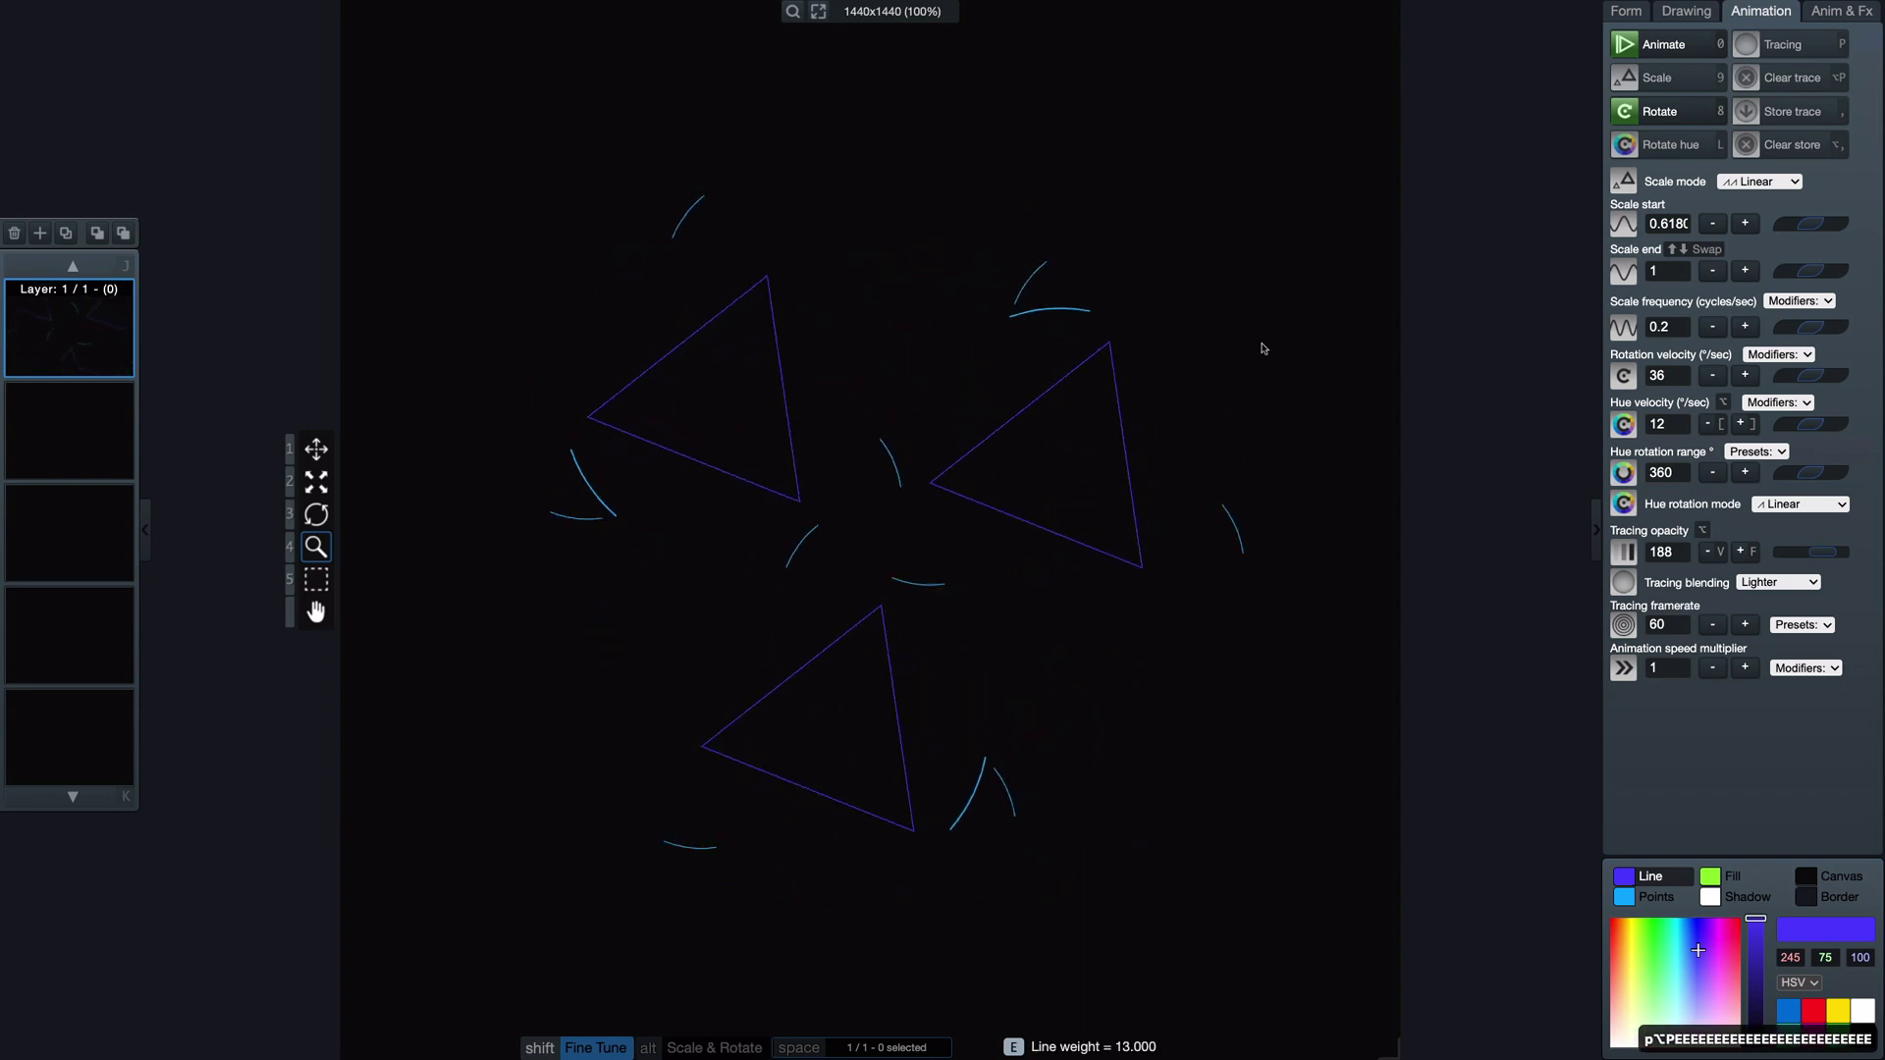
key(e)
key(e)
key(e)
key(e)
key(e)
key(e)
key(e)
key(e)
key(e)
key(e)
key(e)
key(e)
key(e)
key(e)
key(e)
key(e)
key(e)
key(e)
key(e)
key(e)
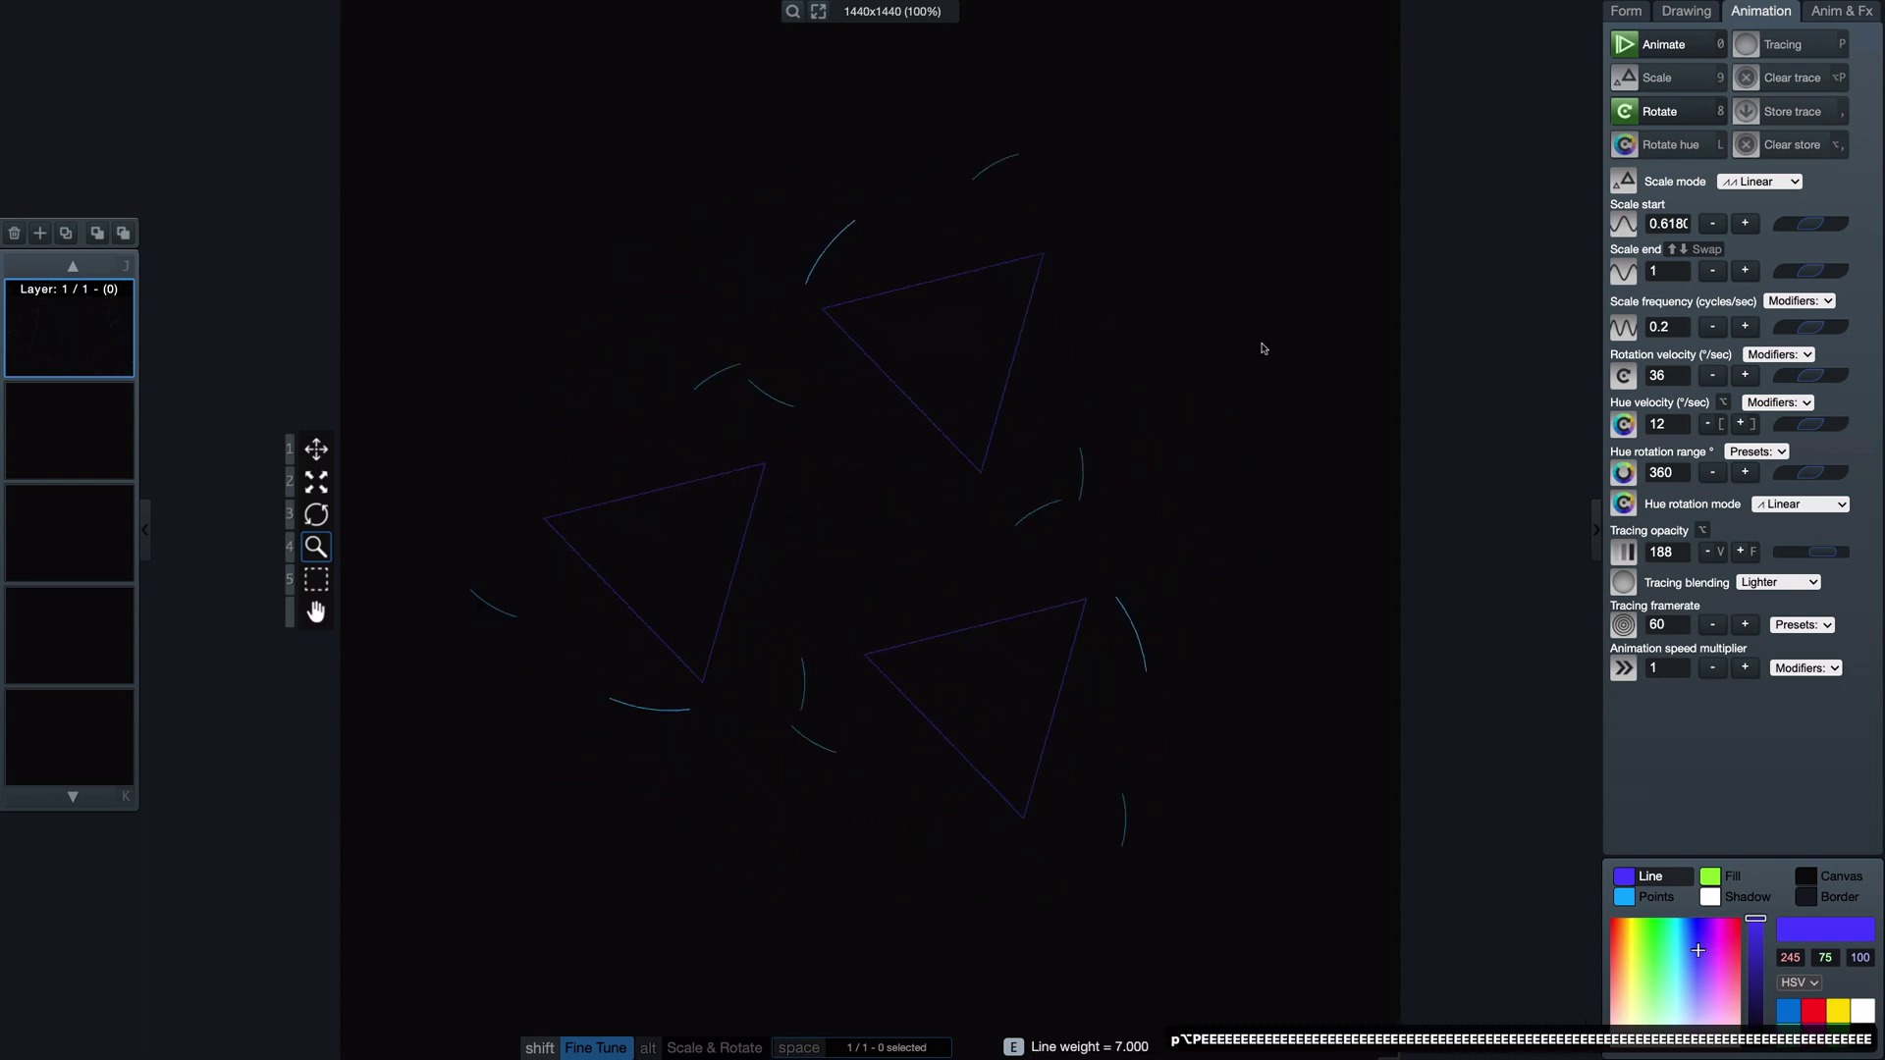
key(e)
key(e)
key(e)
key(e)
key(e)
key(e)
key(e)
key(e)
key(e)
key(e)
key(e)
key(e)
key(e)
key(e)
key(e)
key(e)
key(e)
key(e)
key(e)
key(e)
key(p)
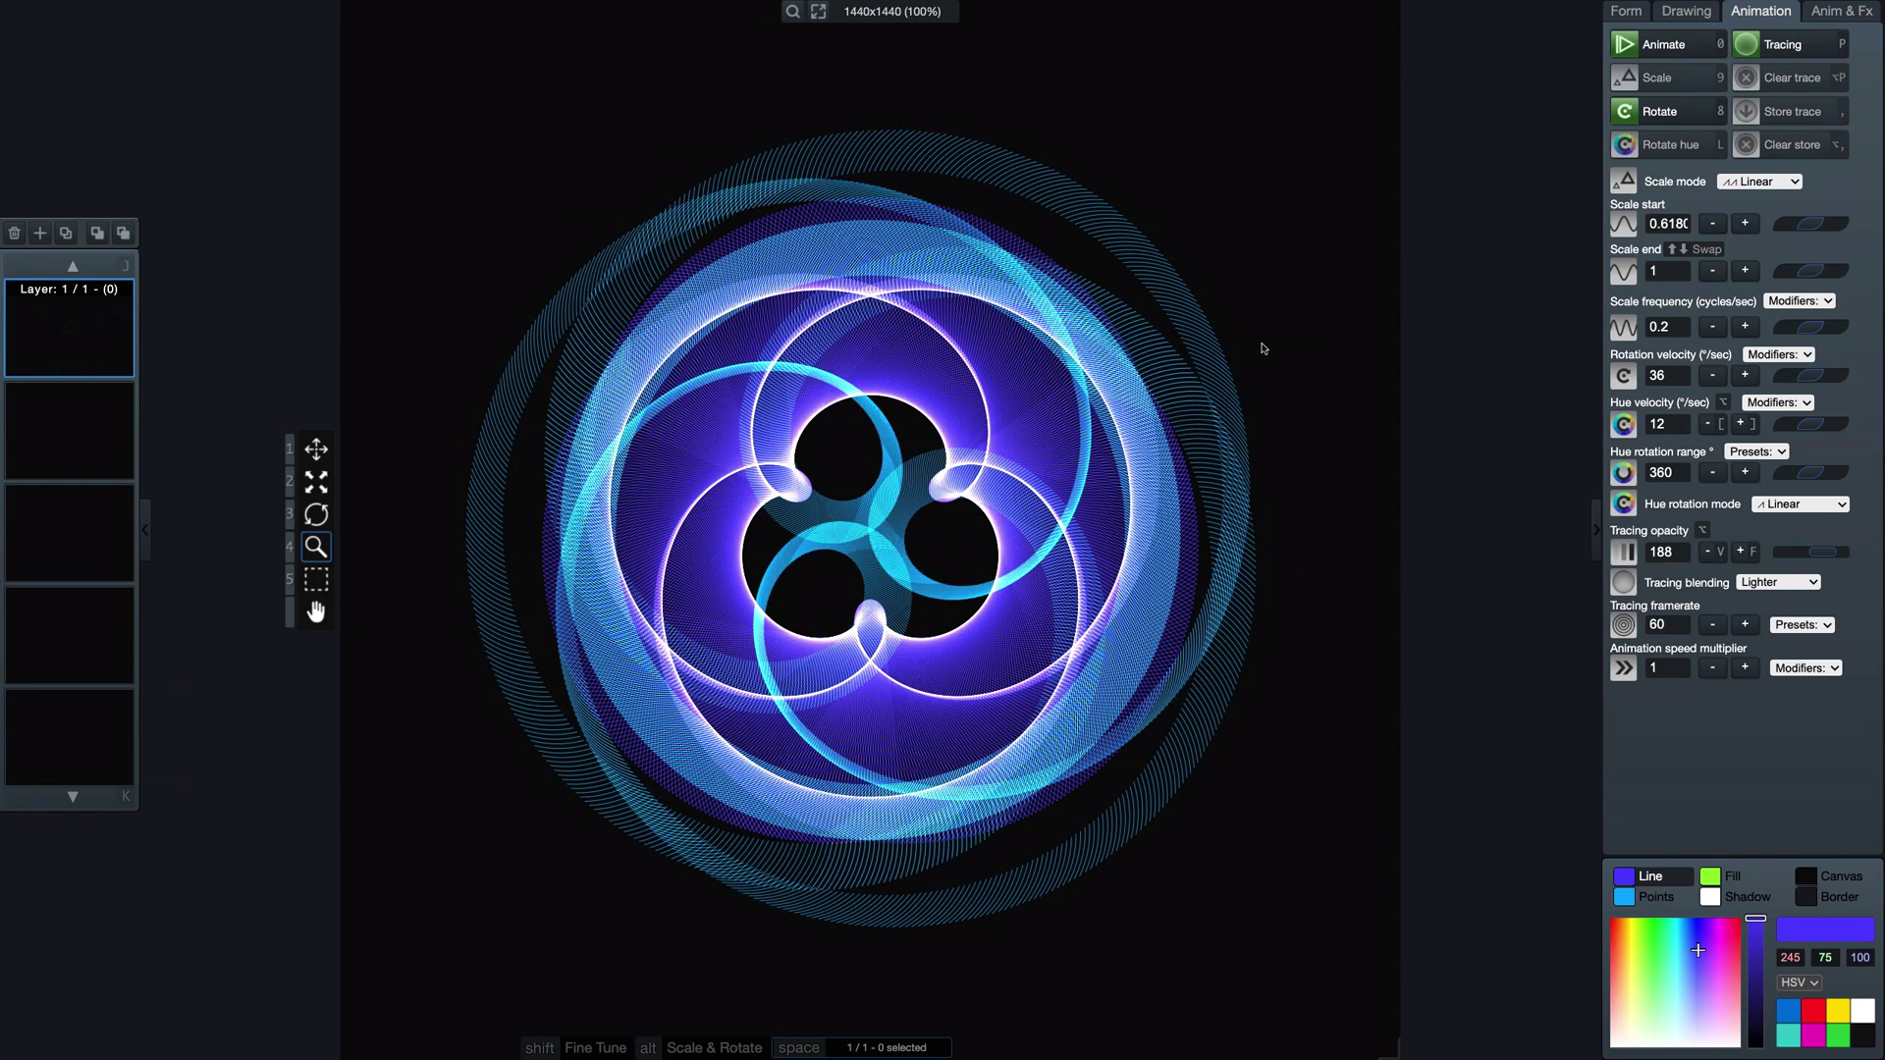
Step: Pause the animation, clear the swirl, retrace it, then pause again
key(0)
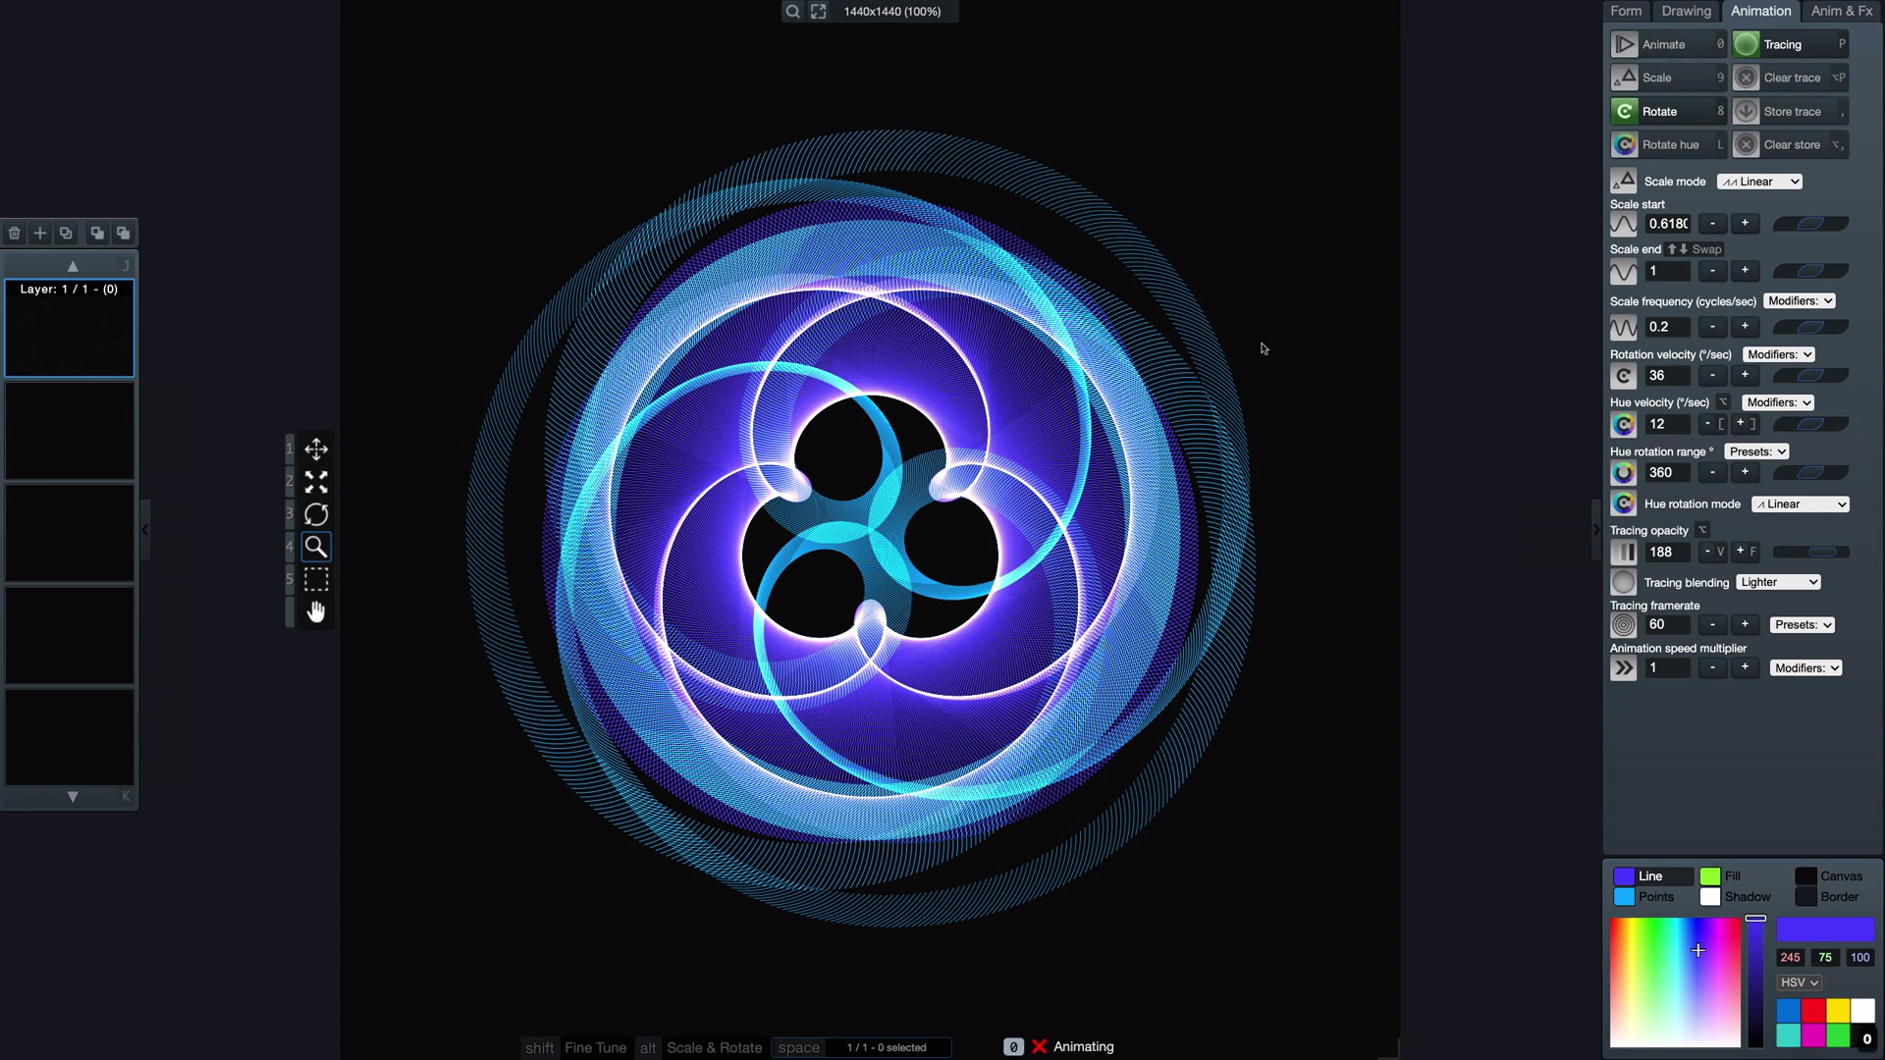
key(alt+p)
key(0)
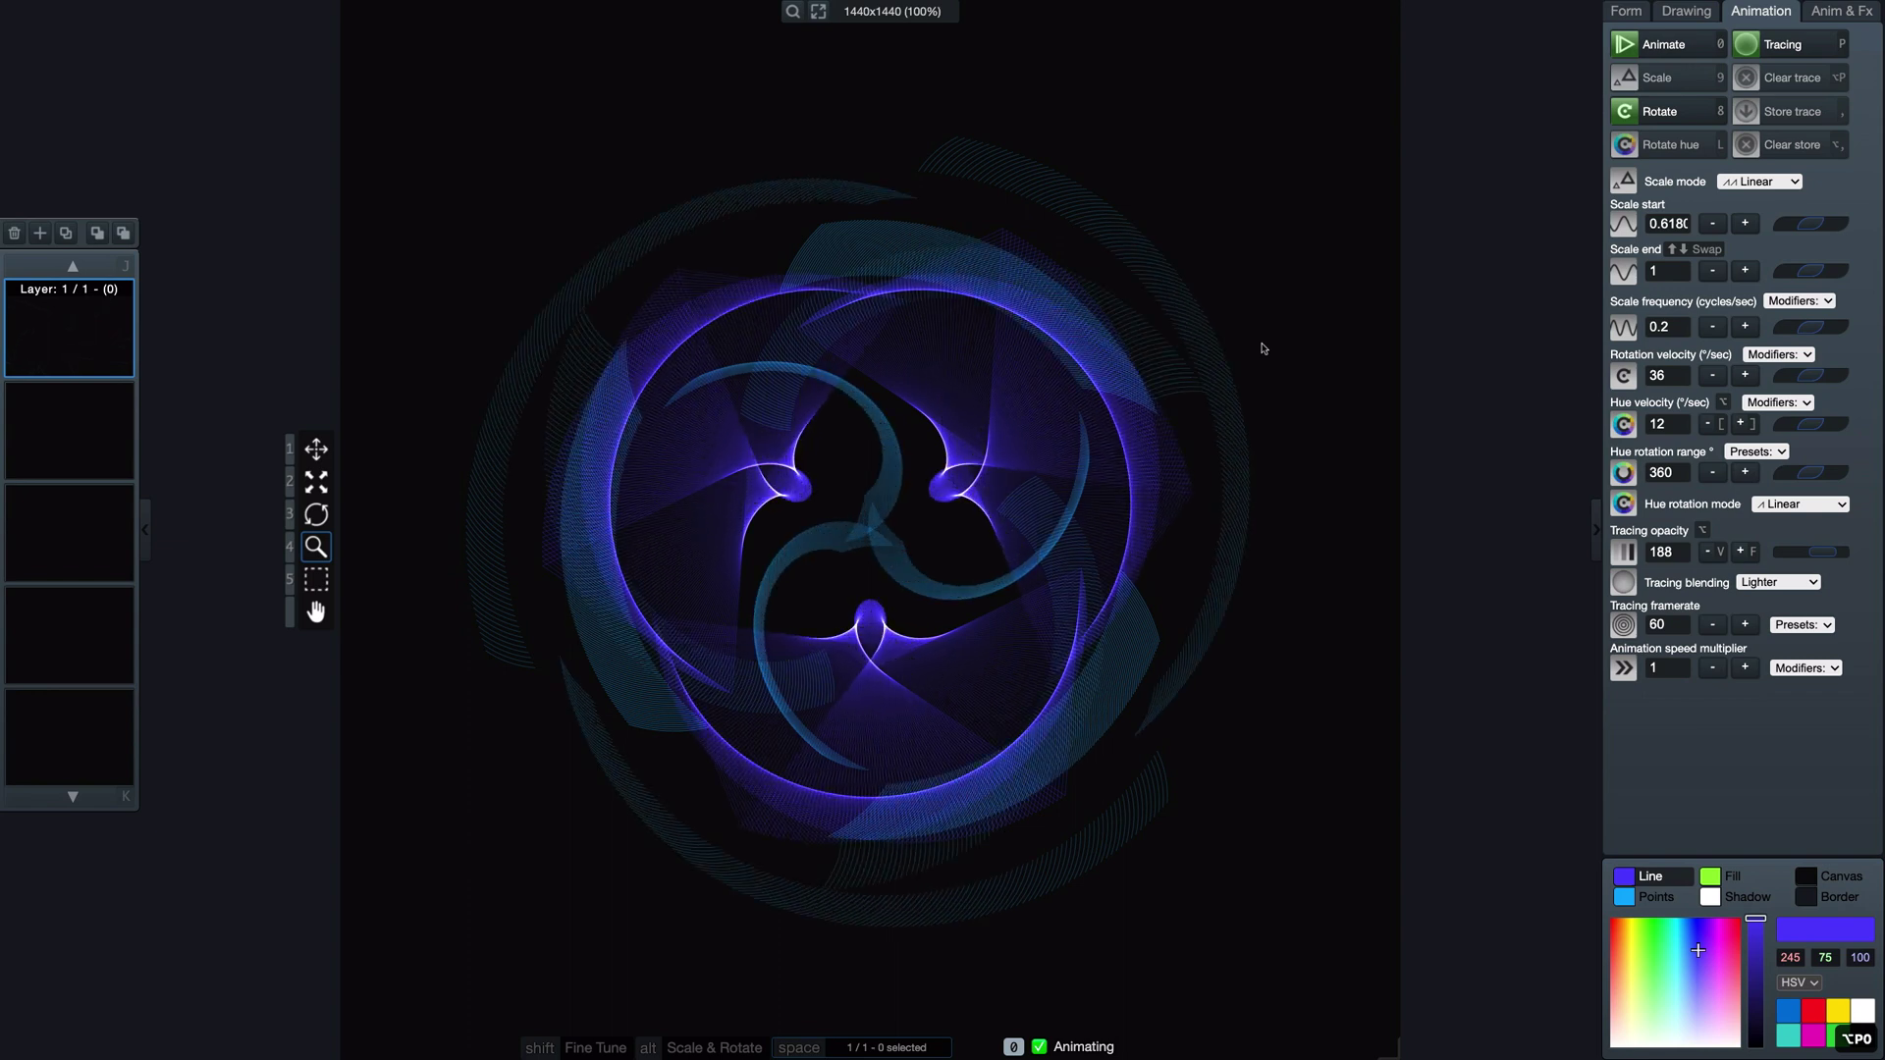
key(0)
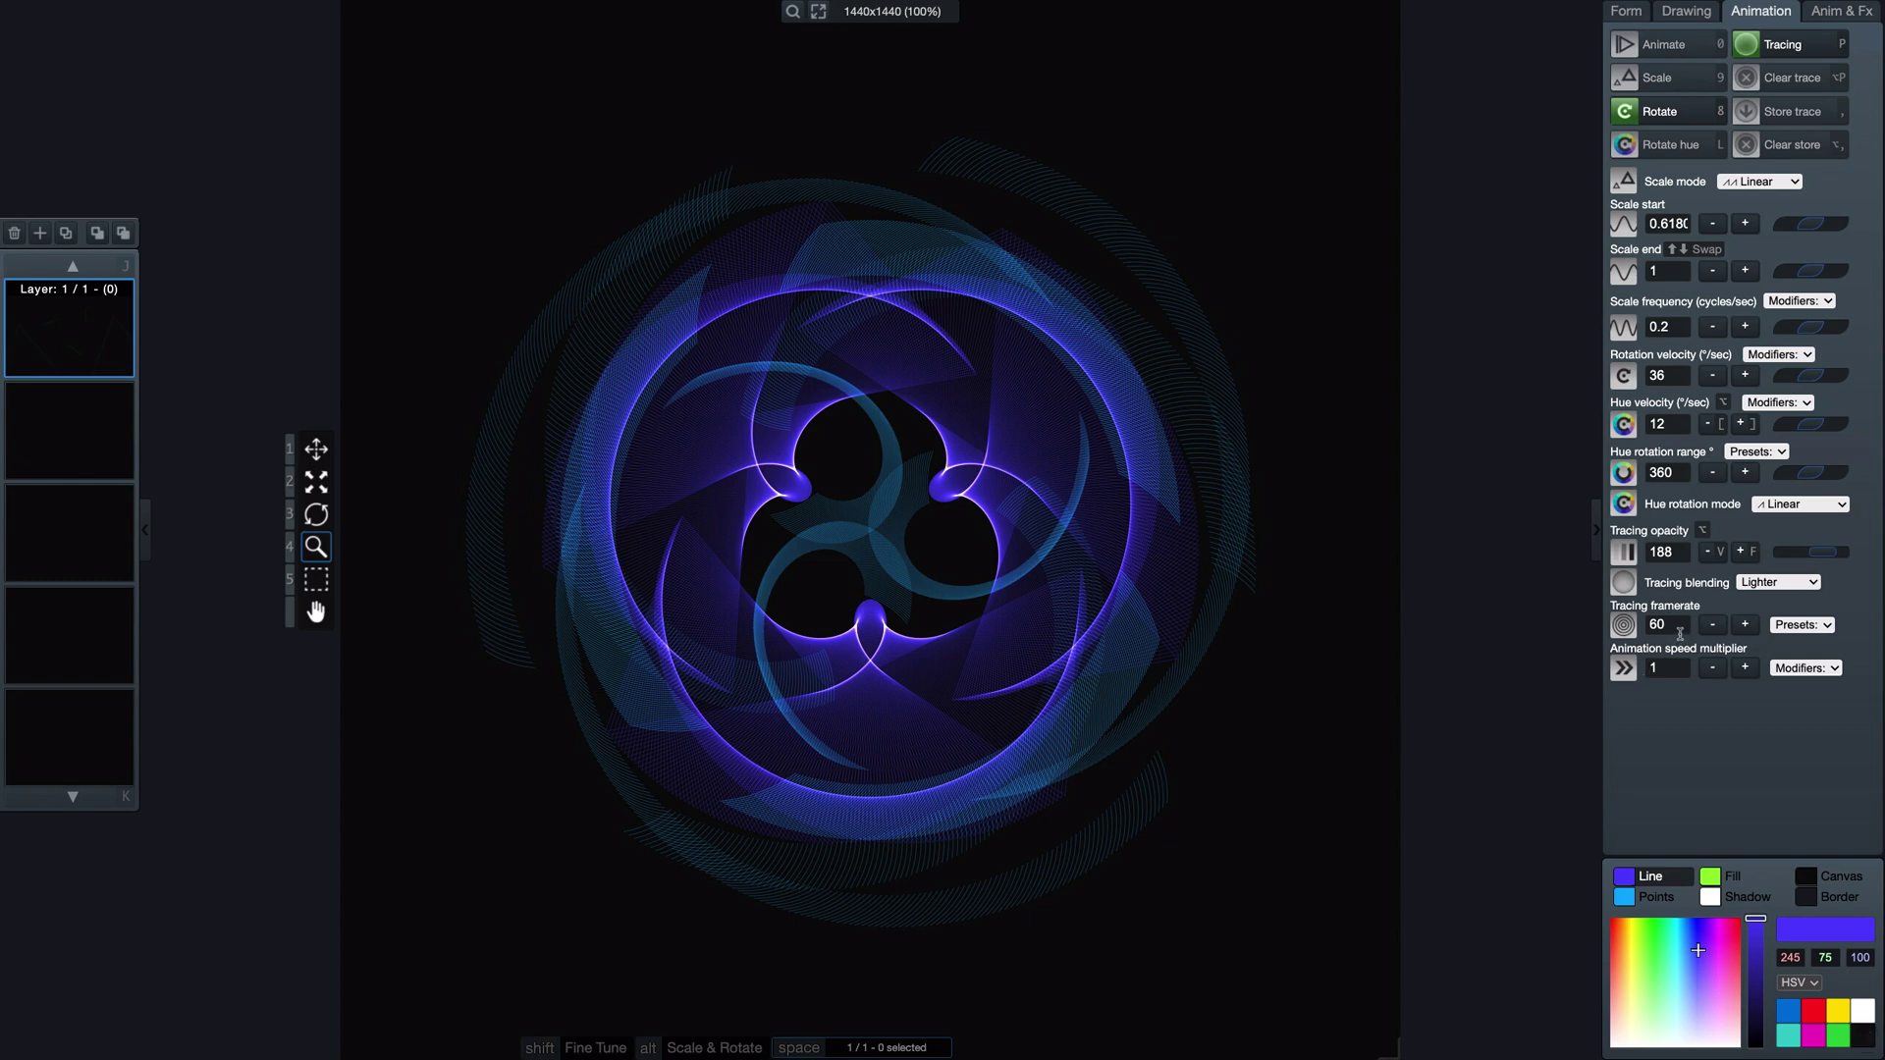
Step: Set the tracing framerate to 120, clear the old trace and restart the animation
text(120)
key(Return)
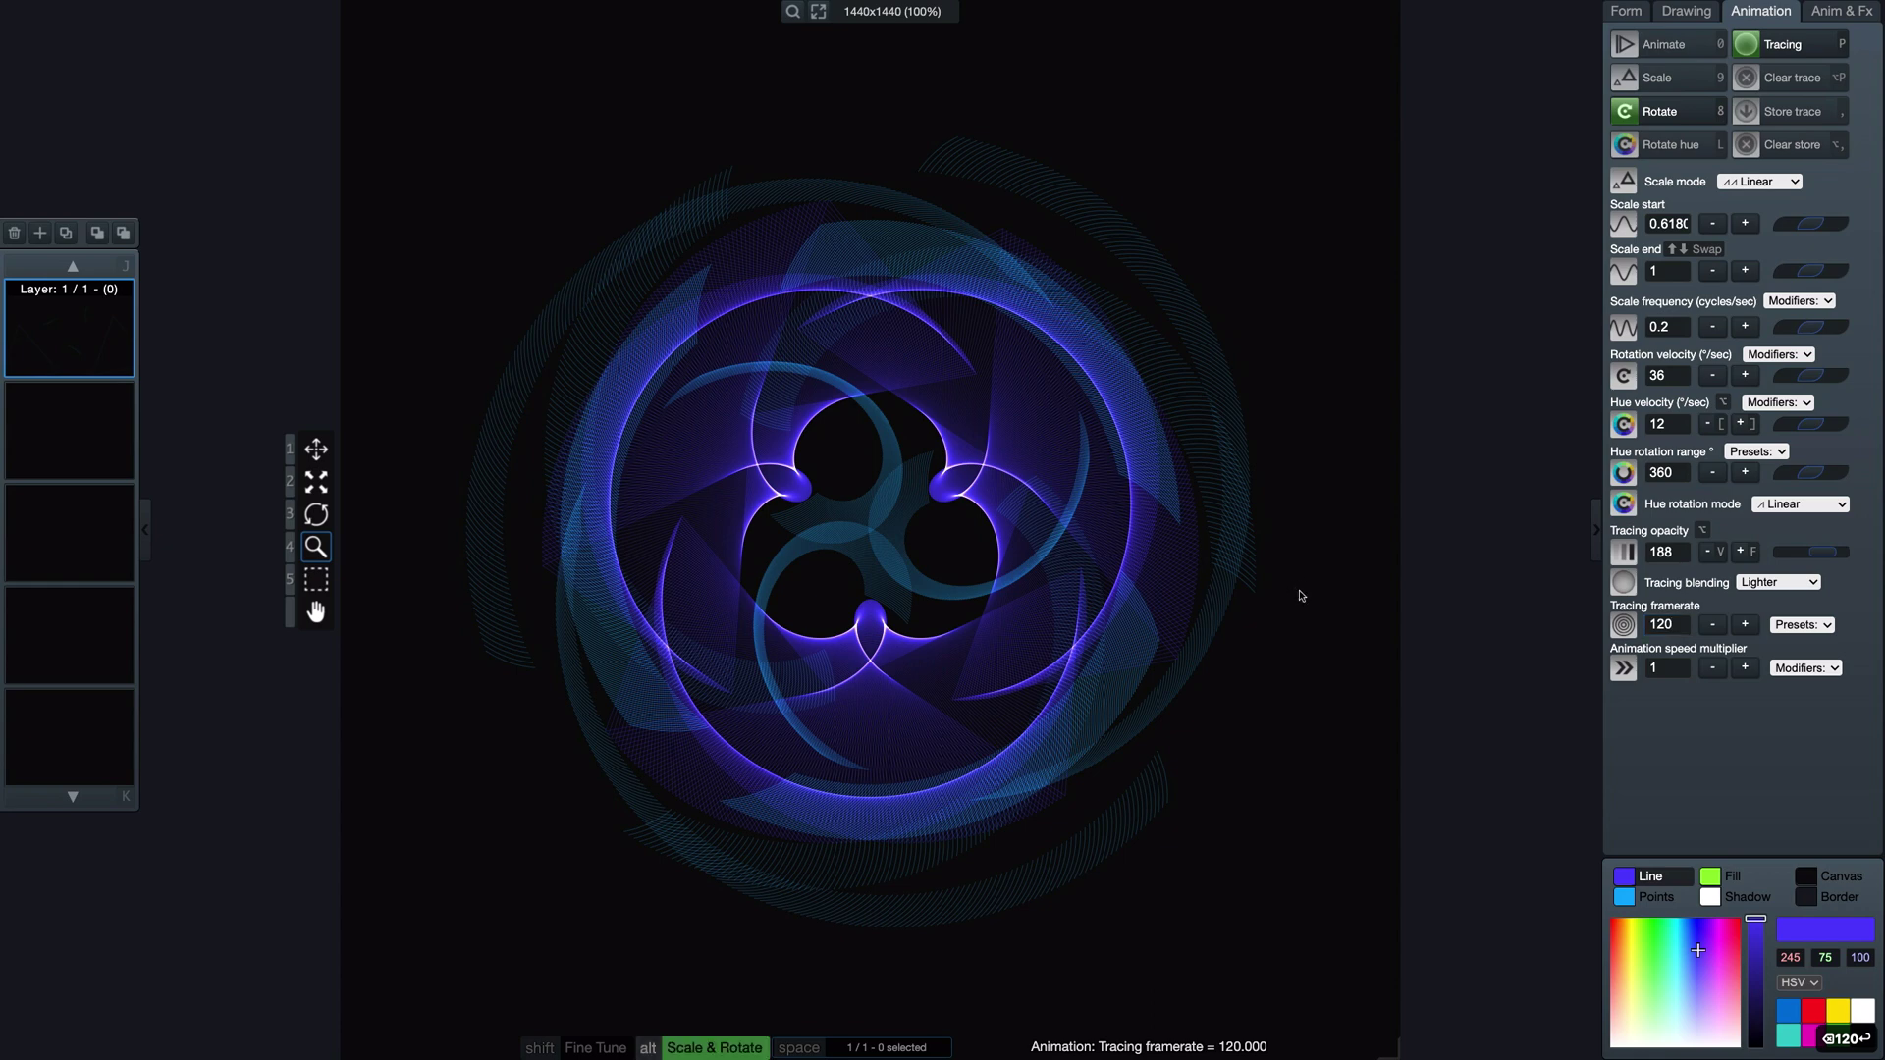
key(alt+p)
key(0)
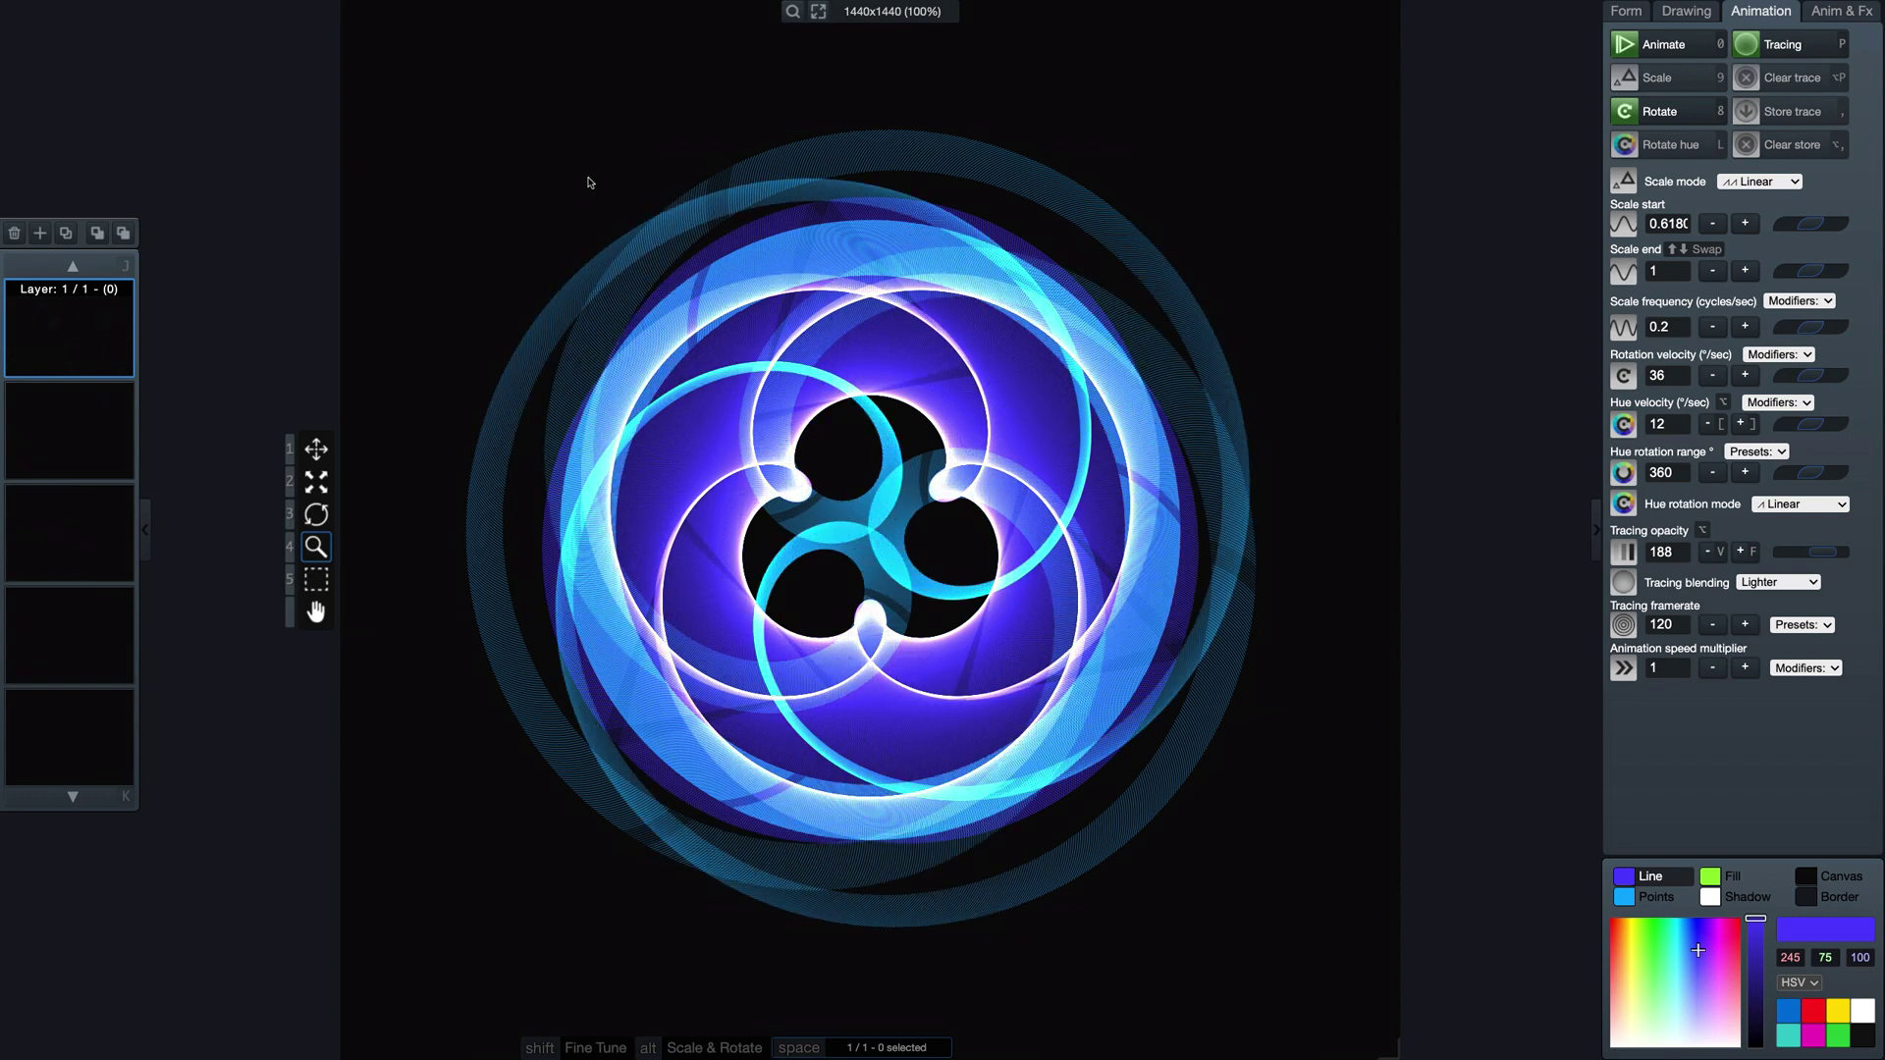
Step: Pause the animation and clear the denser traced swirl
key(0)
key(alt)
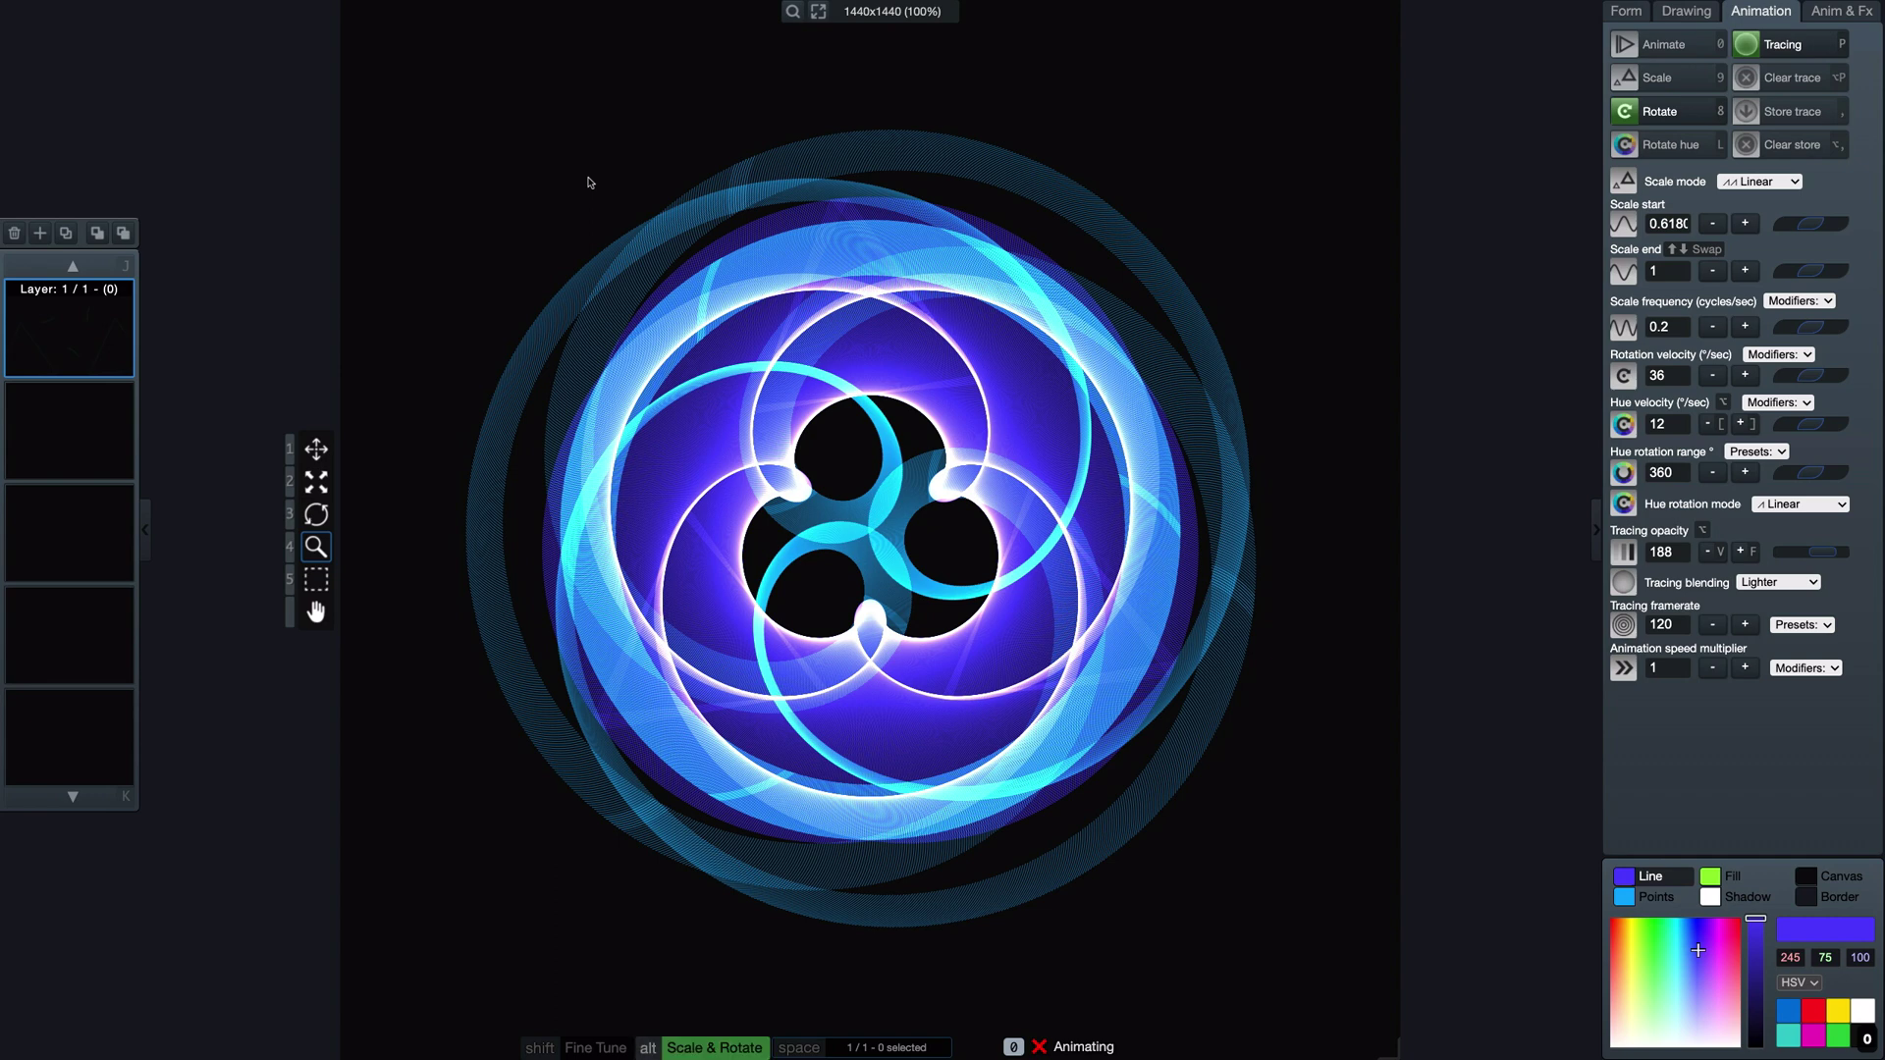
key(alt+p)
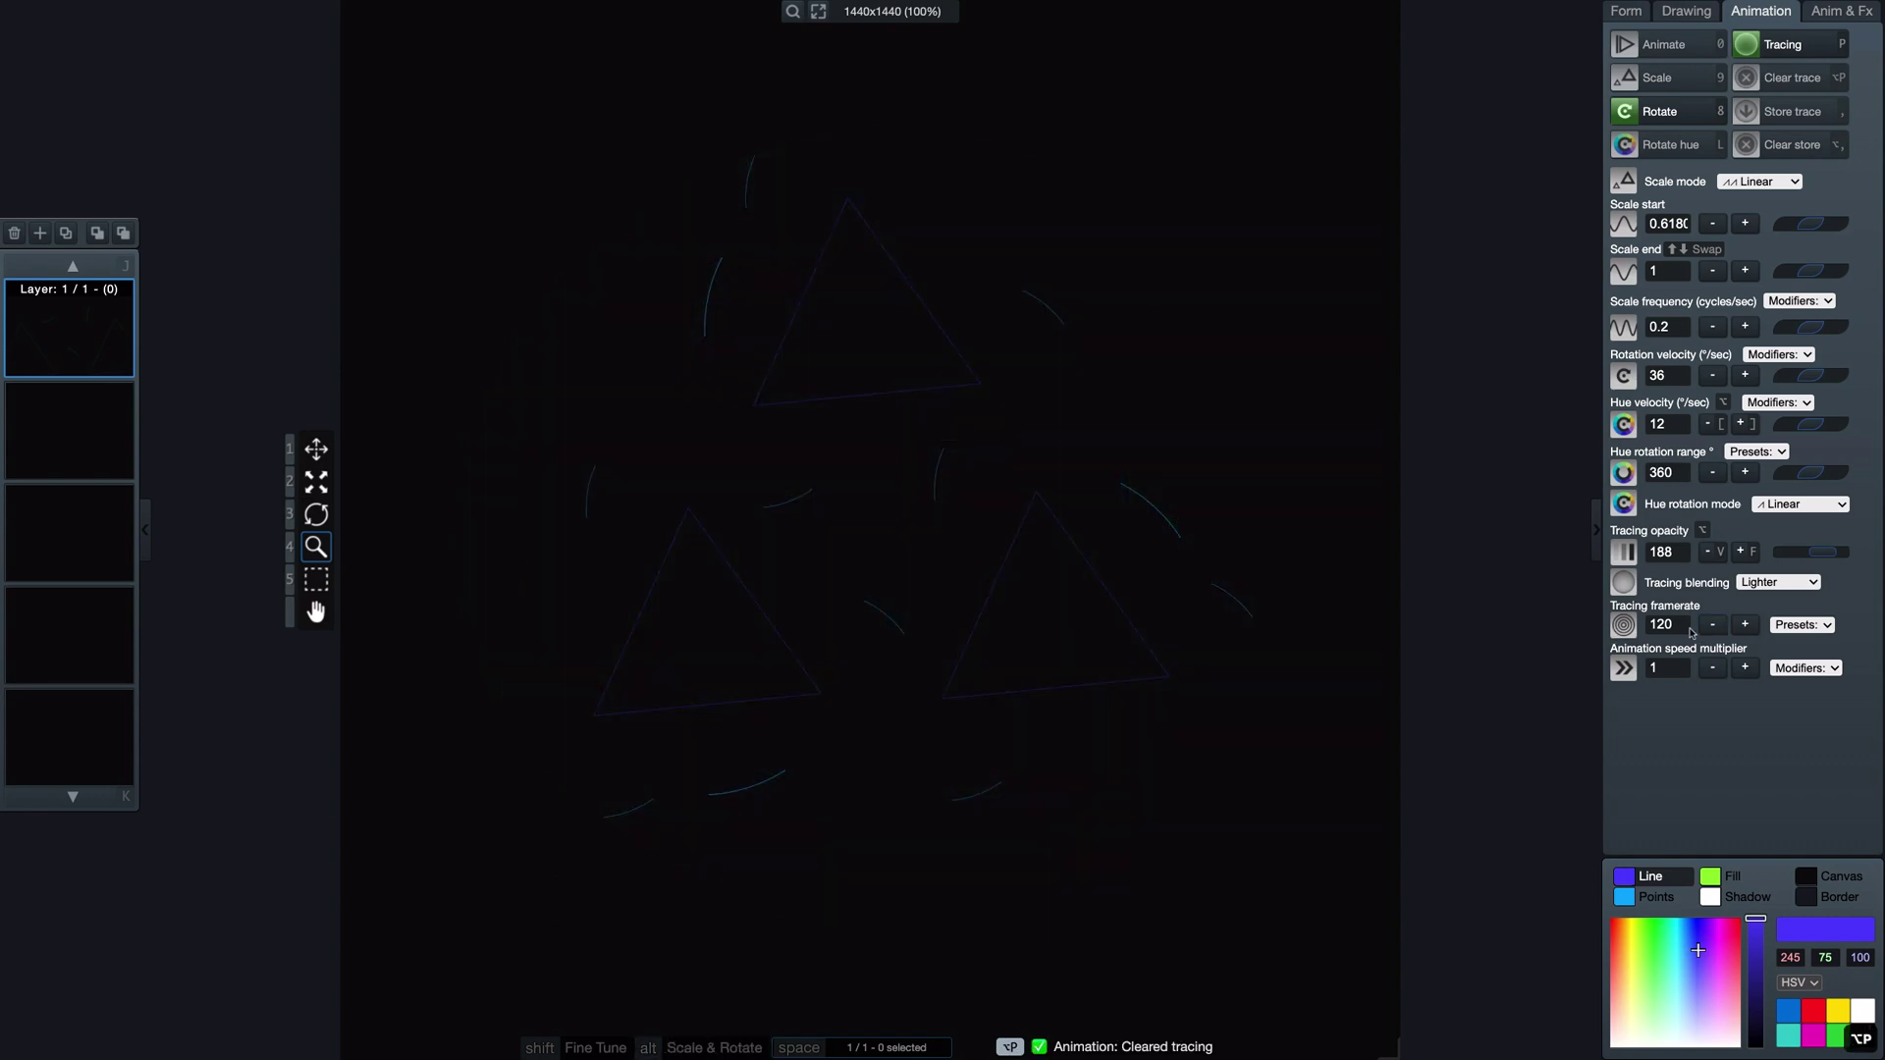
Step: Enter 240 as the tracing framerate, checking the presets list, and confirm the value
text(240)
key(Return)
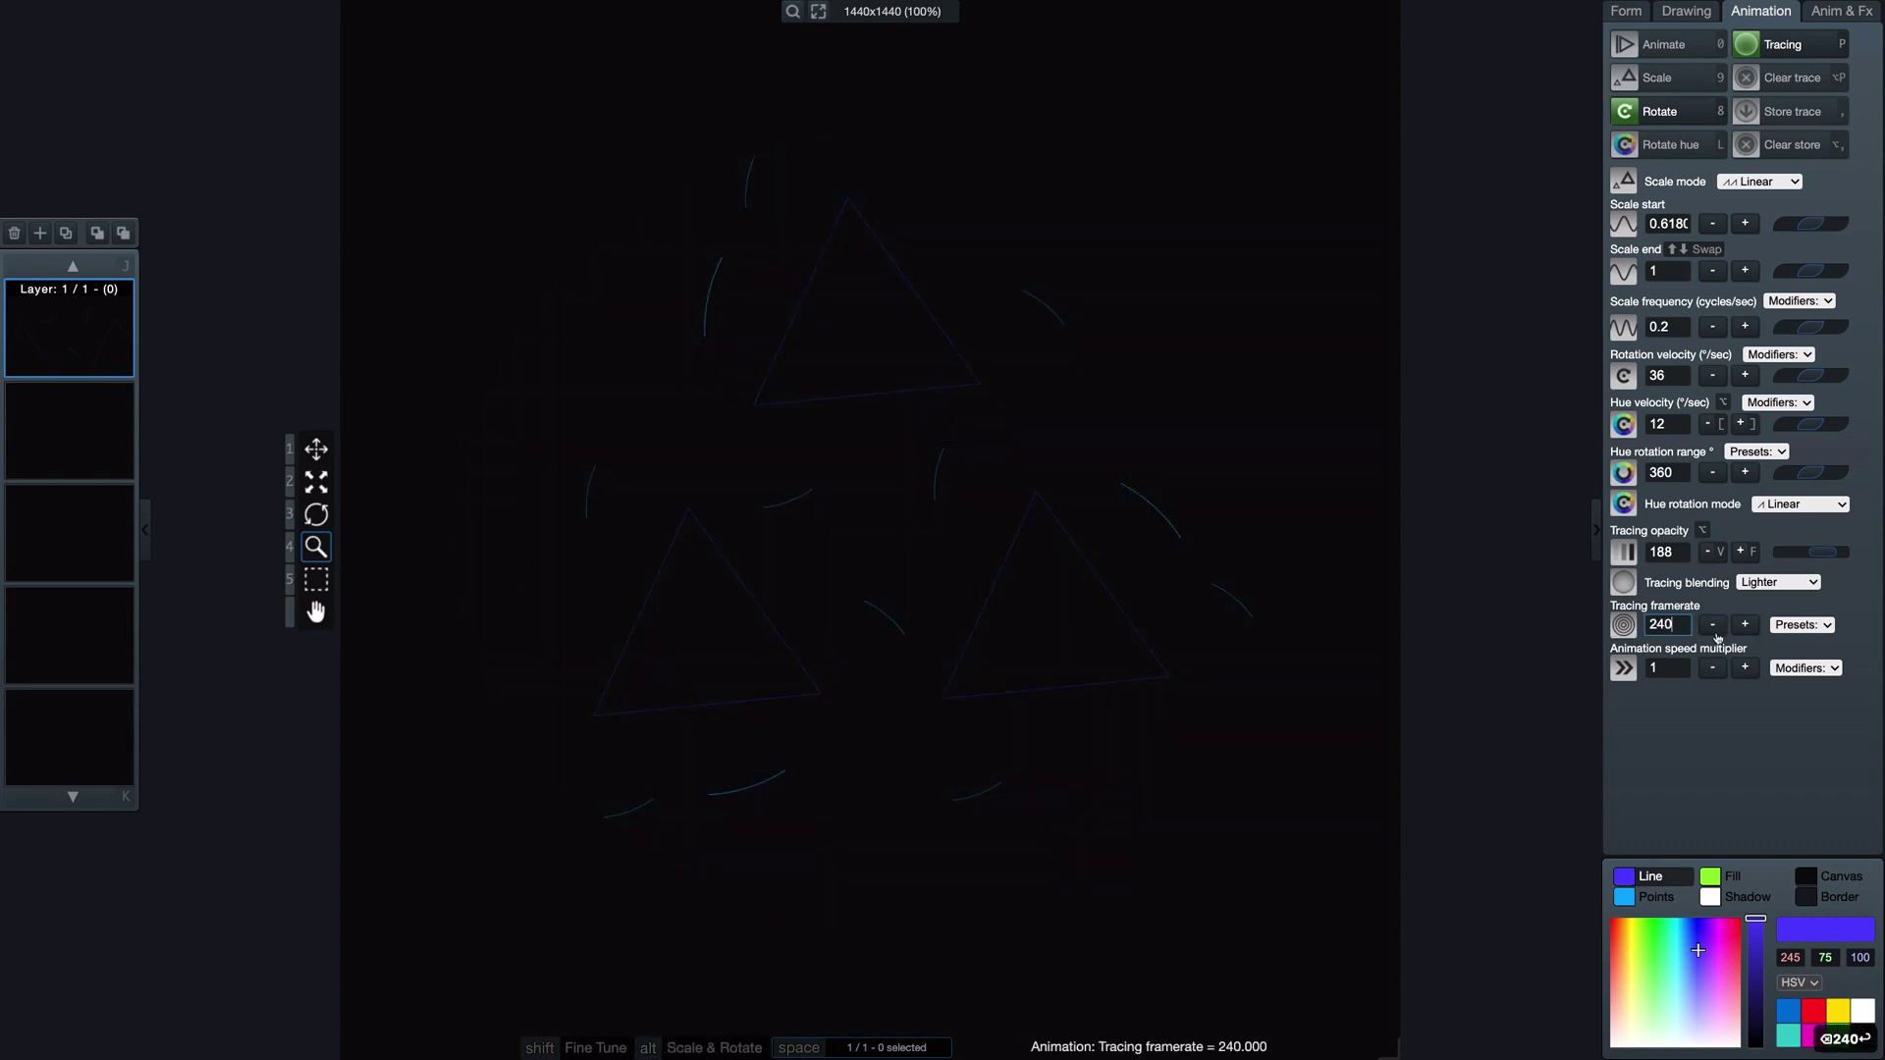
click(1814, 626)
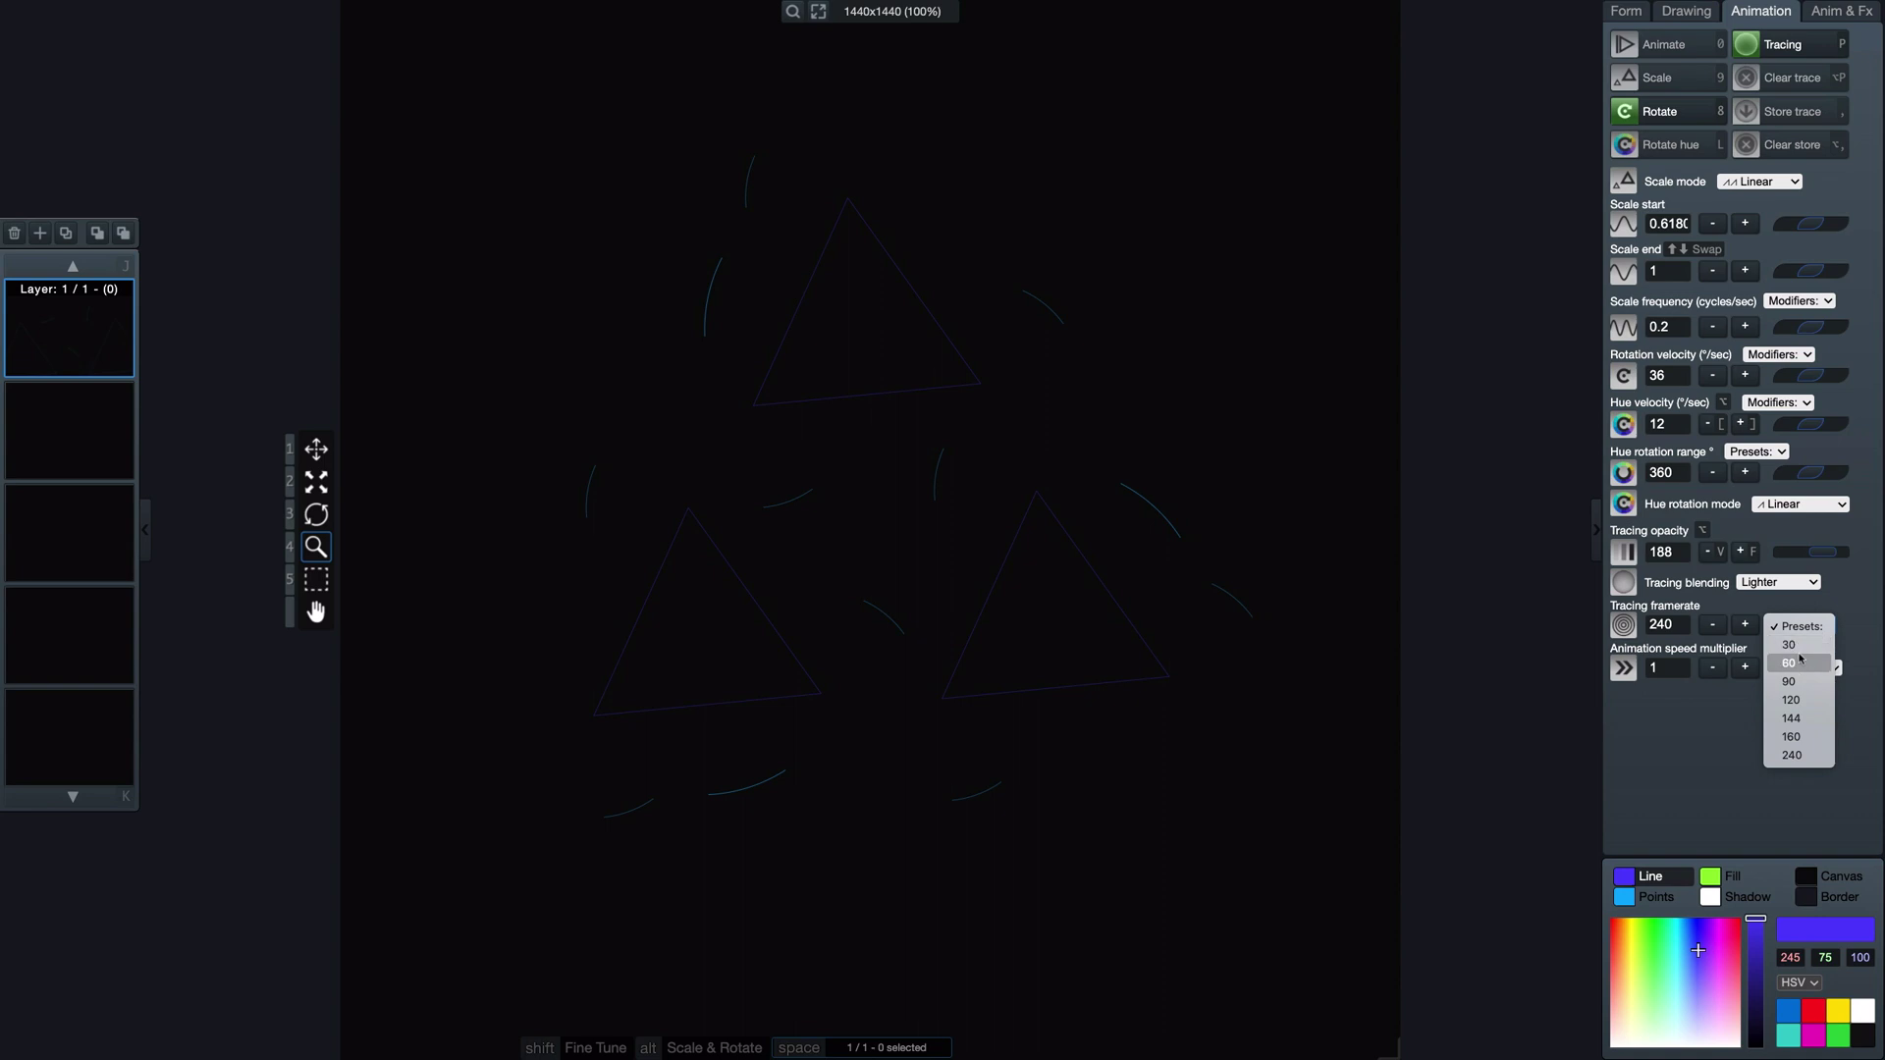
click(1189, 547)
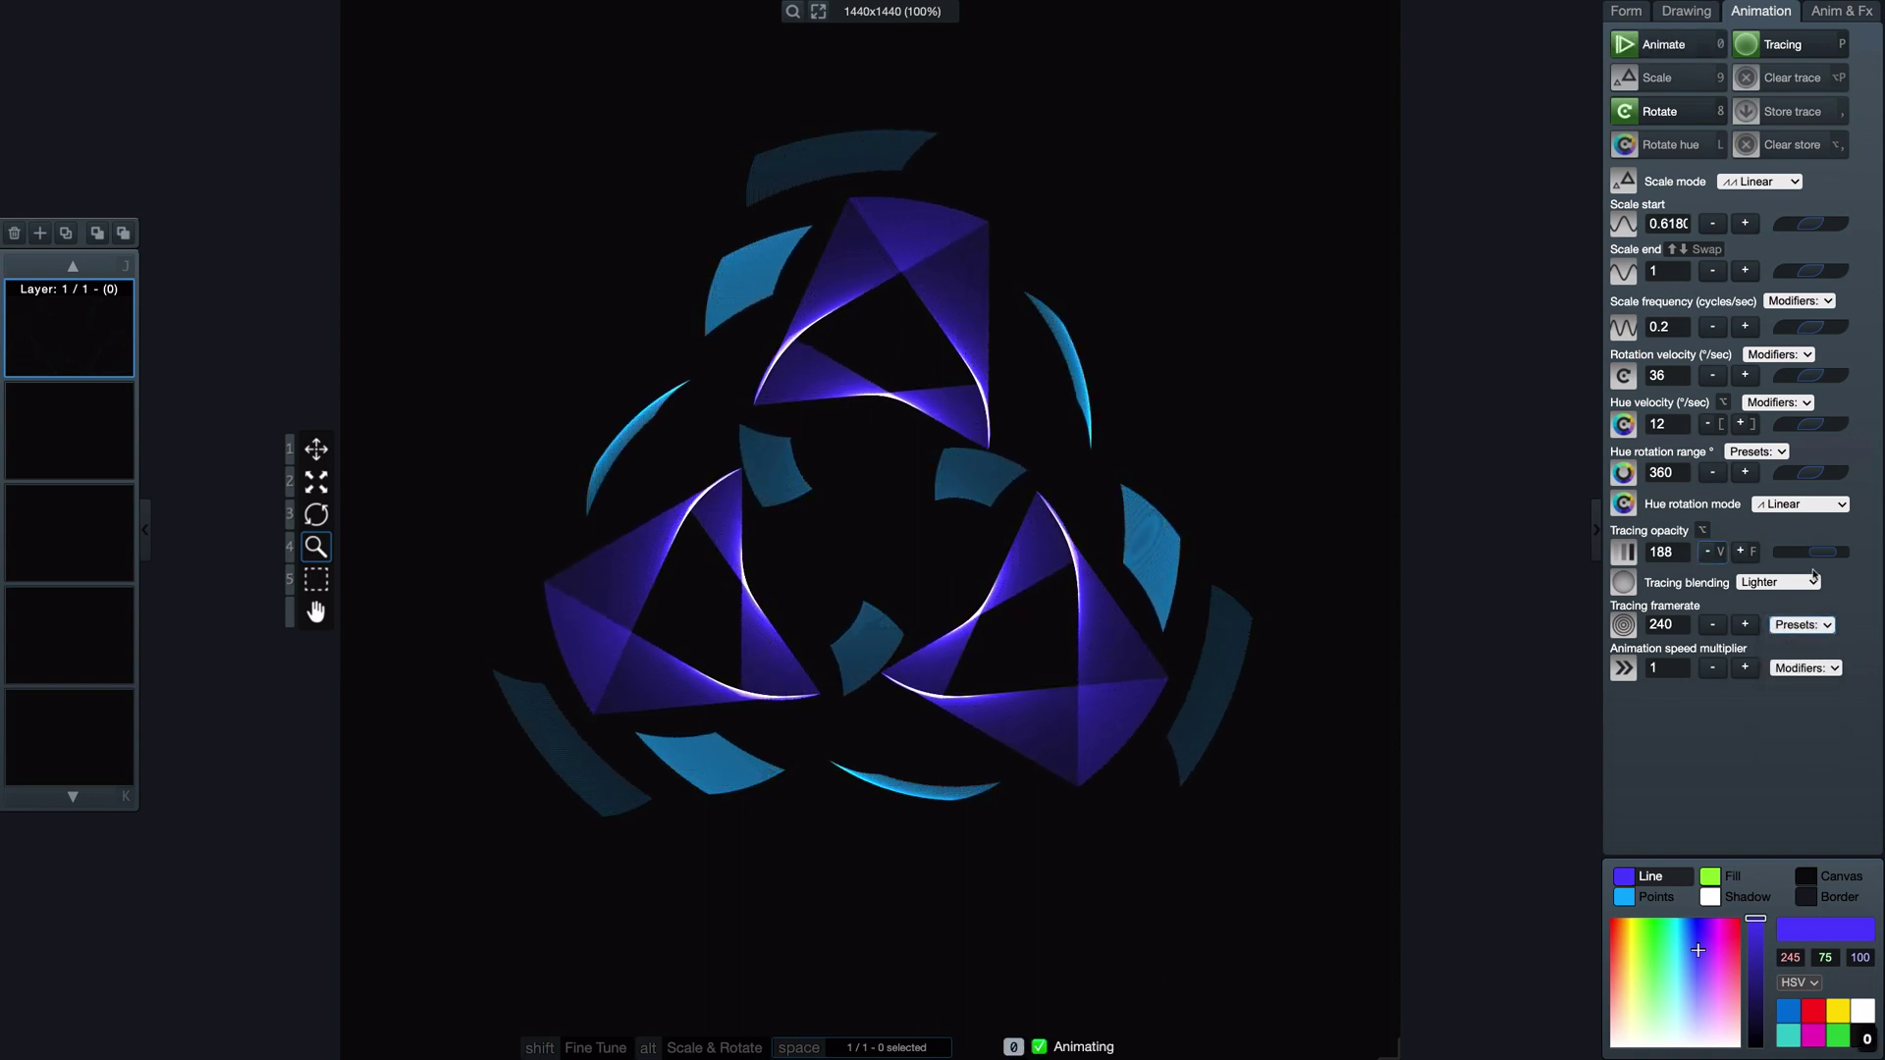
click(1813, 625)
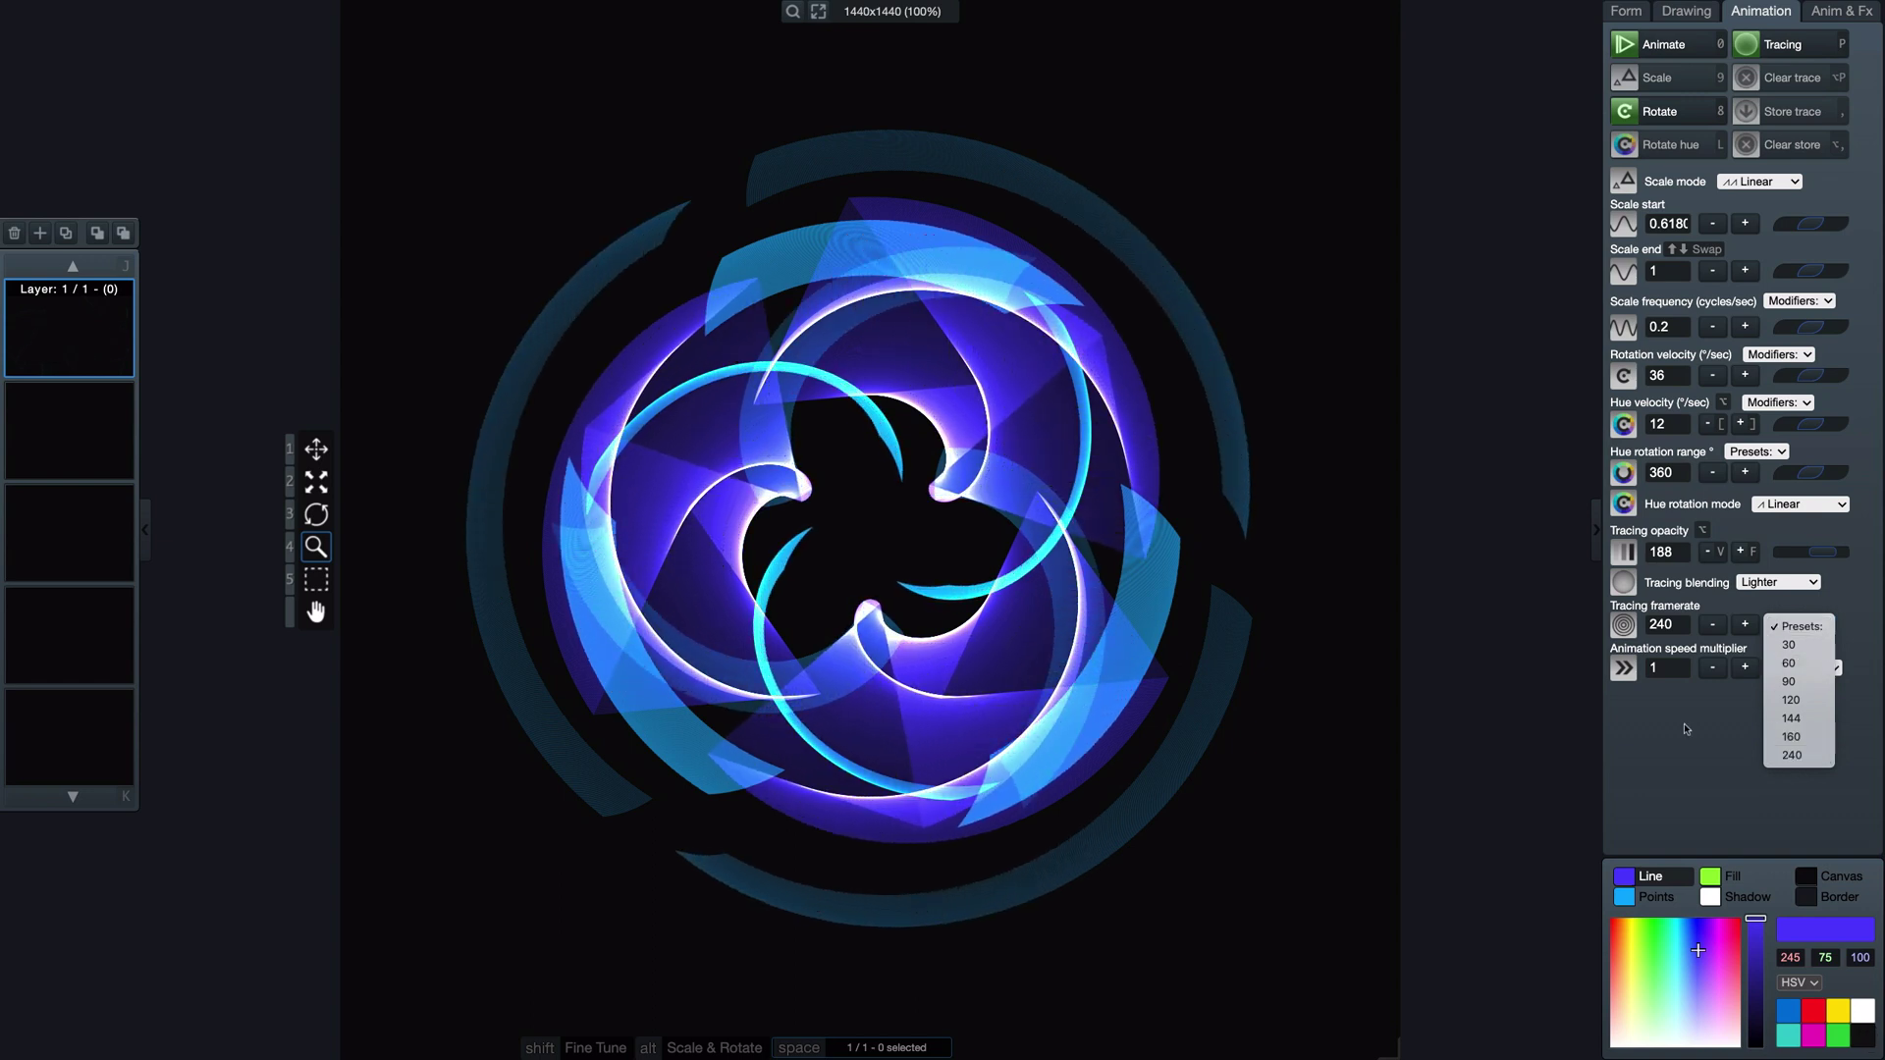
click(1686, 729)
double_click(1674, 625)
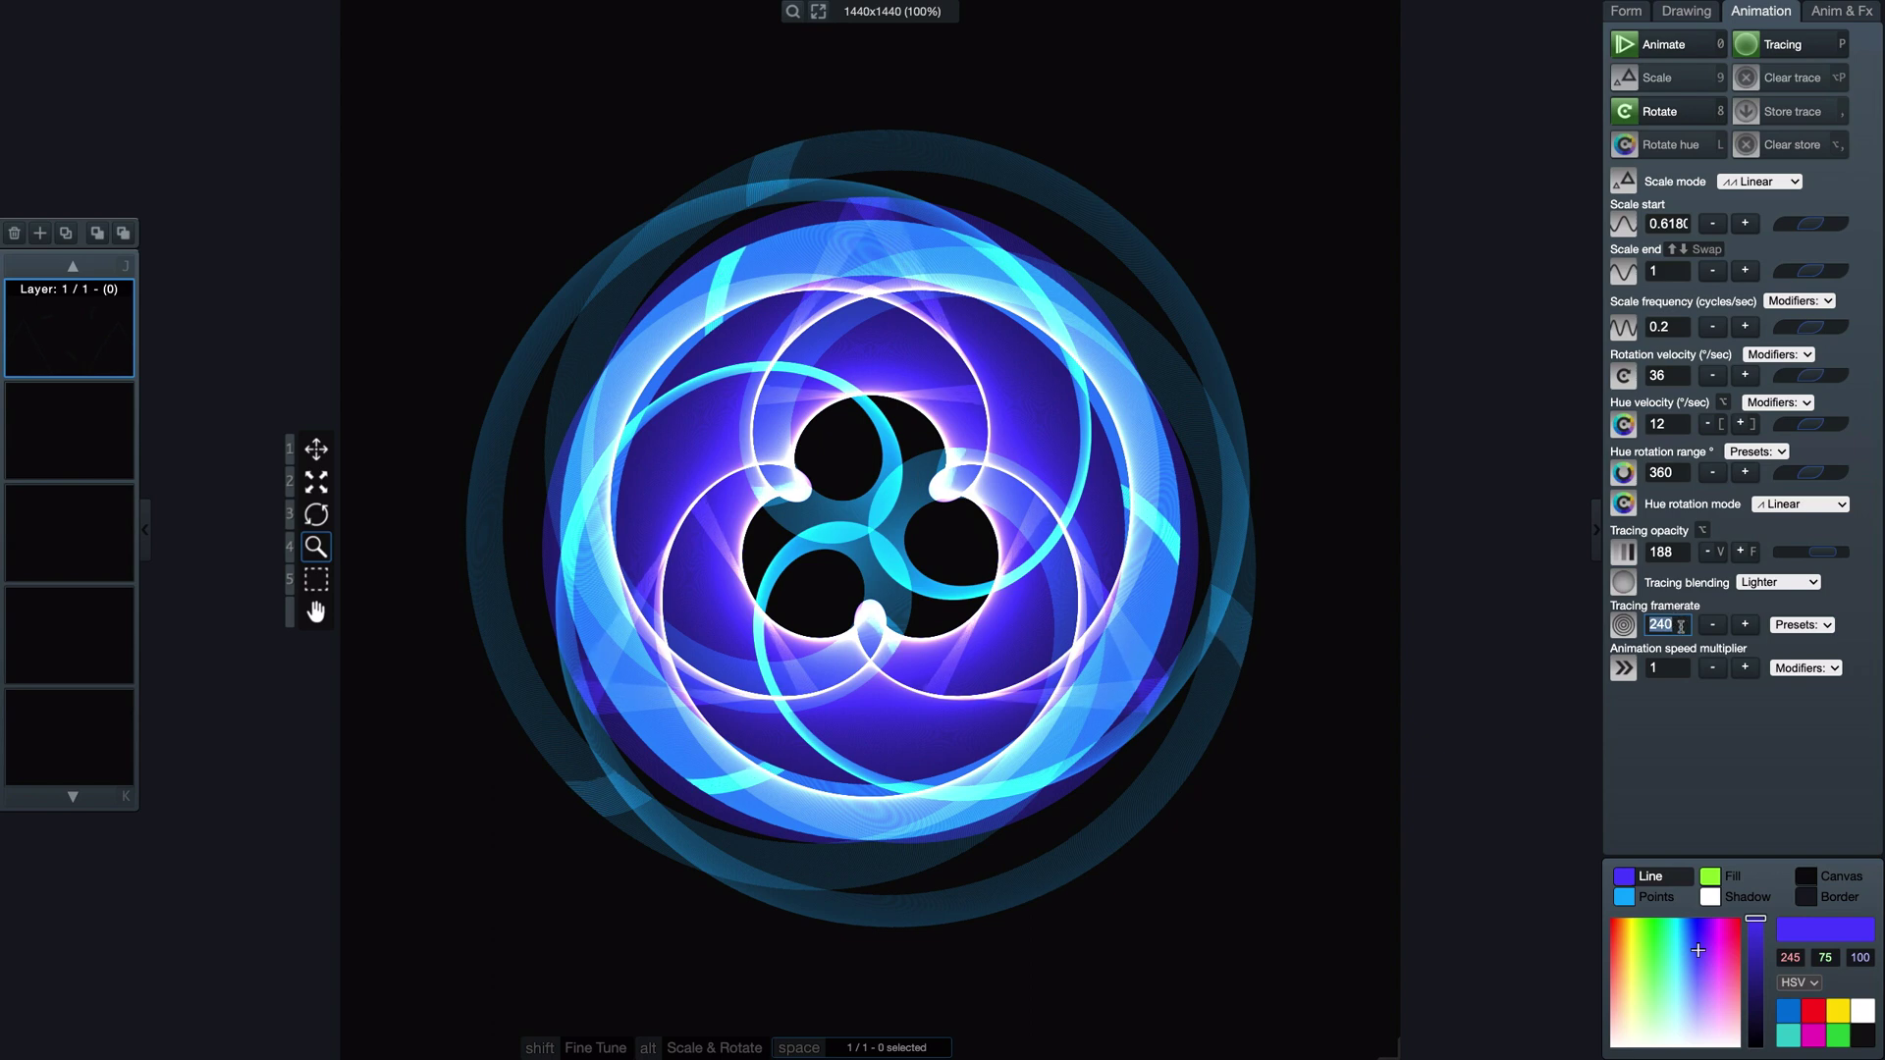
key(Return)
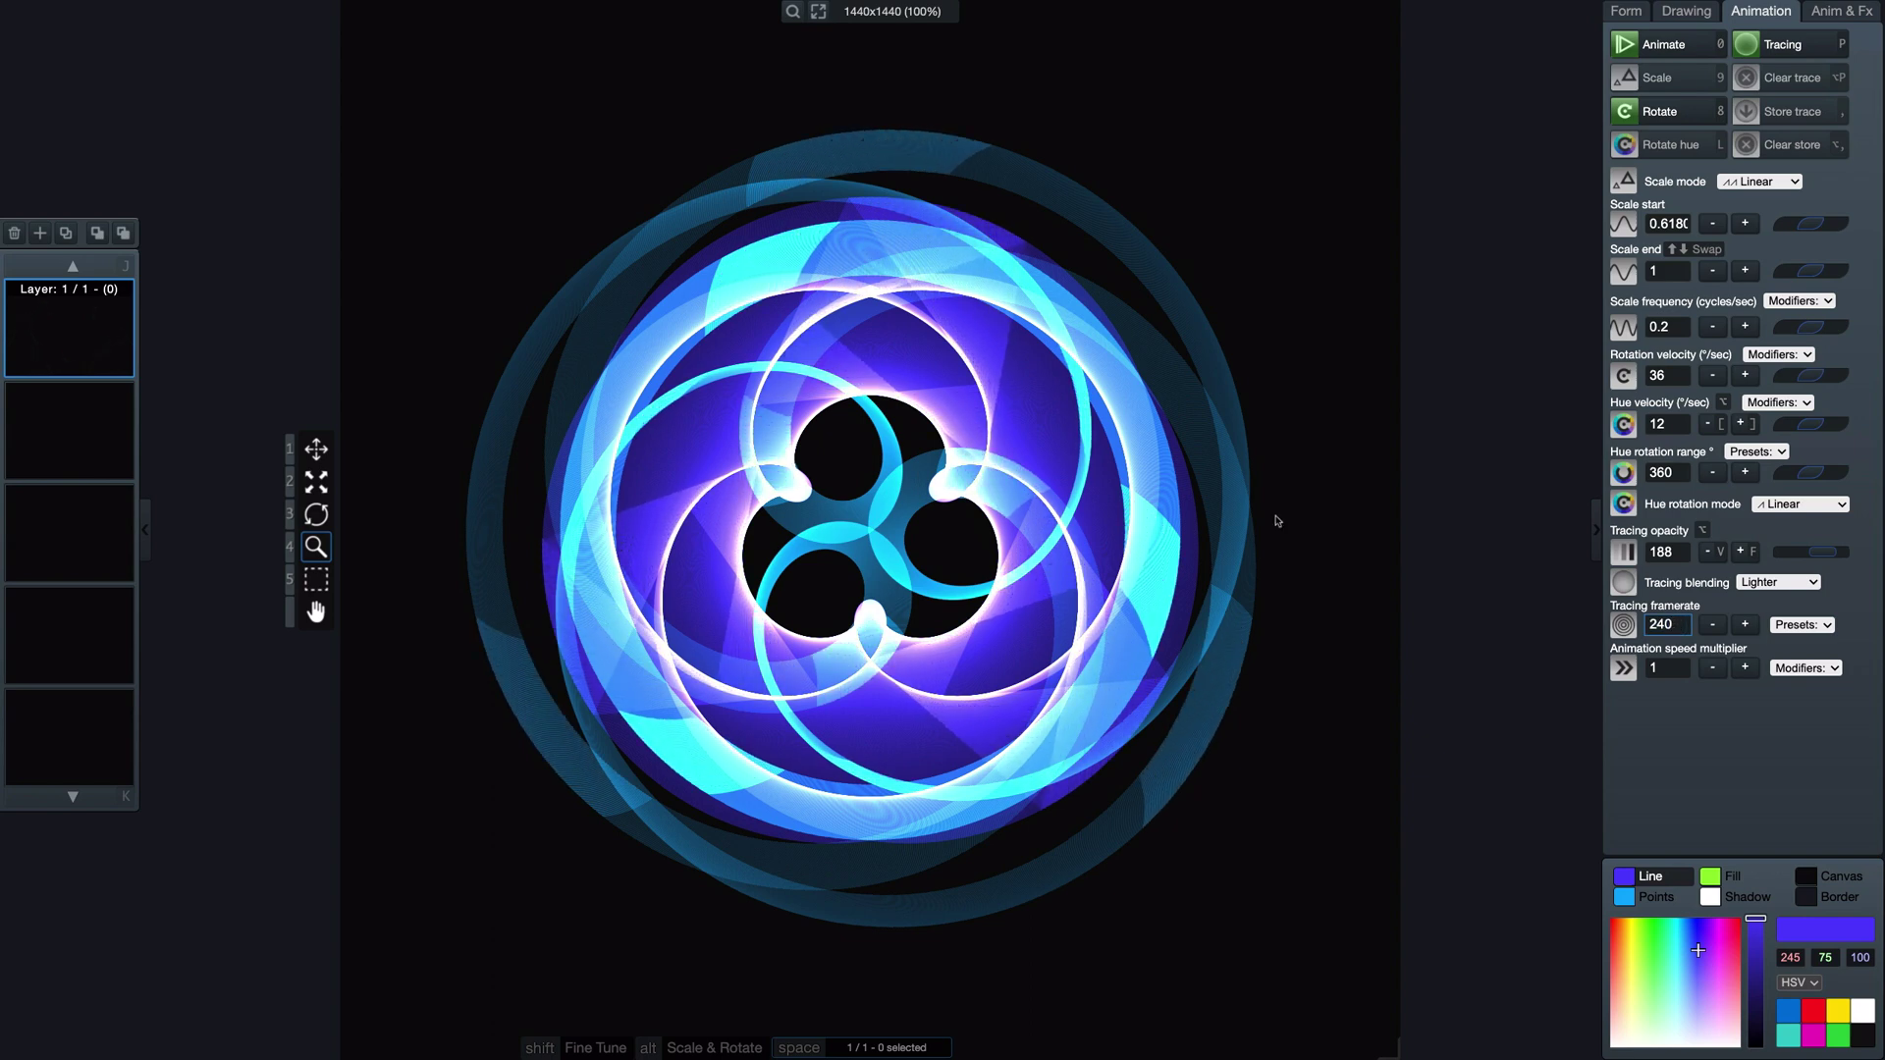
Step: Clear the trace several times and zoom into the scene to inspect the 240 fps trails
key(alt+p)
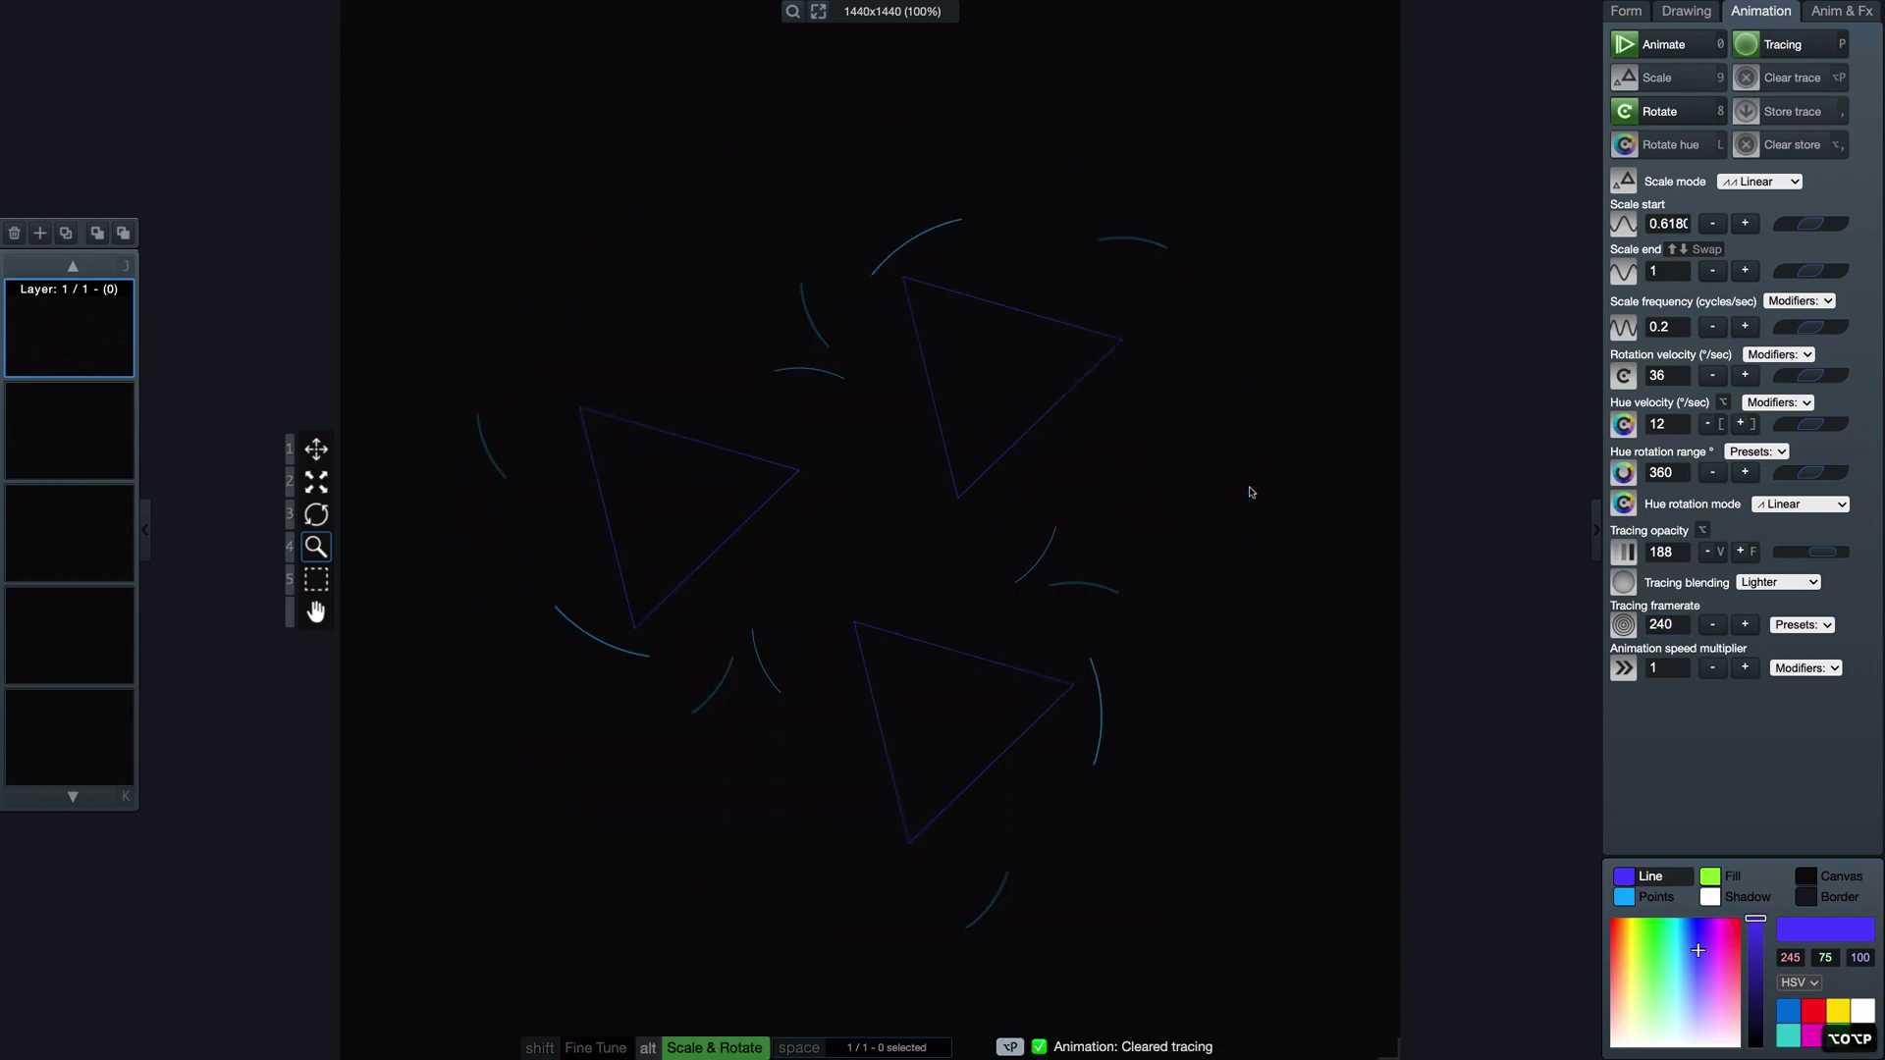
key(alt+p)
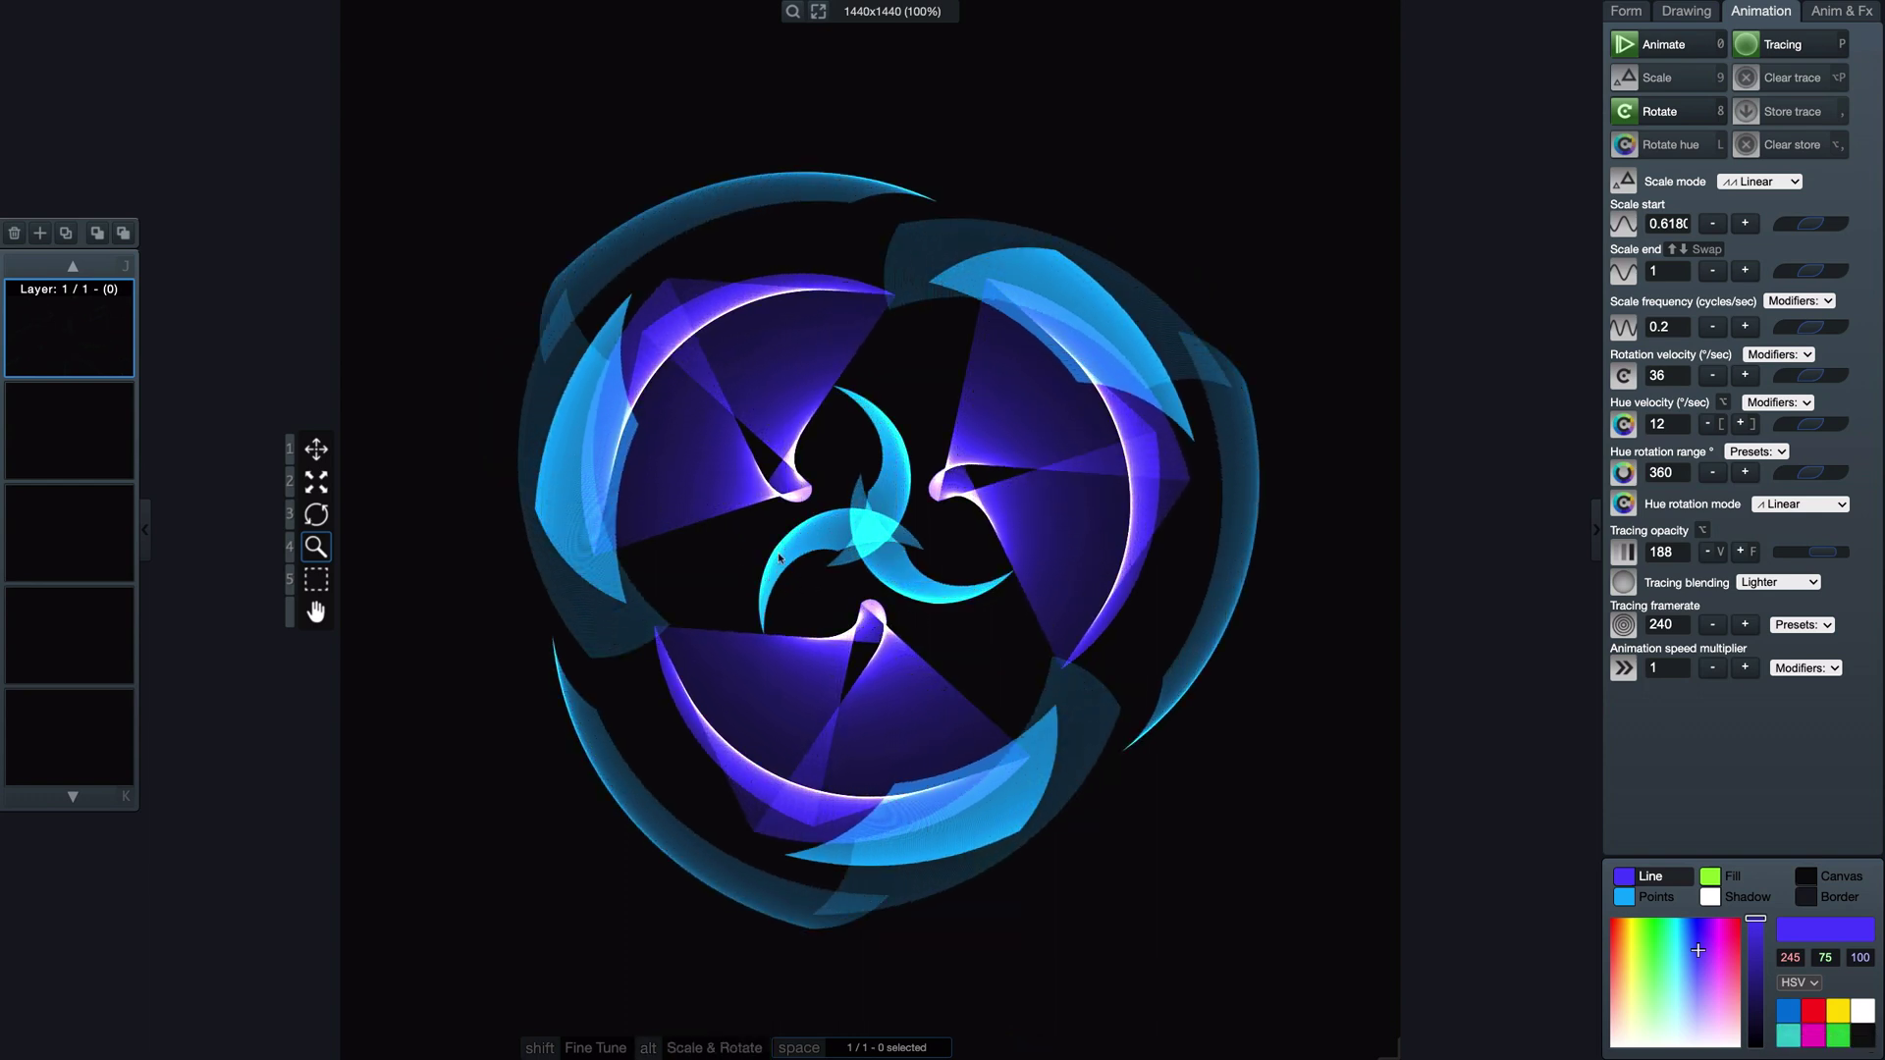
key(alt+p)
key(4)
drag(909, 677, 936, 302)
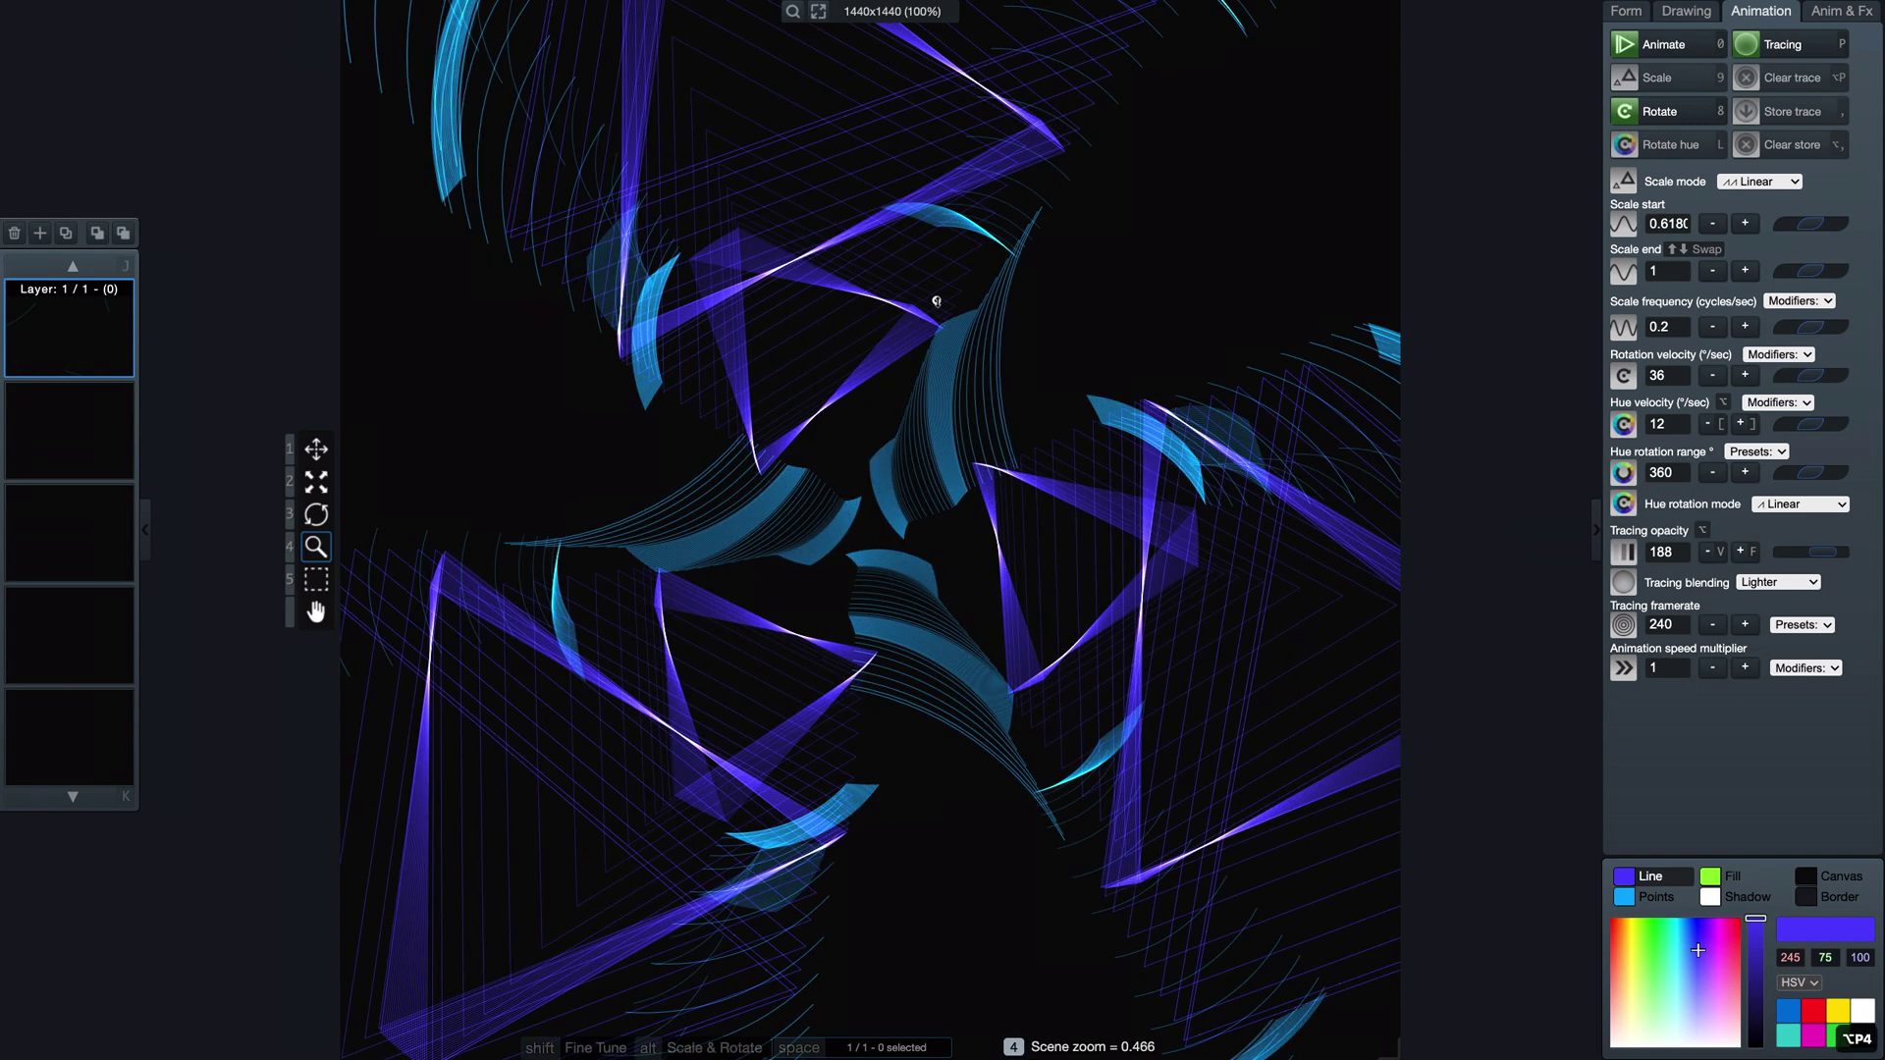
key(alt+p)
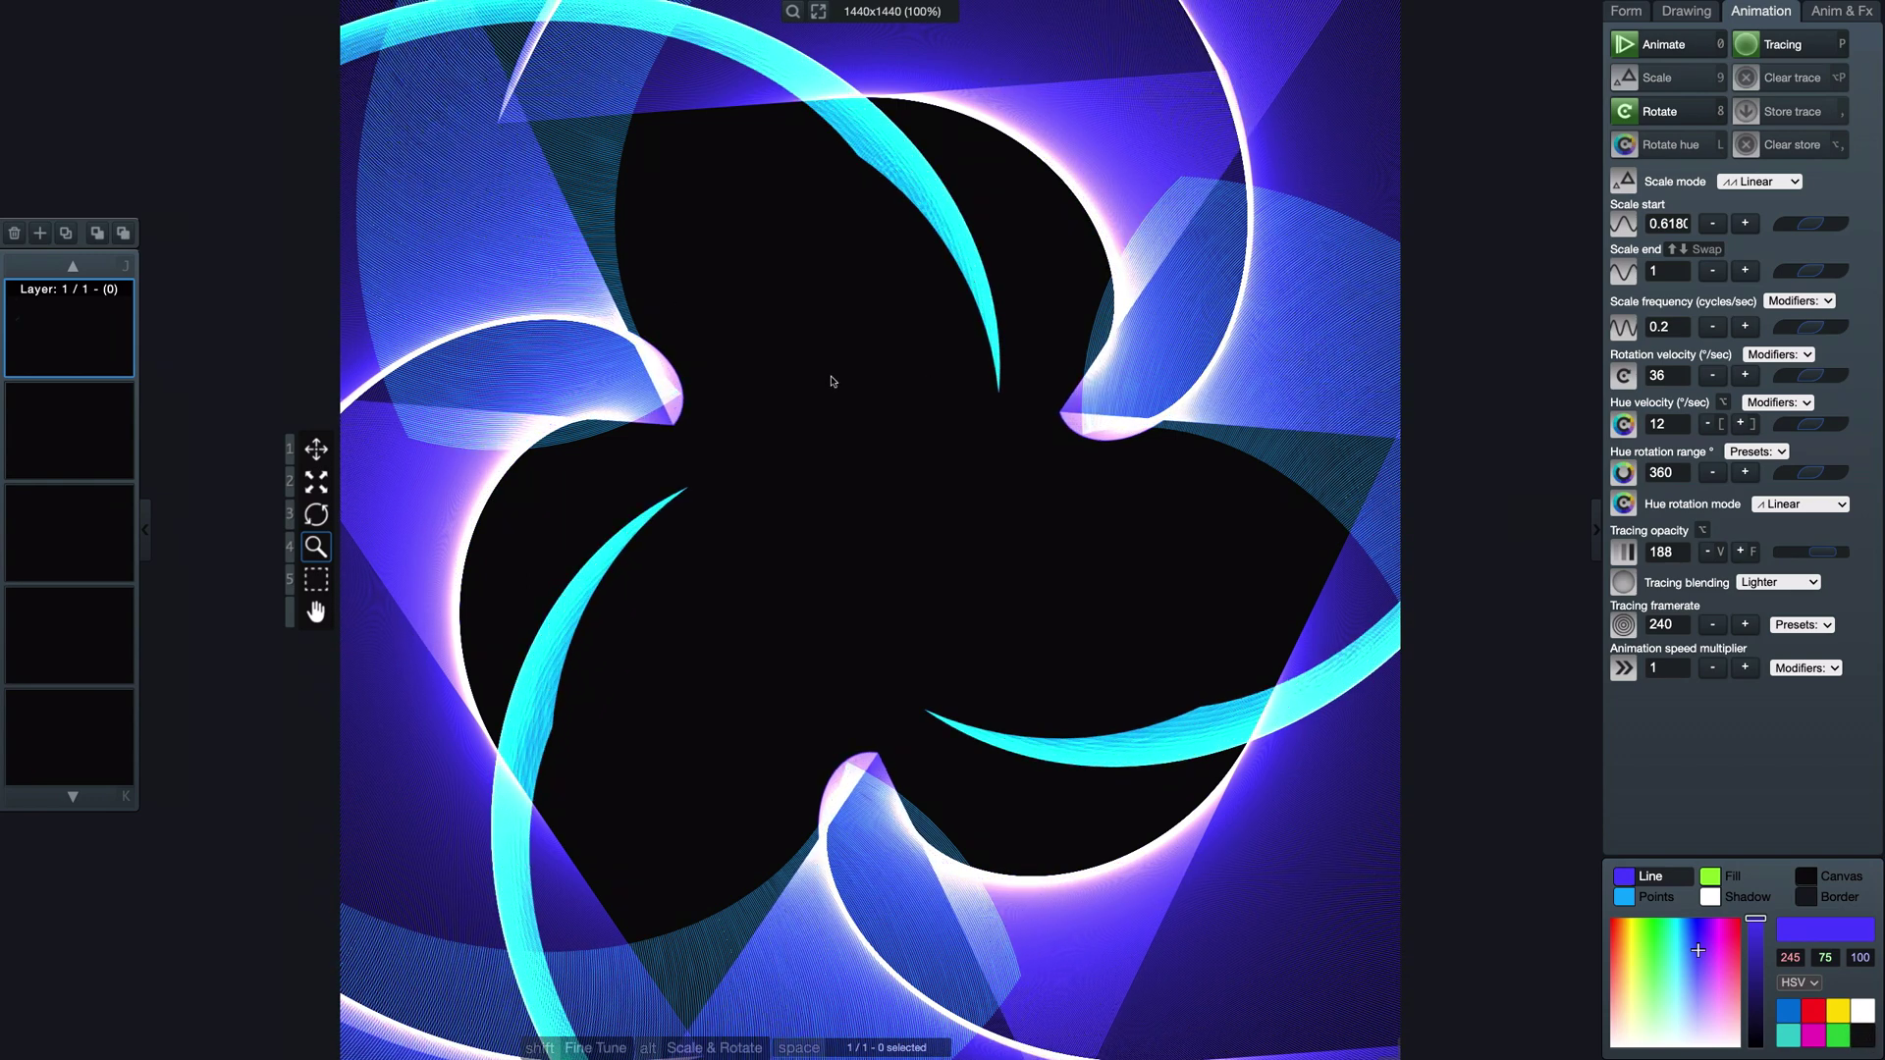
Step: Stop and restart the animation with cleared trails so the swirl rebuilds afresh
scroll(786, 550, down, 5)
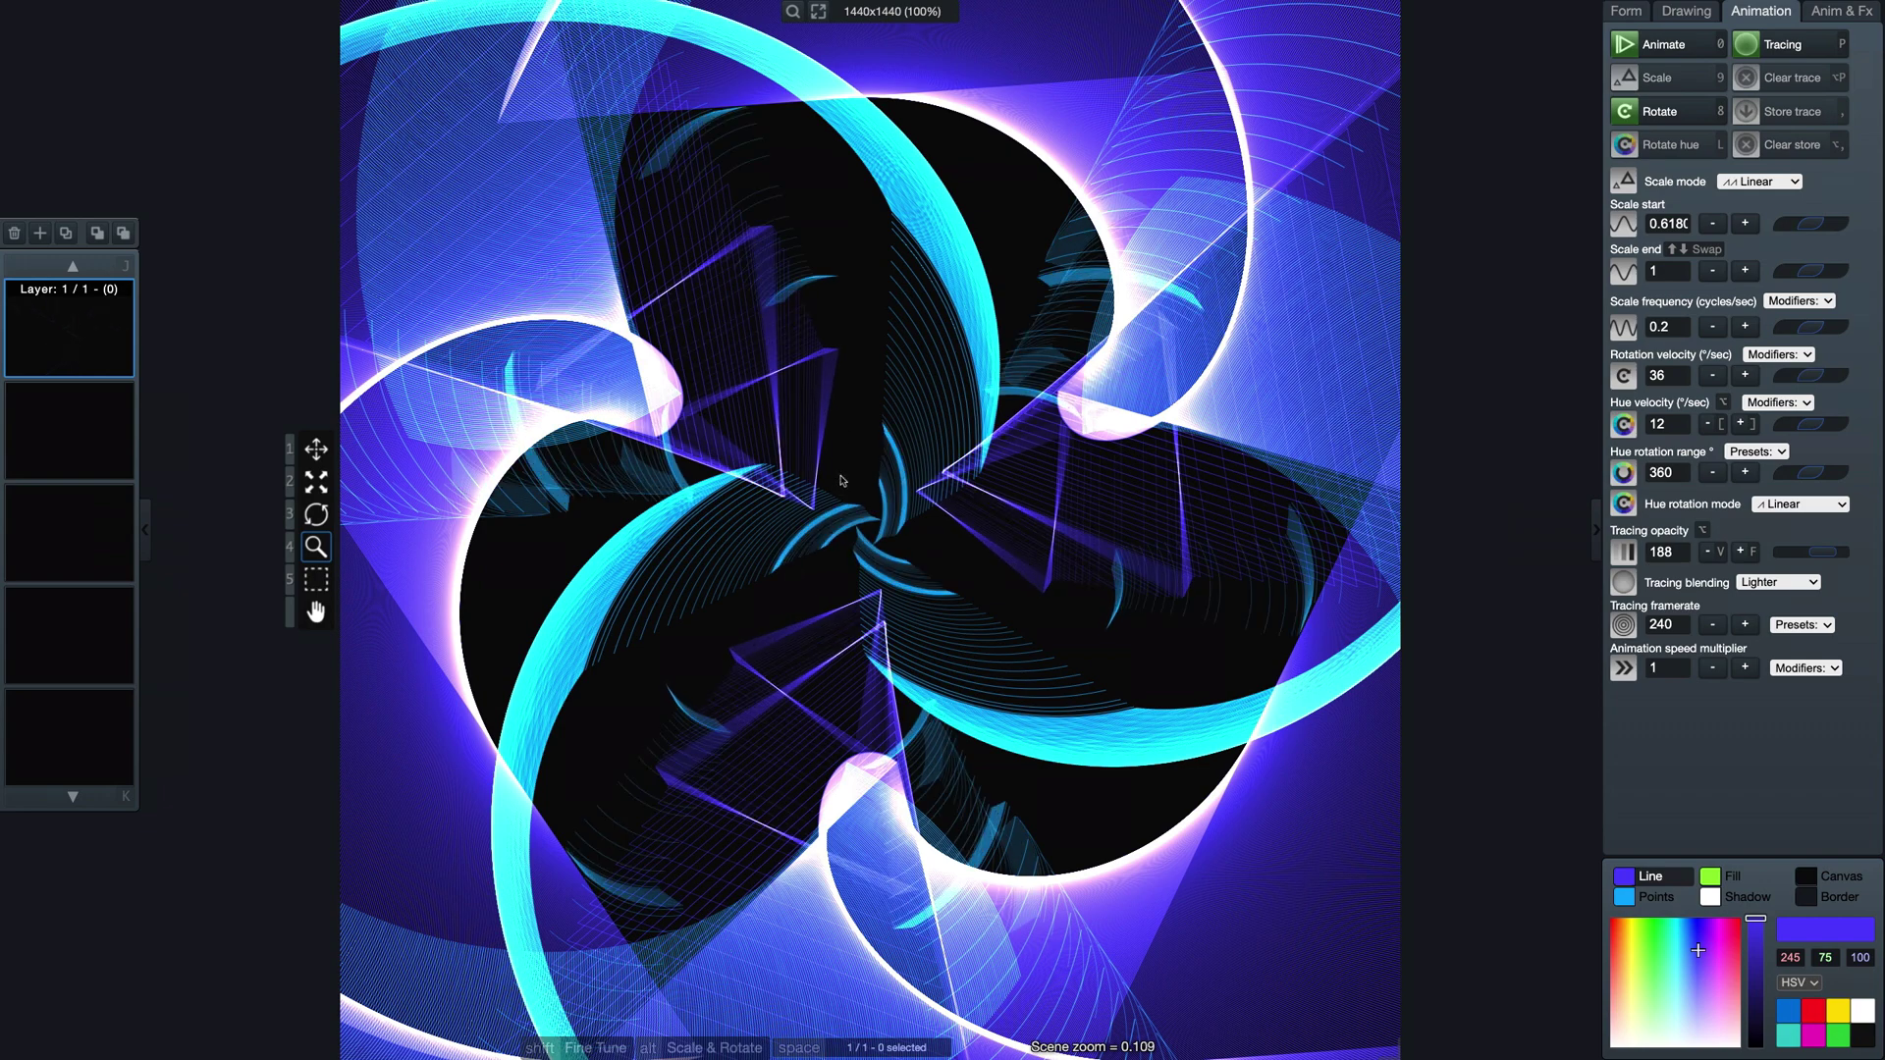
key(alt+p)
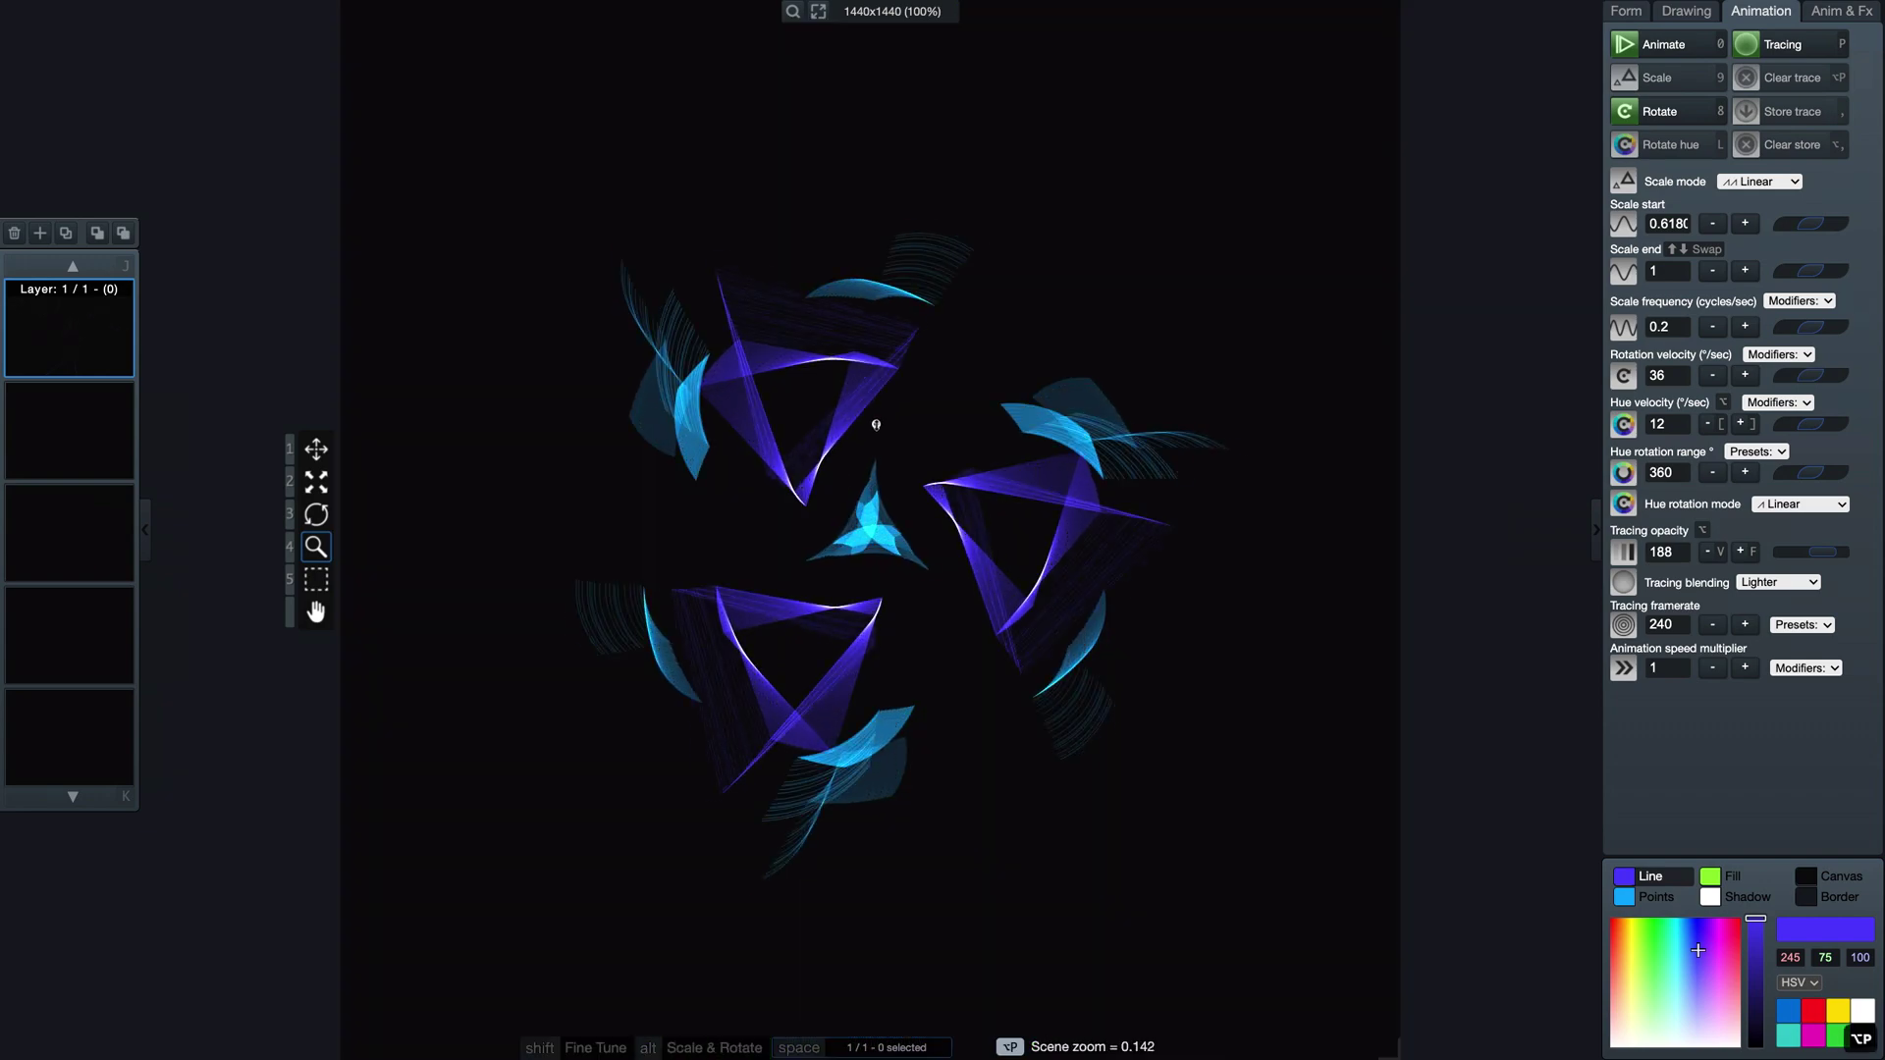
key(alt+0)
key(alt+p)
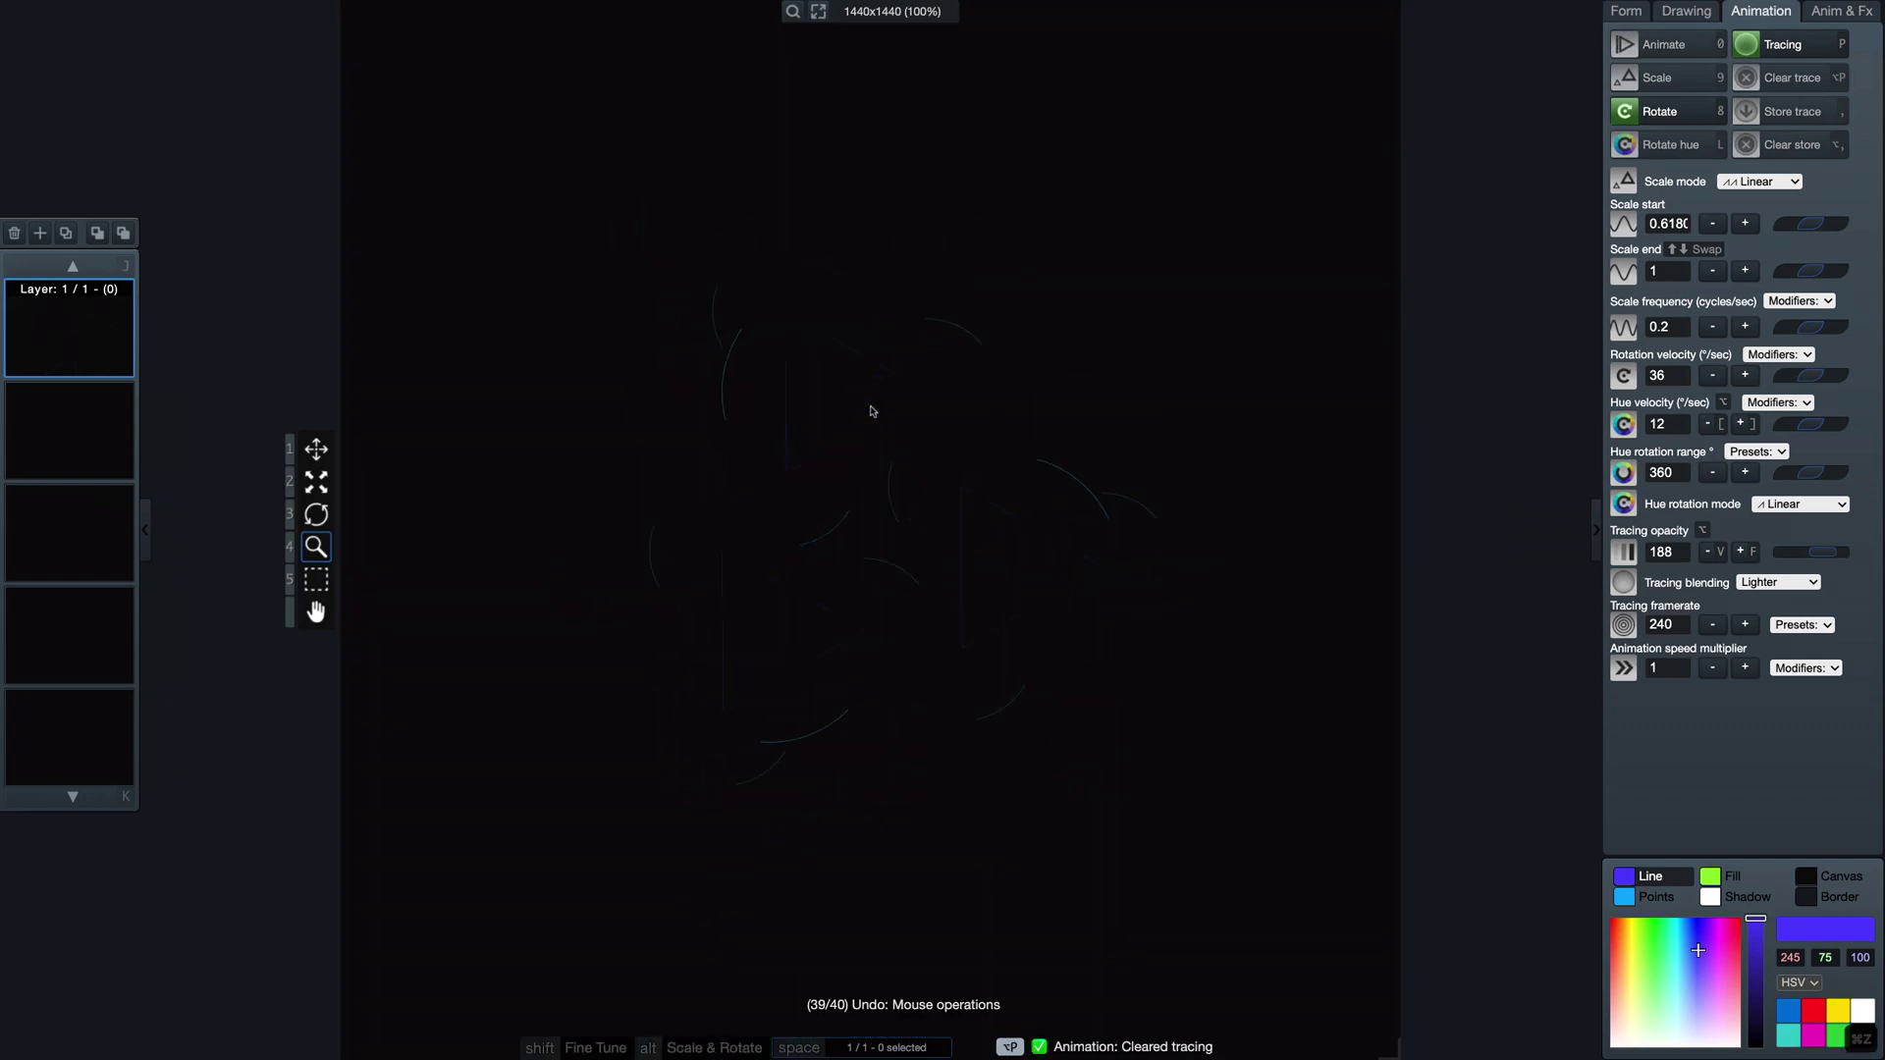
key(0)
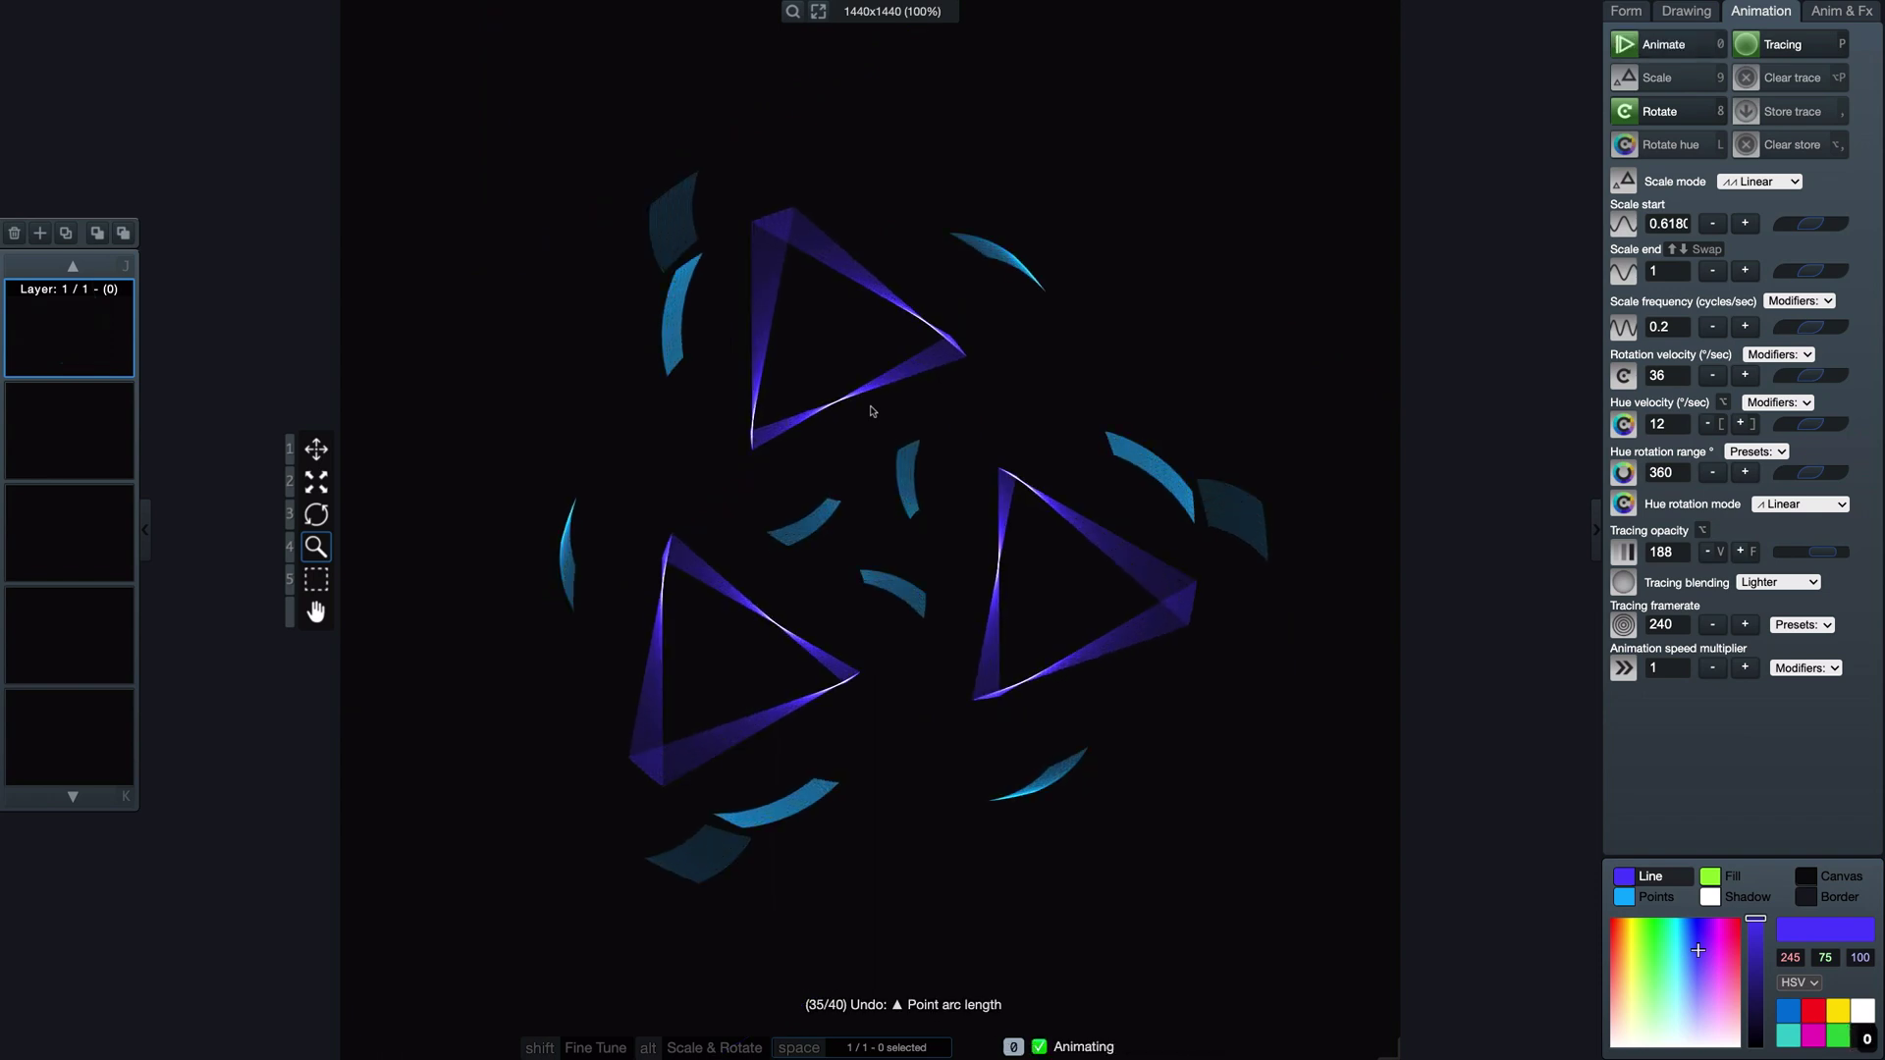
key(alt+p)
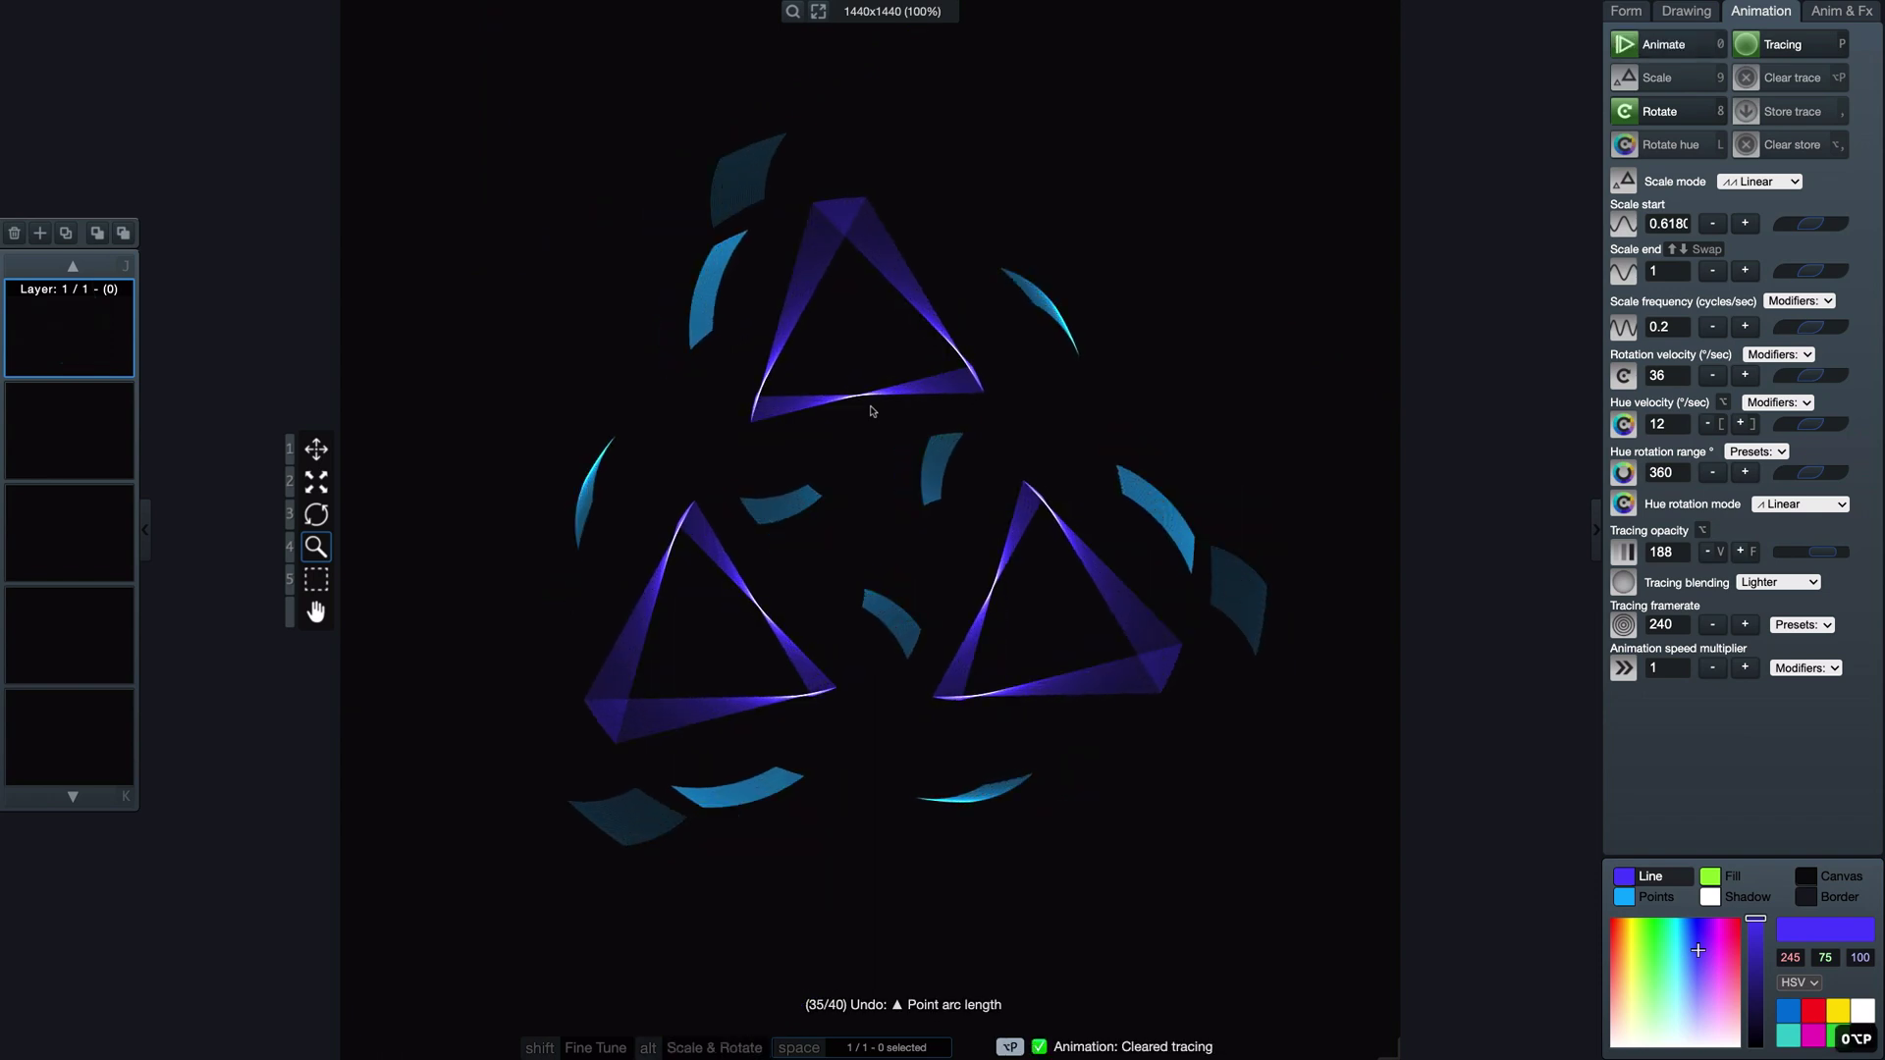
click(1664, 624)
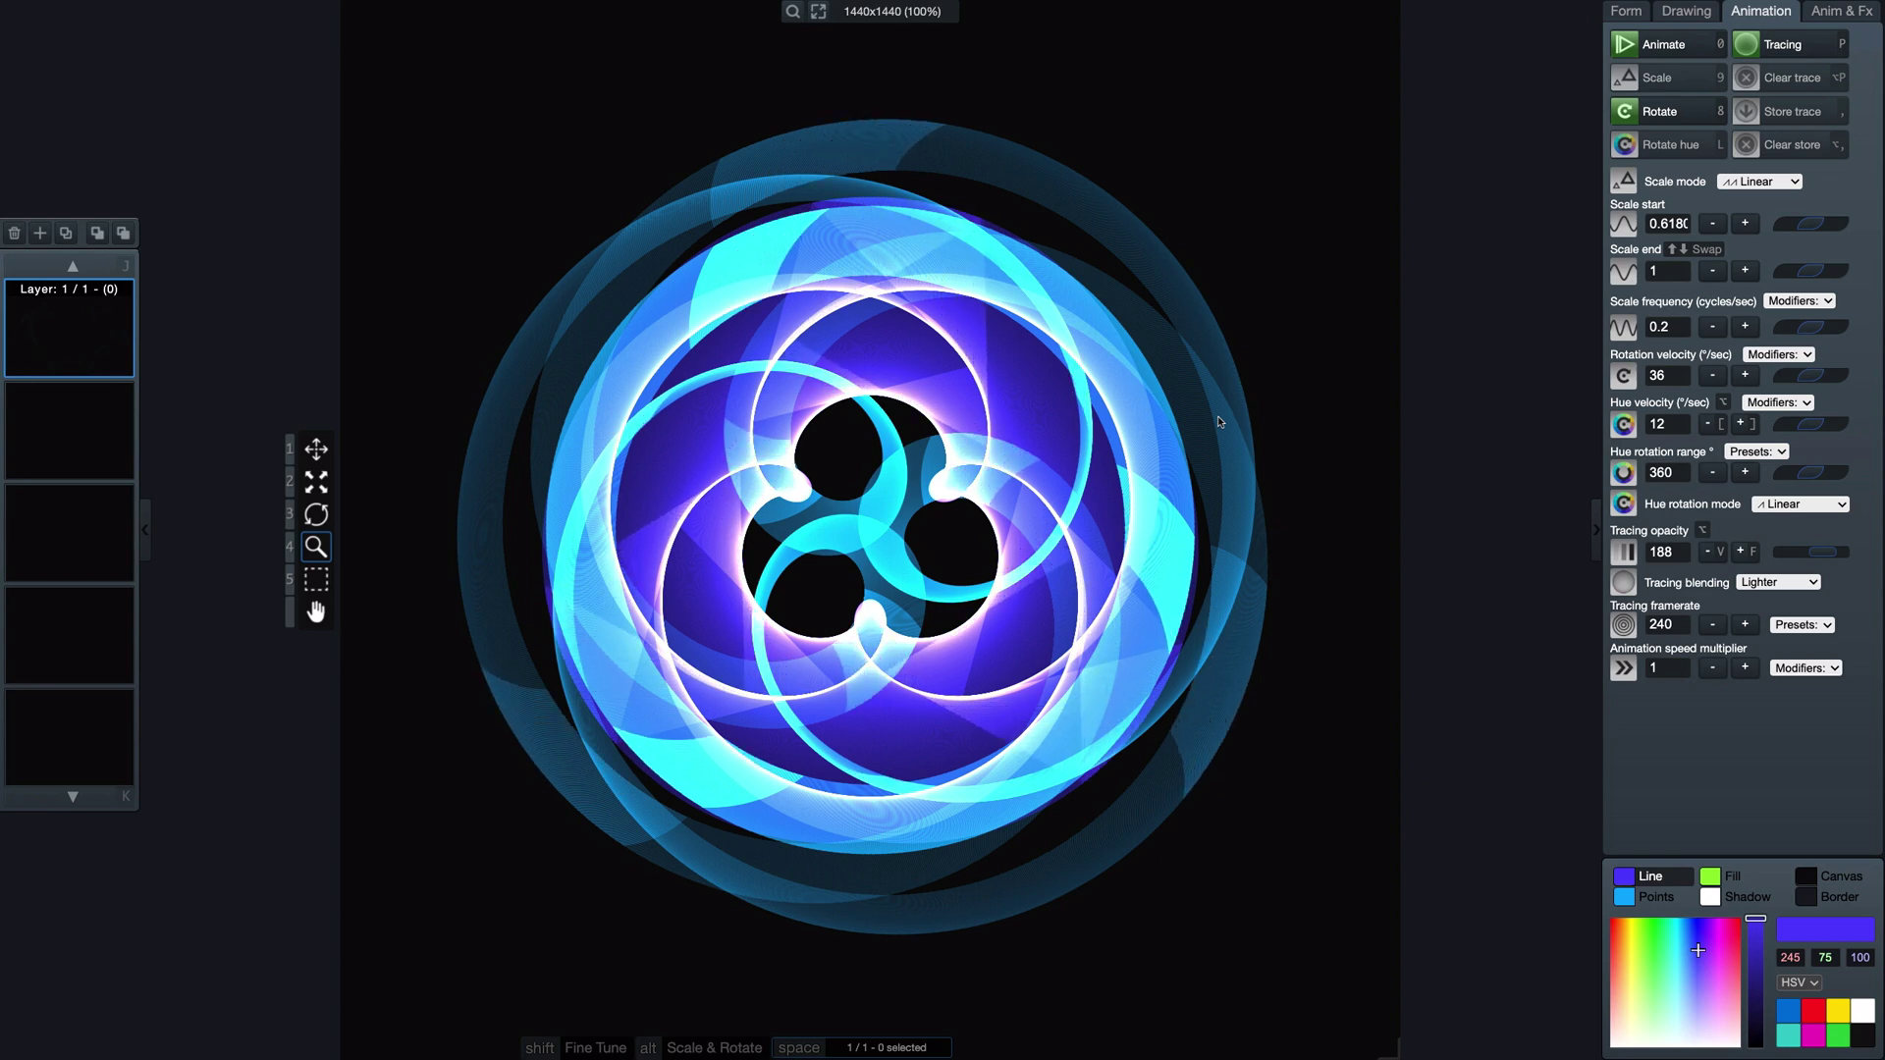
Step: Stop the animation and revert to the saved TriskelePatternTrace.omg scene
key(0)
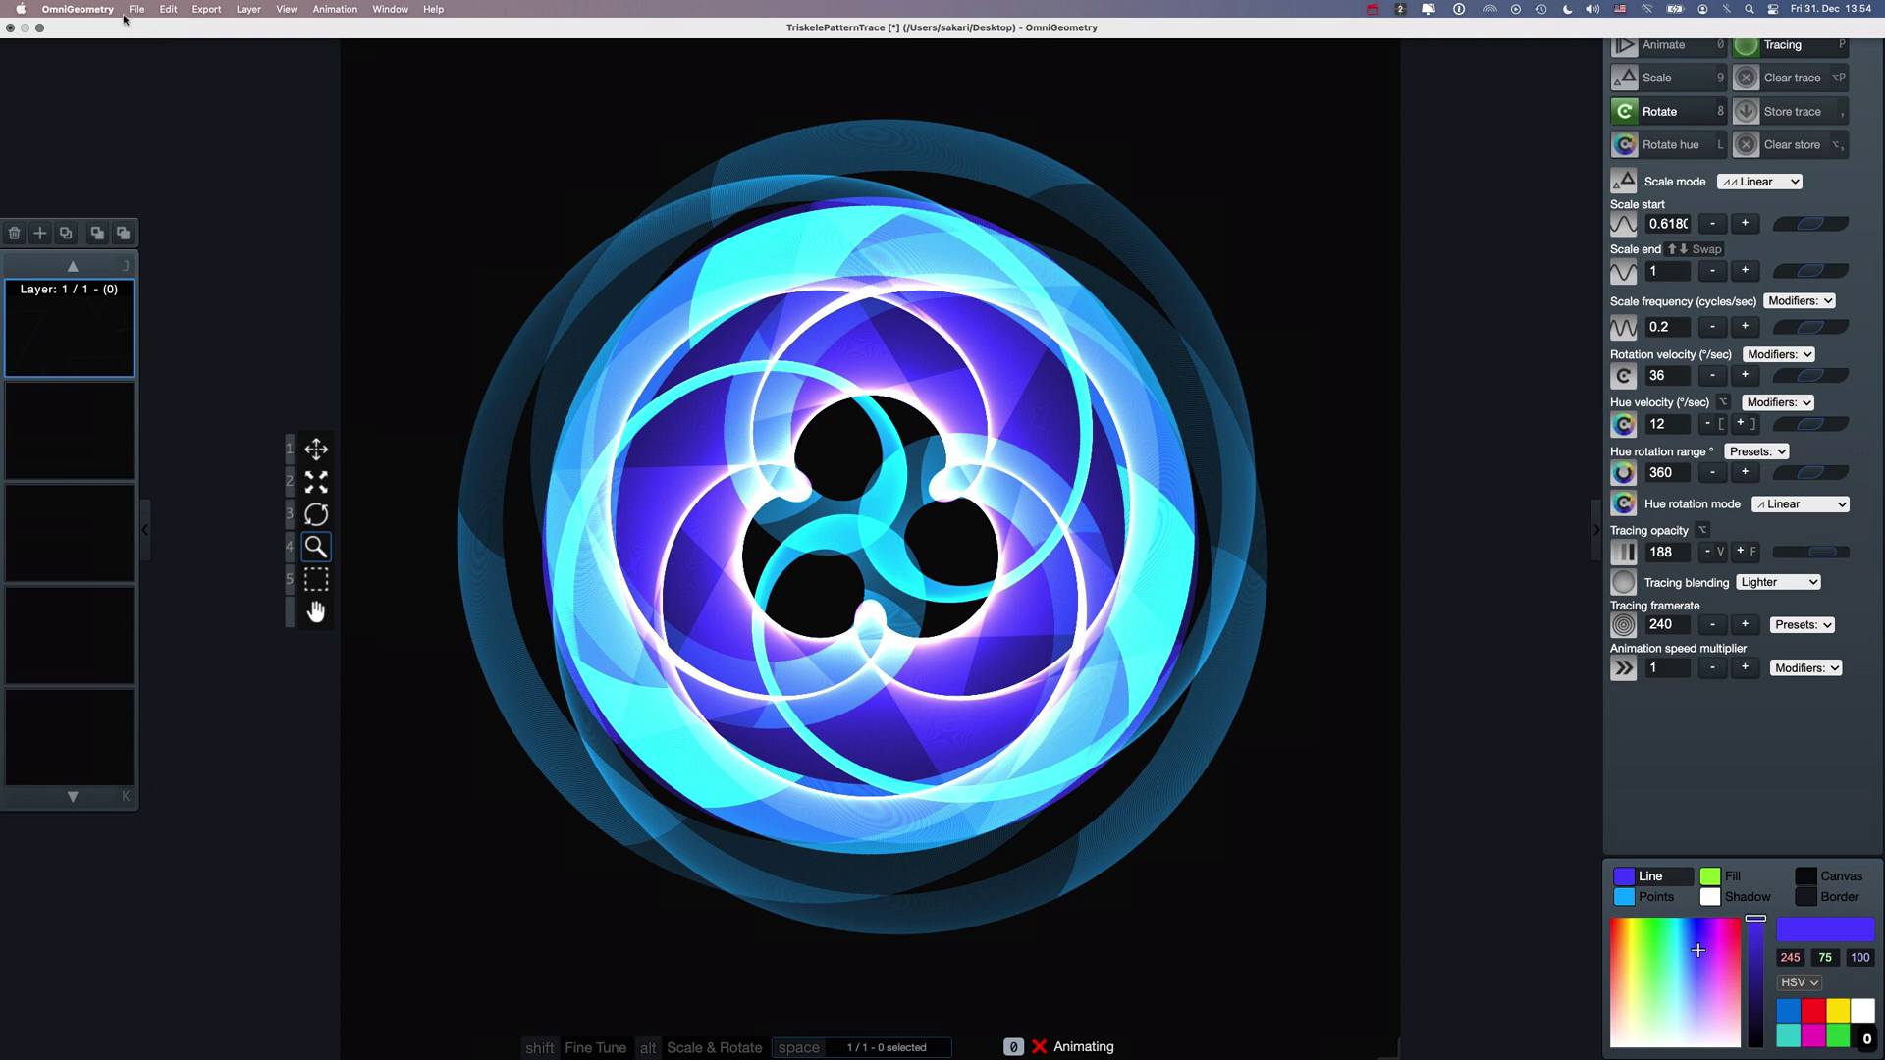
click(135, 10)
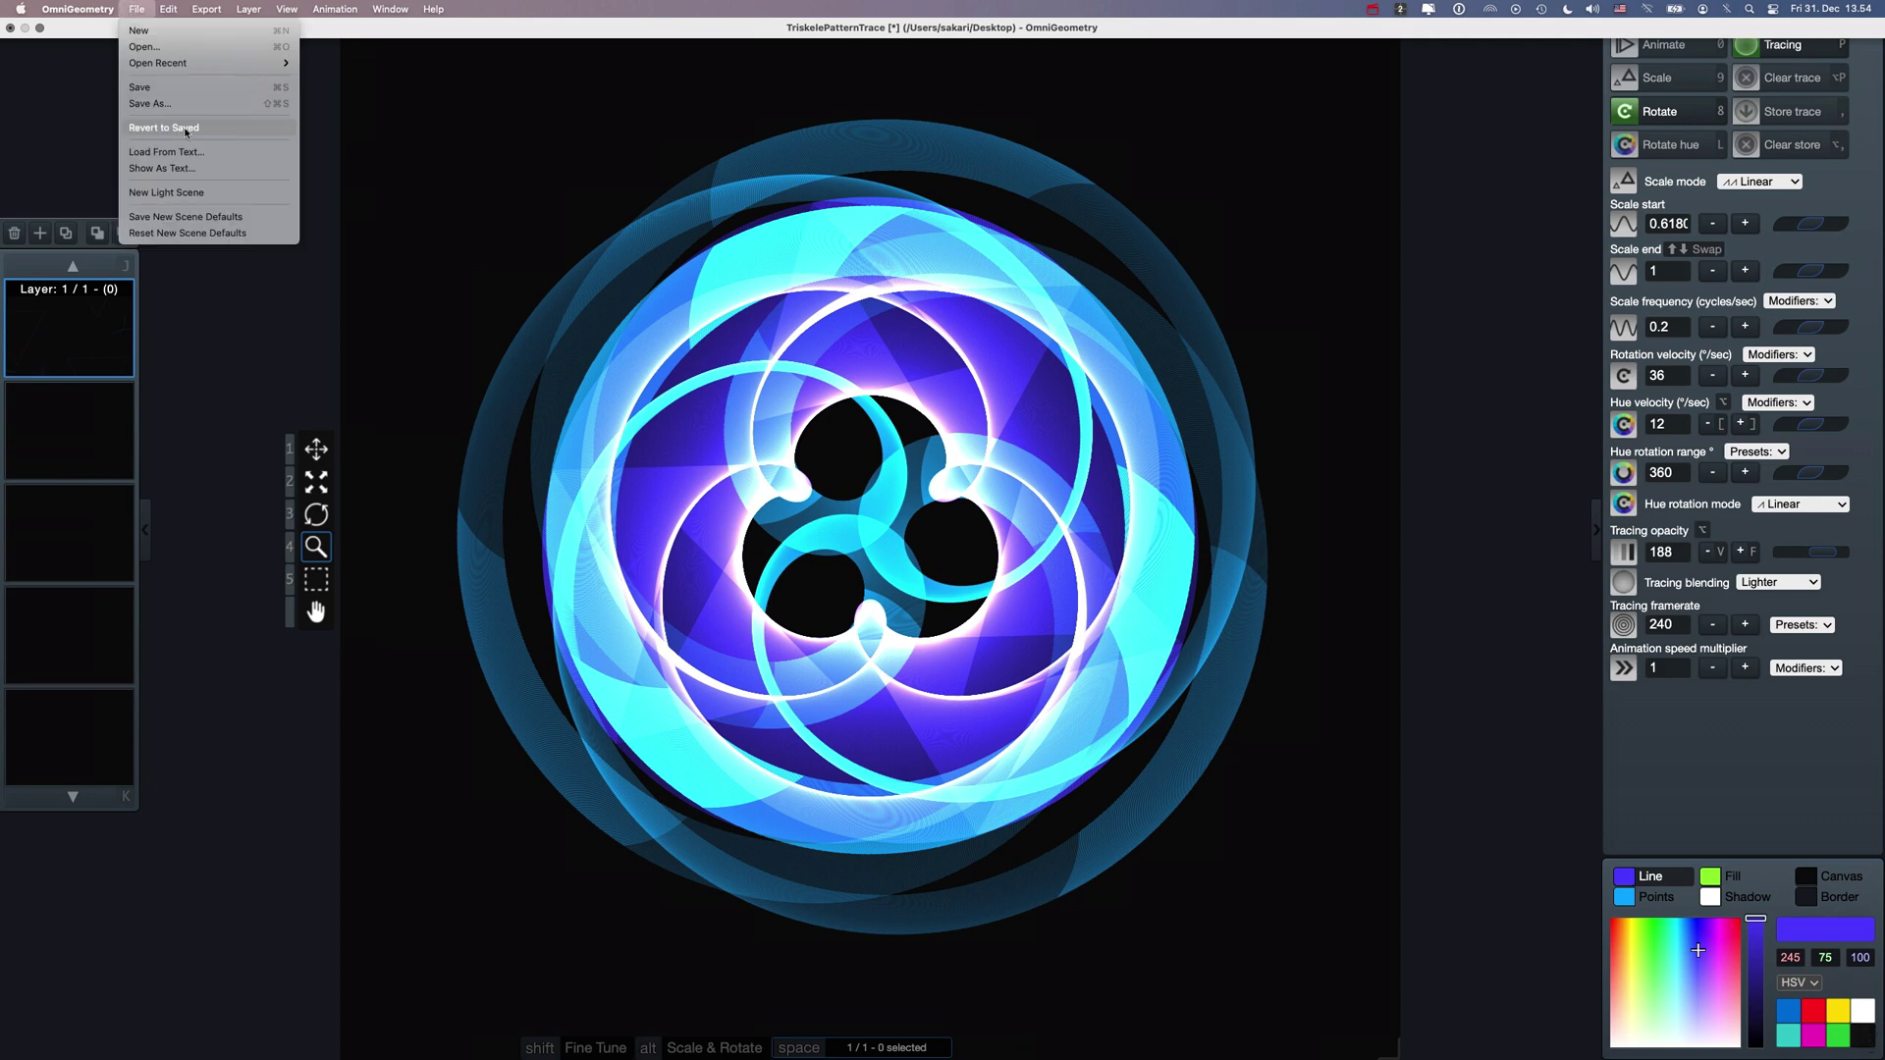
click(220, 131)
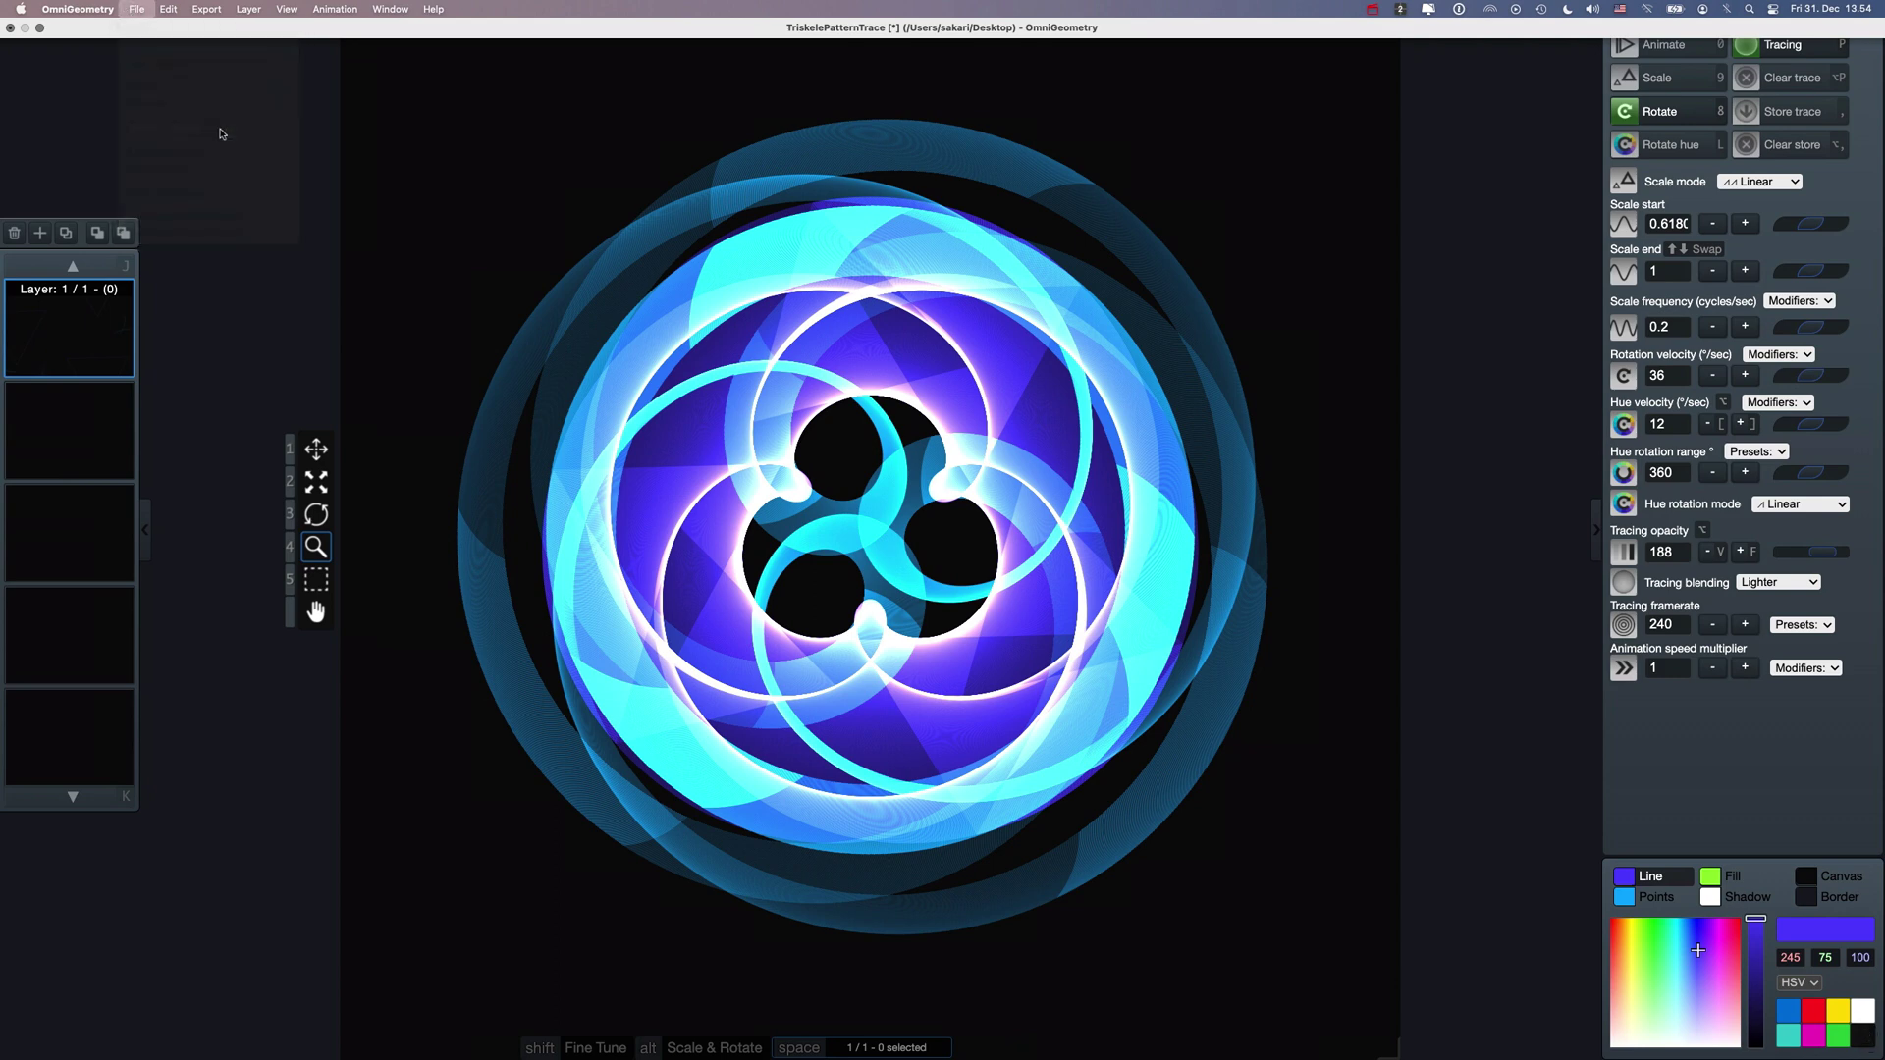
click(985, 364)
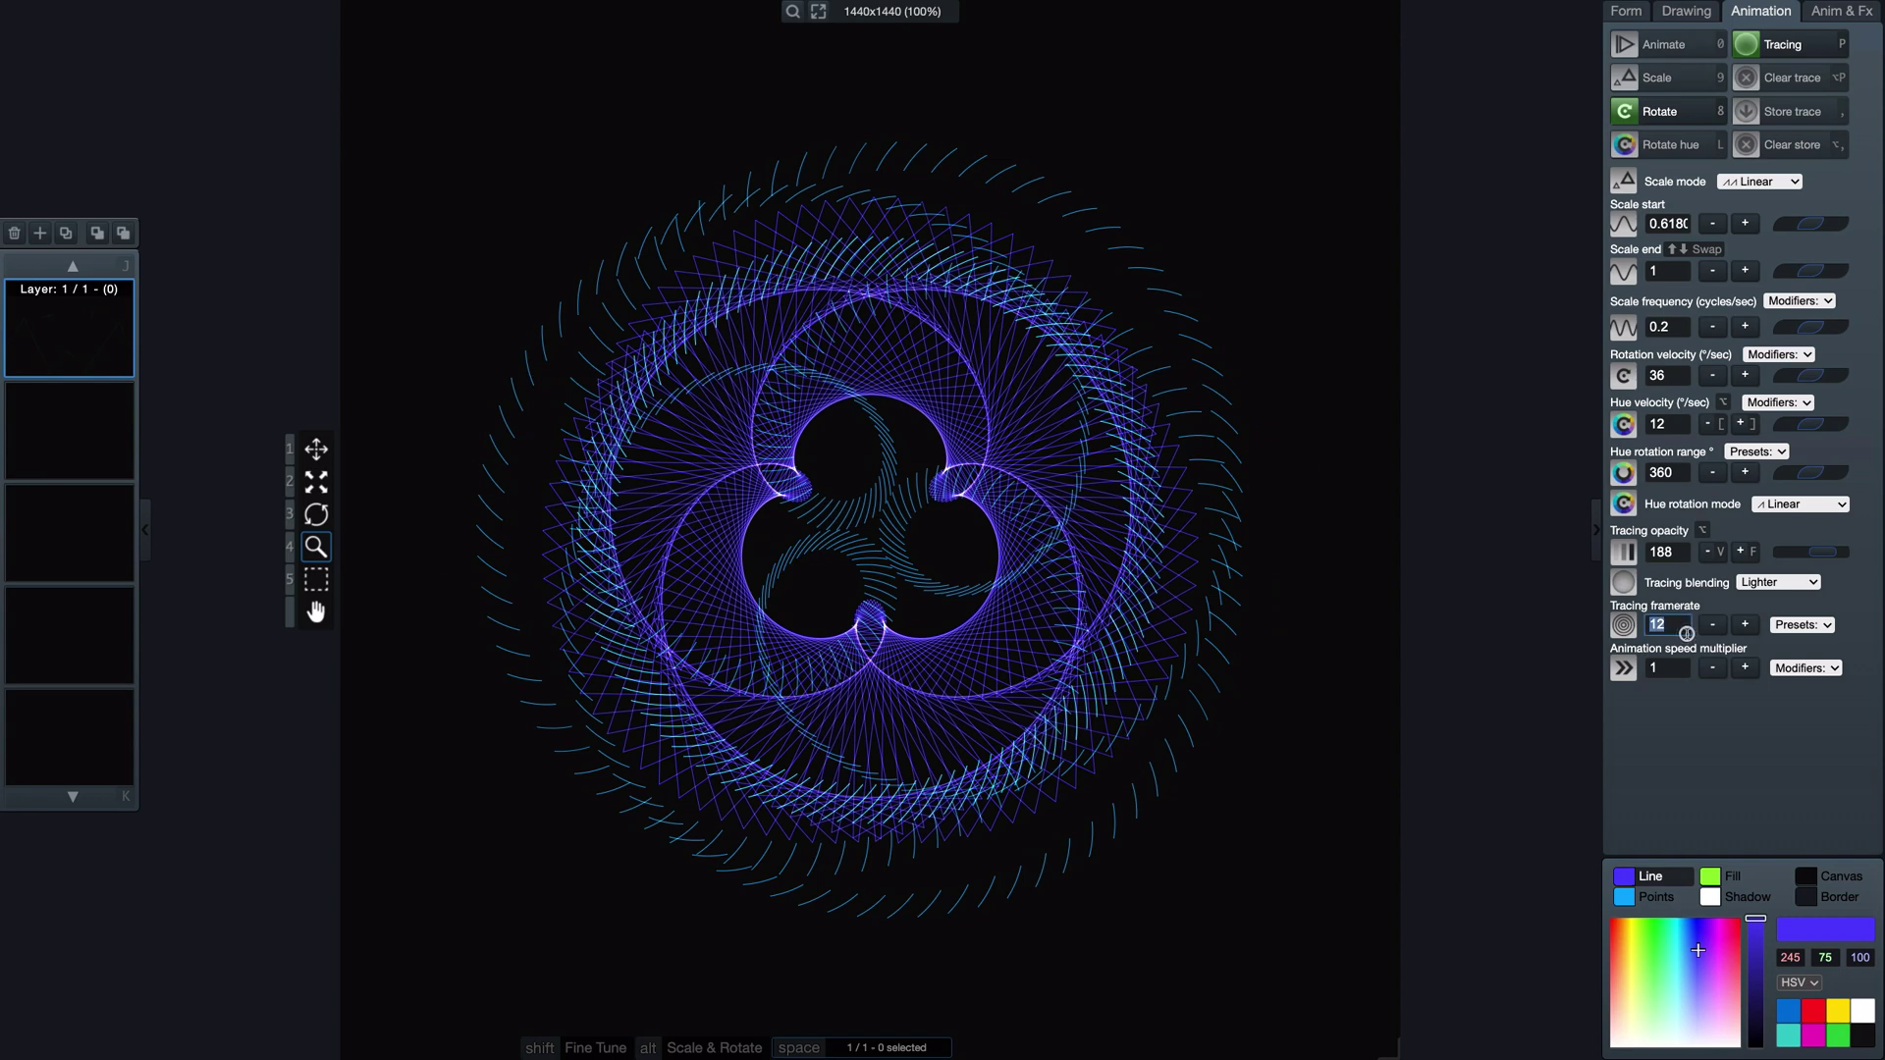
Step: Clear the trace and raise the tracing framerate from 32 to 162
key(alt+p)
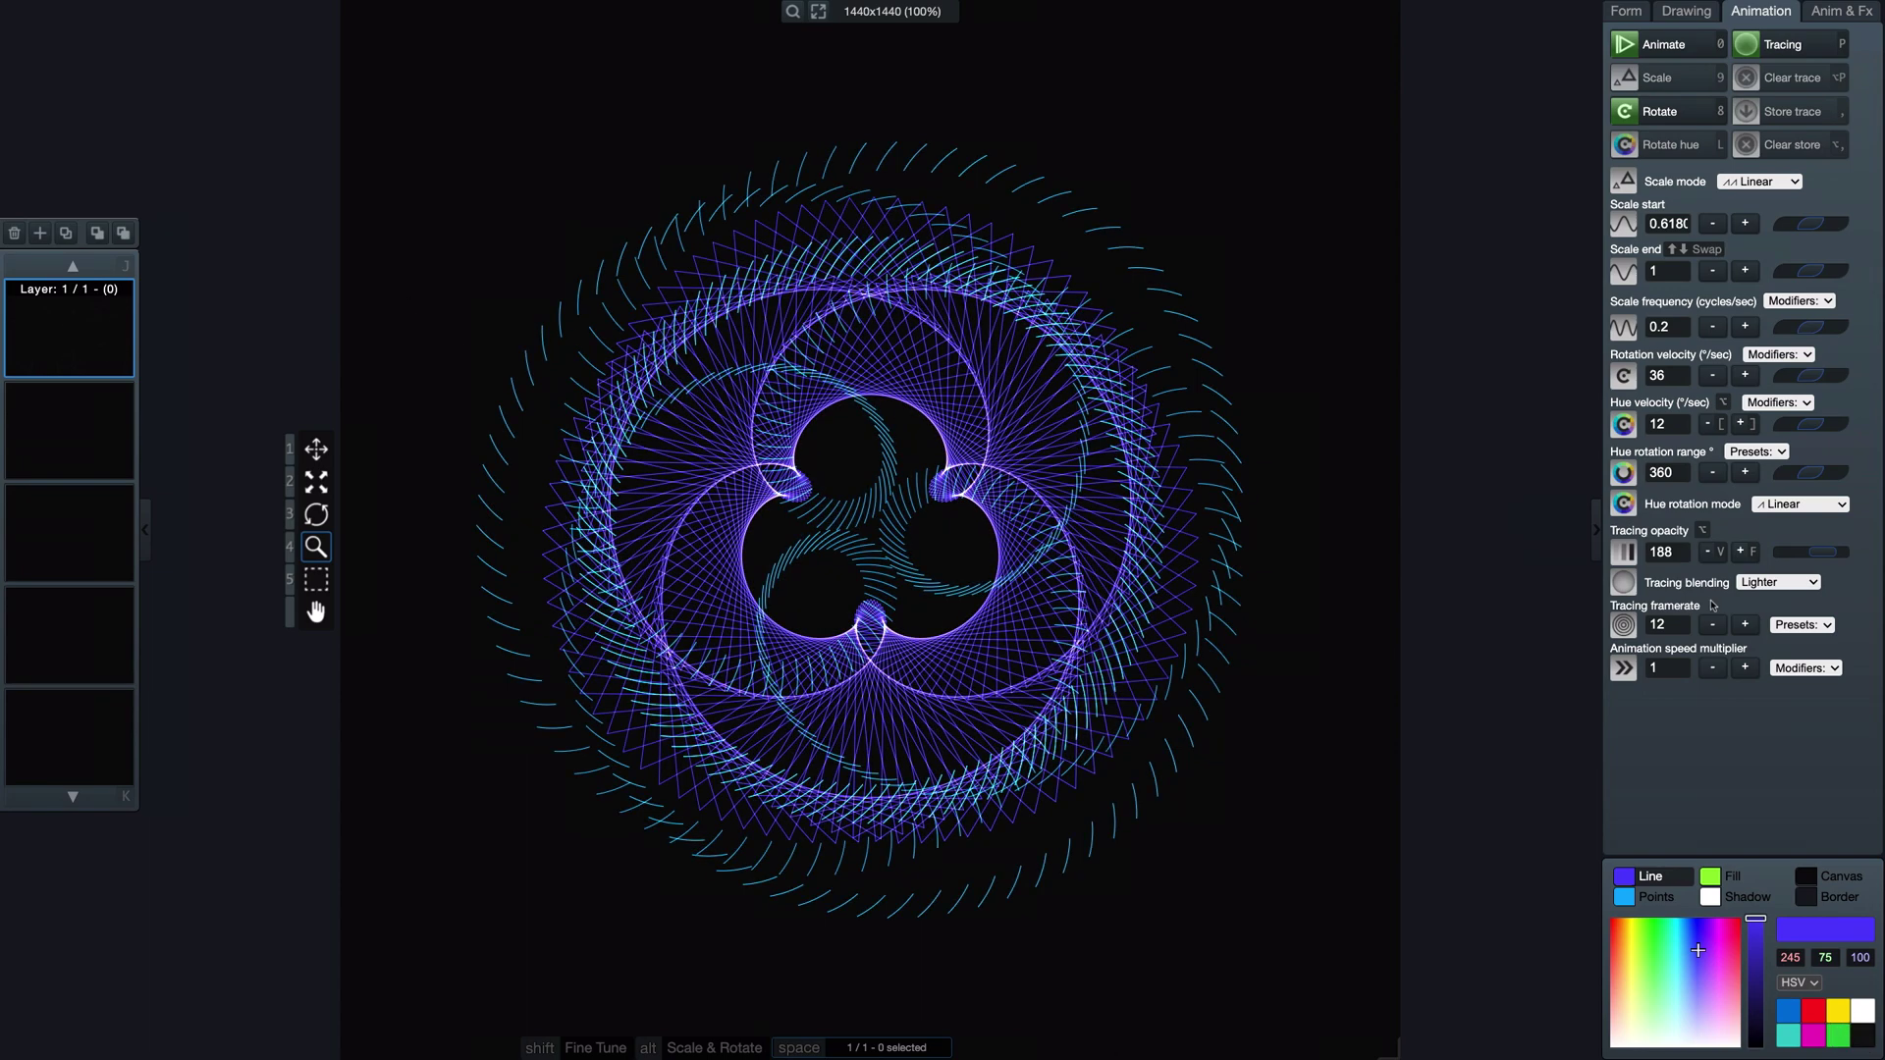
drag(1750, 626, 1751, 626)
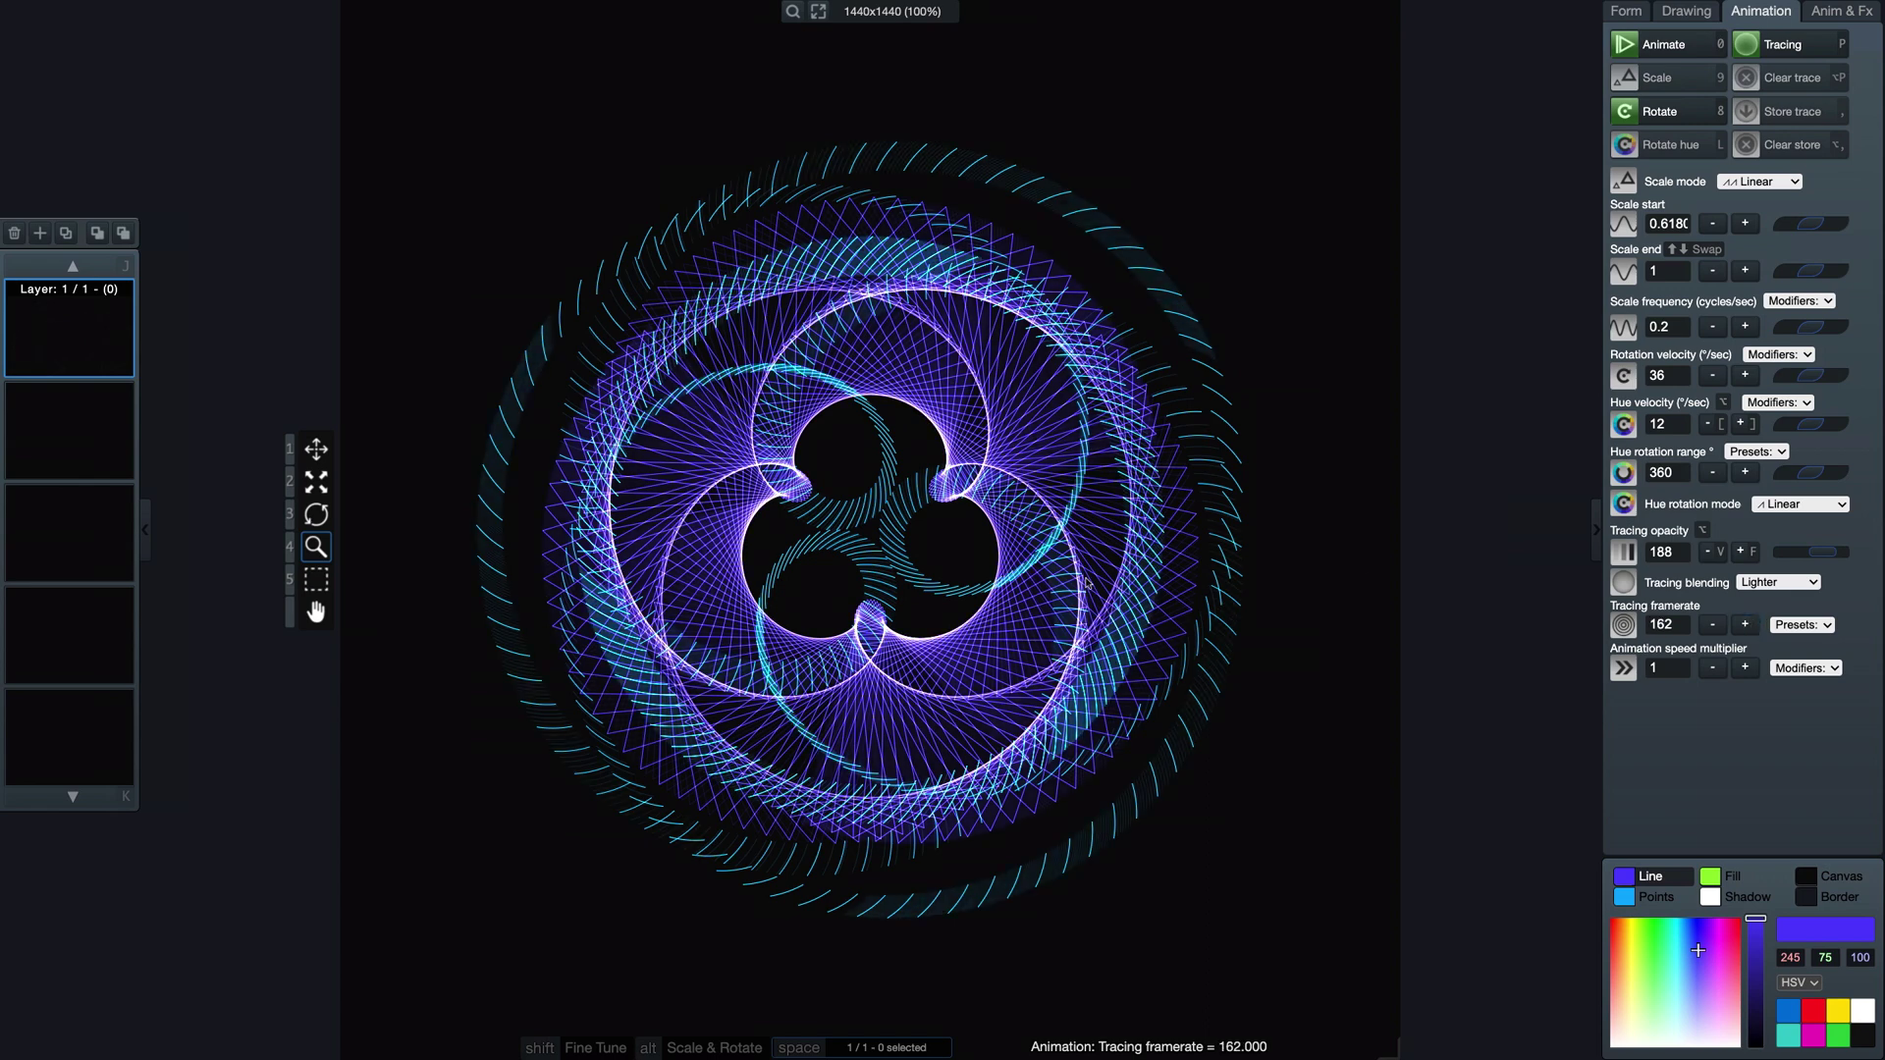
key(alt+p)
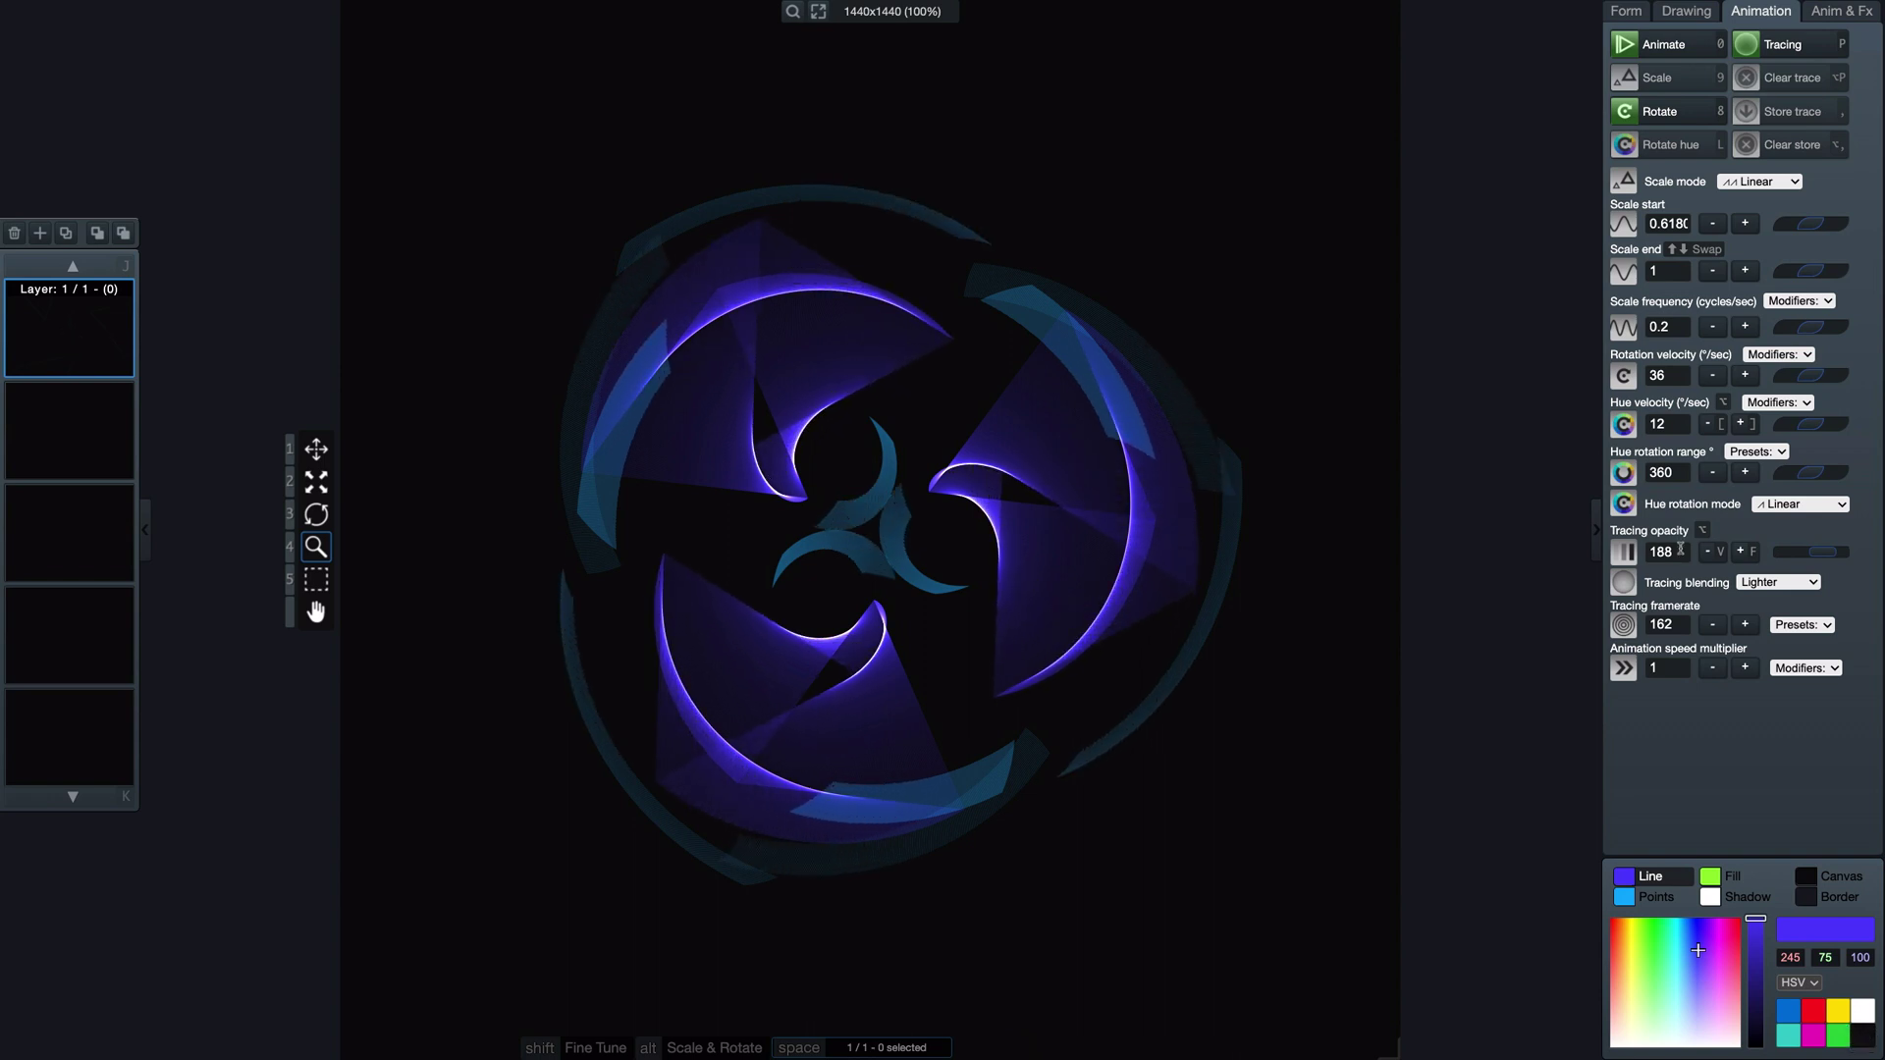
Step: Step the tracing framerate up to 262 and clear the trace to redraw
click(1746, 625)
click(1746, 626)
click(1746, 625)
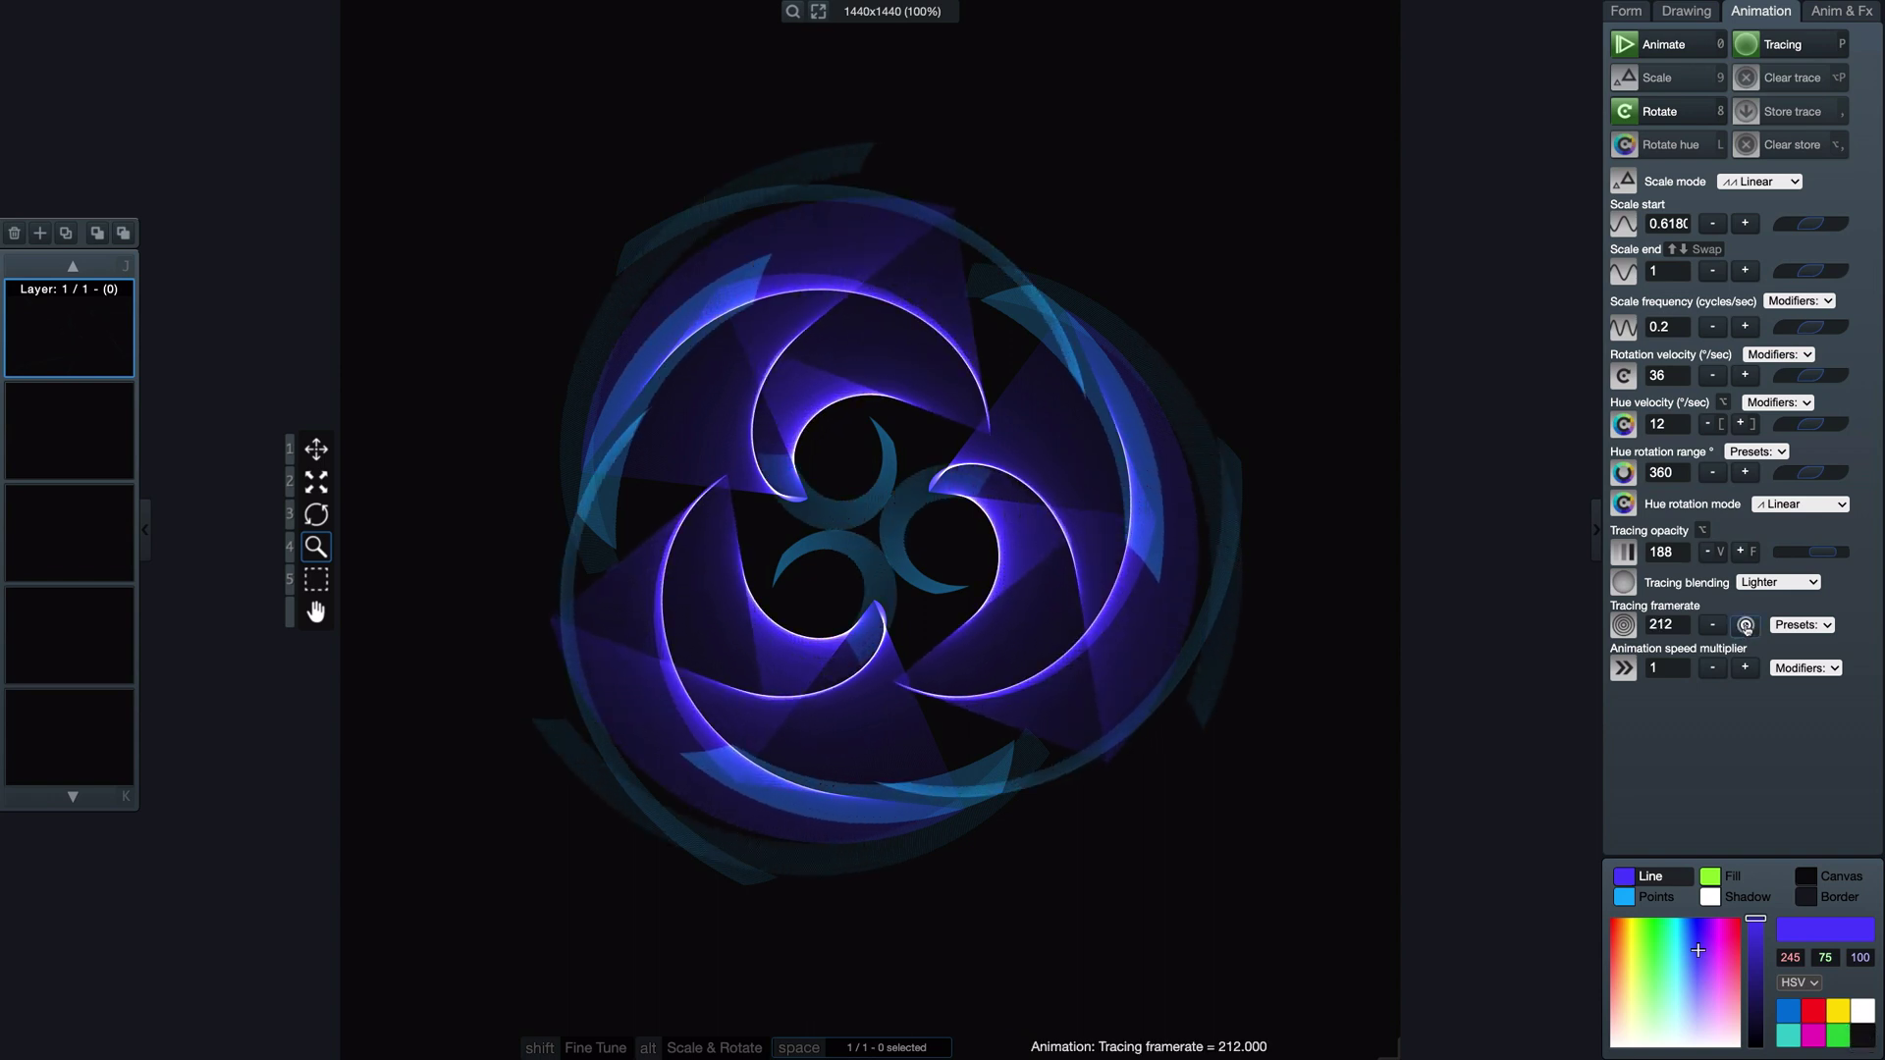
click(1746, 625)
click(1746, 625)
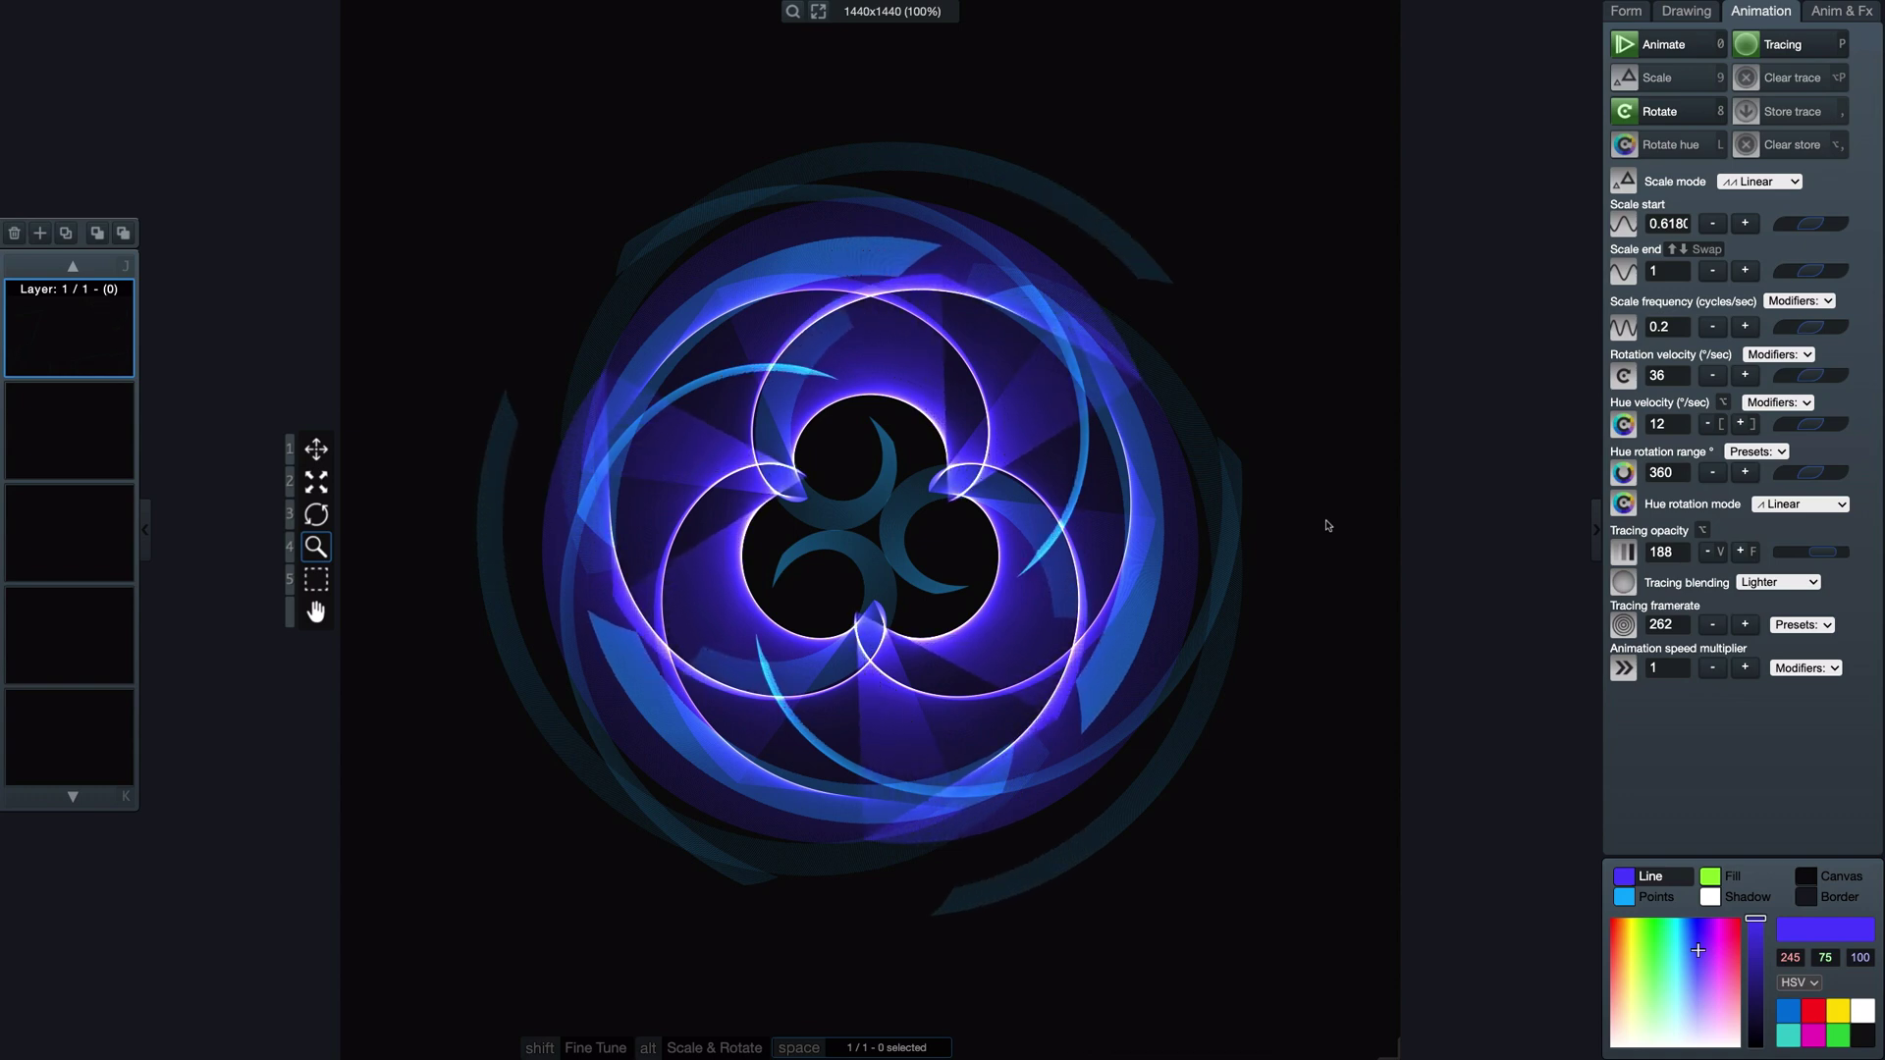
key(alt+p)
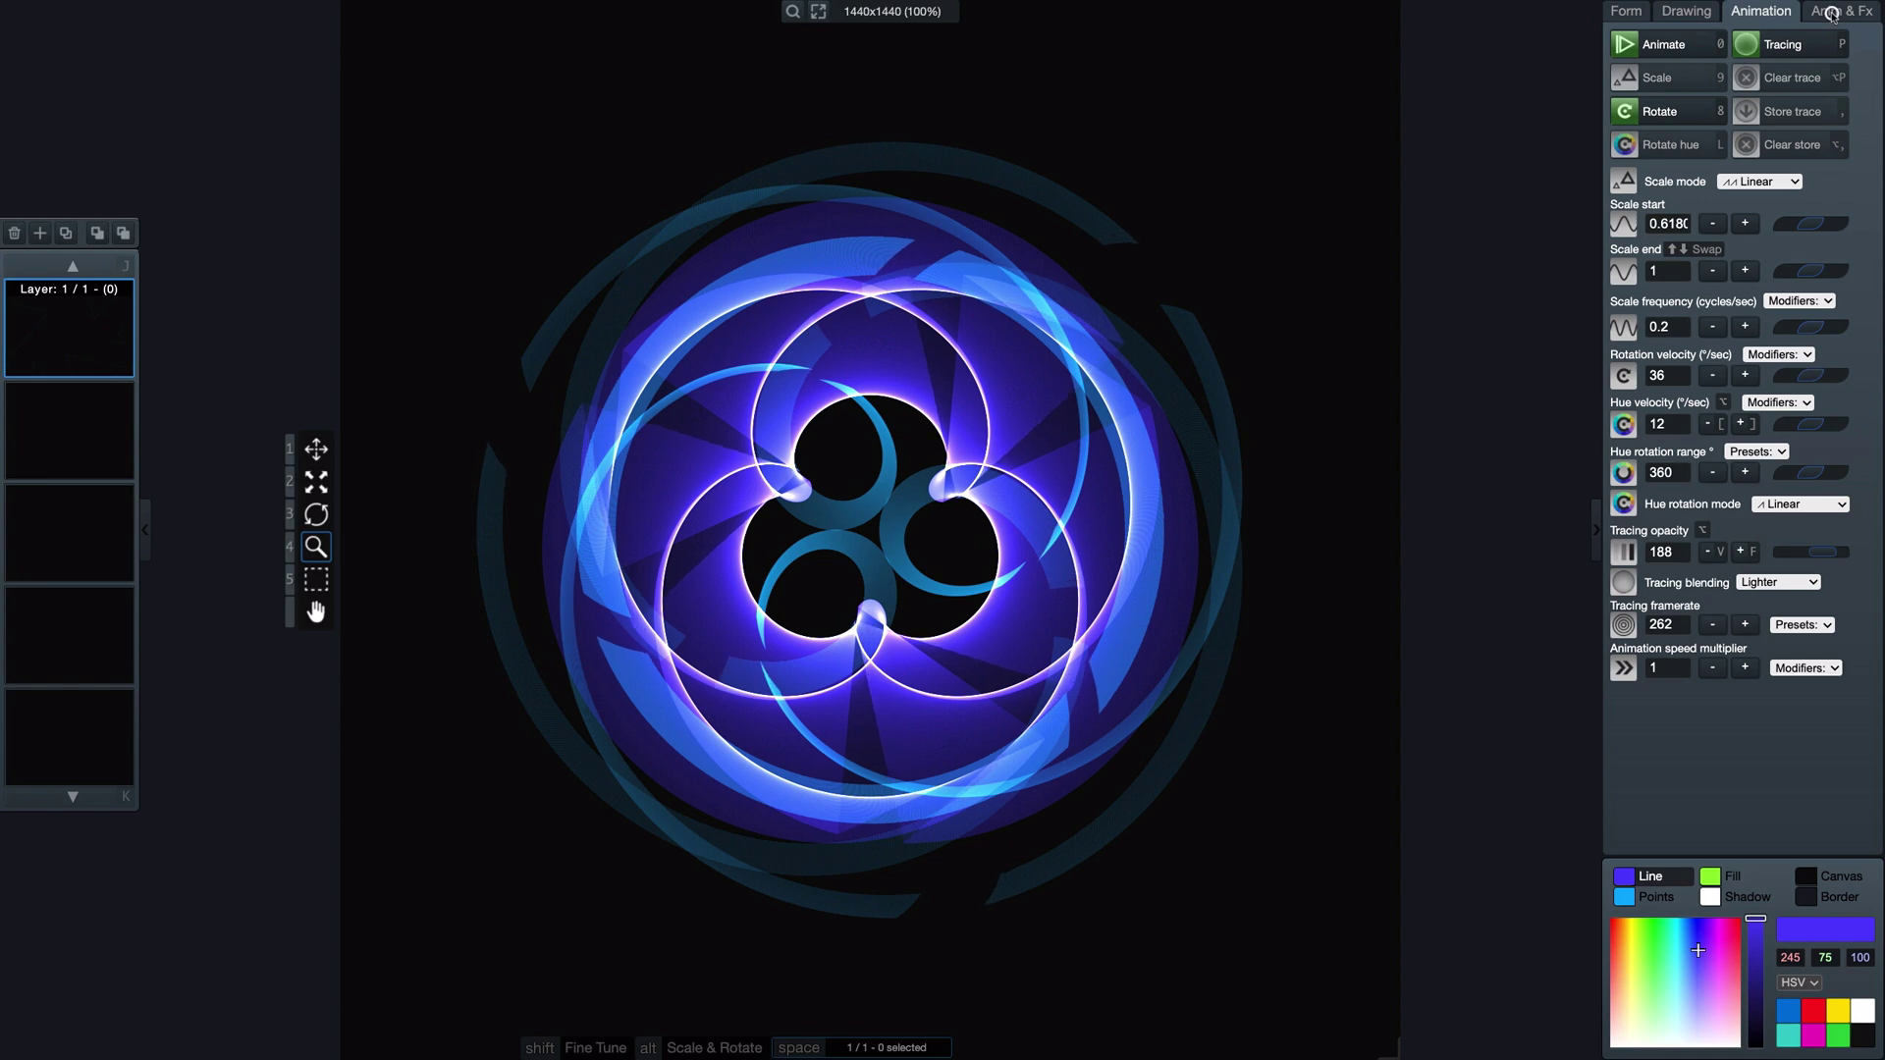
Step: Lower the tracing opacity from 188 to 144 with Alt+Shift+V after browsing the settings tabs
click(1831, 13)
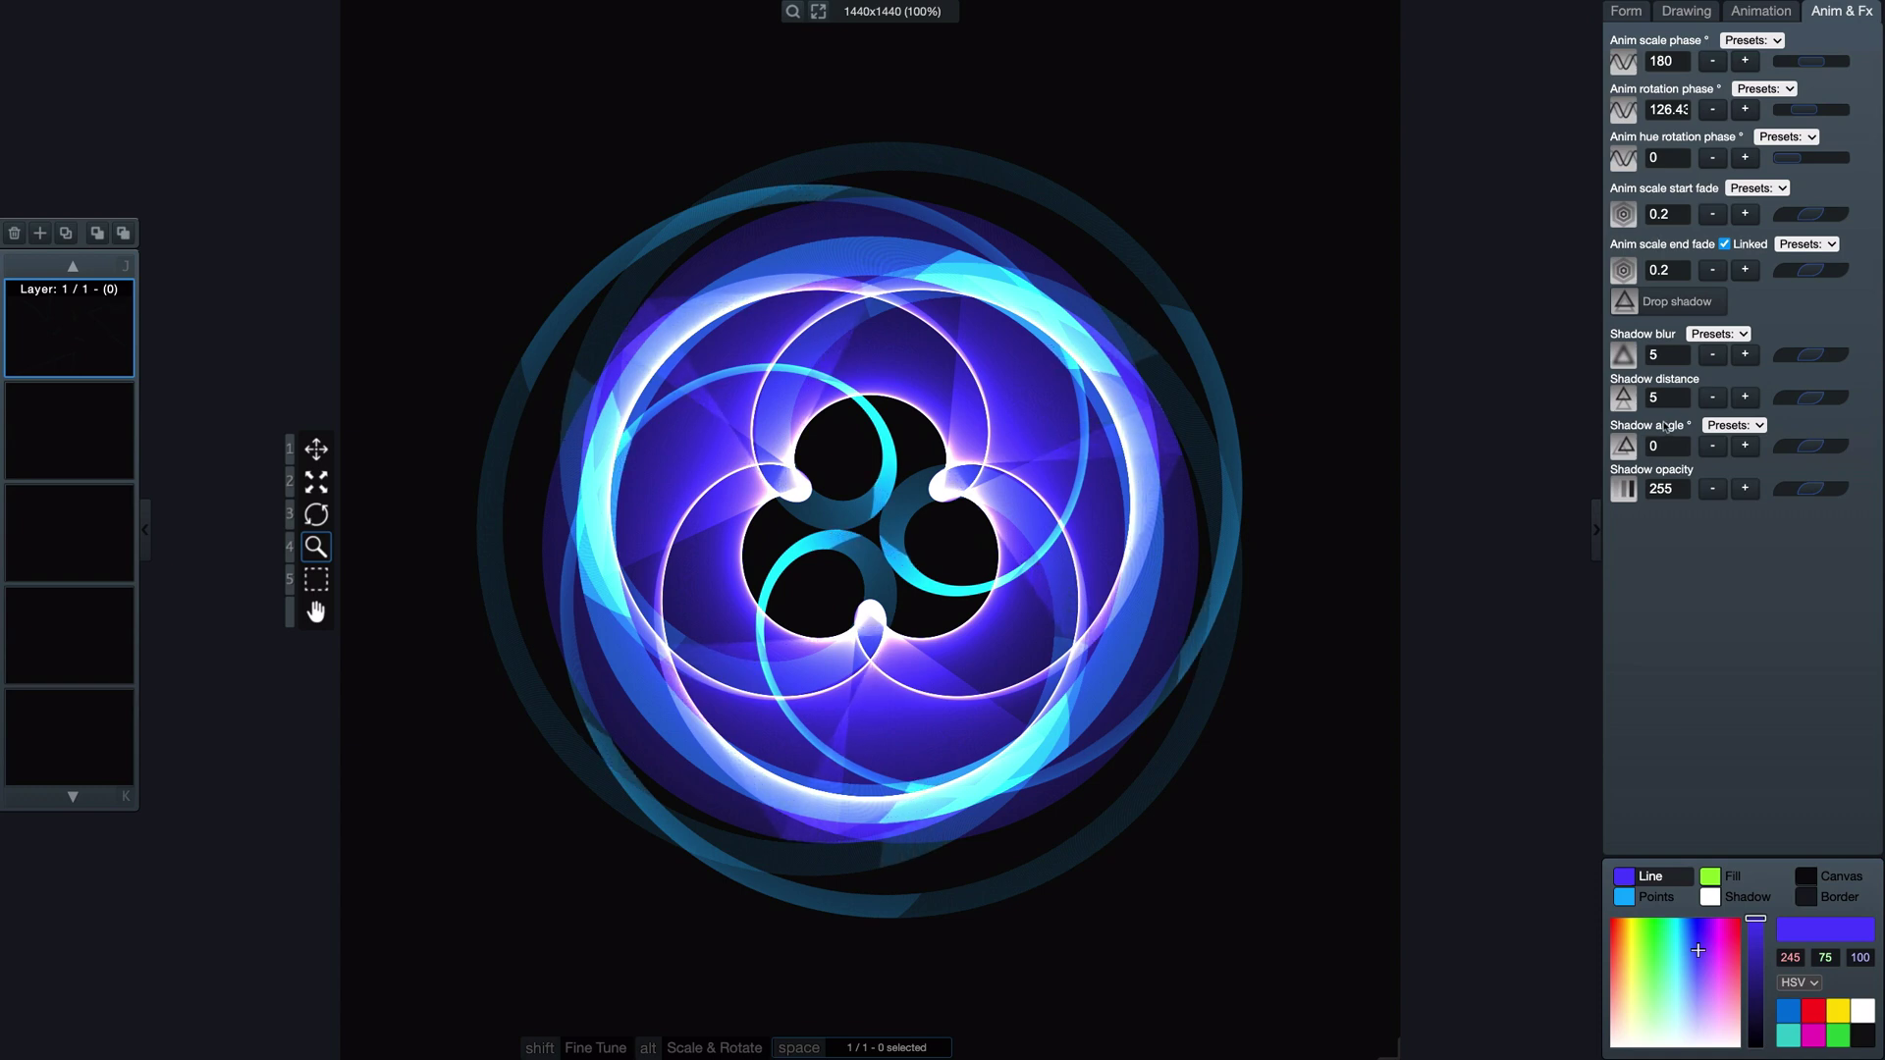
key(shift+Tab)
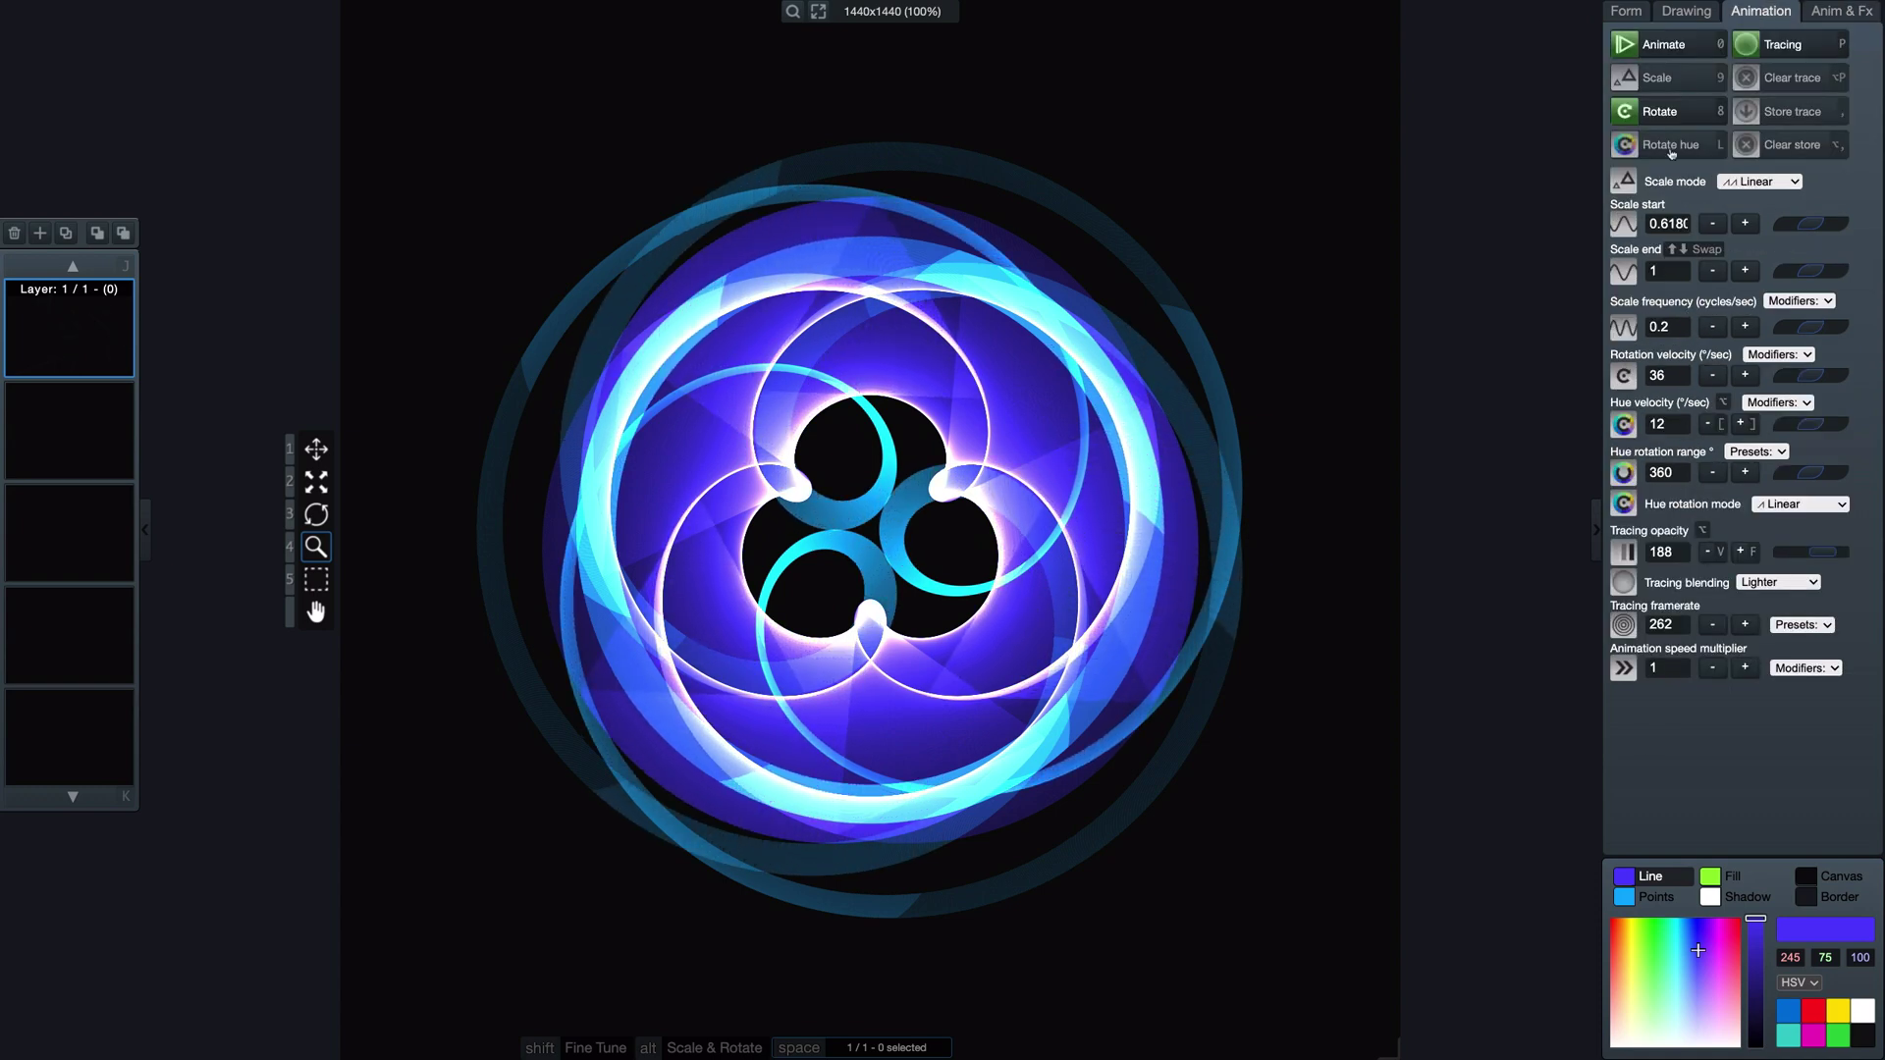
key(shift+Tab)
key(shift+Tab)
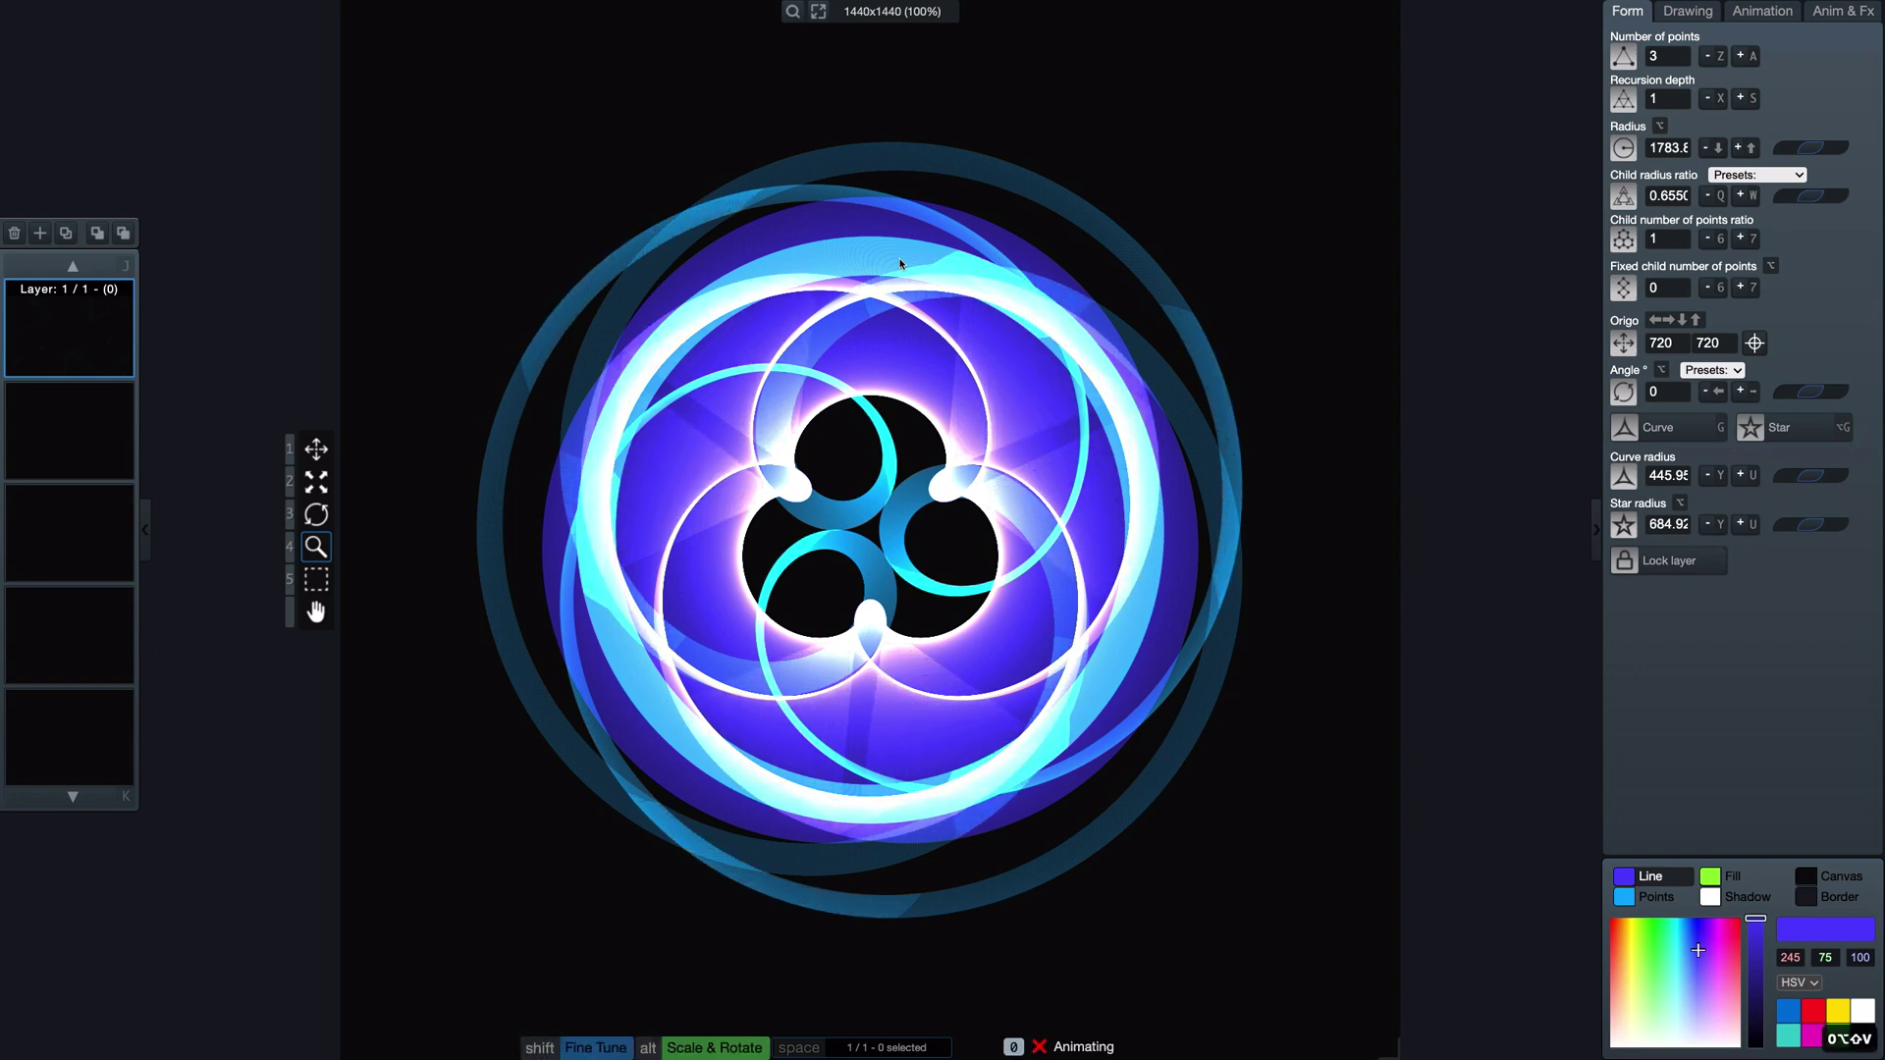
key(alt+shift+v)
key(alt+shift+v)
key(alt+shift+v)
key(alt+shift+v)
key(alt+shift+v)
key(alt+shift+v)
key(alt+shift+v)
key(alt+shift+v)
key(alt+shift+v)
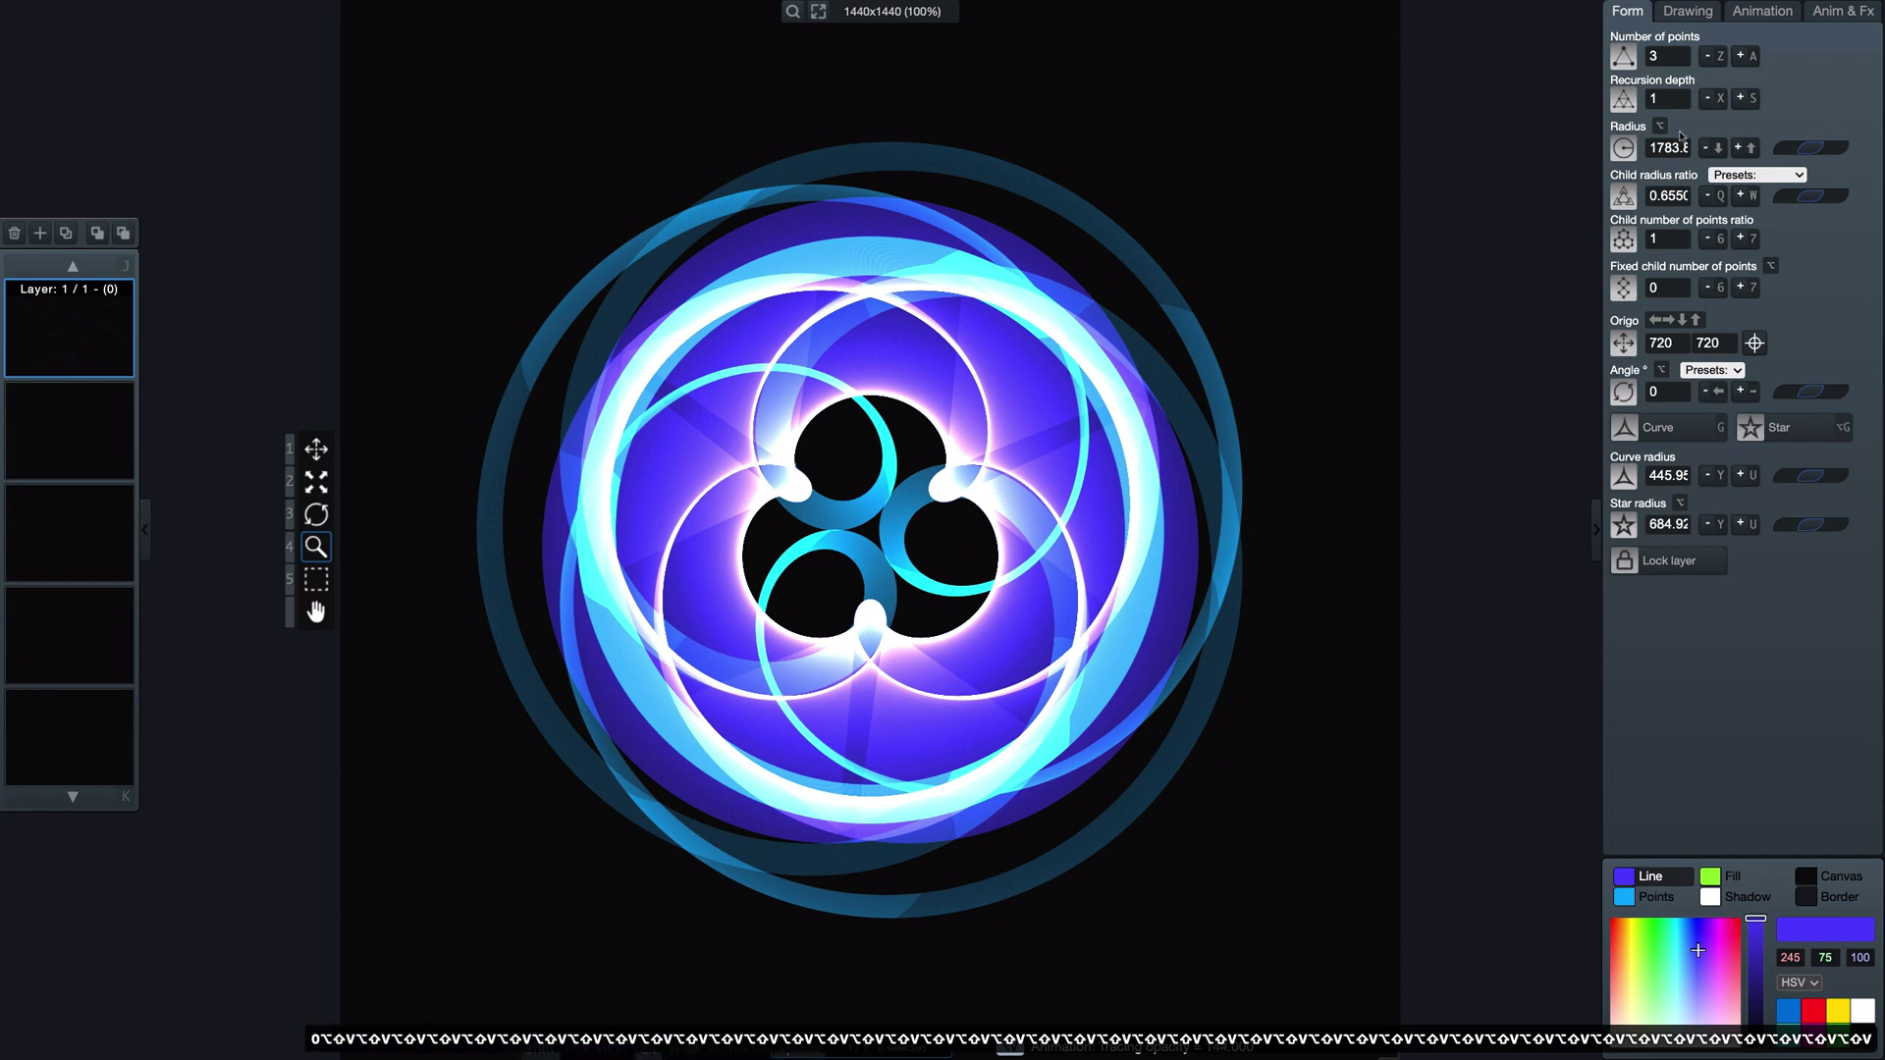
click(1779, 14)
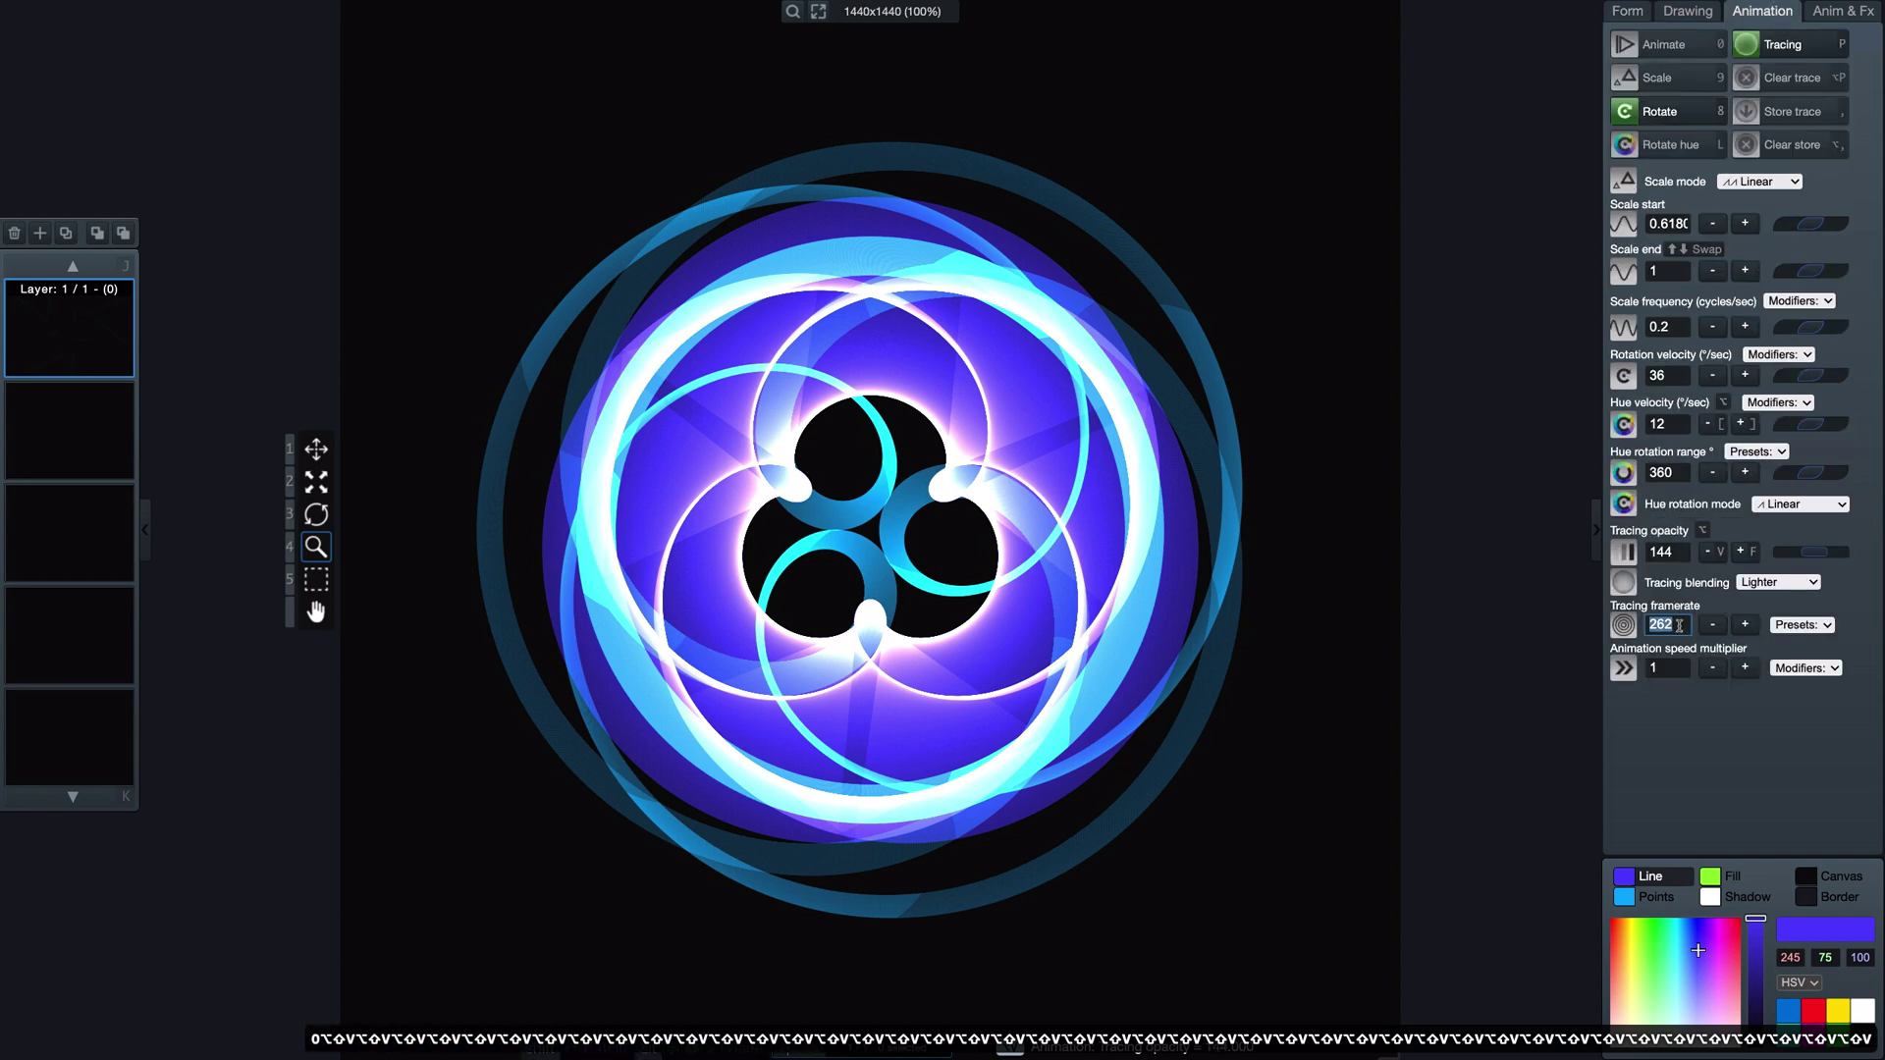
Step: Enter 120 as the tracing framerate, clear and retrace the swirl, then stop the animation
key(BackSpace)
text(120)
key(Return)
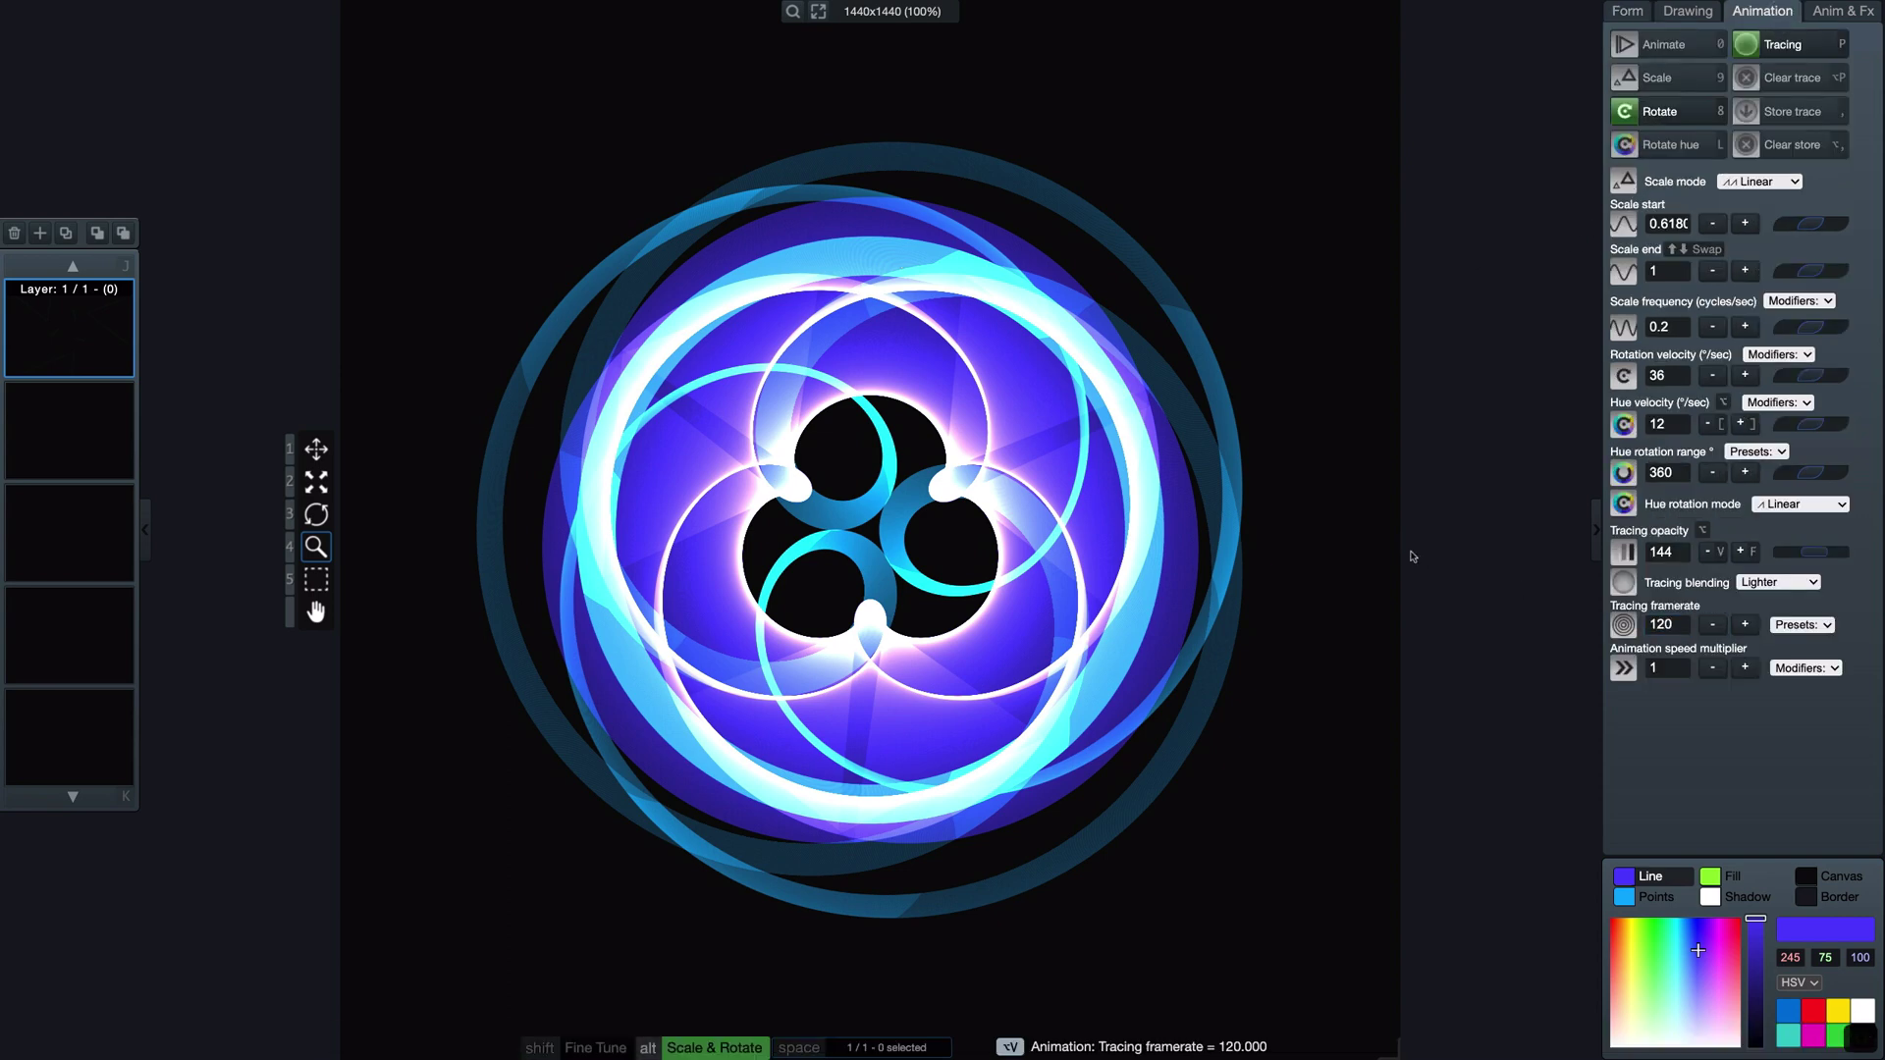
key(alt+p)
key(0)
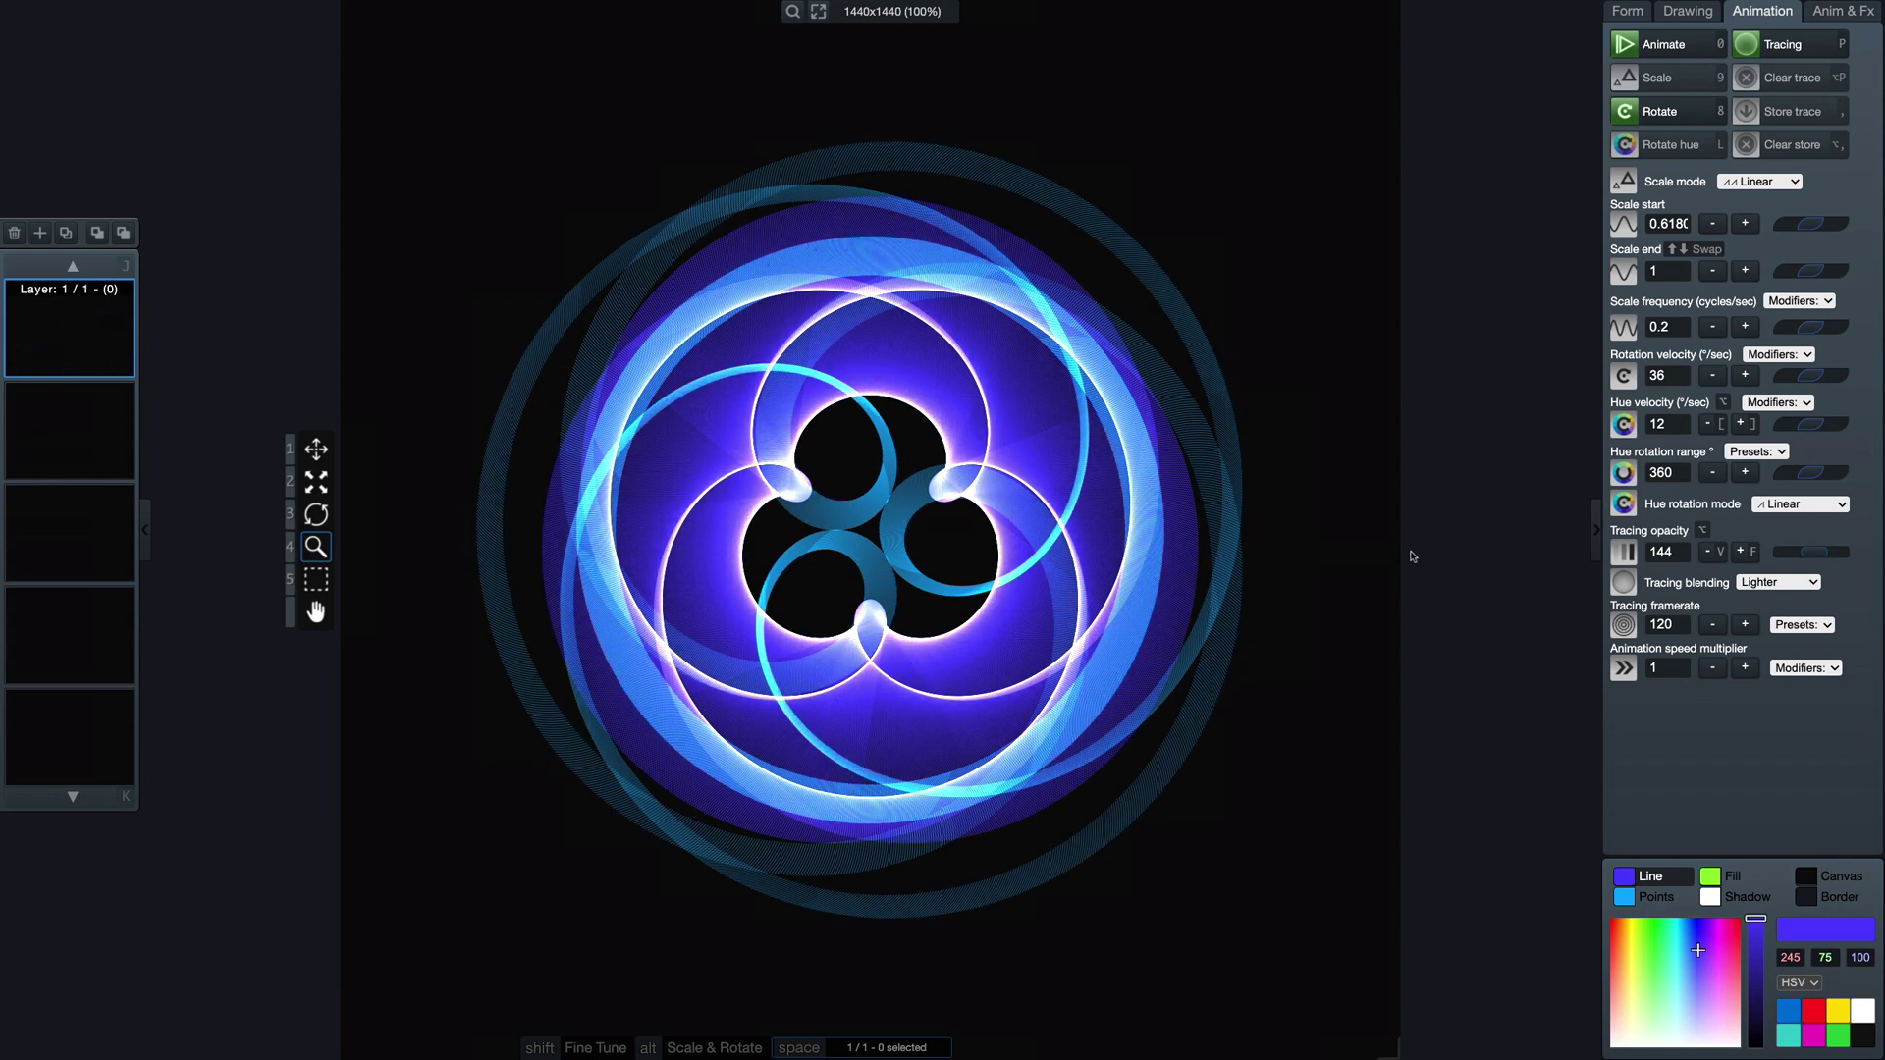
key(0)
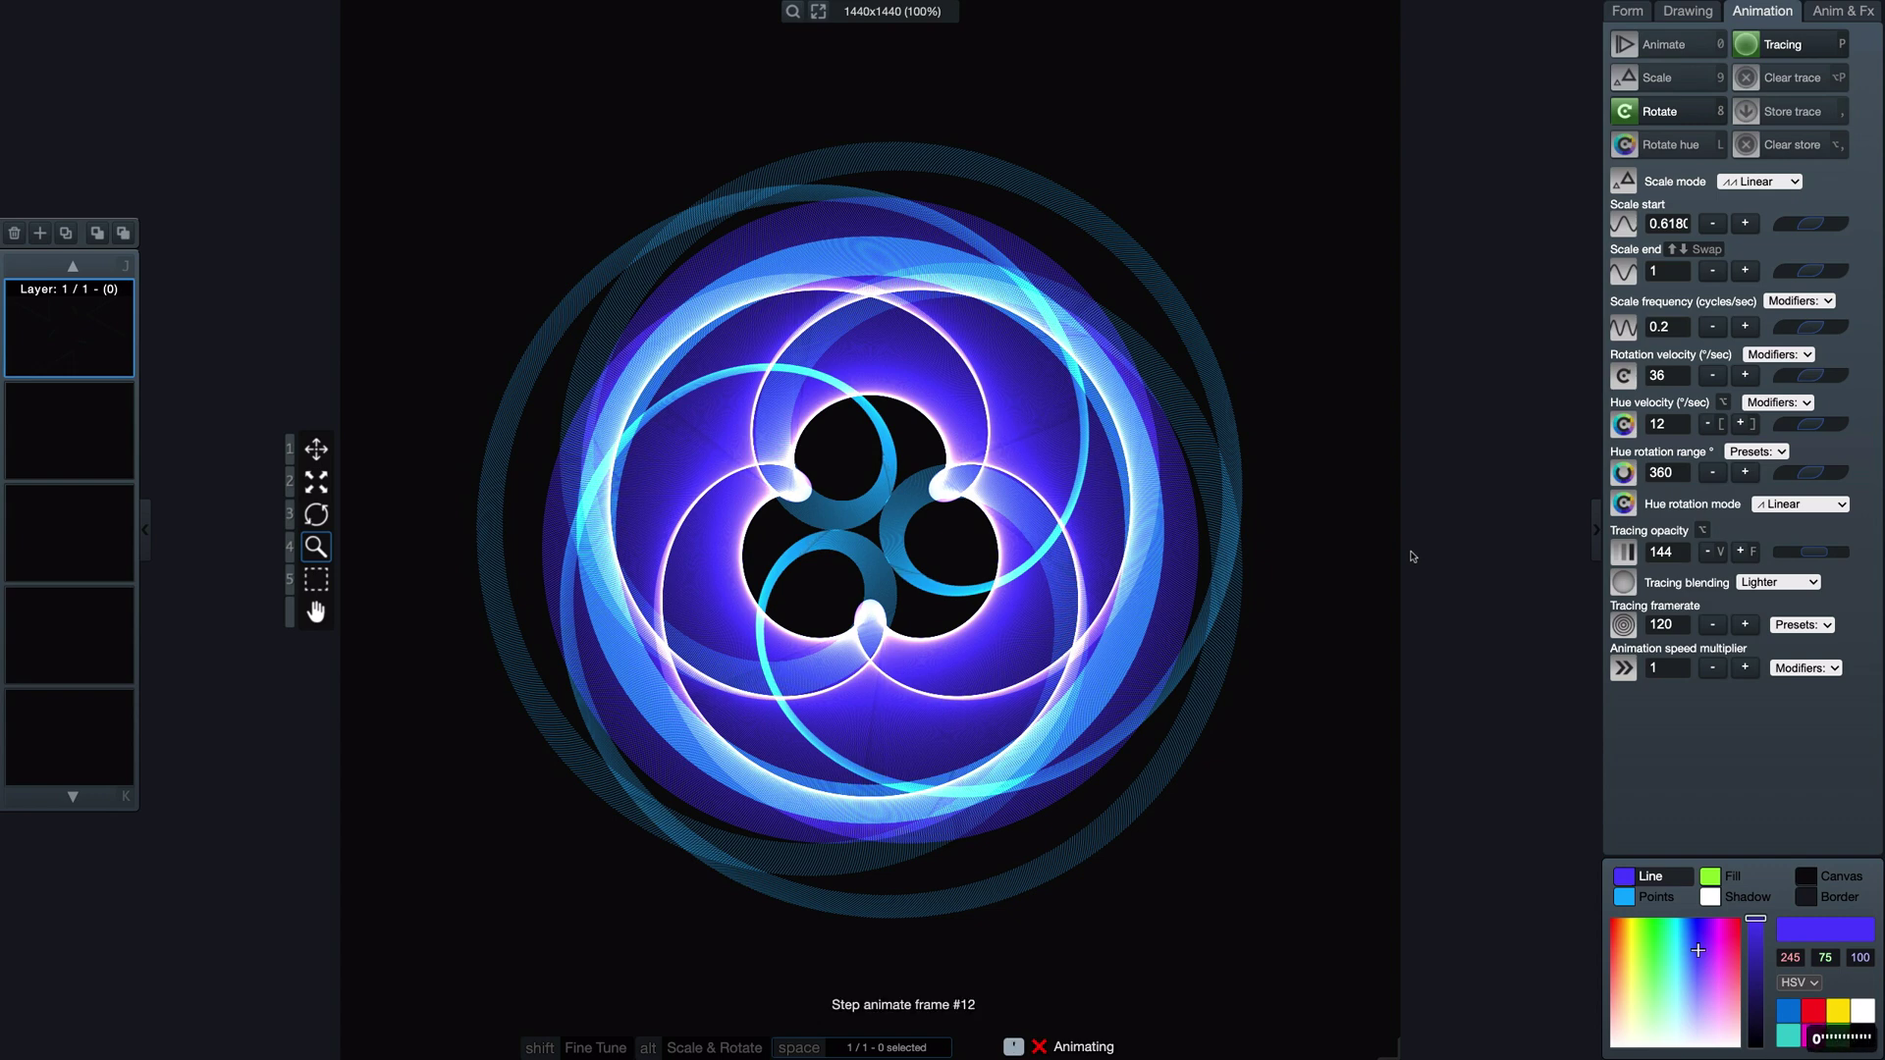